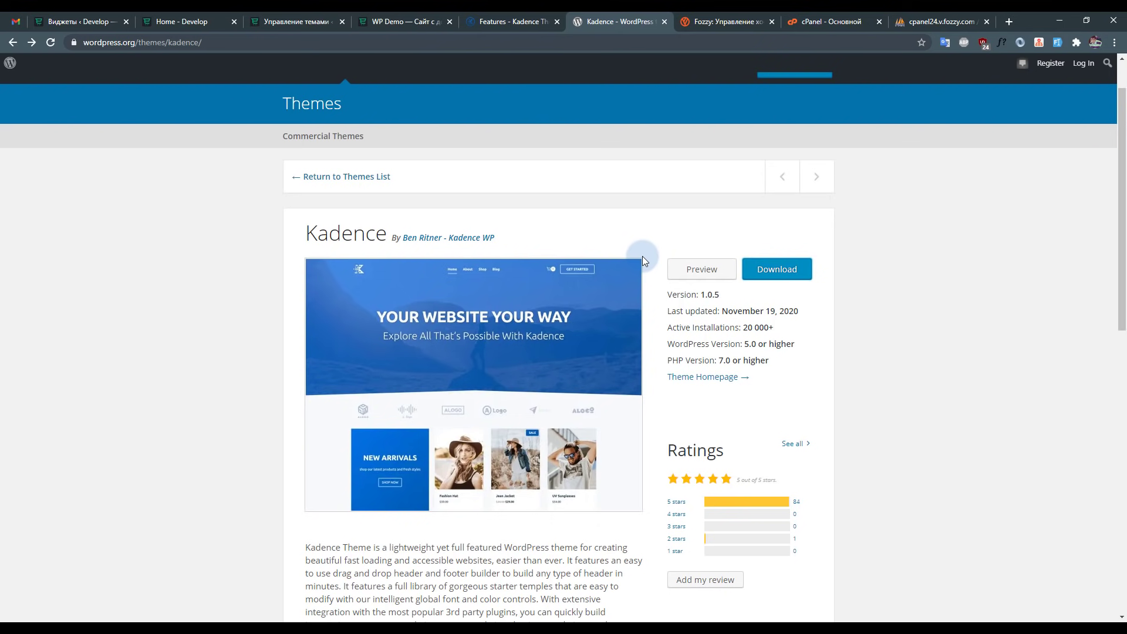
# Browse the popular themes in the WordPress.org theme directory, including where Kadence is listed.
pyautogui.scroll(1, 704, 299)
pyautogui.click(354, 126)
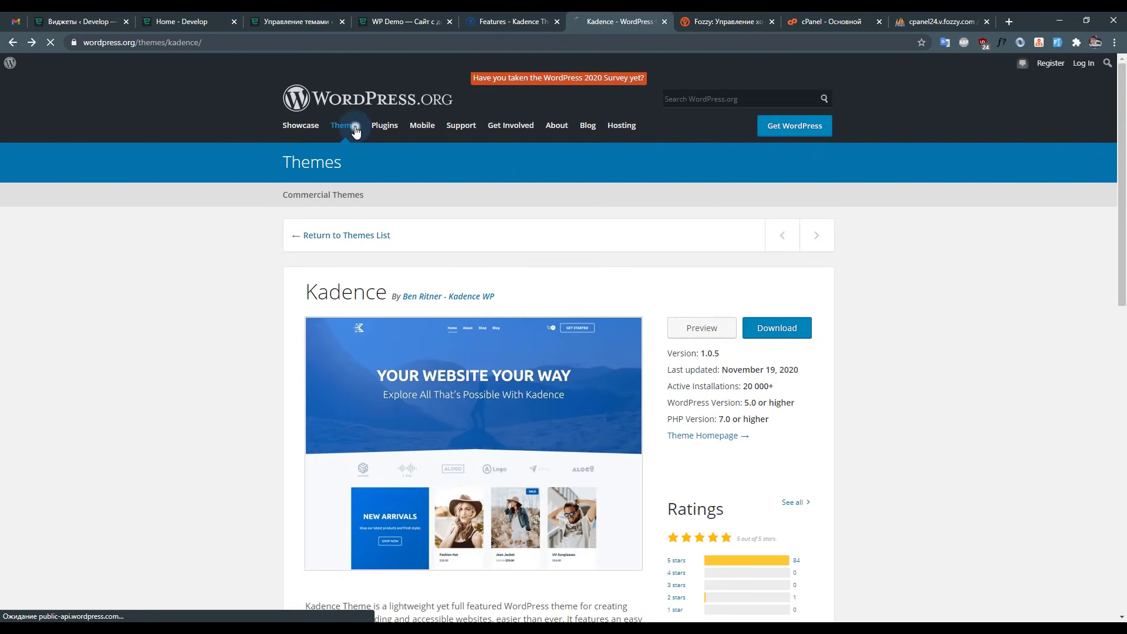
pyautogui.scroll(-3, 965, 362)
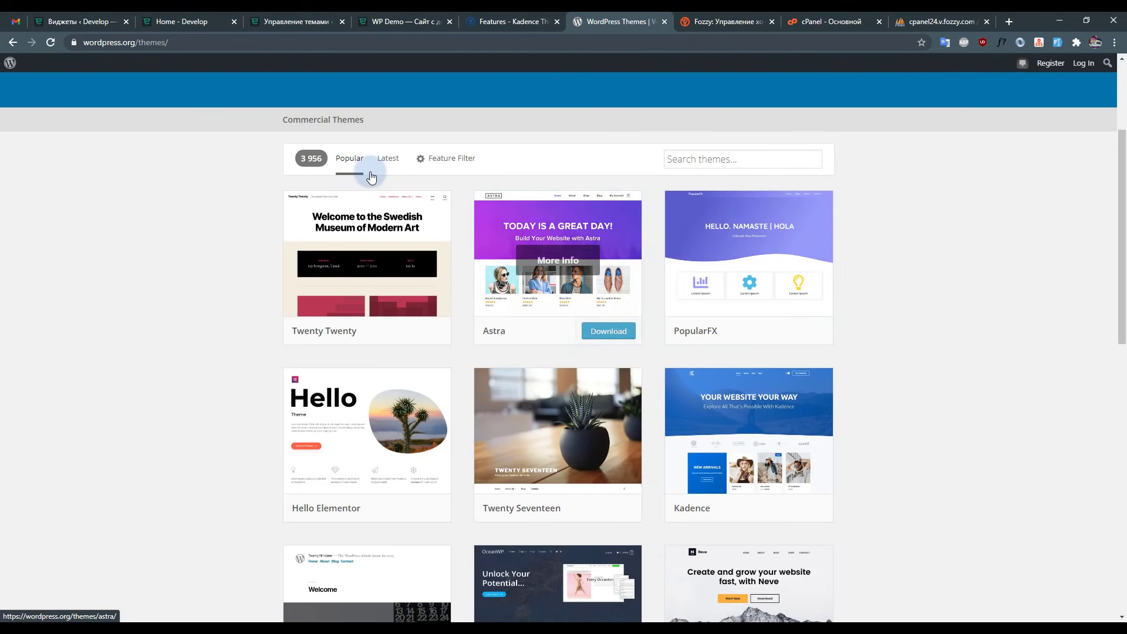
pyautogui.scroll(-2, 940, 354)
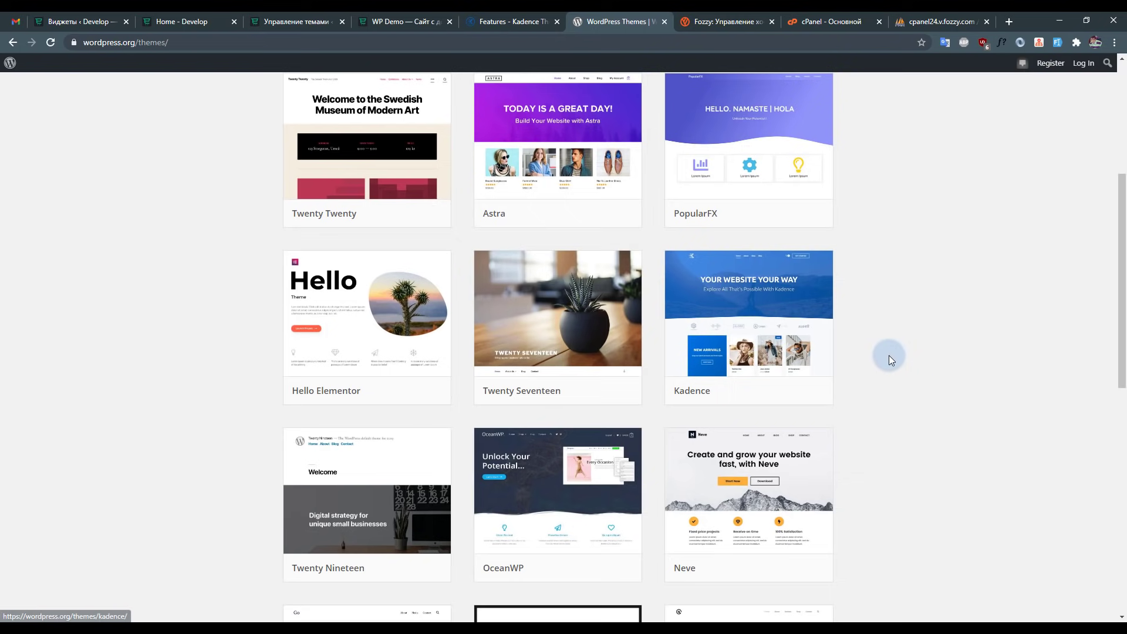
pyautogui.scroll(-5, 844, 354)
pyautogui.scroll(5, 850, 354)
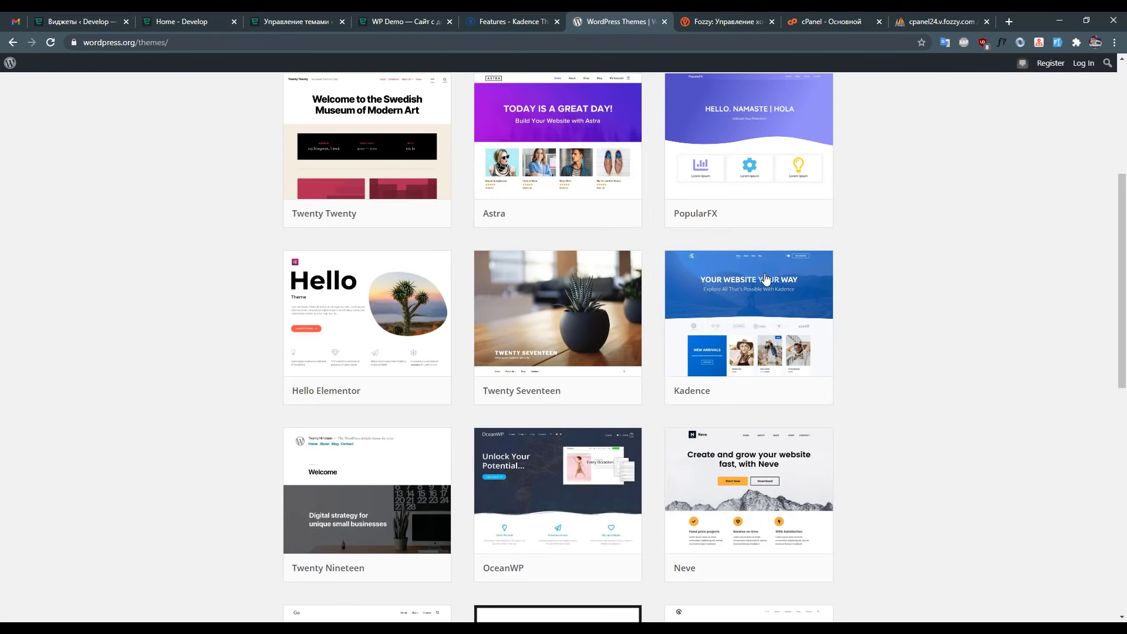
# Switch to the demo site's theme management, then install and activate Kadence from the popular themes.
pyautogui.click(317, 21)
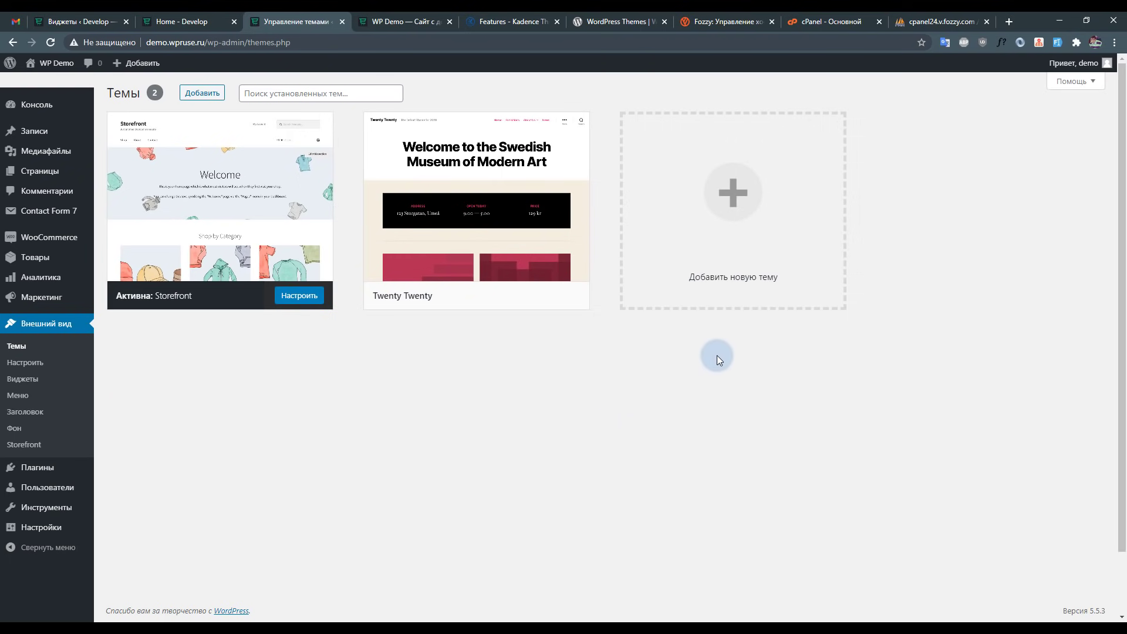
pyautogui.click(735, 221)
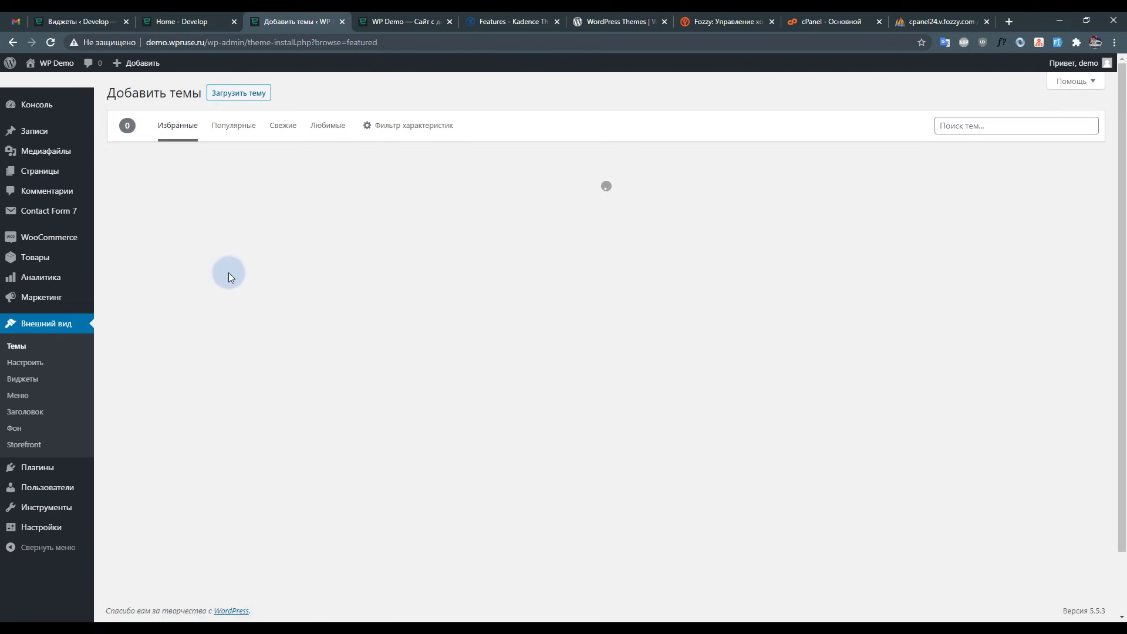
pyautogui.click(237, 129)
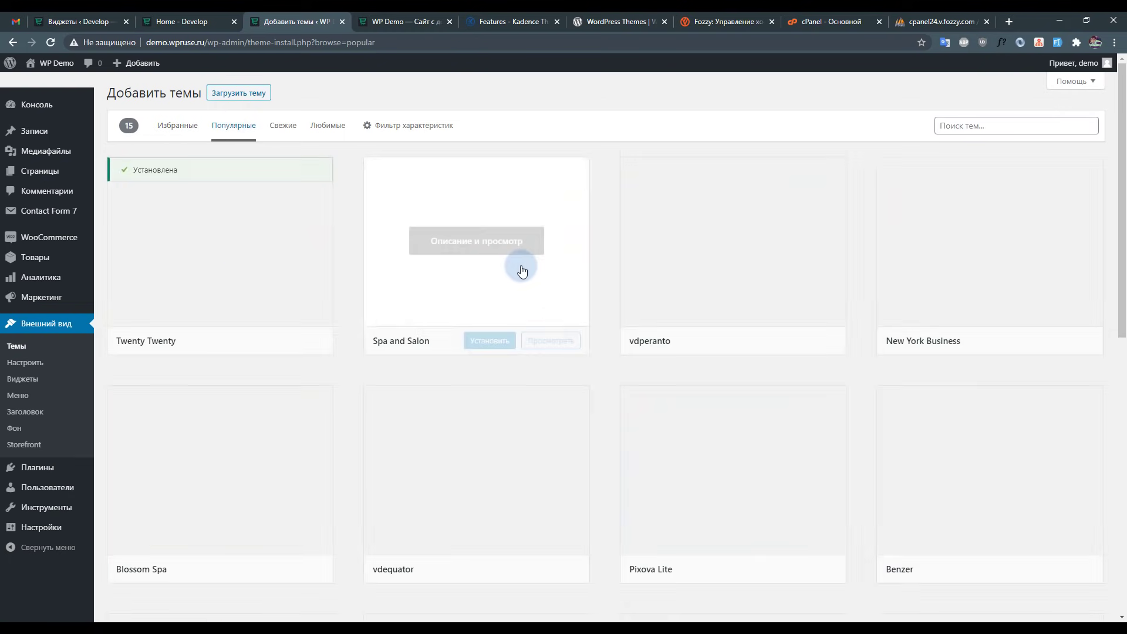
pyautogui.scroll(-3, 600, 357)
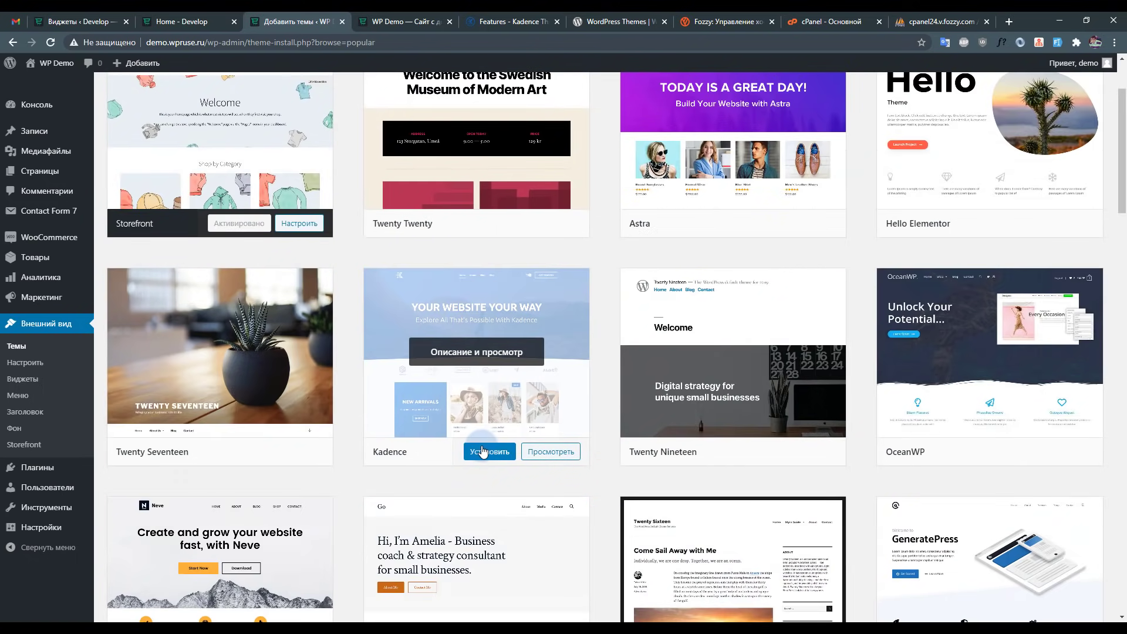
pyautogui.click(482, 451)
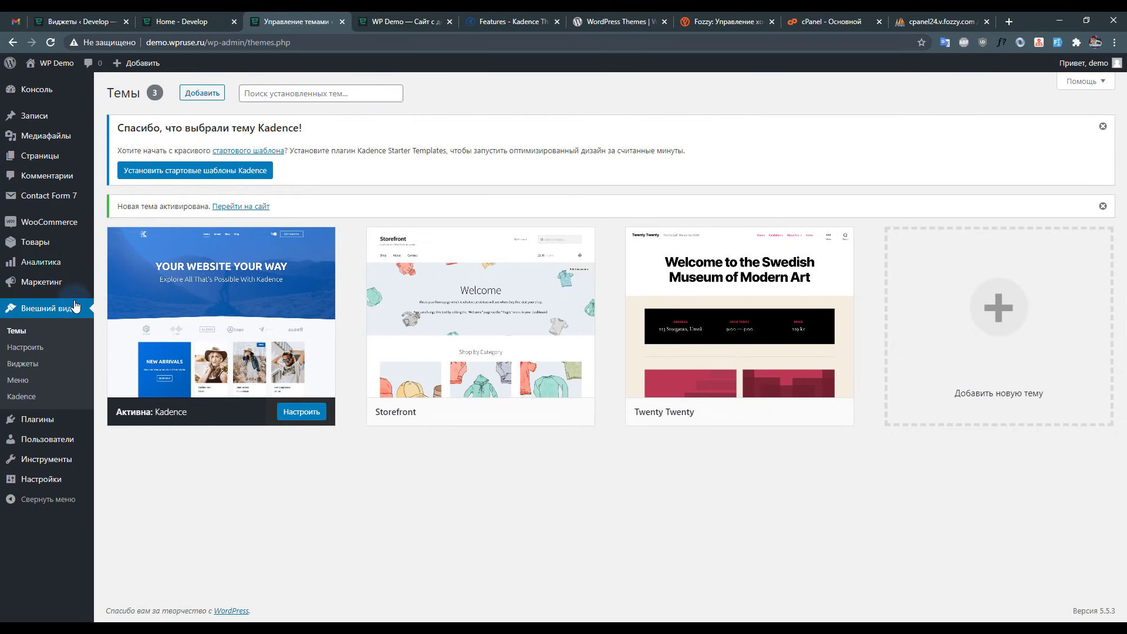
# Install the Kadence starter templates and choose Gutenberg as the builder.
pyautogui.click(213, 172)
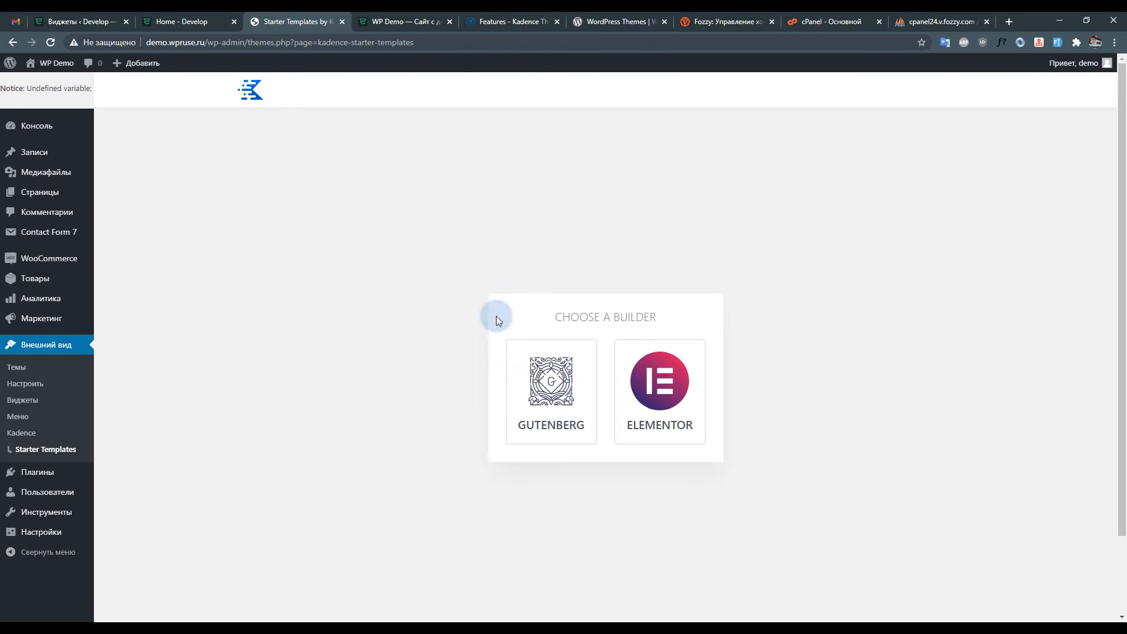
pyautogui.click(542, 391)
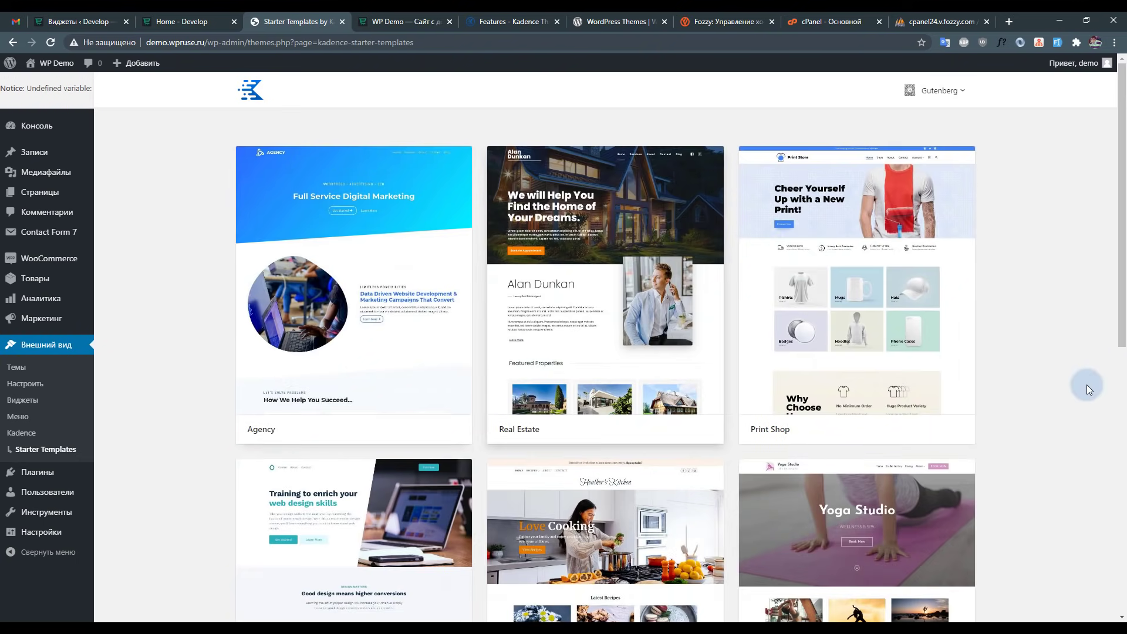
# Look through the Gutenberg starter templates and open the Print Shop template.
pyautogui.scroll(-10, 1075, 376)
pyautogui.scroll(9, 1034, 387)
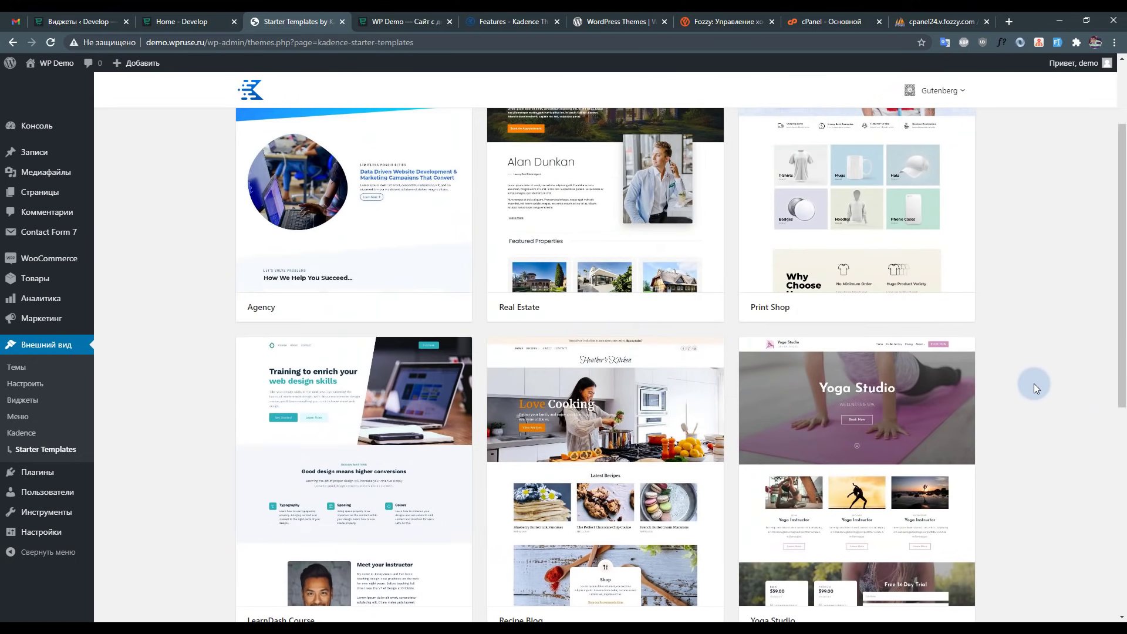
pyautogui.scroll(-9, 1033, 388)
pyautogui.scroll(8, 1022, 387)
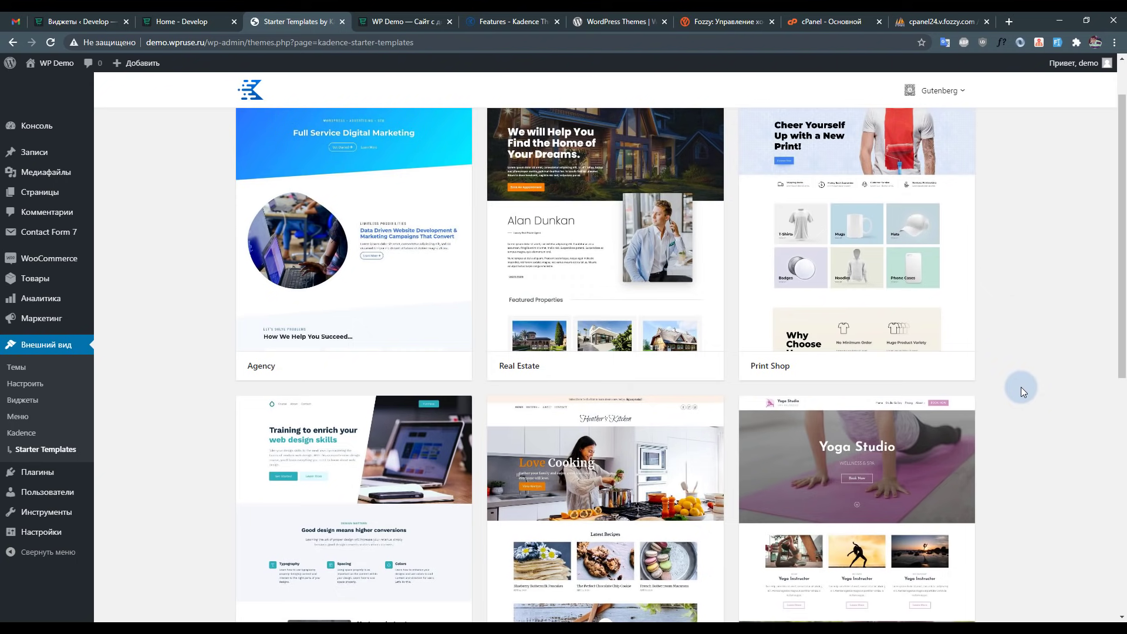
pyautogui.scroll(1, 1020, 390)
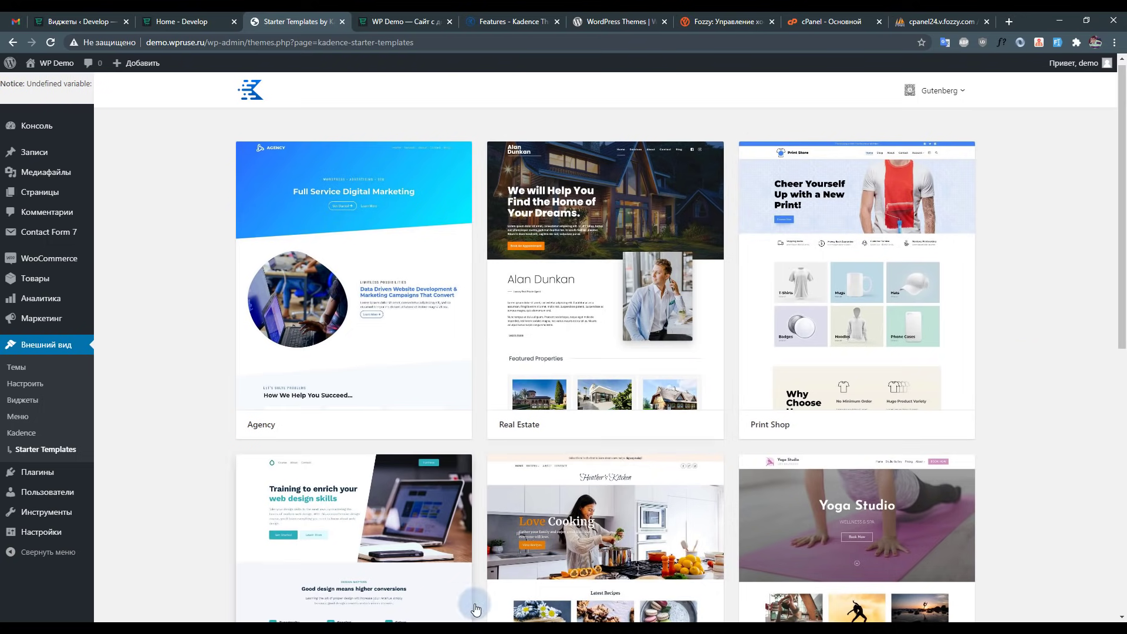
pyautogui.scroll(-4, 521, 498)
pyautogui.scroll(-3, 521, 498)
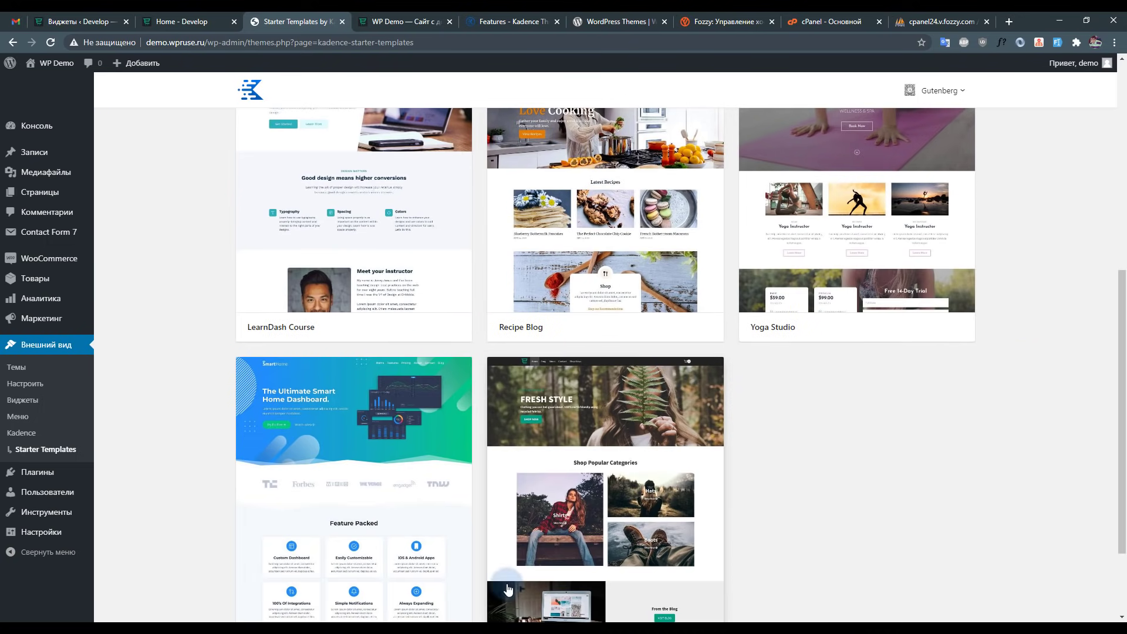
pyautogui.scroll(5, 833, 395)
pyautogui.scroll(2, 833, 395)
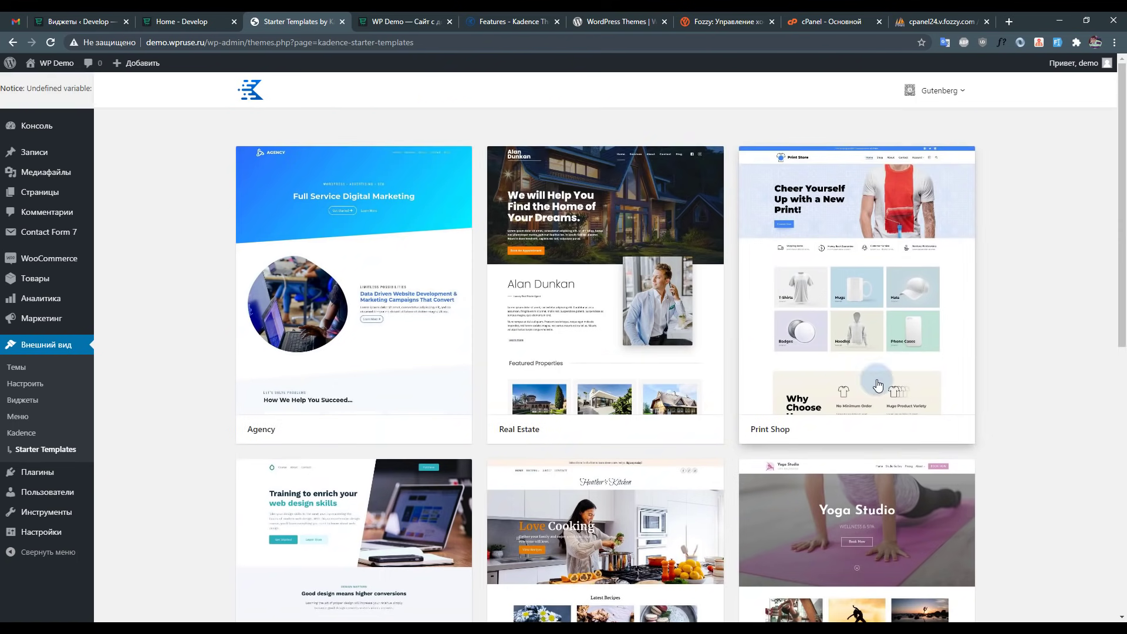
pyautogui.click(854, 309)
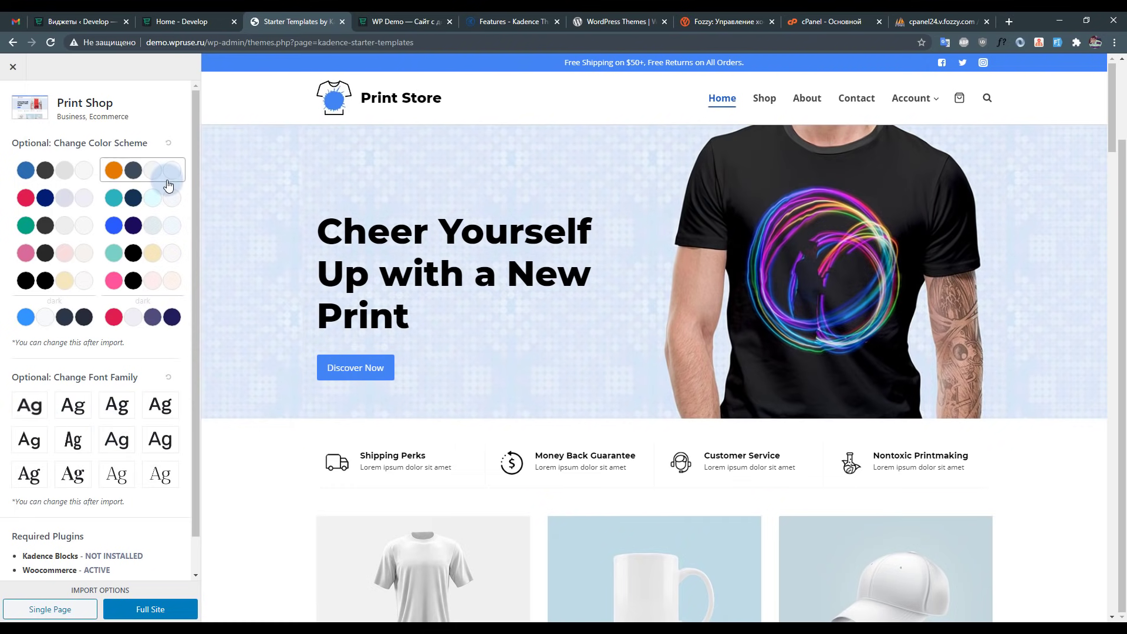
# Try several colour schemes on the Print Shop template, including black, green, light teal and dark crimson-navy, and check the dark one down the page.
pyautogui.click(134, 175)
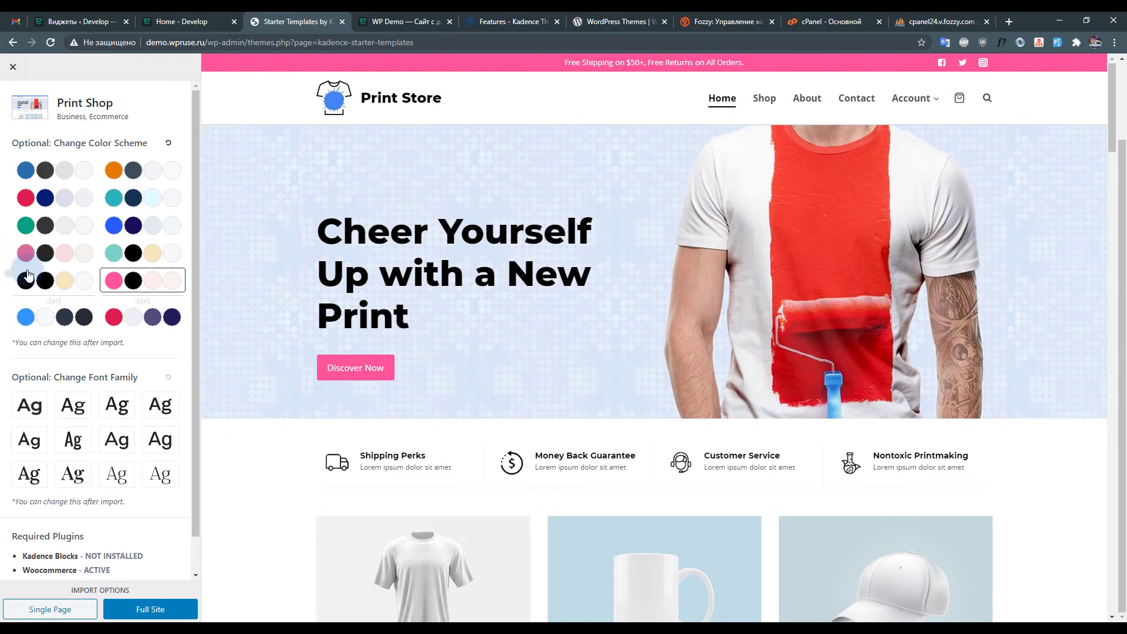
pyautogui.click(44, 280)
pyautogui.click(67, 225)
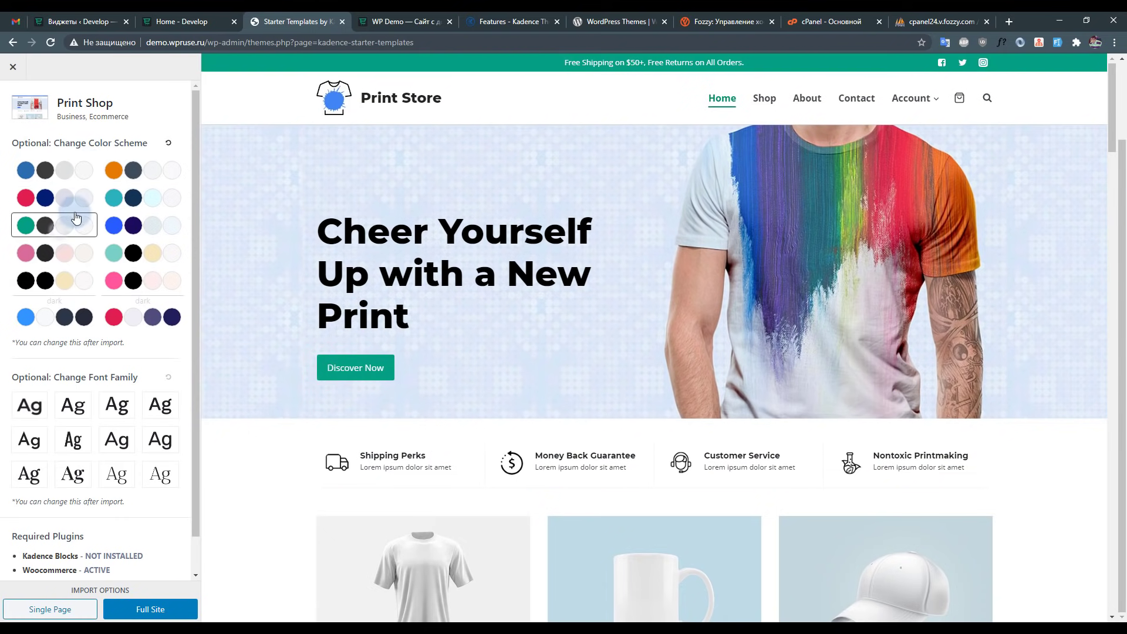
pyautogui.click(127, 251)
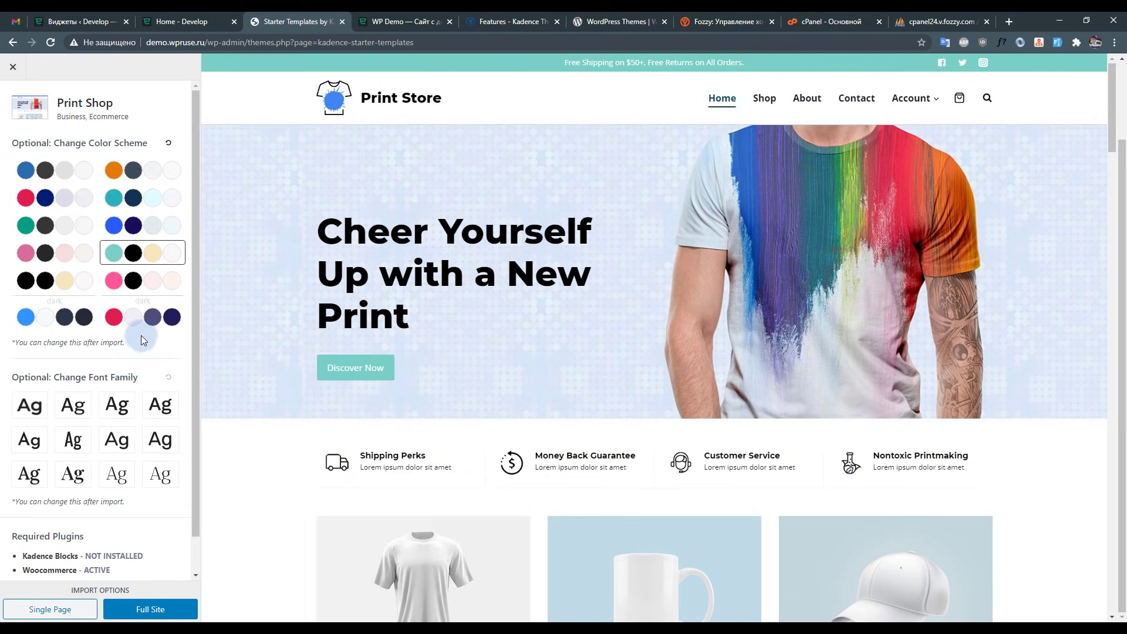
pyautogui.click(150, 317)
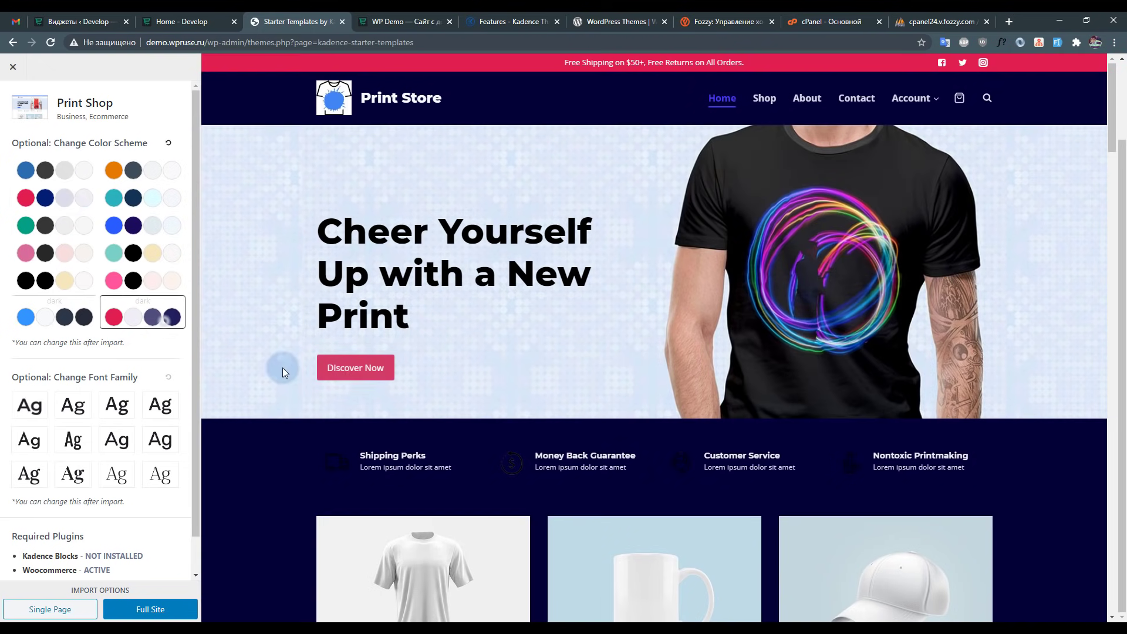
pyautogui.scroll(-4, 564, 288)
pyautogui.scroll(-10, 565, 287)
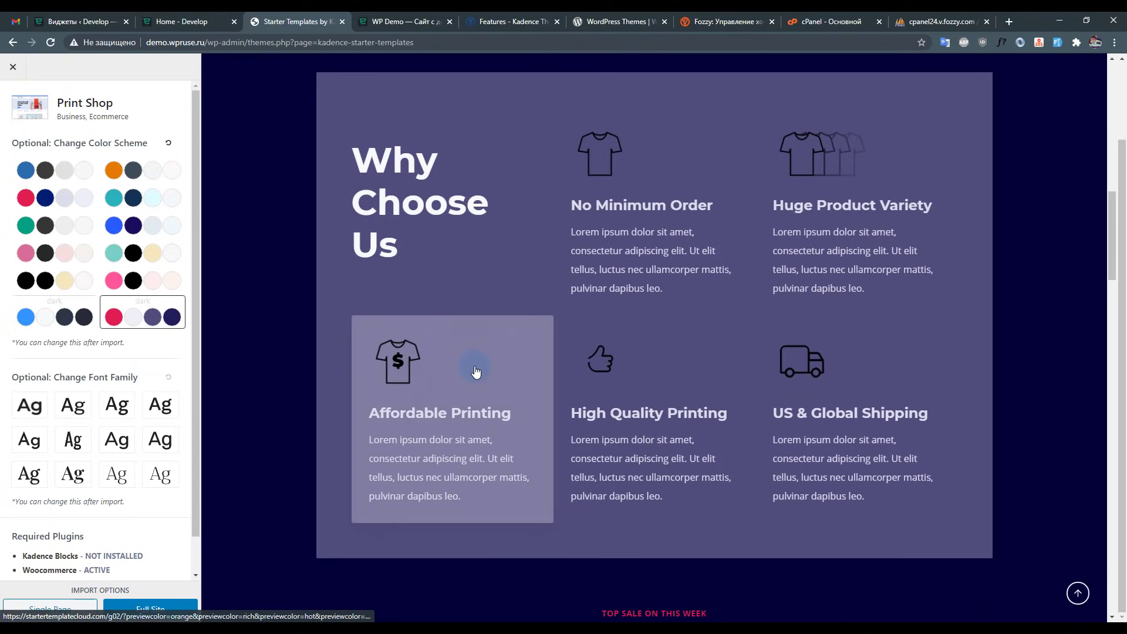
pyautogui.scroll(10, 593, 329)
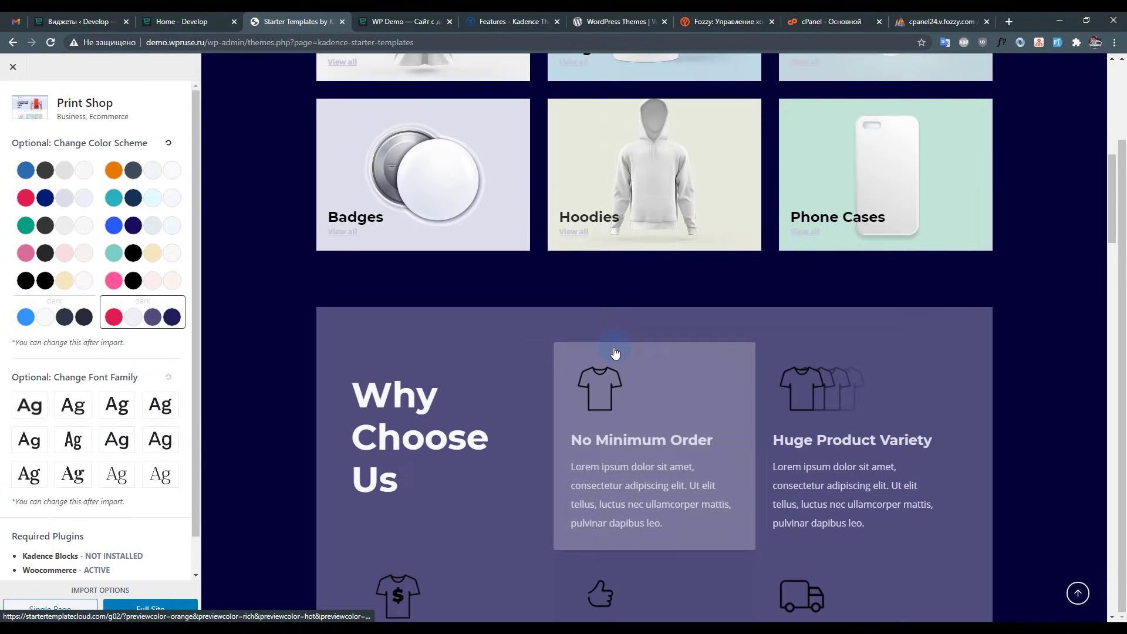
pyautogui.scroll(3, 590, 325)
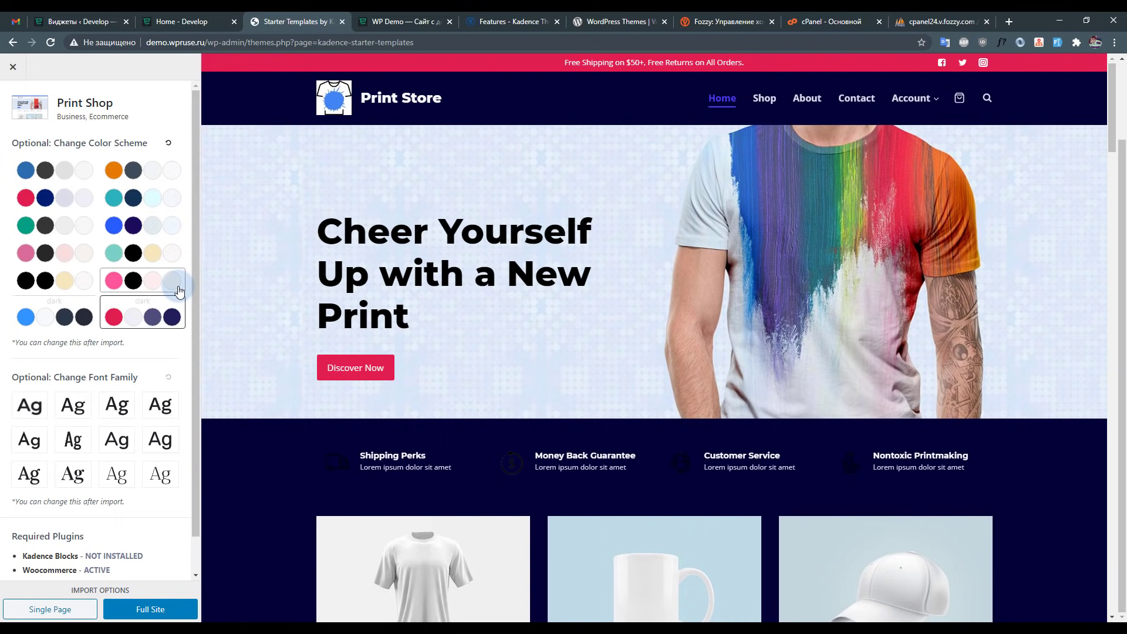
# Try the bright blue colour scheme, then apply the teal and dark navy one to the Print Shop template.
pyautogui.click(141, 231)
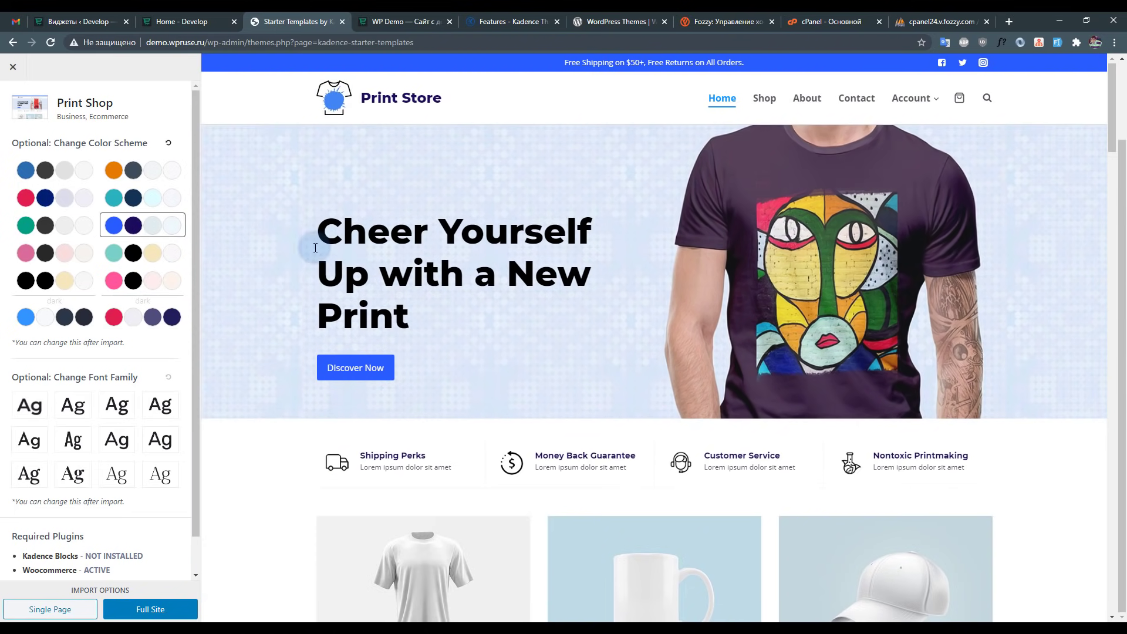
pyautogui.click(151, 202)
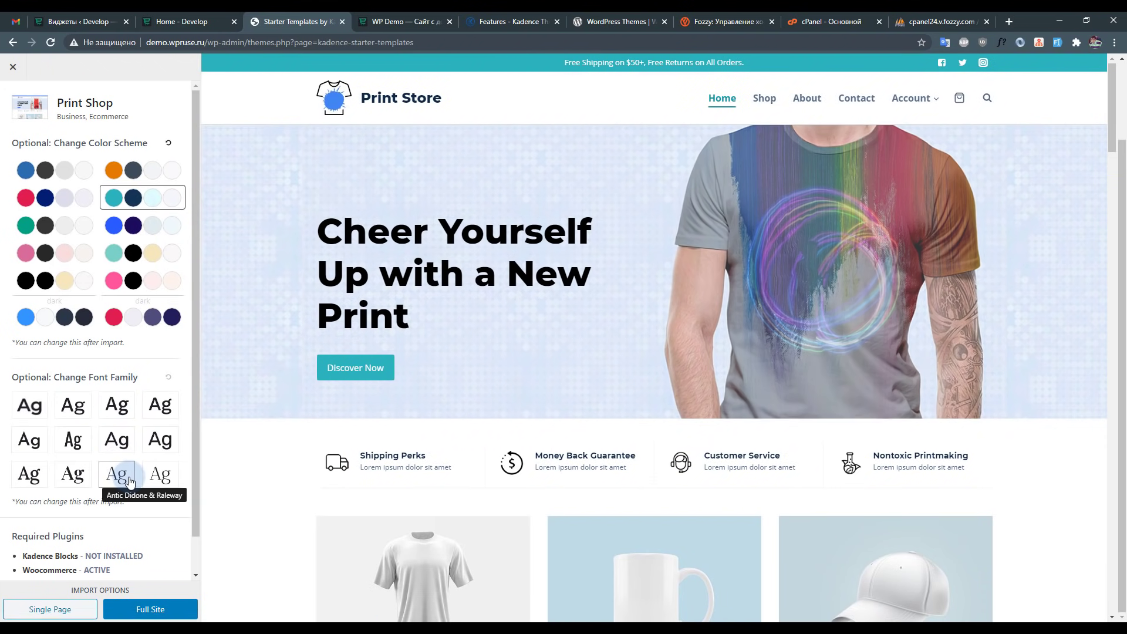
# Change the Print Shop template's font family to Nunito & Roboto.
pyautogui.click(158, 479)
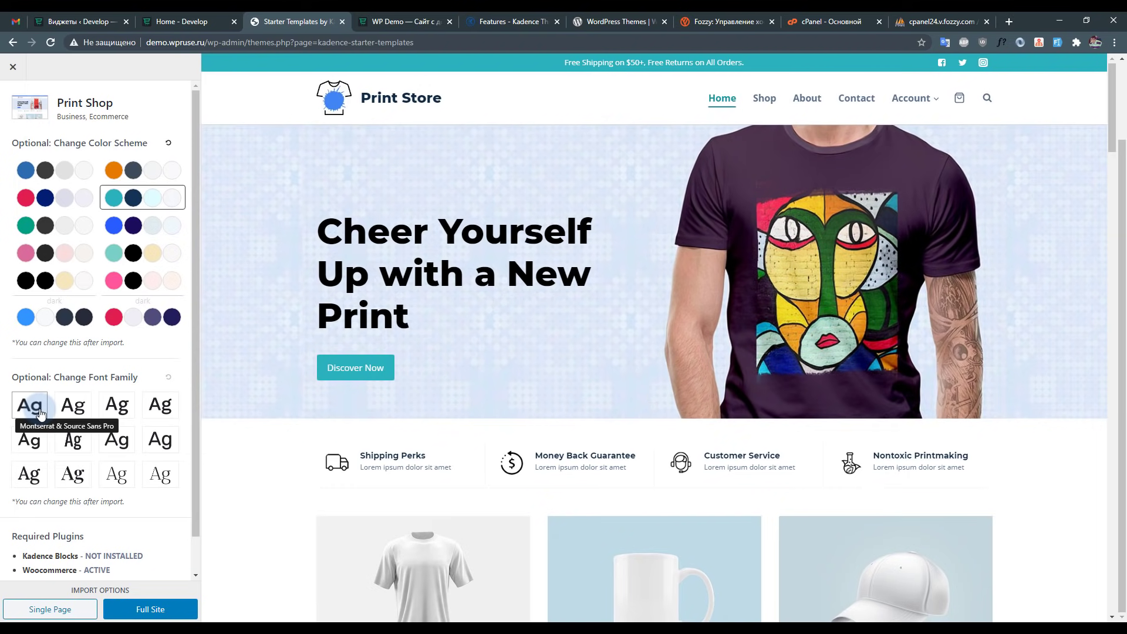
pyautogui.click(664, 150)
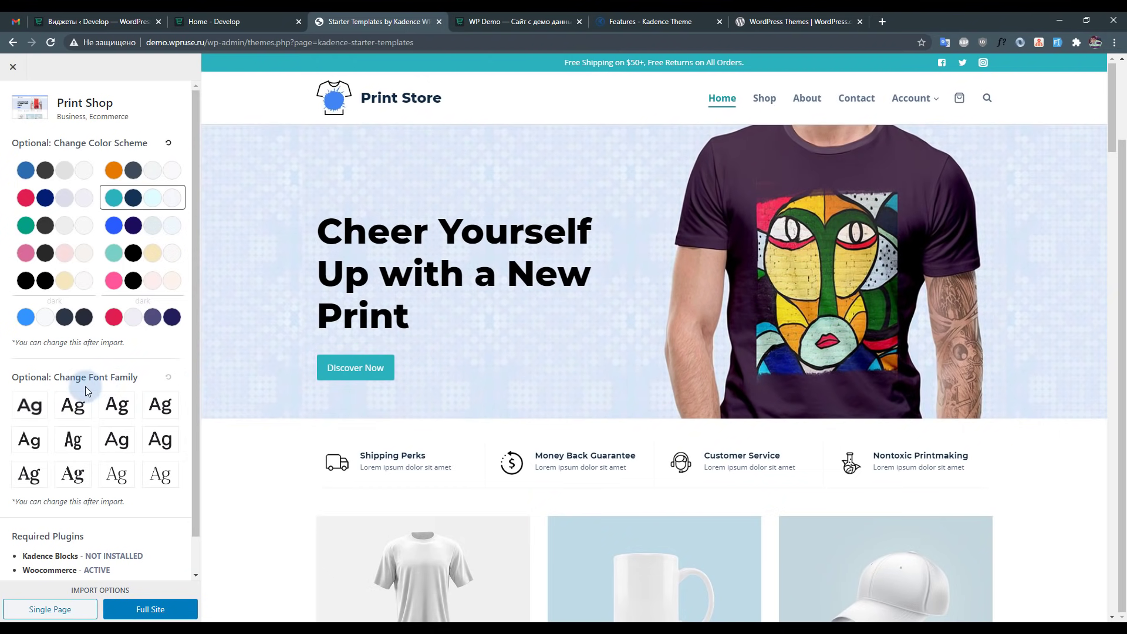
pyautogui.click(85, 410)
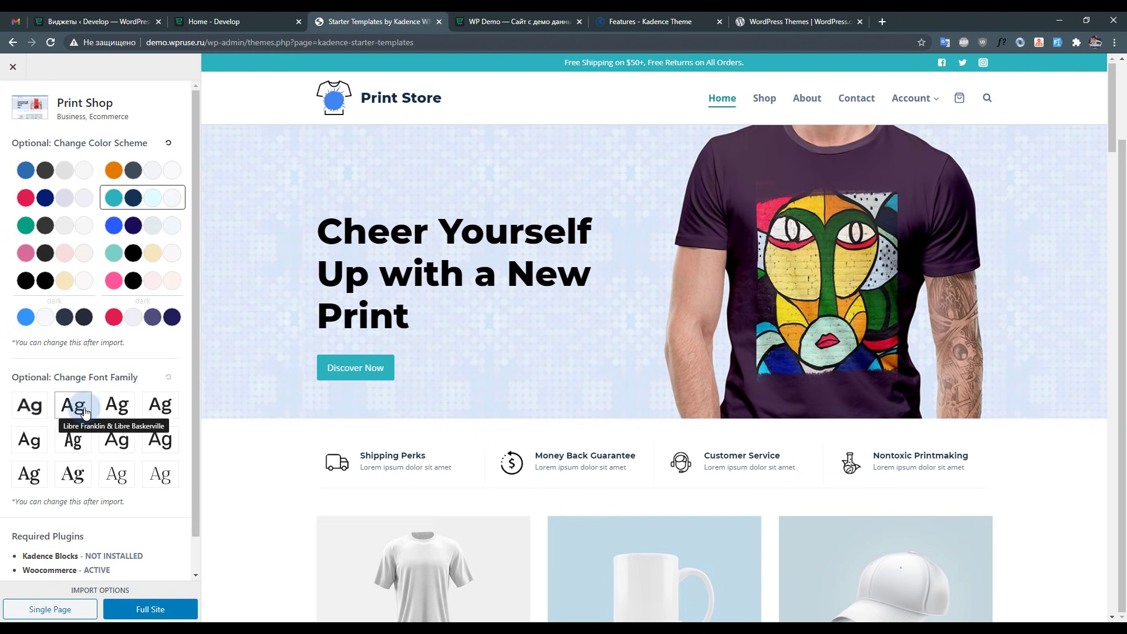
pyautogui.click(157, 407)
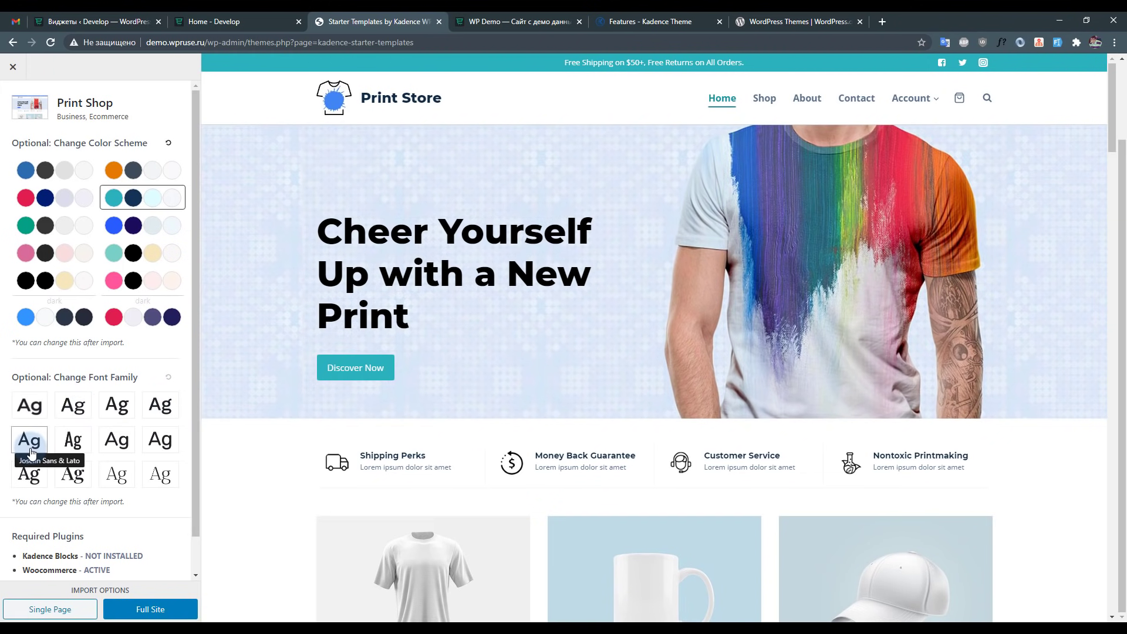
pyautogui.click(111, 443)
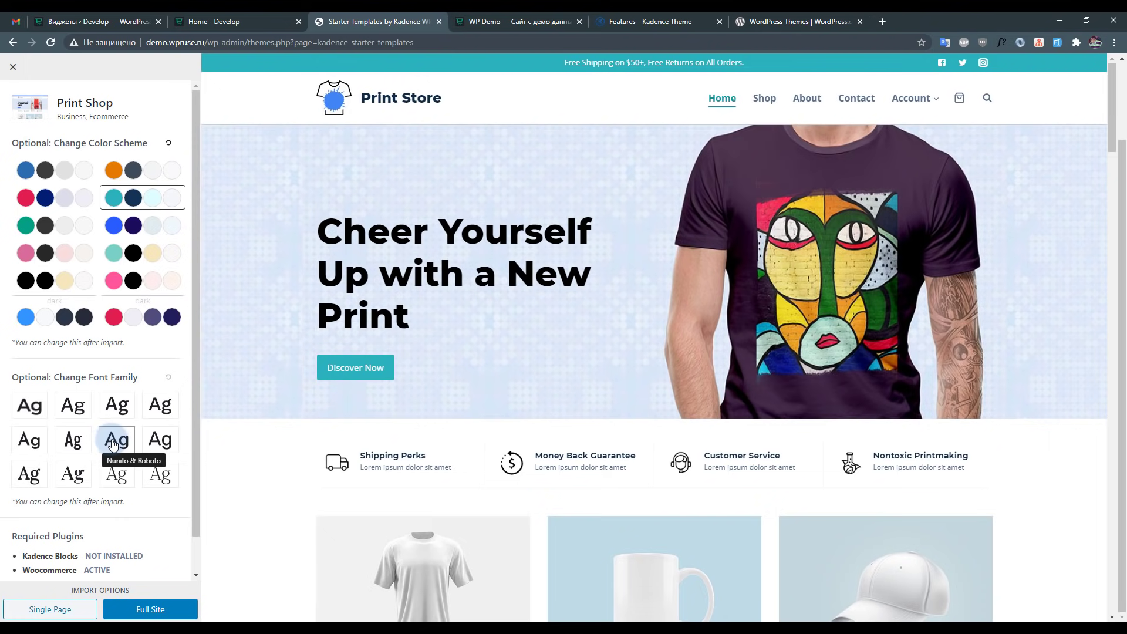
pyautogui.click(113, 441)
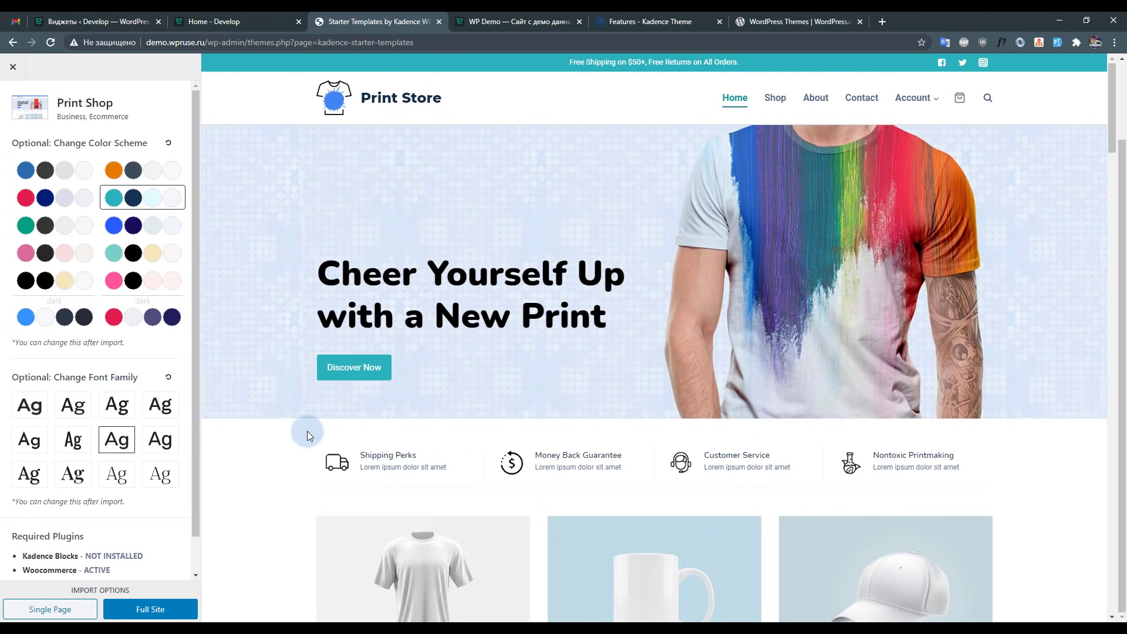
# Review the template's required plugins and import options, and examine the restyled home page preview down to the featured products.
pyautogui.scroll(-1, 174, 436)
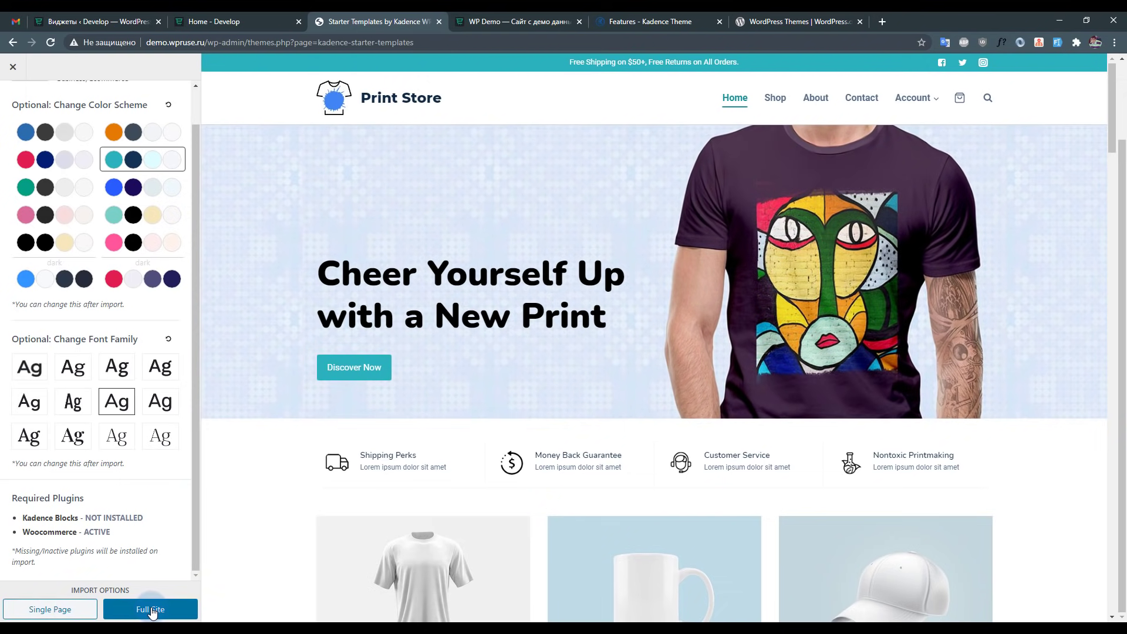
pyautogui.scroll(-10, 767, 478)
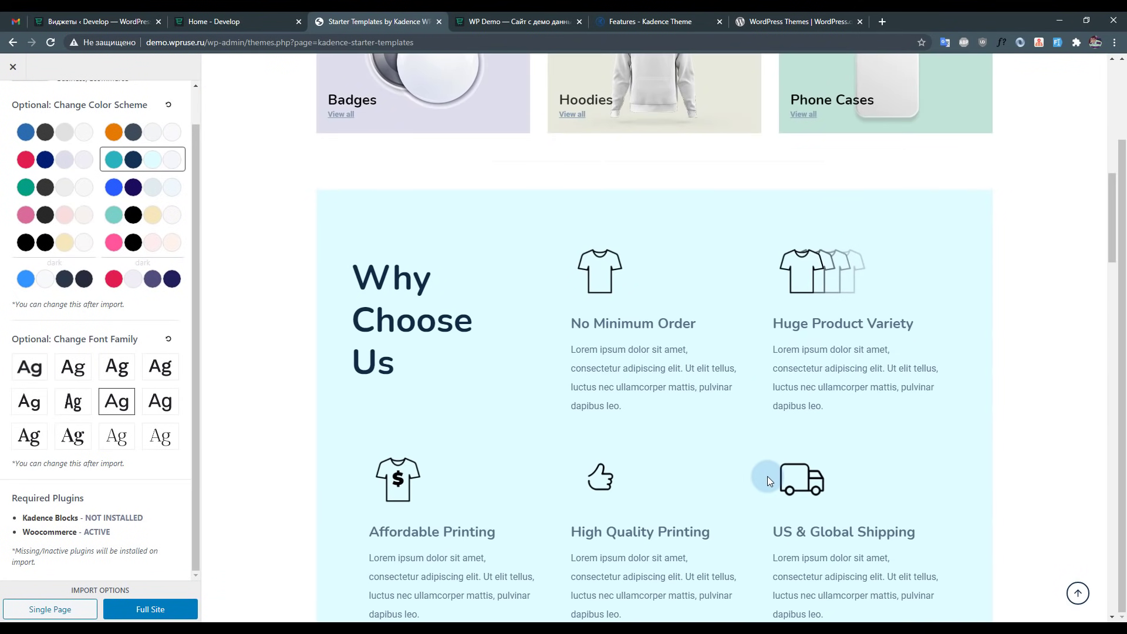
pyautogui.scroll(-6, 766, 477)
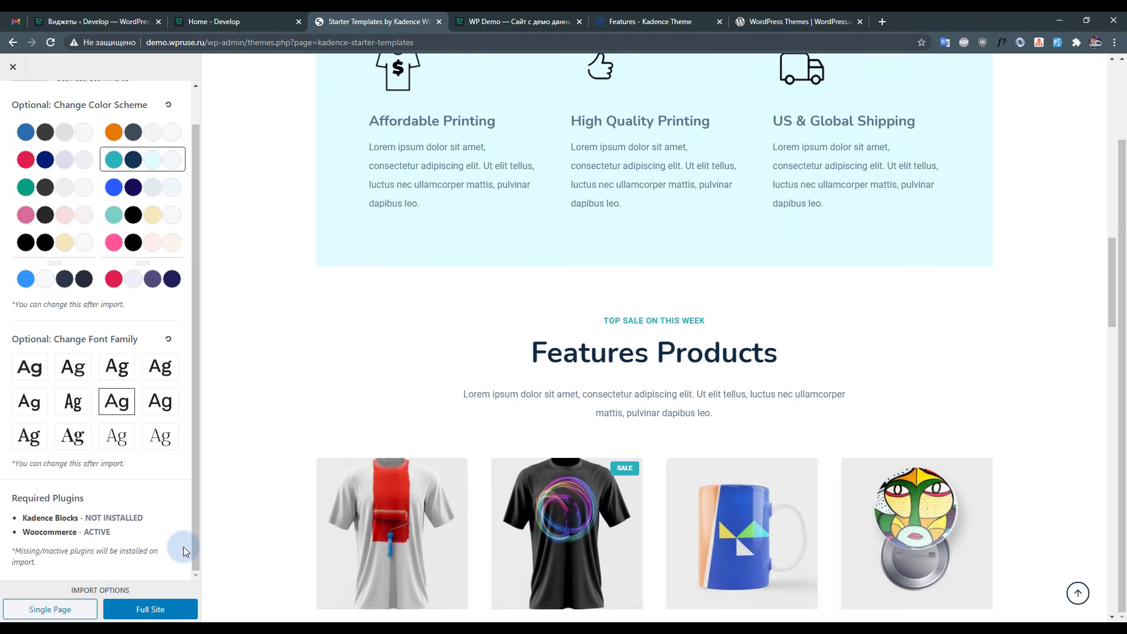
# Import the Print Shop starter template as a full site with the chosen teal palette and Nunito & Roboto fonts.
pyautogui.scroll(10, 445, 390)
pyautogui.scroll(5, 445, 389)
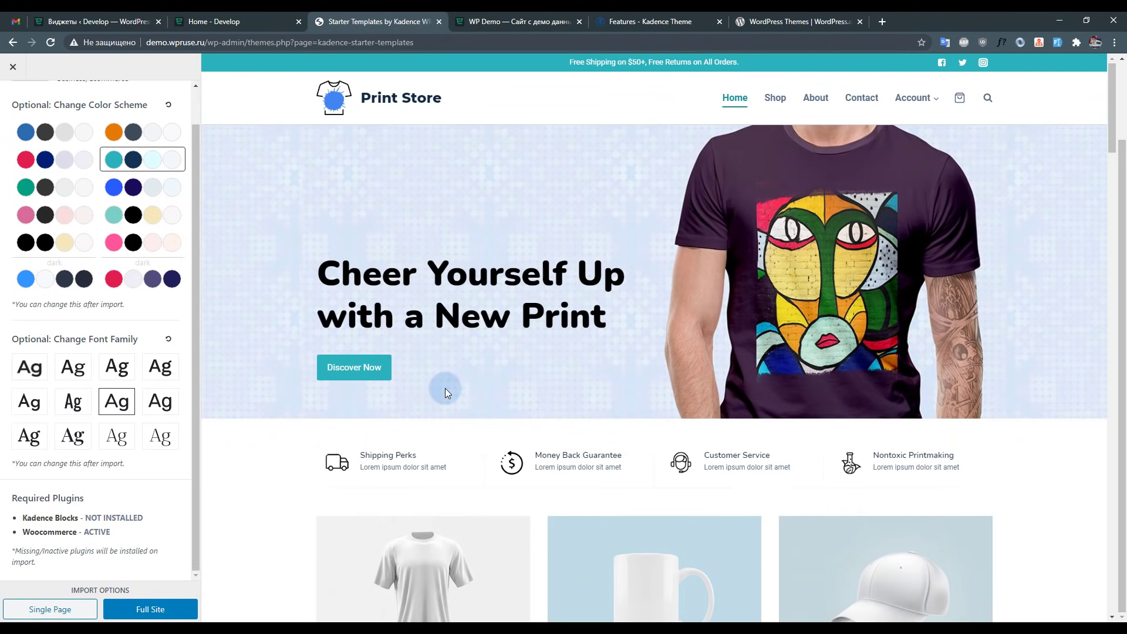
pyautogui.click(148, 607)
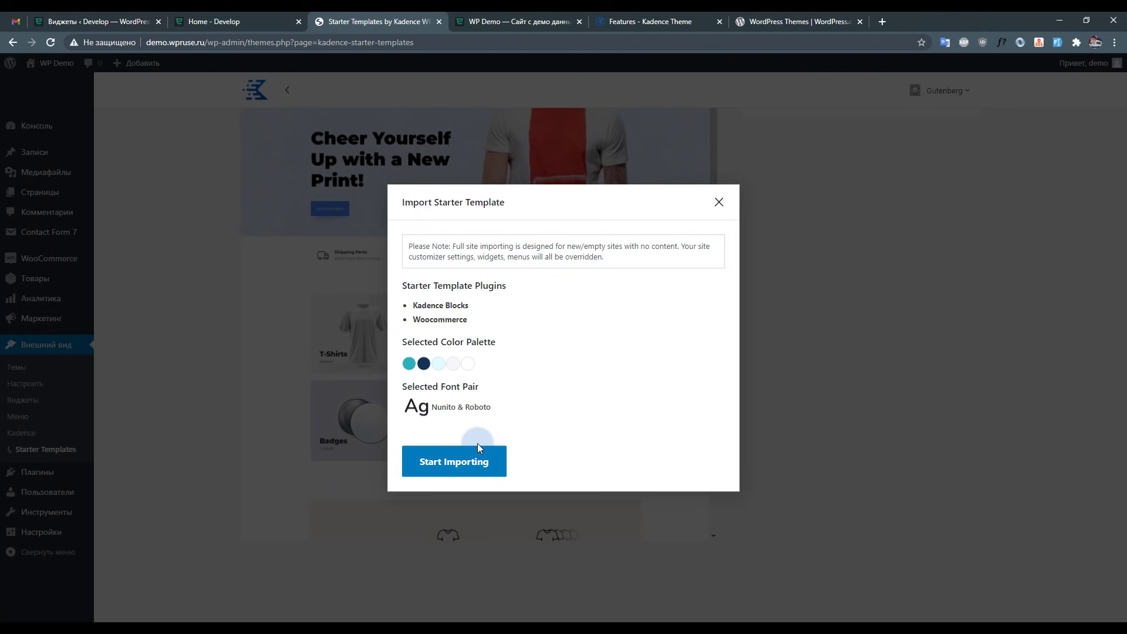
pyautogui.click(468, 461)
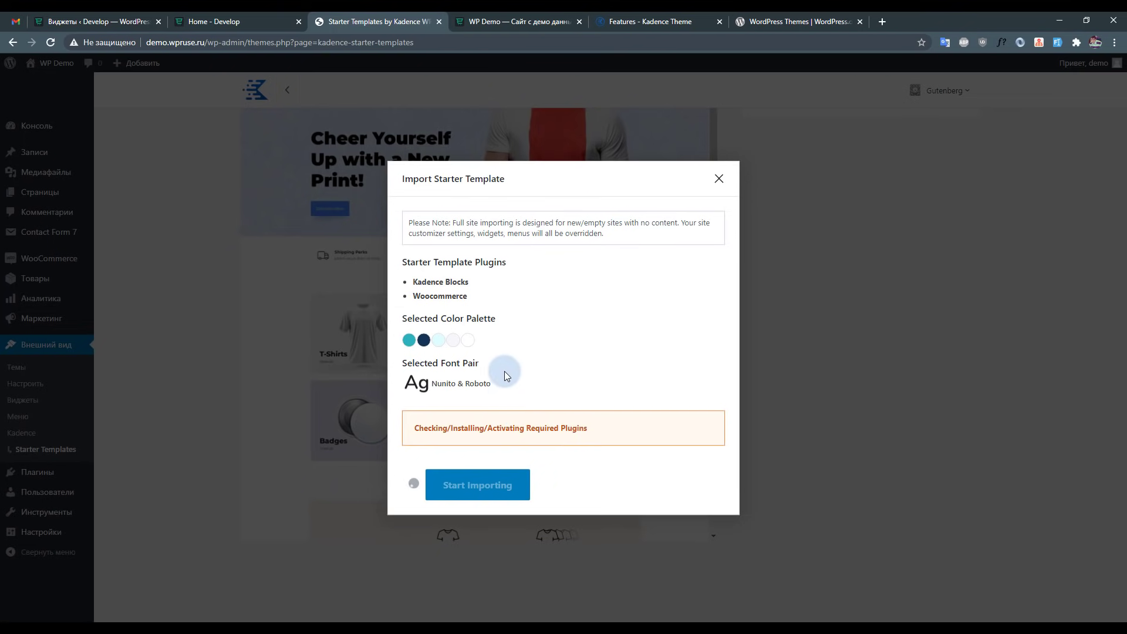
pyautogui.moveTo(469, 283); pyautogui.dragTo(405, 280)
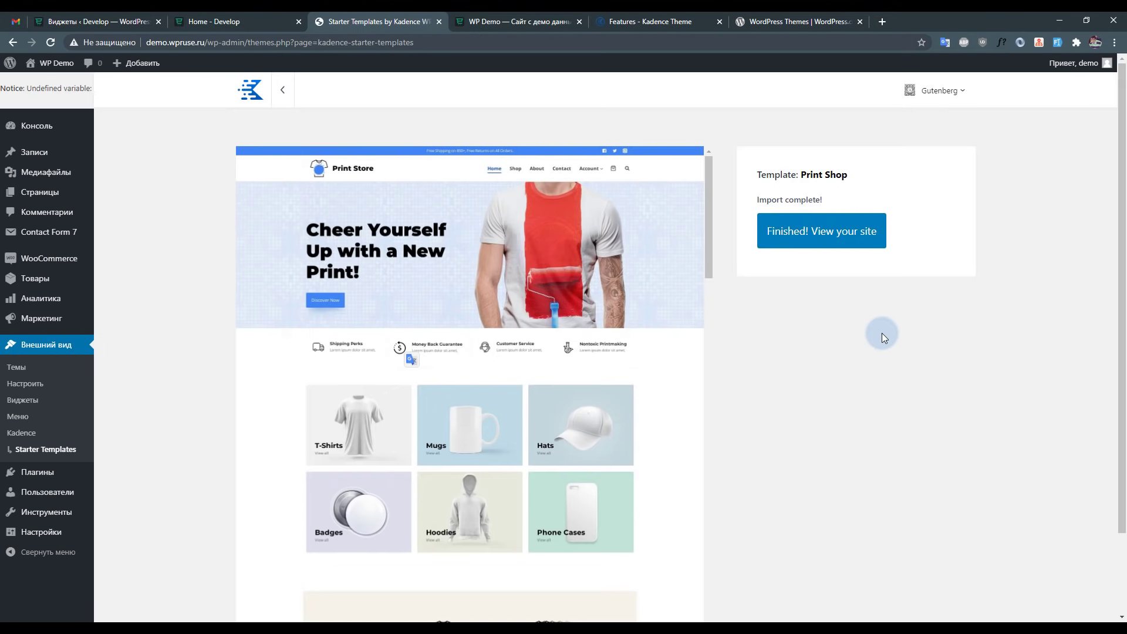
pyautogui.scroll(-5, 509, 429)
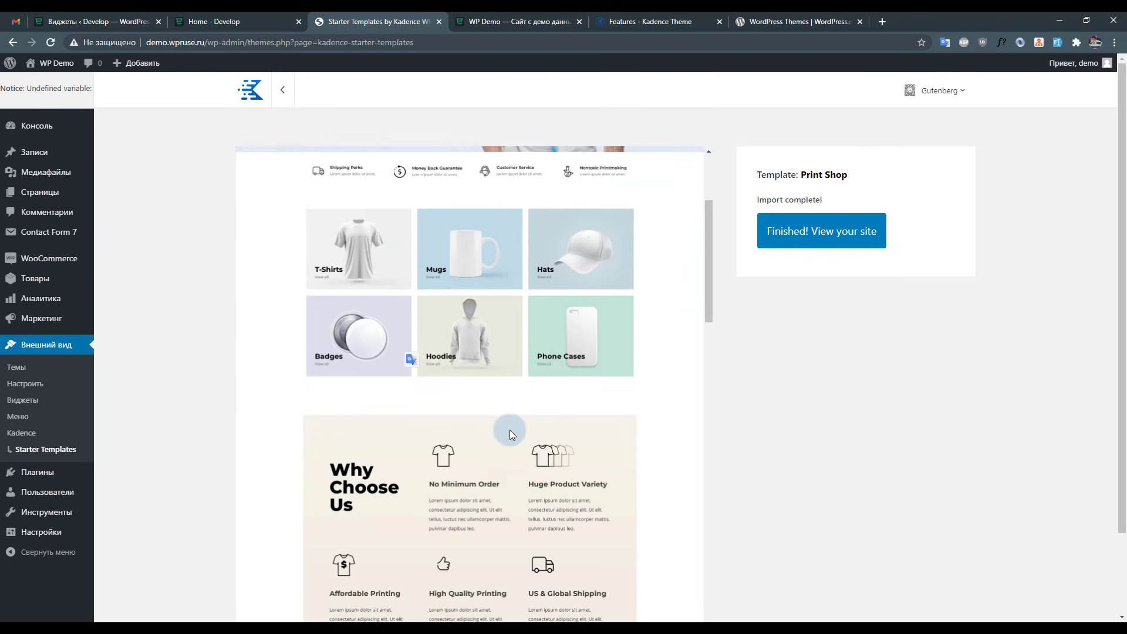
pyautogui.scroll(5, 470, 423)
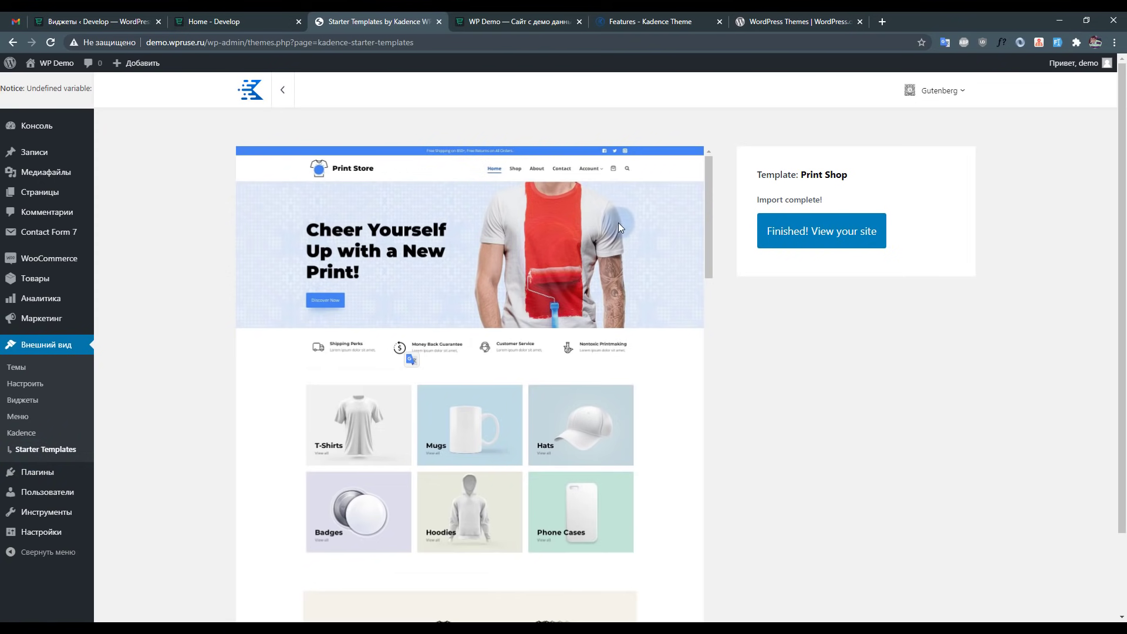
# Return to the starter template library, browse the Elementor templates and switch the list back to Gutenberg.
pyautogui.click(283, 90)
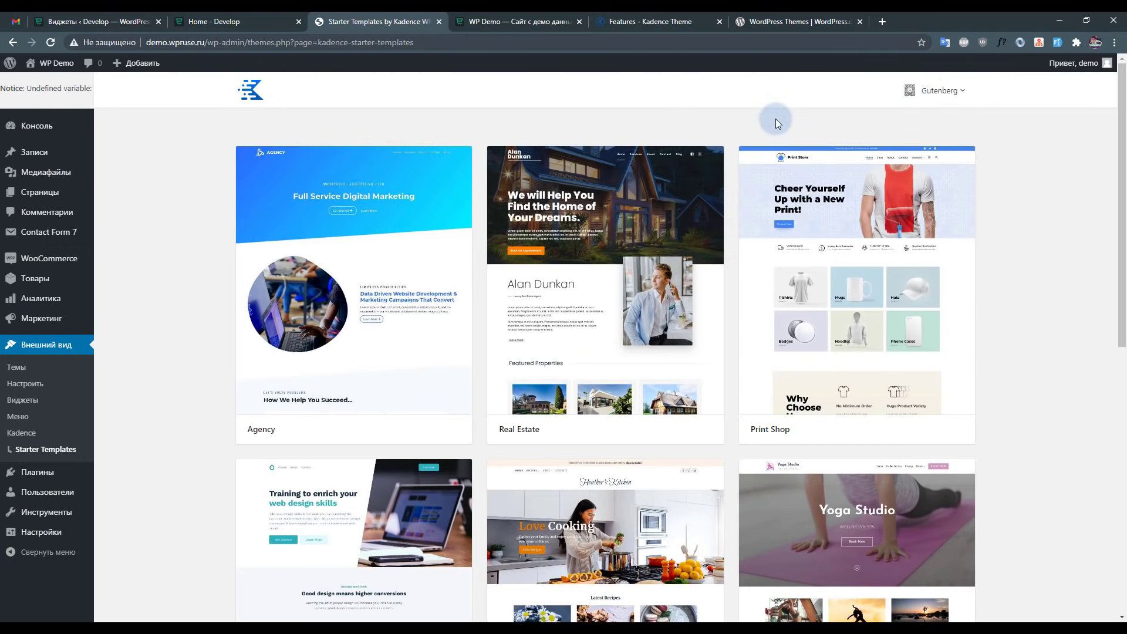
pyautogui.click(951, 89)
pyautogui.click(852, 151)
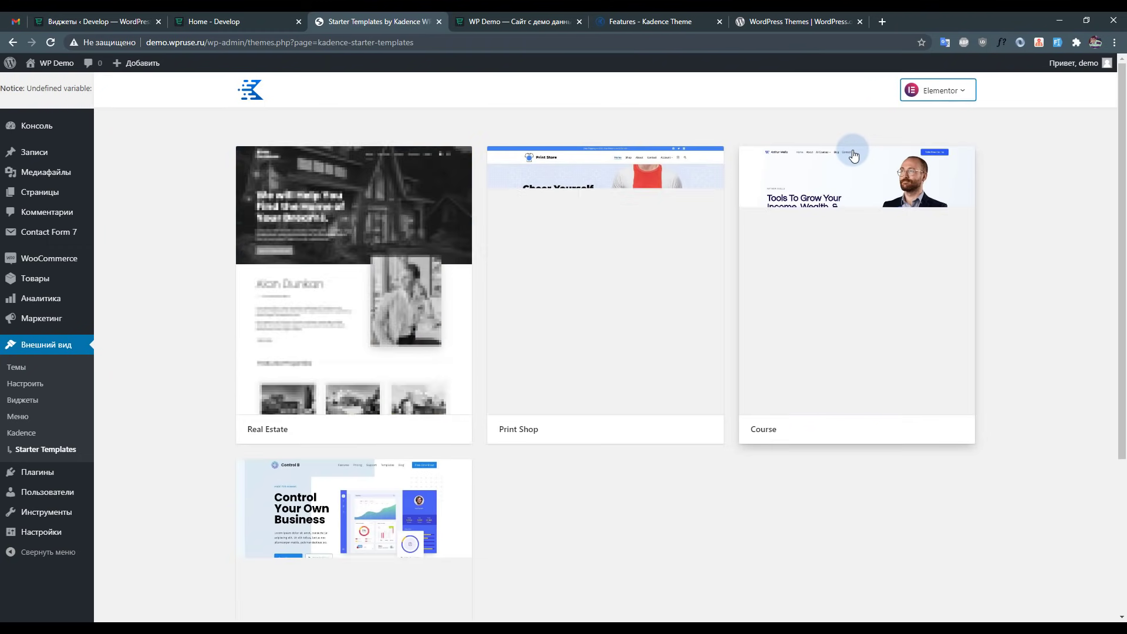
pyautogui.click(762, 317)
pyautogui.scroll(-4, 754, 300)
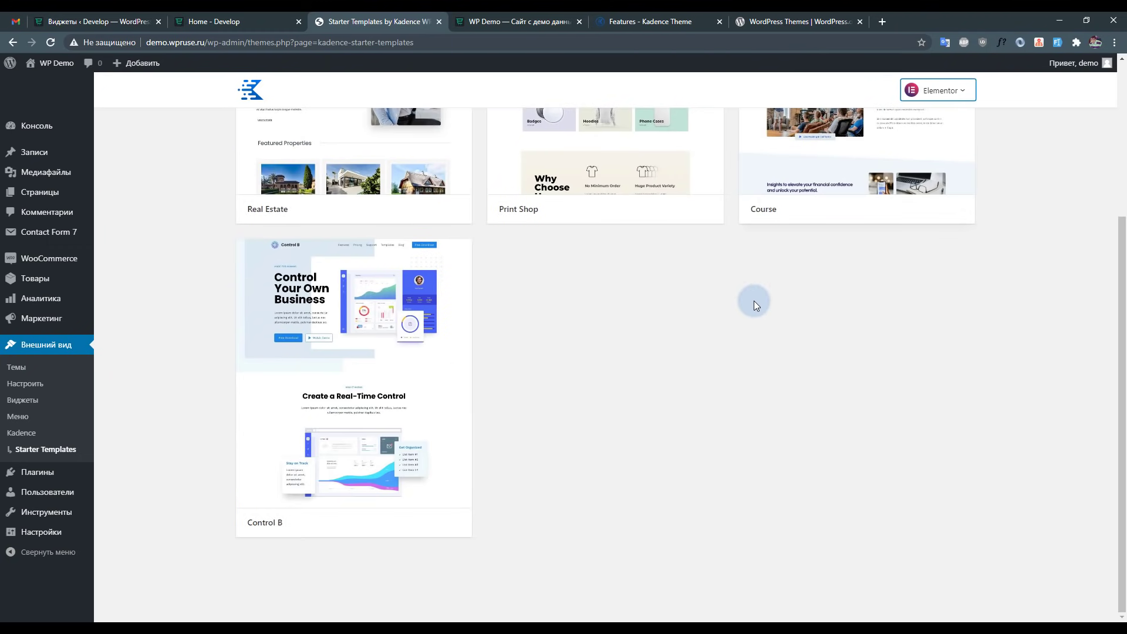
pyautogui.scroll(4, 753, 300)
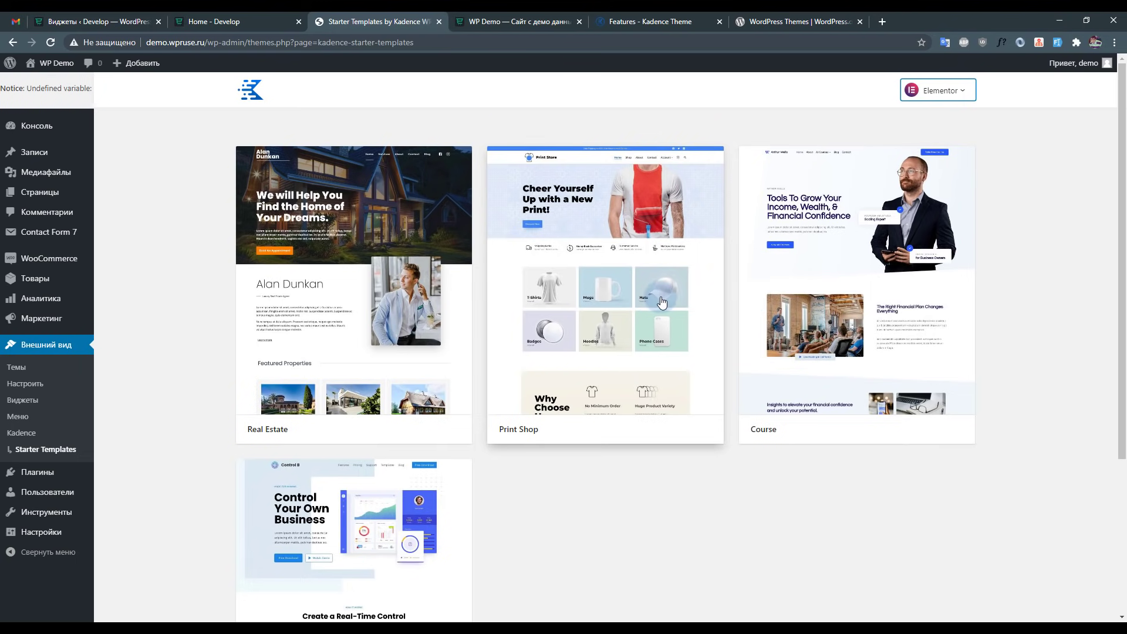
pyautogui.scroll(-2, 784, 298)
pyautogui.scroll(2, 784, 298)
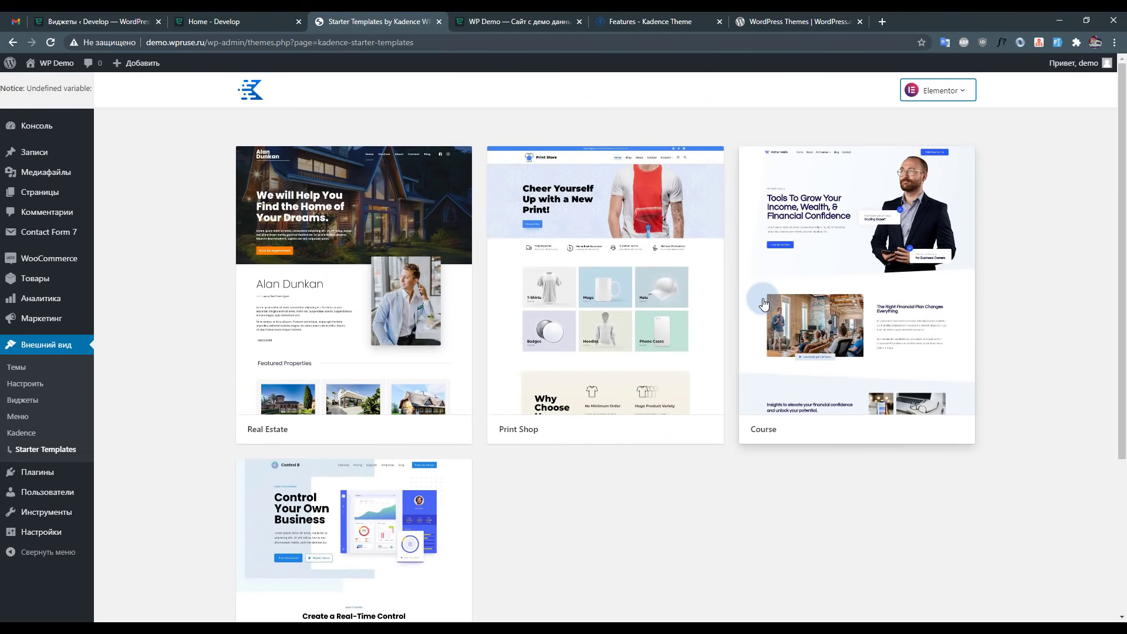
pyautogui.click(928, 94)
pyautogui.click(904, 127)
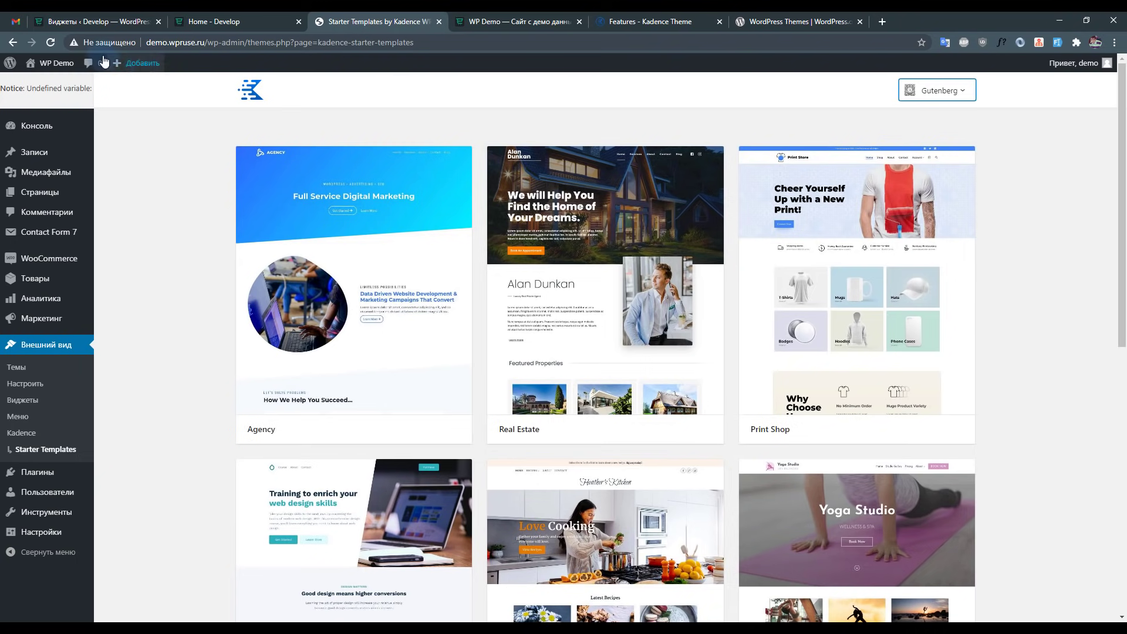
# Load demo.wpruse.ru without the #qm-http suffix and examine the home page down to its lower sections.
pyautogui.hotkey('ctrl', 'Tab')
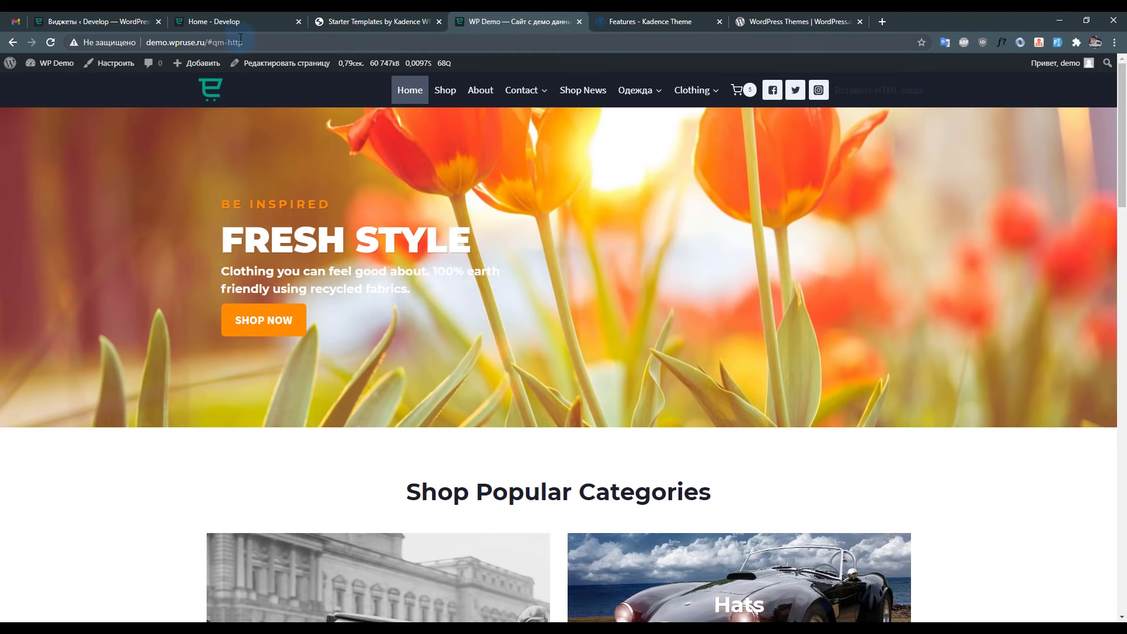
pyautogui.moveTo(252, 42); pyautogui.dragTo(209, 41)
pyautogui.press('BackSpace')
pyautogui.press('Return')
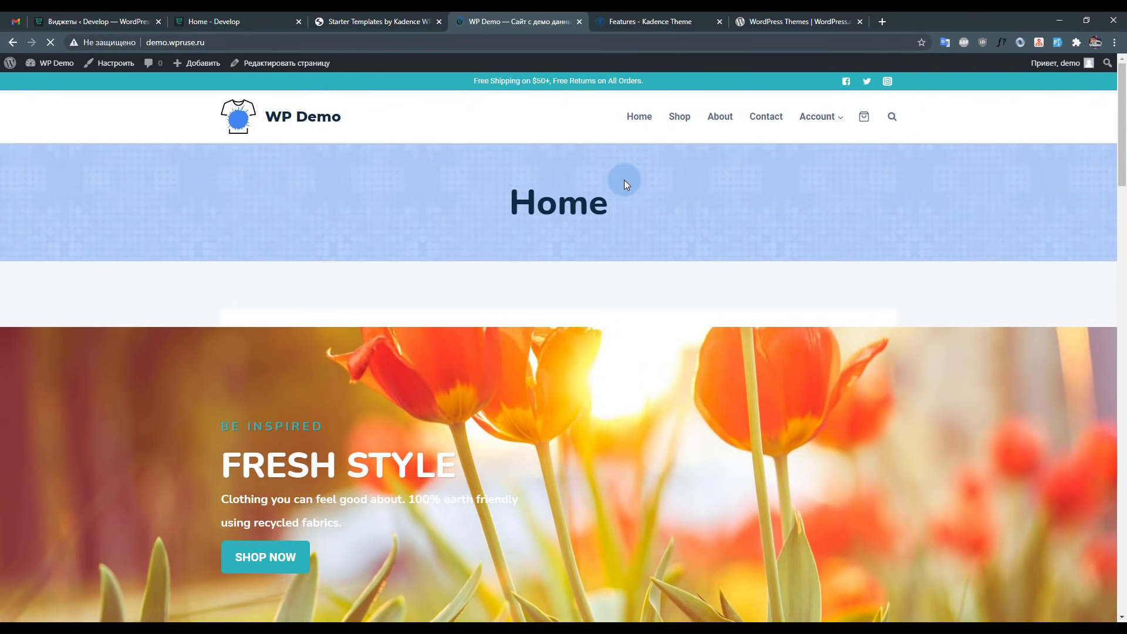
pyautogui.scroll(-20, 716, 213)
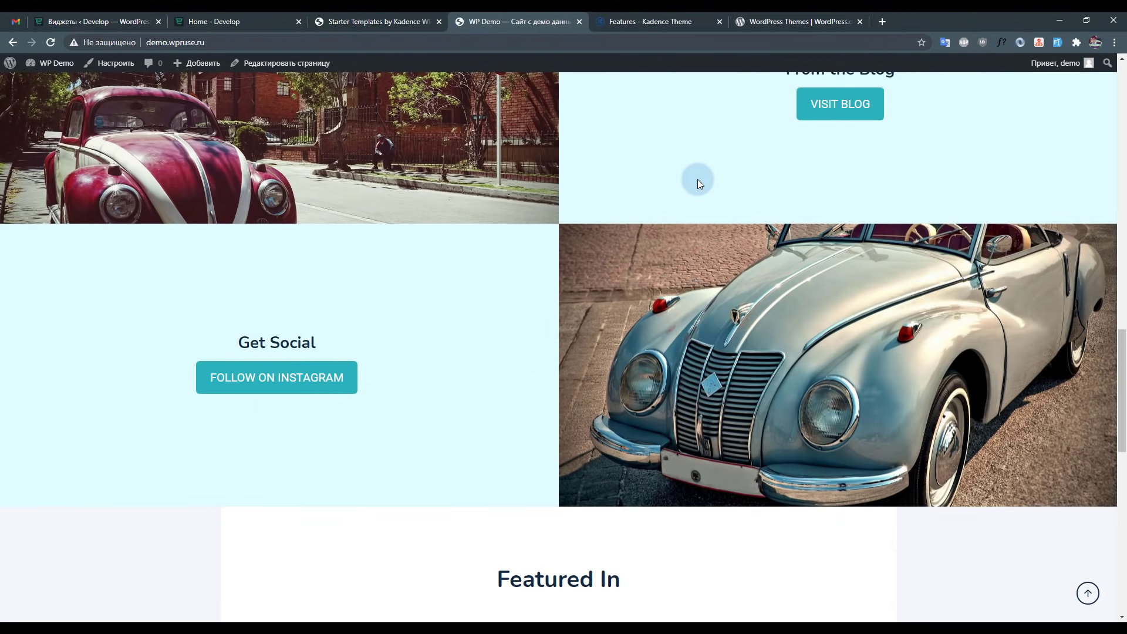
pyautogui.scroll(-10, 699, 181)
pyautogui.scroll(15, 693, 146)
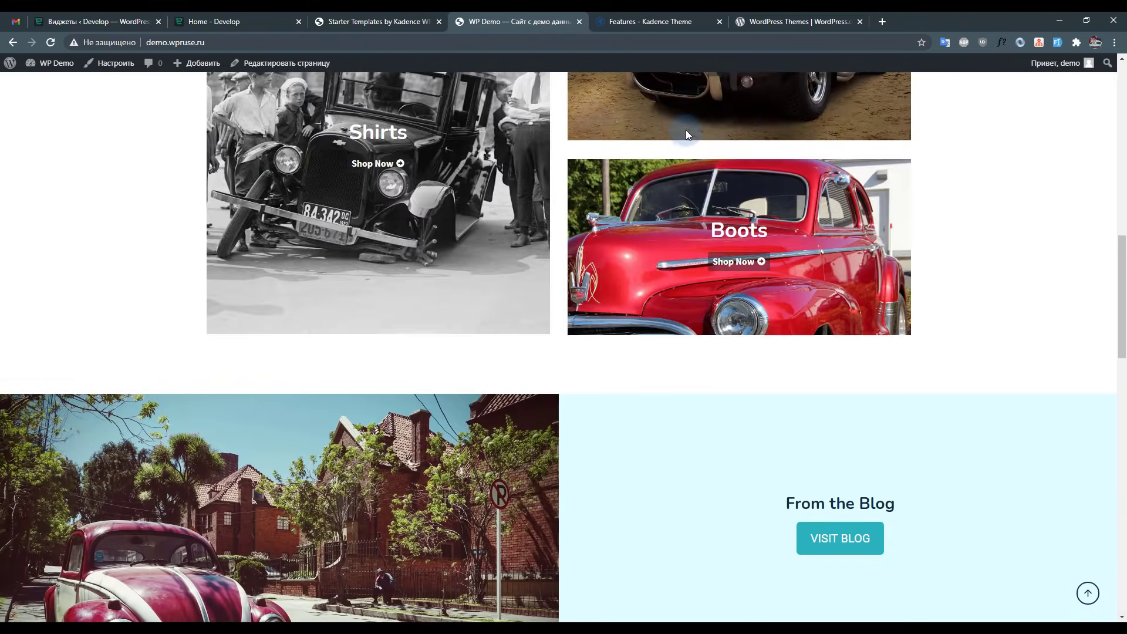
pyautogui.scroll(10, 686, 132)
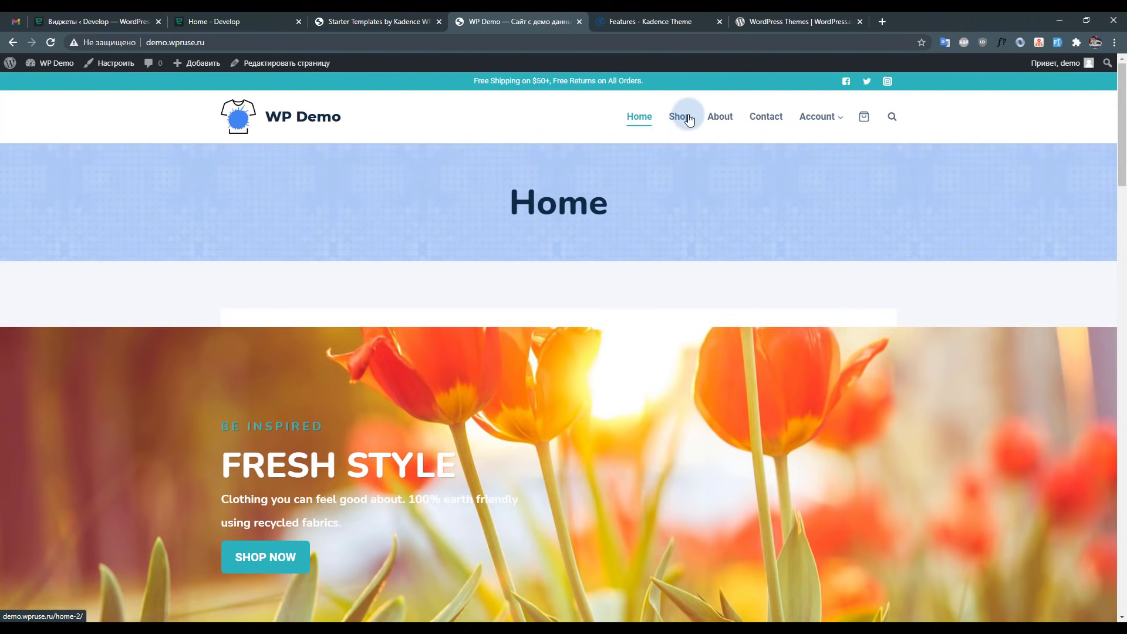
# Browse the imported site's menu pages and look through the About page.
pyautogui.click(681, 117)
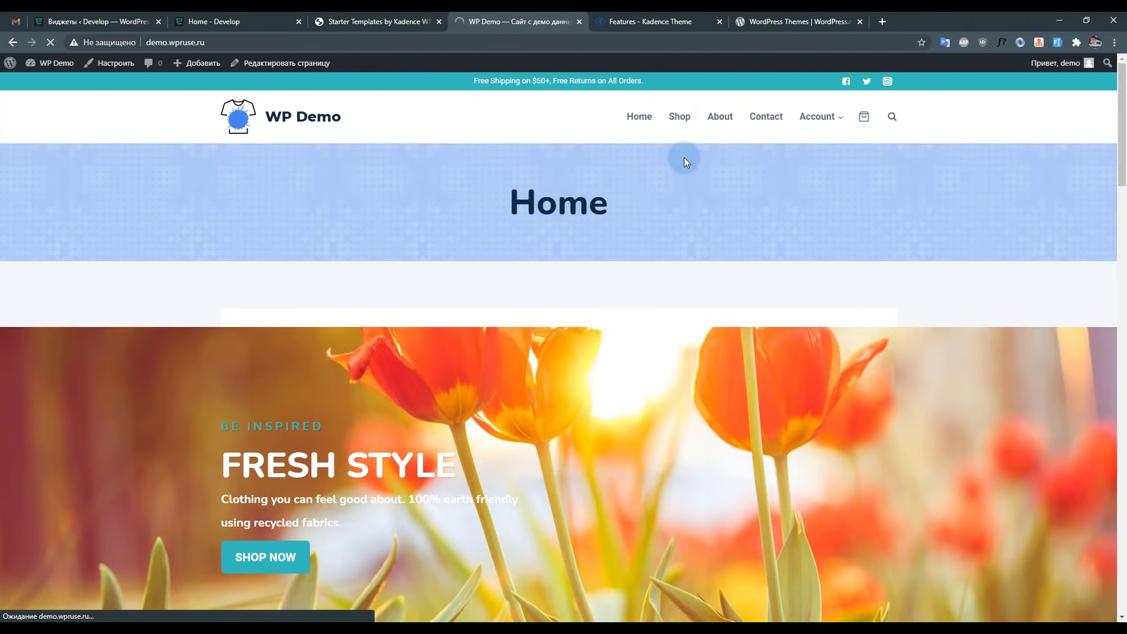
pyautogui.scroll(-10, 611, 294)
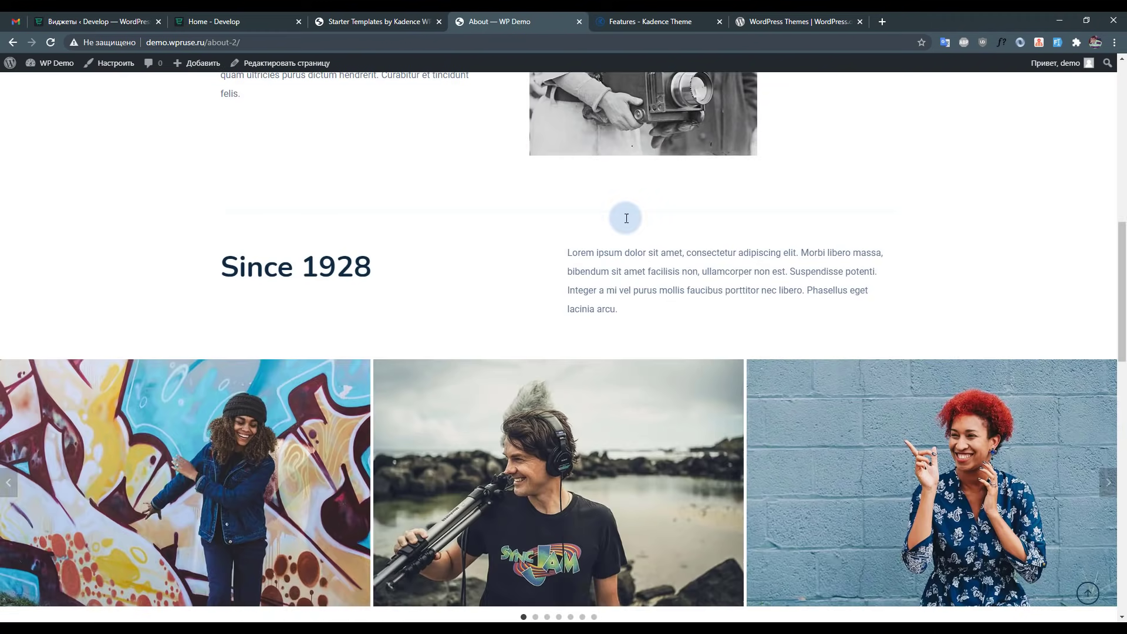
pyautogui.scroll(-3, 638, 210)
pyautogui.scroll(14, 637, 199)
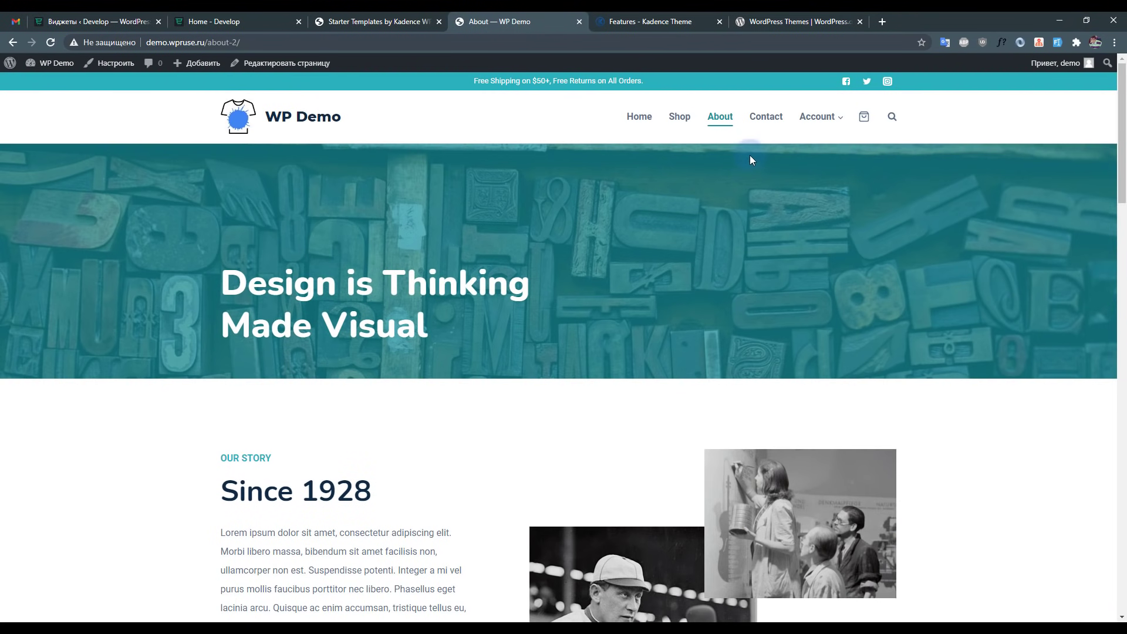
# Open the imported Contact page and examine it down to the footer.
pyautogui.click(778, 121)
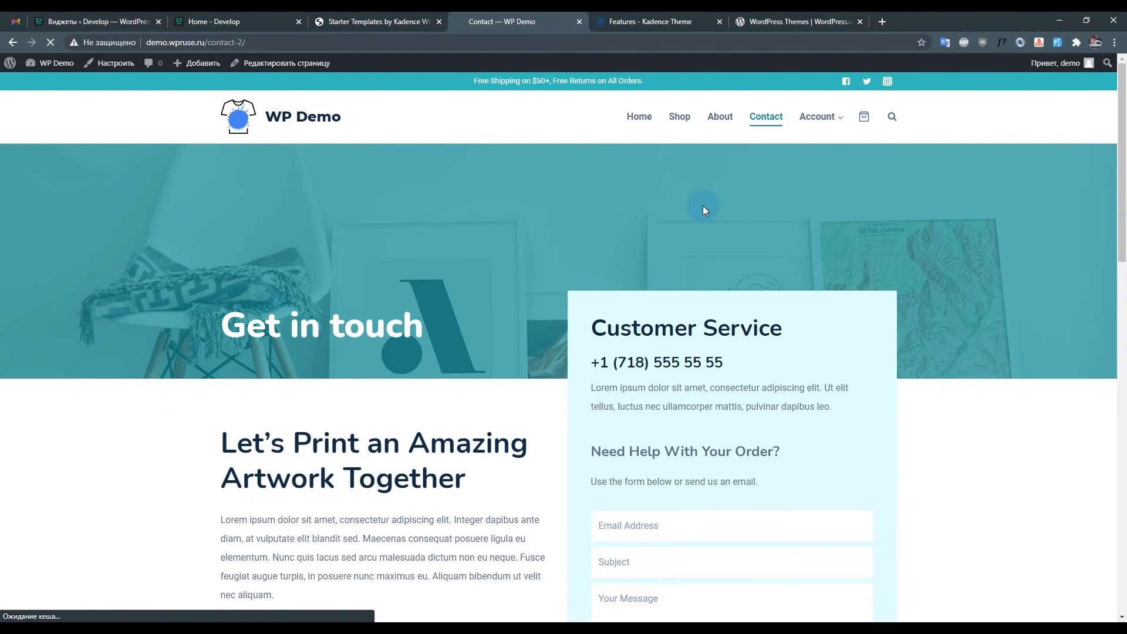
pyautogui.scroll(-17, 678, 199)
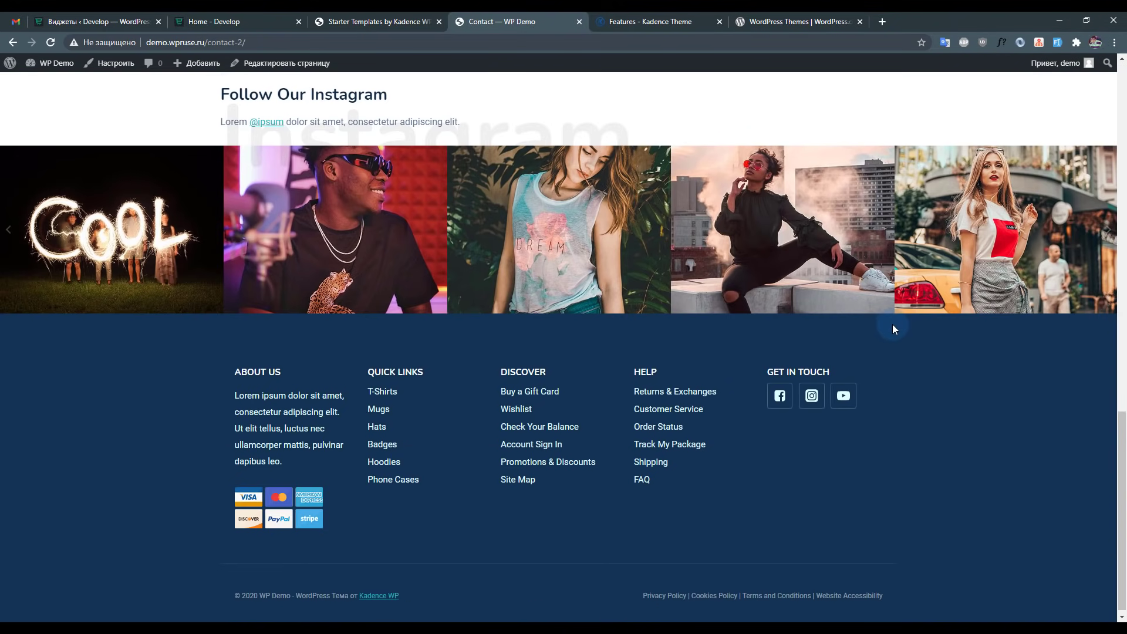
pyautogui.scroll(17, 847, 309)
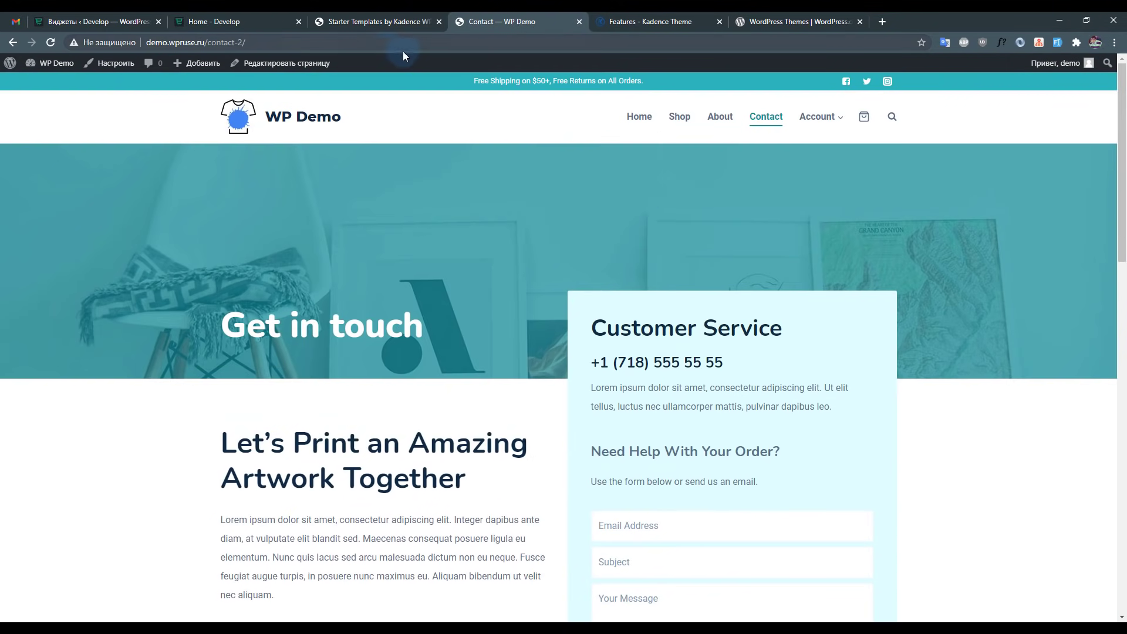
# Review the installed plugins in the site admin, noting Kadence Starter Templates and Kadence Blocks.
pyautogui.click(403, 22)
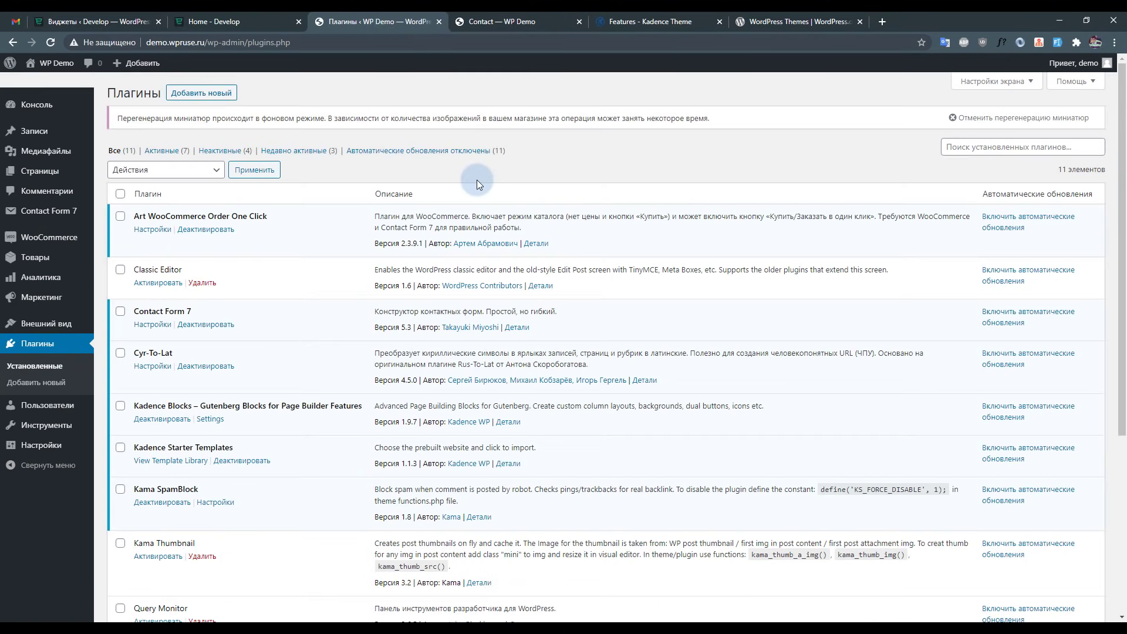
pyautogui.click(504, 20)
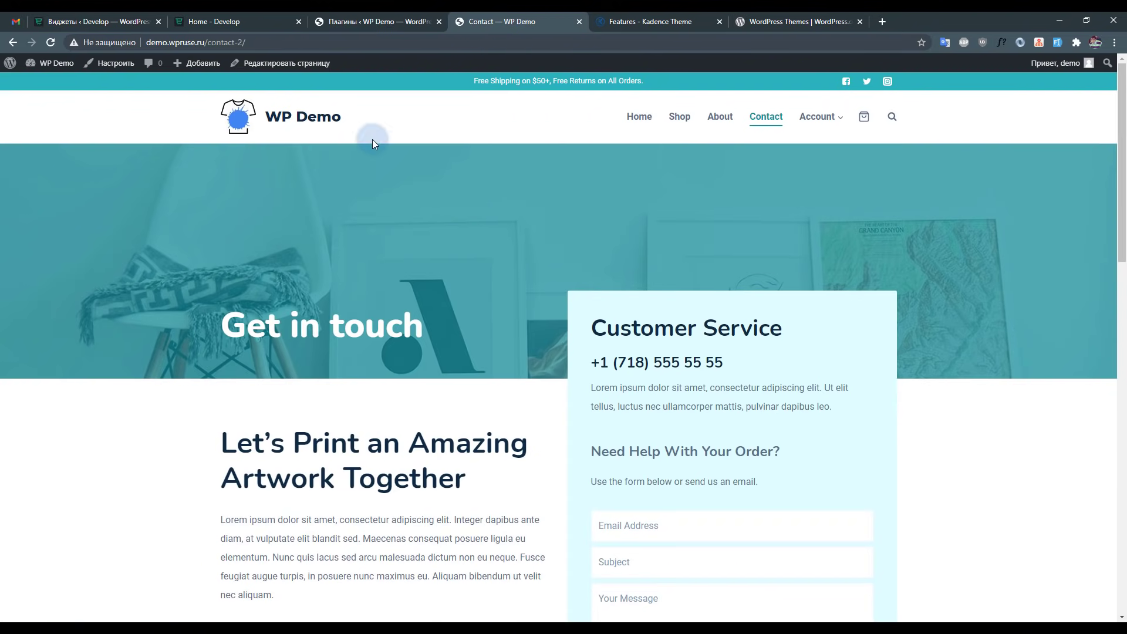
pyautogui.click(390, 16)
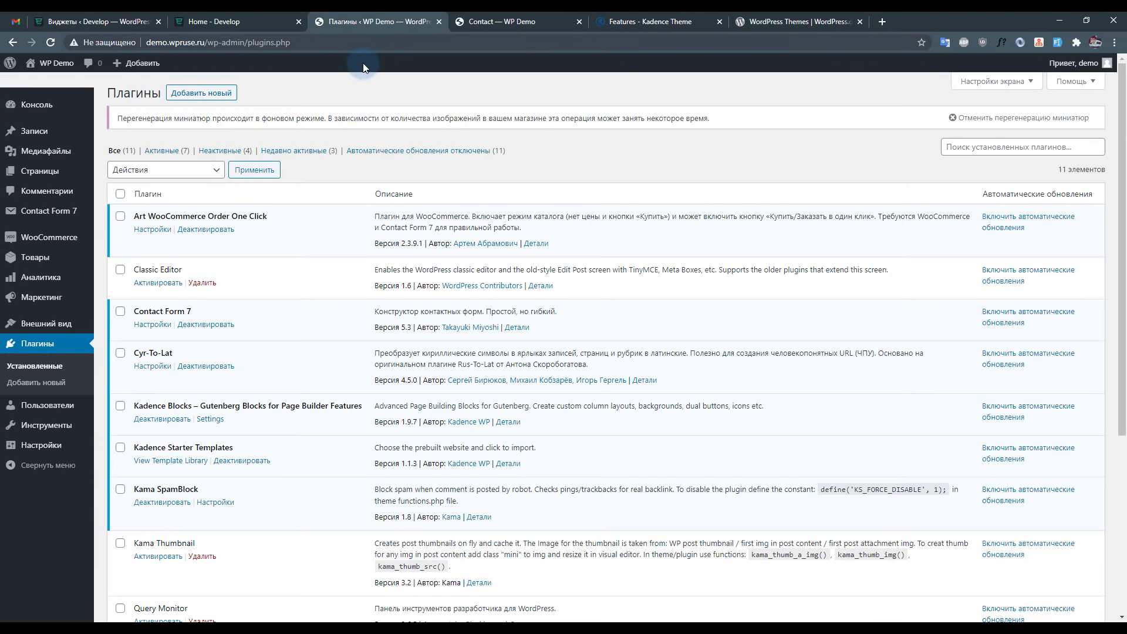
pyautogui.scroll(-3, 363, 66)
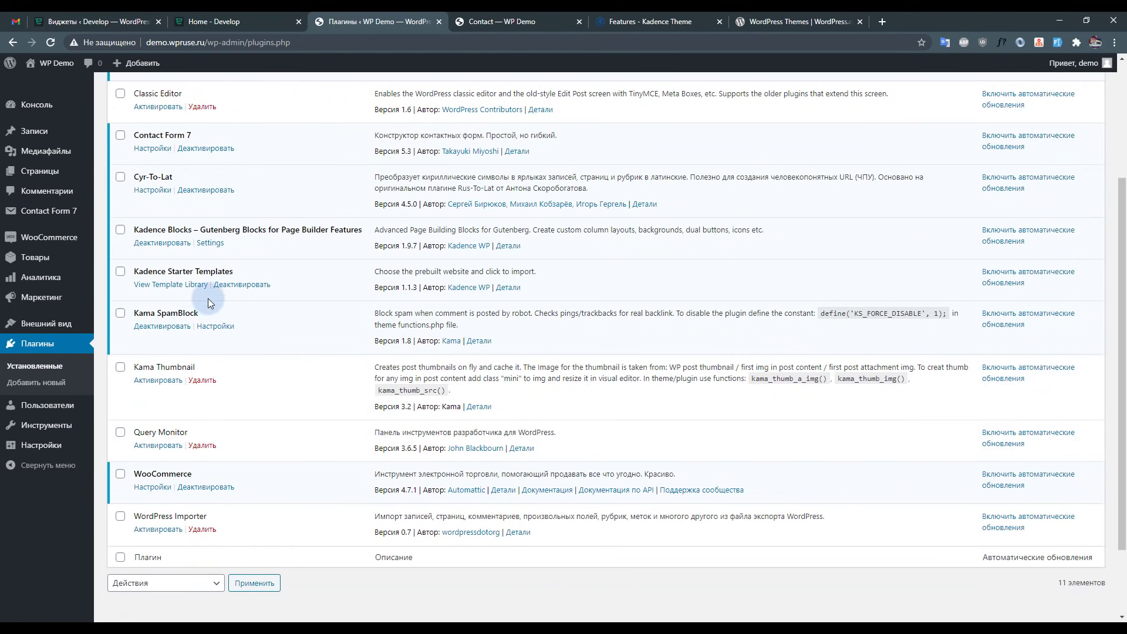
pyautogui.moveTo(133, 272); pyautogui.dragTo(233, 272)
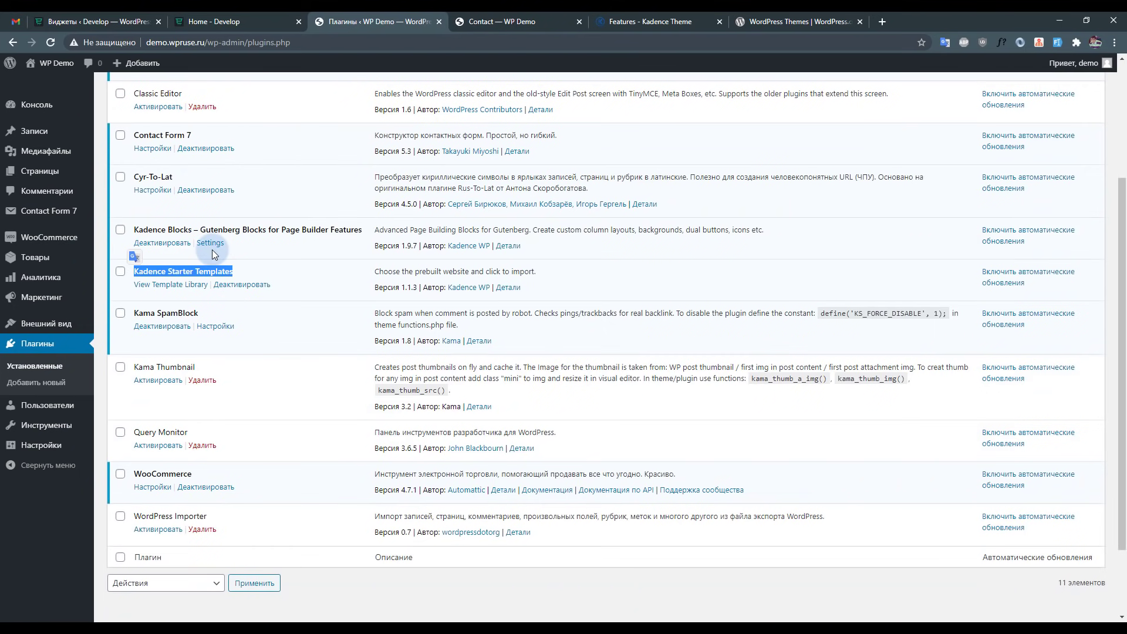
pyautogui.moveTo(133, 229); pyautogui.dragTo(189, 230)
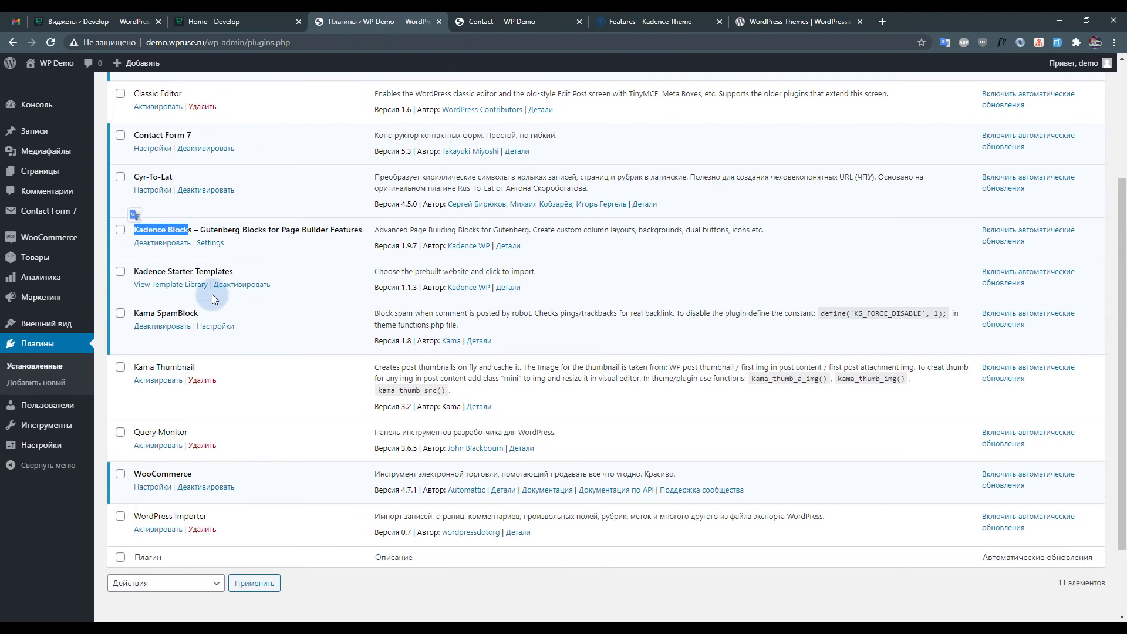
pyautogui.scroll(3, 297, 294)
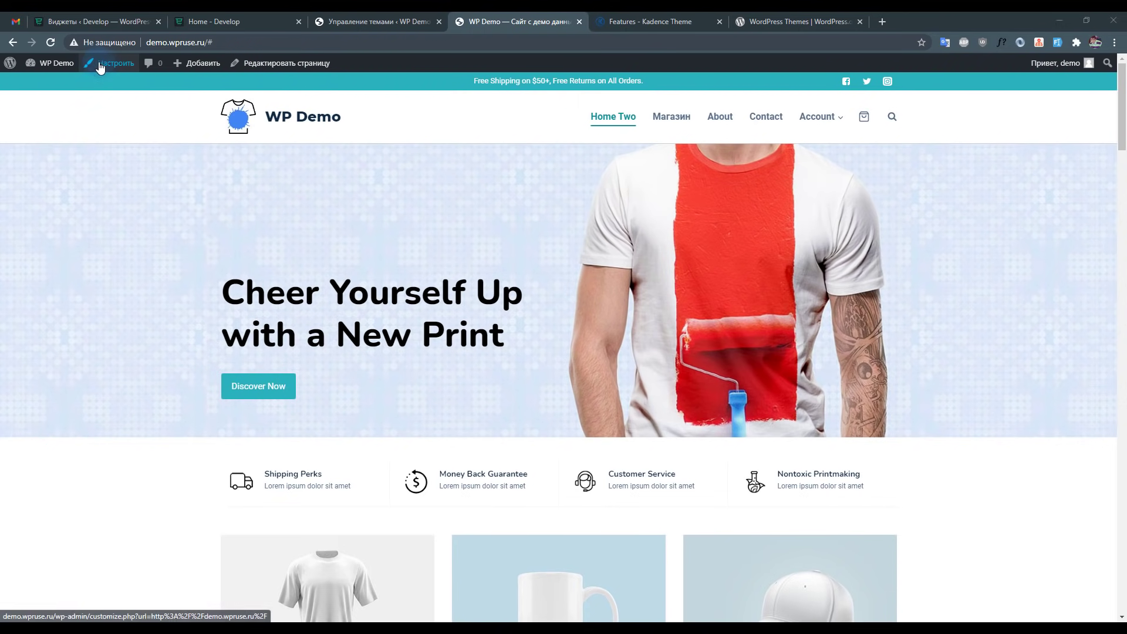
# Open the customizer's general layout settings (Основные, Макет) and look through the content width and container options.
pyautogui.click(101, 66)
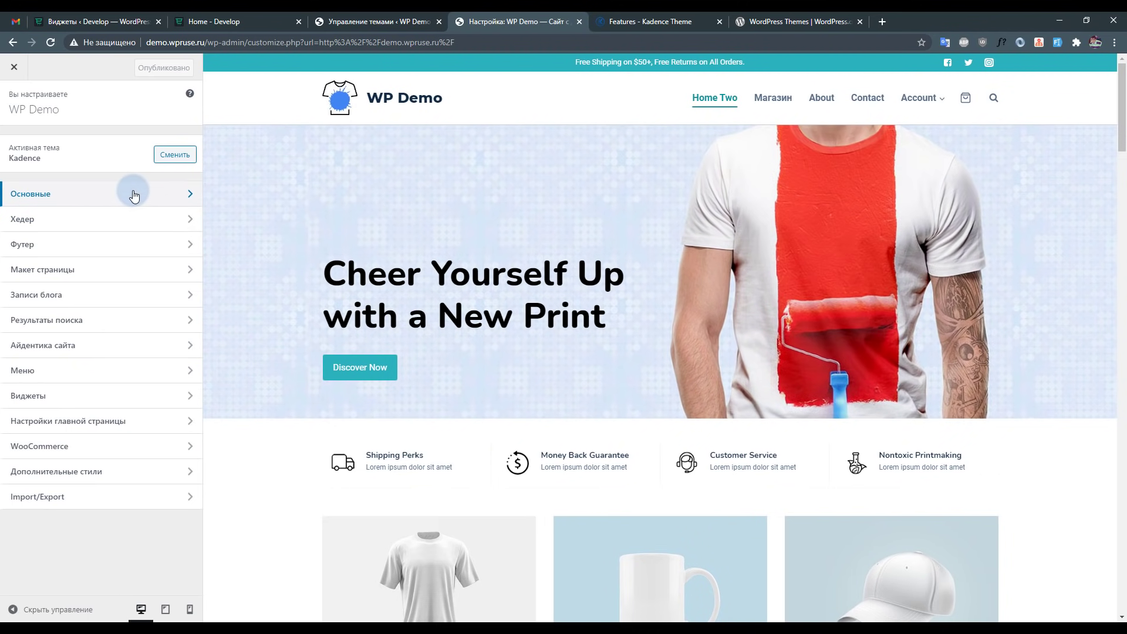
pyautogui.click(134, 194)
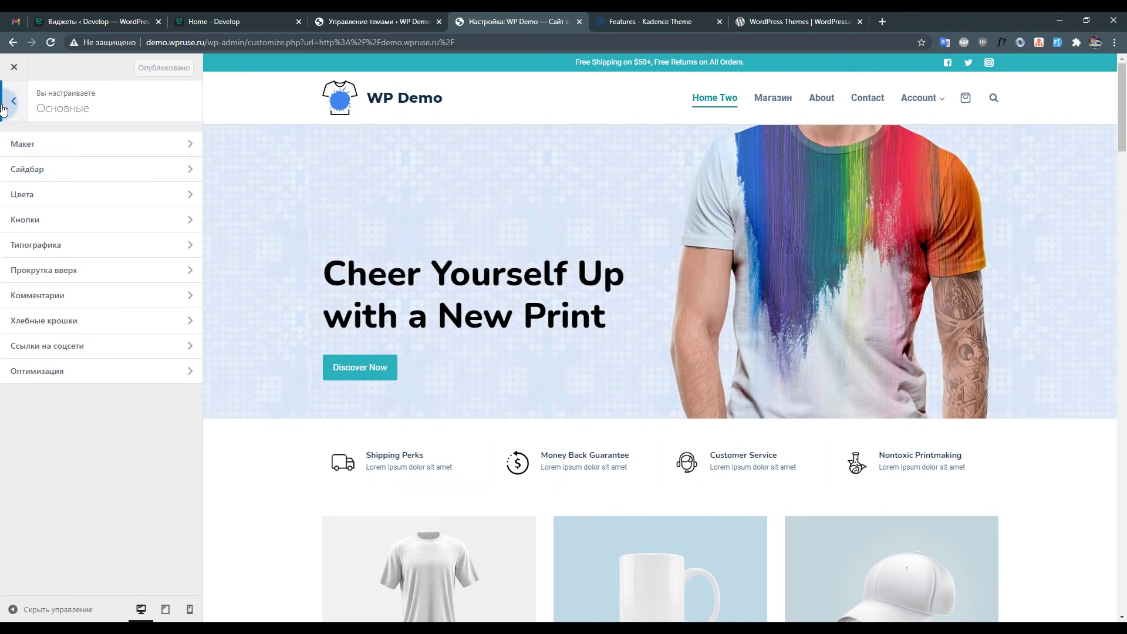
pyautogui.click(50, 144)
pyautogui.scroll(-5, 101, 207)
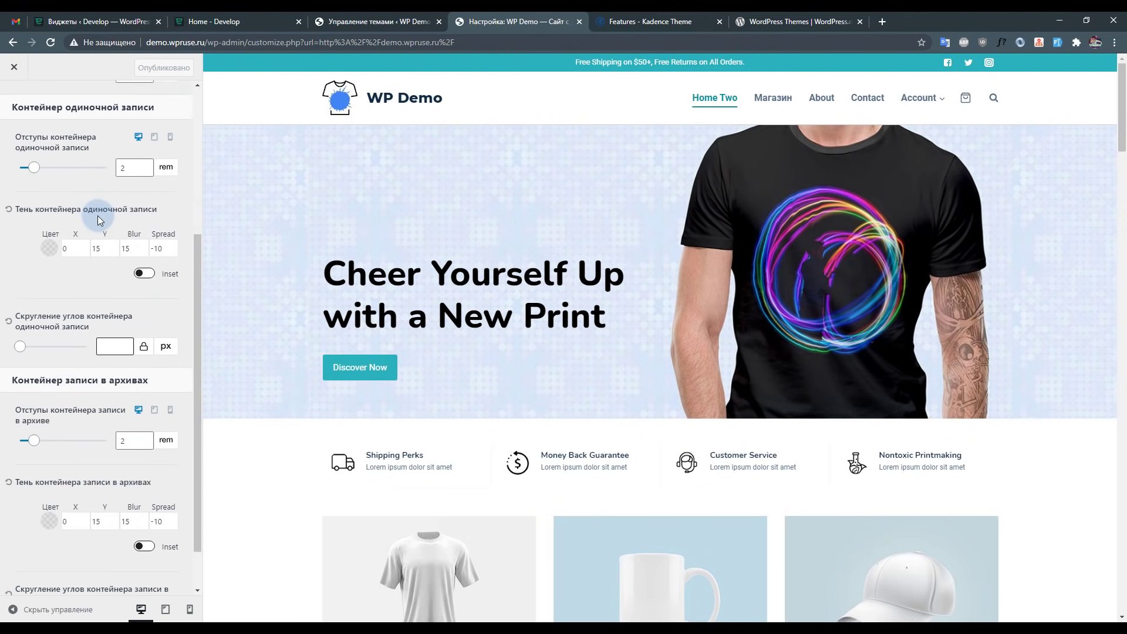
pyautogui.scroll(5, 96, 221)
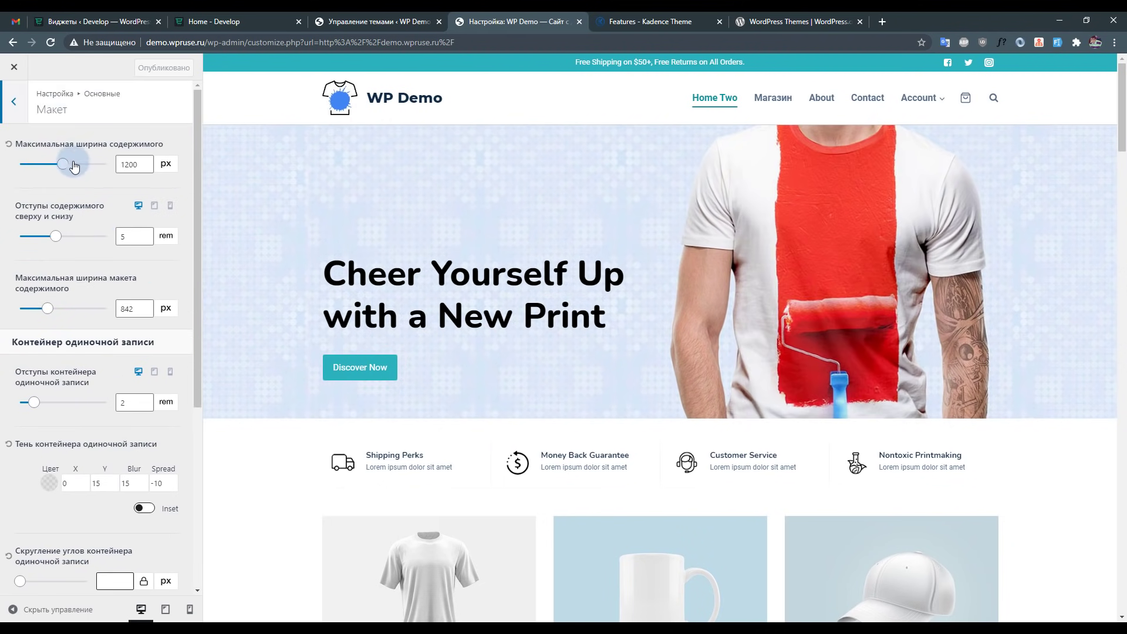
# Try a maximum content width of 1956 px in the layout settings and reset it to the default.
pyautogui.moveTo(64, 169); pyautogui.dragTo(19, 193)
pyautogui.click(8, 144)
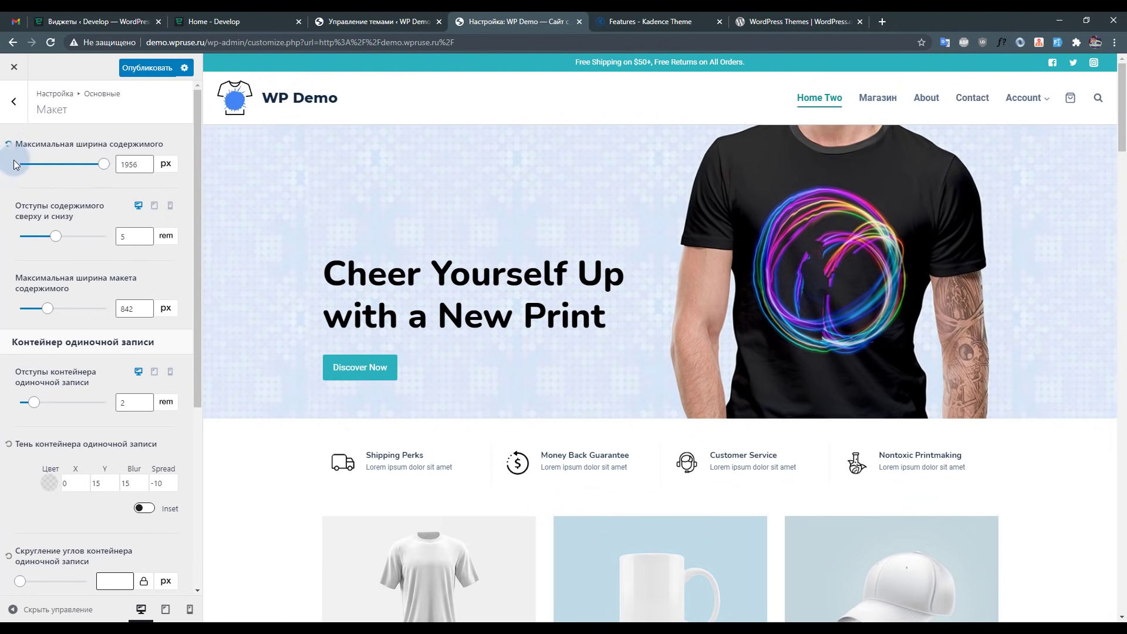
# Set the content's top and bottom padding to 4.69 rem and return to the general settings (Основные).
pyautogui.moveTo(56, 236)
pyautogui.mouseDown()
pyautogui.moveTo(82, 237)
pyautogui.moveTo(56, 248)
pyautogui.mouseUp()
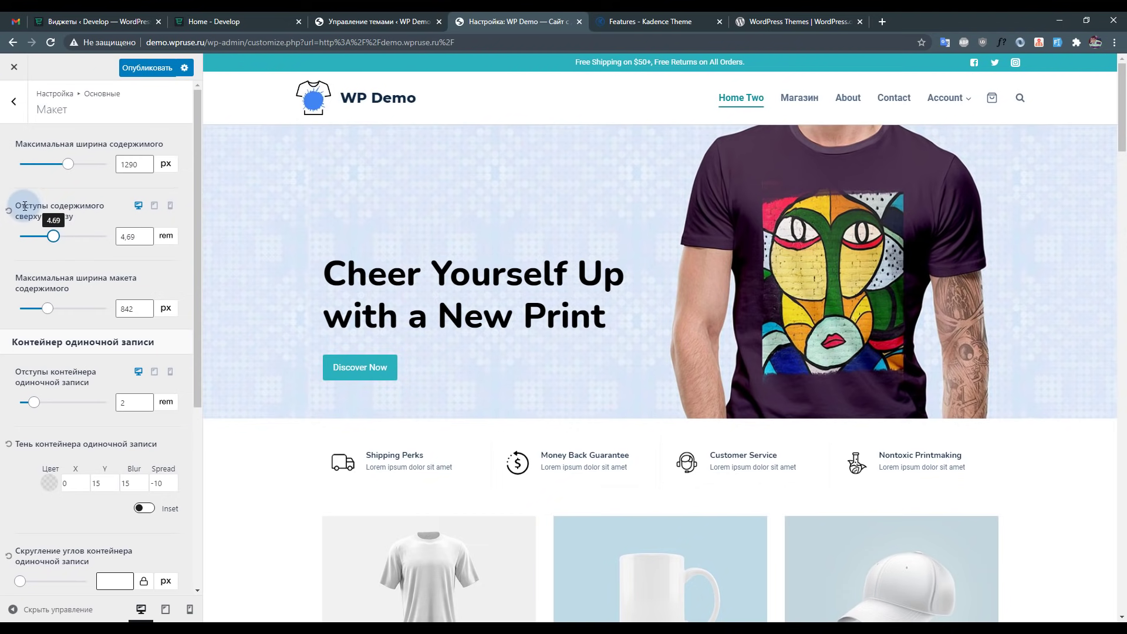
pyautogui.click(14, 101)
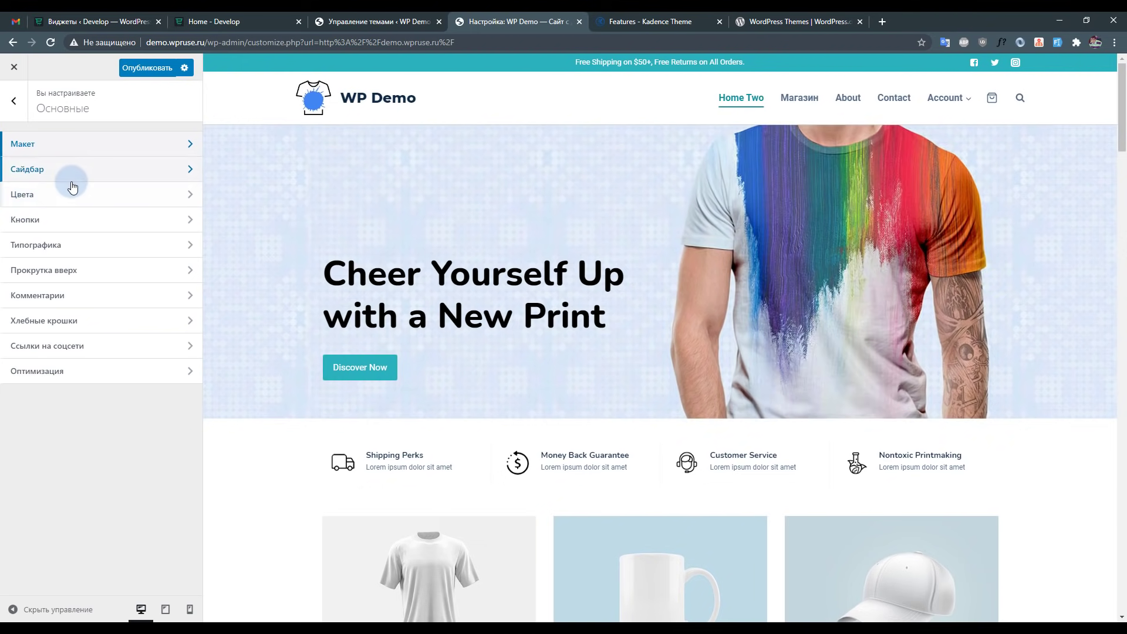
# In the sidebar settings (Сайдбар), try sidebar widths of 42% and 25%, and set the width to 23%.
pyautogui.click(70, 175)
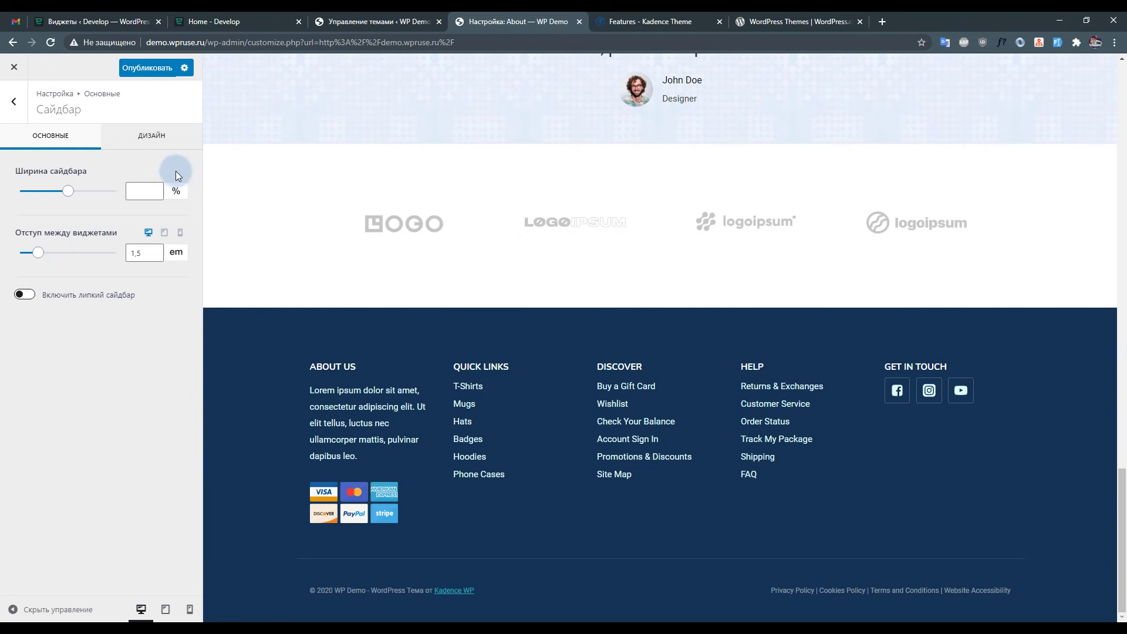
pyautogui.click(70, 191)
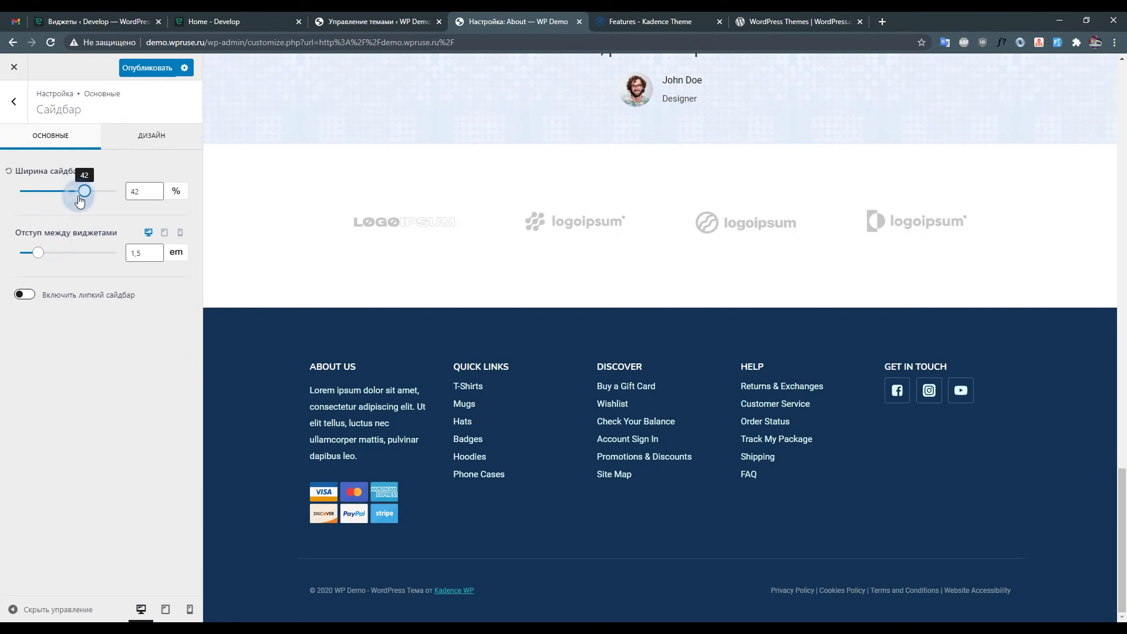
pyautogui.moveTo(69, 202); pyautogui.dragTo(57, 203)
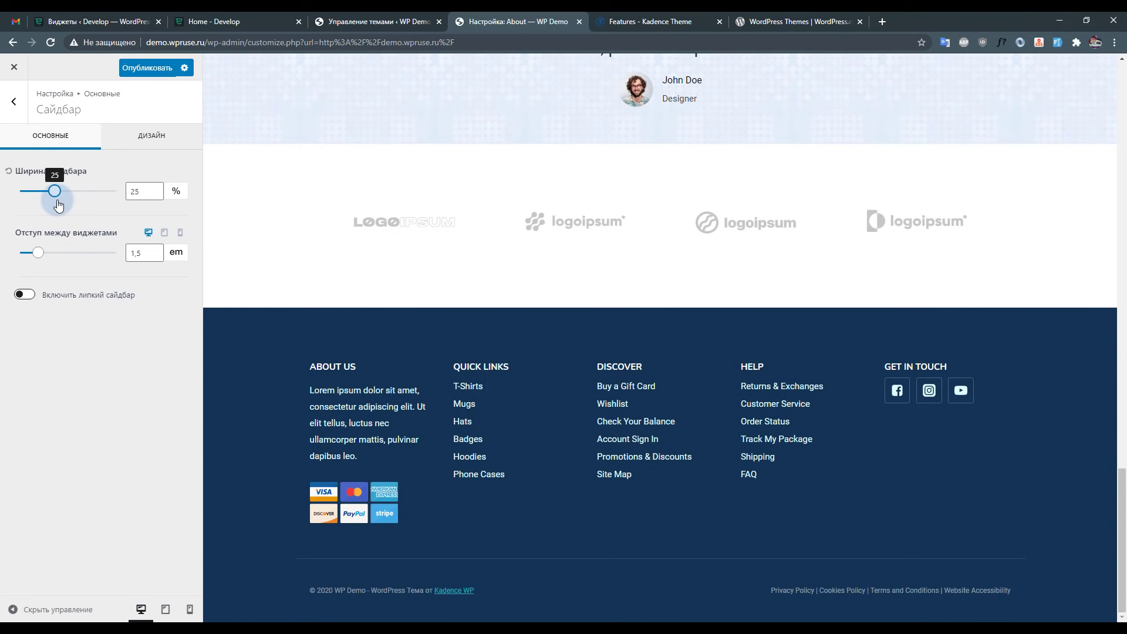
pyautogui.click(170, 139)
pyautogui.click(79, 140)
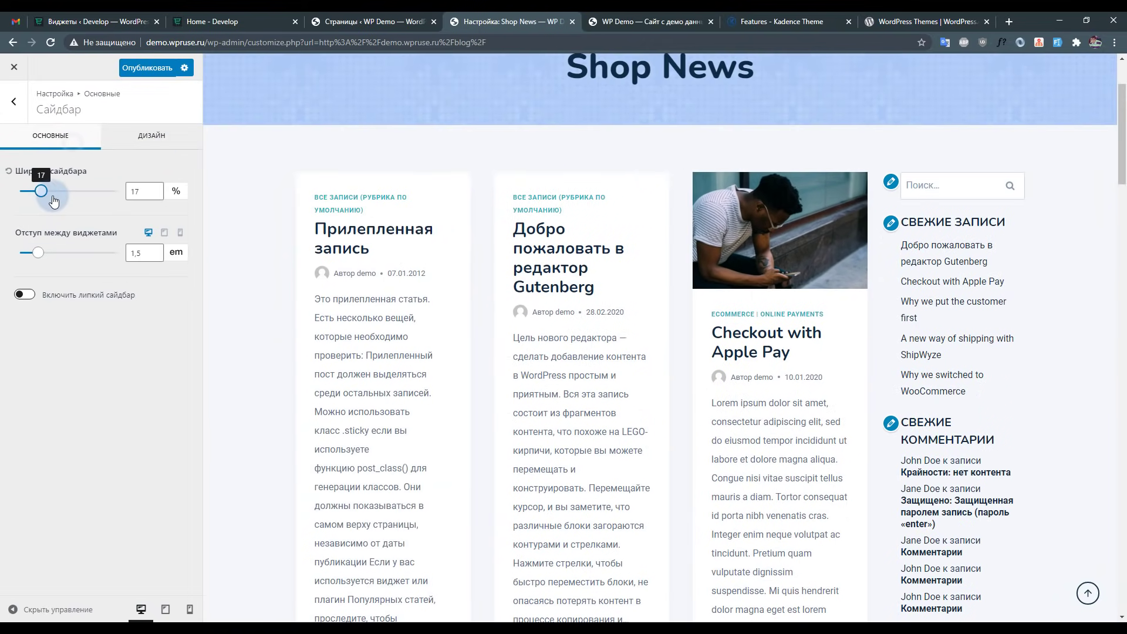
pyautogui.moveTo(53, 198)
pyautogui.mouseDown()
pyautogui.moveTo(105, 190)
pyautogui.moveTo(52, 191)
pyautogui.mouseUp()
# Enable the sticky sidebar and check its behaviour on the Shop News page.
pyautogui.click(33, 300)
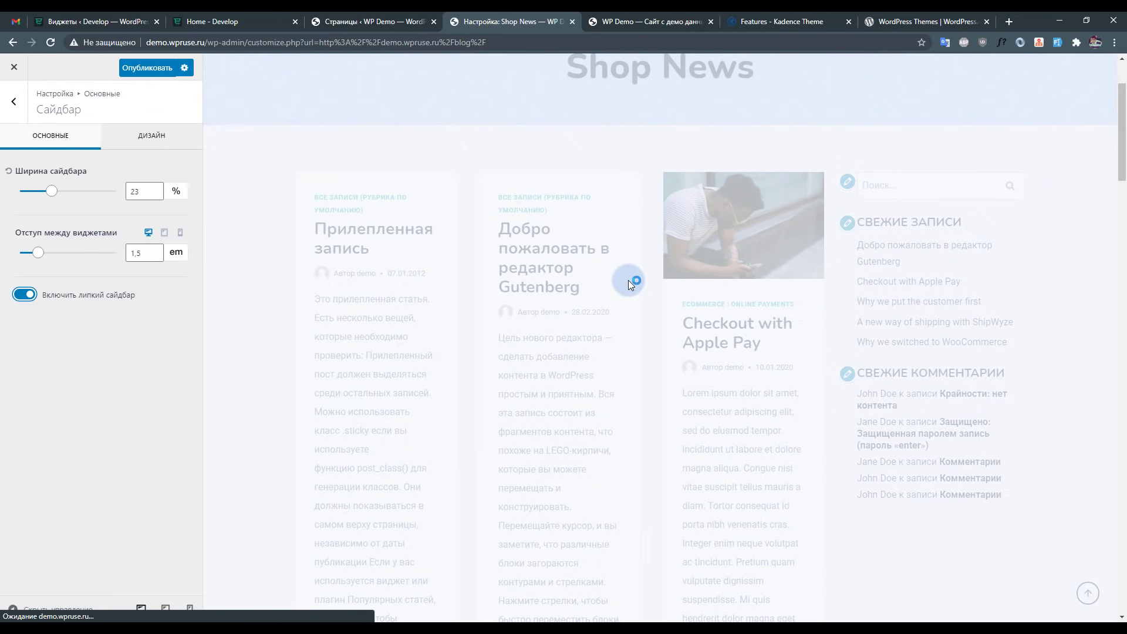
pyautogui.scroll(-8, 929, 244)
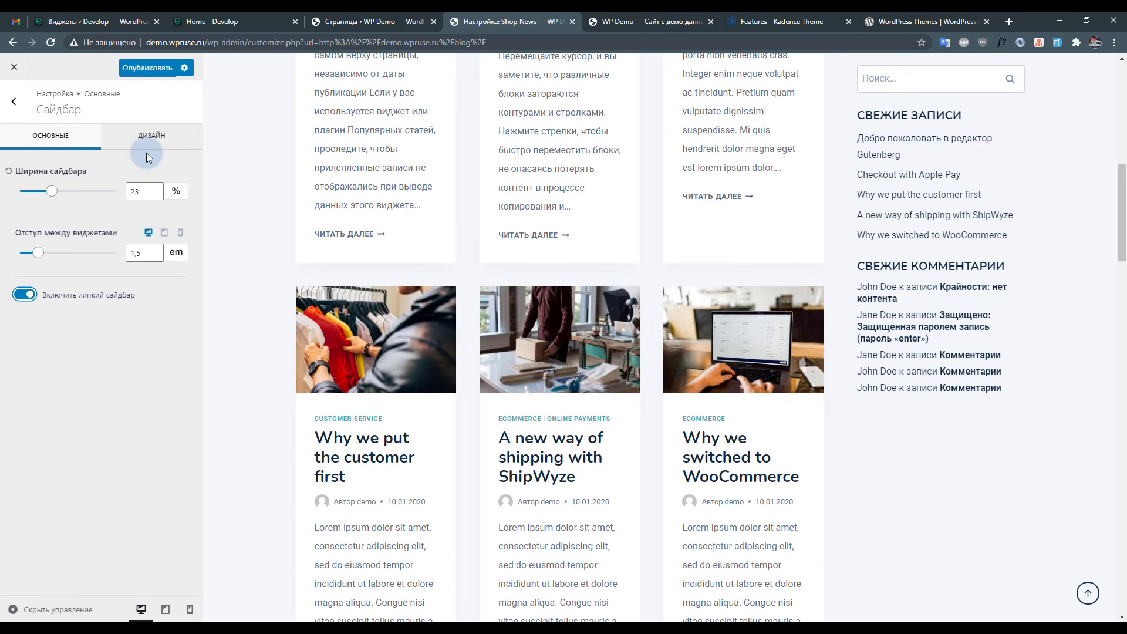
# Try a red sidebar background in the sidebar design settings and reset it.
pyautogui.click(151, 139)
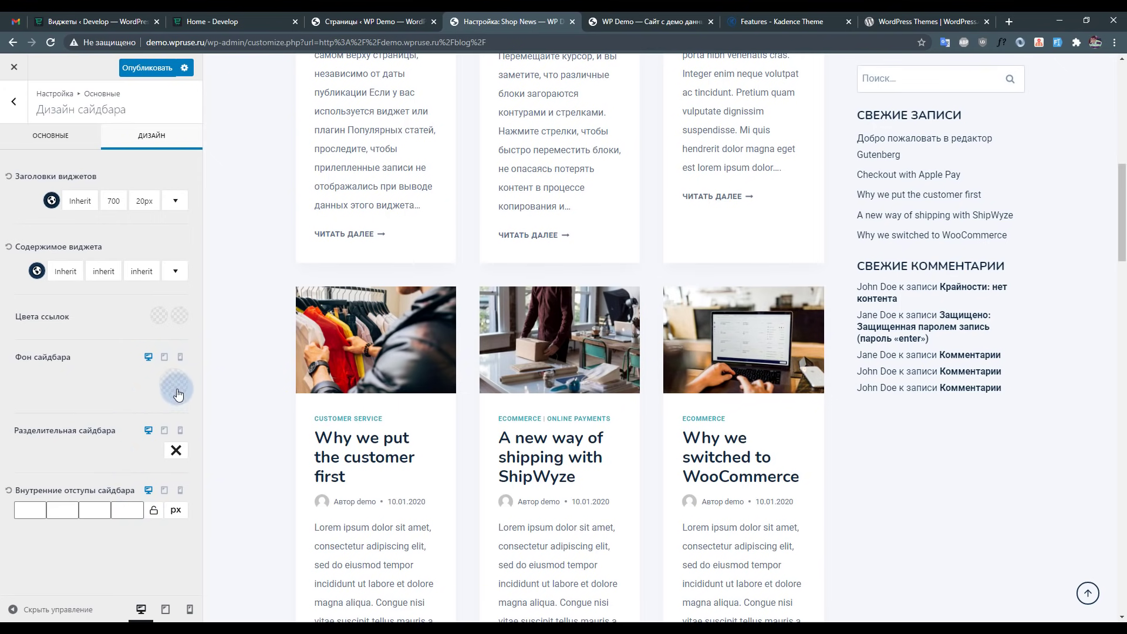
pyautogui.click(174, 384)
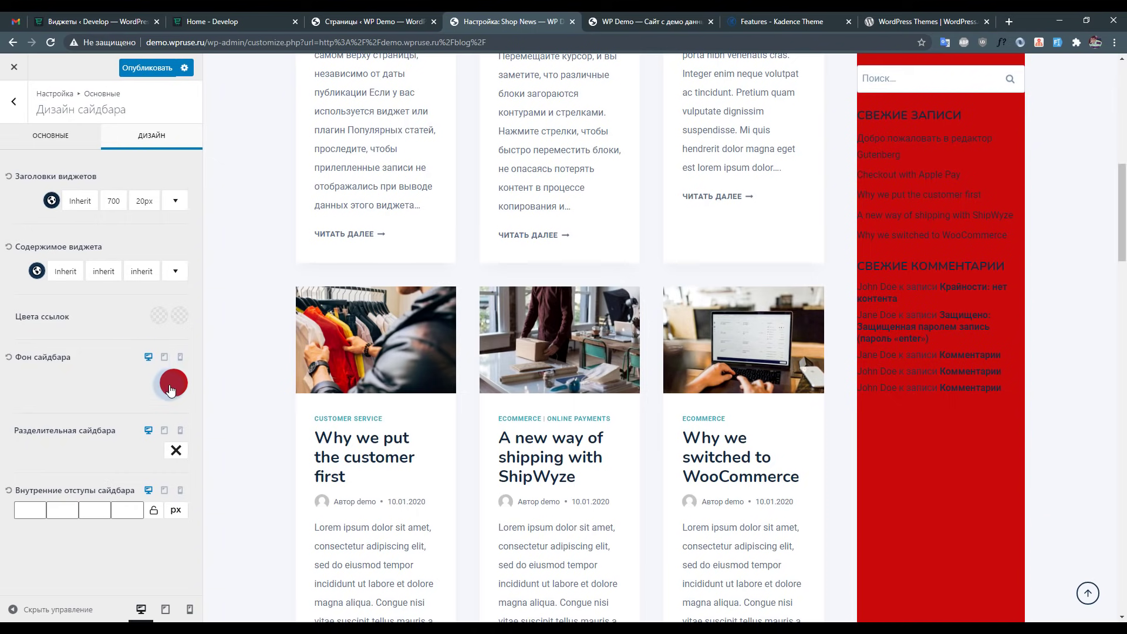
pyautogui.click(180, 357)
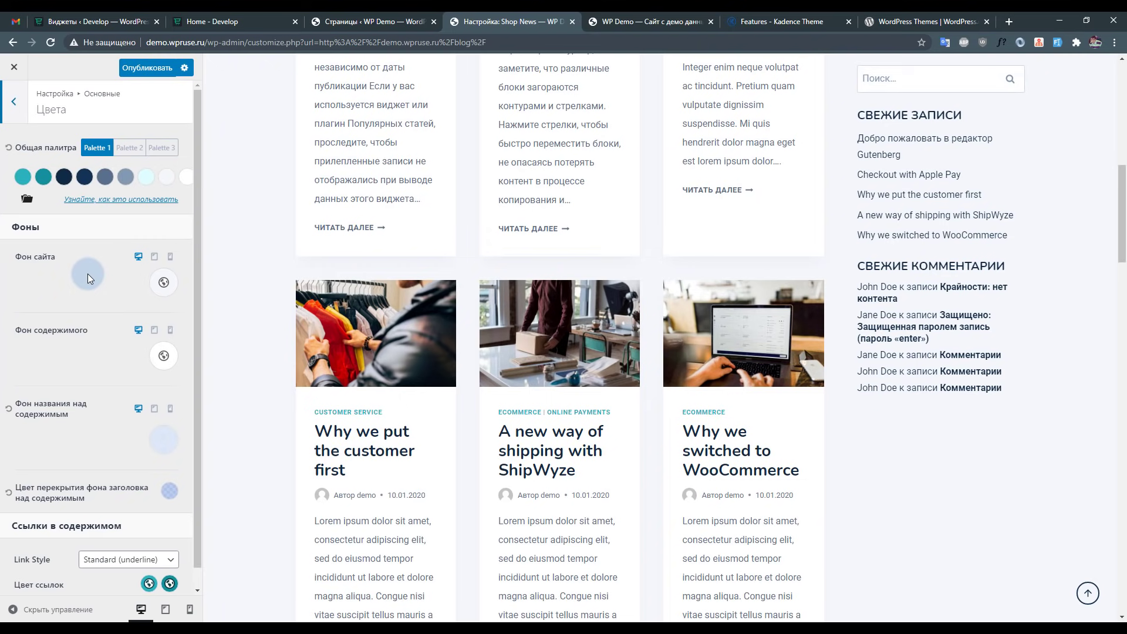
# Open the color palette guide linked in the color settings in a new tab, read its accent, contrast and base explanation, and return to the customizer.
pyautogui.scroll(10, 471, 193)
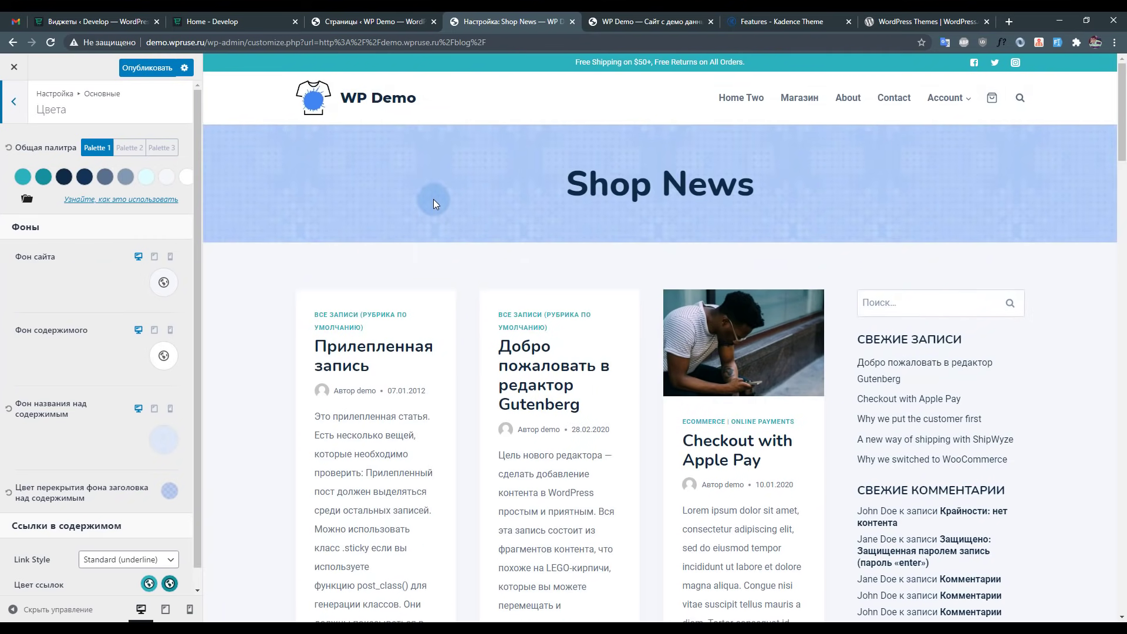
pyautogui.rightClick(164, 200)
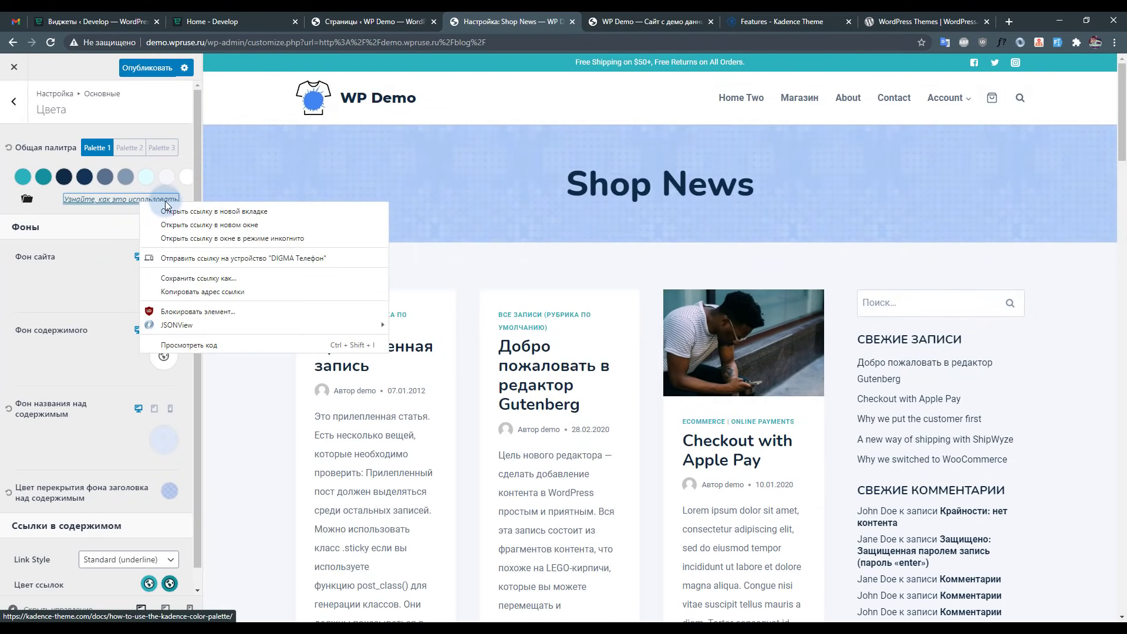
pyautogui.click(194, 212)
pyautogui.click(567, 21)
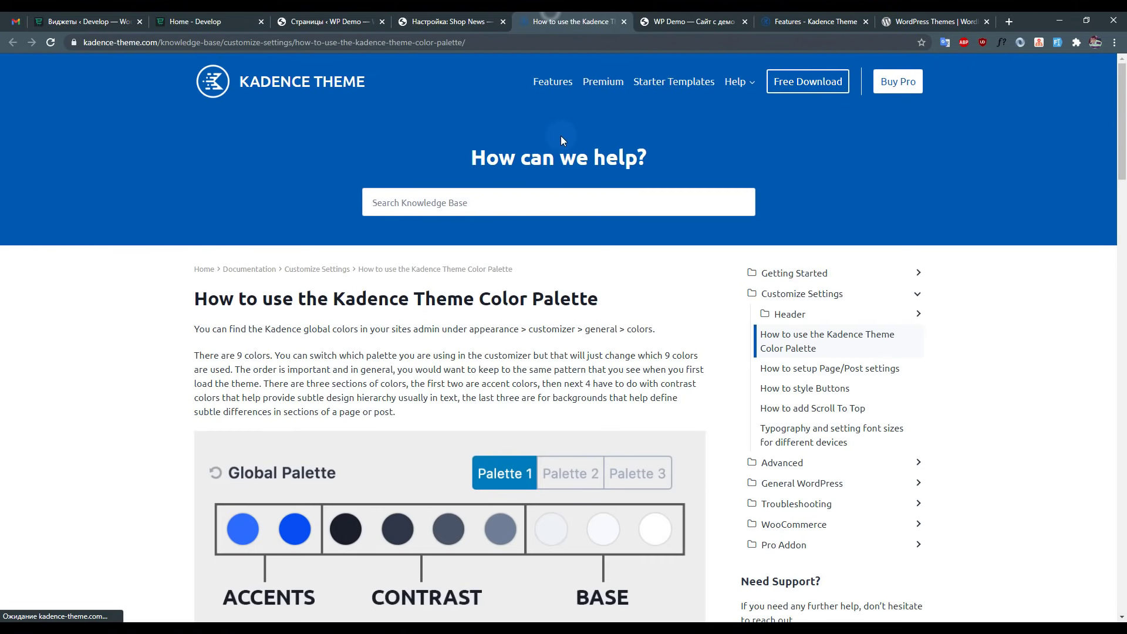
pyautogui.scroll(-5, 555, 159)
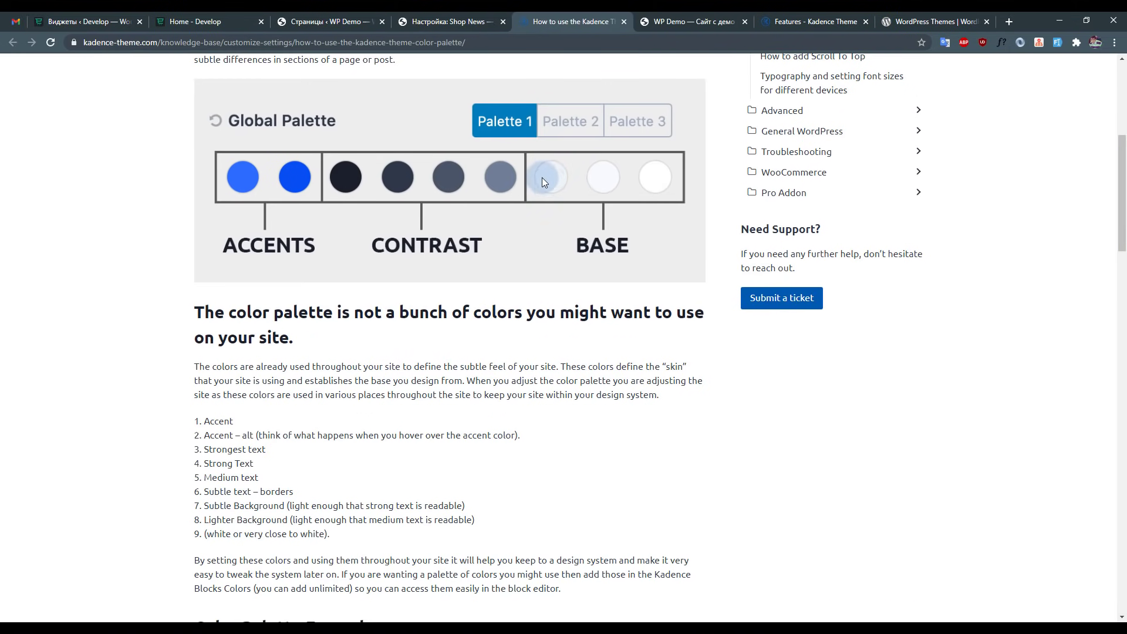
pyautogui.scroll(3, 536, 231)
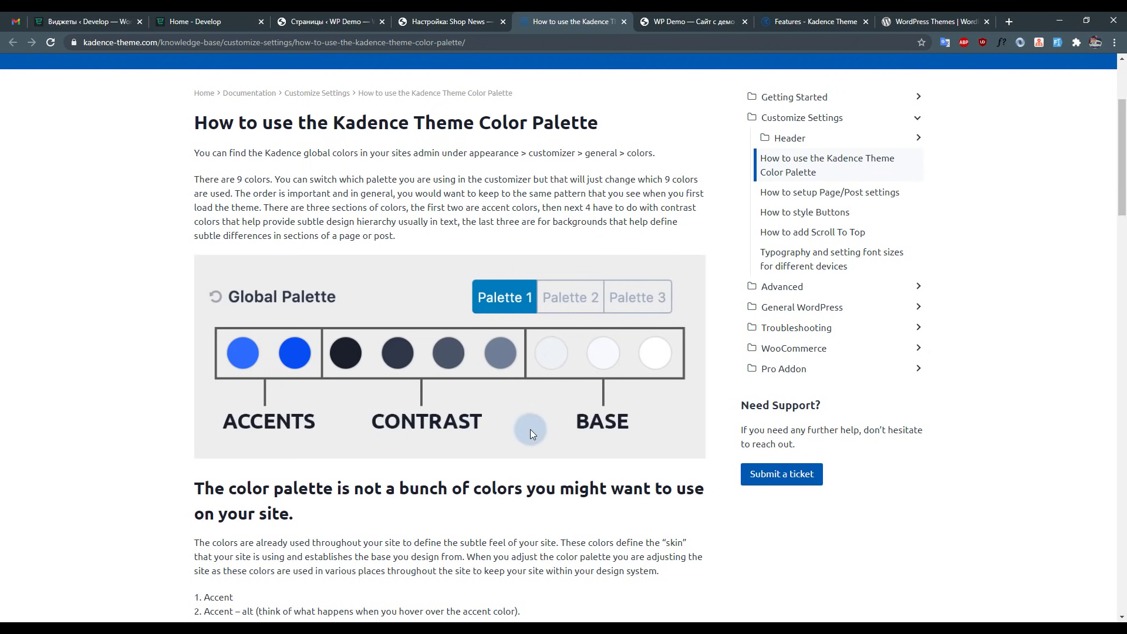
pyautogui.click(453, 22)
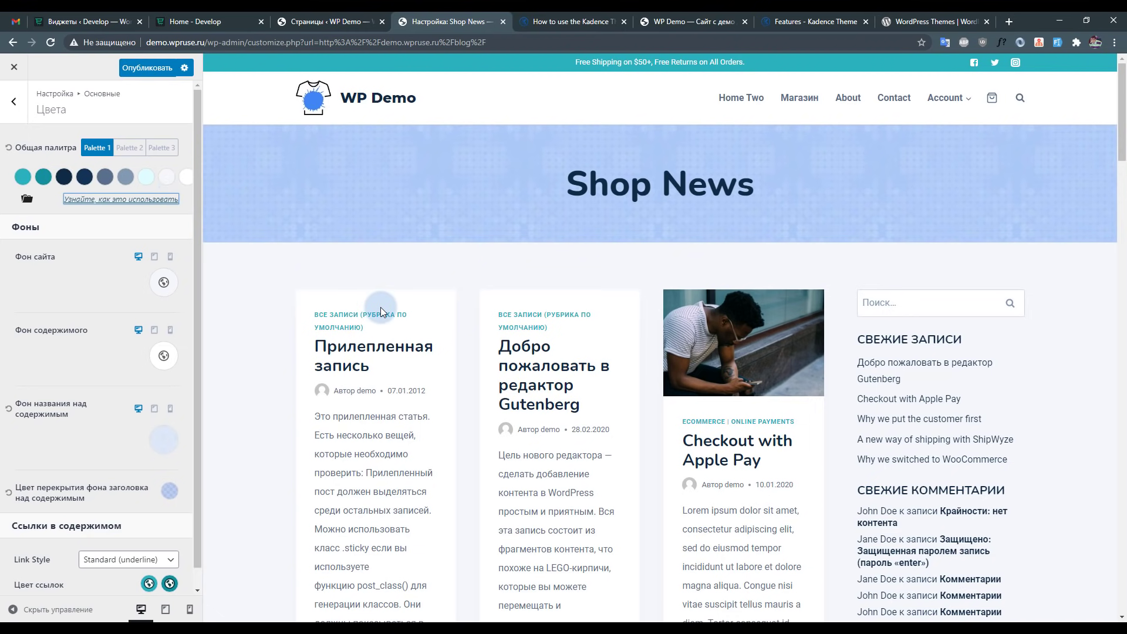
# Switch the global palette to Palette 2 and apply the ready-made light color set with crimson and violet accents.
pyautogui.click(154, 148)
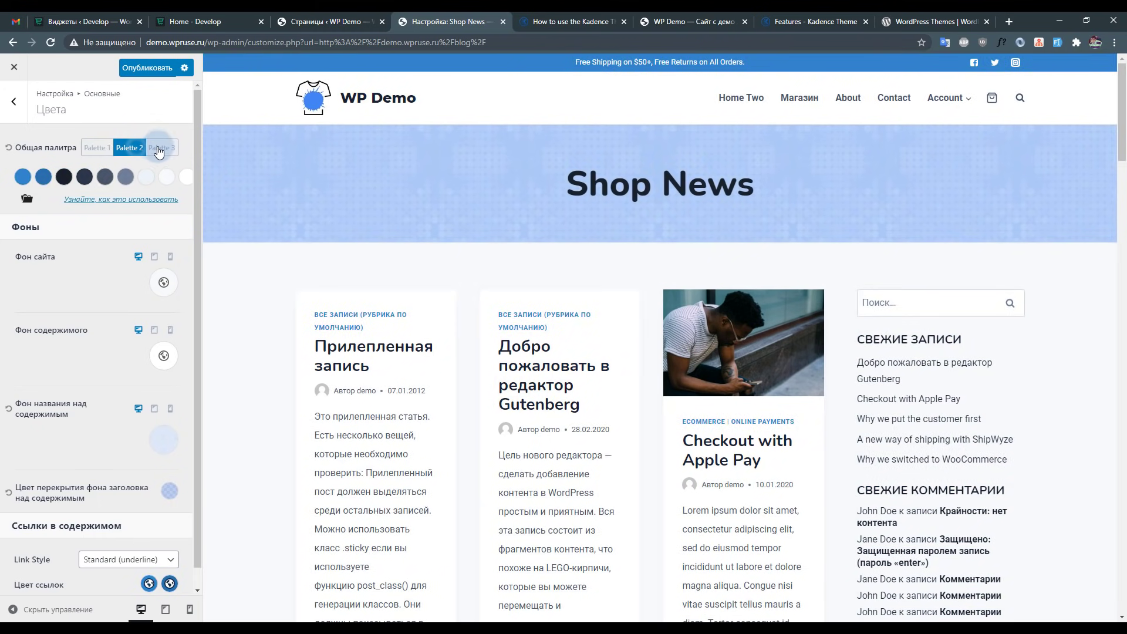
pyautogui.click(96, 148)
pyautogui.click(129, 148)
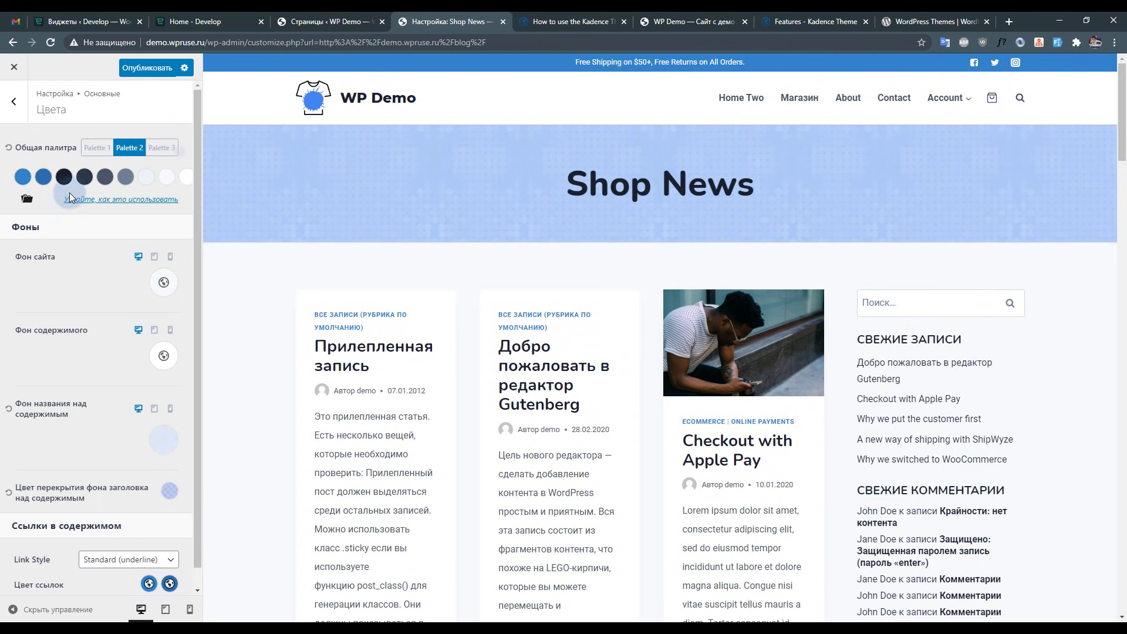
pyautogui.click(27, 199)
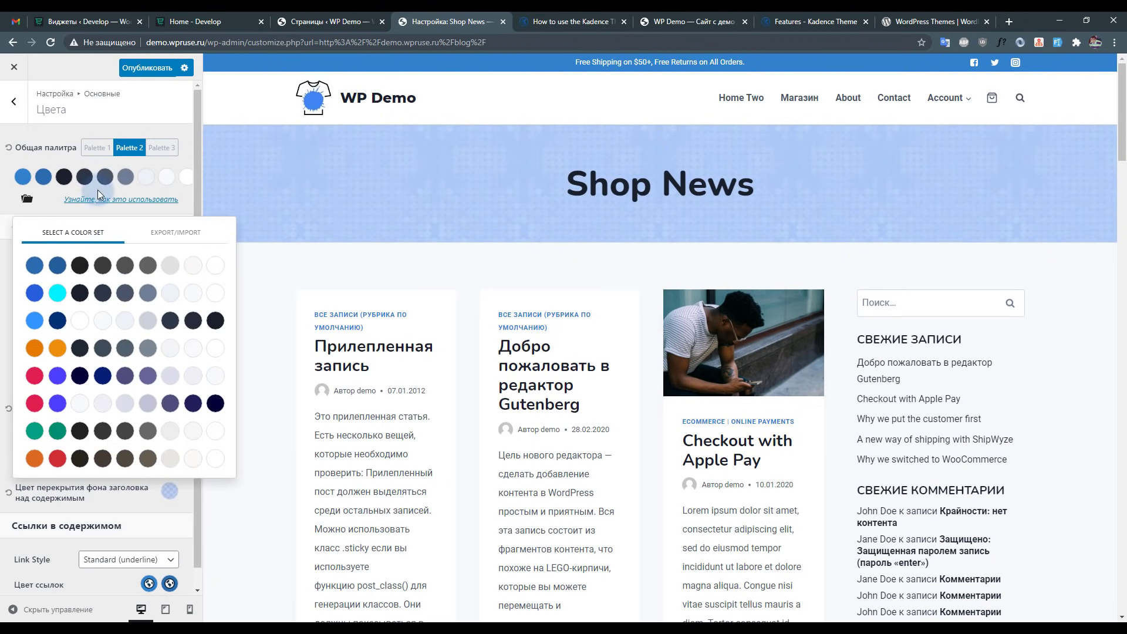
pyautogui.click(88, 373)
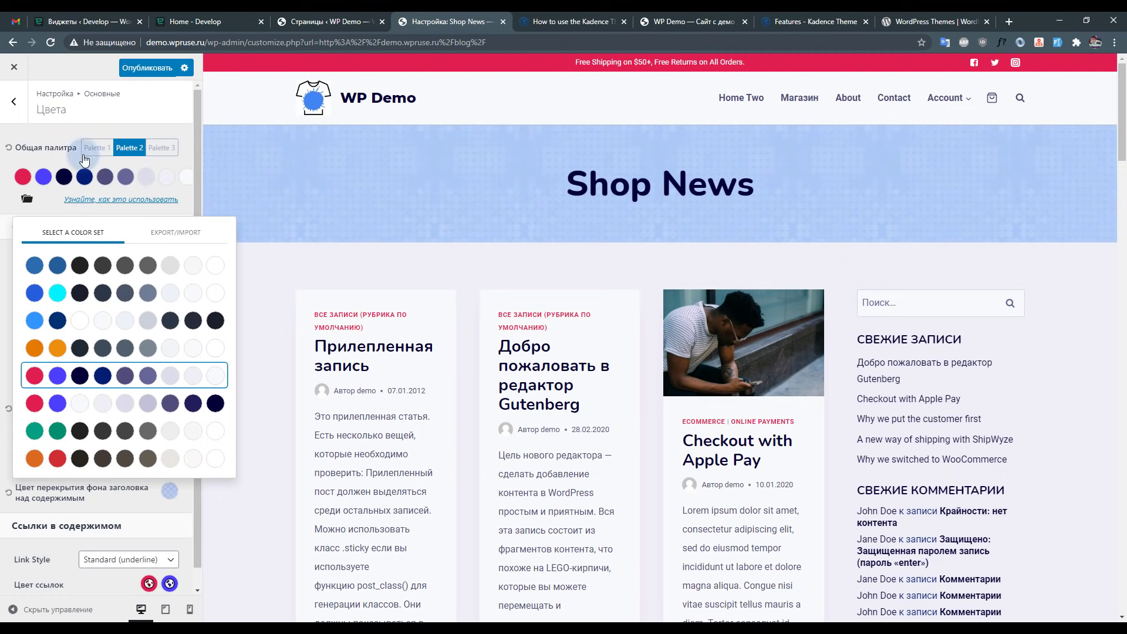
pyautogui.click(51, 200)
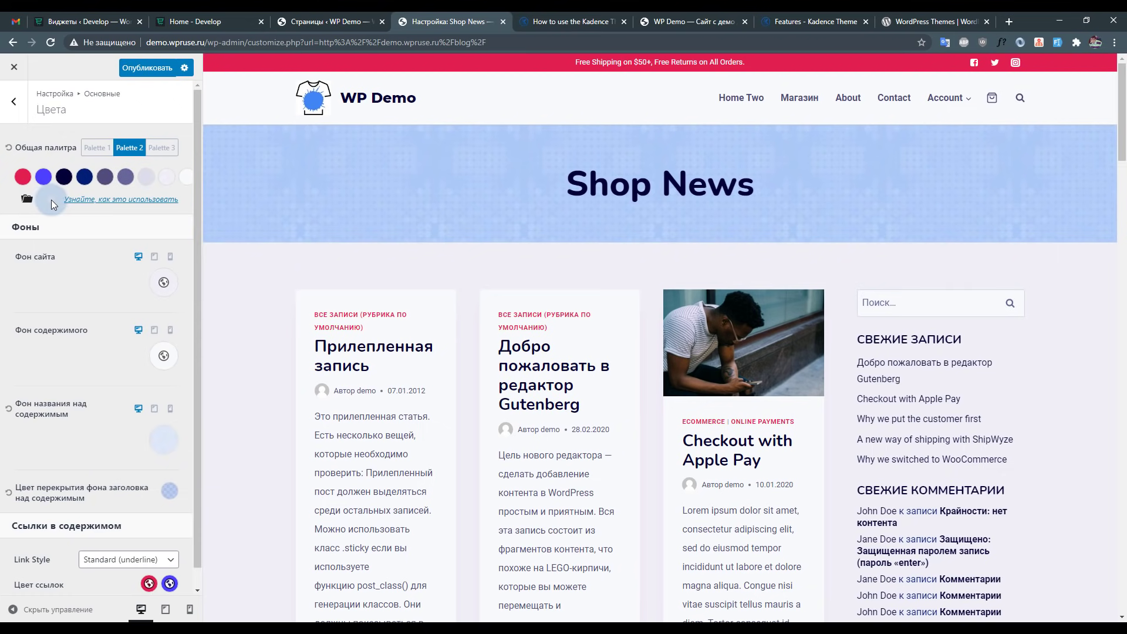
# Compare Palette 2 and Palette 3 in the site preview and switch back to Palette 1.
pyautogui.click(84, 148)
pyautogui.click(129, 147)
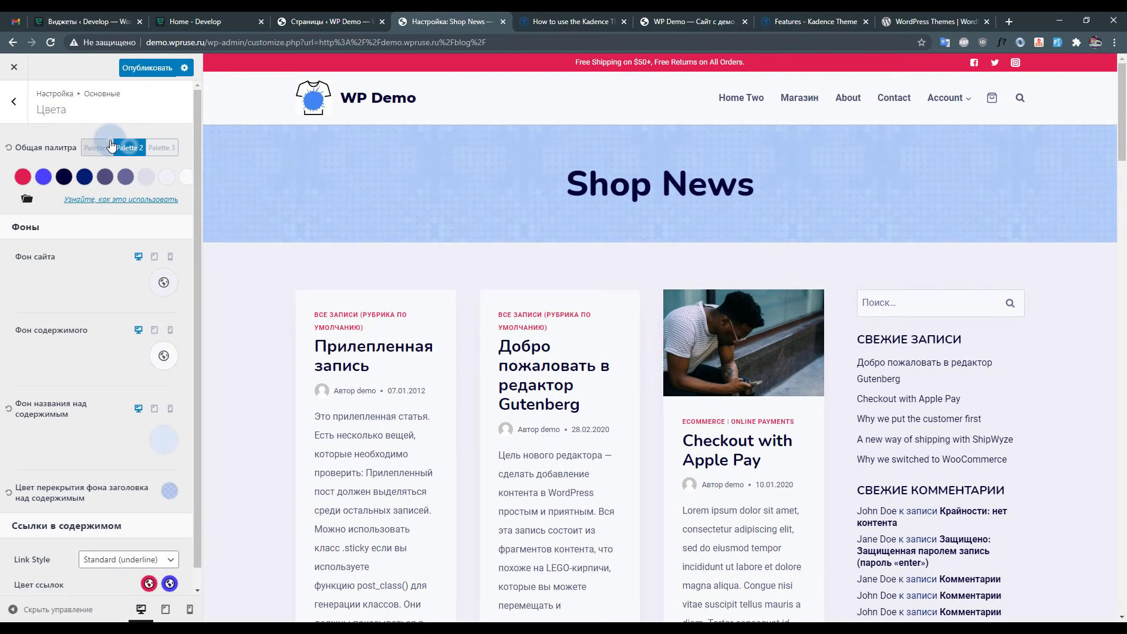
pyautogui.click(161, 148)
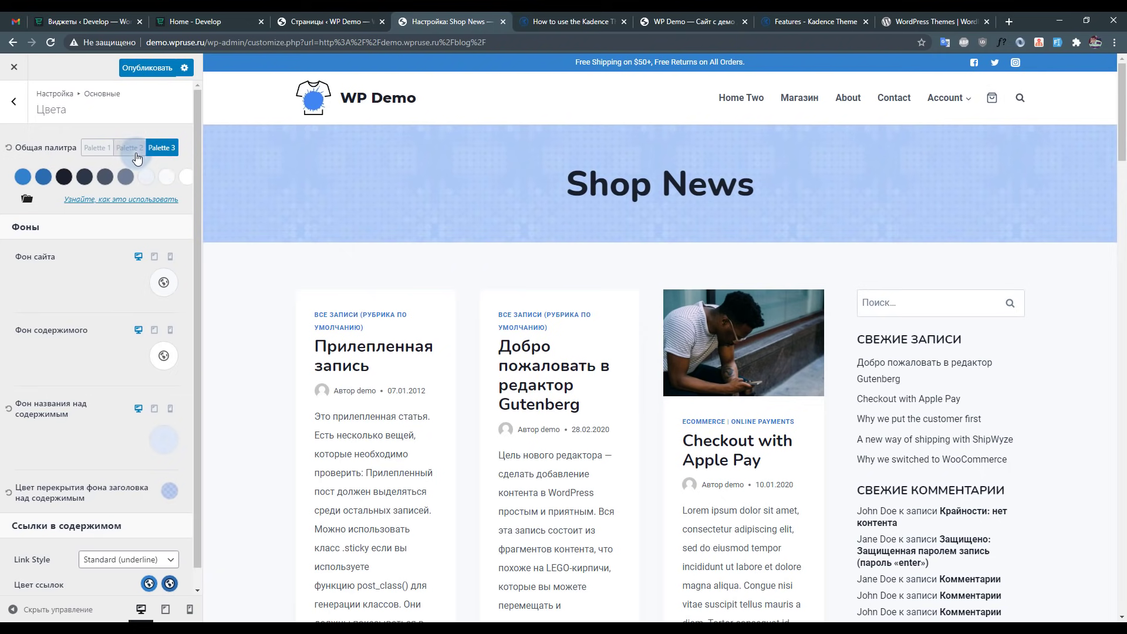
pyautogui.click(96, 148)
# Look through the ready-made color sets and the palette's export and import options.
pyautogui.click(27, 199)
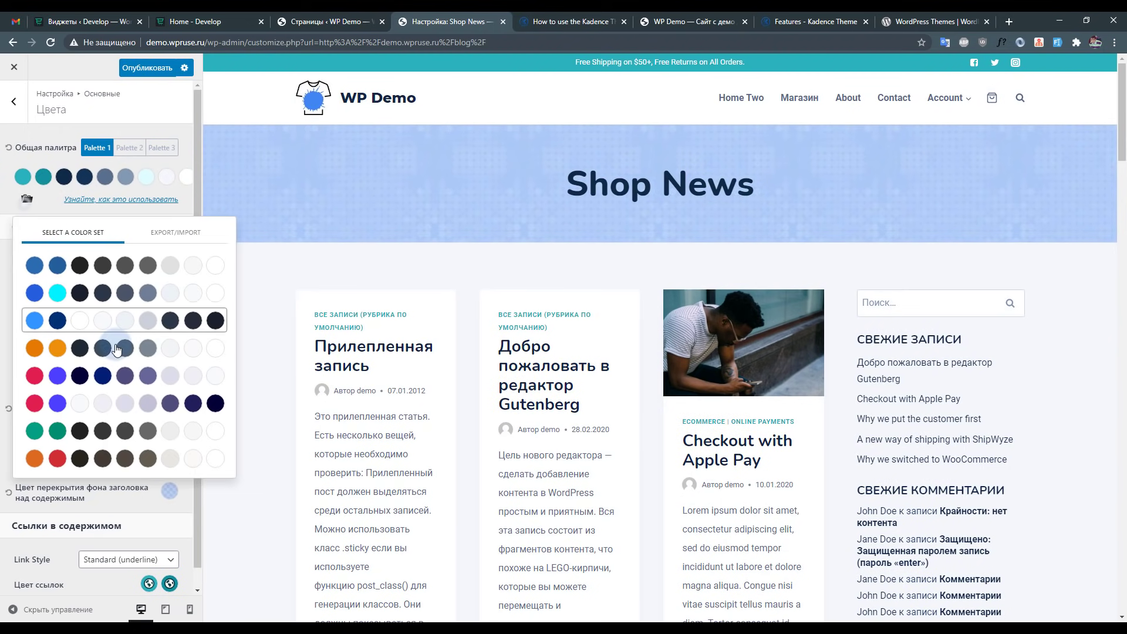
pyautogui.click(166, 232)
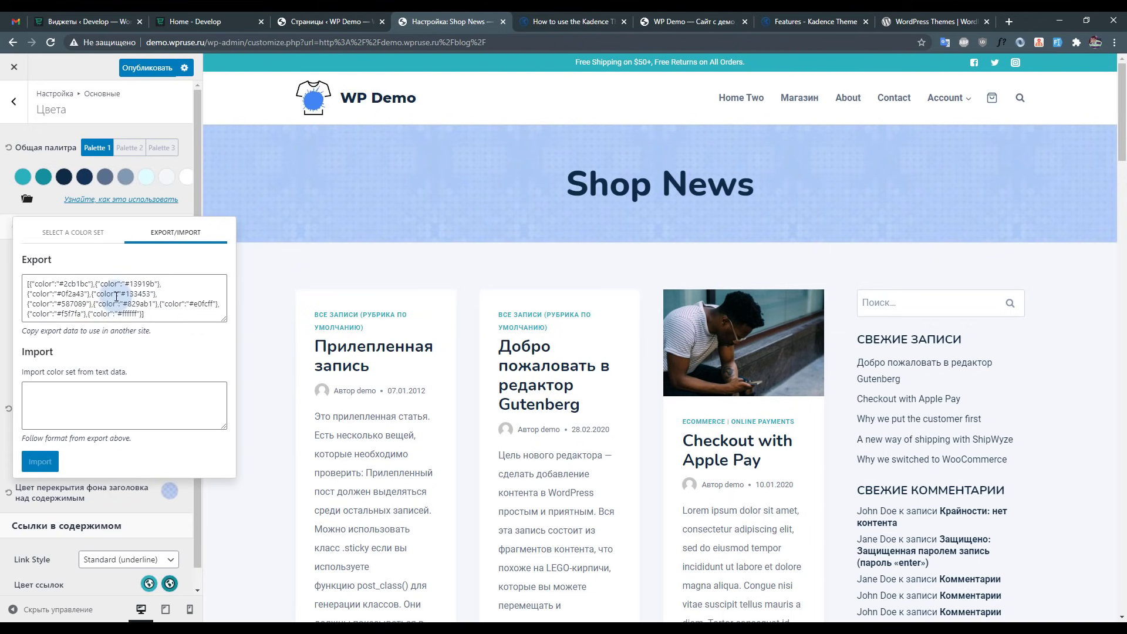
pyautogui.click(43, 203)
# Select Palette 2 and set the site background (Фон сайта) to its palette color F8F9FA after trying DEDDEB.
pyautogui.scroll(-1, 93, 237)
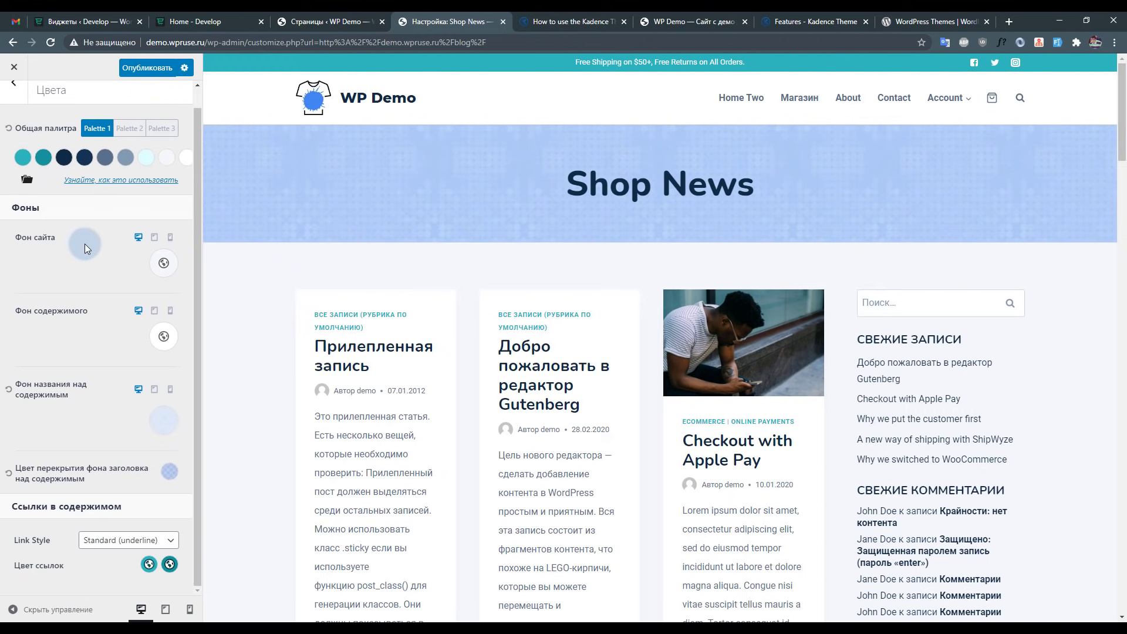
pyautogui.scroll(1, 84, 244)
pyautogui.scroll(-1, 77, 220)
pyautogui.click(164, 264)
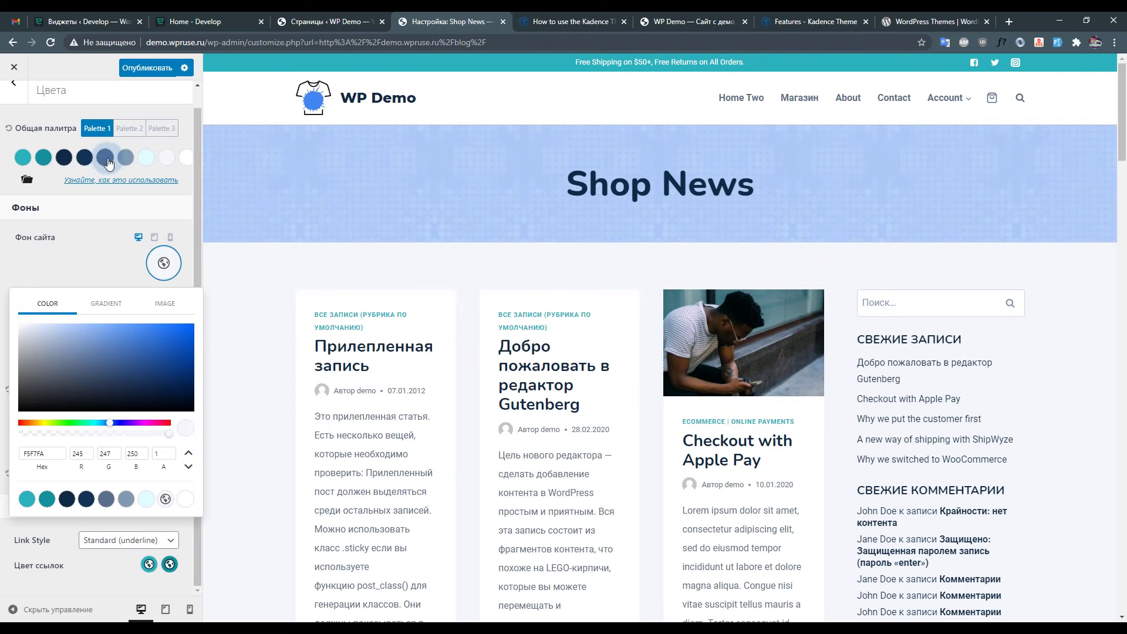
pyautogui.click(129, 128)
pyautogui.click(164, 263)
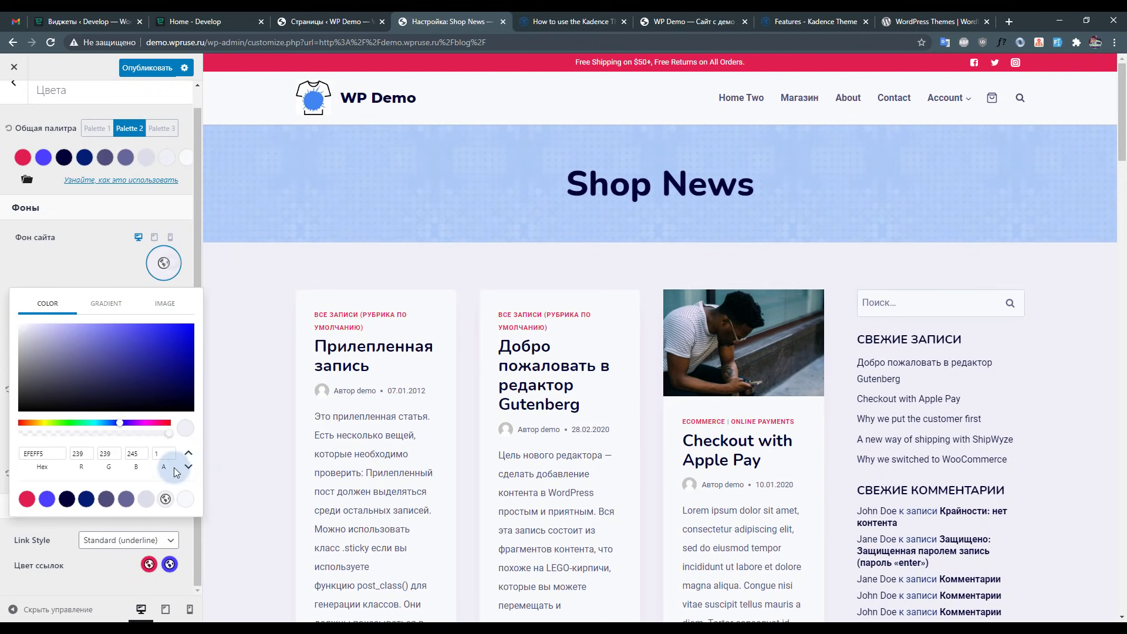
pyautogui.click(146, 499)
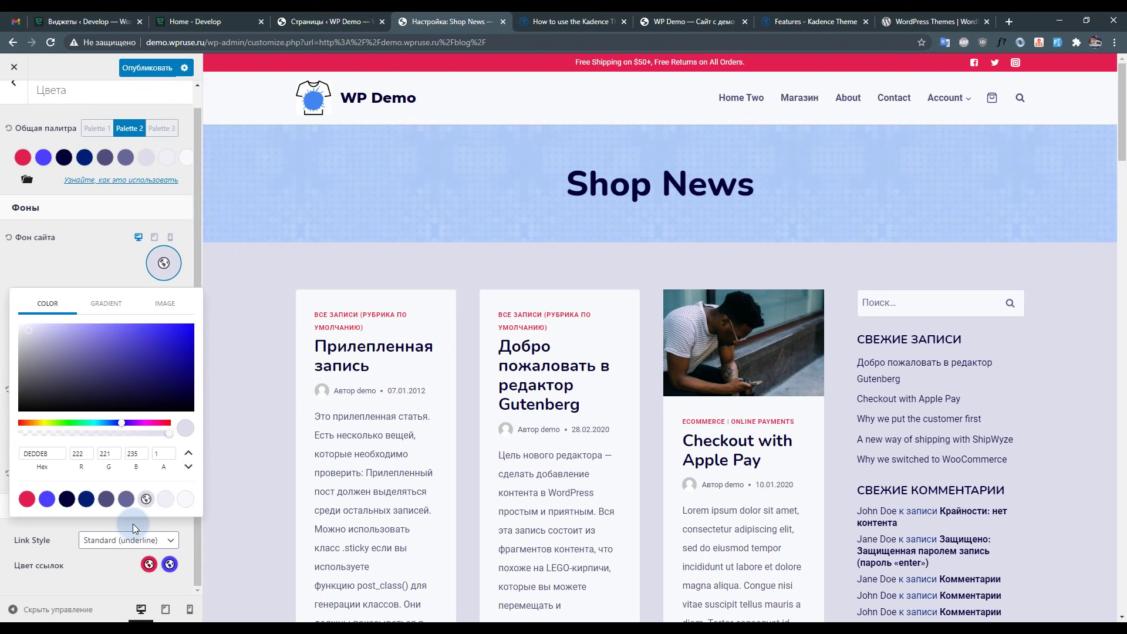
pyautogui.click(185, 499)
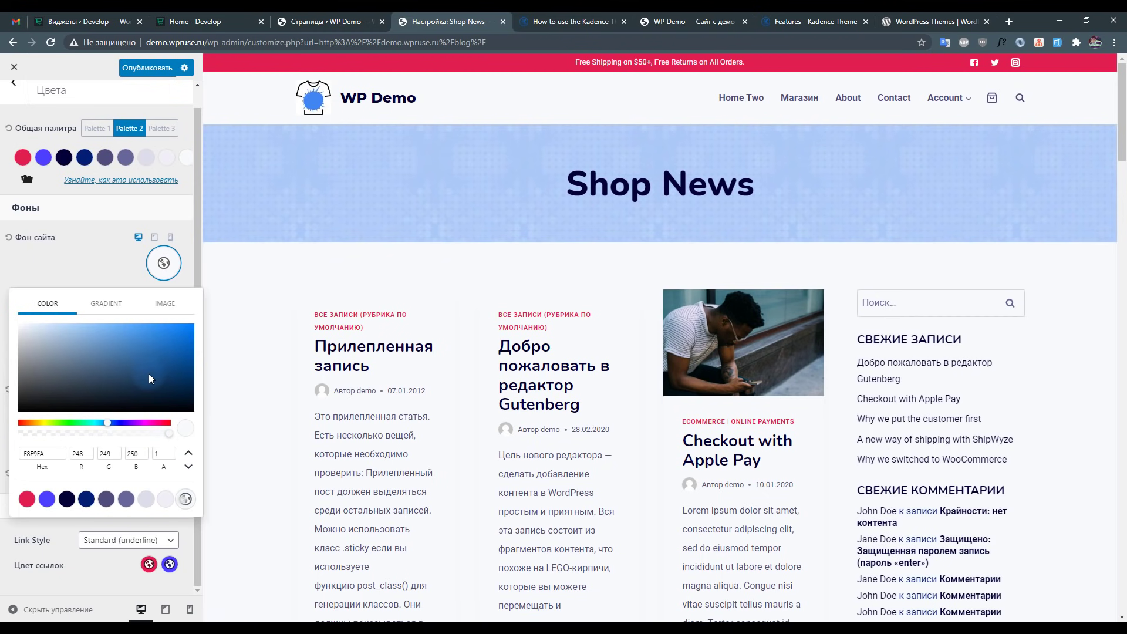
pyautogui.click(117, 260)
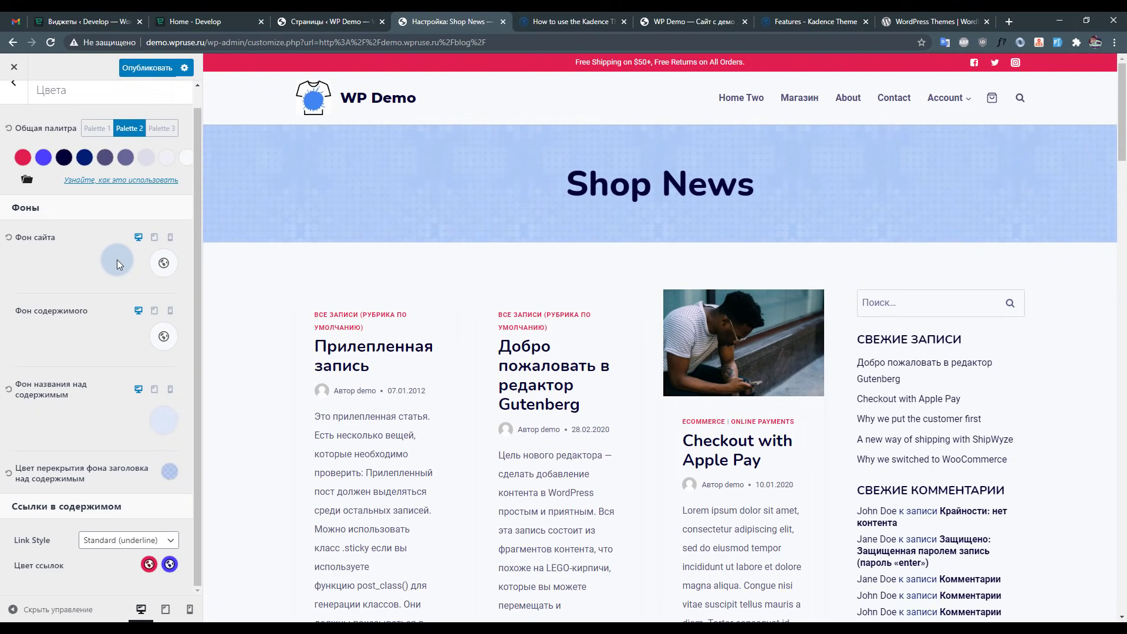
# Check the site background throughout the Shop News page preview.
pyautogui.scroll(-10, 663, 302)
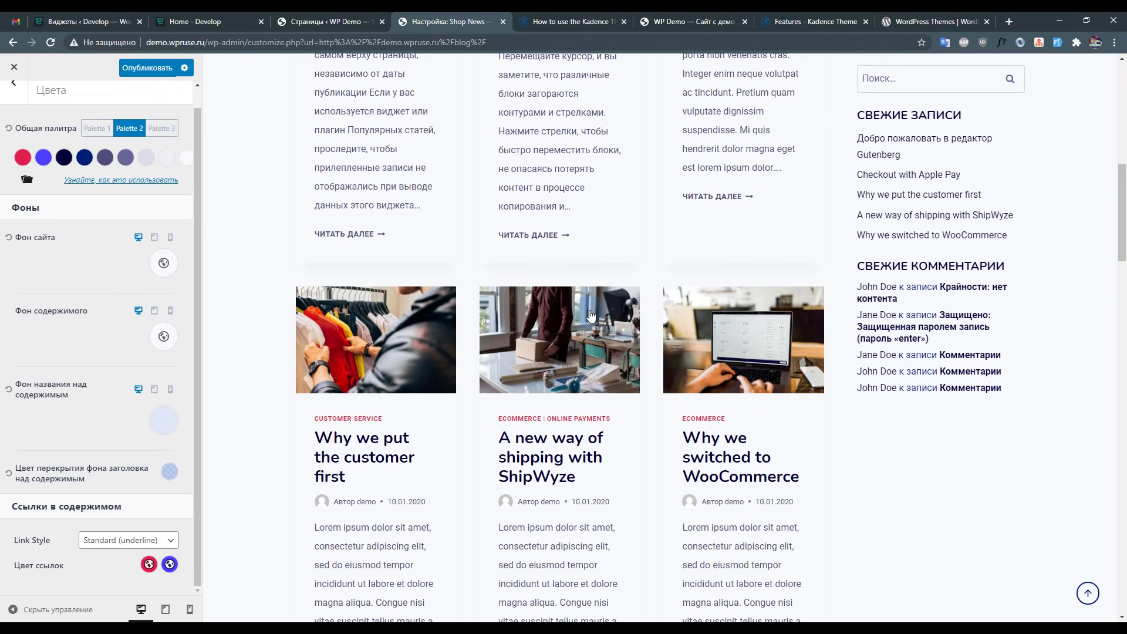
pyautogui.scroll(5, 523, 332)
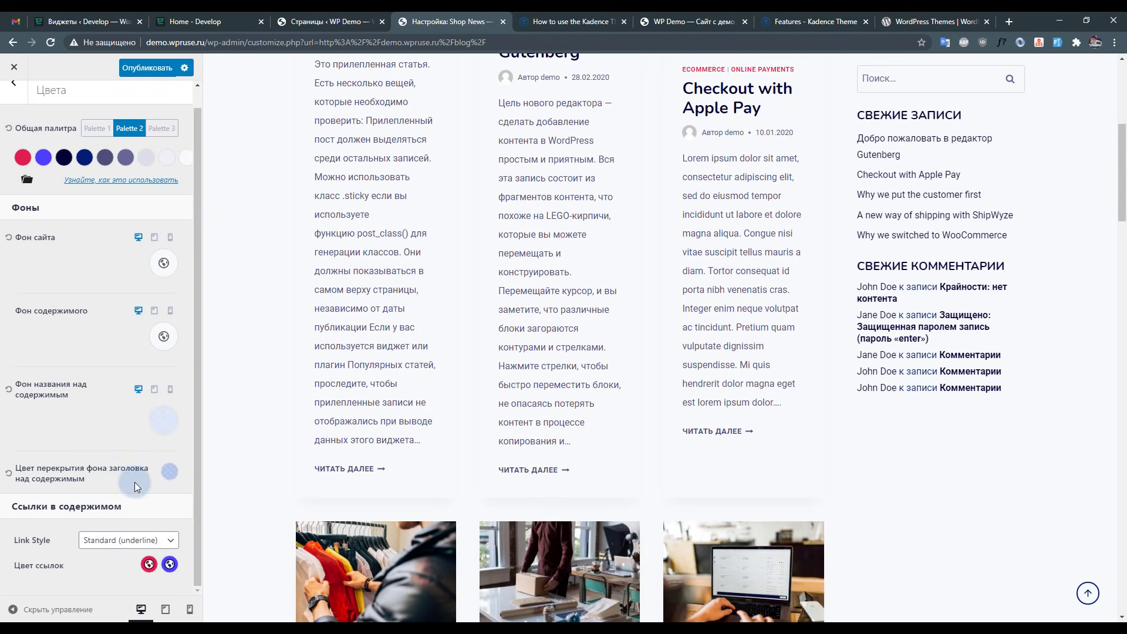
pyautogui.scroll(7, 536, 300)
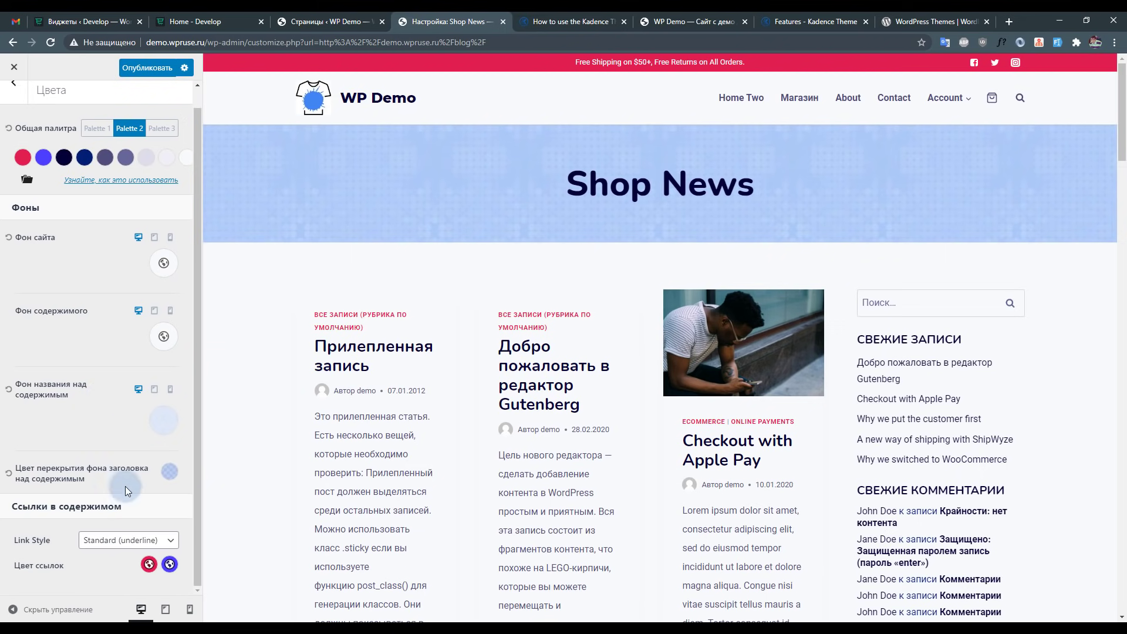
# Look through the Link Style options, open the button settings (Кнопки) and view the product buttons in the shop page preview.
pyautogui.click(126, 540)
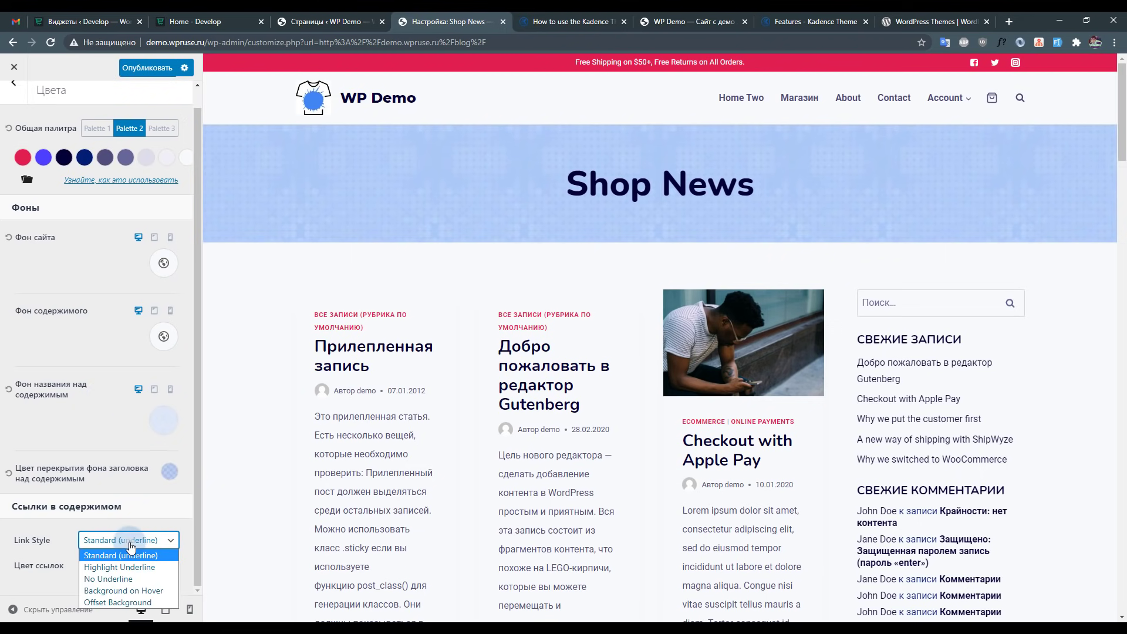
pyautogui.click(133, 572)
pyautogui.click(14, 82)
pyautogui.click(55, 227)
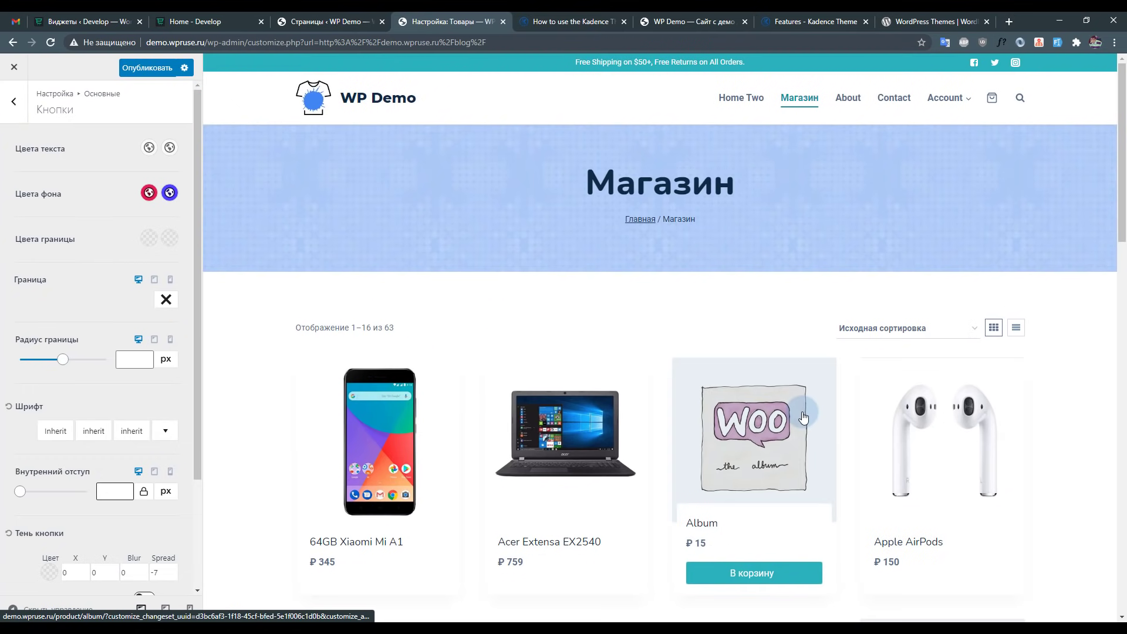
pyautogui.scroll(-5, 803, 416)
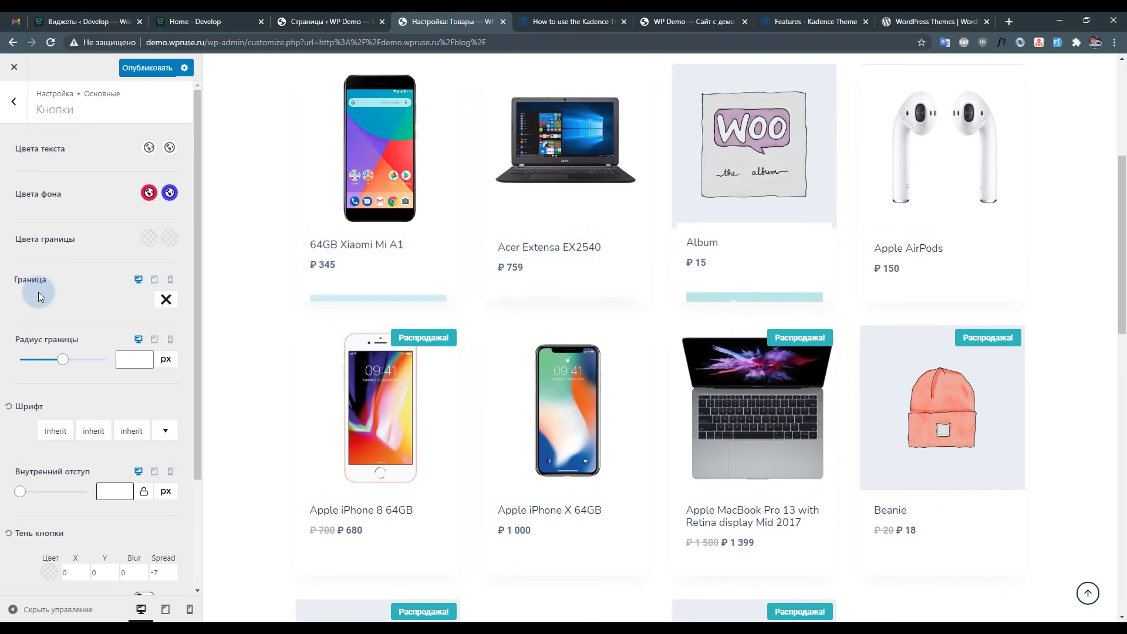
pyautogui.scroll(2, 712, 251)
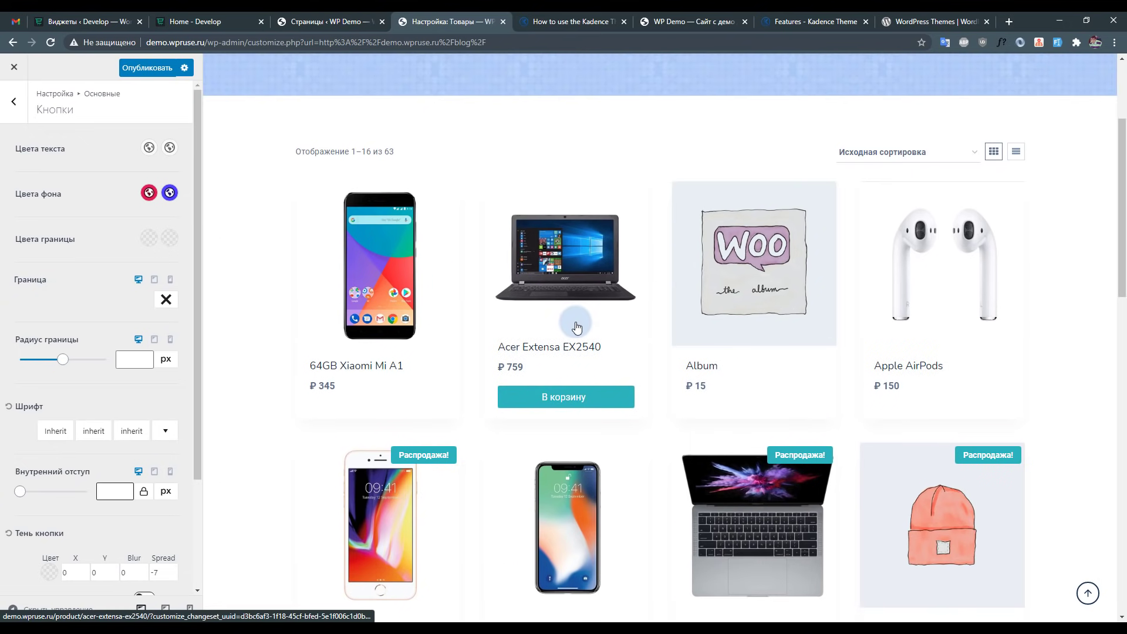
# Reload the customizer and view the comment submit button (Отправить комментарий) of the Checkout with Apple Pay post in the preview.
pyautogui.press('F5')
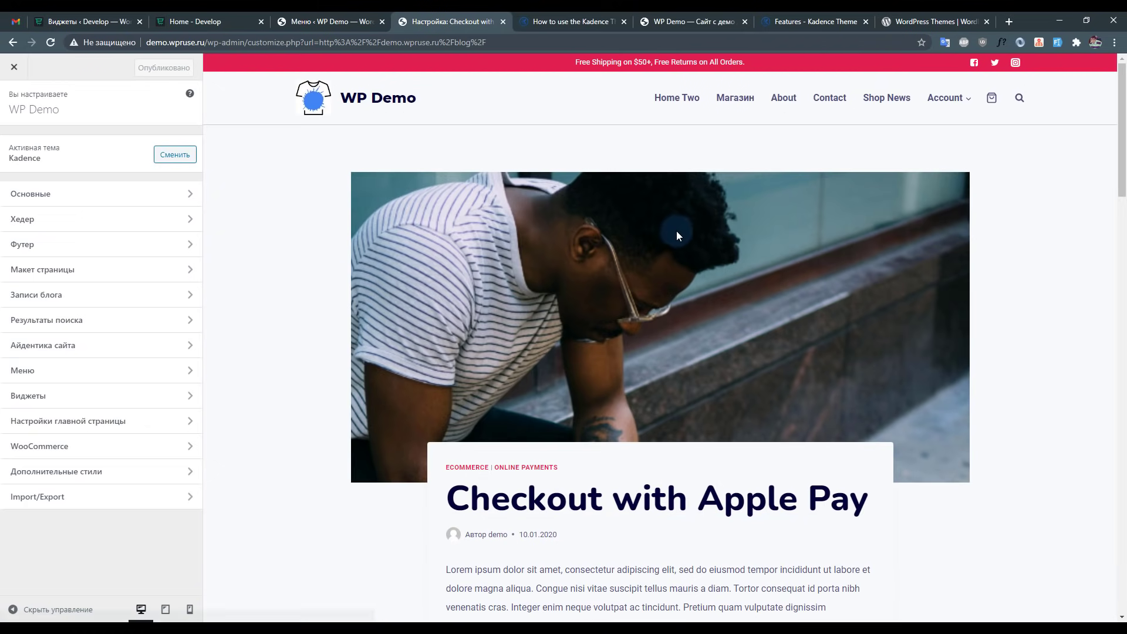
pyautogui.scroll(-10, 676, 231)
pyautogui.scroll(-15, 632, 242)
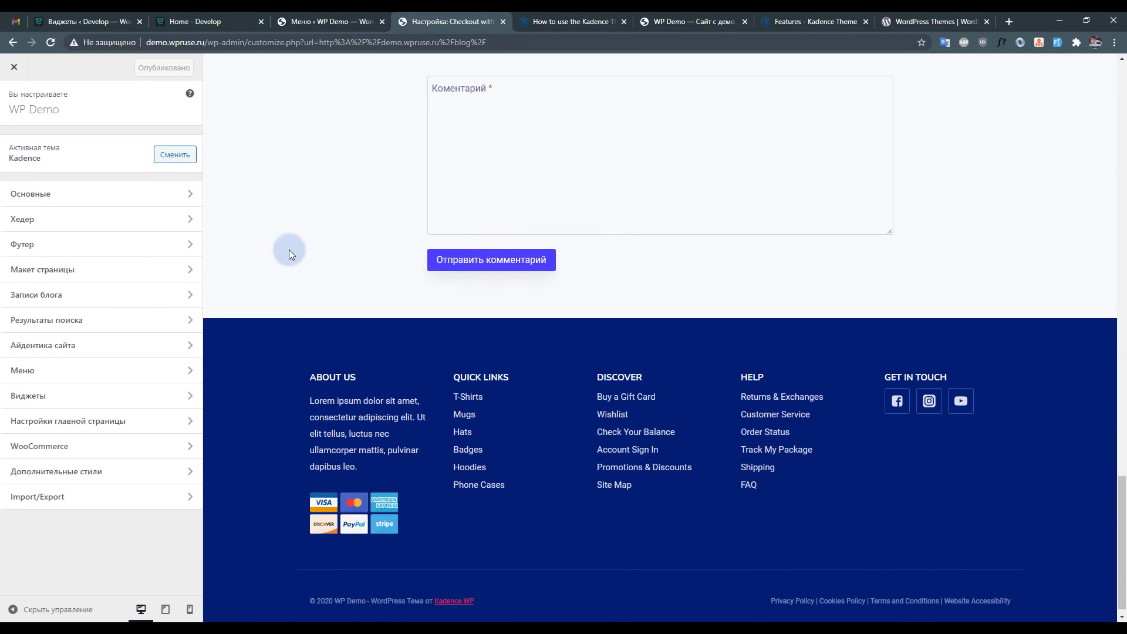
# Open the color settings (Цвета), switch the general palette to Palette 1 and return it to Palette 2.
pyautogui.press('Escape')
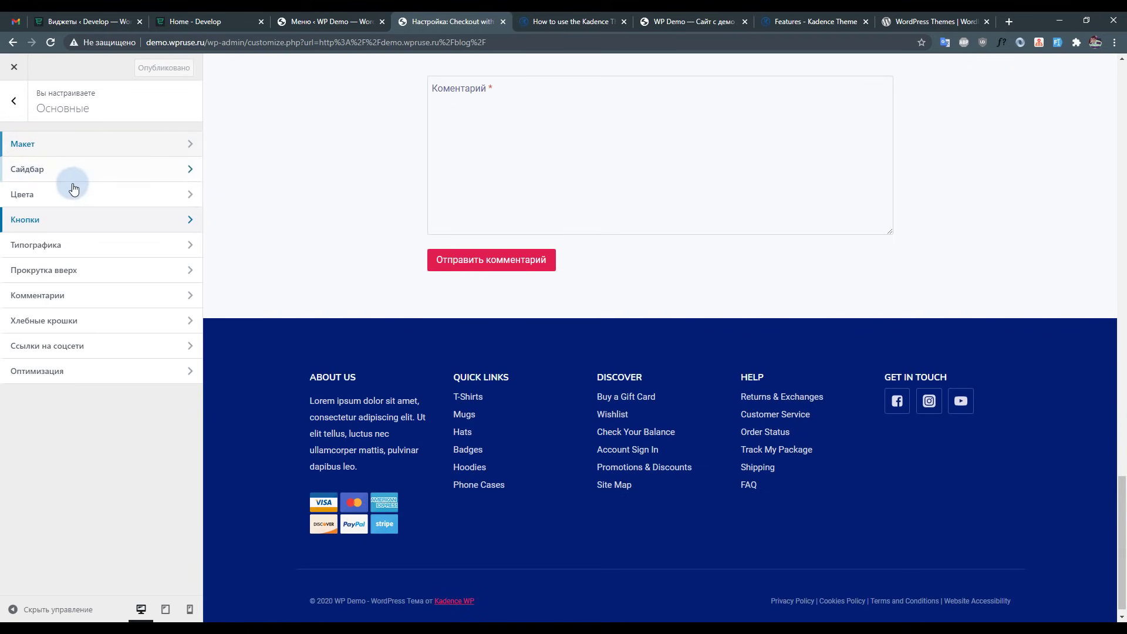
pyautogui.click(50, 193)
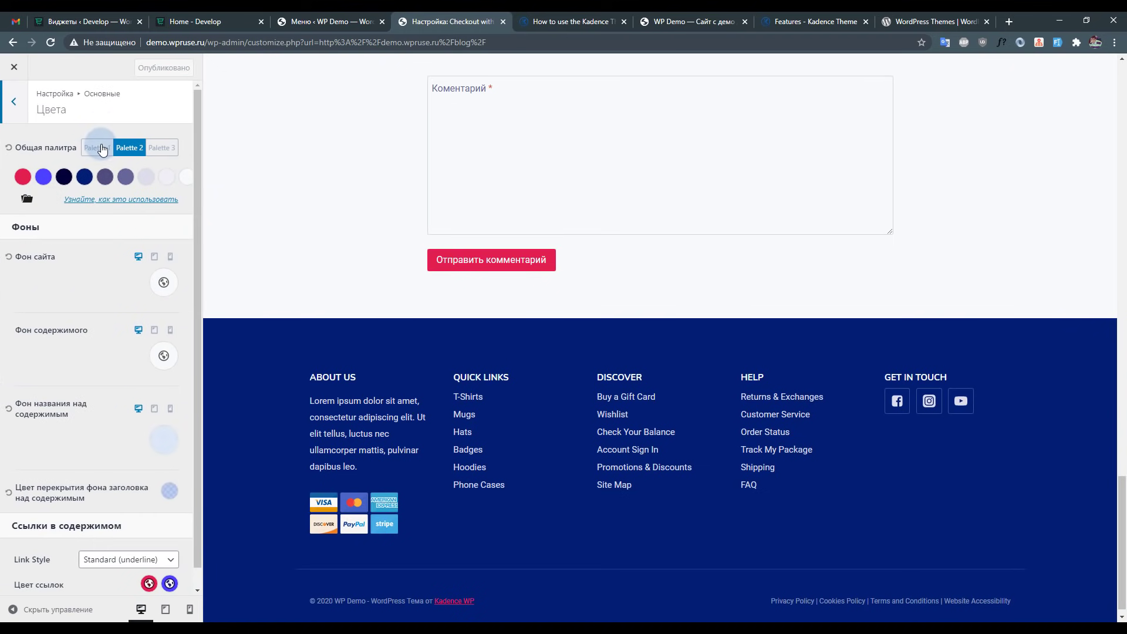
pyautogui.click(97, 148)
pyautogui.click(129, 147)
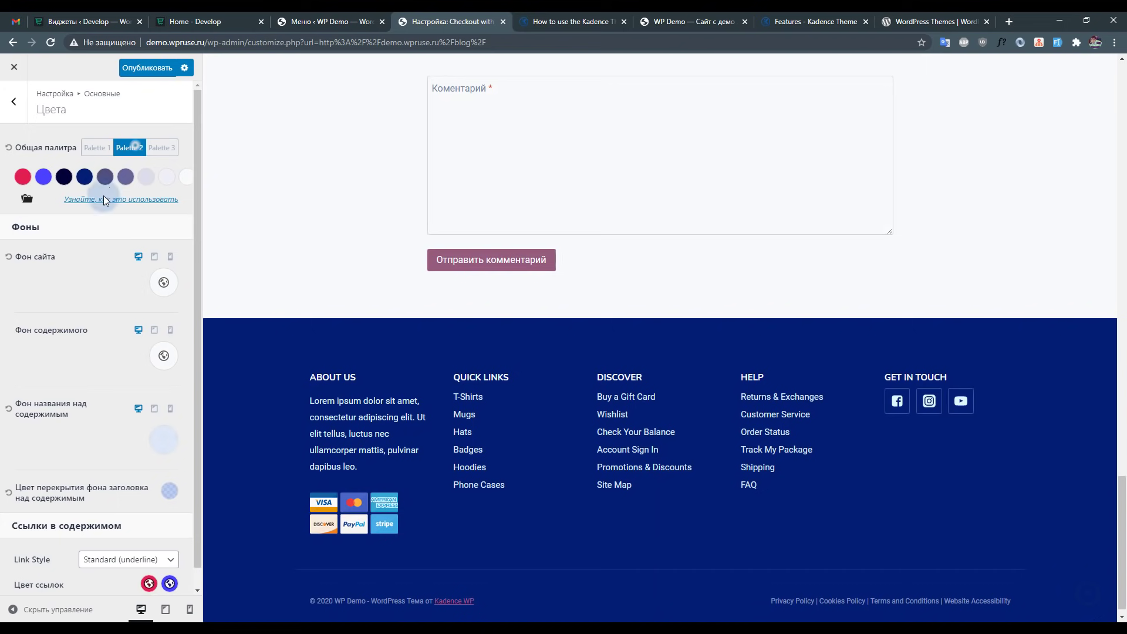
# Open the button settings (Кнопки) and examine the color choices for the buttons' background (Цвета фона).
pyautogui.press('Escape')
pyautogui.click(79, 216)
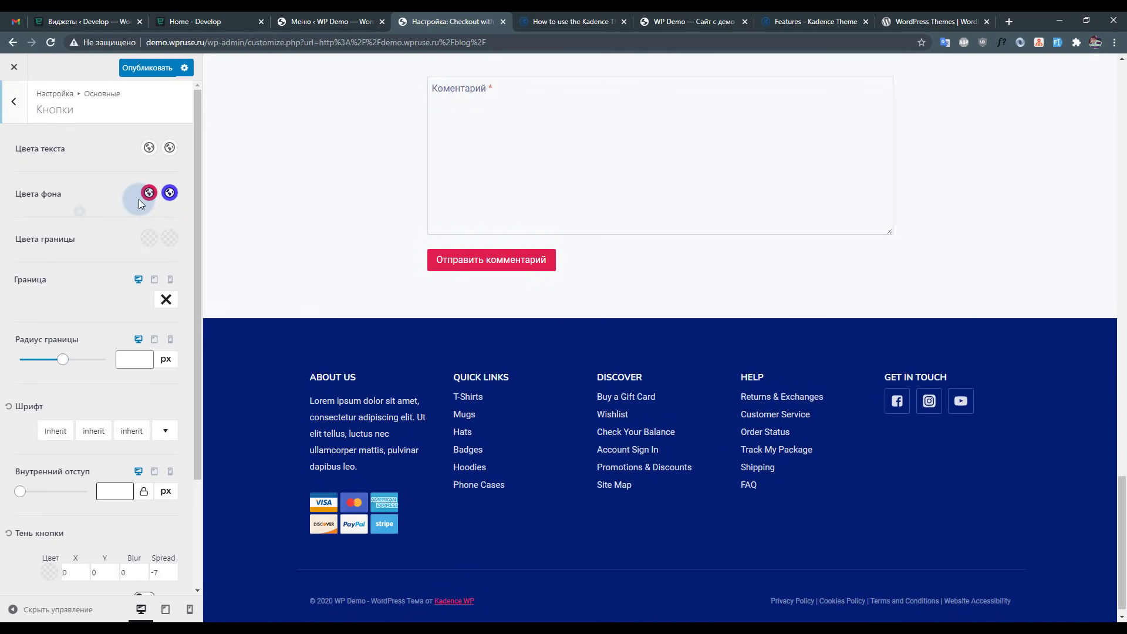
pyautogui.click(150, 195)
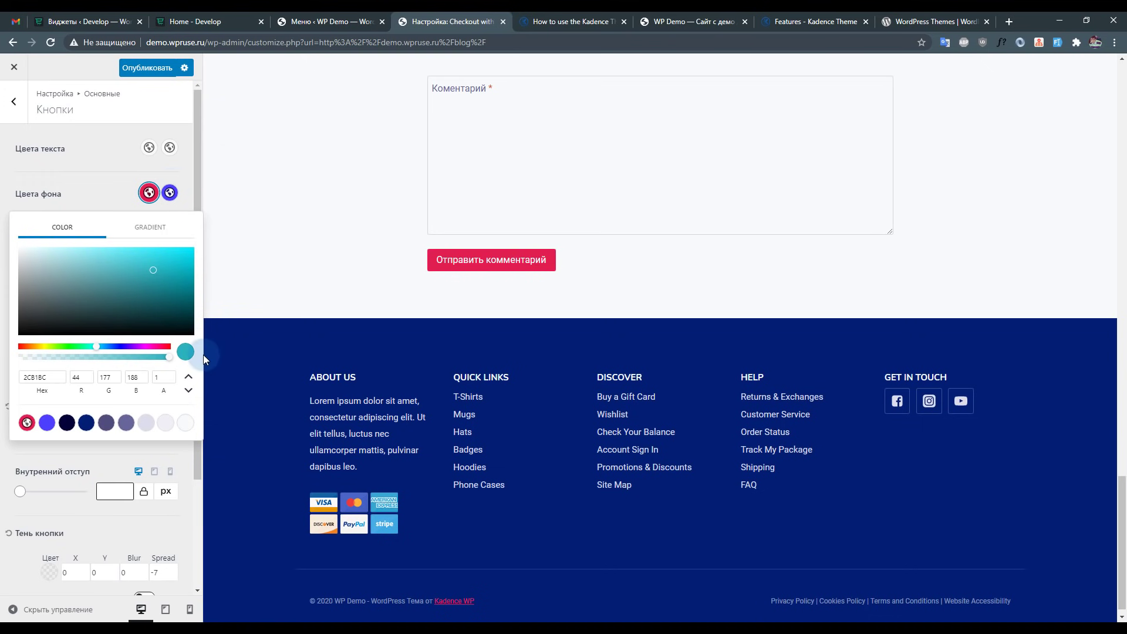
pyautogui.click(122, 187)
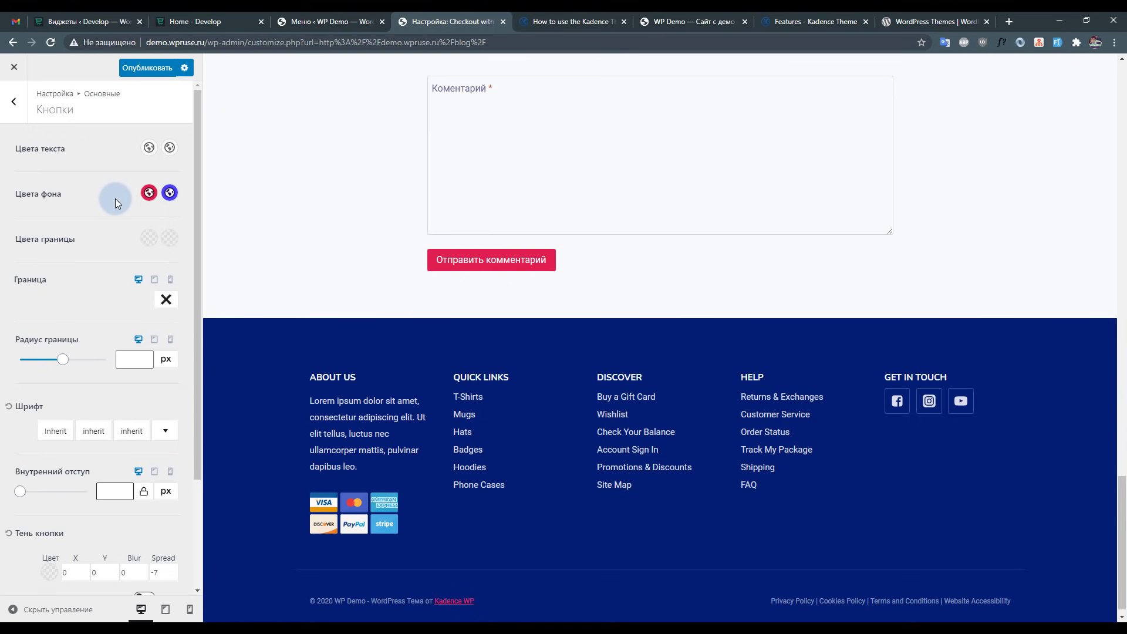
# Set the buttons' border radius (Радиус границы) to 100 px and adjust their inner padding (Внутренний отступ).
pyautogui.scroll(-2, 88, 246)
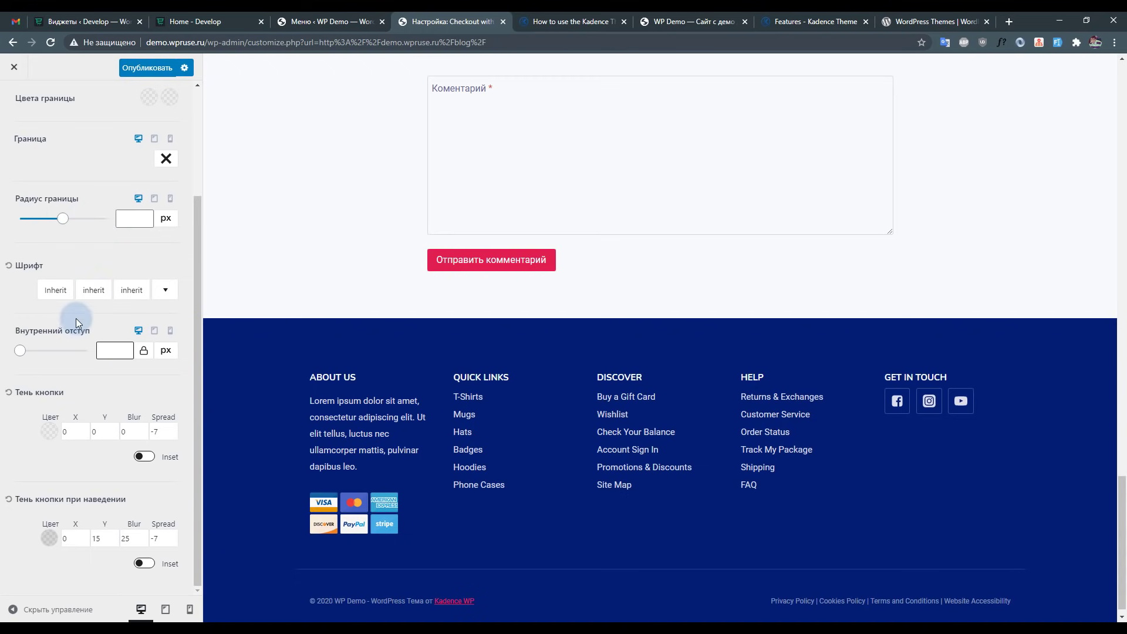
pyautogui.scroll(2, 75, 318)
pyautogui.scroll(-2, 54, 304)
pyautogui.scroll(2, 114, 290)
pyautogui.scroll(-2, 89, 299)
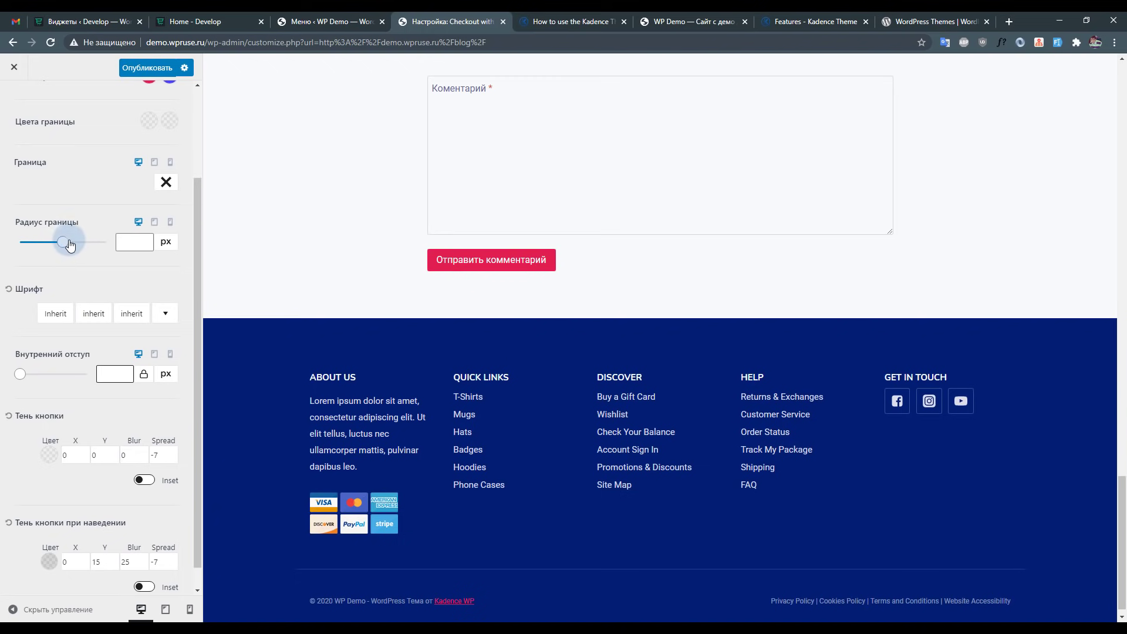
pyautogui.moveTo(71, 248); pyautogui.dragTo(114, 286)
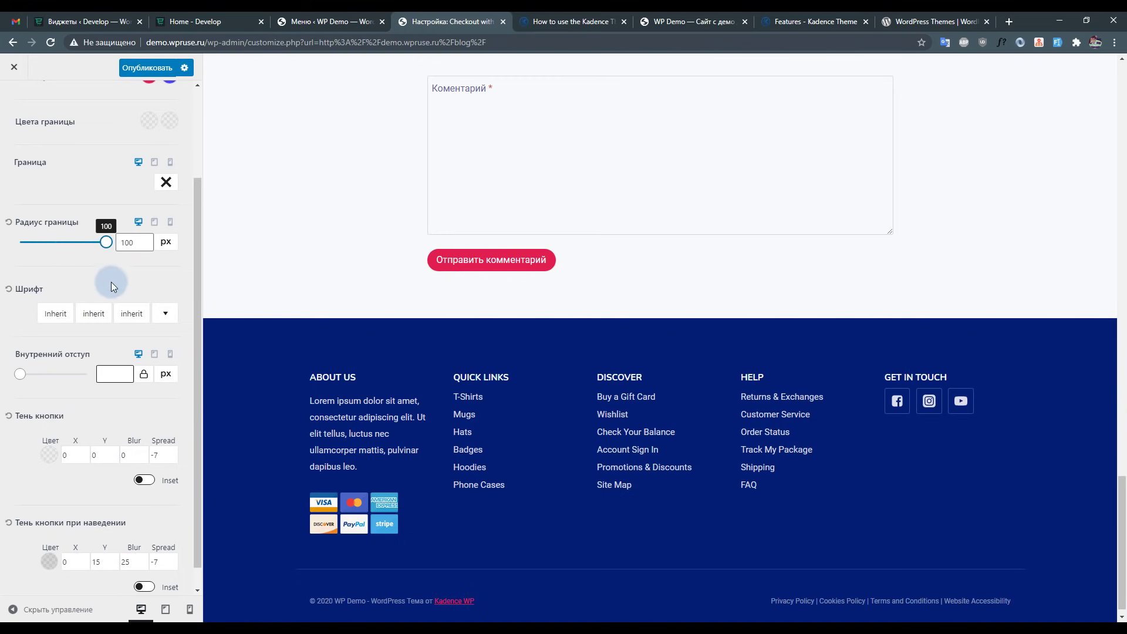
pyautogui.moveTo(20, 374)
pyautogui.mouseDown()
pyautogui.moveTo(40, 373)
pyautogui.moveTo(1, 364)
pyautogui.mouseUp()
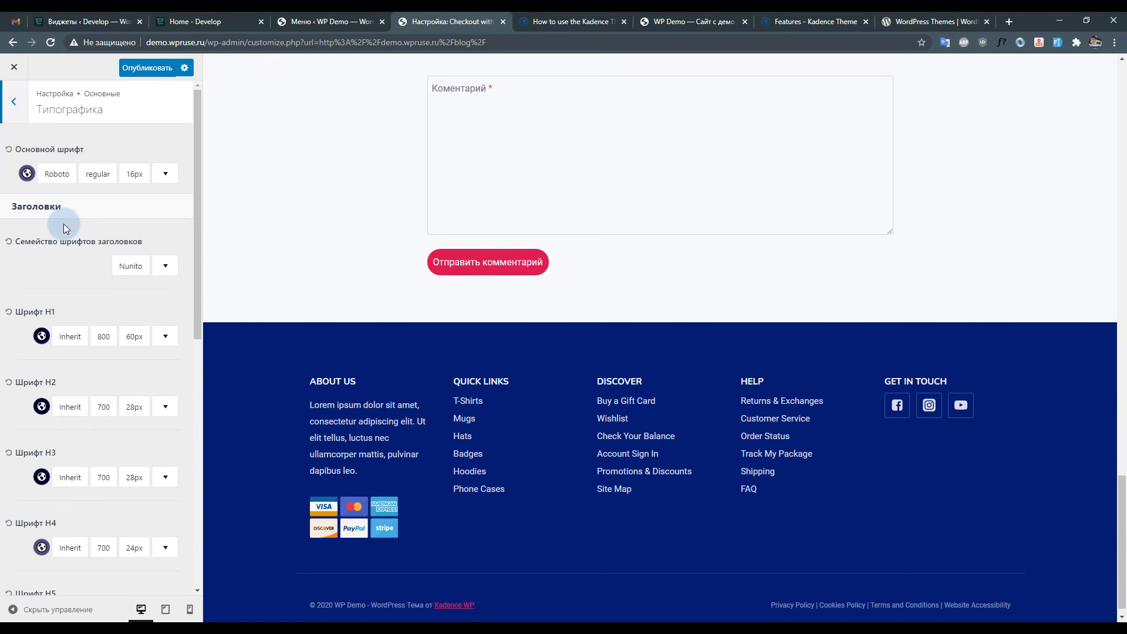
# Enable the Cyrillic subset for Google fonts in the typography settings (Типографика).
pyautogui.scroll(-9, 53, 227)
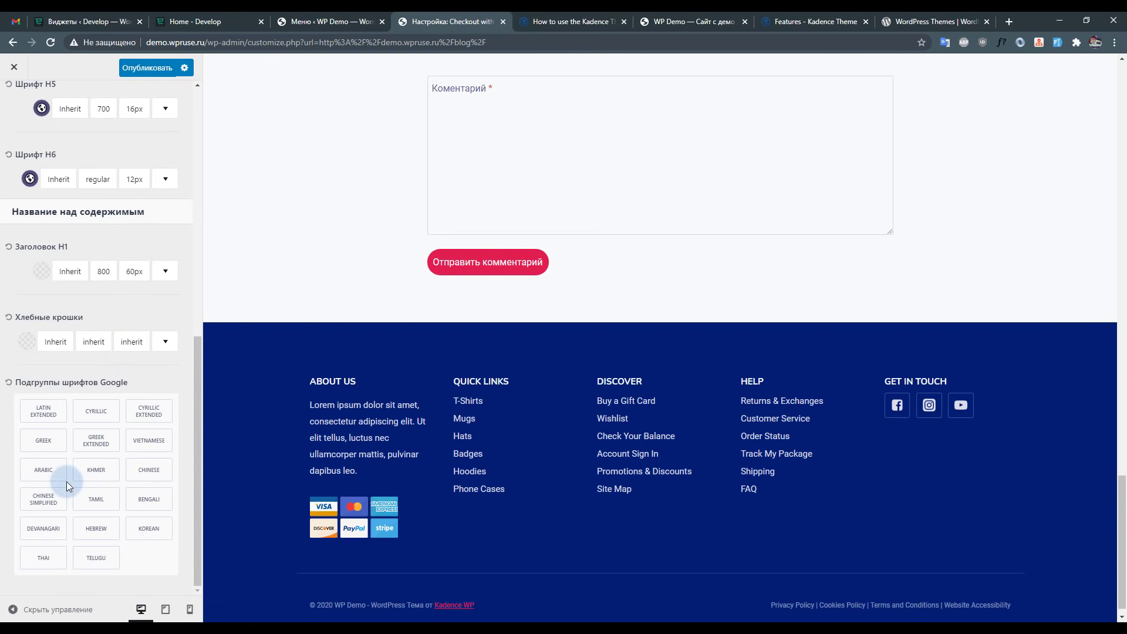
pyautogui.click(95, 412)
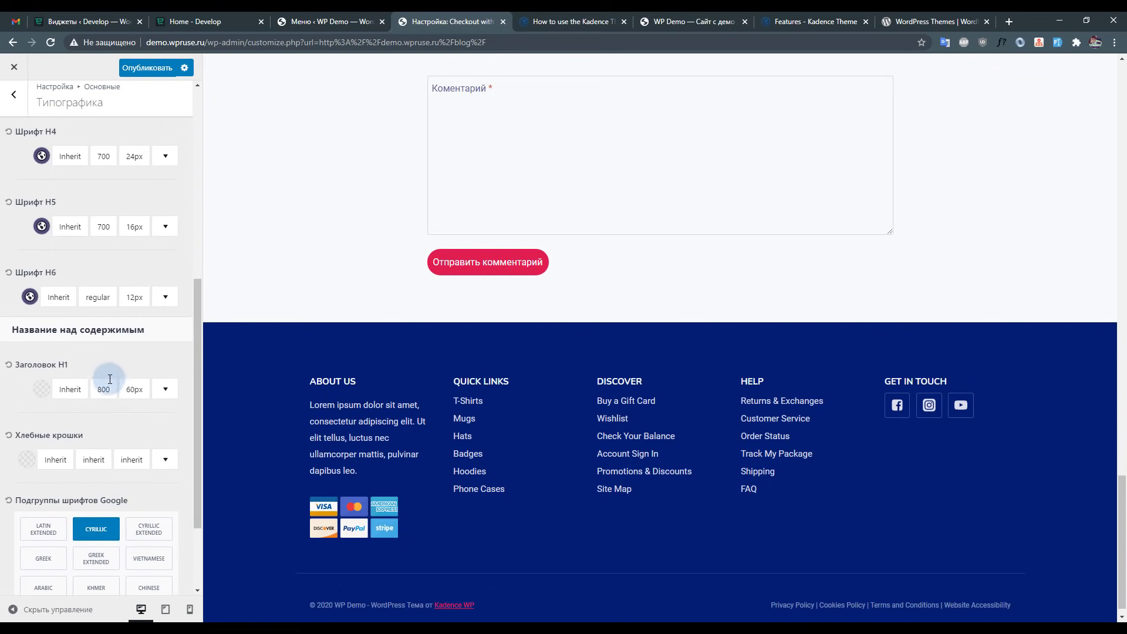
pyautogui.scroll(12, 434, 393)
pyautogui.scroll(-3, 433, 414)
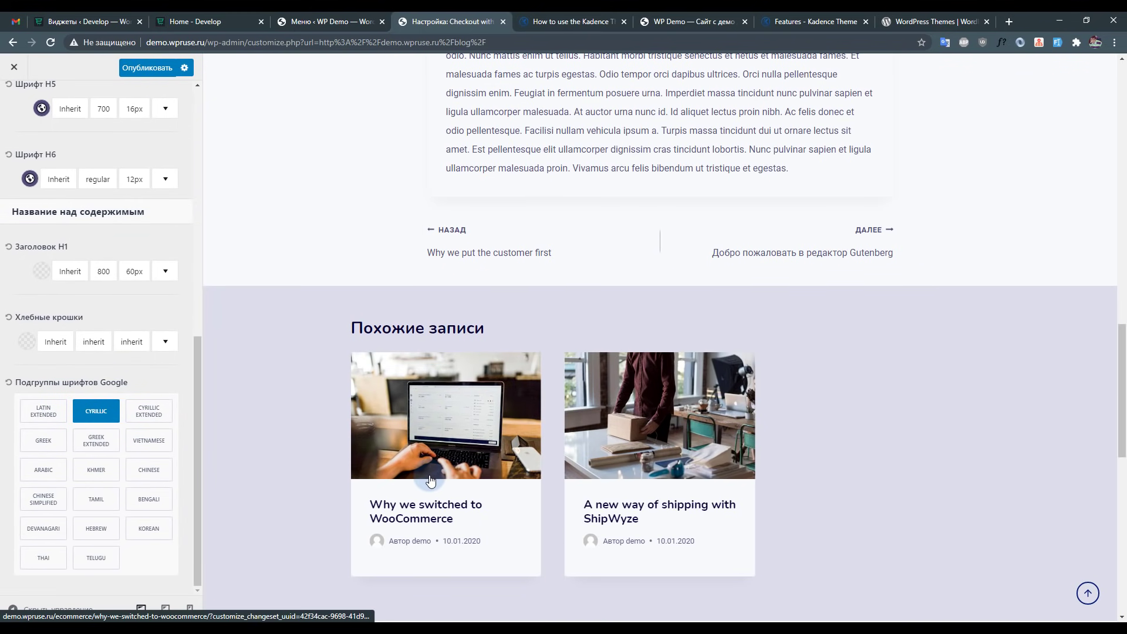
# Examine the post's headings in the preview, the heading font settings and the style options for the H1 font.
pyautogui.scroll(4, 568, 433)
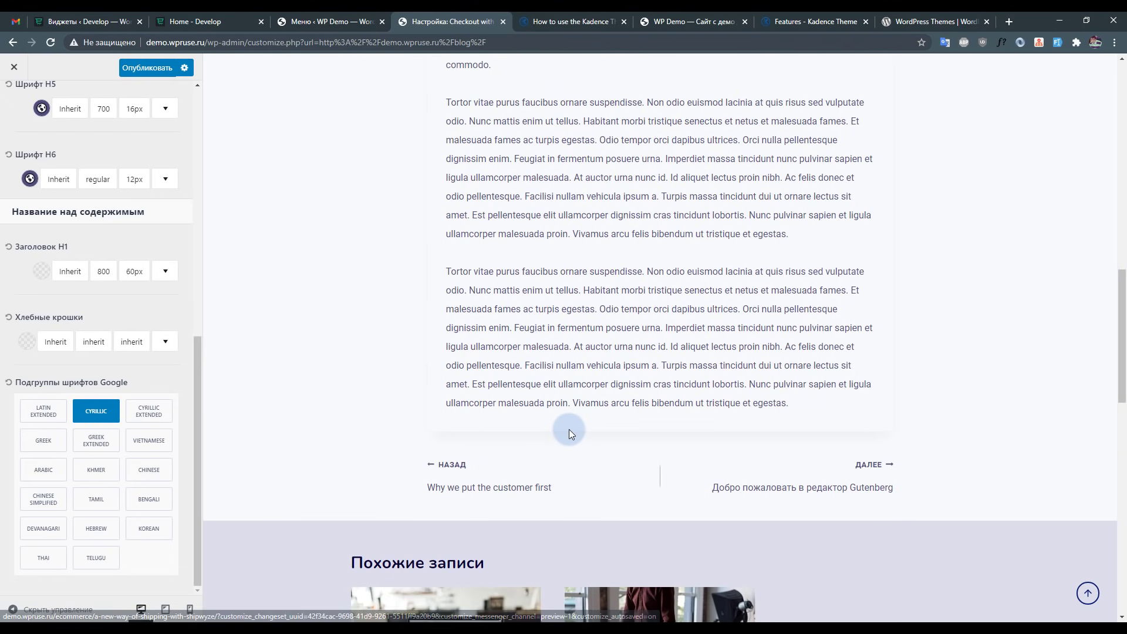
pyautogui.scroll(3, 140, 351)
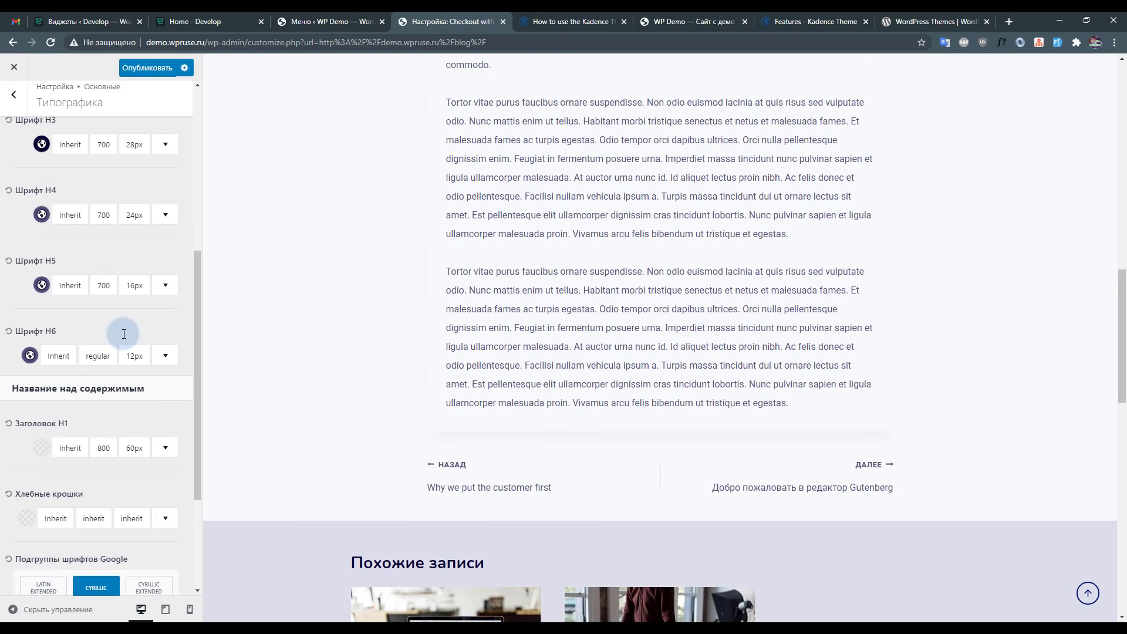
pyautogui.scroll(3, 118, 376)
pyautogui.scroll(3, 107, 361)
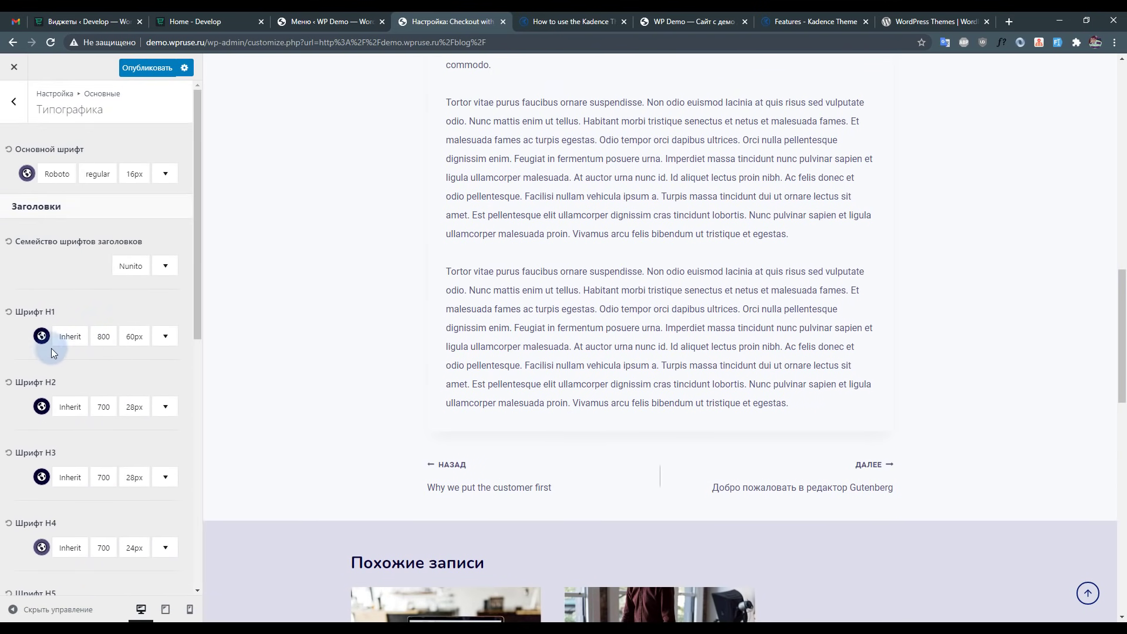
pyautogui.scroll(-2, 51, 276)
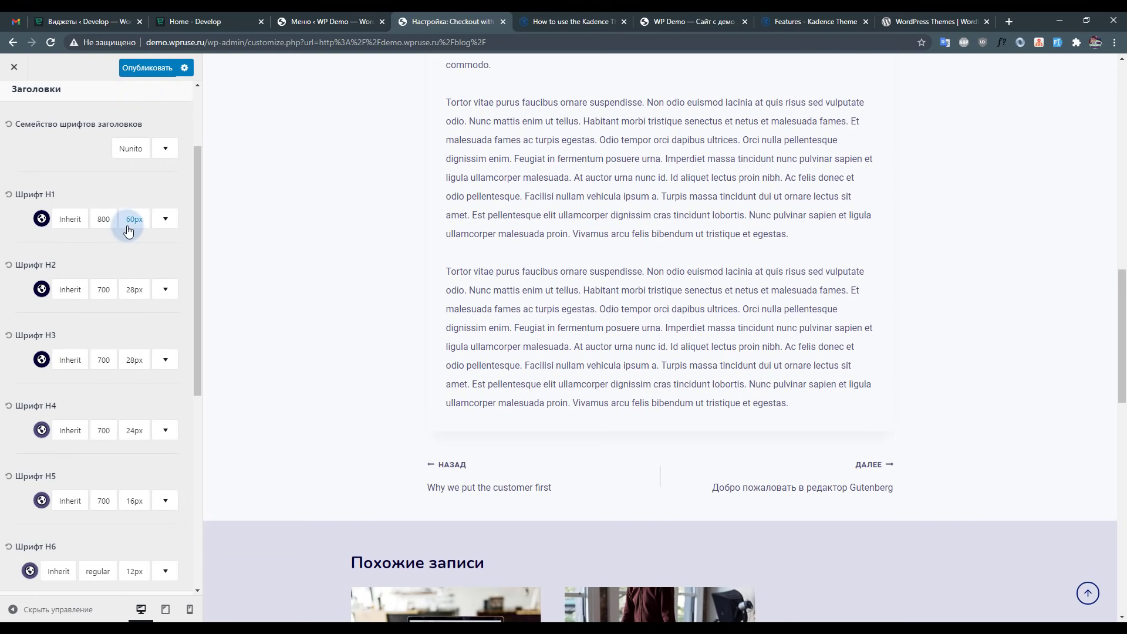
pyautogui.click(101, 228)
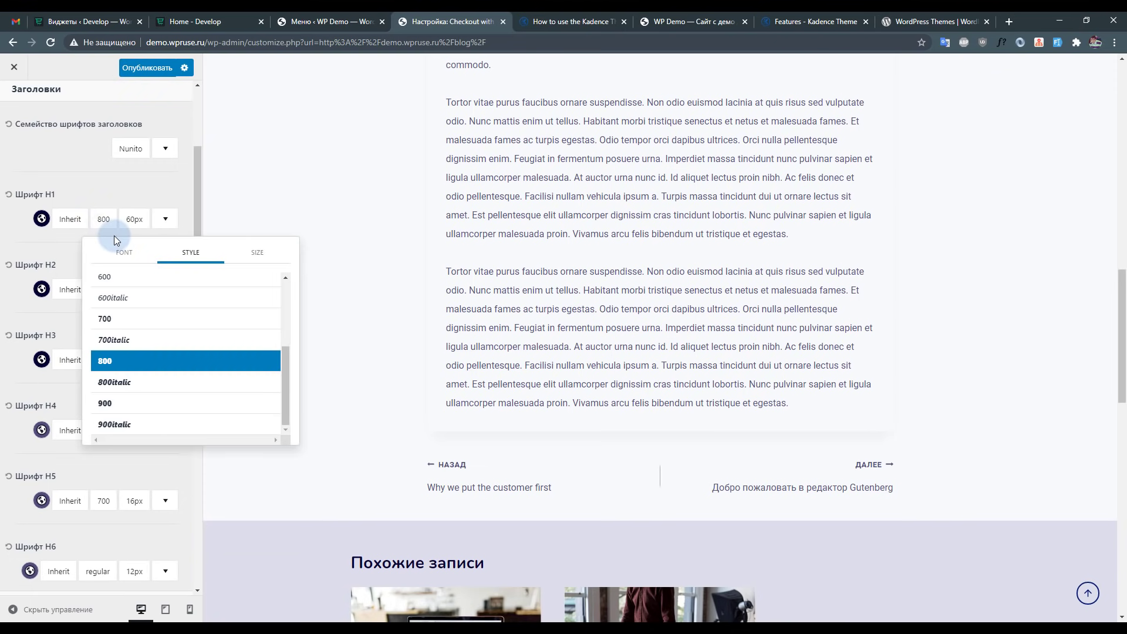
pyautogui.click(104, 199)
pyautogui.scroll(2, 117, 205)
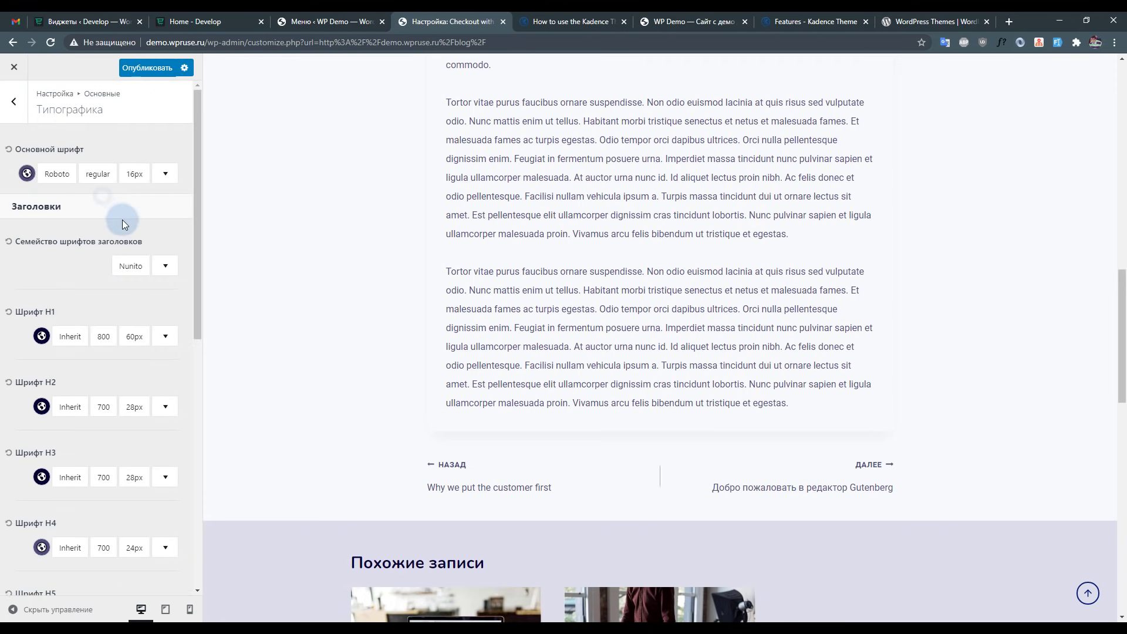
# Show the sample text for the main font (Основной шрифт) and change the font to Roboto Slab.
pyautogui.click(166, 175)
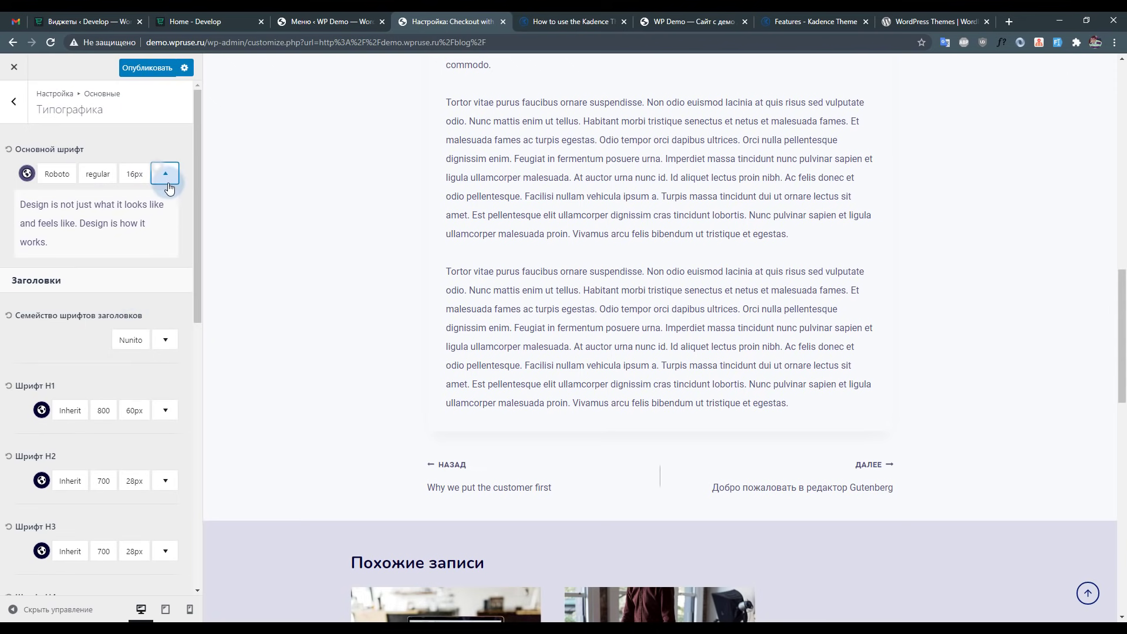
pyautogui.click(167, 176)
pyautogui.click(168, 176)
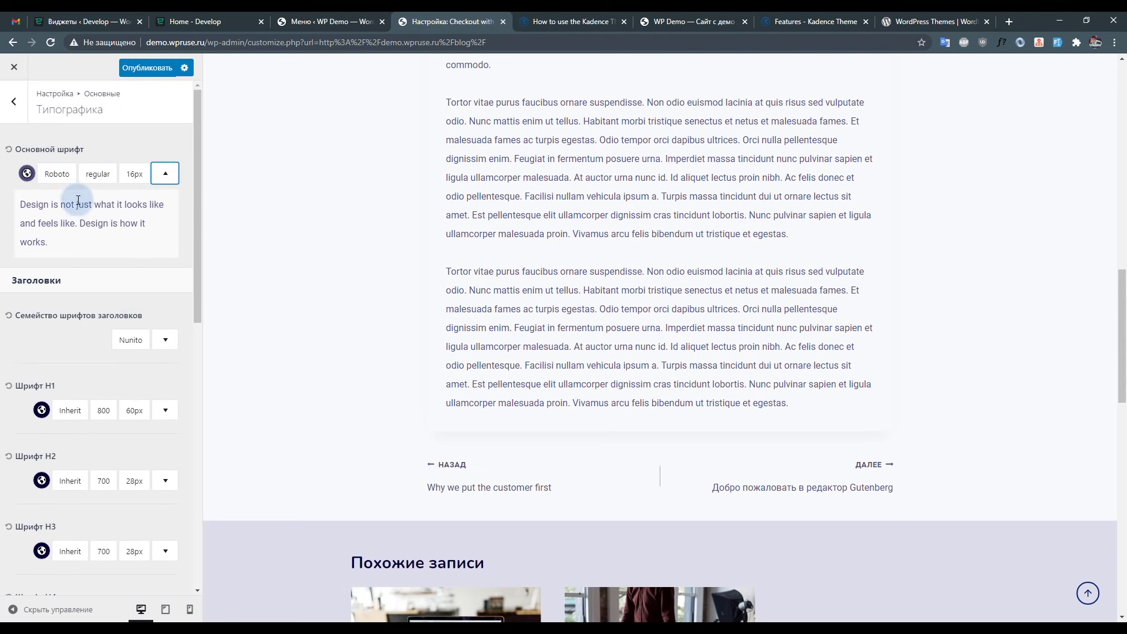
pyautogui.click(56, 173)
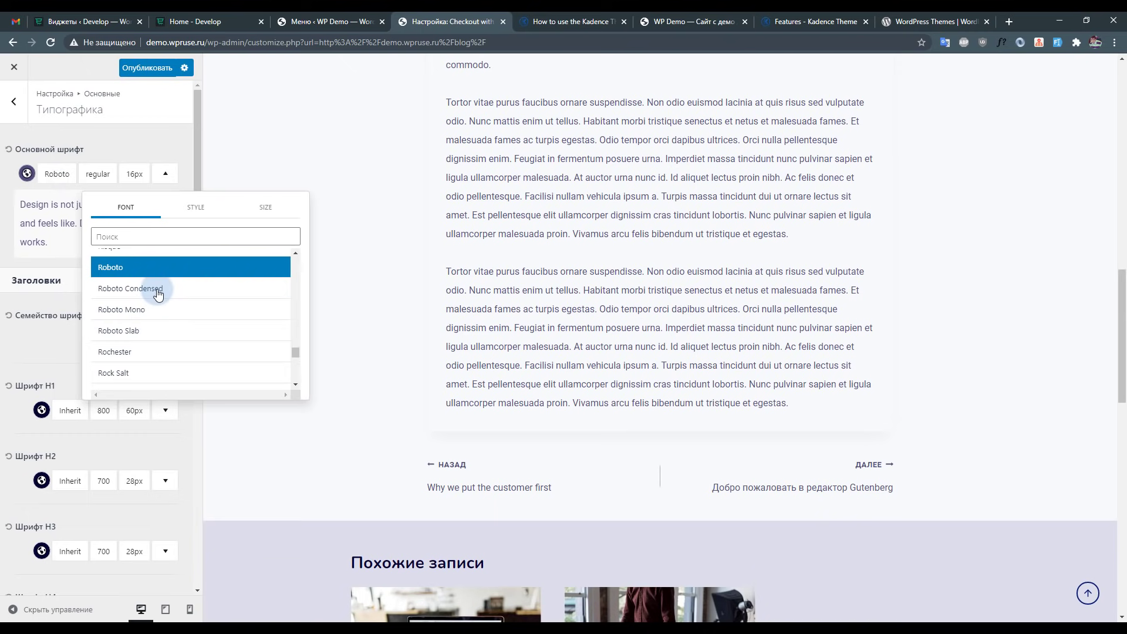
pyautogui.click(139, 331)
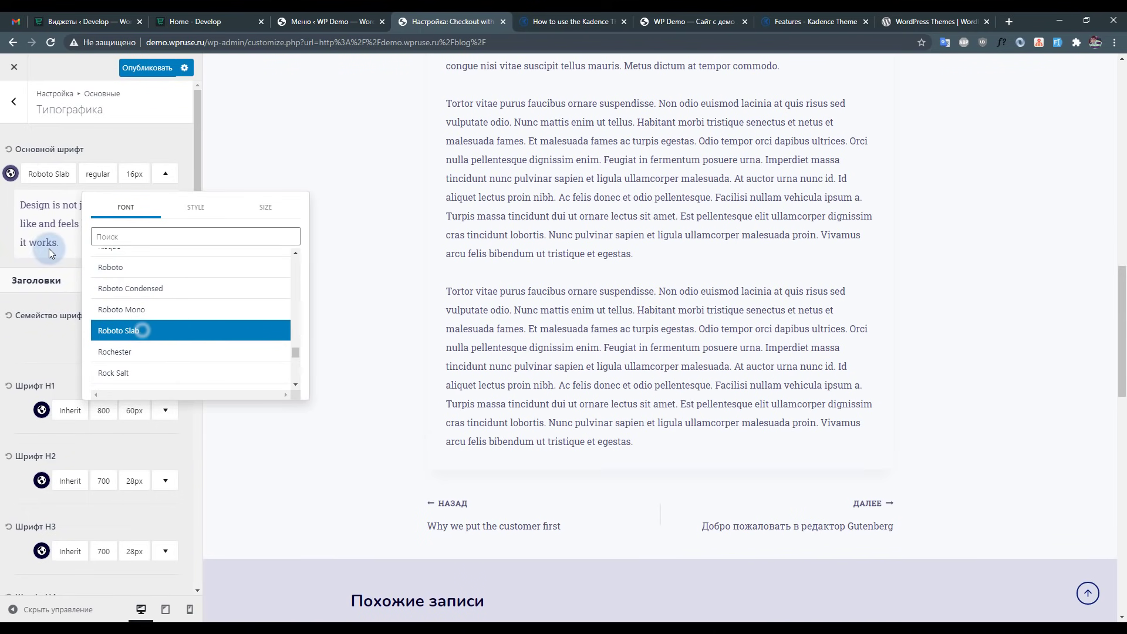
pyautogui.click(498, 314)
pyautogui.moveTo(62, 242); pyautogui.dragTo(44, 224)
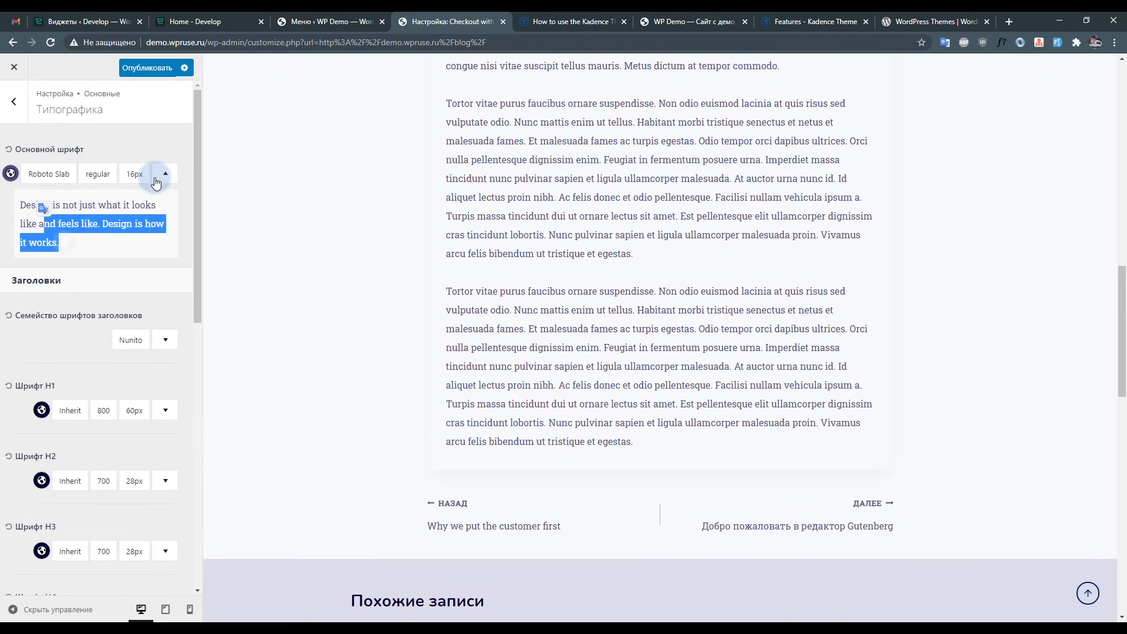
# Look through the font list and the available weight styles for the main font (Основной шрифт).
pyautogui.click(97, 174)
pyautogui.click(109, 206)
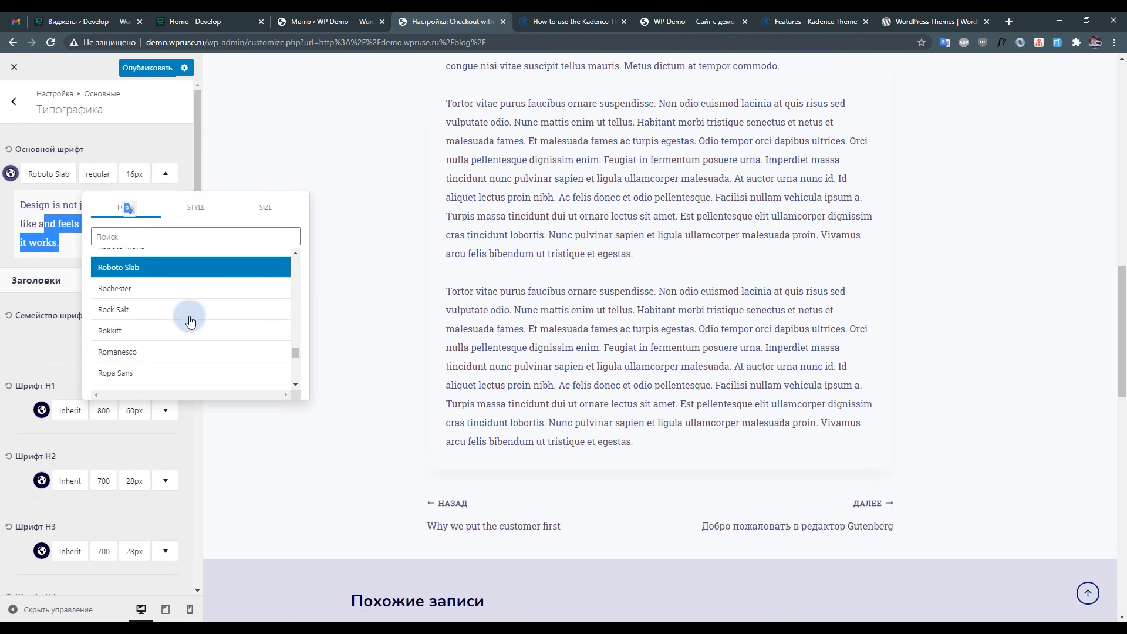
pyautogui.click(201, 213)
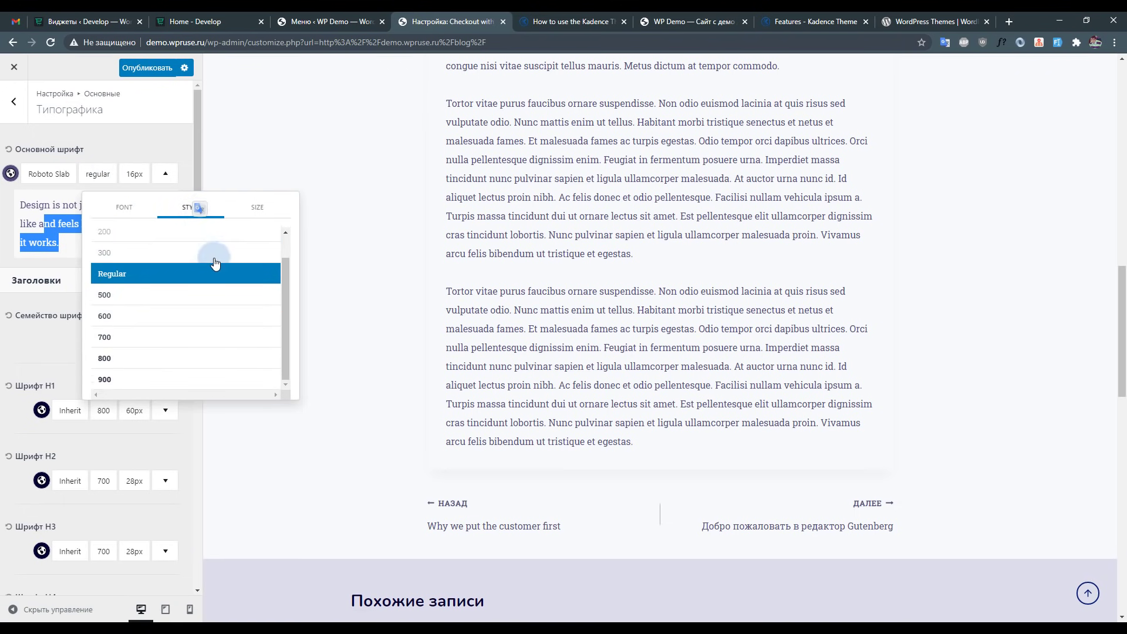
pyautogui.scroll(1, 163, 286)
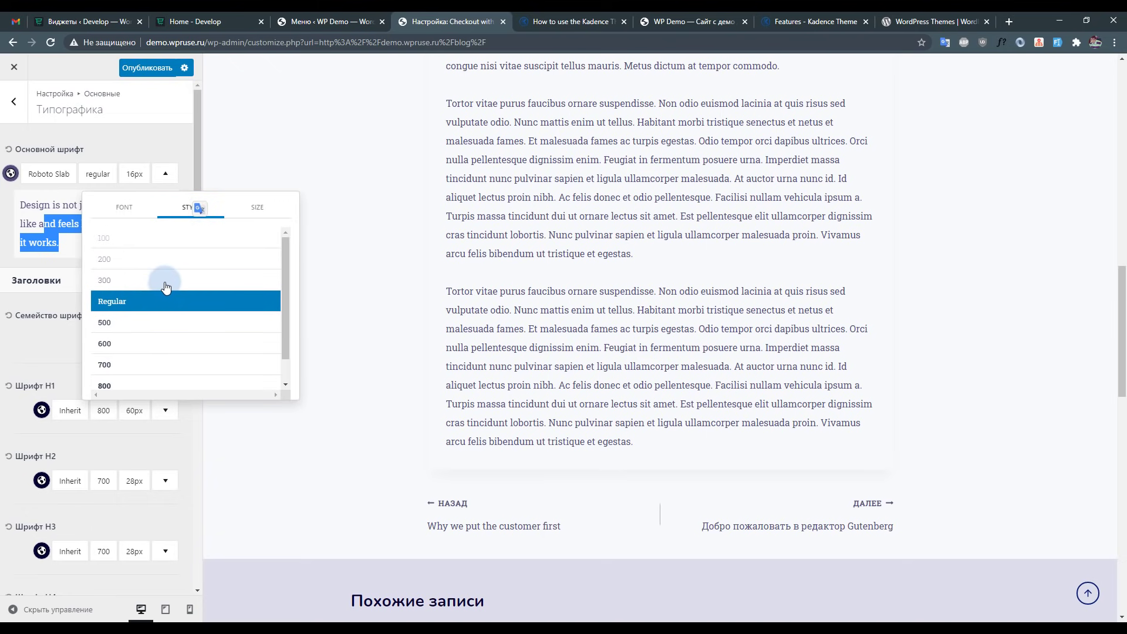
pyautogui.click(167, 280)
pyautogui.click(160, 300)
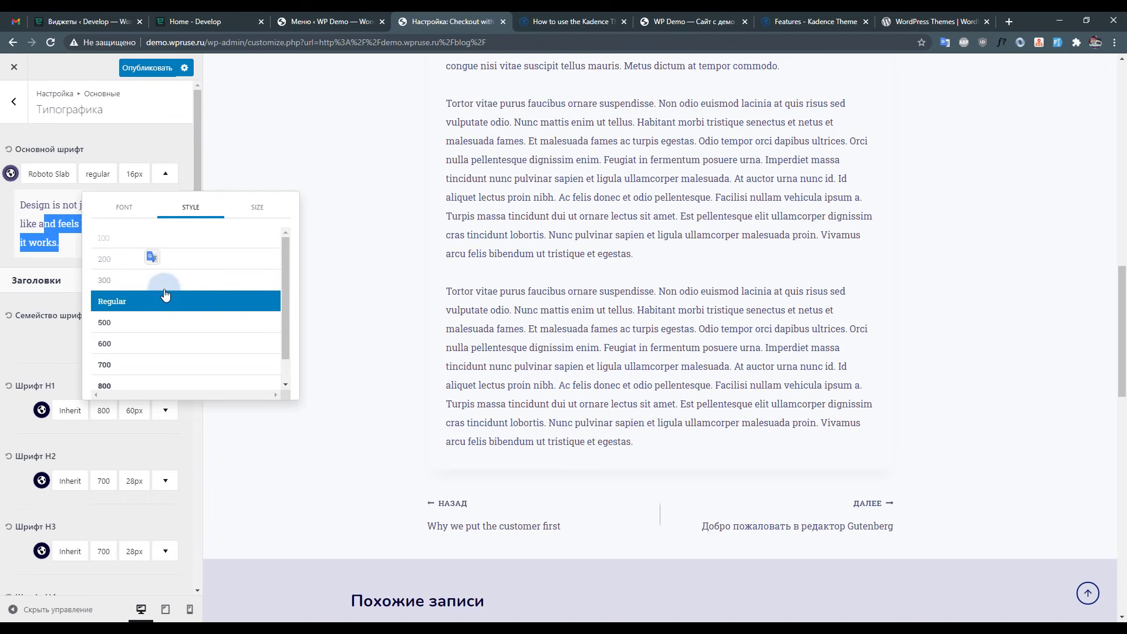
# Set the main font's (Основной шрифт) size to 18 px and its line height to 1.8.
pyautogui.click(252, 206)
pyautogui.click(237, 258)
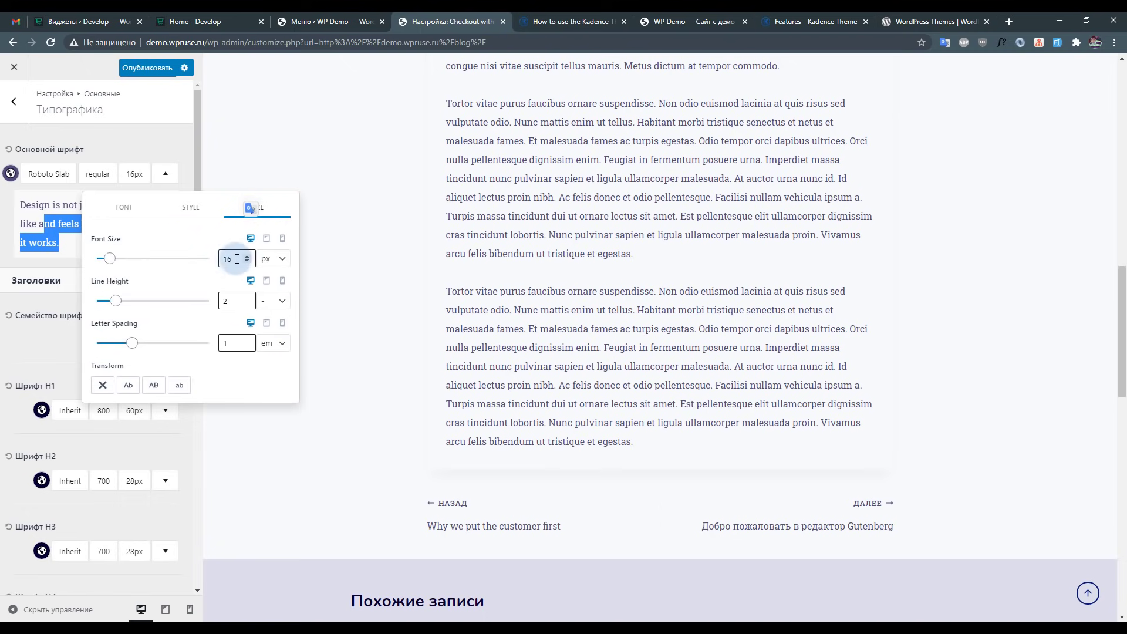
pyautogui.click(247, 256)
pyautogui.click(247, 256)
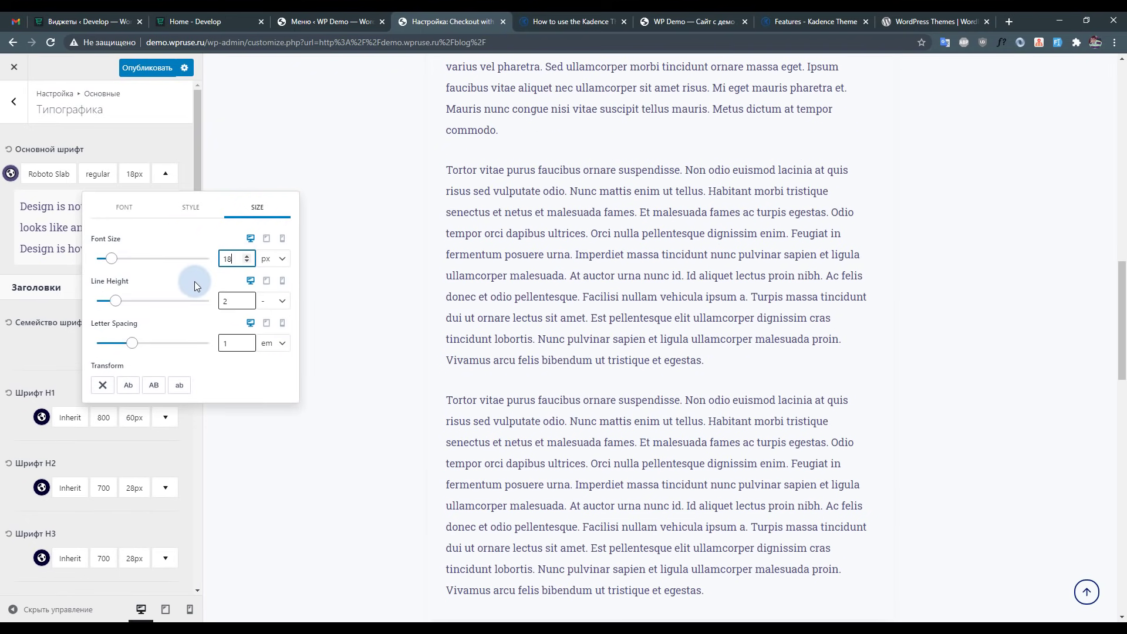
pyautogui.click(130, 302)
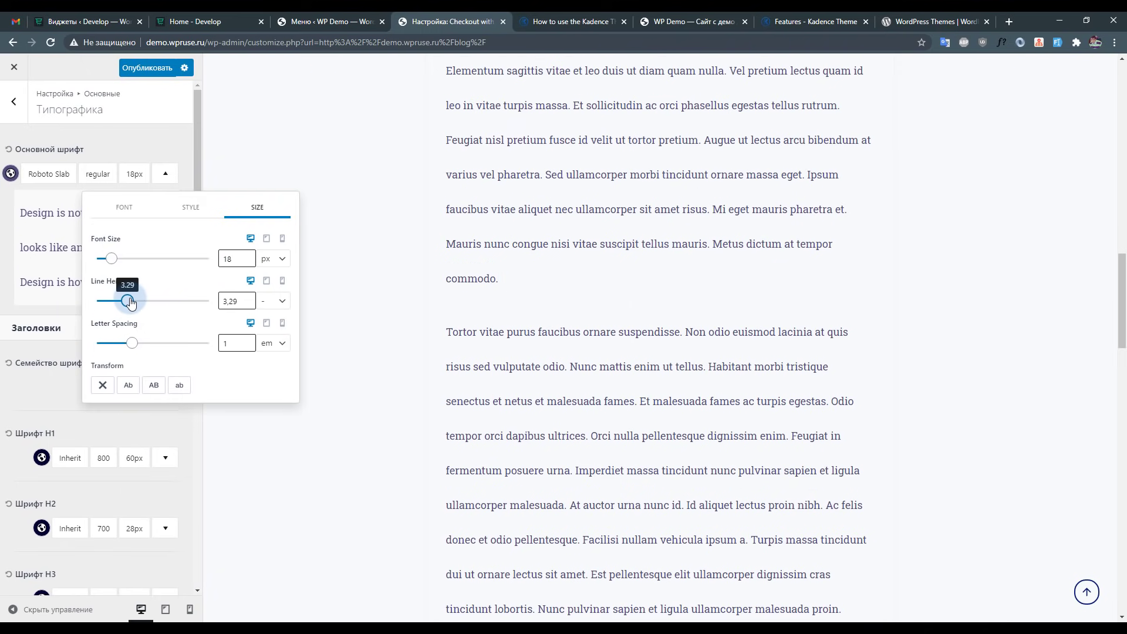
pyautogui.moveTo(130, 301); pyautogui.dragTo(116, 301)
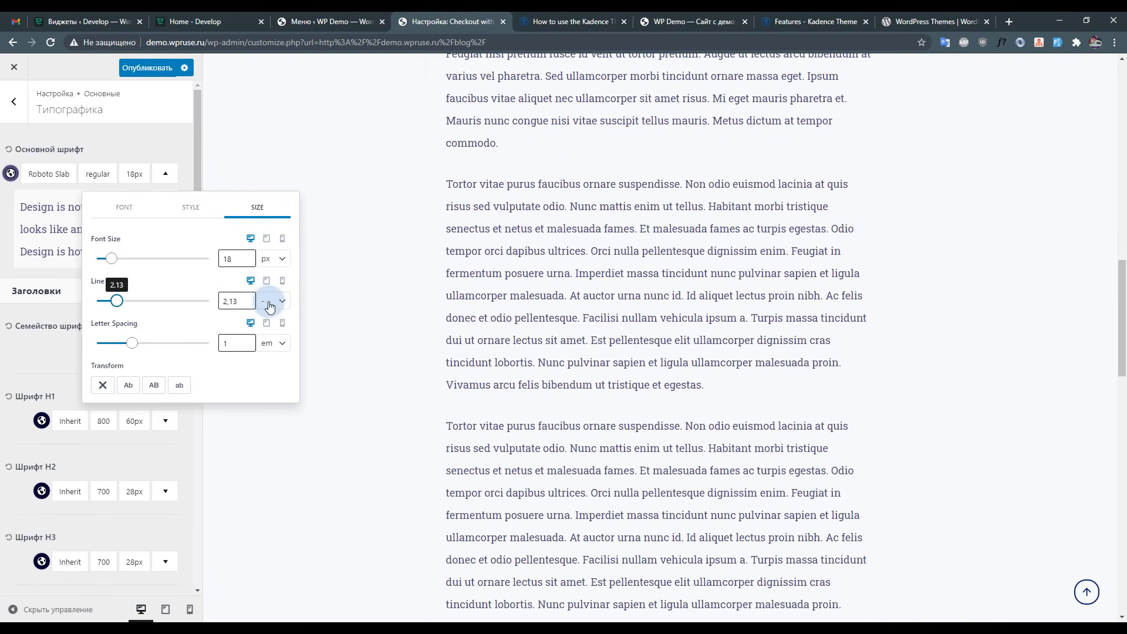
# Try a letter spacing of -0.07 em on the main font and clear the letter spacing value.
pyautogui.moveTo(132, 342); pyautogui.dragTo(123, 343)
pyautogui.click(239, 350)
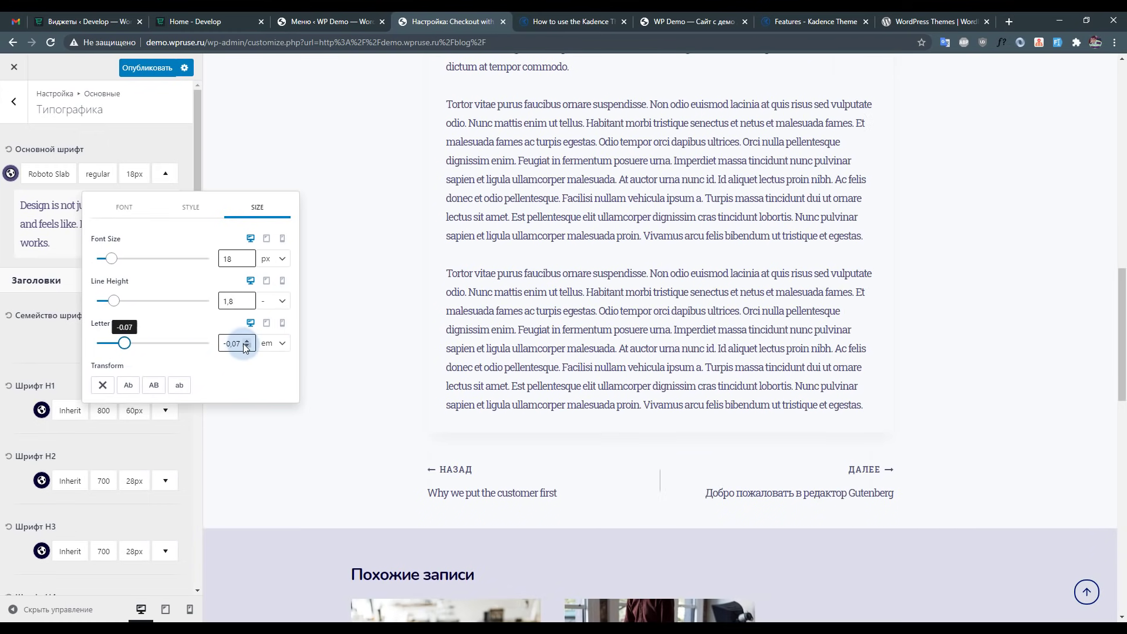
pyautogui.press('BackSpace')
pyautogui.press('BackSpace')
pyautogui.press('BackSpace')
pyautogui.press('BackSpace')
pyautogui.press('BackSpace')
# Try the capitalized text transform (Ab) on the main font, reset the transform and close the font settings.
pyautogui.click(128, 385)
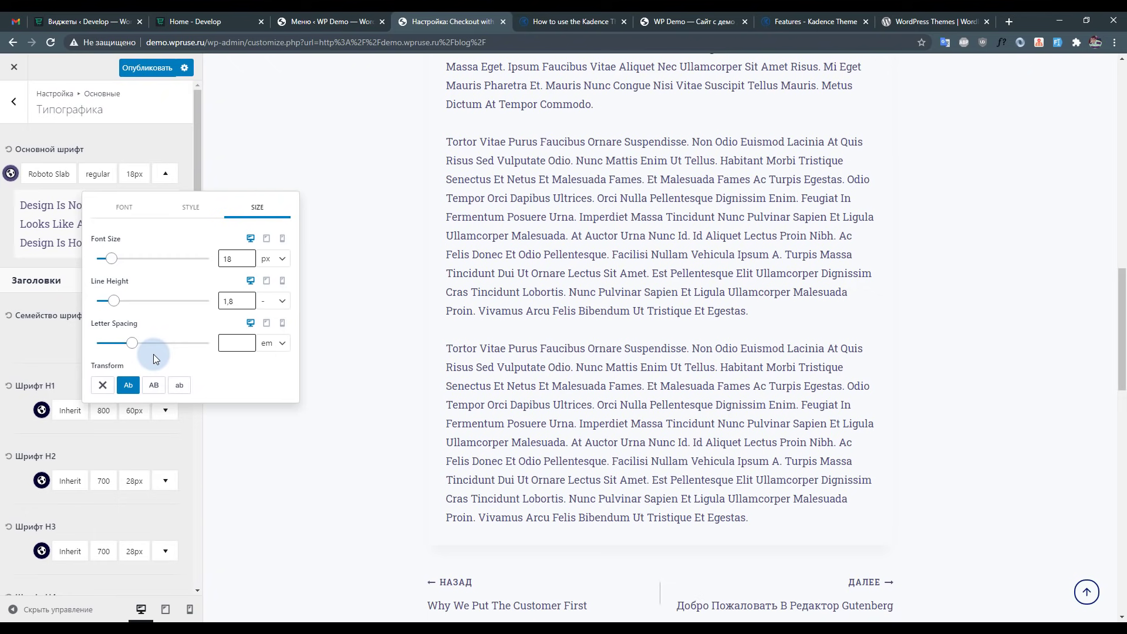
pyautogui.click(102, 385)
pyautogui.click(117, 134)
# Open the scroll-to-top settings (Прокрутка вверх) and review the icon, alignment, offset and visibility options alongside the button in the preview.
pyautogui.click(14, 101)
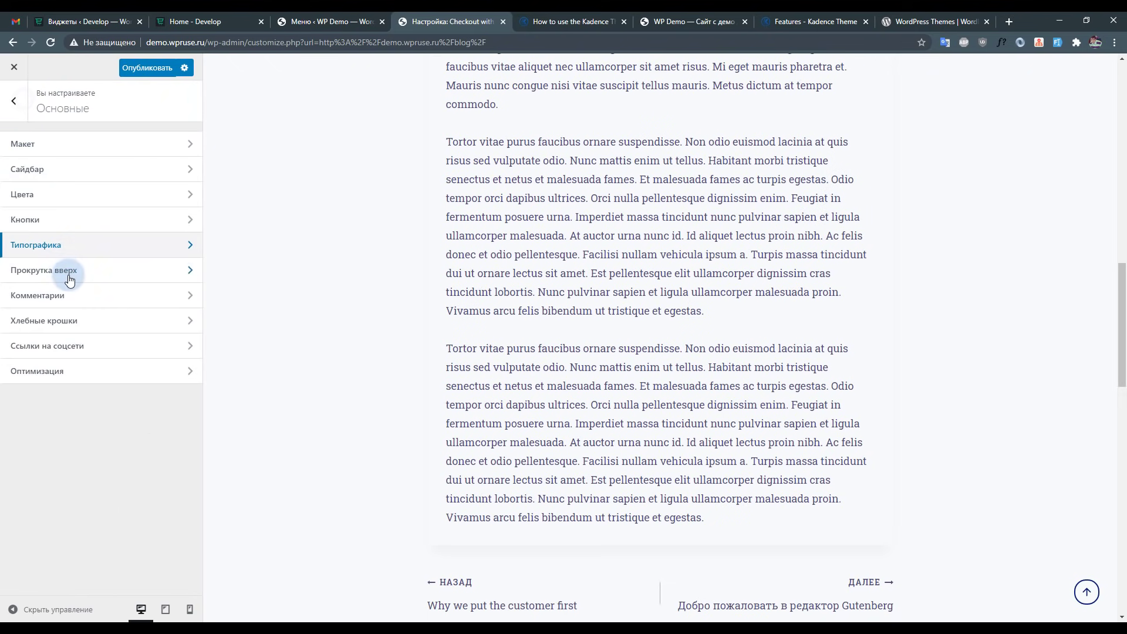
pyautogui.click(69, 271)
pyautogui.scroll(-1, 103, 275)
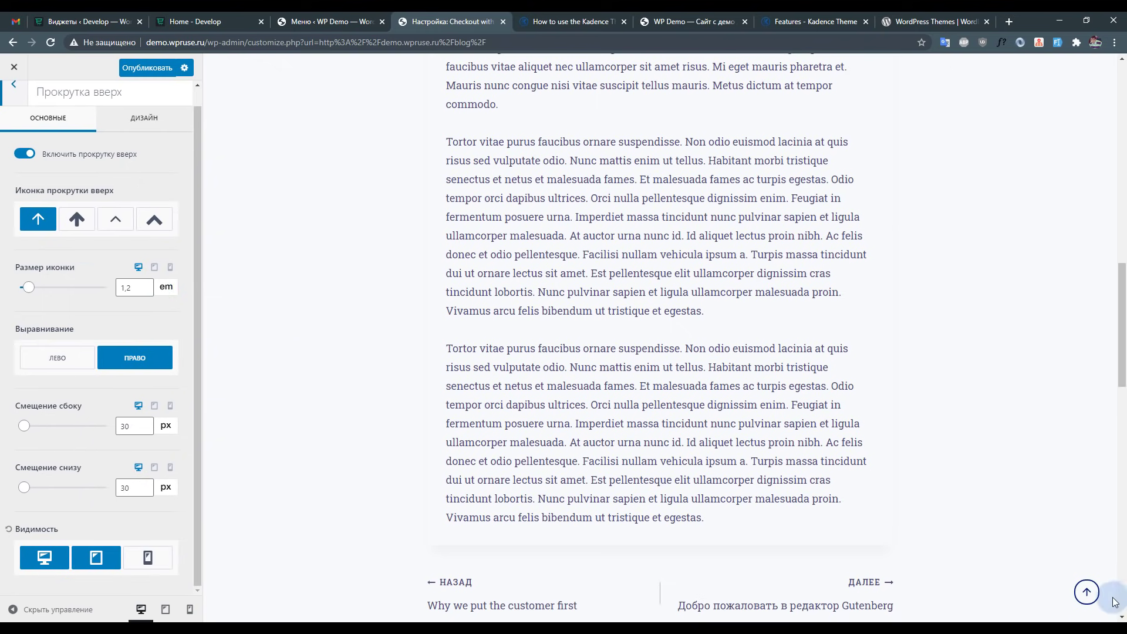
pyautogui.scroll(-5, 246, 423)
pyautogui.scroll(1, 133, 431)
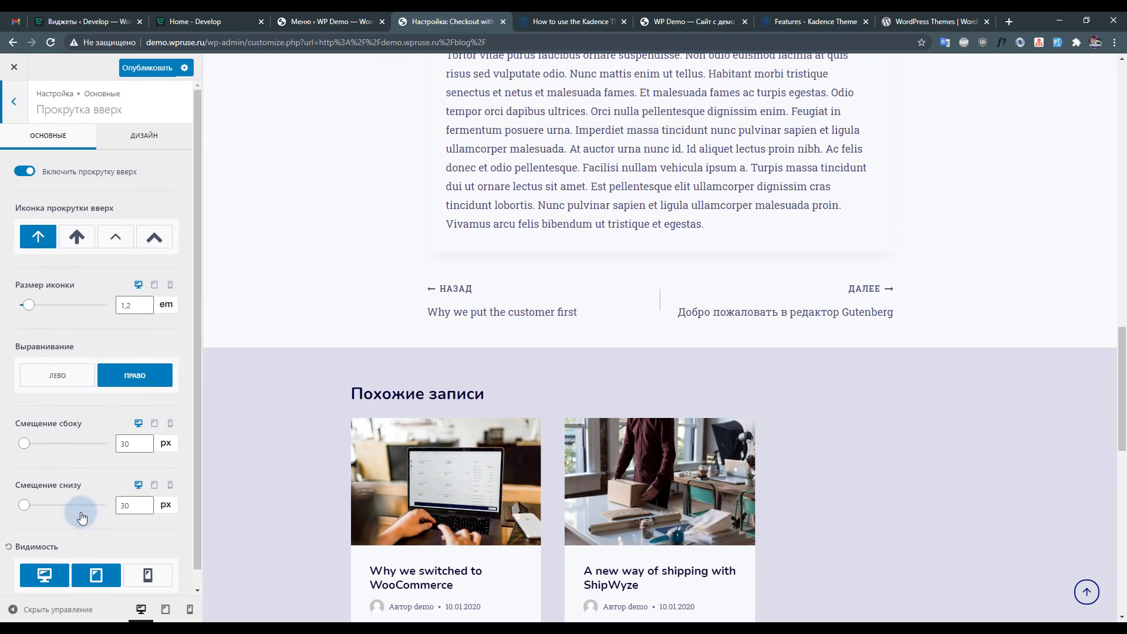
pyautogui.scroll(-1, 101, 531)
pyautogui.scroll(1, 88, 352)
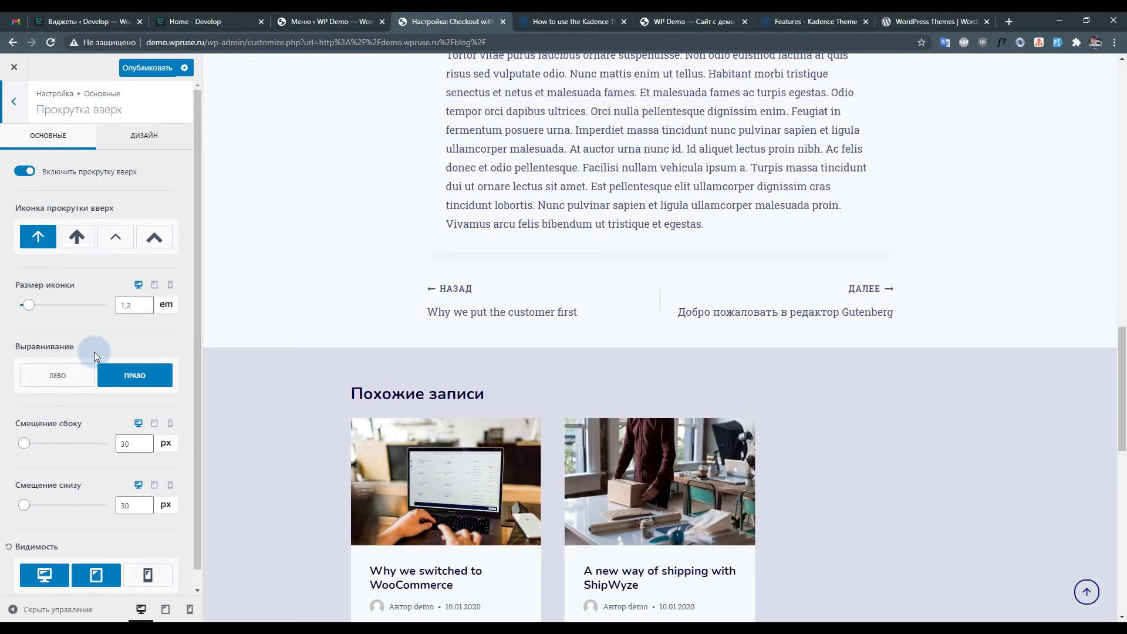
# Compare the scroll-to-top icons, choose the thin chevron and set the icon size to 1.65 em.
pyautogui.click(115, 236)
pyautogui.click(154, 237)
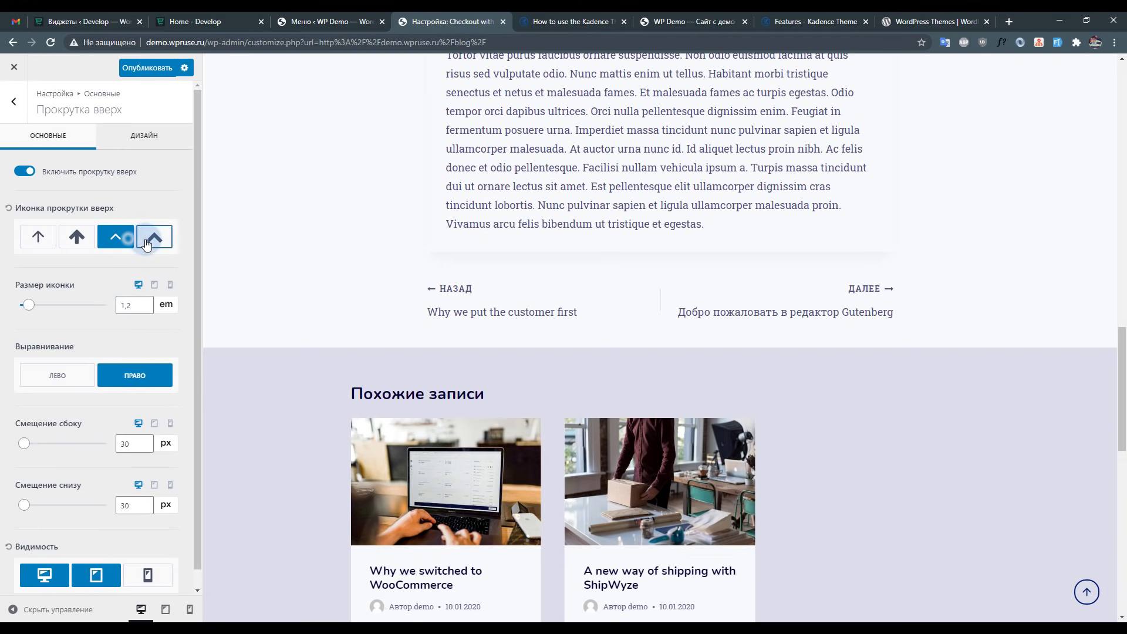
pyautogui.click(77, 236)
pyautogui.click(38, 236)
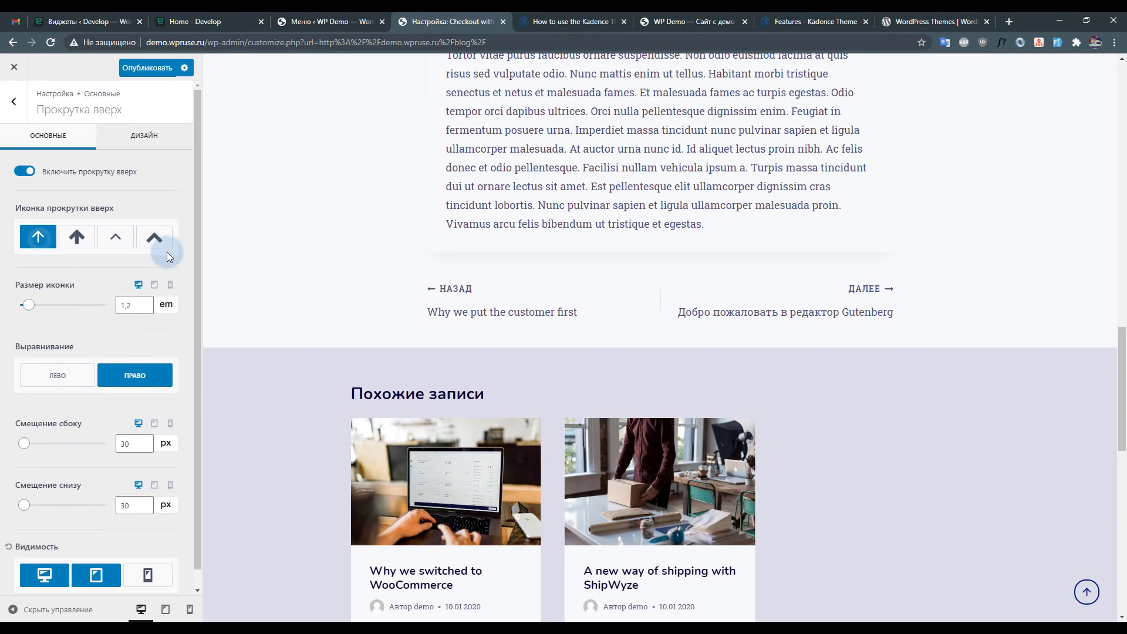
pyautogui.click(115, 236)
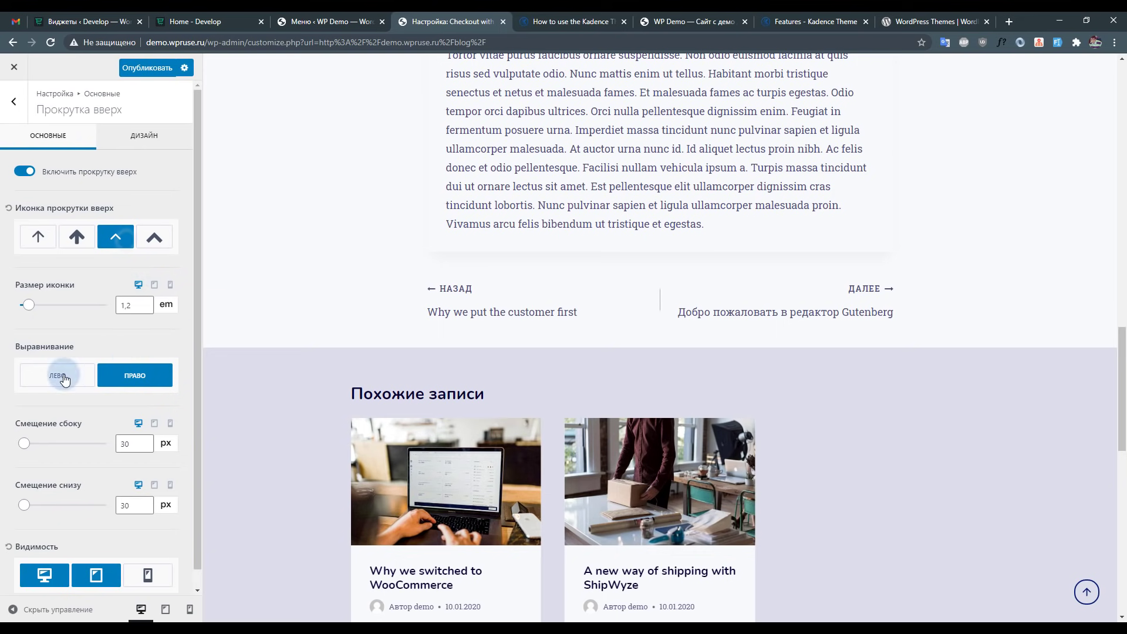
pyautogui.moveTo(31, 303)
pyautogui.mouseDown()
pyautogui.moveTo(71, 303)
pyautogui.moveTo(18, 305)
pyautogui.moveTo(30, 305)
pyautogui.mouseUp()
# Try the filled style (Заполнение) for the scroll-to-top button in its design settings and restore the outline style (Контур).
pyautogui.click(123, 135)
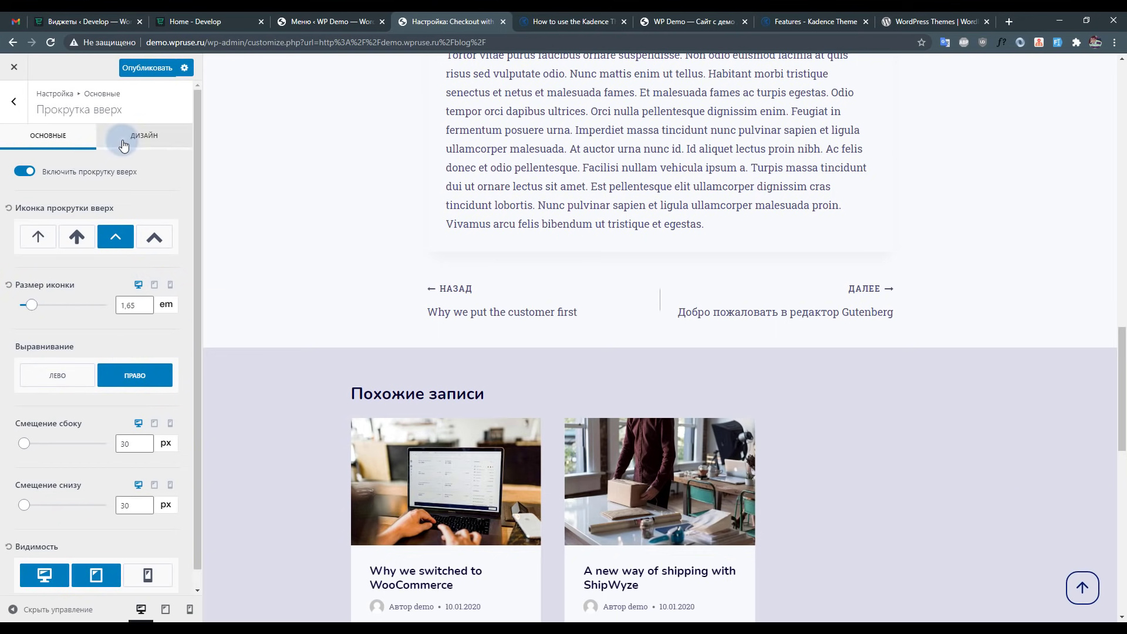
pyautogui.click(81, 200)
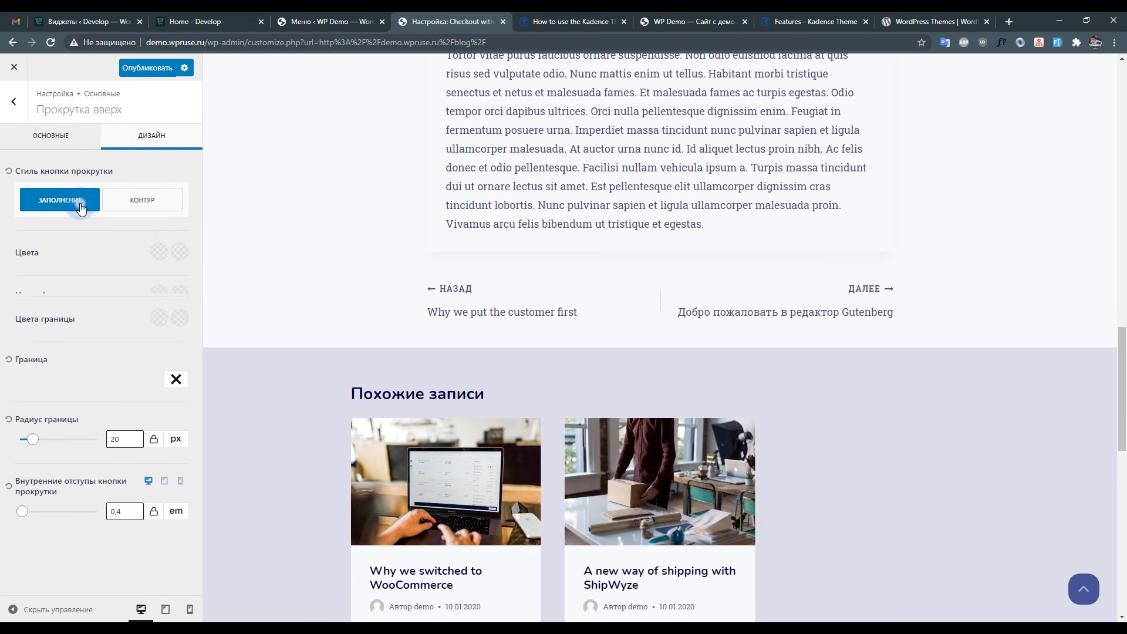
pyautogui.click(124, 207)
# Try the device options for the scroll-to-top button's visibility (Видимость) and leave only desktop enabled.
pyautogui.click(50, 136)
pyautogui.scroll(-1, 98, 332)
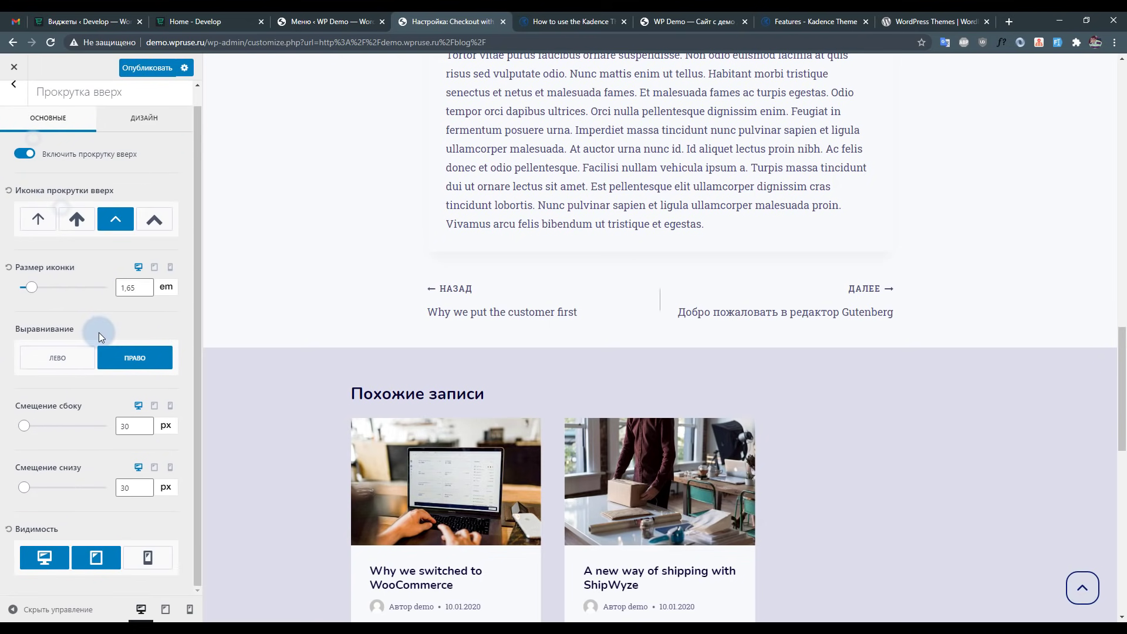
pyautogui.click(113, 560)
pyautogui.click(112, 564)
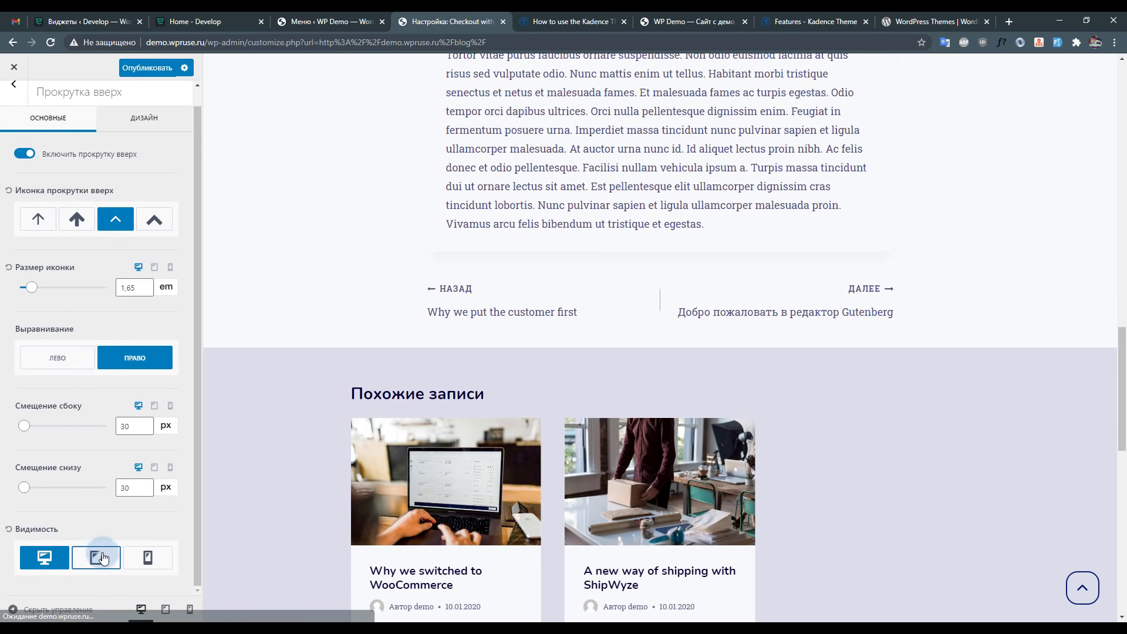
pyautogui.click(50, 562)
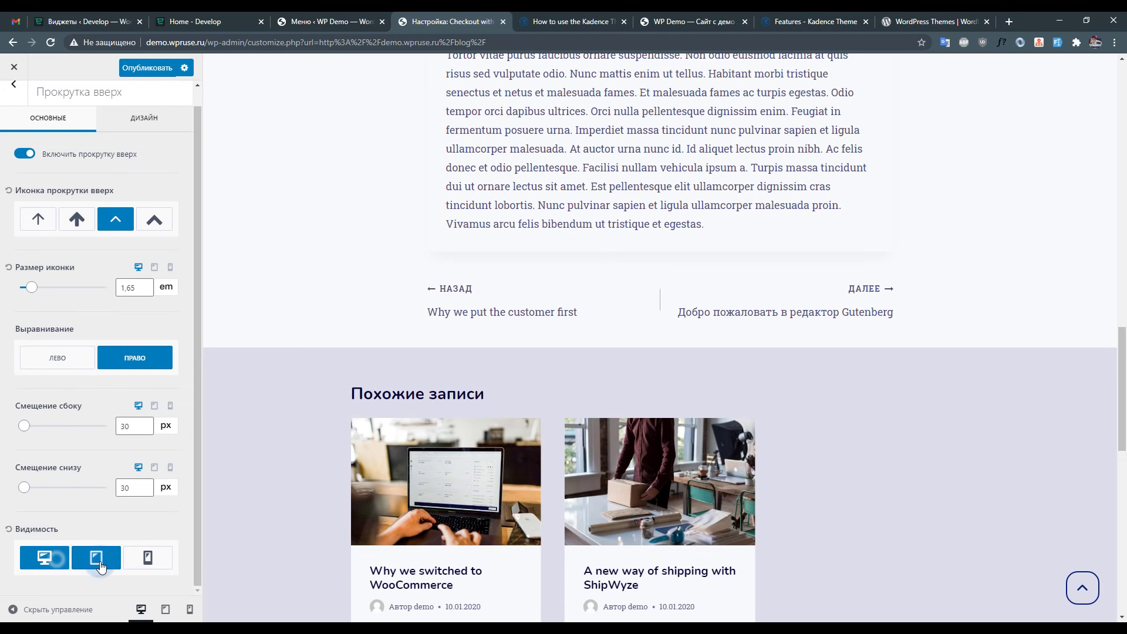
pyautogui.click(146, 561)
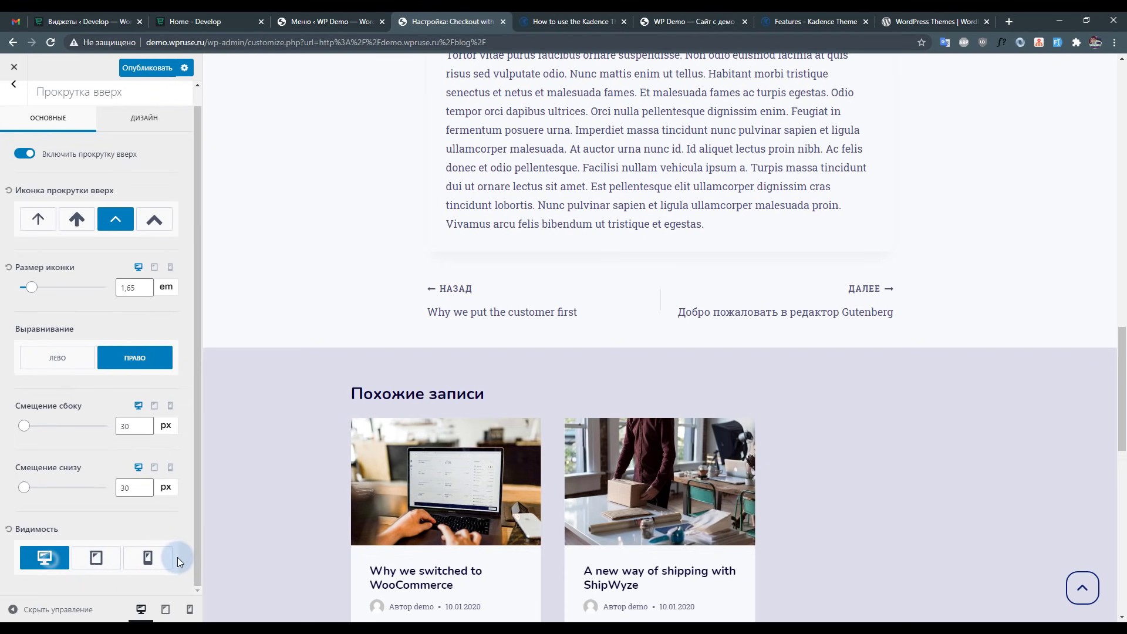
pyautogui.click(94, 558)
pyautogui.click(150, 563)
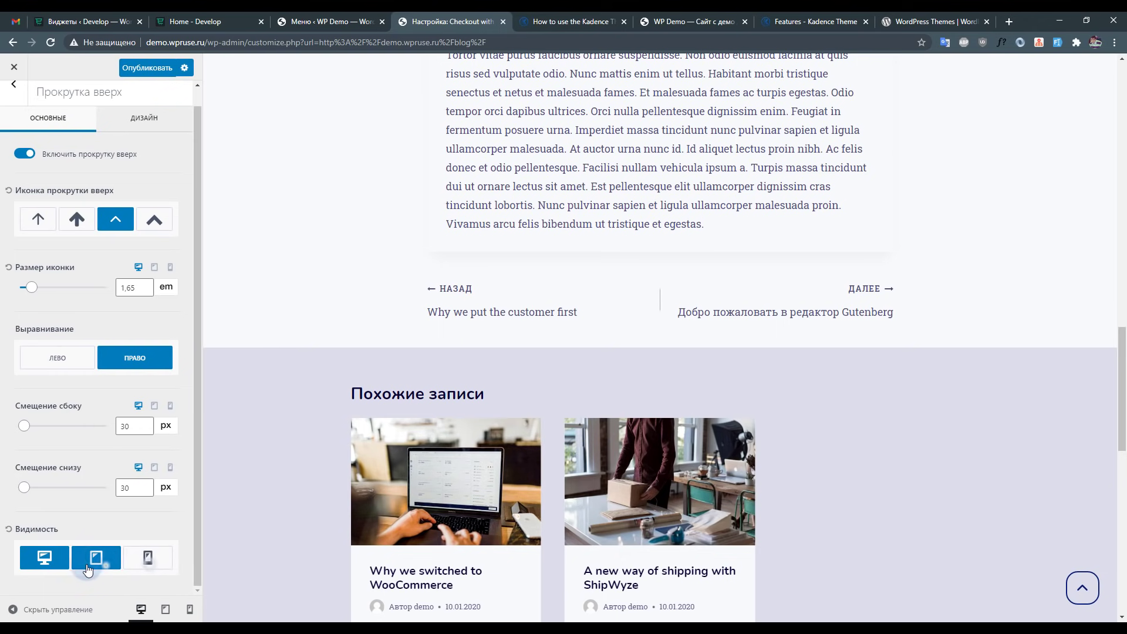
pyautogui.click(112, 555)
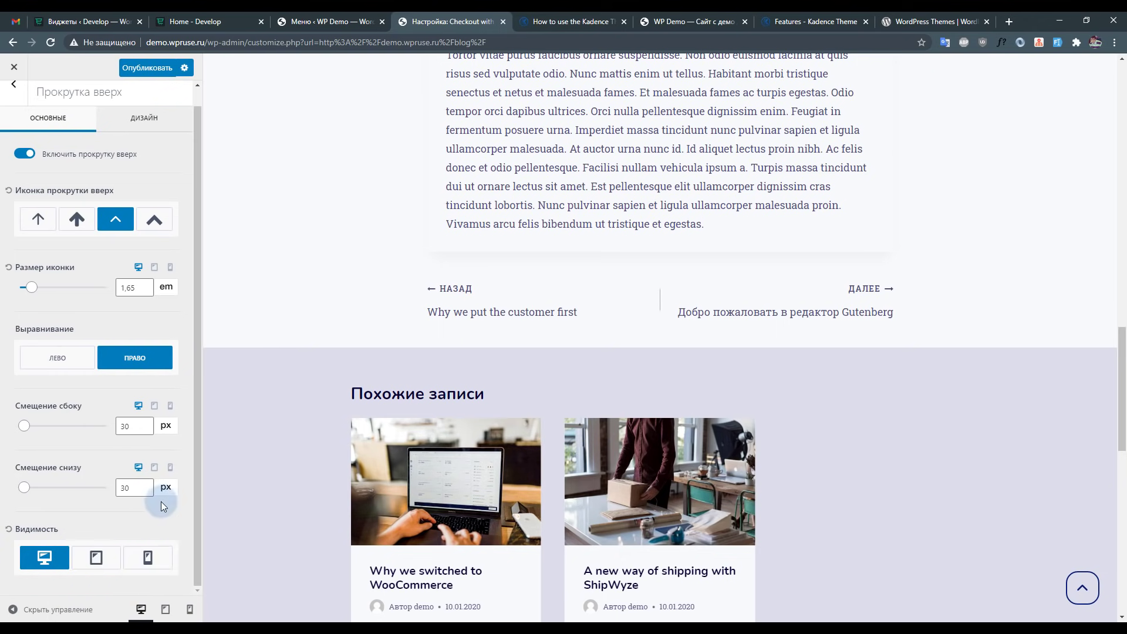
# Enable the scroll-to-top button for tablets and check the page in the tablet and mobile previews.
pyautogui.click(170, 610)
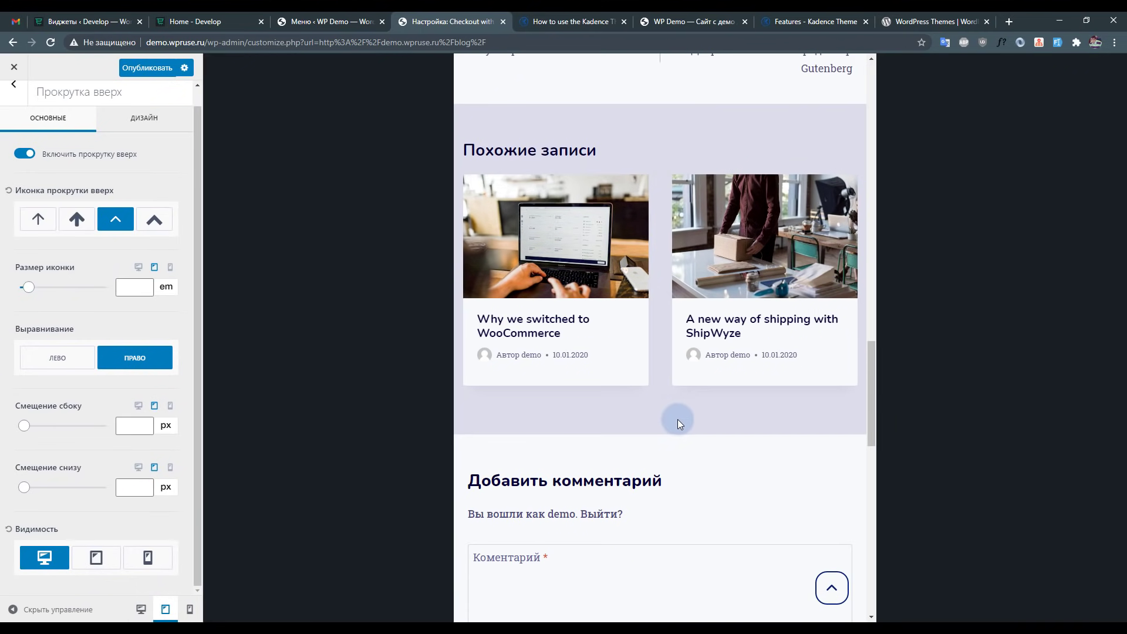
pyautogui.click(96, 558)
pyautogui.click(189, 610)
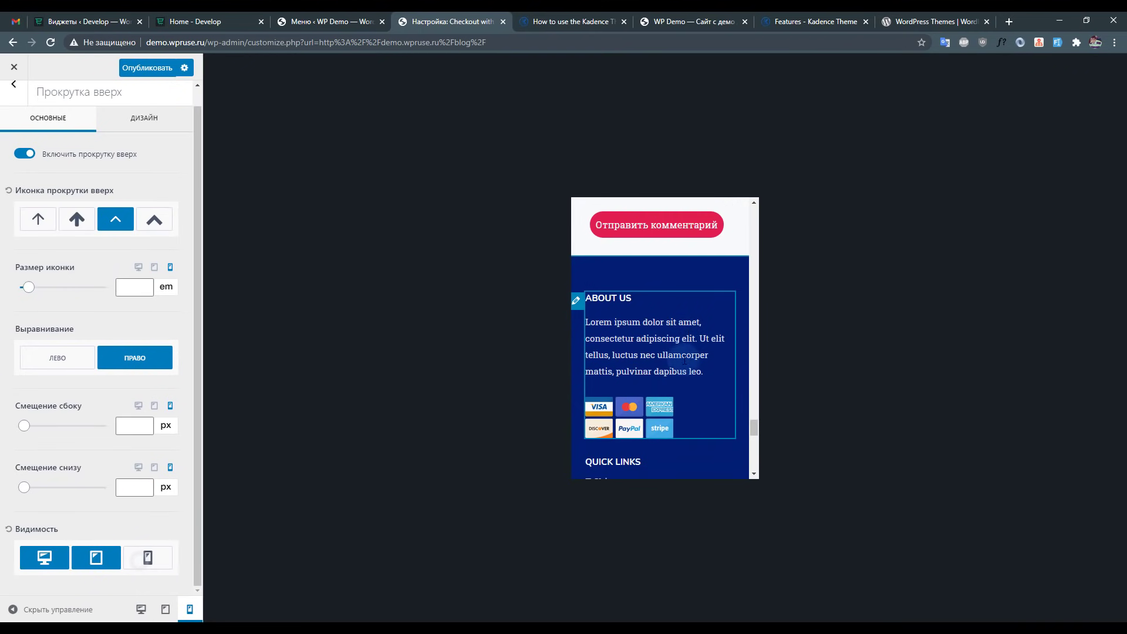
pyautogui.scroll(1, 68, 170)
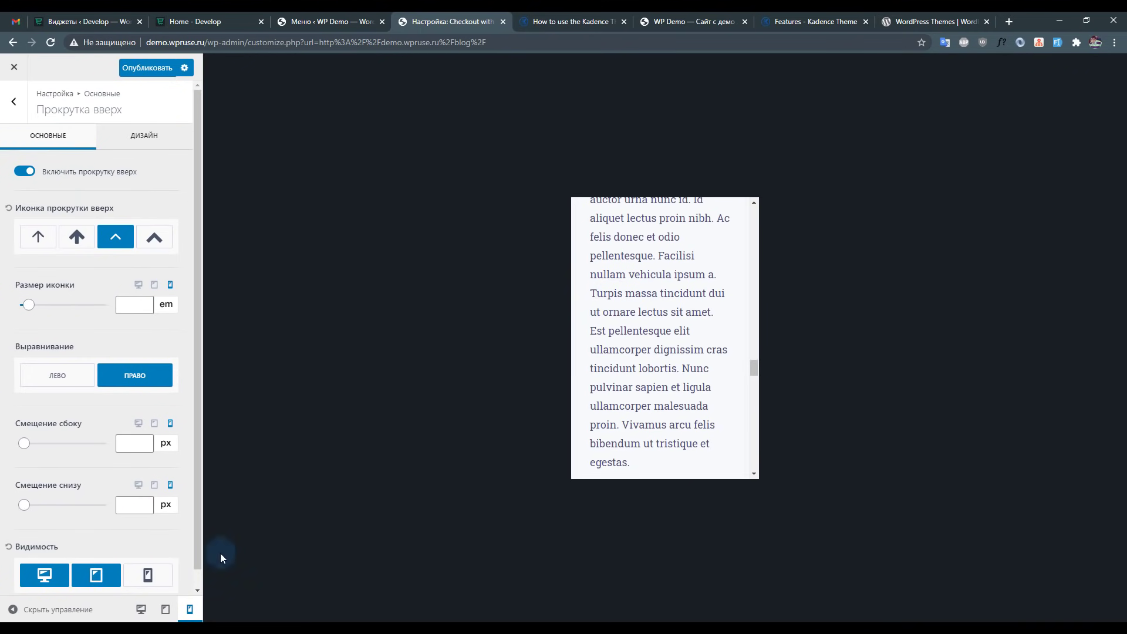
# Return to the desktop preview and publish the customizer changes.
pyautogui.click(141, 610)
pyautogui.scroll(10, 392, 352)
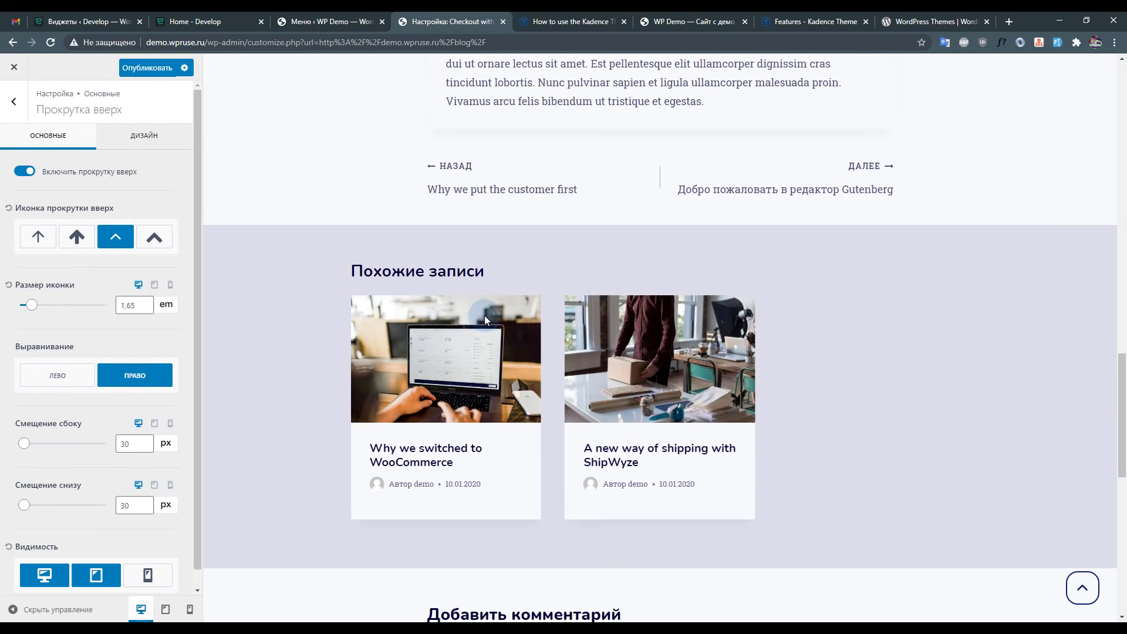
pyautogui.click(145, 75)
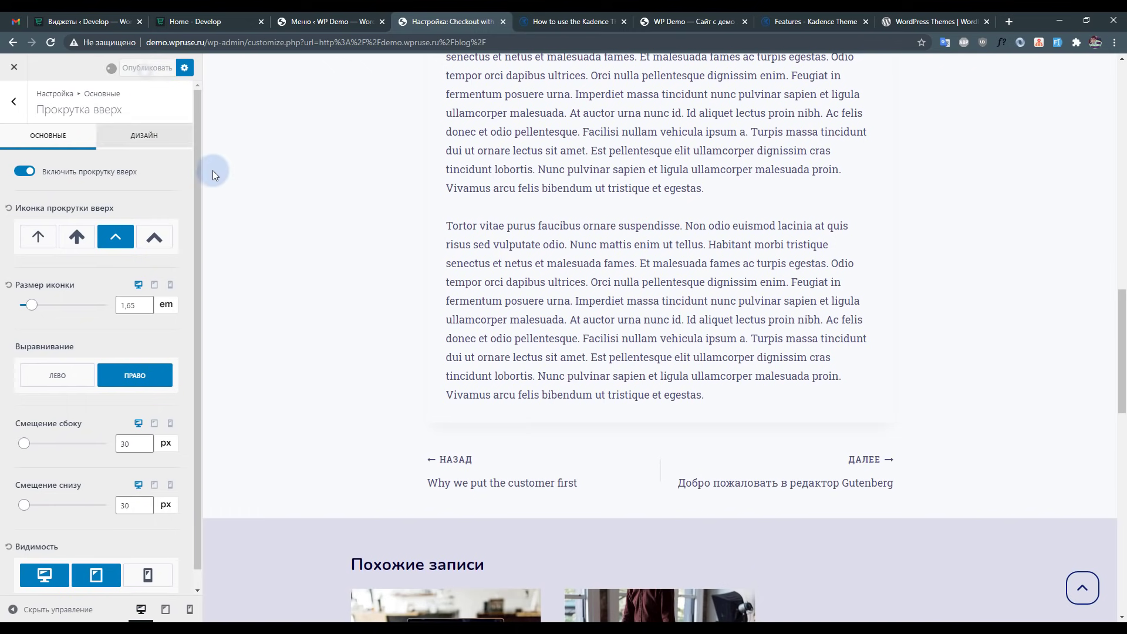
# In the comments settings (Комментарии), enable moving the form above the comment list and removing the Site field.
pyautogui.click(27, 103)
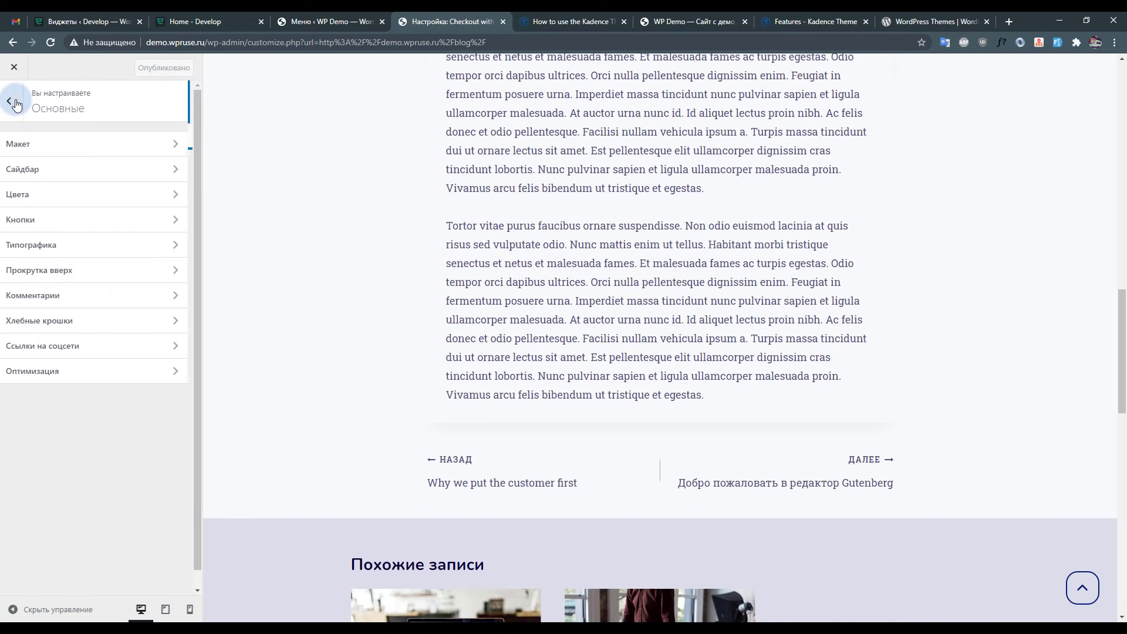
pyautogui.click(79, 302)
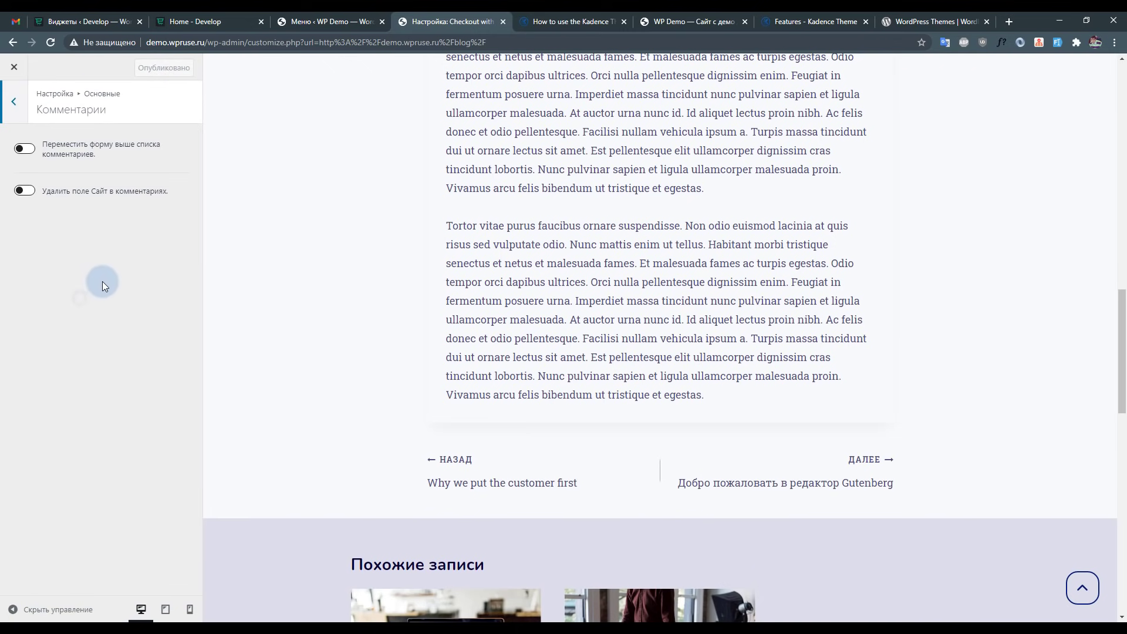
pyautogui.scroll(-10, 378, 262)
pyautogui.click(106, 149)
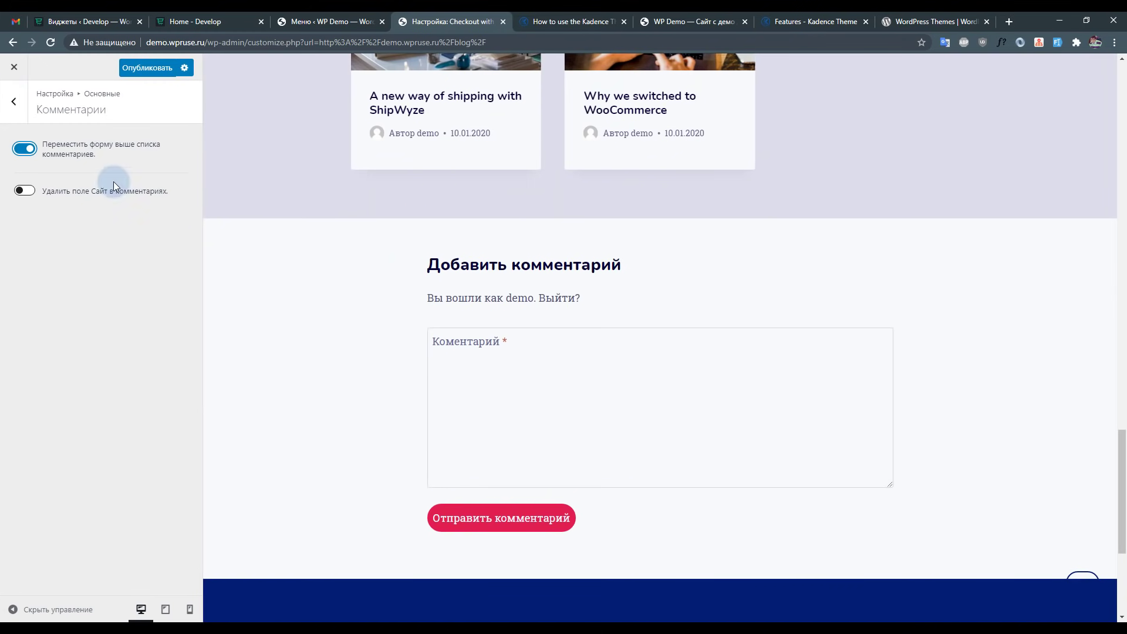
pyautogui.click(27, 189)
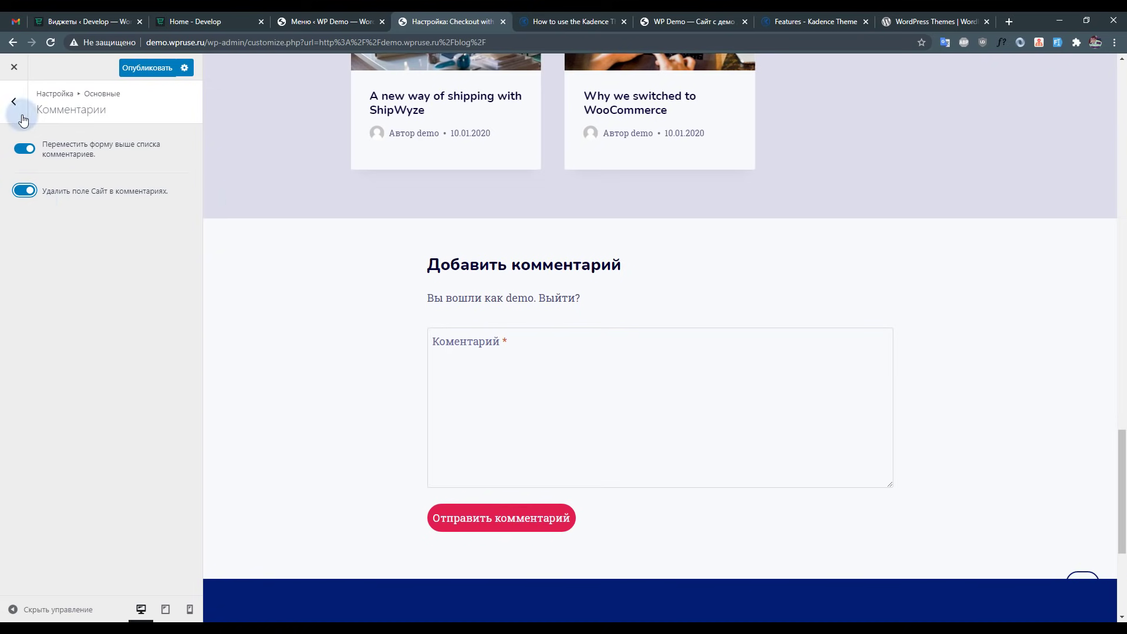
# In the breadcrumb settings (Хлебные крошки), enable the icon for the home page and set the navigation source to RankMath.
pyautogui.click(13, 101)
pyautogui.click(70, 306)
pyautogui.scroll(5, 411, 258)
pyautogui.scroll(15, 496, 246)
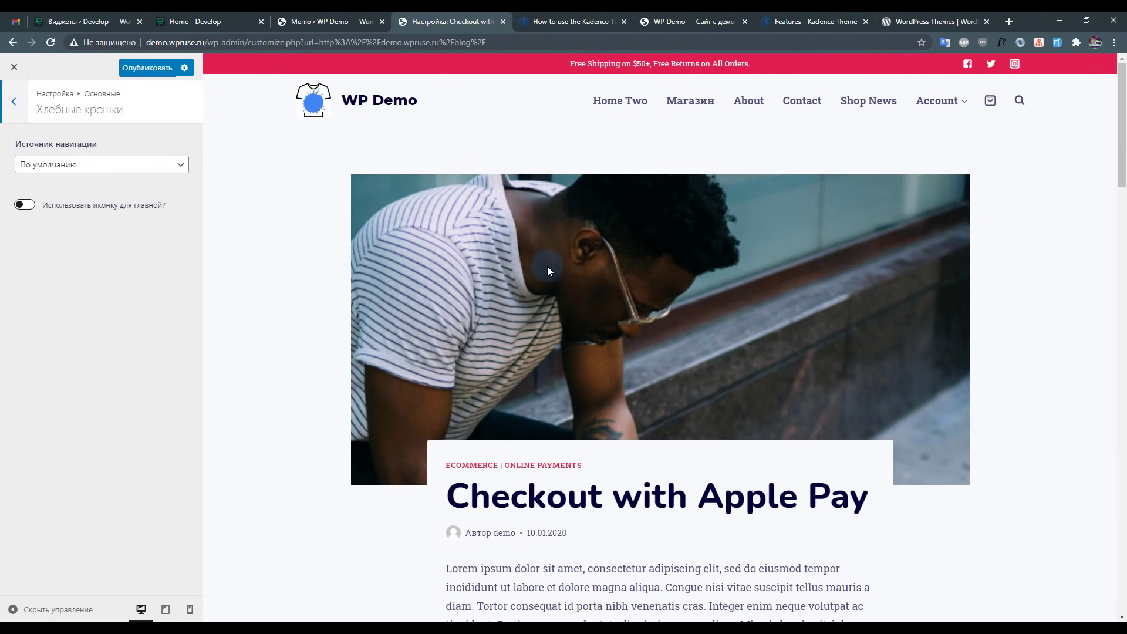
pyautogui.scroll(-3, 547, 270)
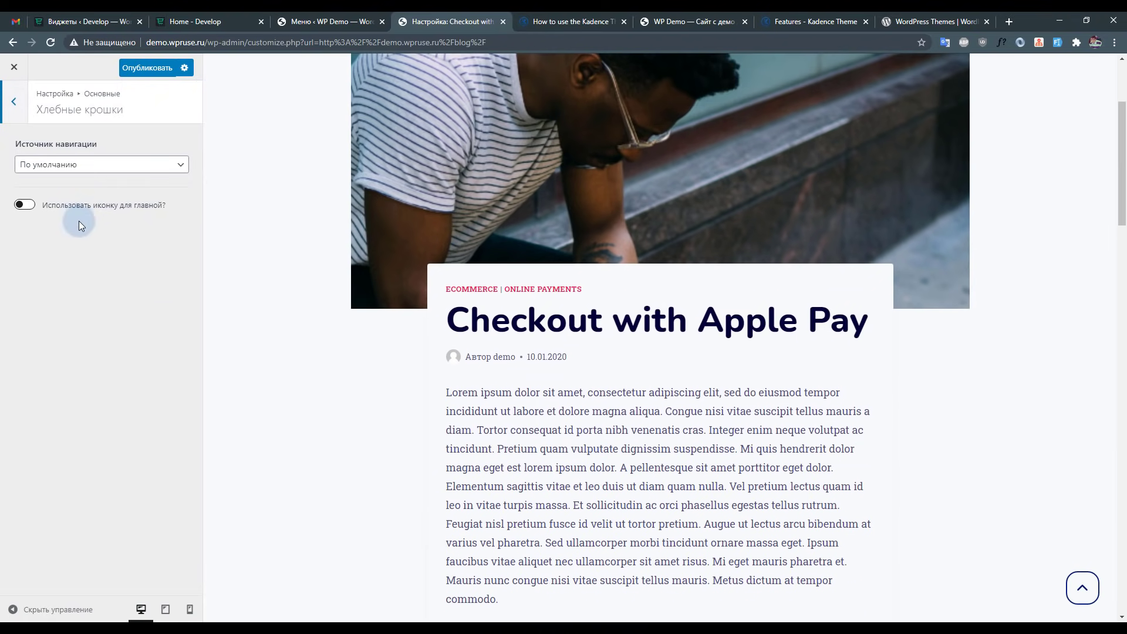
pyautogui.click(38, 210)
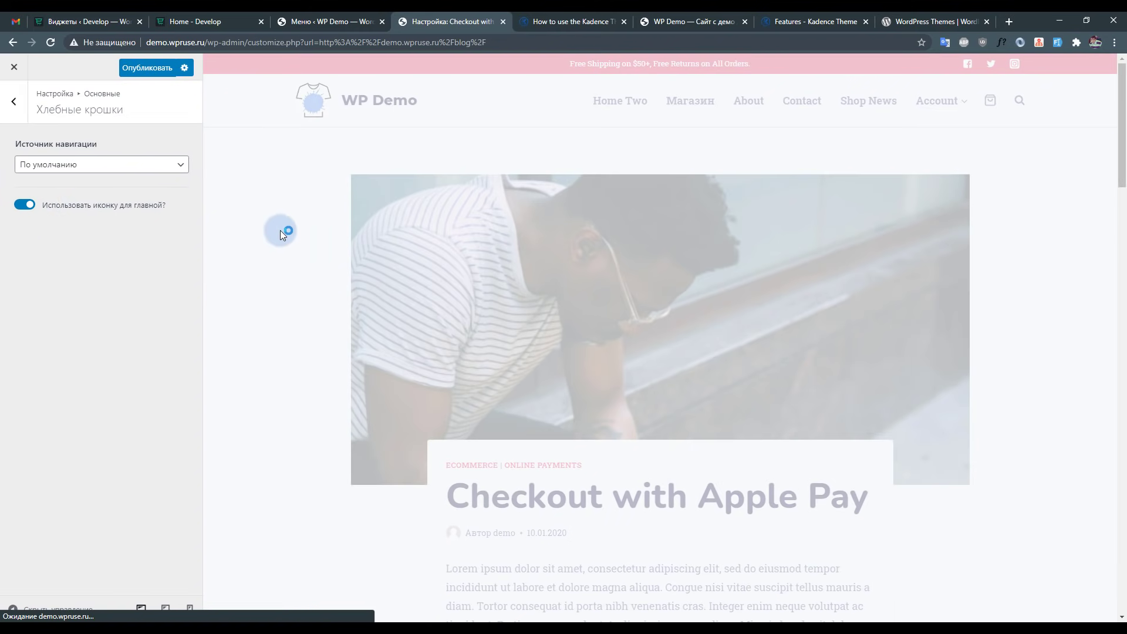
pyautogui.click(120, 165)
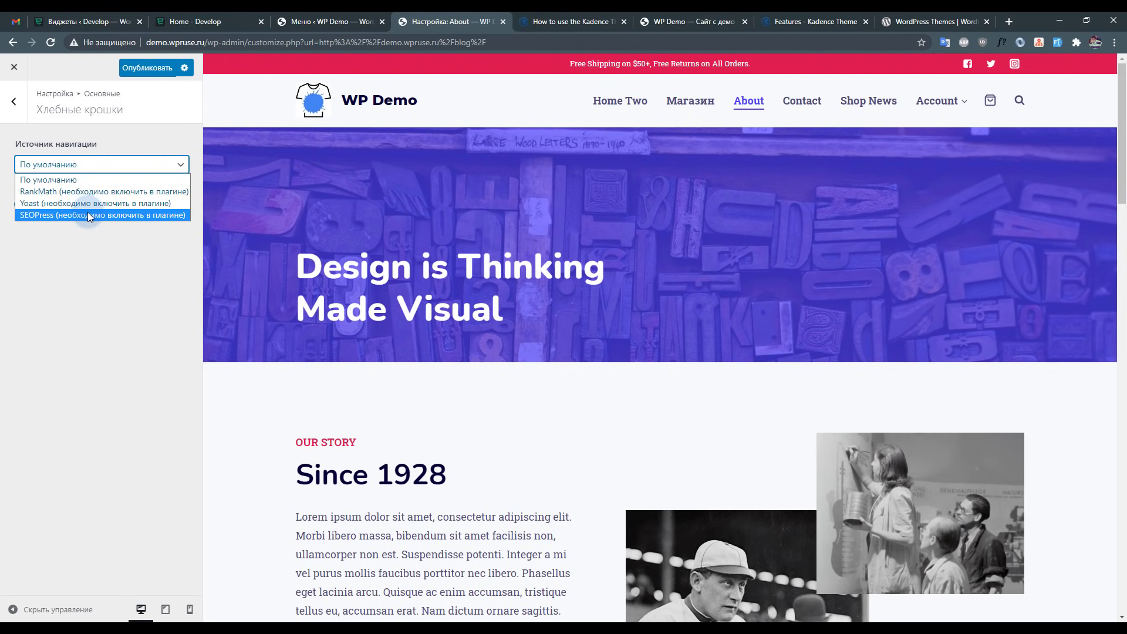
pyautogui.click(97, 191)
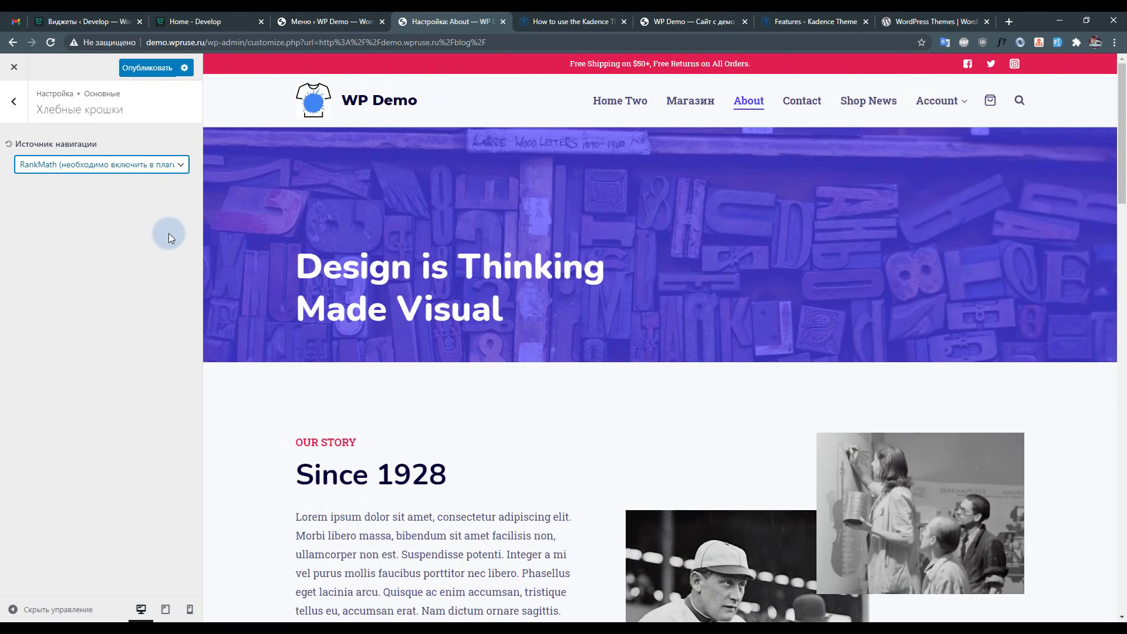
# Set the breadcrumb navigation source to По умолчанию and turn off the home icon (Использовать иконку для главной).
pyautogui.scroll(-4, 387, 269)
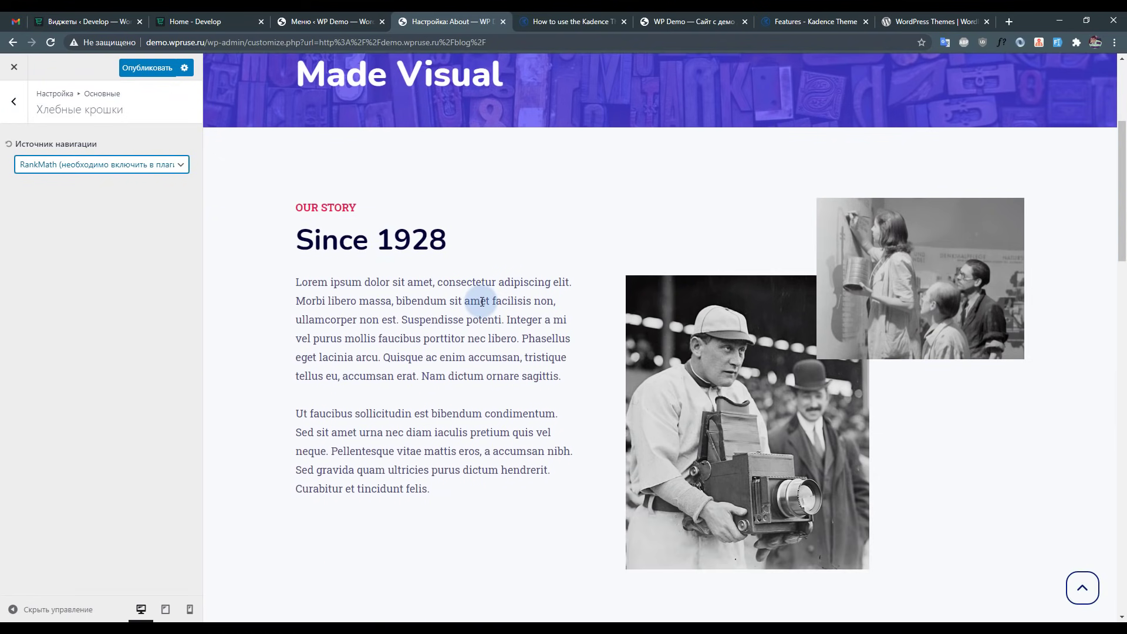
pyautogui.scroll(-4, 481, 301)
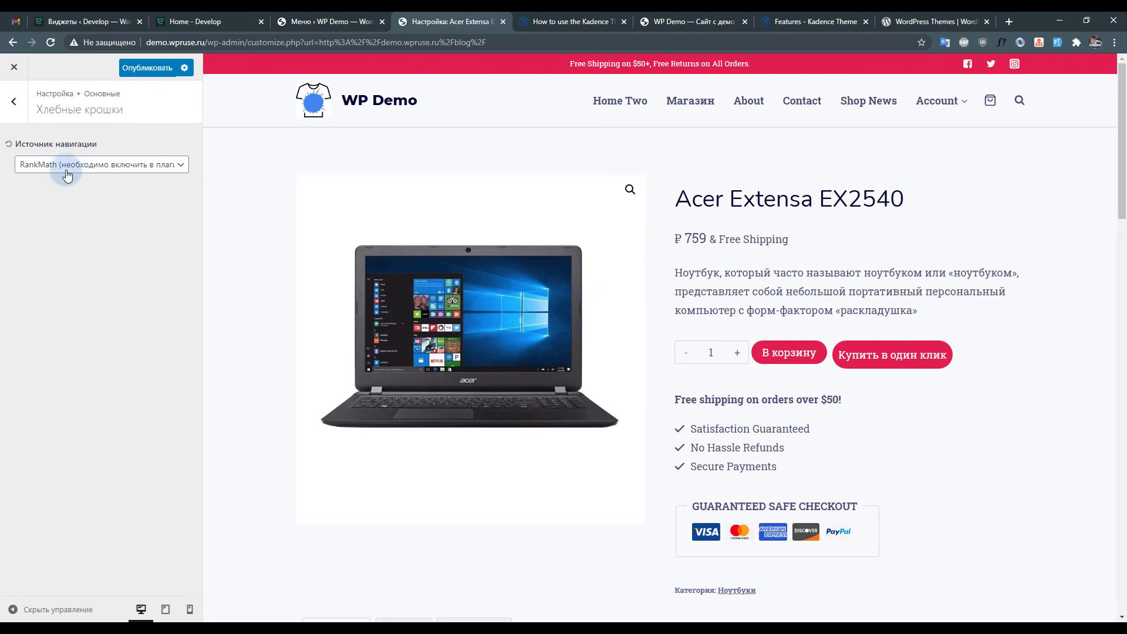
pyautogui.click(65, 165)
pyautogui.click(31, 164)
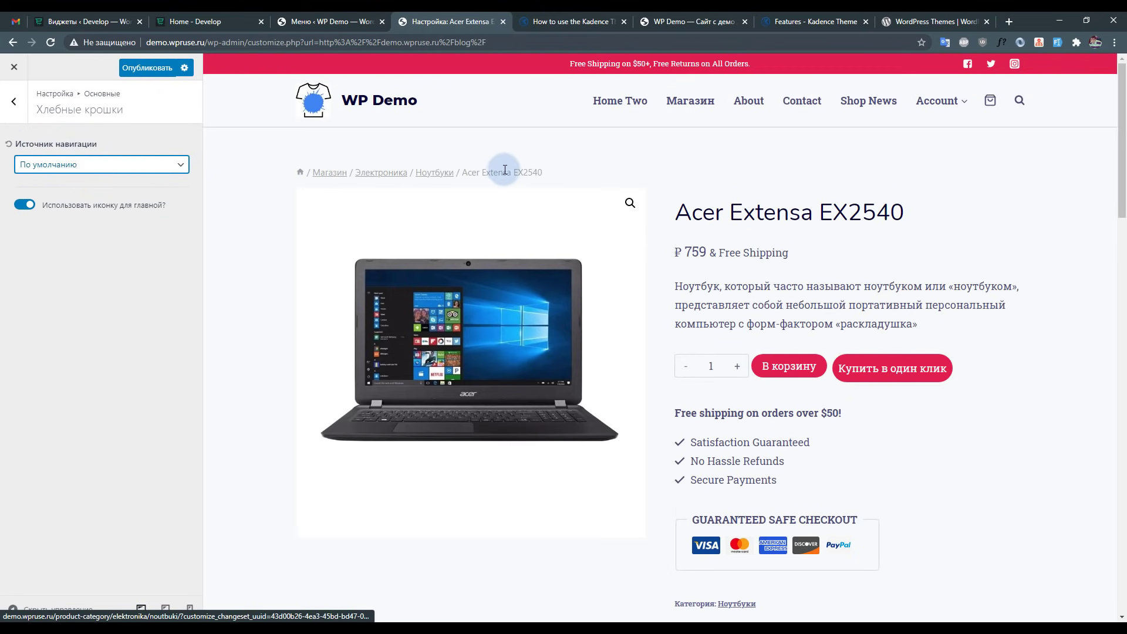
pyautogui.click(26, 205)
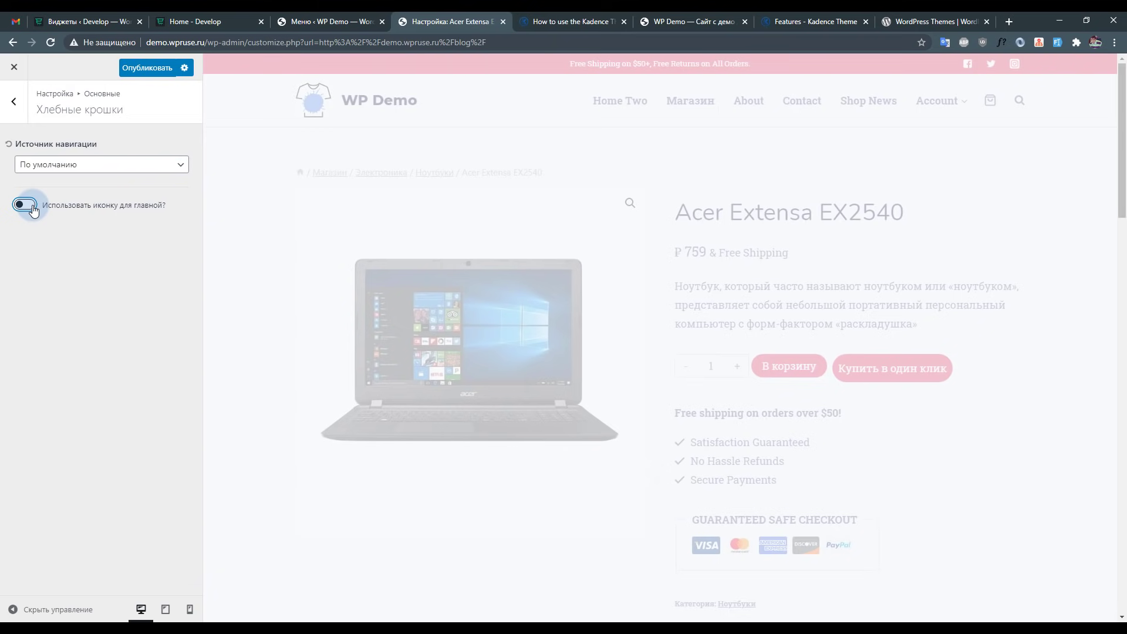
pyautogui.click(14, 101)
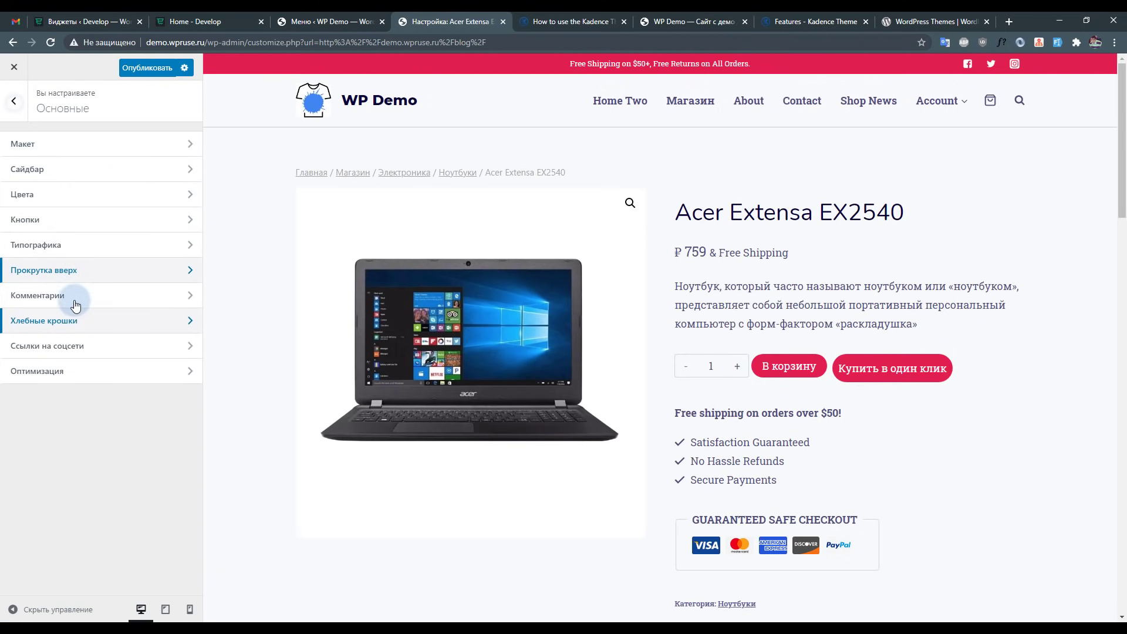
# In the social links settings (Ссылки на соцсети), enter # as the VK link and look through the remaining network fields.
pyautogui.click(75, 348)
pyautogui.scroll(-4, 91, 207)
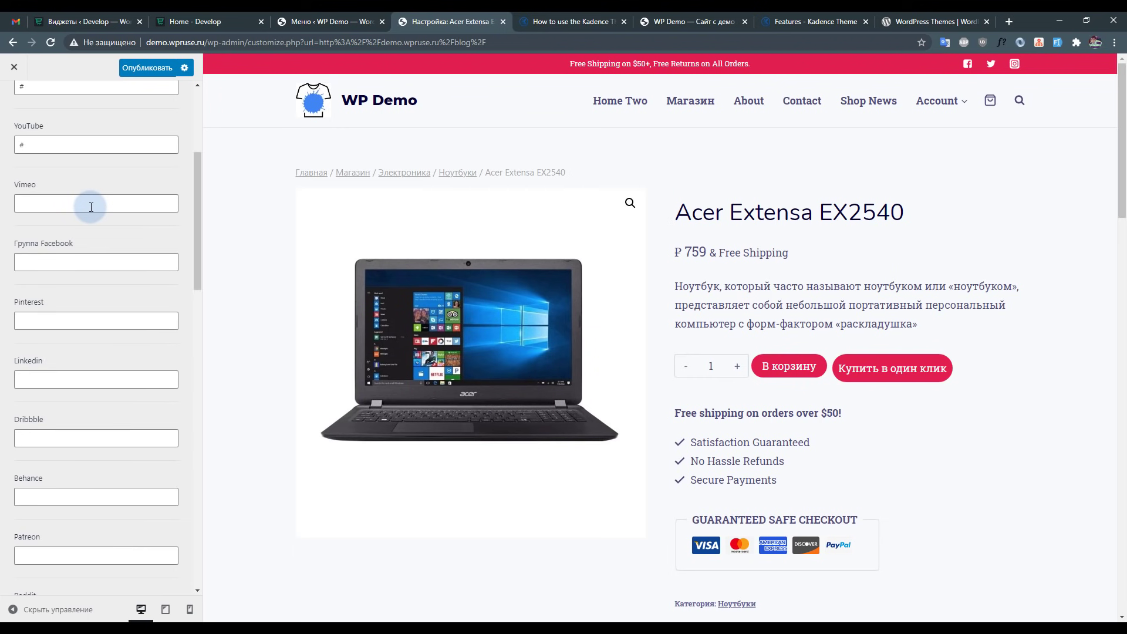
pyautogui.scroll(-10, 91, 206)
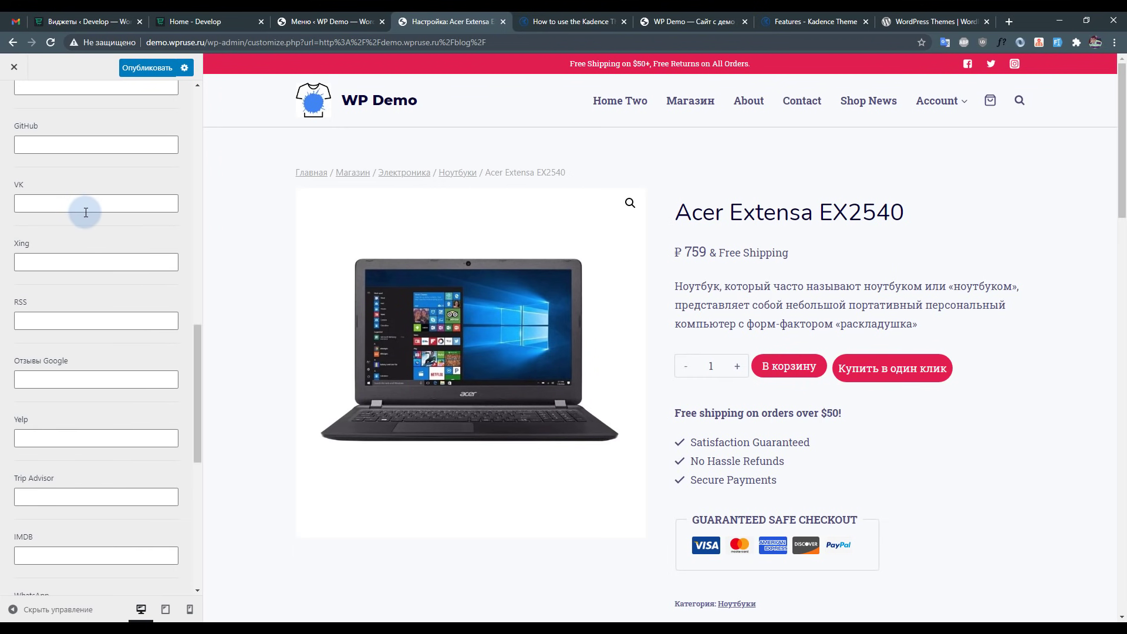
pyautogui.click(86, 213)
pyautogui.write('#')
pyautogui.scroll(-5, 81, 332)
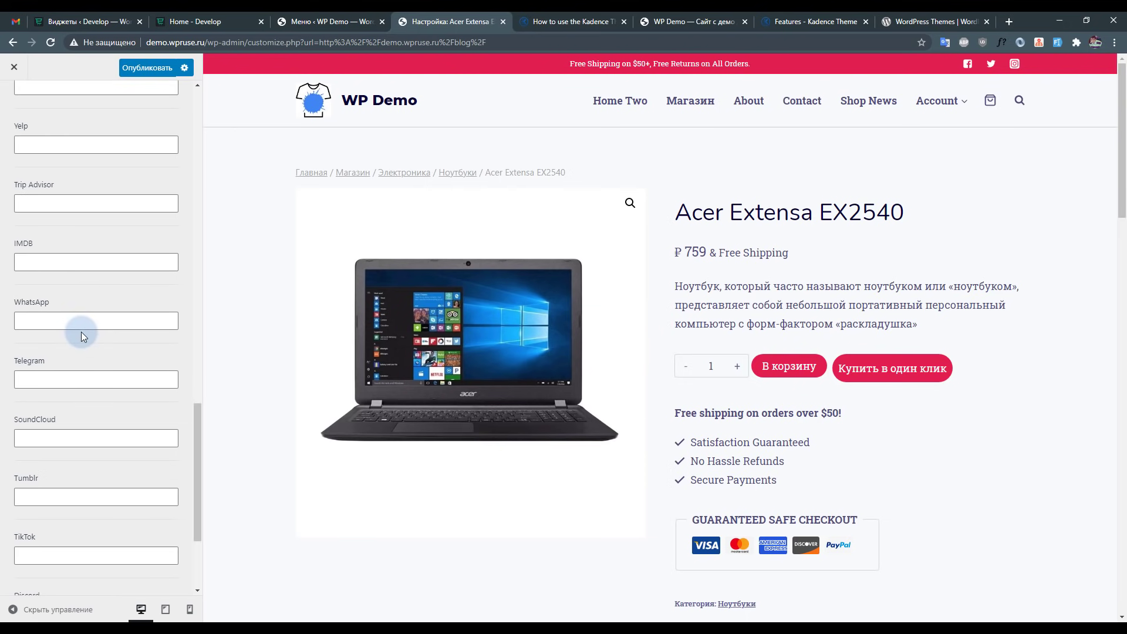
pyautogui.scroll(-3, 81, 332)
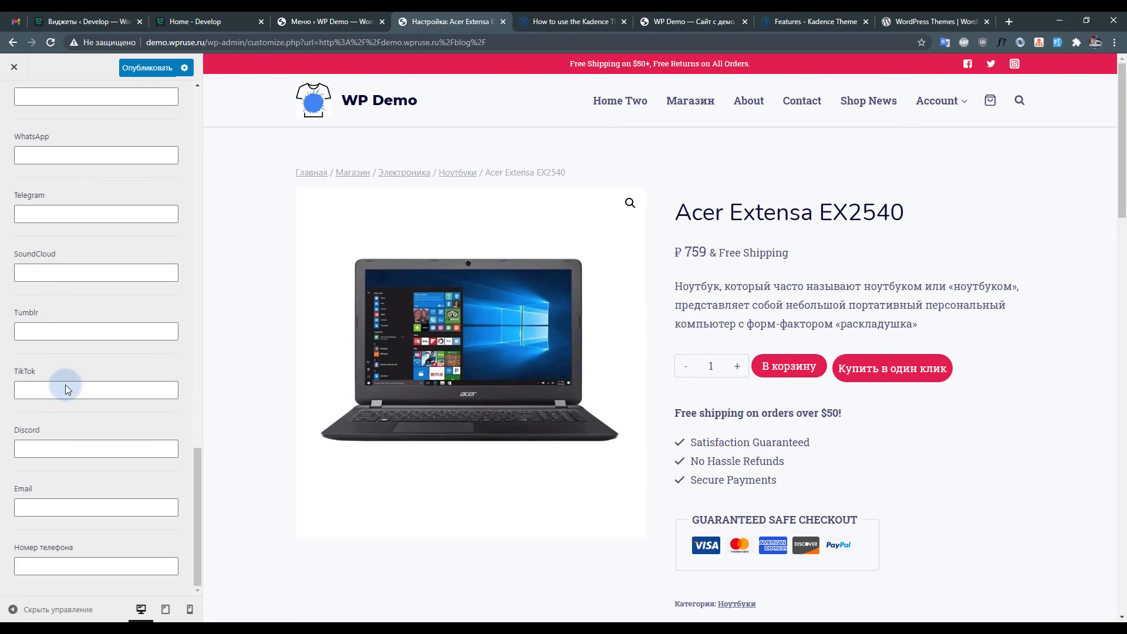
pyautogui.click(68, 569)
pyautogui.click(77, 506)
pyautogui.click(83, 441)
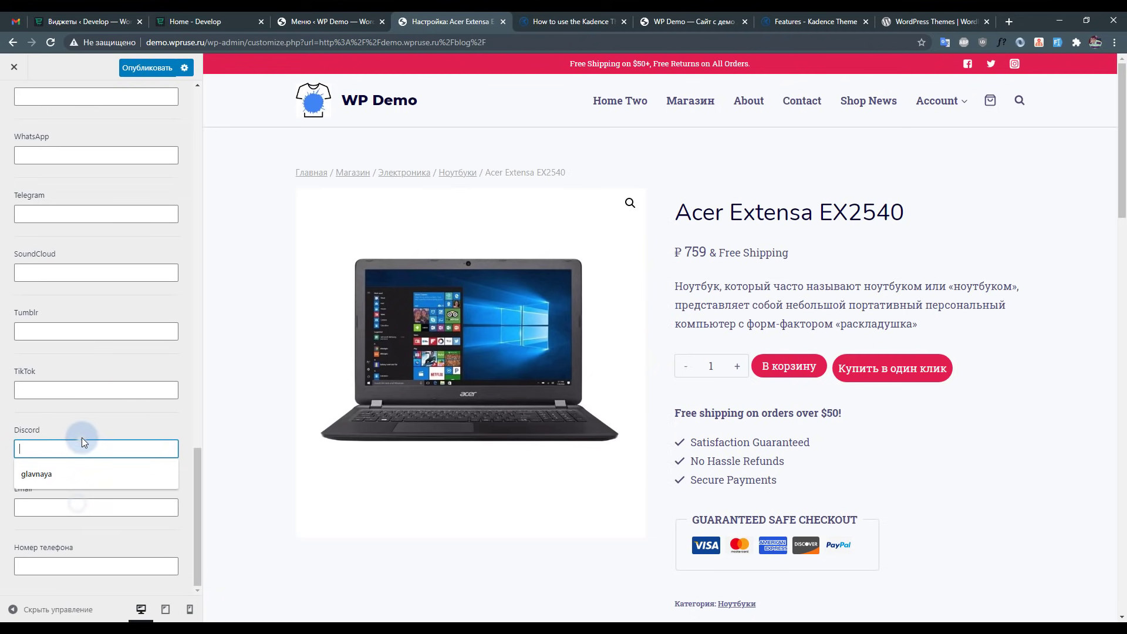
pyautogui.scroll(20, 89, 414)
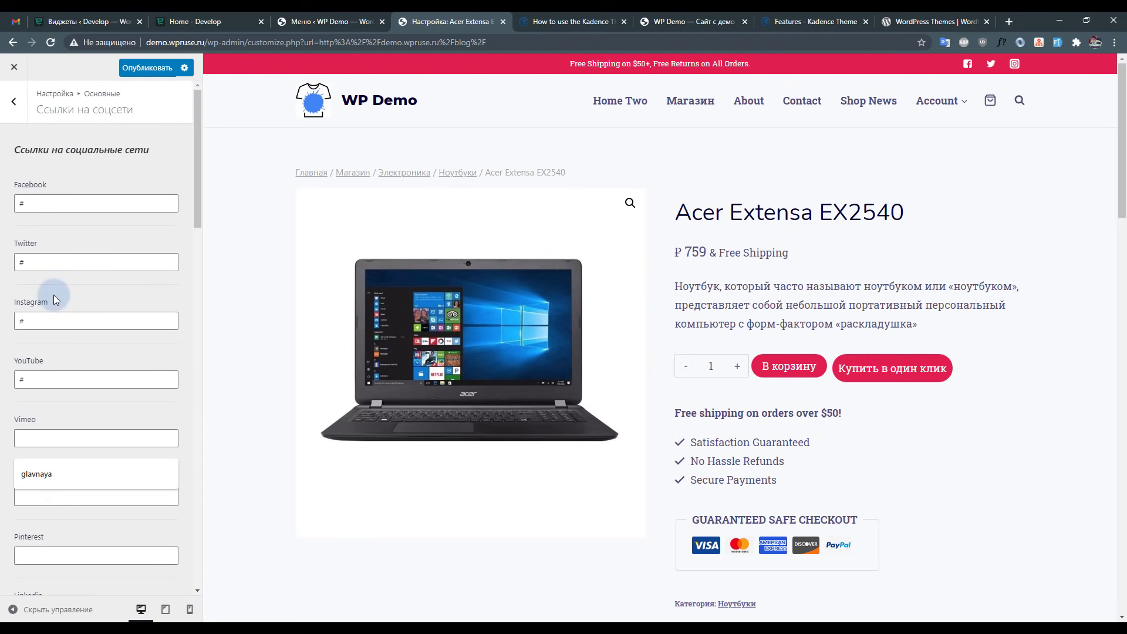
pyautogui.click(13, 101)
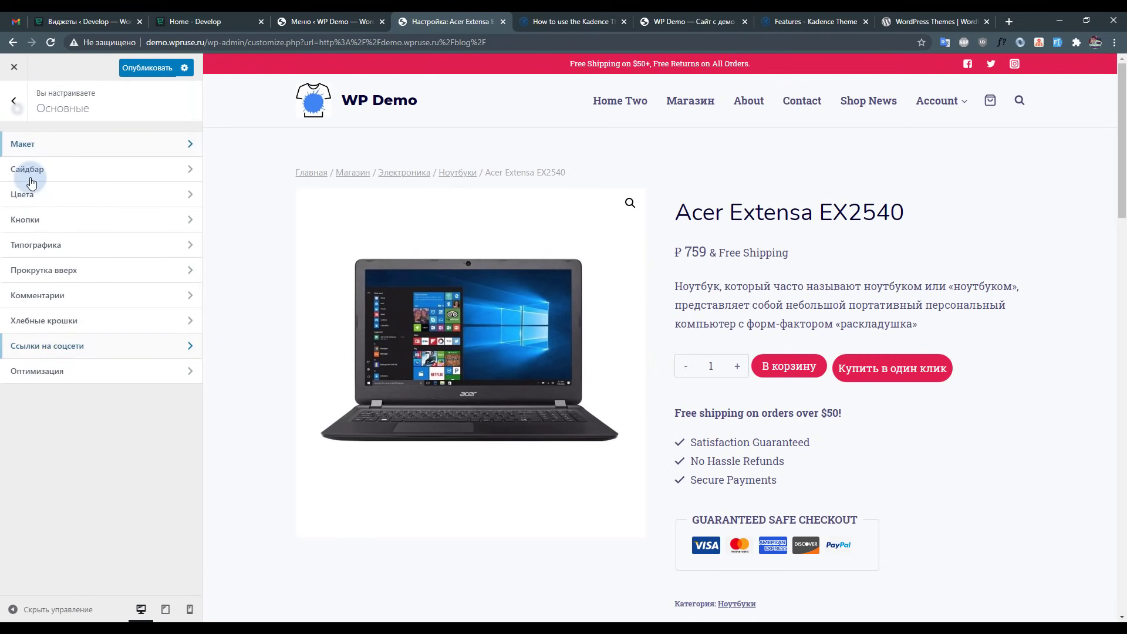
# In the optimization settings (Оптимизация), enable CSS preloading, local loading of Google fonts and the lightbox.
pyautogui.click(83, 384)
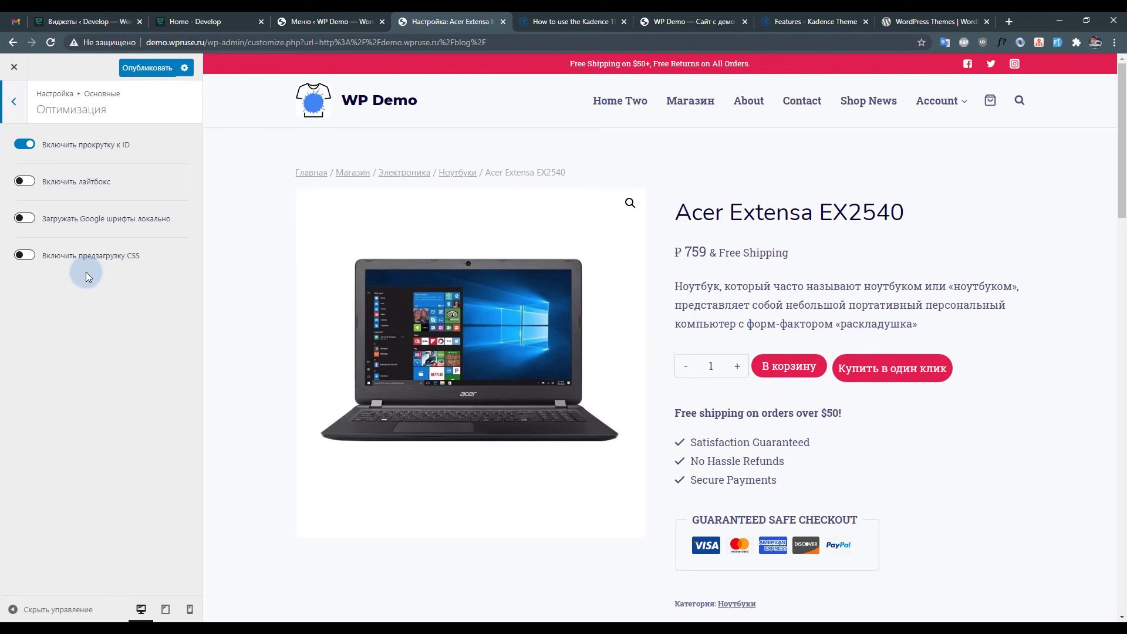
pyautogui.click(29, 257)
pyautogui.click(27, 219)
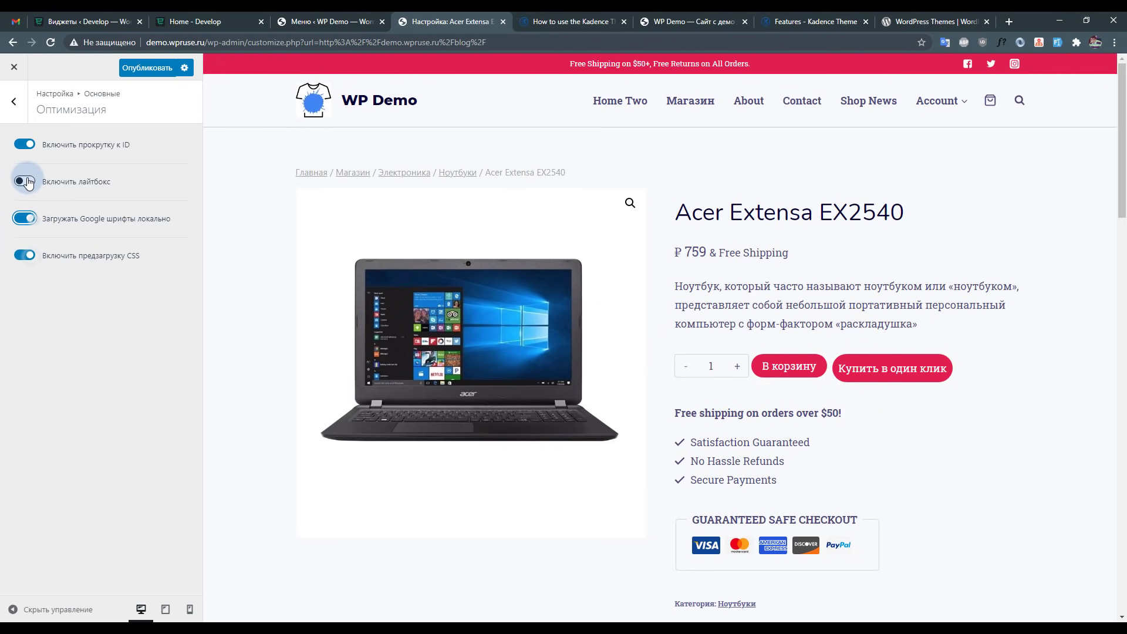
pyautogui.click(28, 182)
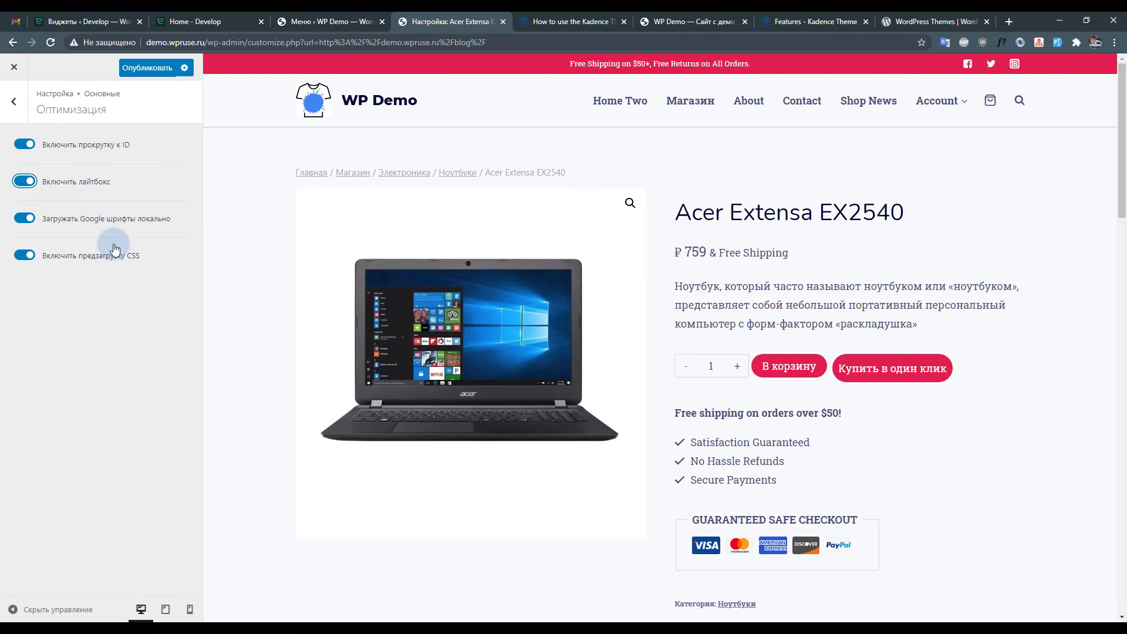
pyautogui.click(14, 101)
pyautogui.click(14, 101)
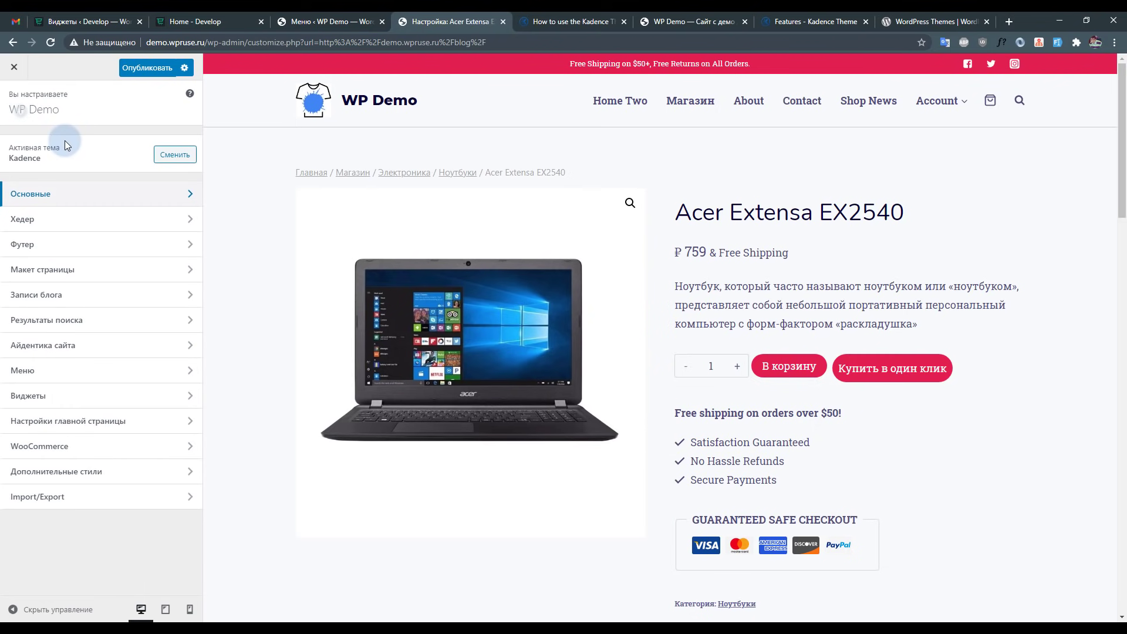
# Open the header settings (Хедер) and compare the desktop header layout with the tablet/phone layout.
pyautogui.click(75, 219)
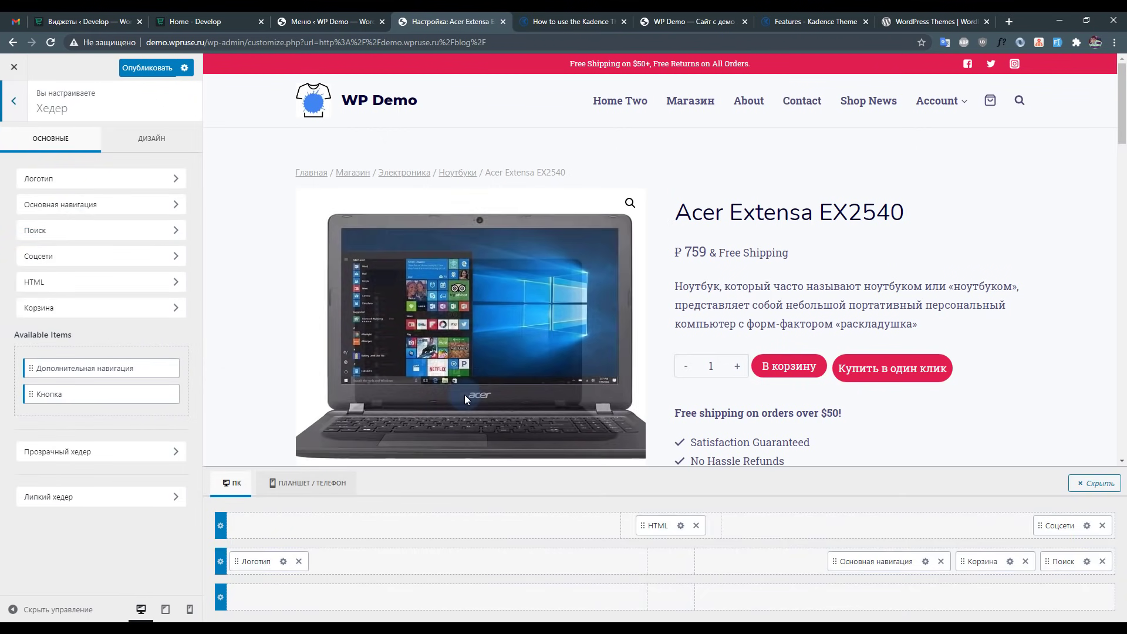
pyautogui.click(7, 122)
pyautogui.click(54, 221)
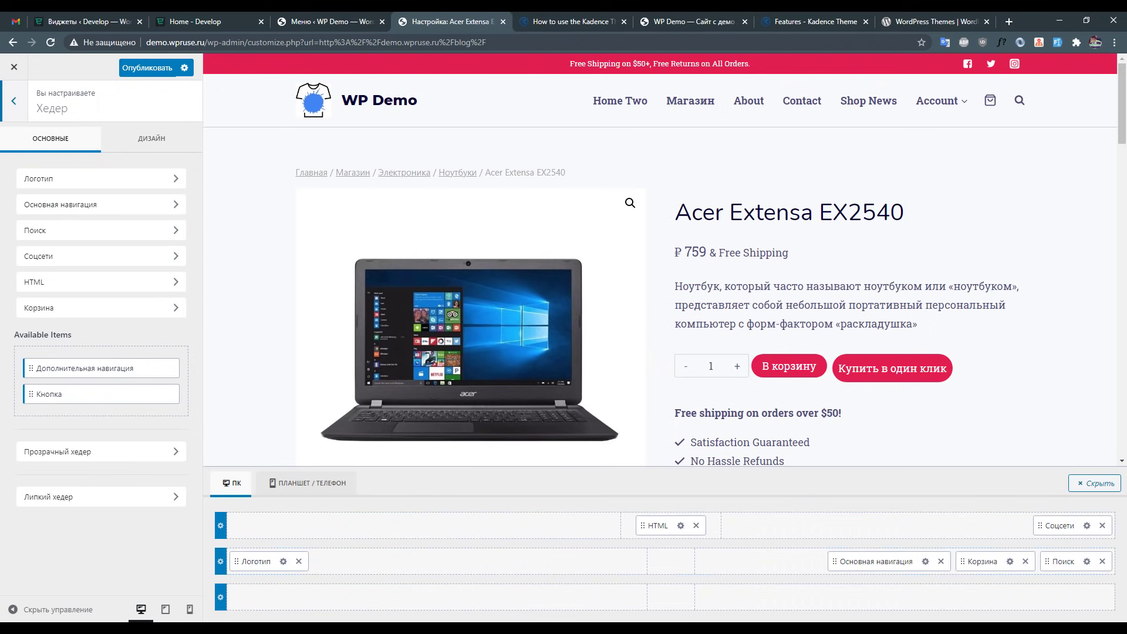
pyautogui.click(649, 451)
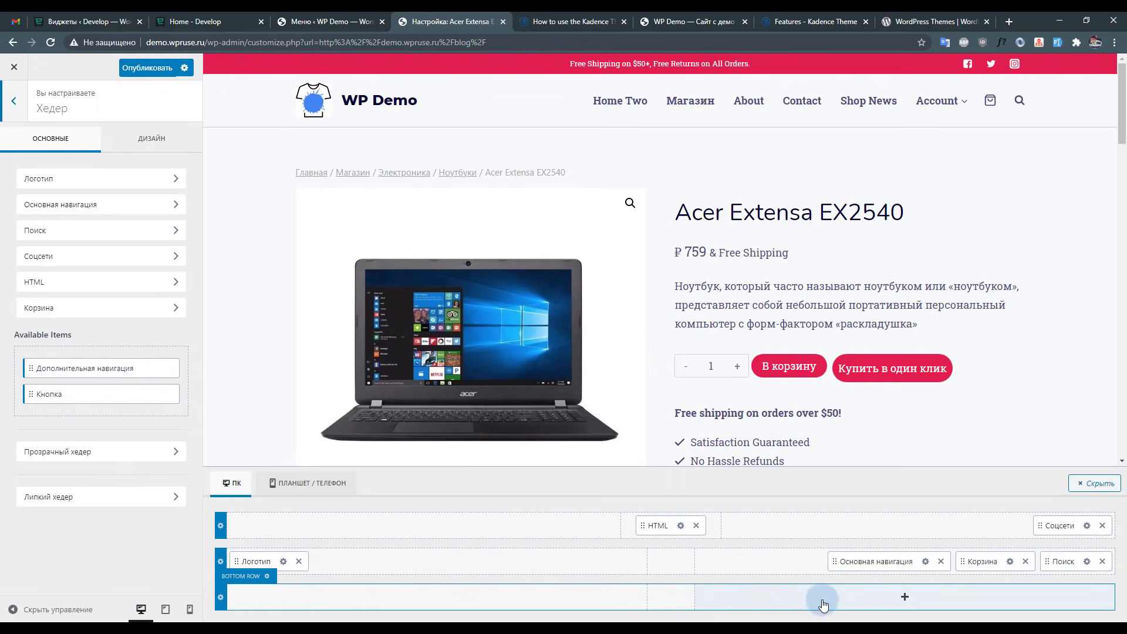
pyautogui.click(320, 482)
pyautogui.click(274, 487)
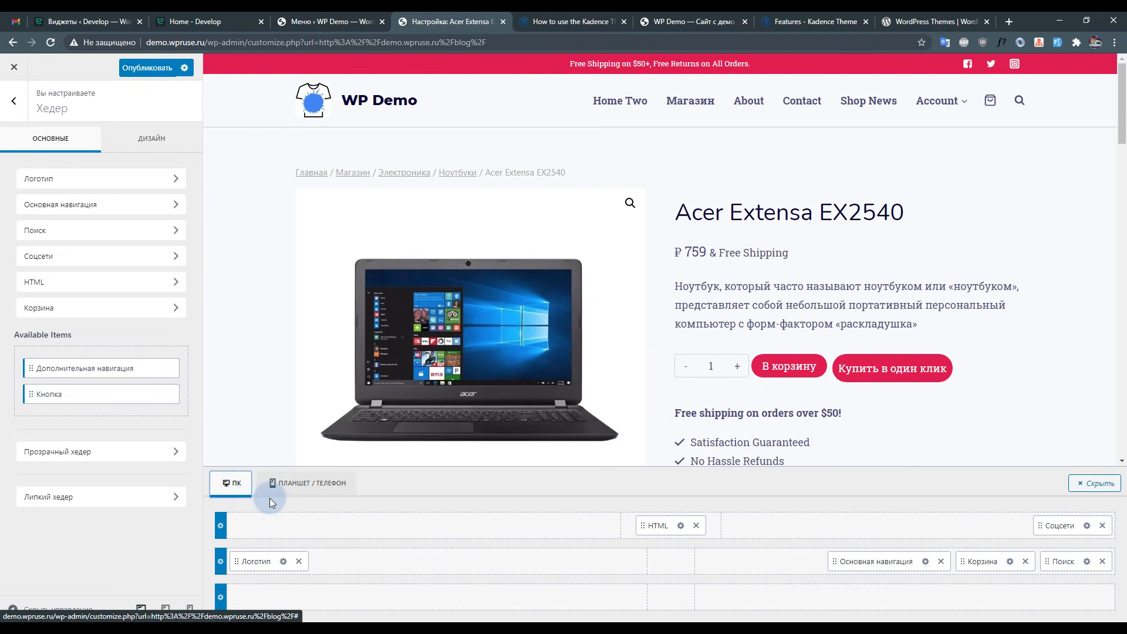
pyautogui.click(282, 484)
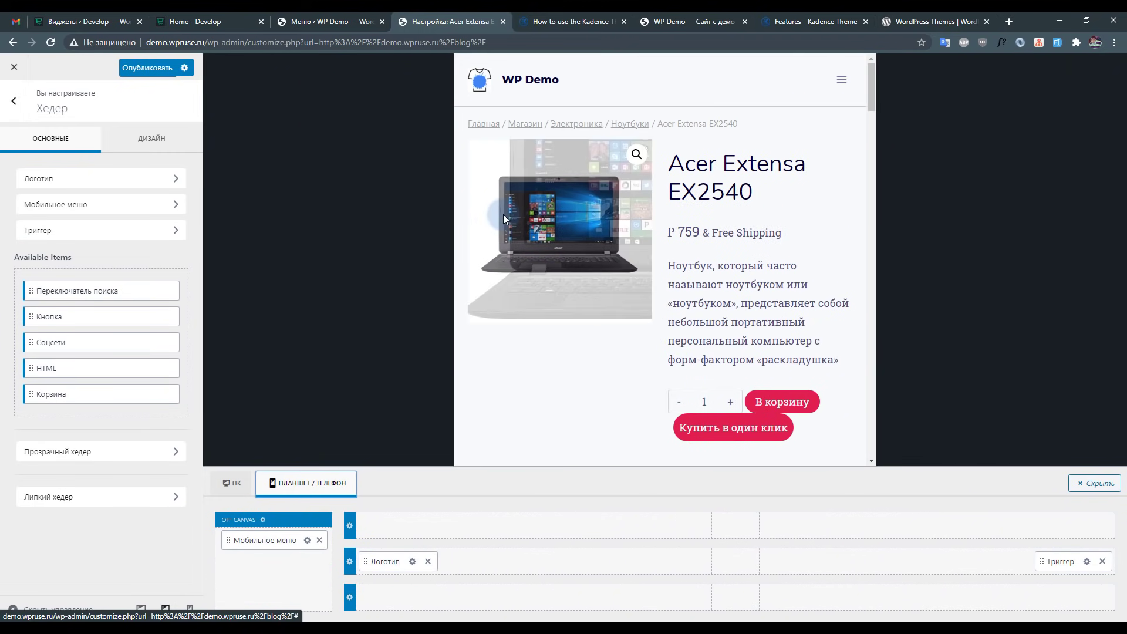
pyautogui.click(230, 482)
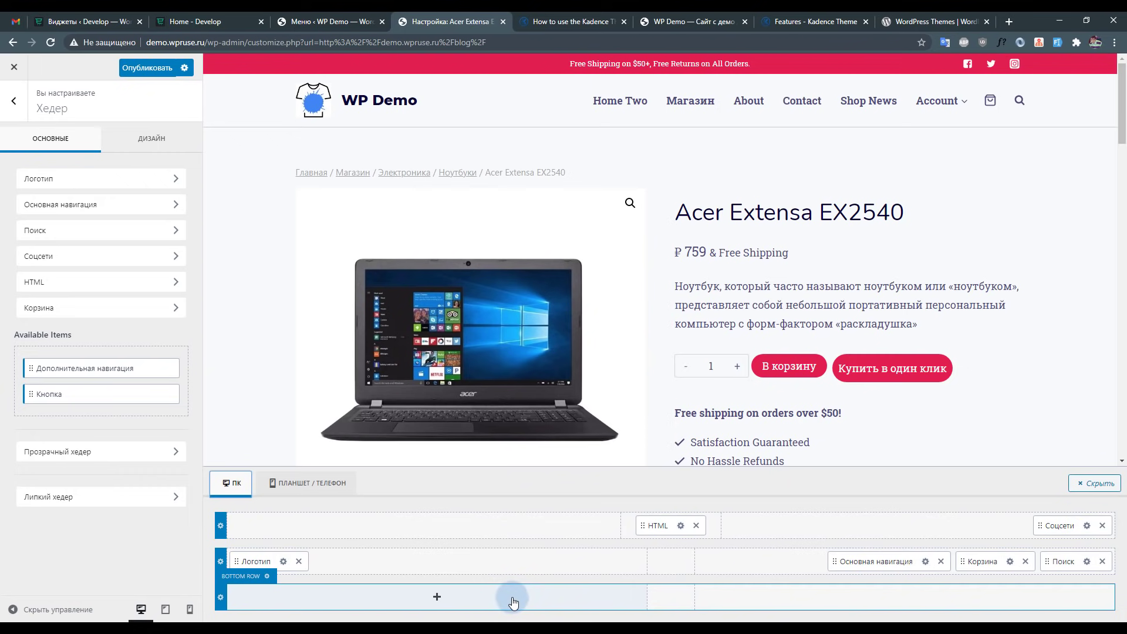
# Add the Кнопка and Дополнительная навигация elements to the left section of the desktop header's bottom row.
pyautogui.click(437, 597)
pyautogui.click(443, 573)
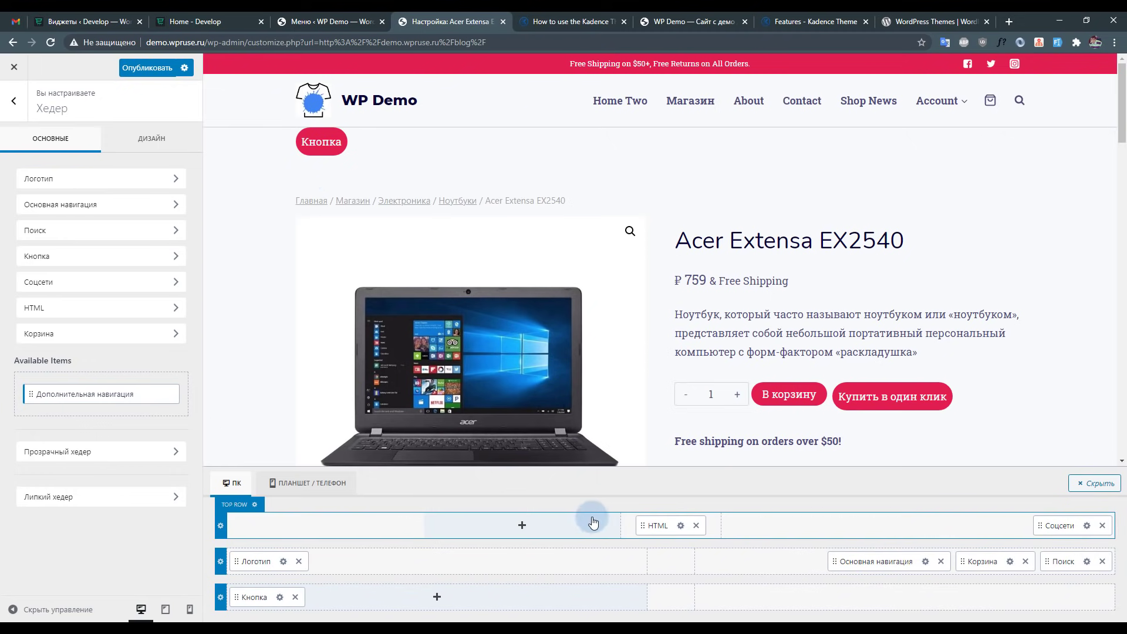
pyautogui.click(440, 598)
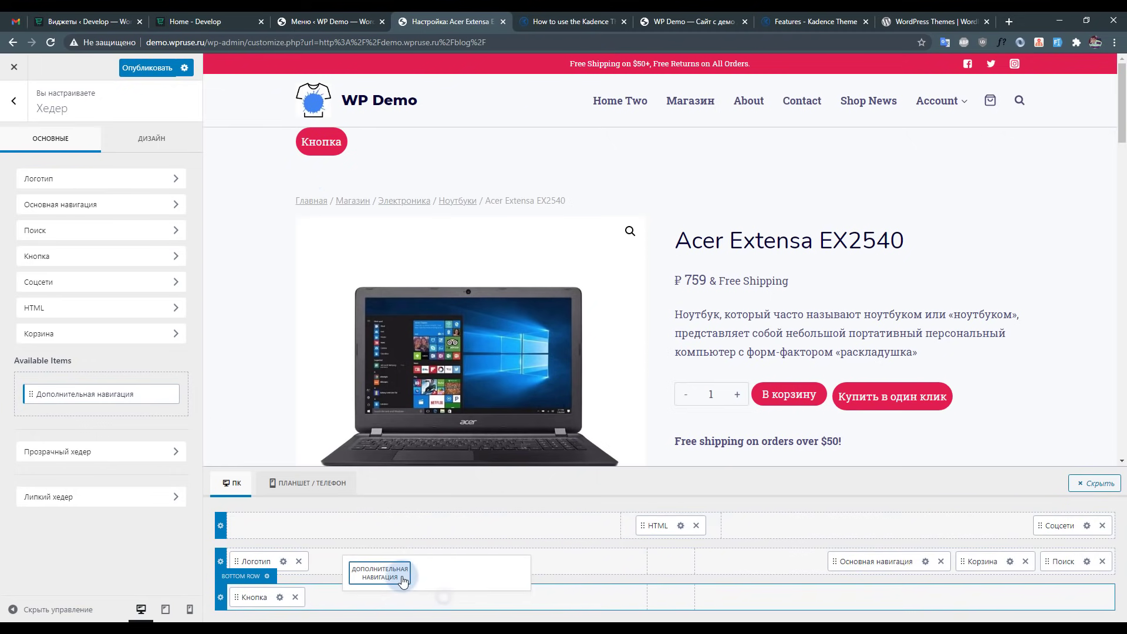
pyautogui.click(379, 574)
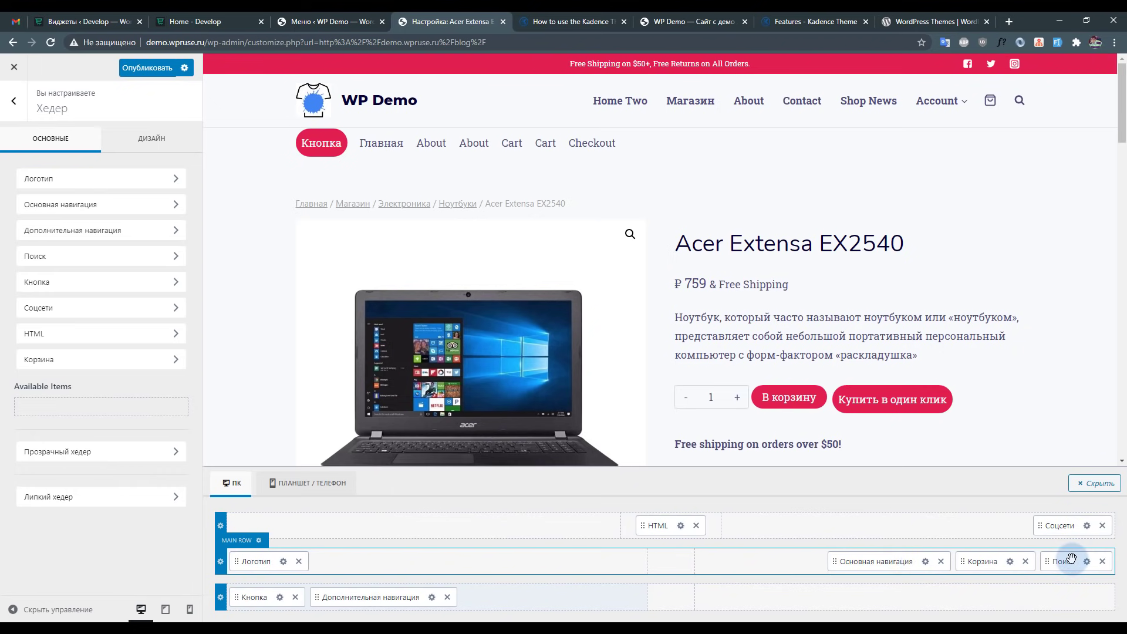
# Open the editor of the header's HTML element and, as an example, view the callback form (Заказать звонок) on the Develop site.
pyautogui.click(680, 527)
pyautogui.click(117, 257)
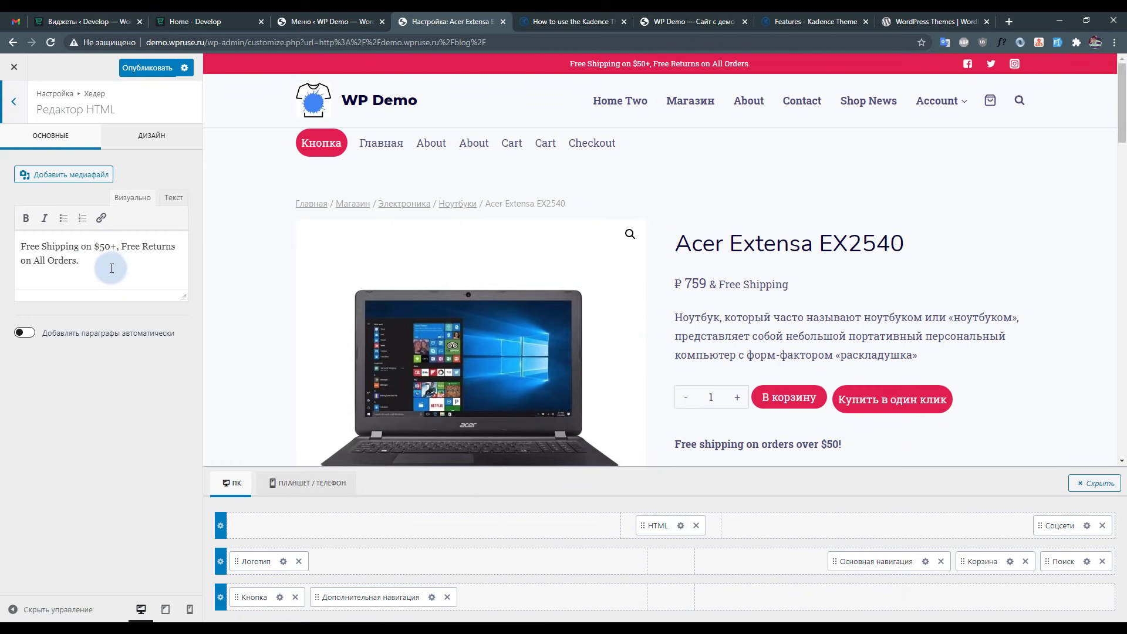
pyautogui.click(163, 18)
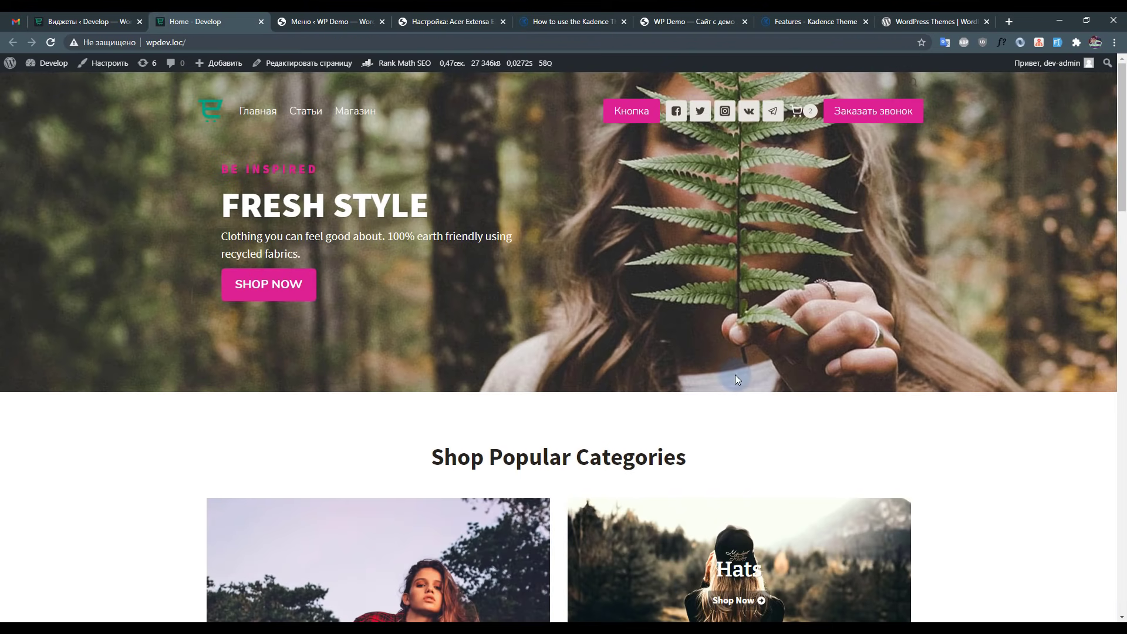
pyautogui.scroll(-5, 737, 375)
pyautogui.scroll(5, 737, 324)
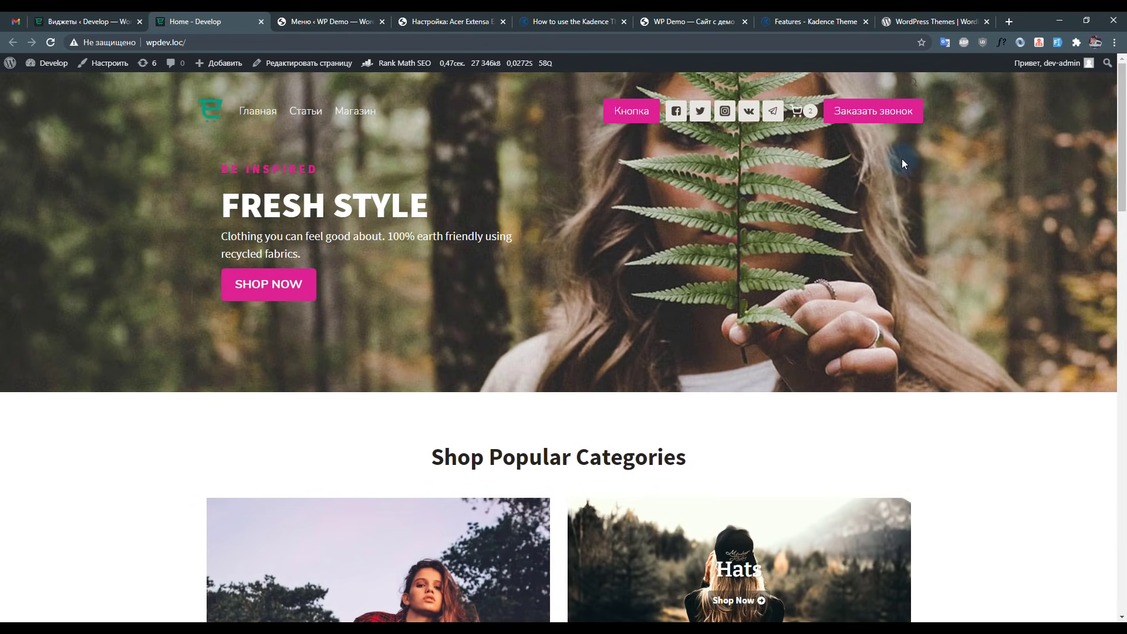
pyautogui.click(878, 126)
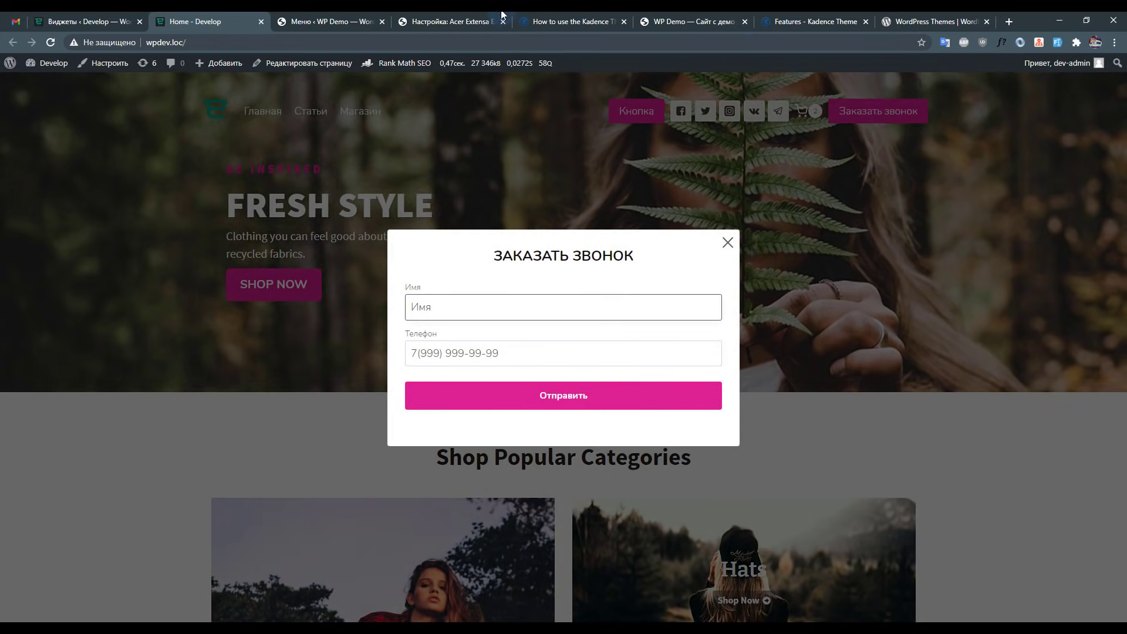
pyautogui.click(328, 13)
pyautogui.click(446, 21)
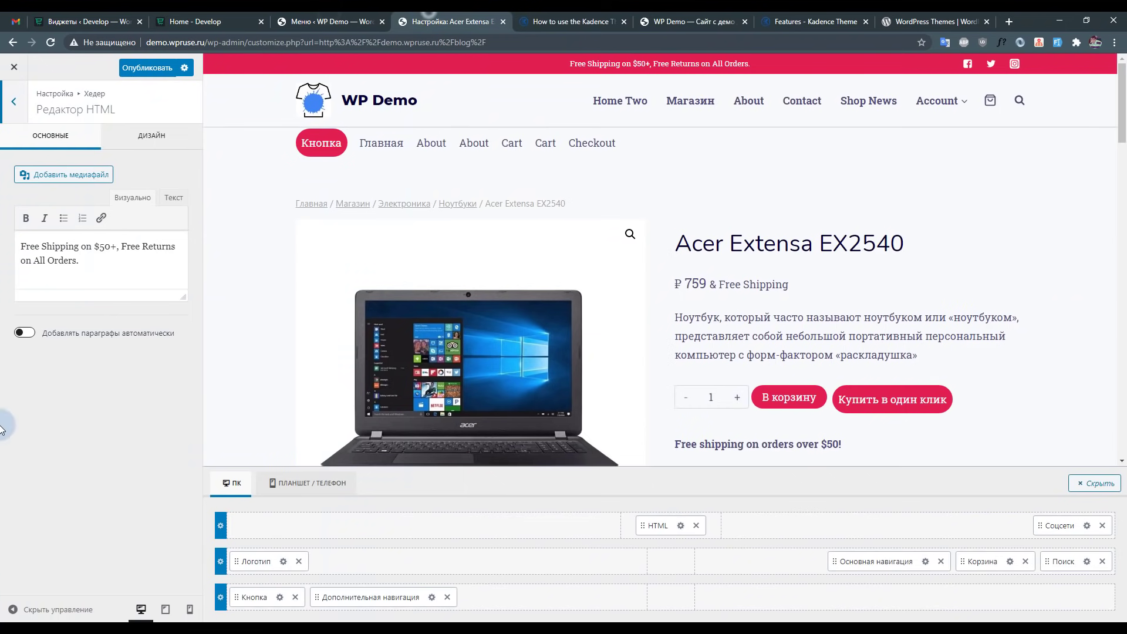
pyautogui.click(106, 270)
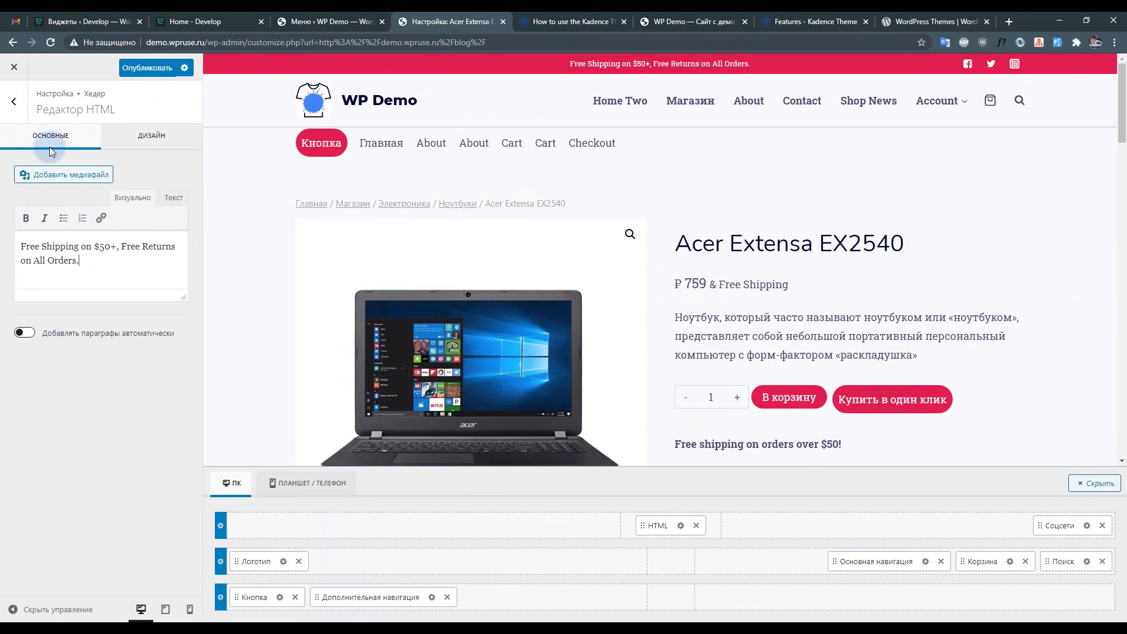
# In the header logo settings, try the title-before-logo and title-below-logo arrangements, and set the logo placement to Logo, Title & Tagline.
pyautogui.click(284, 562)
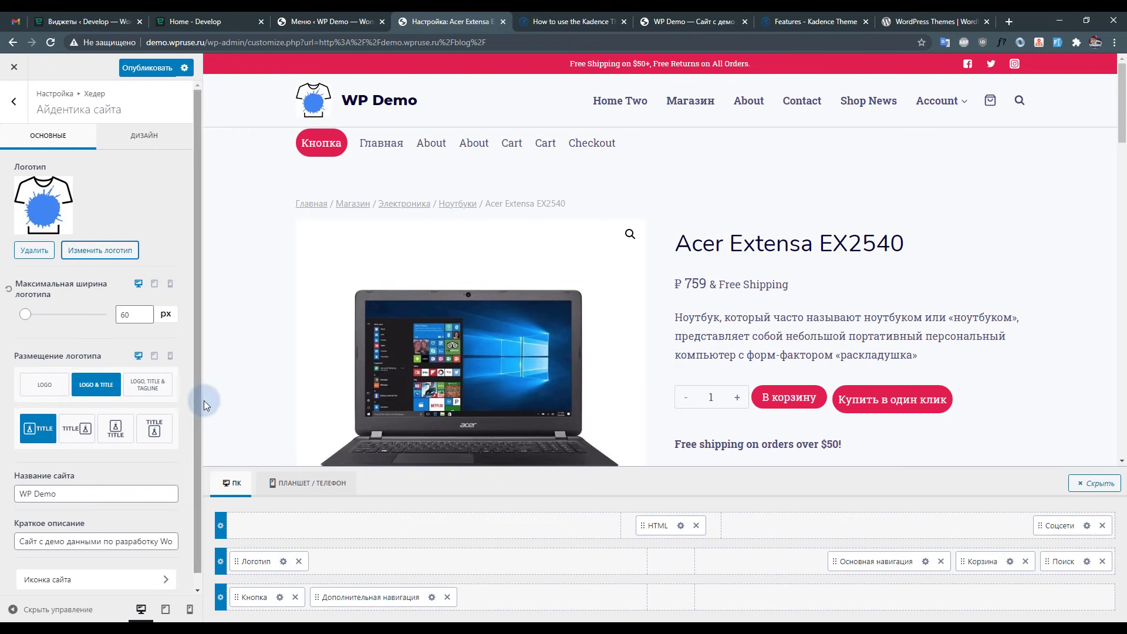
pyautogui.click(67, 432)
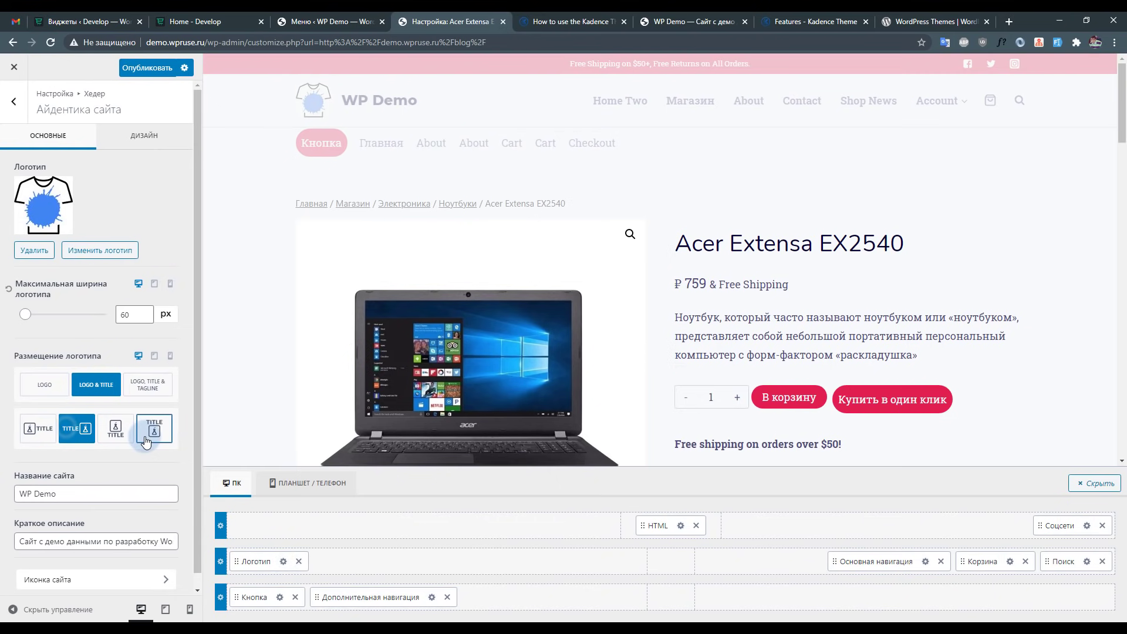
pyautogui.click(122, 439)
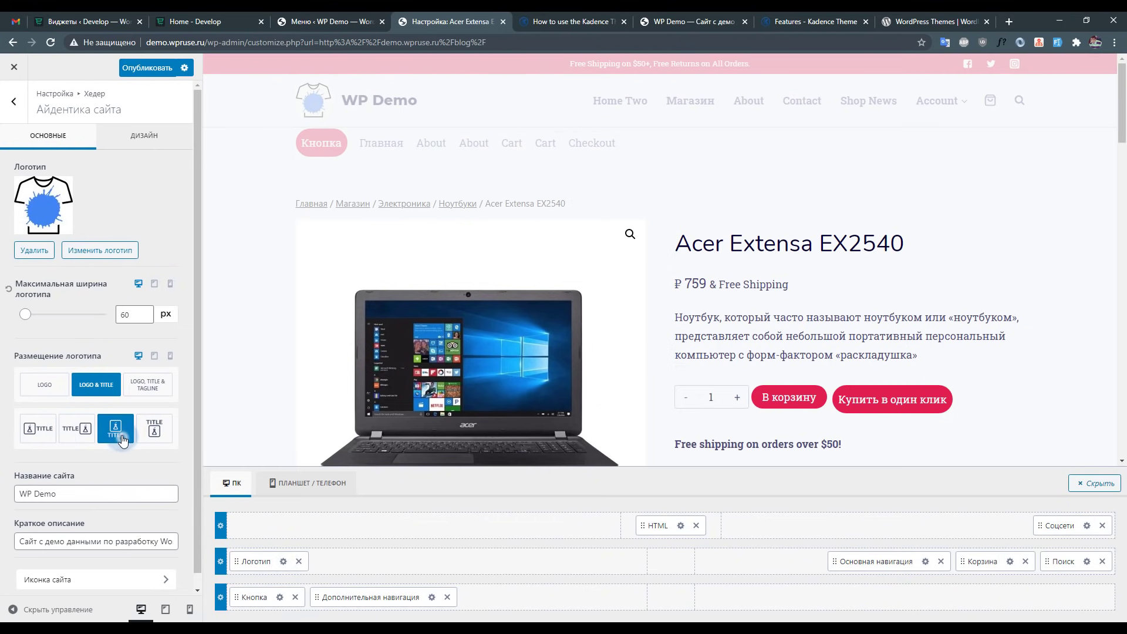
pyautogui.click(148, 385)
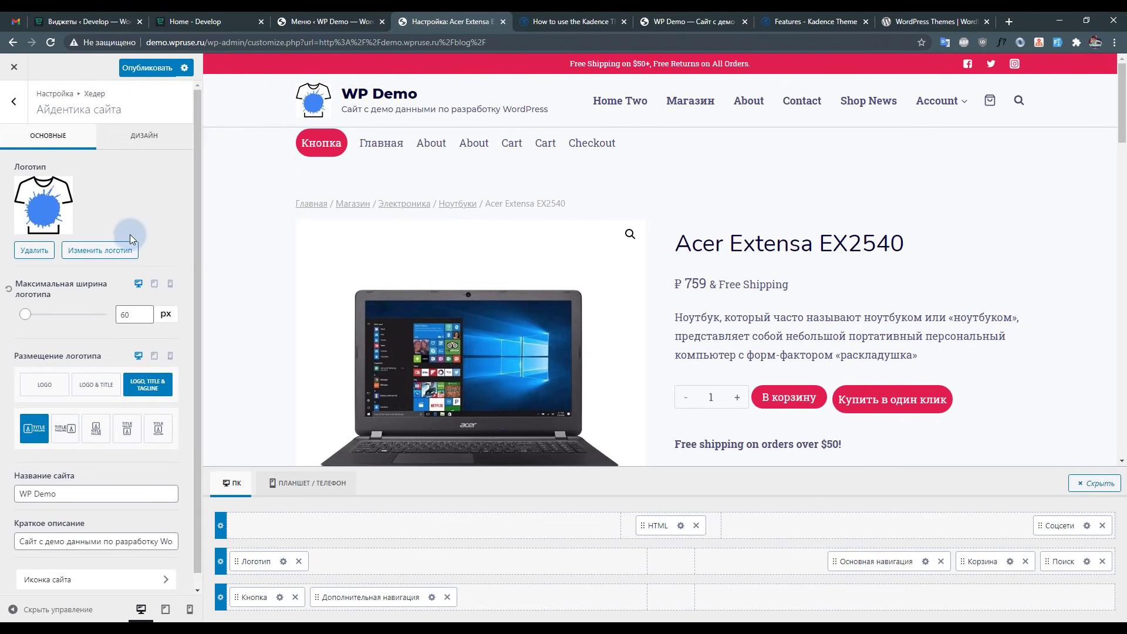
# View the site icon settings (Иконка сайта) from the header logo settings and from the general Айдентика сайта section.
pyautogui.scroll(-1, 114, 340)
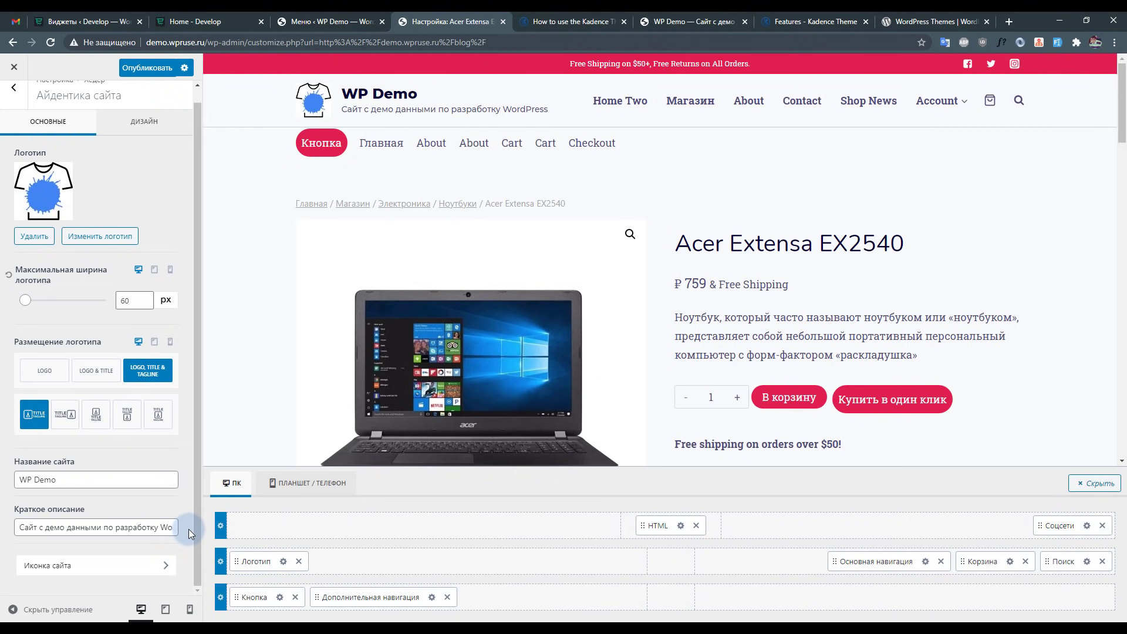
pyautogui.click(127, 567)
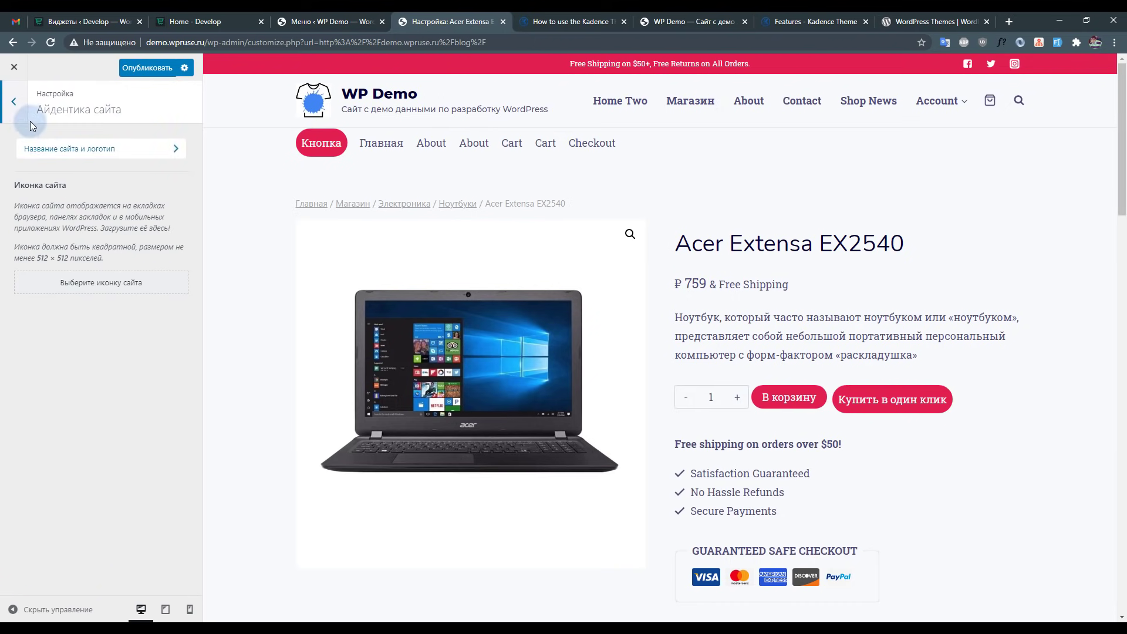
pyautogui.click(18, 109)
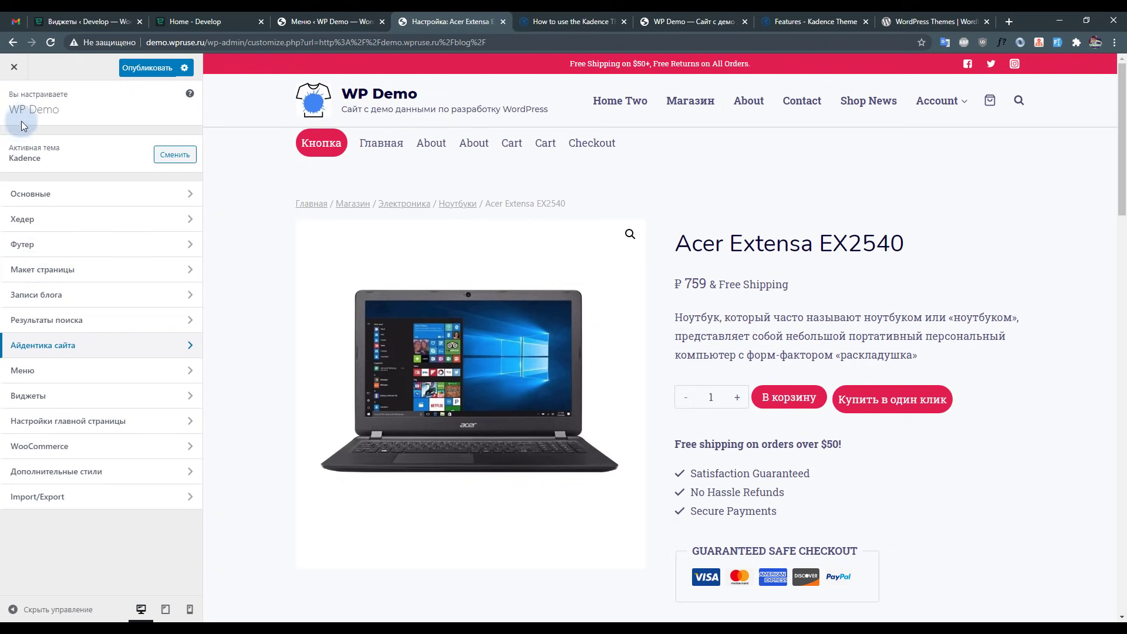
pyautogui.click(63, 344)
pyautogui.scroll(-1, 86, 482)
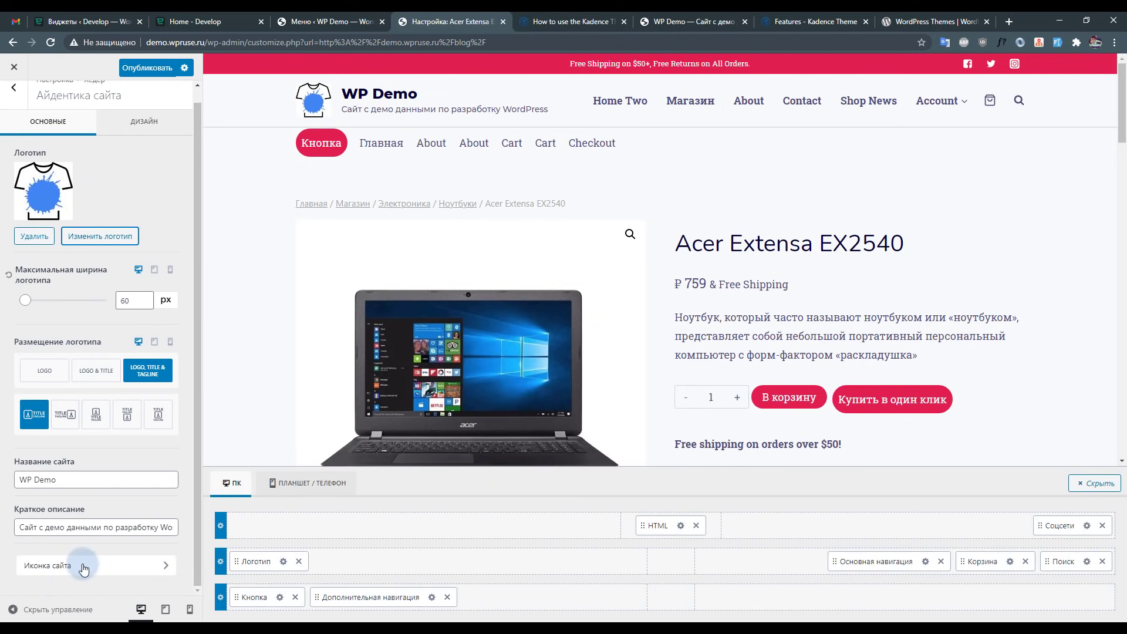
pyautogui.click(92, 577)
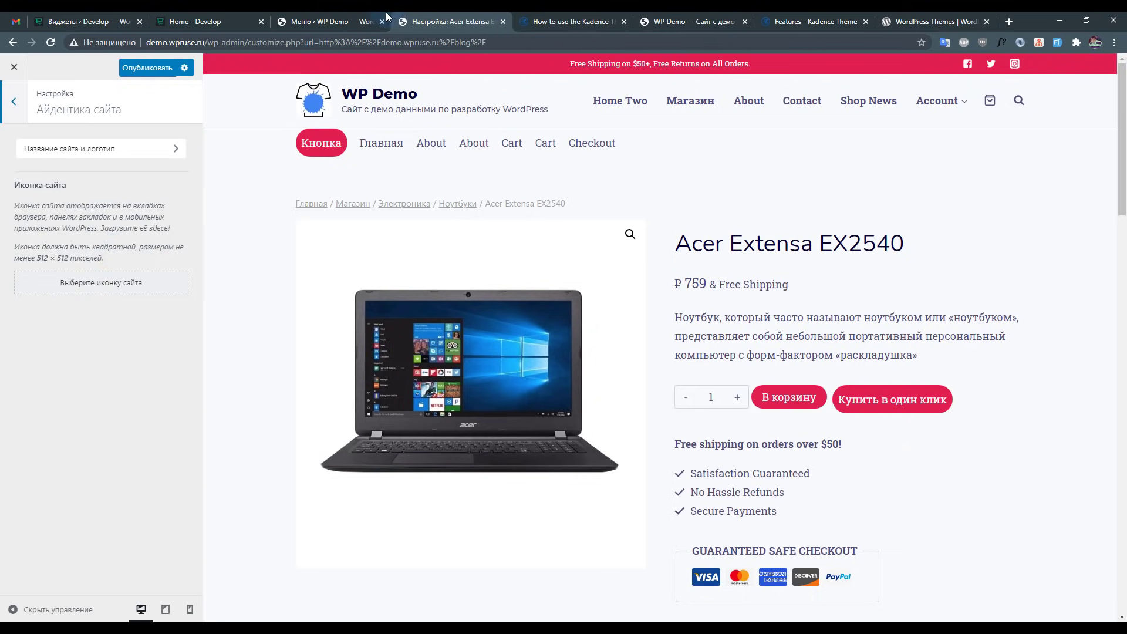
pyautogui.click(13, 101)
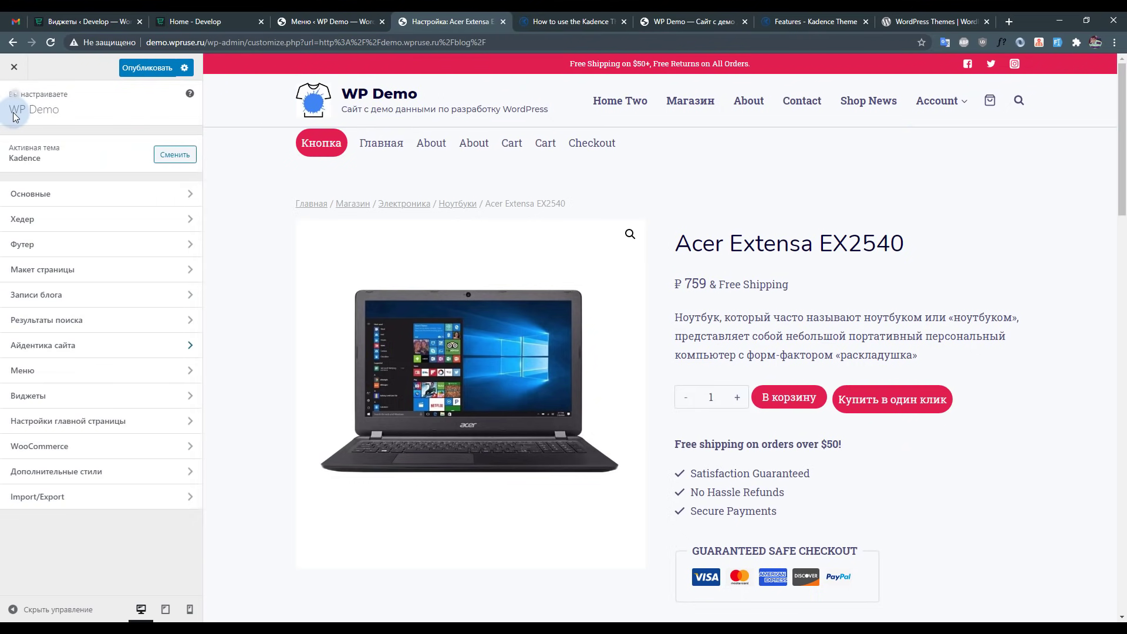
# Remove the HTML, Соцсети, Дополнительная навигация and Кнопка elements from the desktop header layout.
pyautogui.click(88, 219)
pyautogui.click(696, 526)
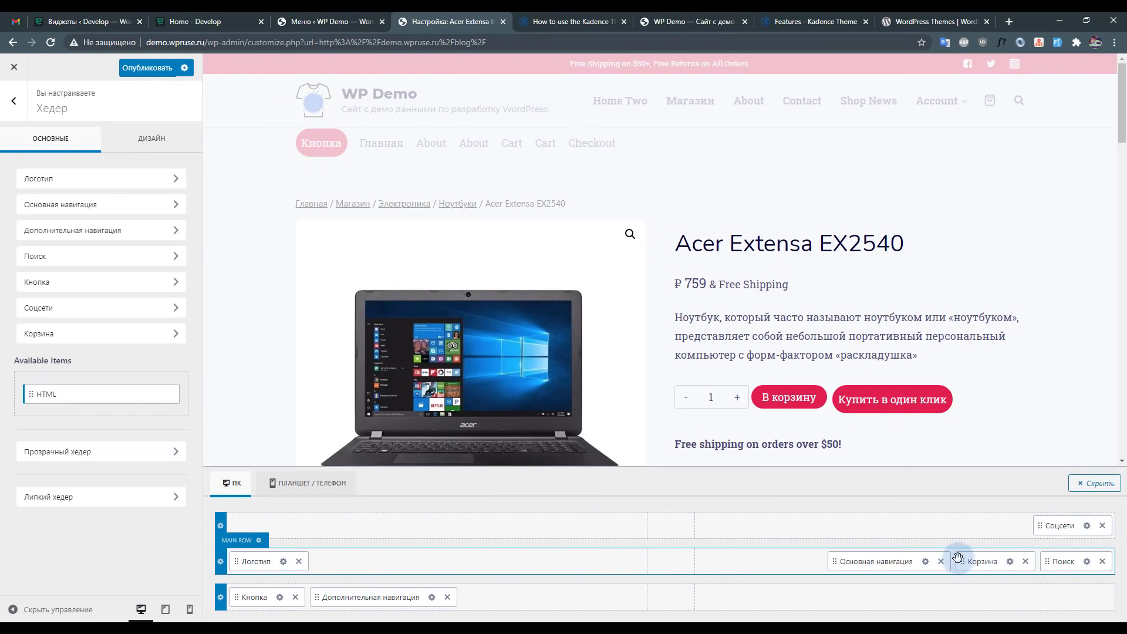
pyautogui.click(1102, 525)
pyautogui.click(446, 597)
pyautogui.click(294, 597)
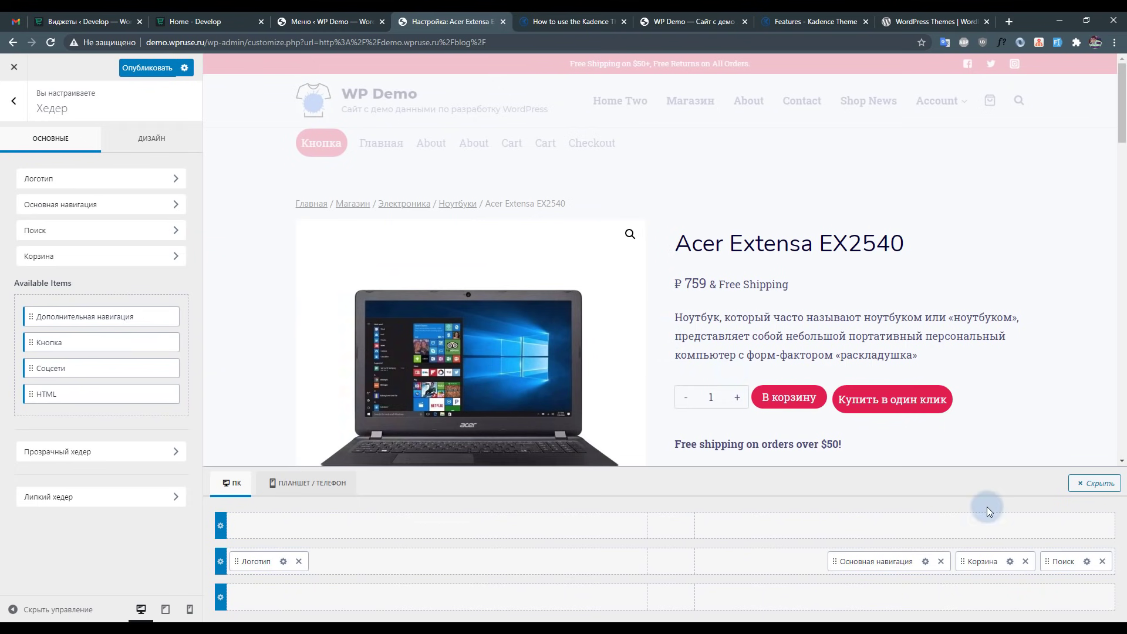
# In the header's Корзина settings, choose the shopping trolley icon and enable the quantity indicator.
pyautogui.click(1010, 562)
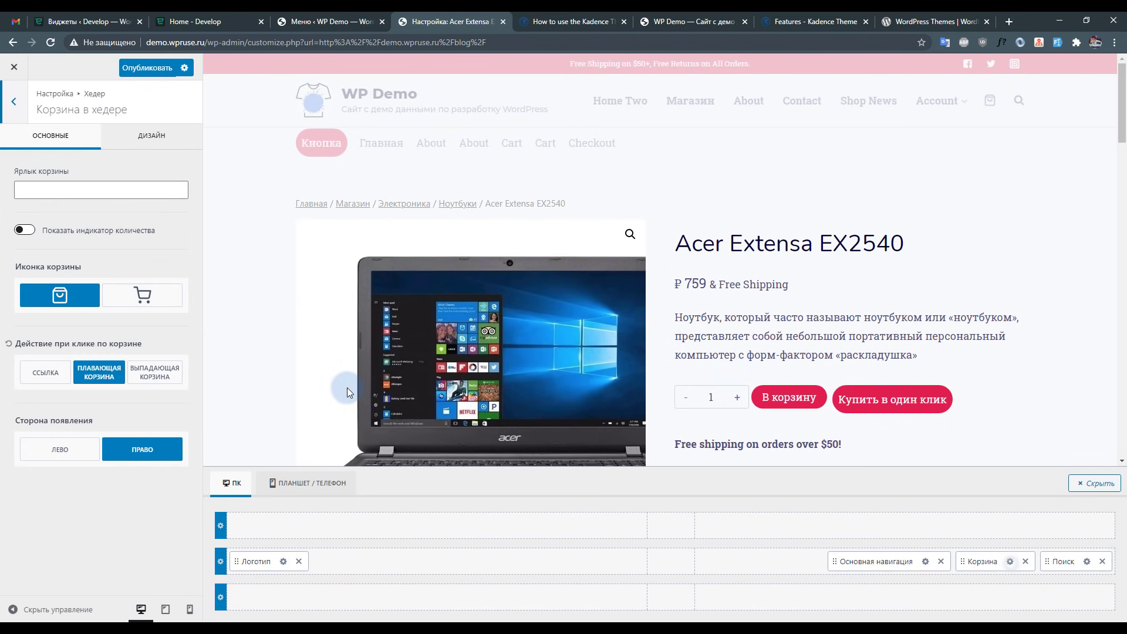
pyautogui.click(141, 300)
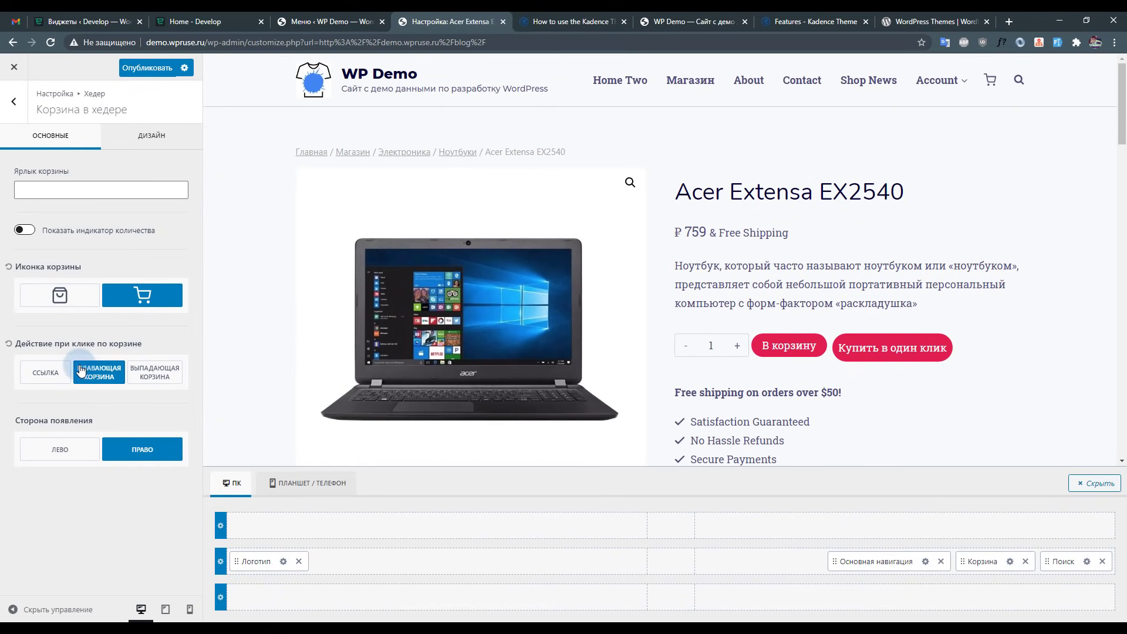
pyautogui.click(62, 308)
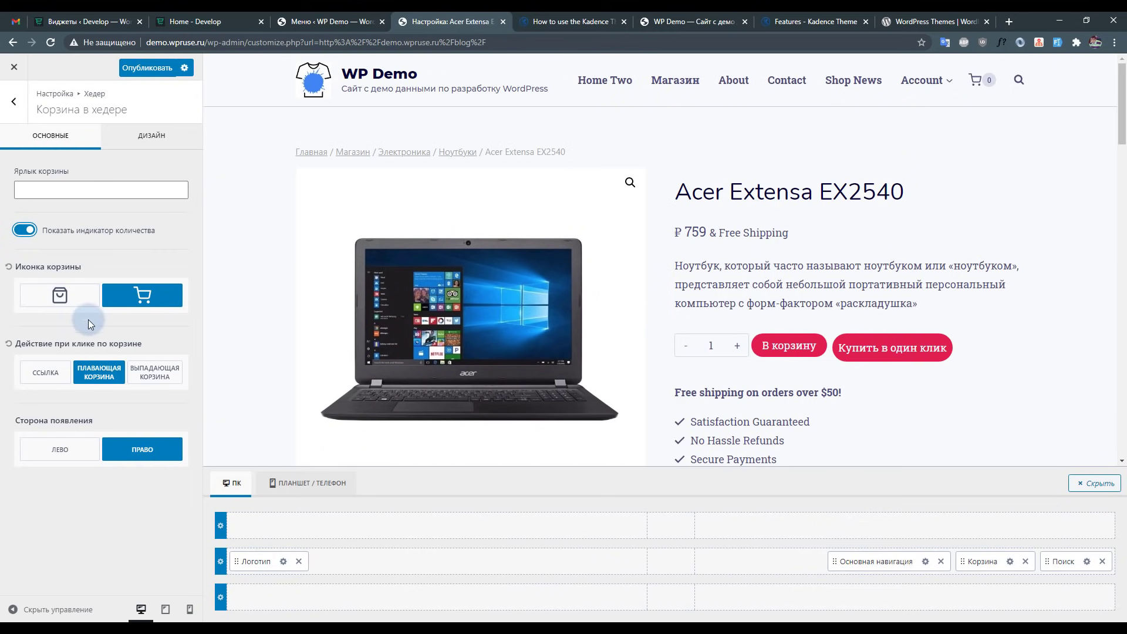
# Try the cart actions Ссылка and Плавающая корзина, previewing the floating cart with the Право and Лево sides.
pyautogui.click(44, 380)
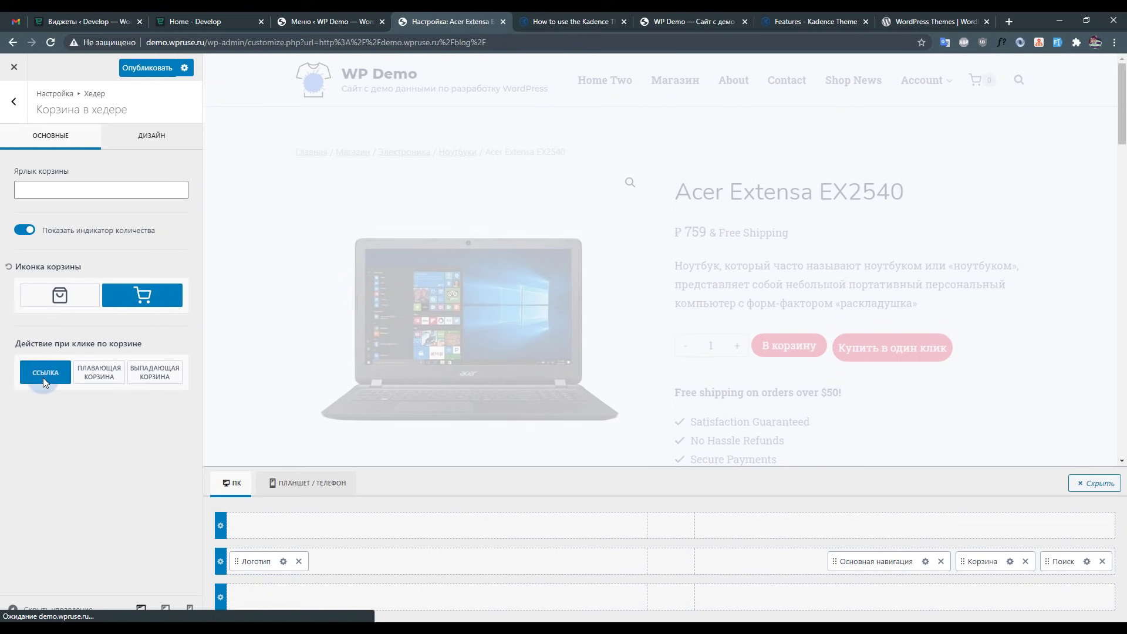
pyautogui.click(96, 382)
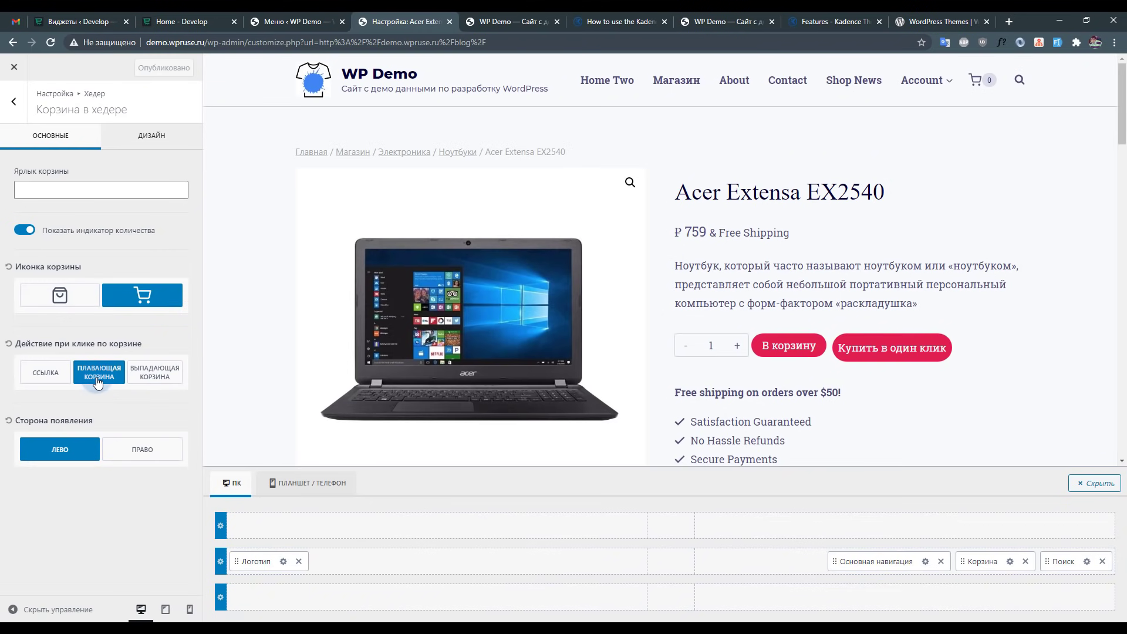
pyautogui.click(132, 449)
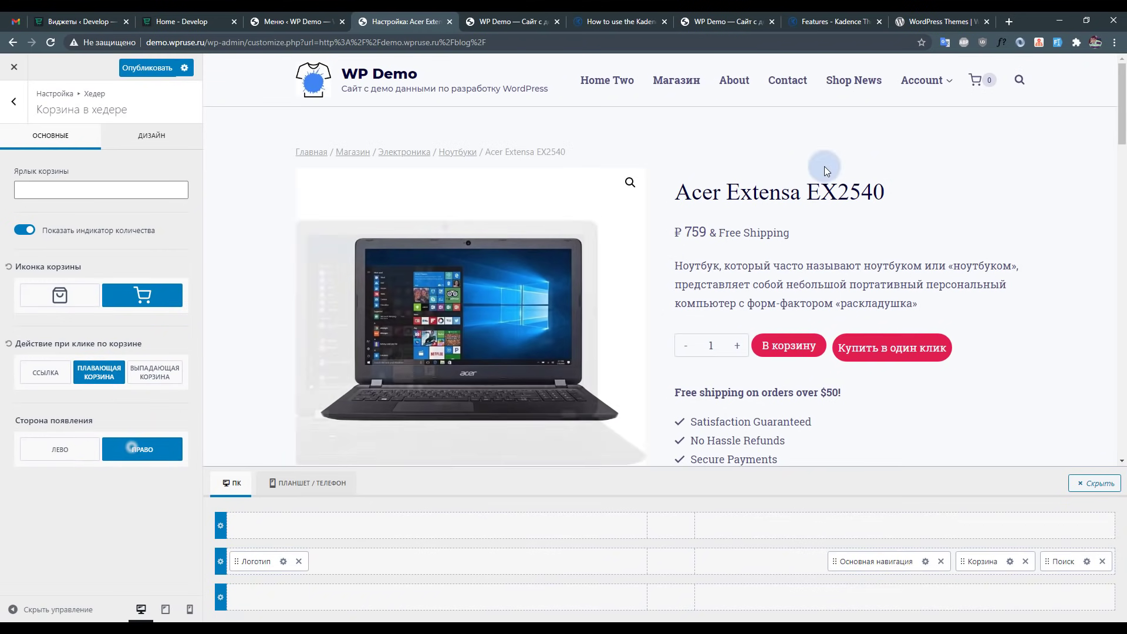
pyautogui.click(976, 80)
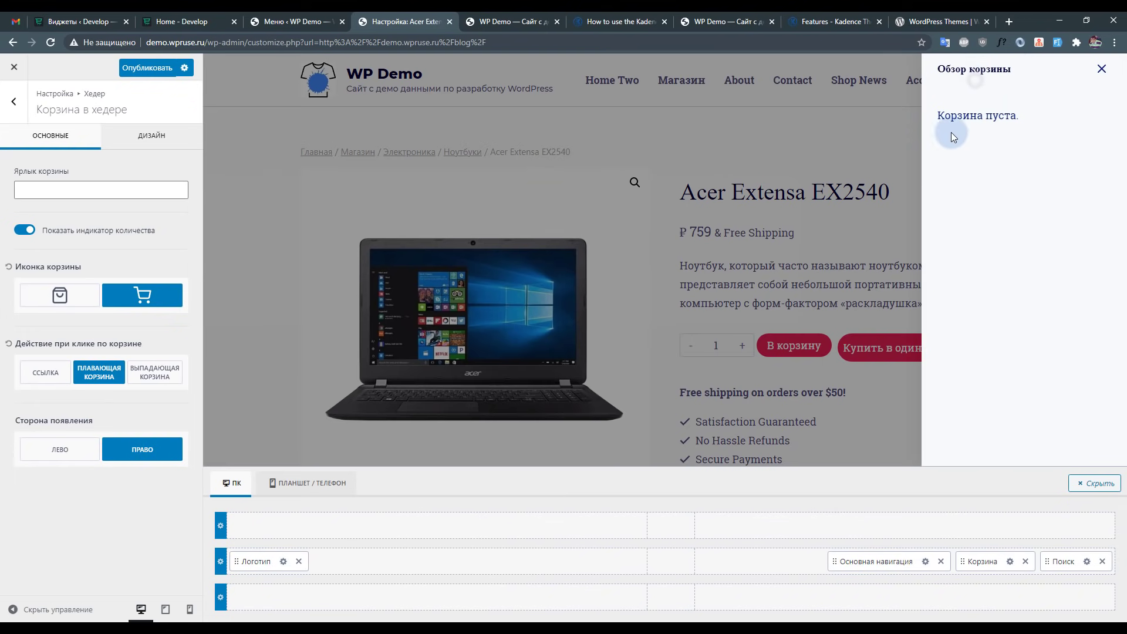
pyautogui.click(74, 450)
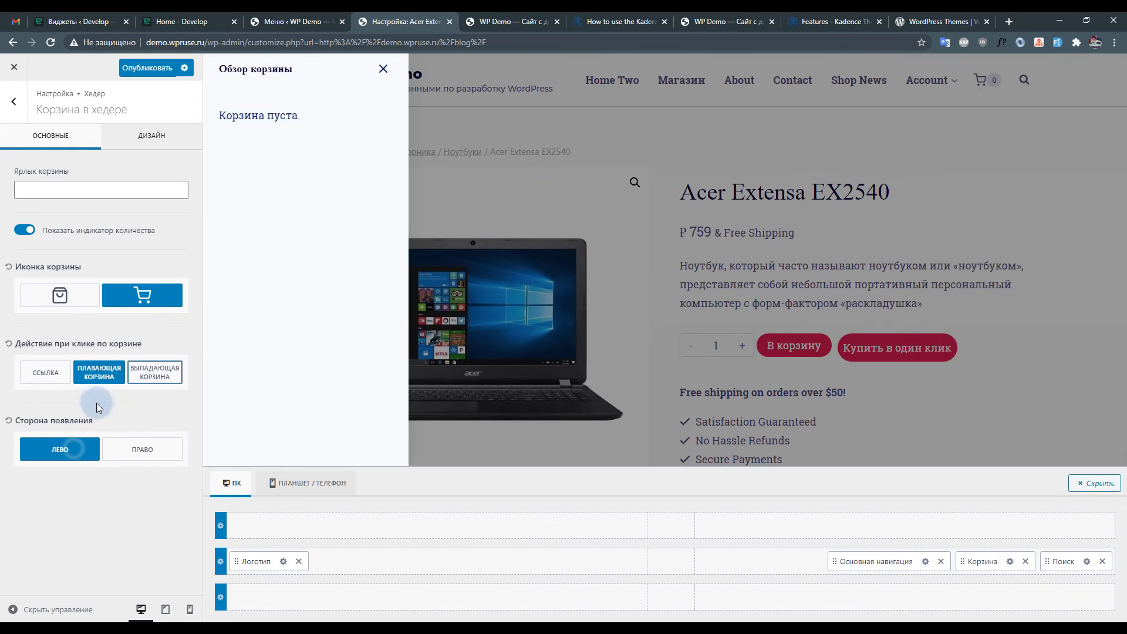
# Set the cart's click action to Выпадающая корзина and preview the drop-down cart in the header.
pyautogui.click(179, 374)
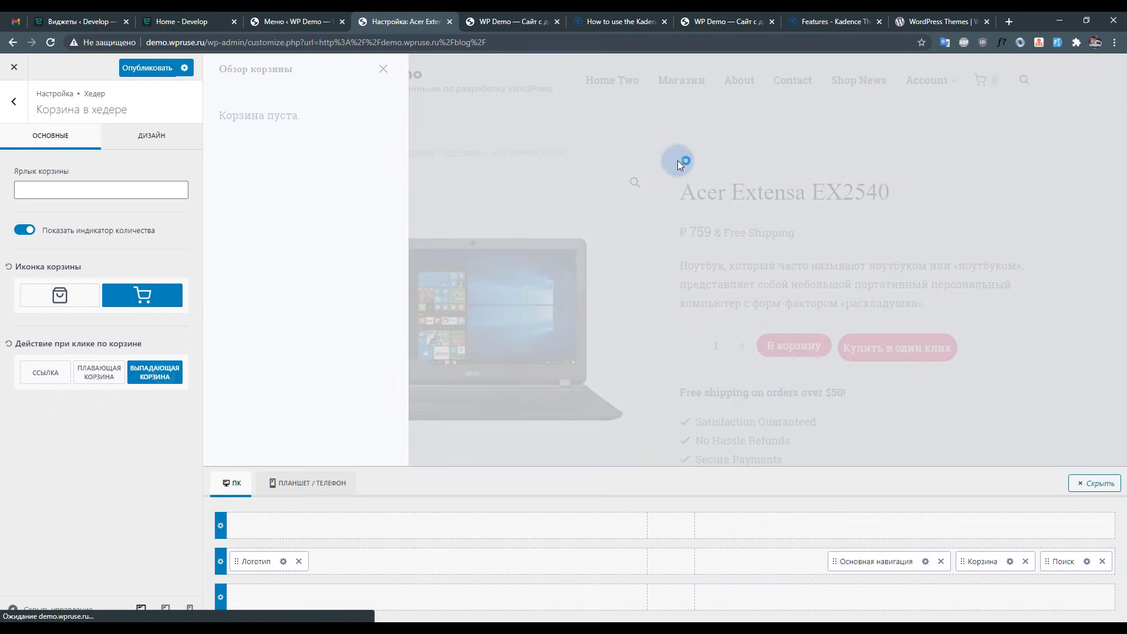
pyautogui.moveTo(979, 83)
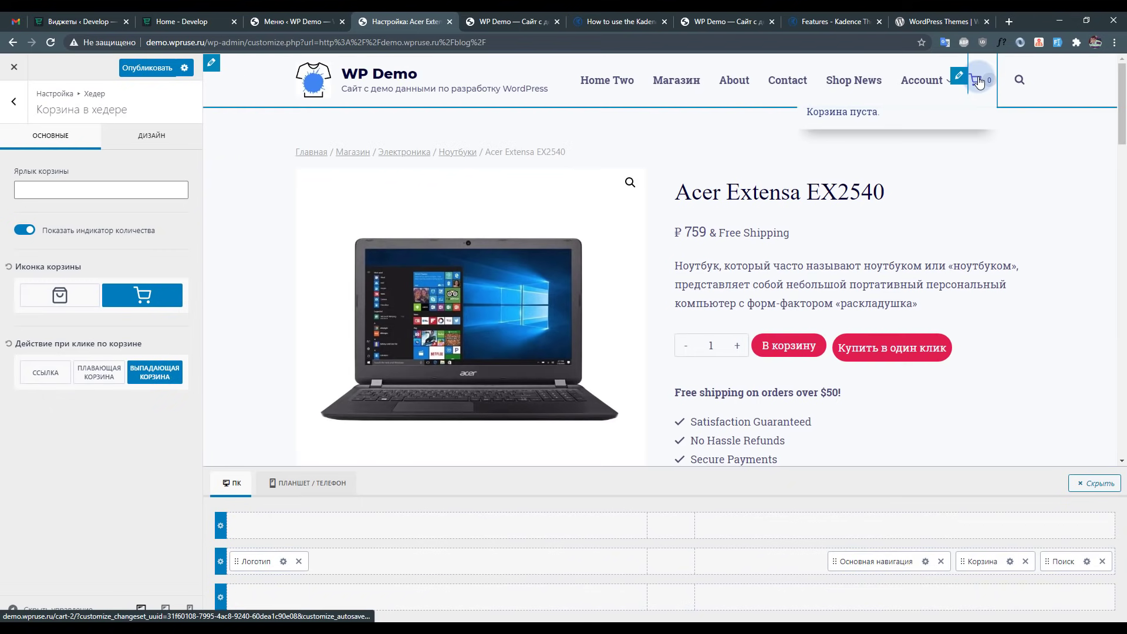
pyautogui.click(159, 322)
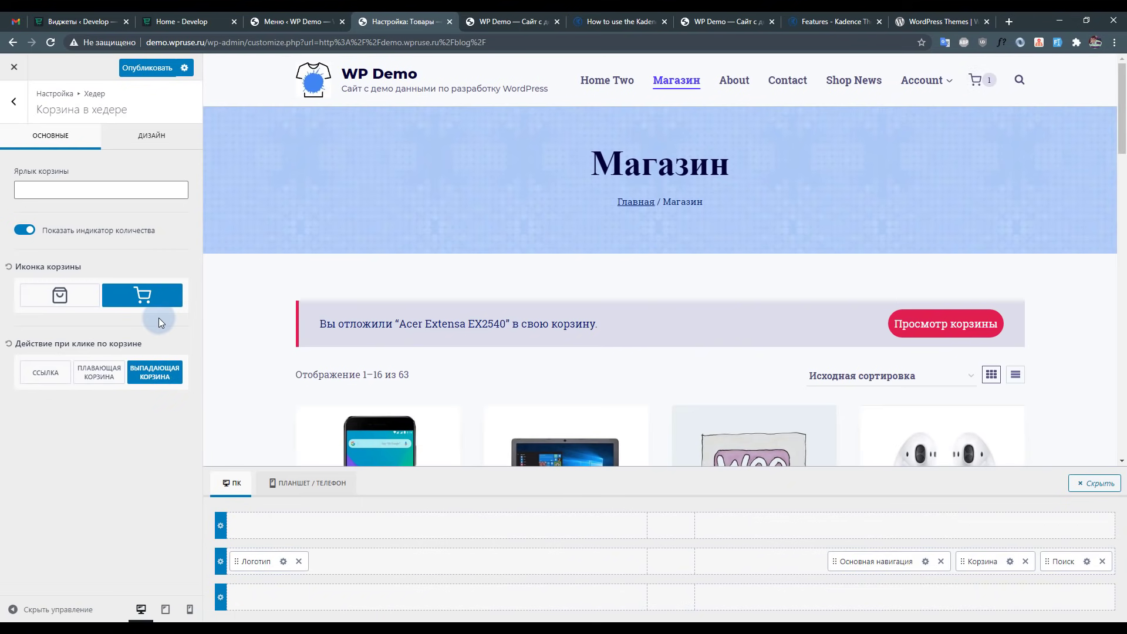
# Review the header cart's design settings and preview the drop-down cart with a product in it.
pyautogui.click(147, 141)
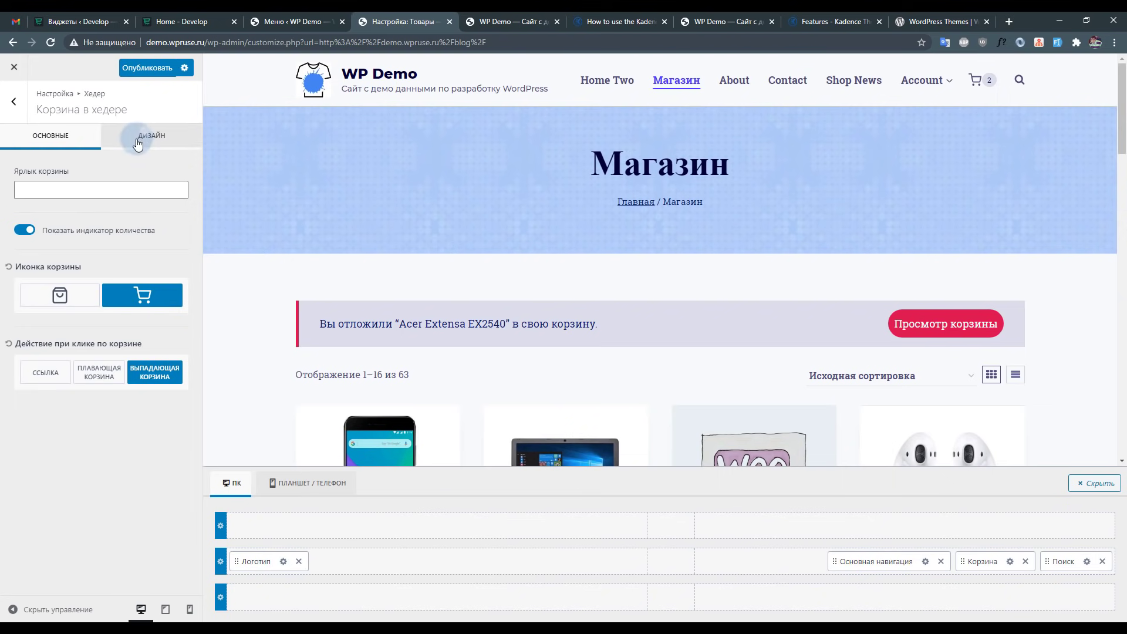
pyautogui.moveTo(976, 93)
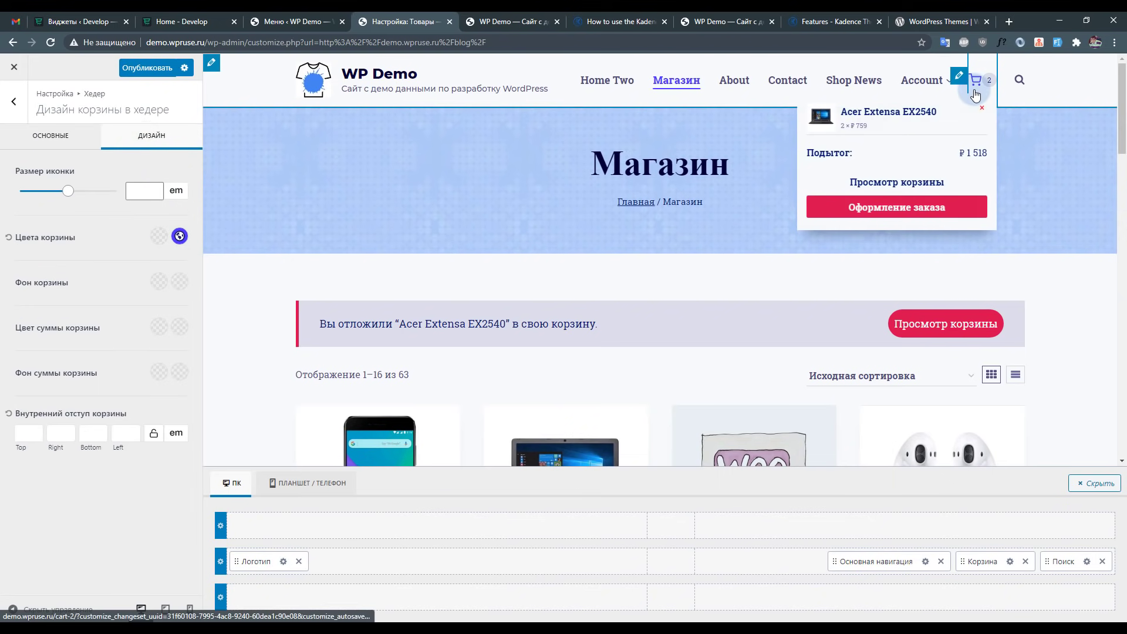
pyautogui.click(141, 350)
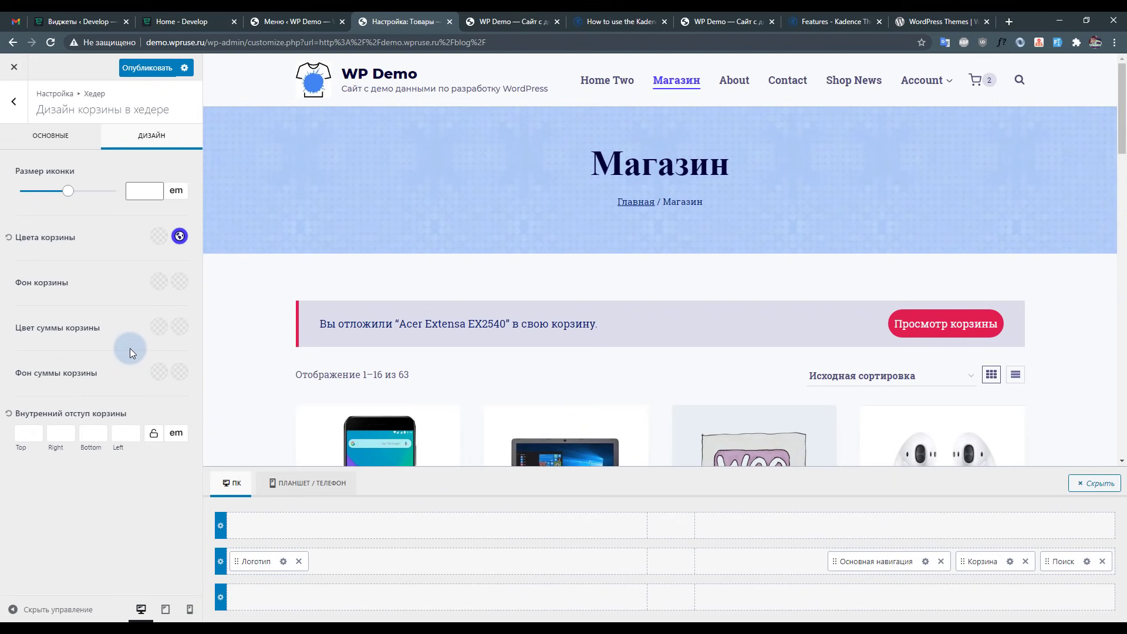
pyautogui.click(59, 136)
pyautogui.click(146, 136)
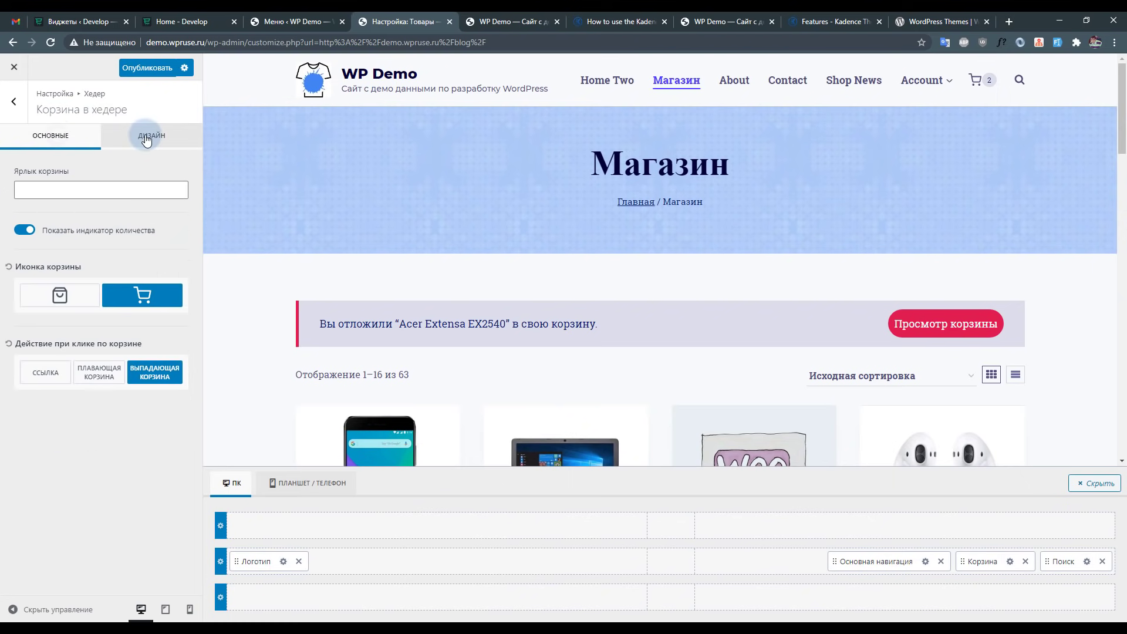
# In the header's Поиск settings, choose the thin magnifier icon and set the search label to "Поиск по сайту".
pyautogui.click(1094, 563)
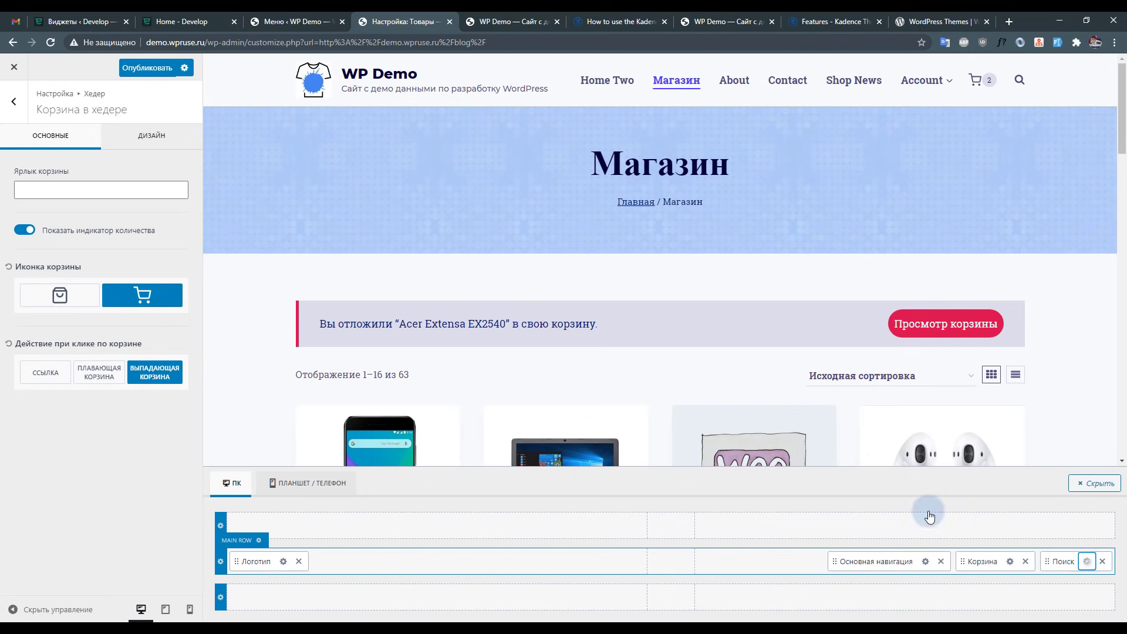
pyautogui.click(155, 264)
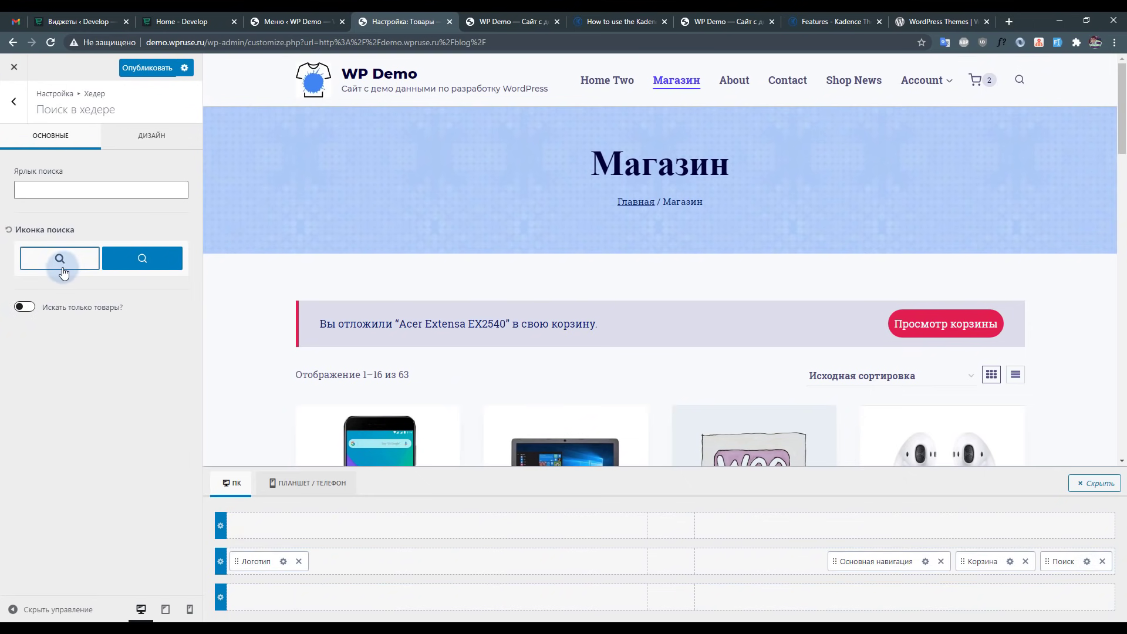
pyautogui.click(120, 190)
pyautogui.write('gv')
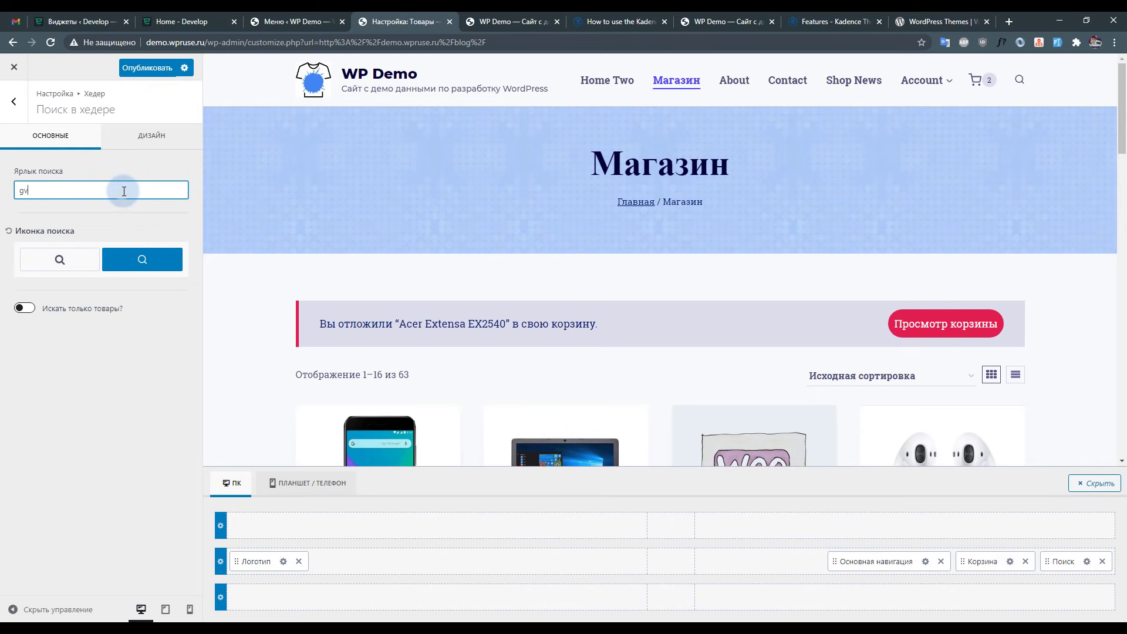
pyautogui.write('bcr gj cfqne')
pyautogui.press('shift+Pause')
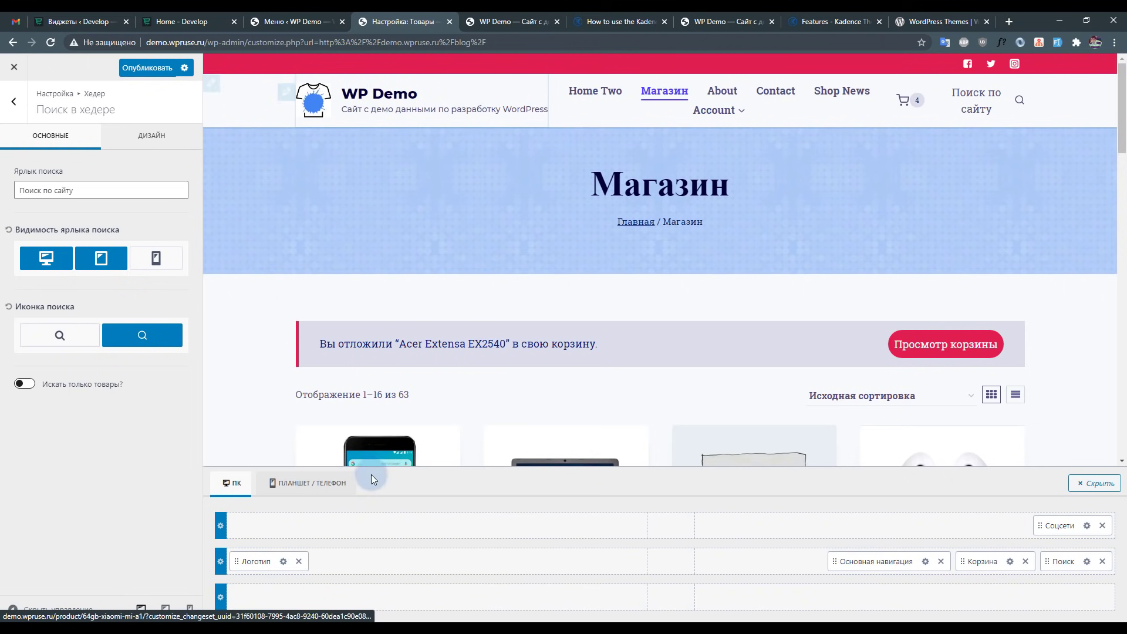
# Try the Полный and Блочный layouts for the header's top row, restore Стандарт, and set its minimum height to 10 px.
pyautogui.click(220, 527)
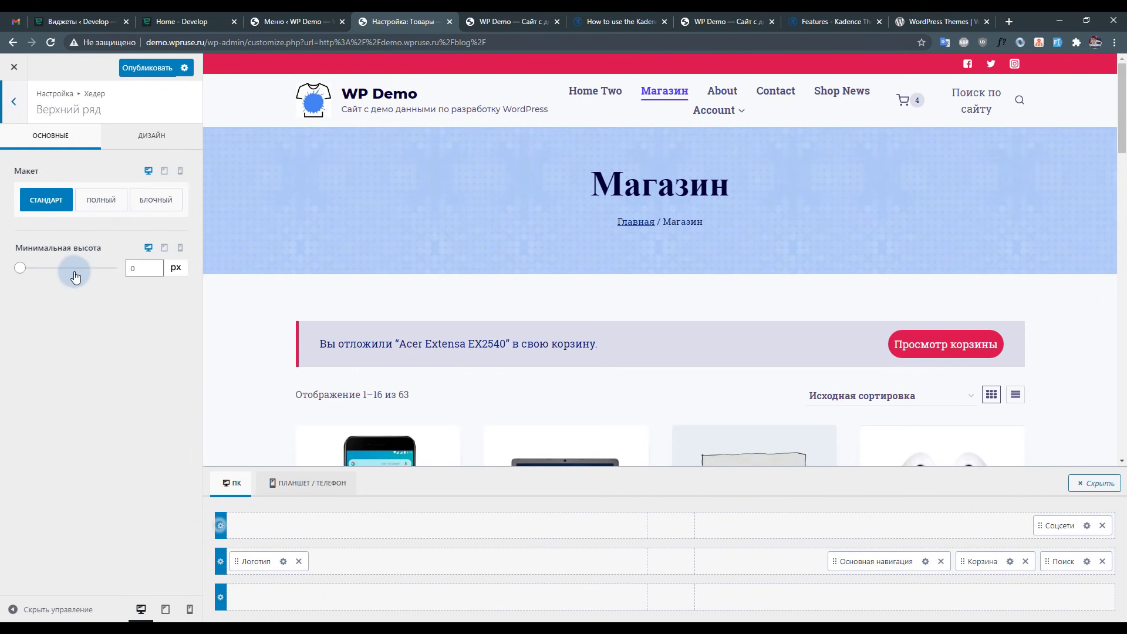
pyautogui.click(101, 200)
pyautogui.click(156, 200)
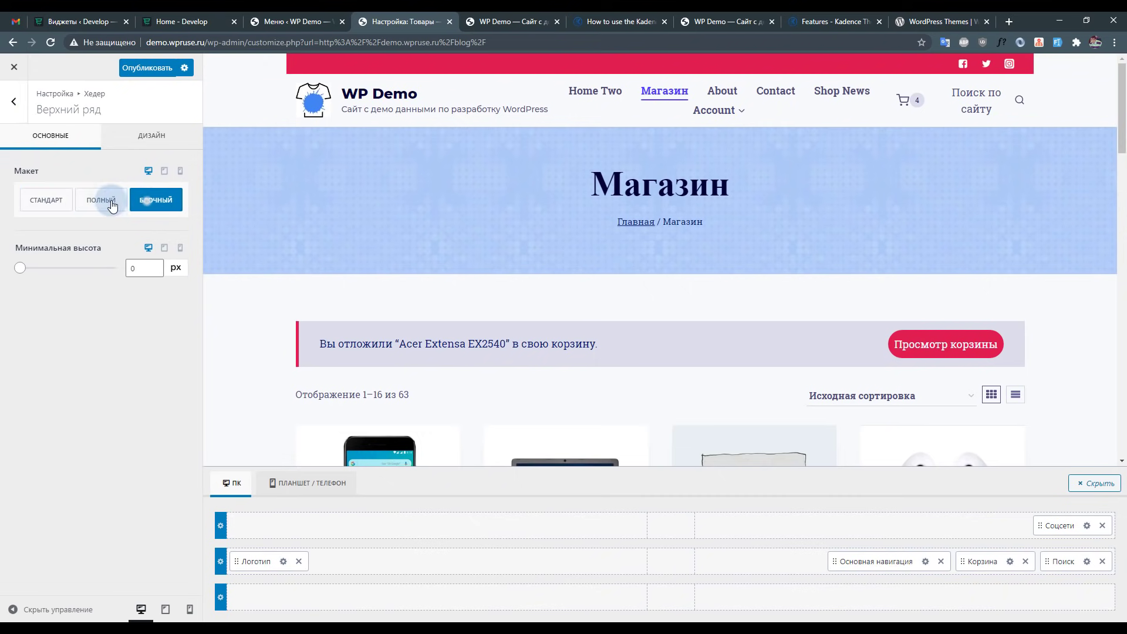
pyautogui.click(58, 199)
pyautogui.moveTo(22, 278)
pyautogui.mouseDown()
pyautogui.moveTo(100, 270)
pyautogui.moveTo(20, 268)
pyautogui.mouseUp()
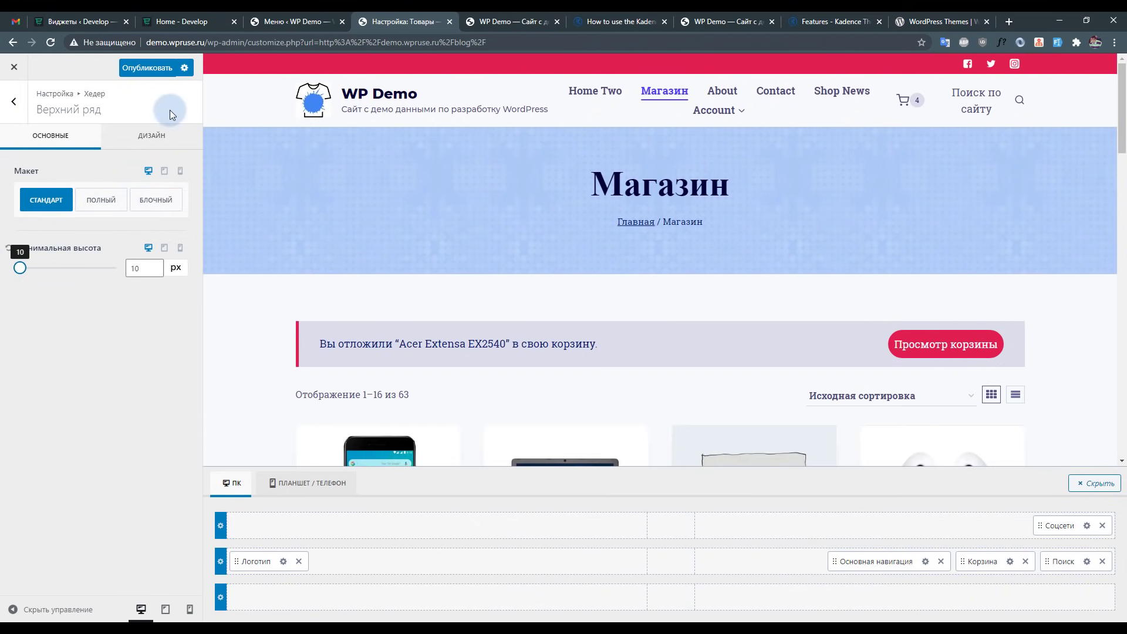
# Try dark blue 032075 as the top row's background, set it to the light lavender palette colour, and view the border settings.
pyautogui.click(152, 135)
pyautogui.click(174, 203)
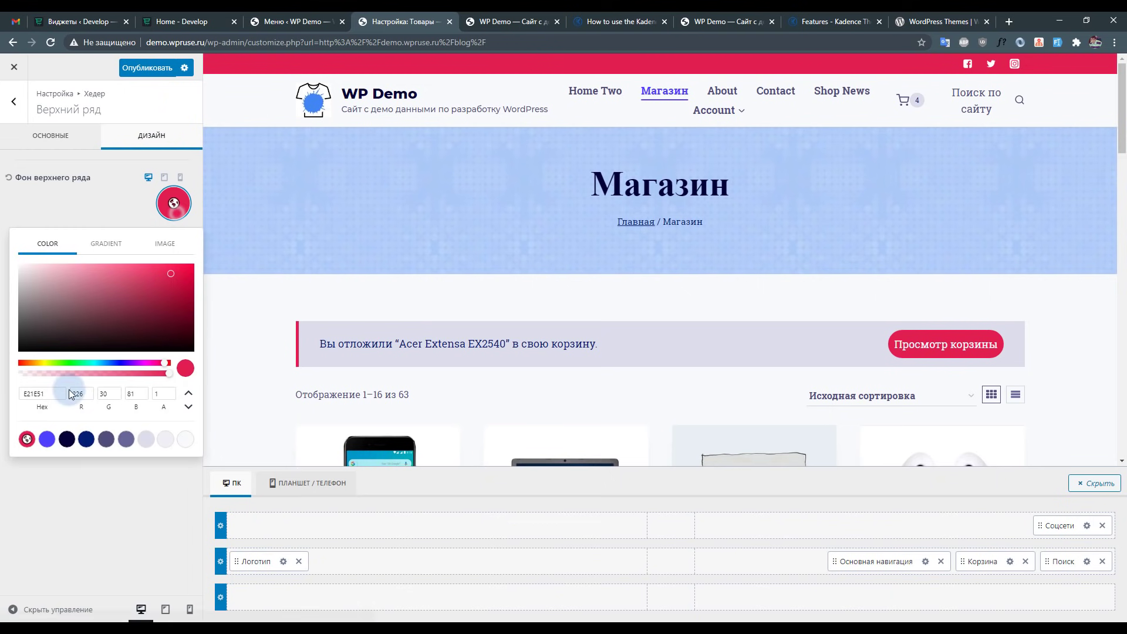
pyautogui.click(87, 439)
pyautogui.click(145, 439)
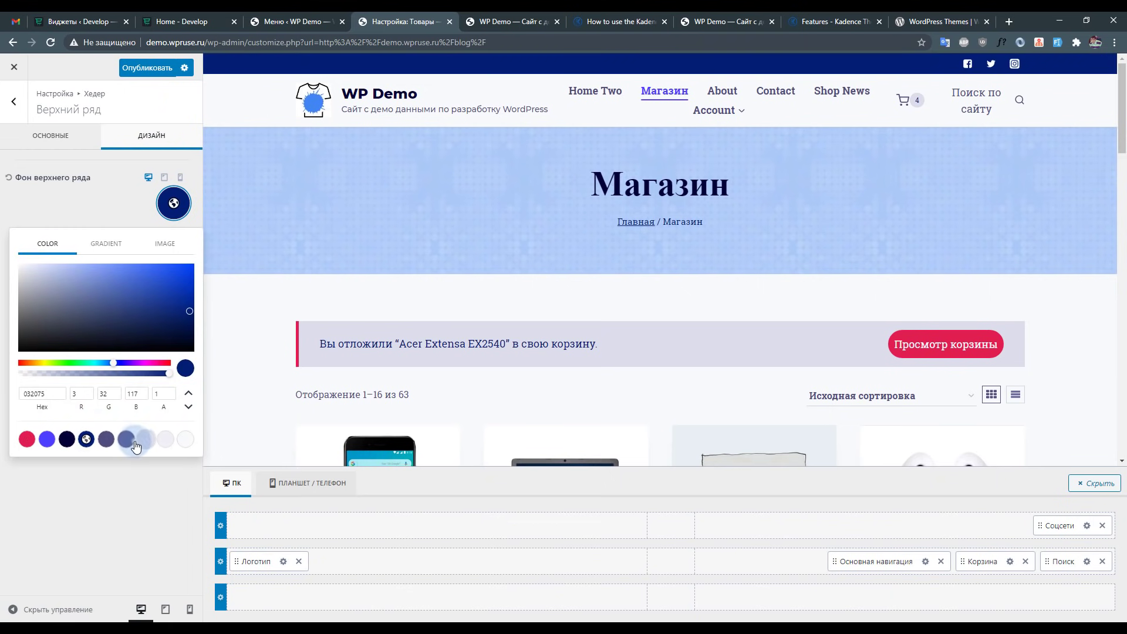
pyautogui.click(23, 272)
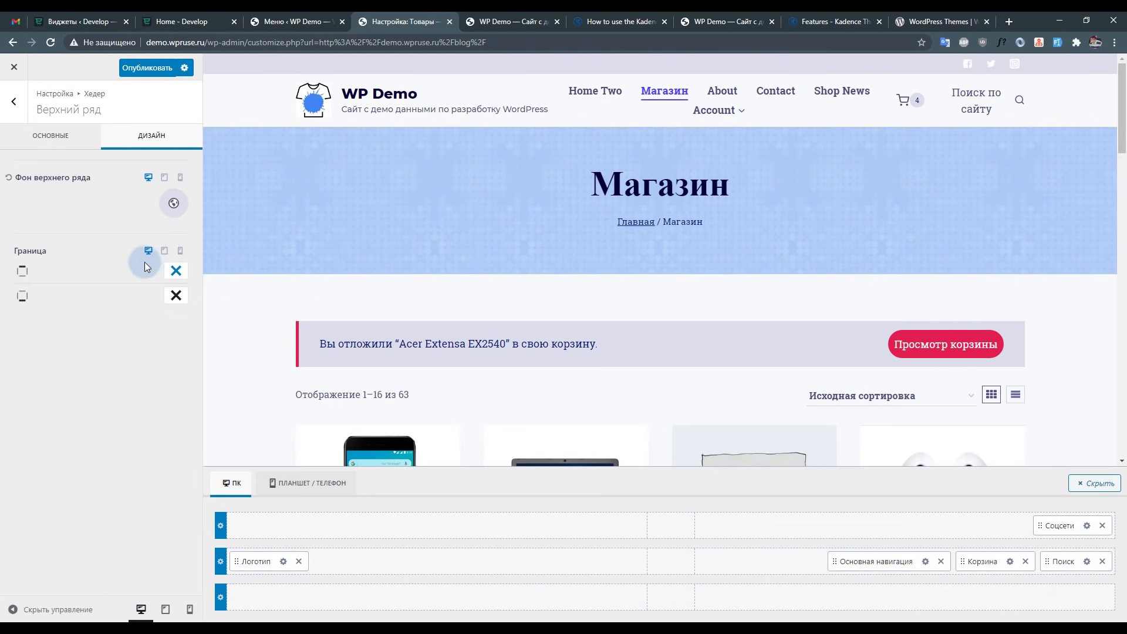
pyautogui.click(158, 251)
# Return to the top row's main settings and display the header's tablet/phone layout.
pyautogui.click(65, 149)
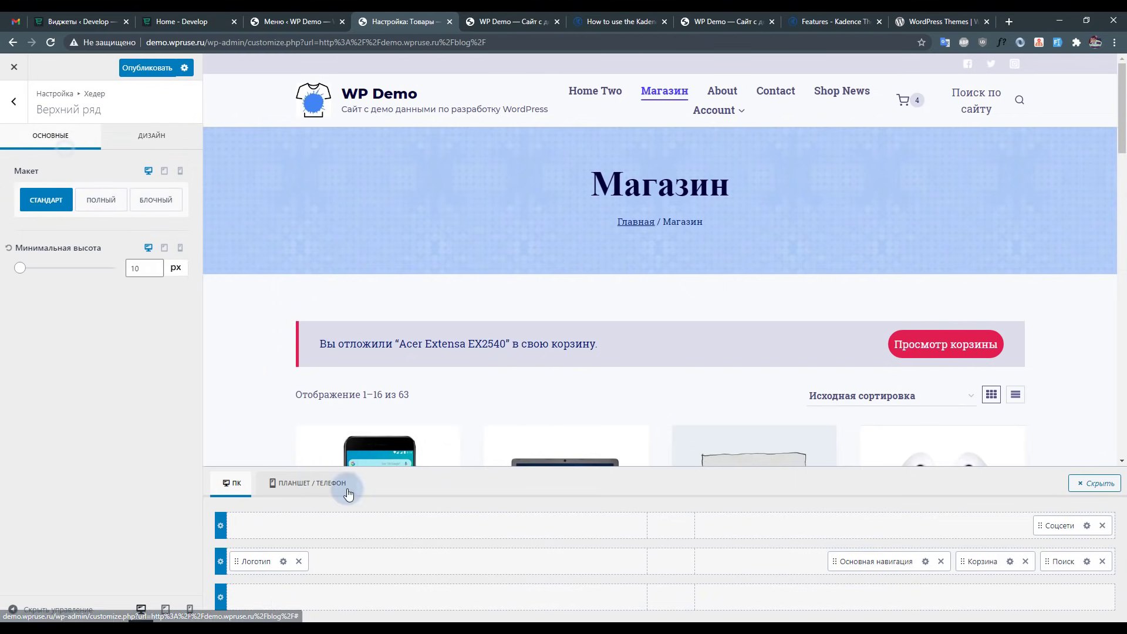
pyautogui.click(320, 480)
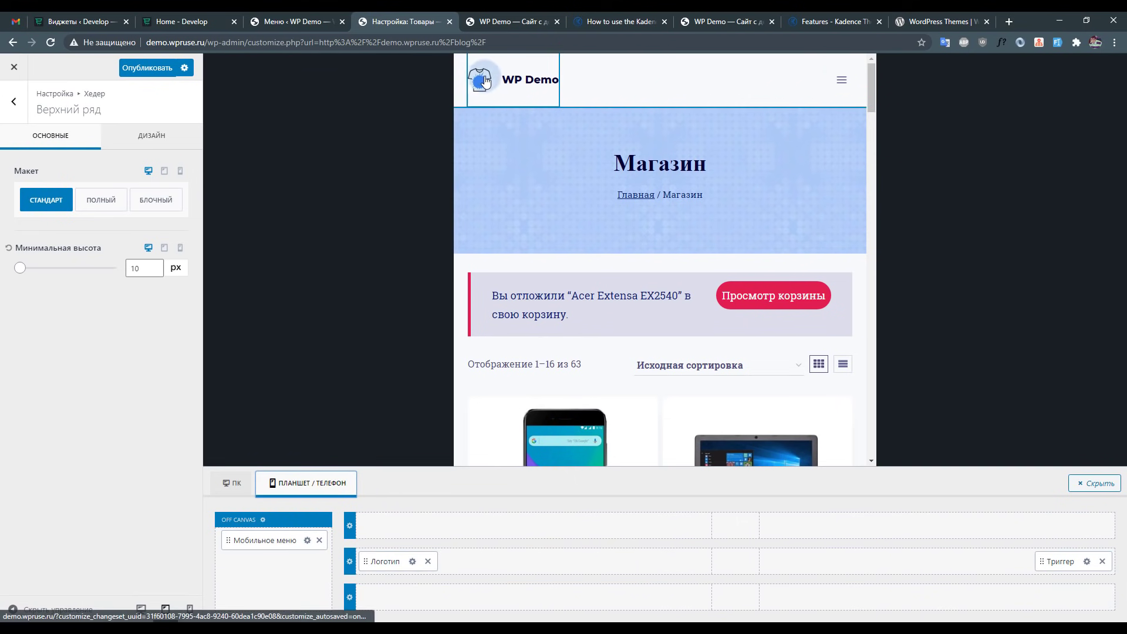
# Add the Кнопка element to the centre of the tablet/phone header's main row and view the elements available for its right-hand area.
pyautogui.click(735, 561)
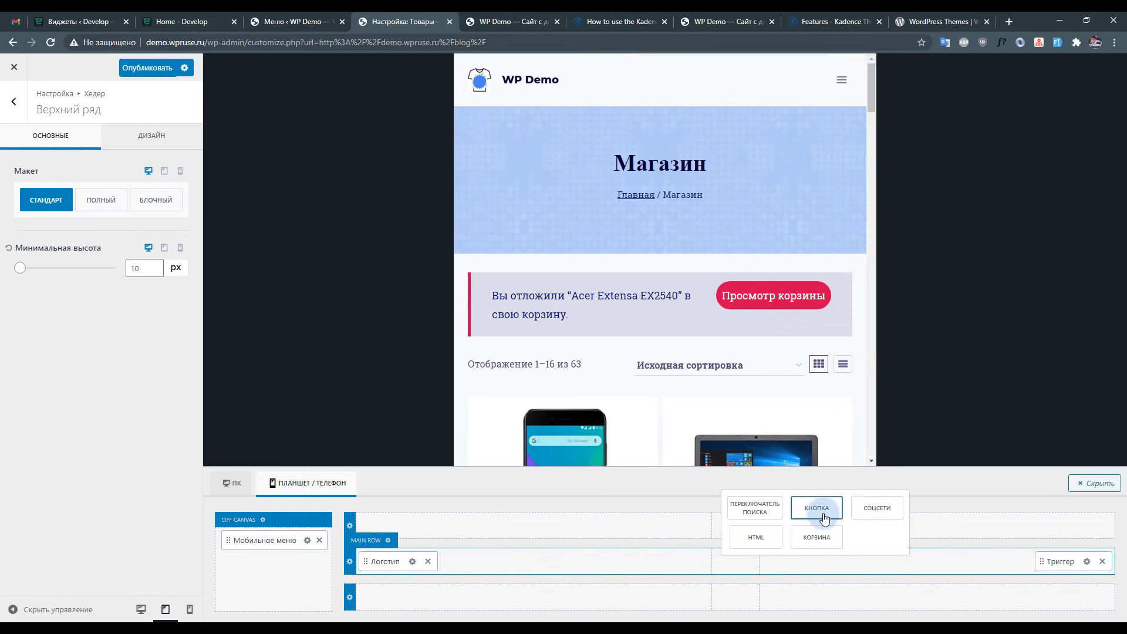
pyautogui.click(796, 508)
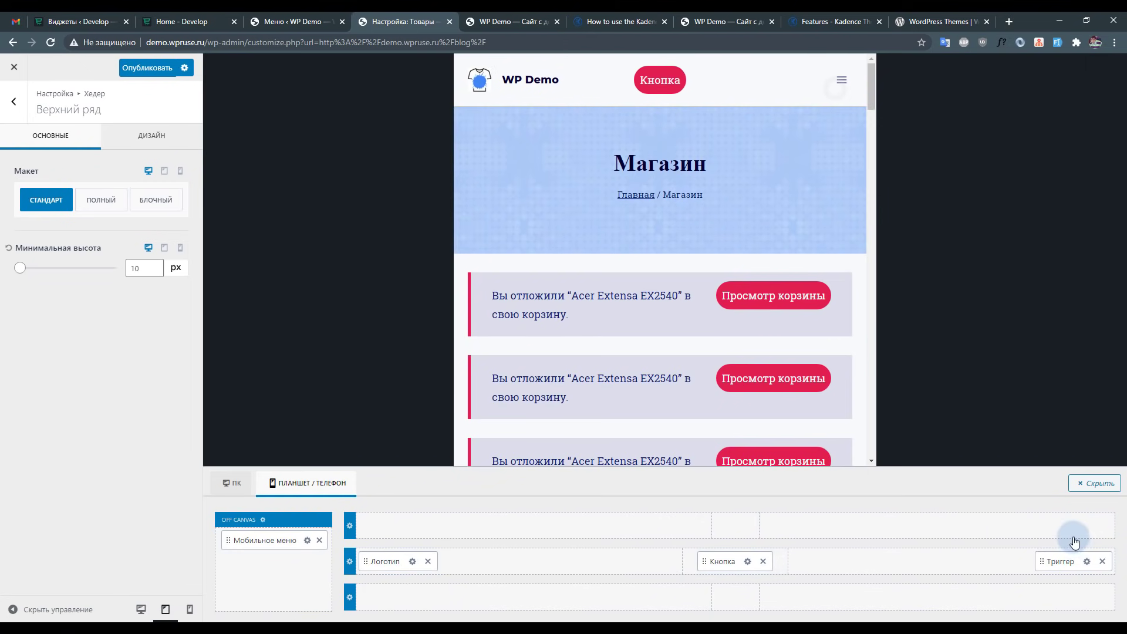
pyautogui.click(951, 561)
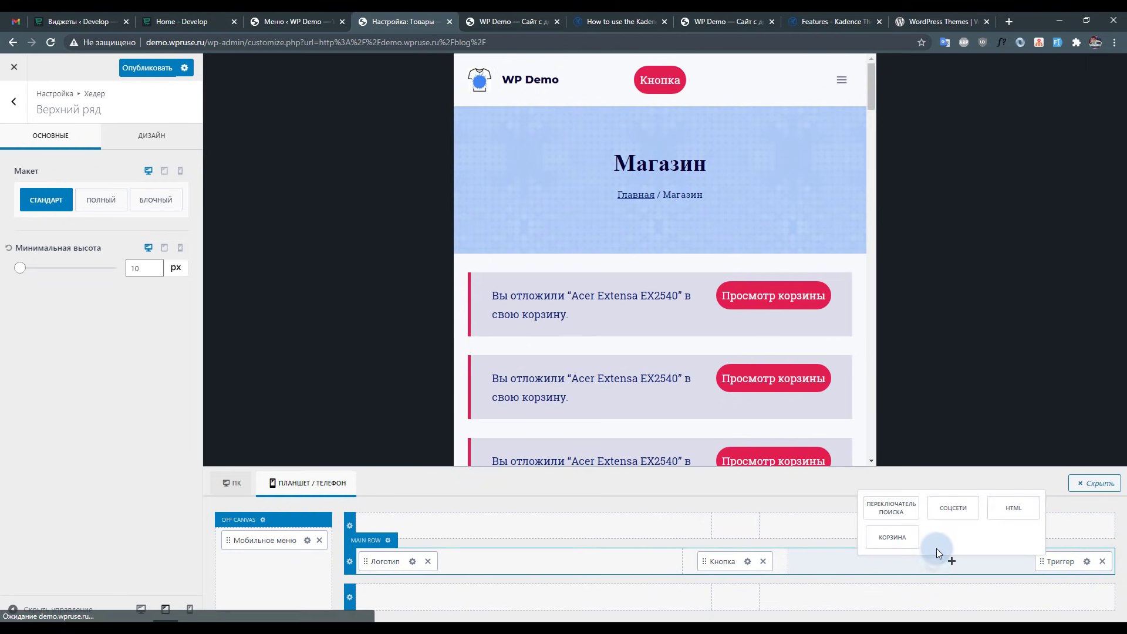
# In the mobile trigger's settings, compare the icon styles and choose the three vertical dots.
pyautogui.click(1061, 561)
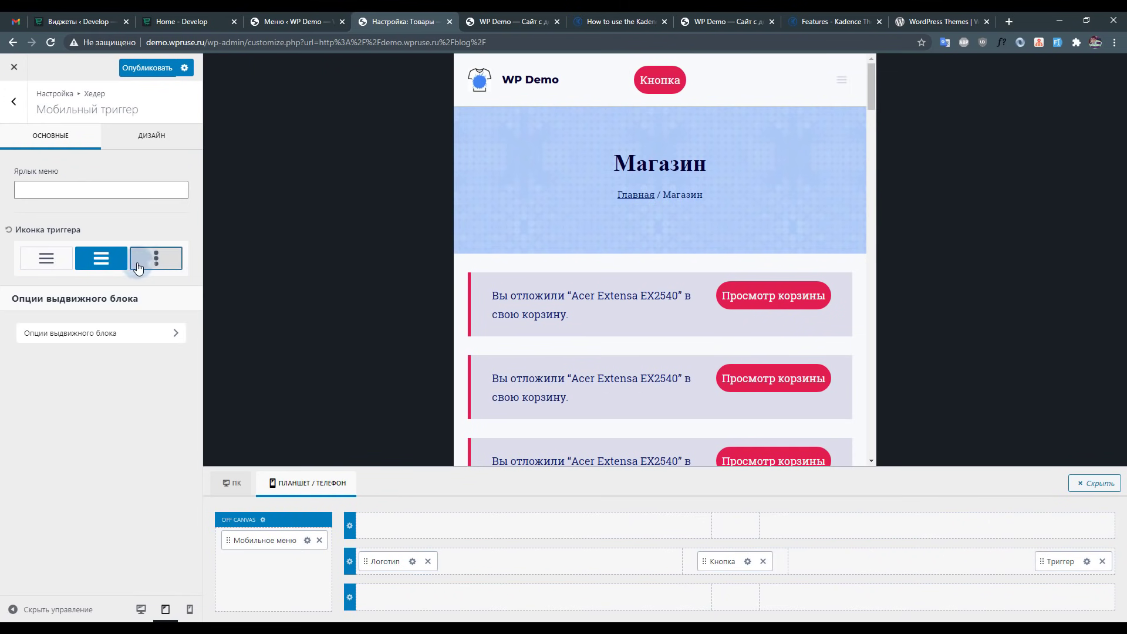
pyautogui.click(138, 266)
pyautogui.click(47, 258)
pyautogui.click(137, 261)
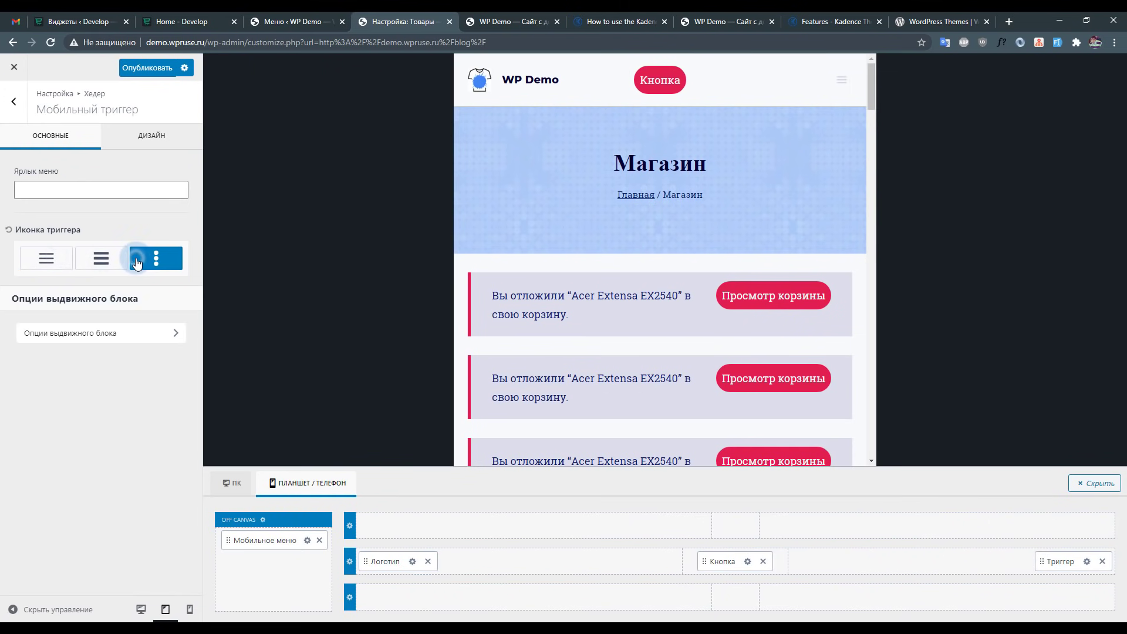
# In the mobile trigger's slide-out block options, try the Лево appearance side, restore Право, and open the mobile menu in the preview.
pyautogui.click(146, 332)
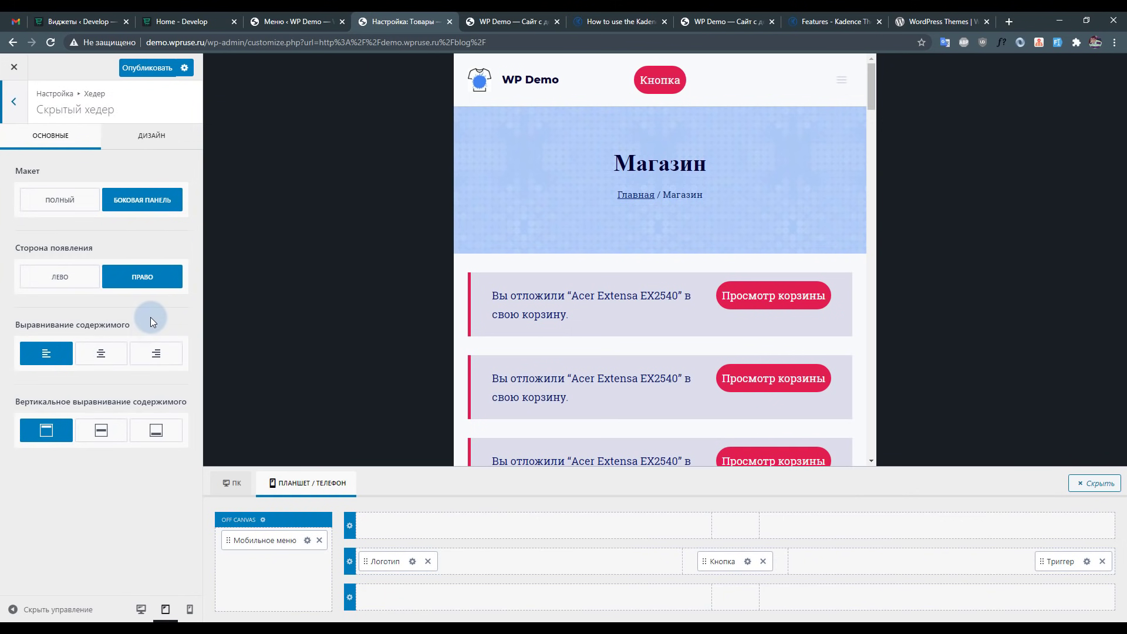
pyautogui.click(55, 277)
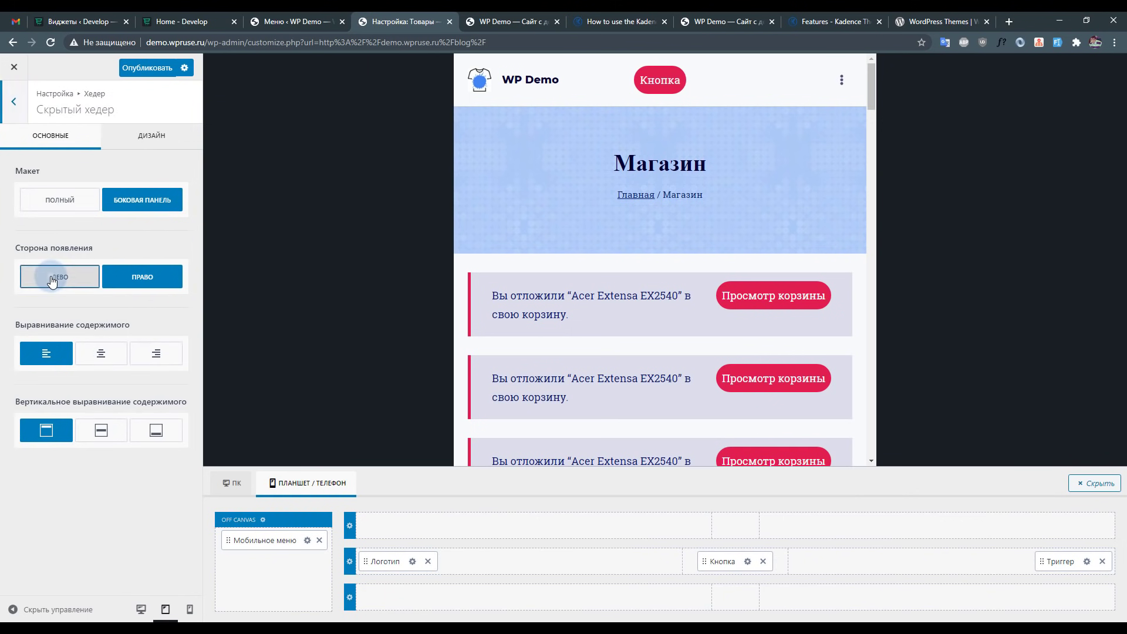
pyautogui.click(154, 275)
pyautogui.click(842, 79)
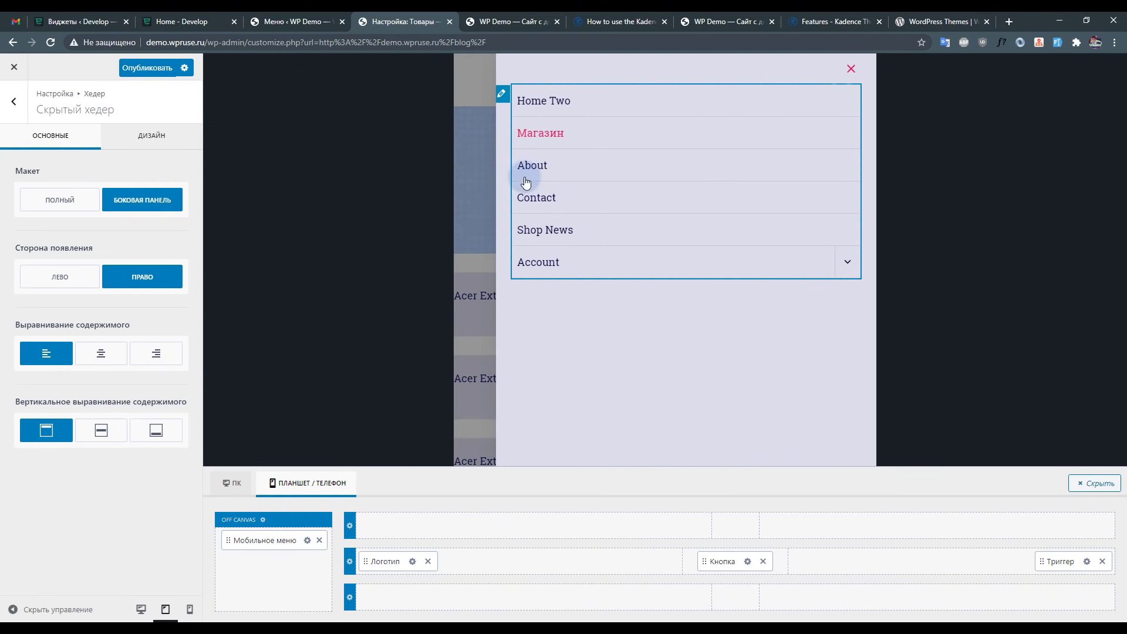
# Set the hidden header to appear from Лево, try the Полный layout, restore Боковая панель, and centre the content horizontally.
pyautogui.click(80, 279)
pyautogui.click(57, 202)
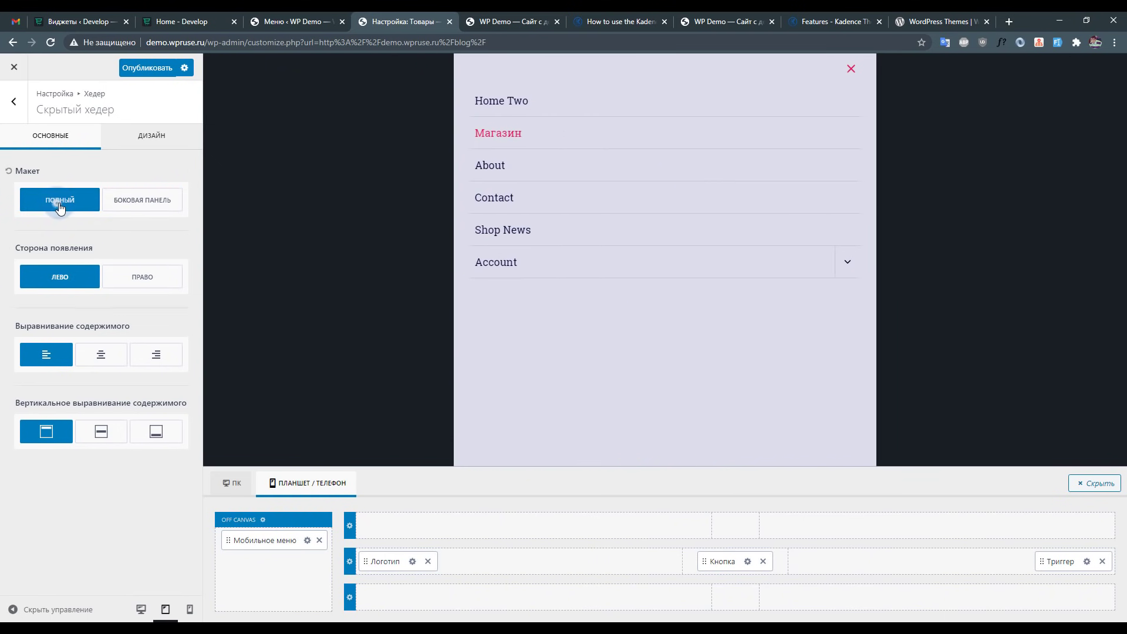
pyautogui.click(176, 201)
pyautogui.click(101, 357)
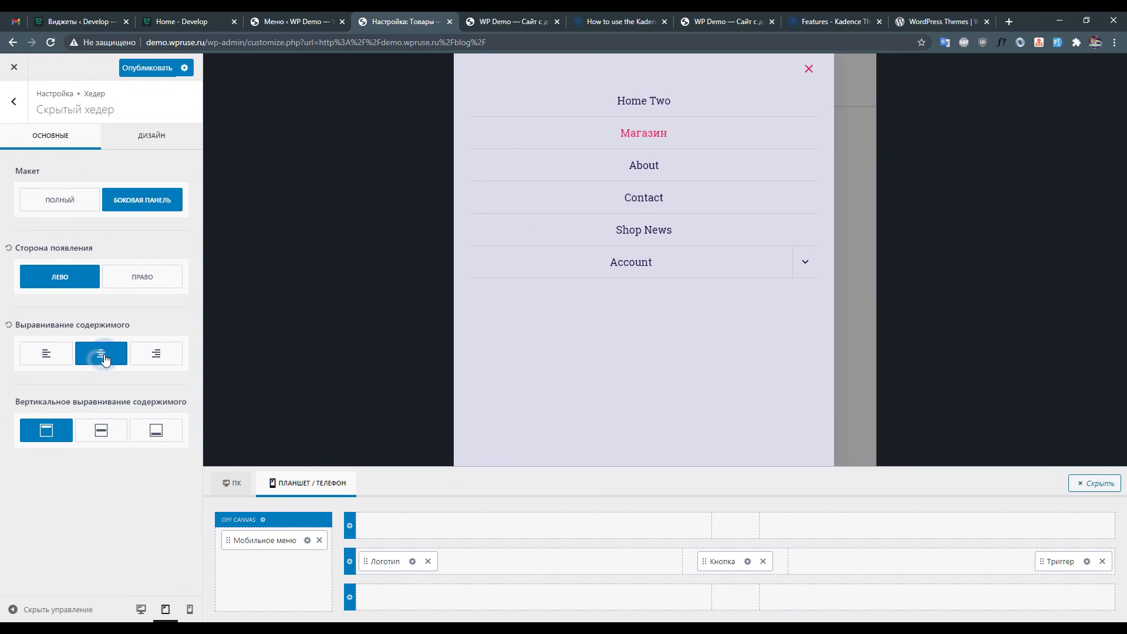
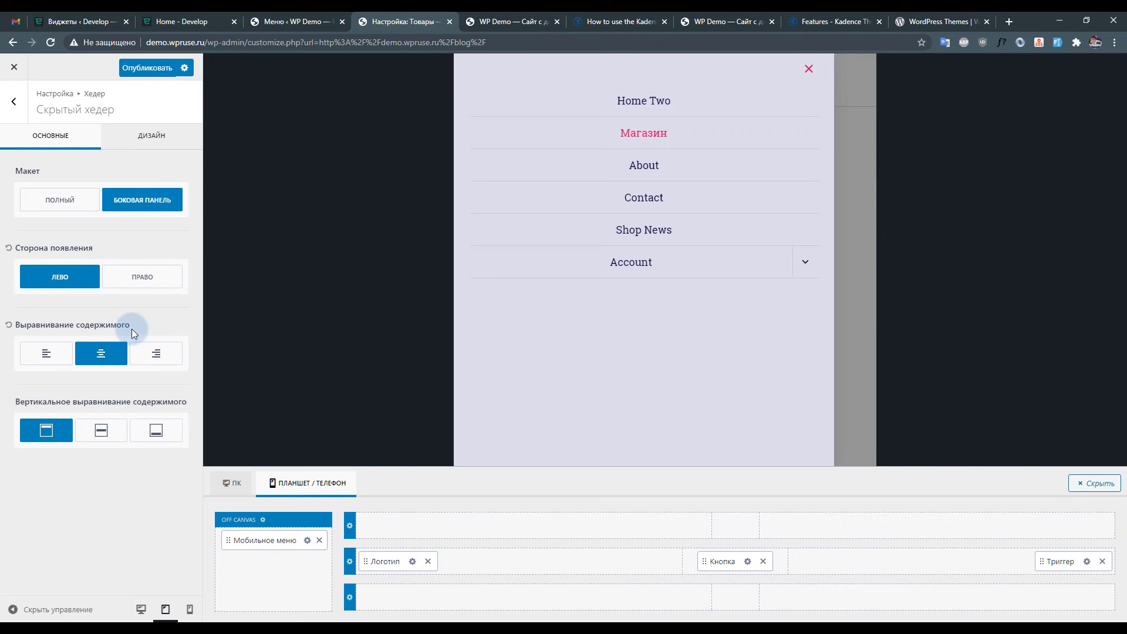
# Try middle and bottom vertical alignment for the hidden header's content, and restore top alignment.
pyautogui.click(117, 429)
pyautogui.click(170, 436)
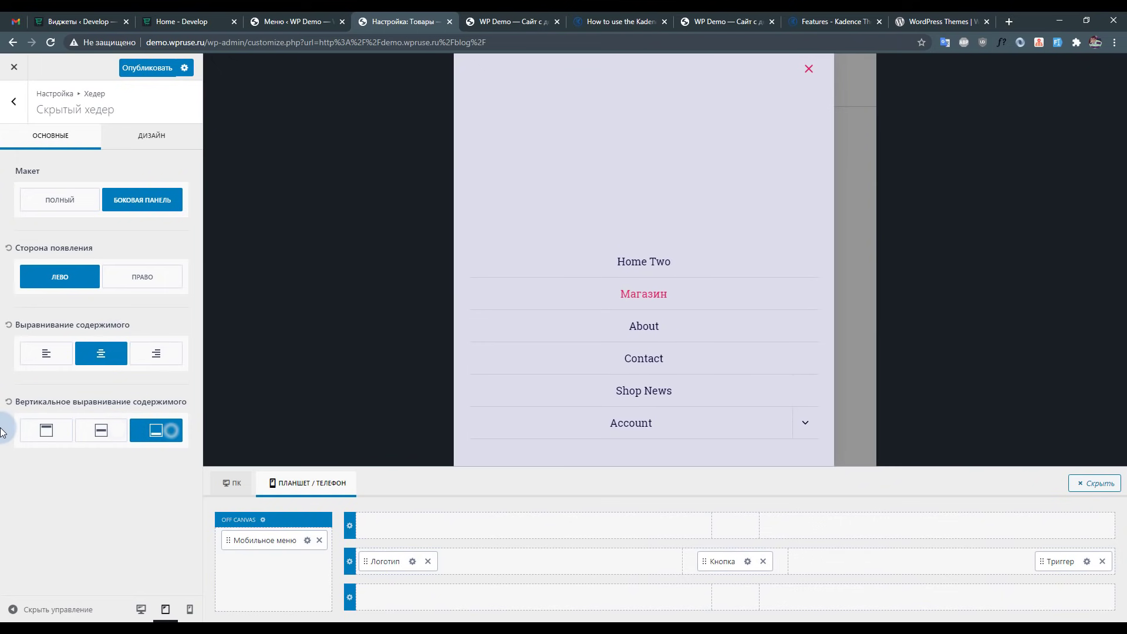
pyautogui.click(30, 430)
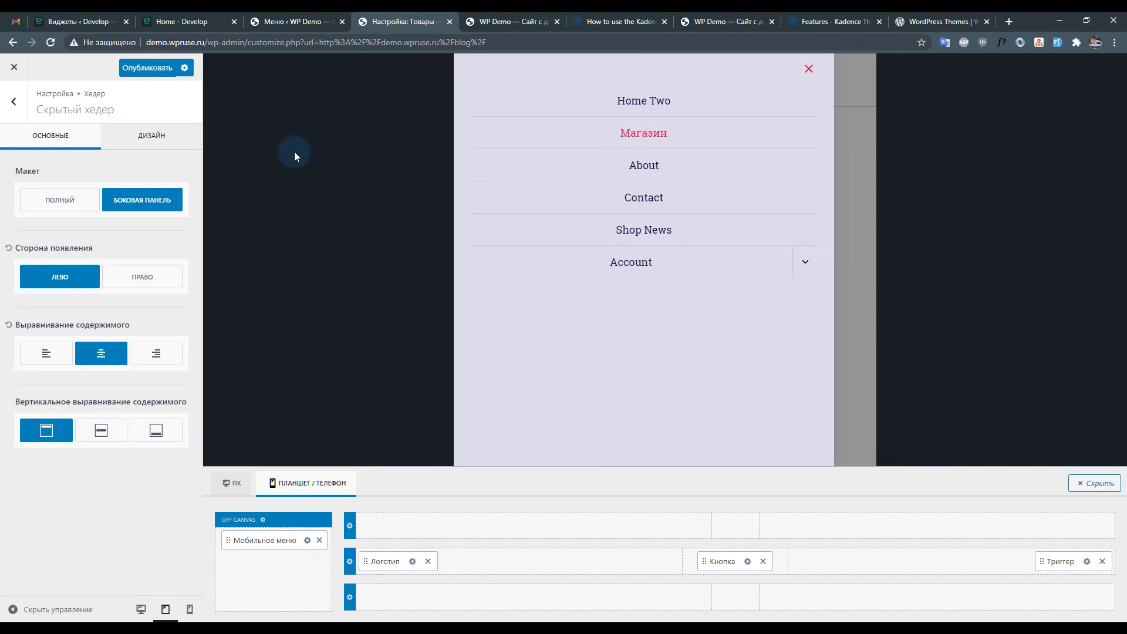
# Close and reopen the mobile menu in the preview, and add the Соцсети element below Мобильное меню in the off-canvas area.
pyautogui.click(810, 68)
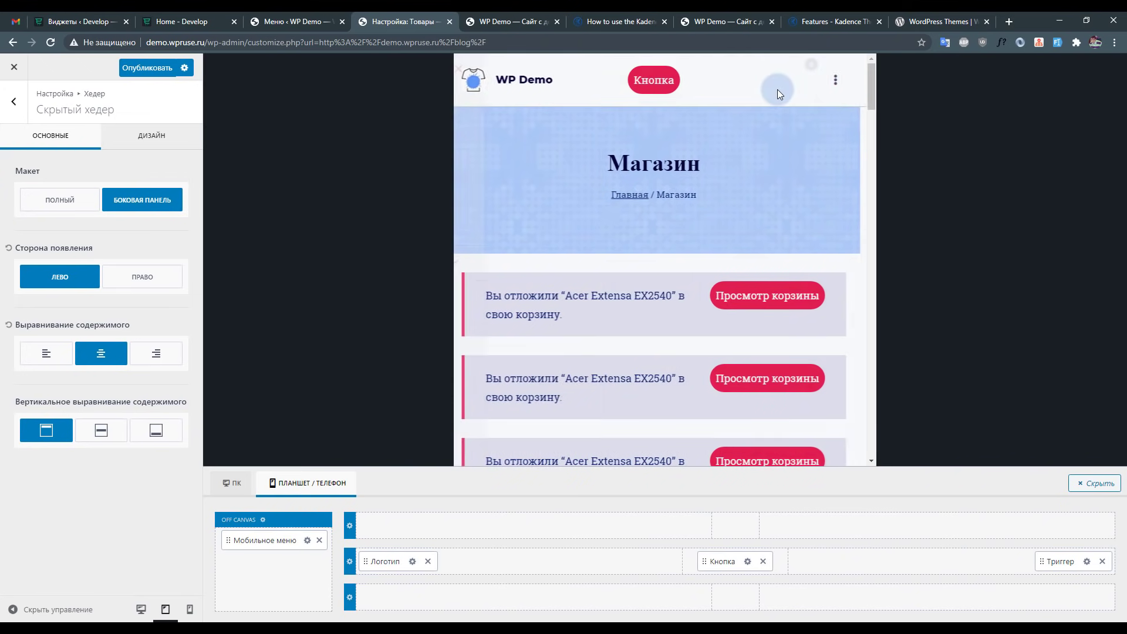
pyautogui.click(843, 78)
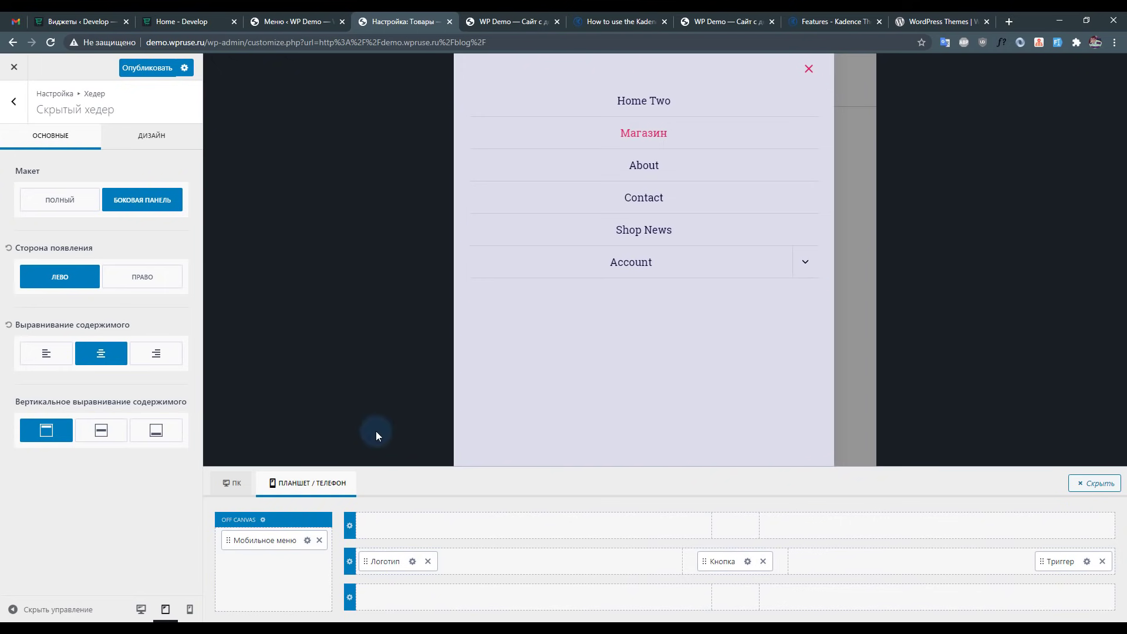
pyautogui.click(274, 568)
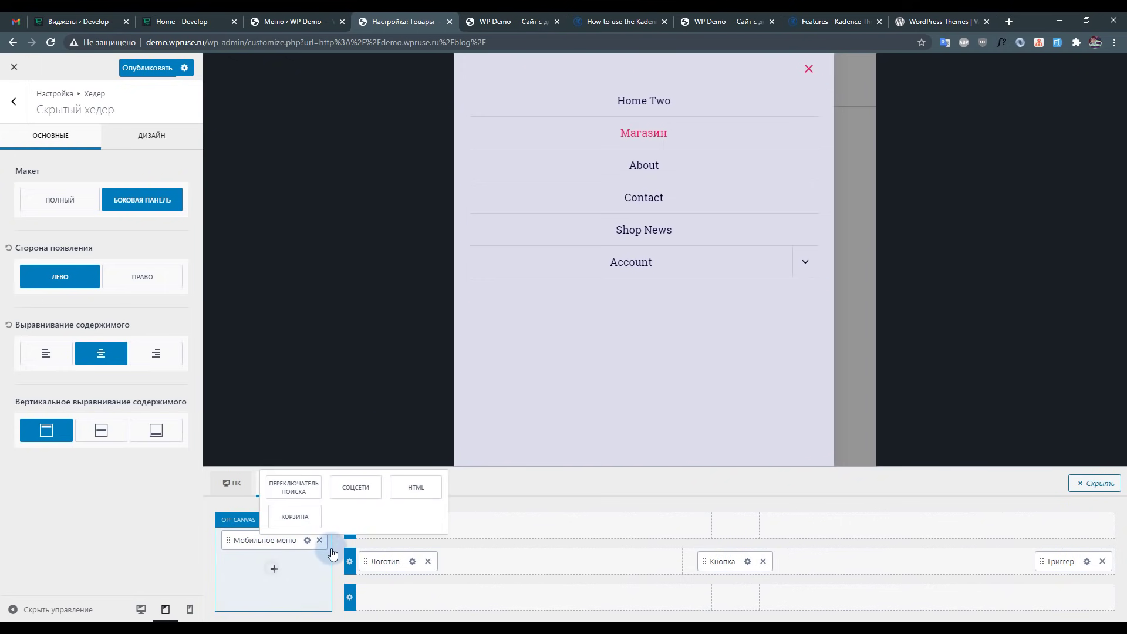
pyautogui.click(355, 487)
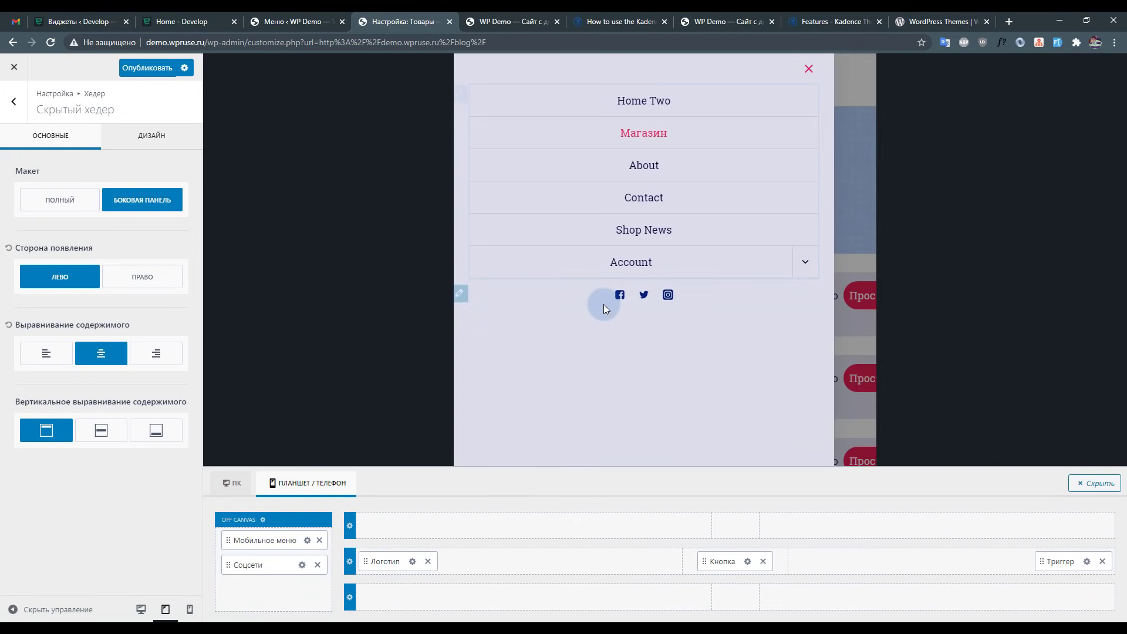
# Through the Мобильное меню settings, assign the Resources menu to the Основное location and close the menu in the preview.
pyautogui.click(307, 540)
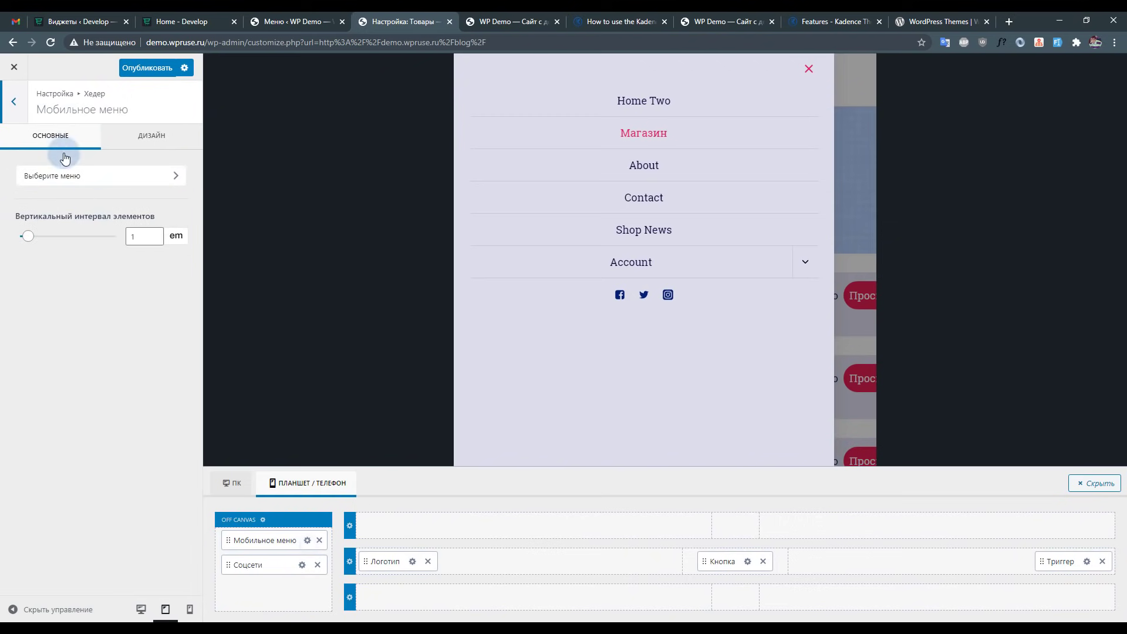
pyautogui.click(77, 176)
pyautogui.click(92, 278)
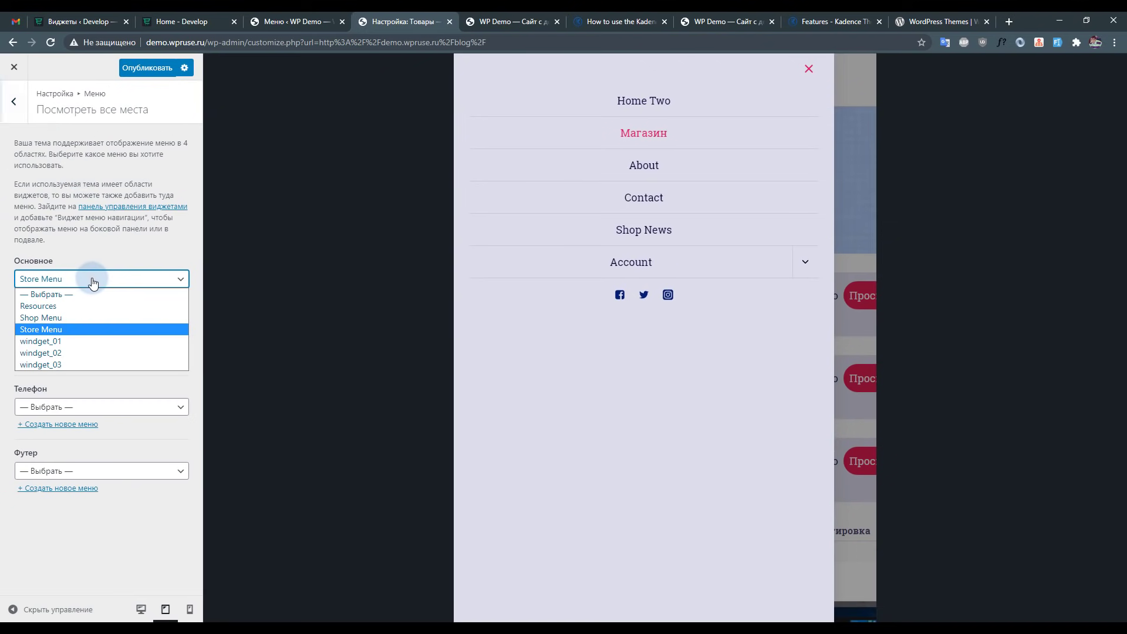
pyautogui.click(69, 306)
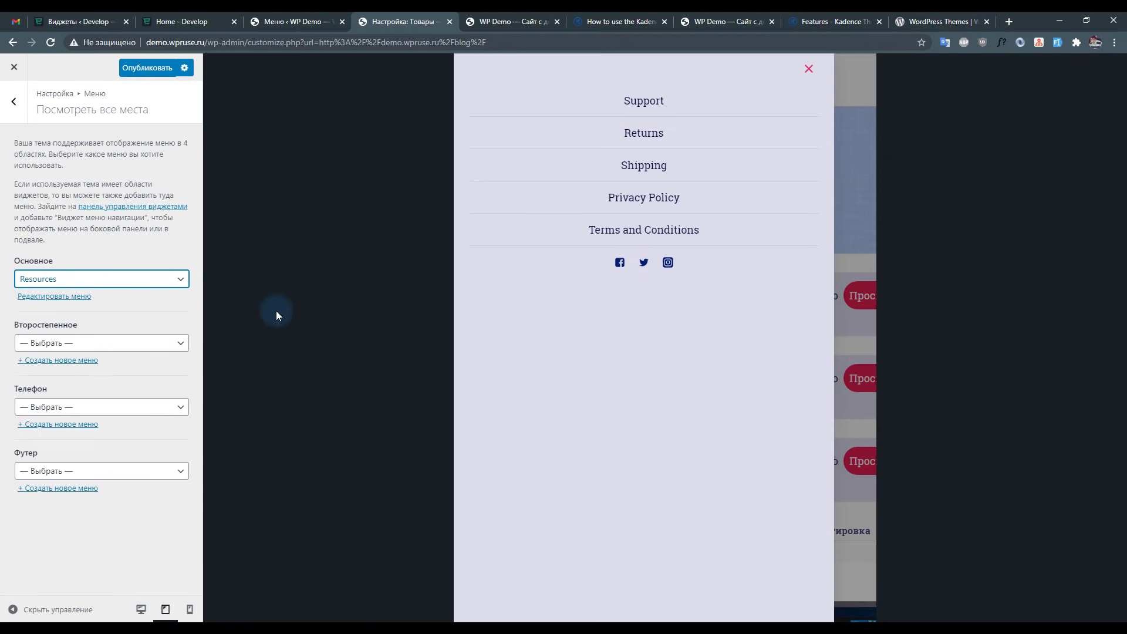
pyautogui.click(13, 101)
pyautogui.click(13, 101)
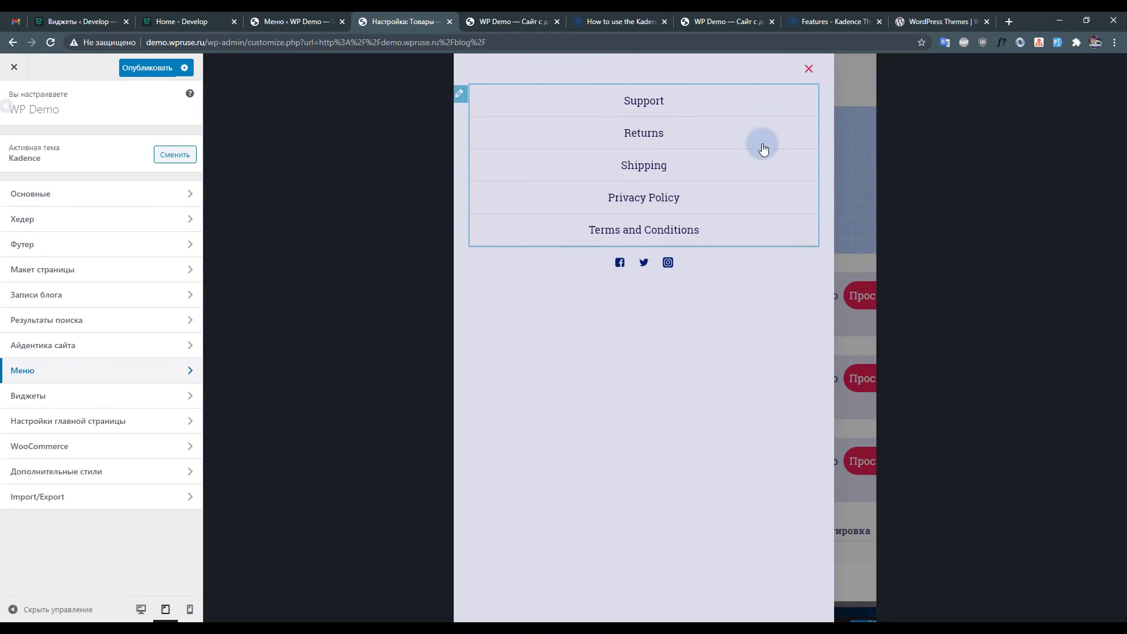
pyautogui.click(855, 124)
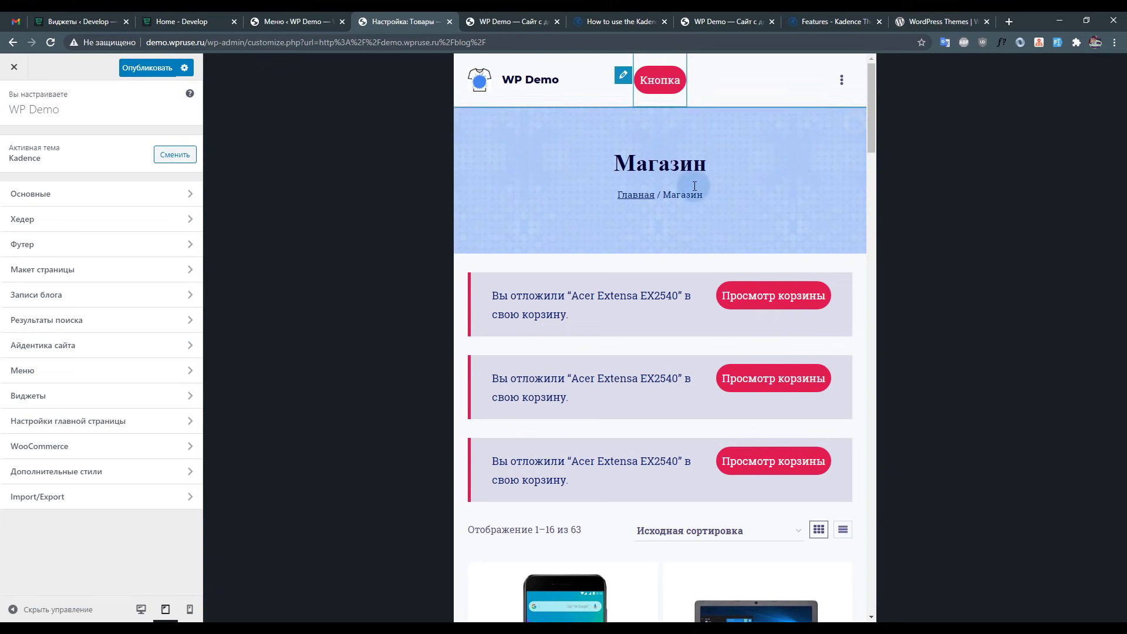
# Display the header's desktop layout and set its sticky header option to "Да - верхний и основной ряды".
pyautogui.click(96, 220)
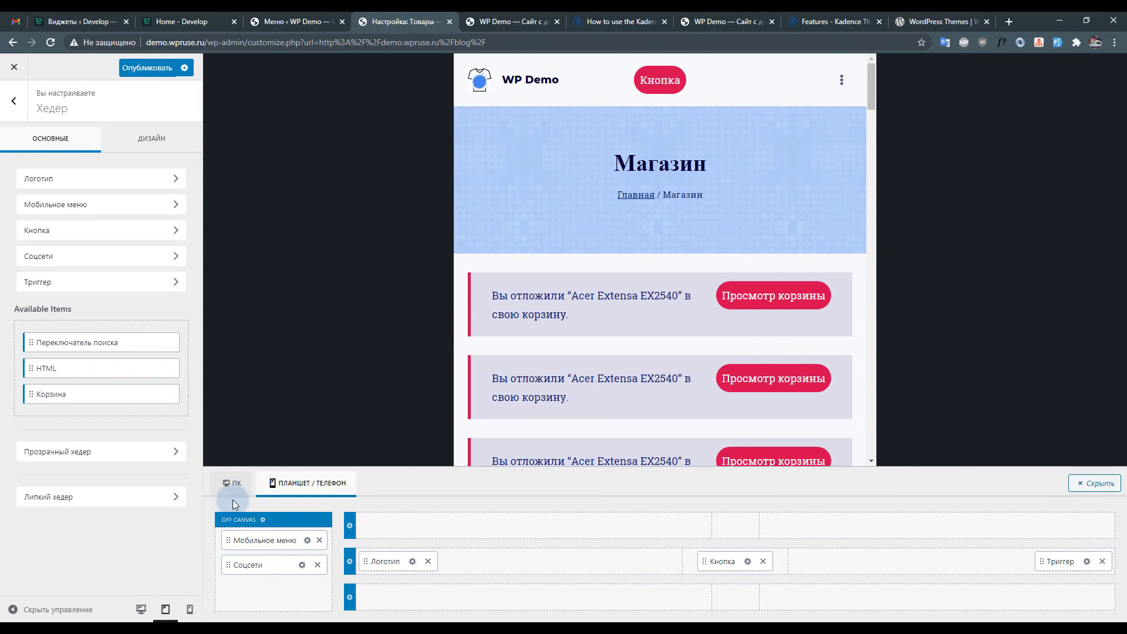
pyautogui.click(232, 483)
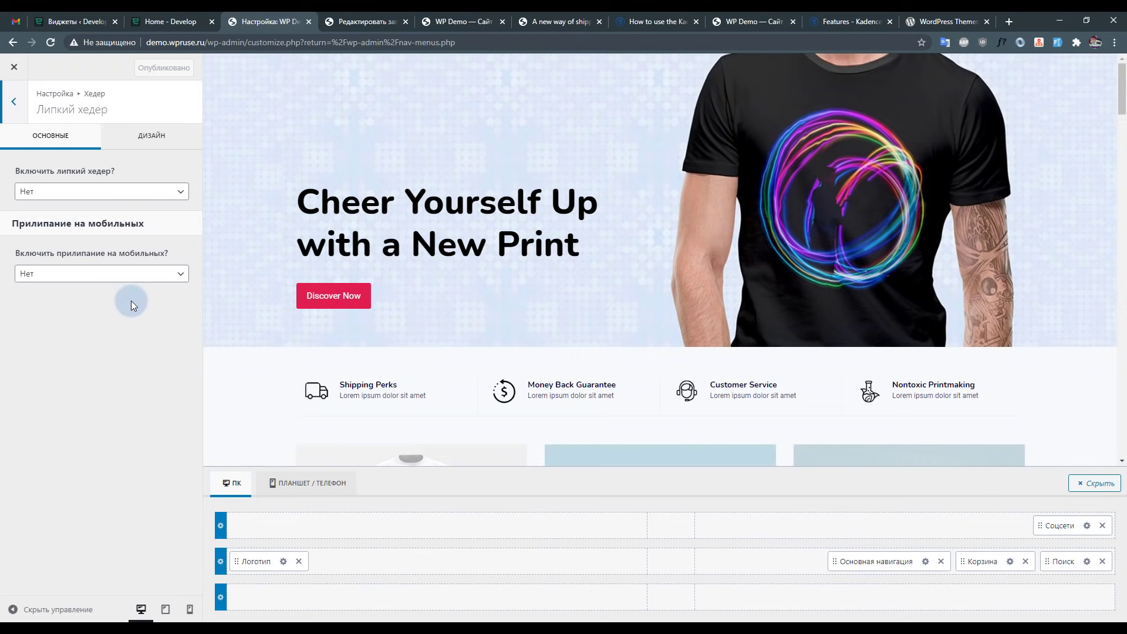
pyautogui.click(90, 191)
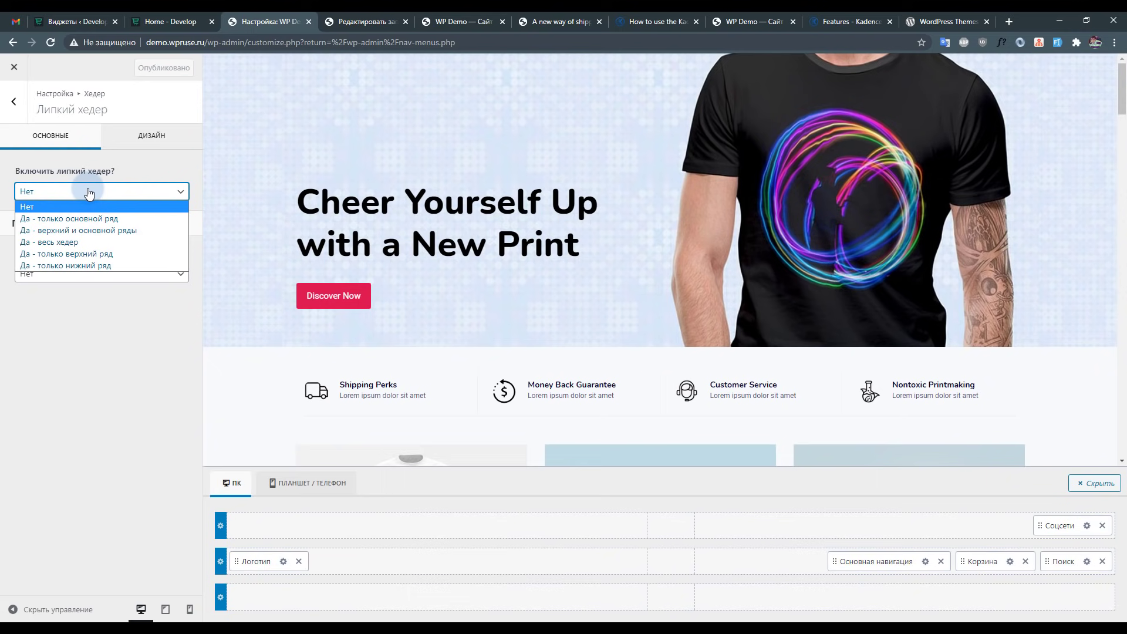
pyautogui.click(87, 227)
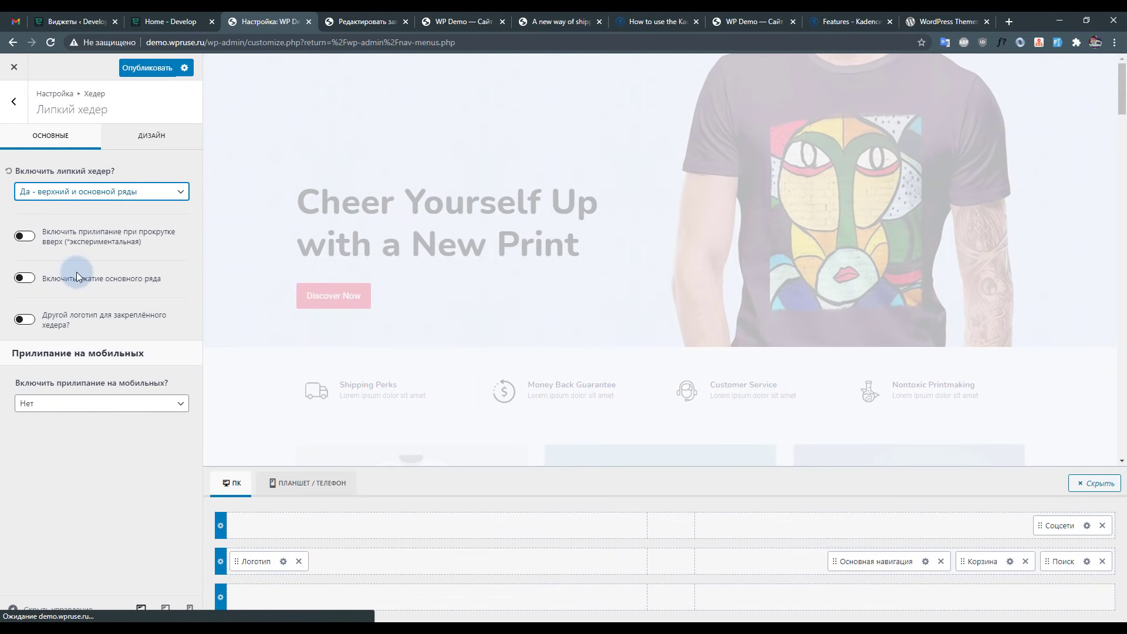
# Enable sticking on scroll up, main row shrinking and a different logo for the sticky header, and publish the changes.
pyautogui.click(25, 236)
pyautogui.click(24, 278)
pyautogui.click(24, 380)
pyautogui.click(146, 67)
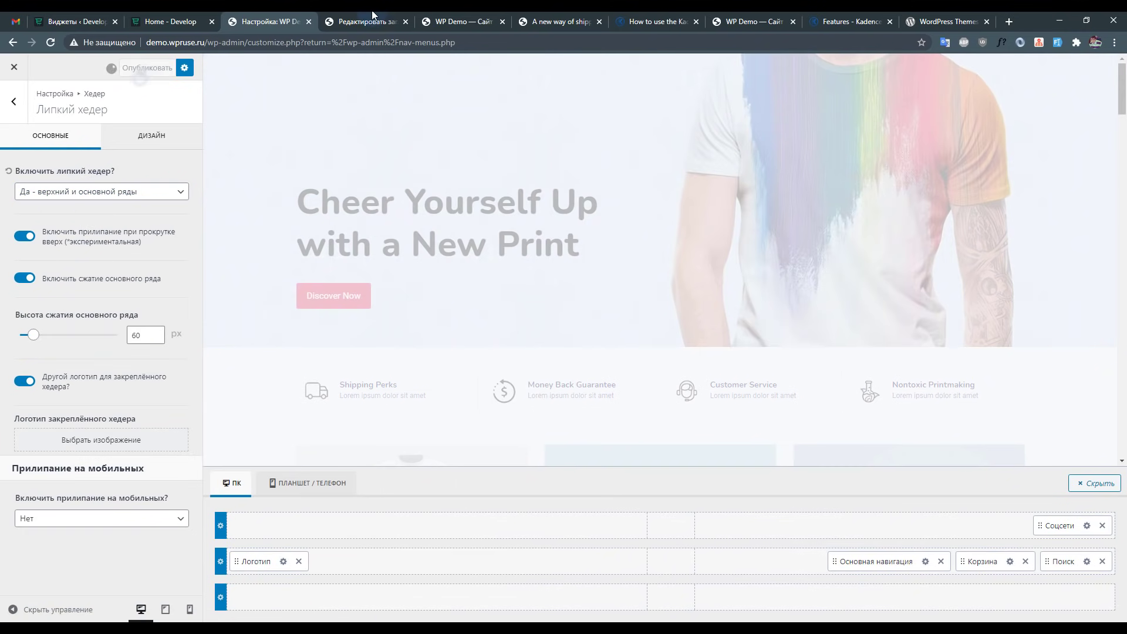
# On the site's shipping blog post, examine how the sticky header behaves while scrolling down and back up.
pyautogui.click(581, 16)
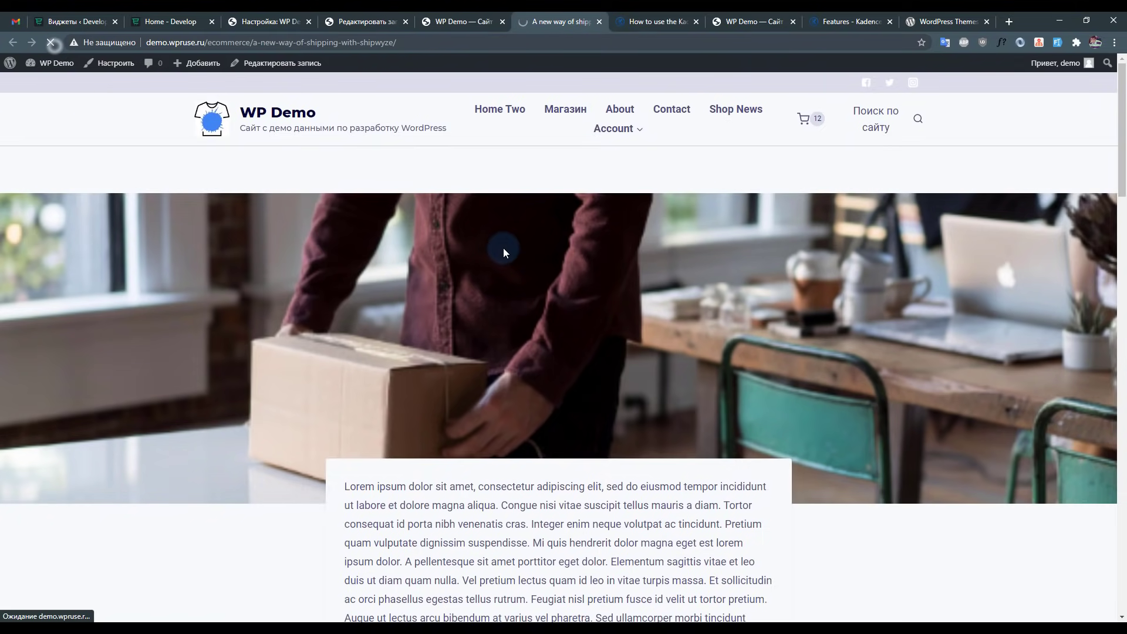
pyautogui.scroll(-7, 503, 252)
pyautogui.scroll(7, 637, 126)
pyautogui.scroll(-7, 644, 120)
pyautogui.scroll(-7, 914, 201)
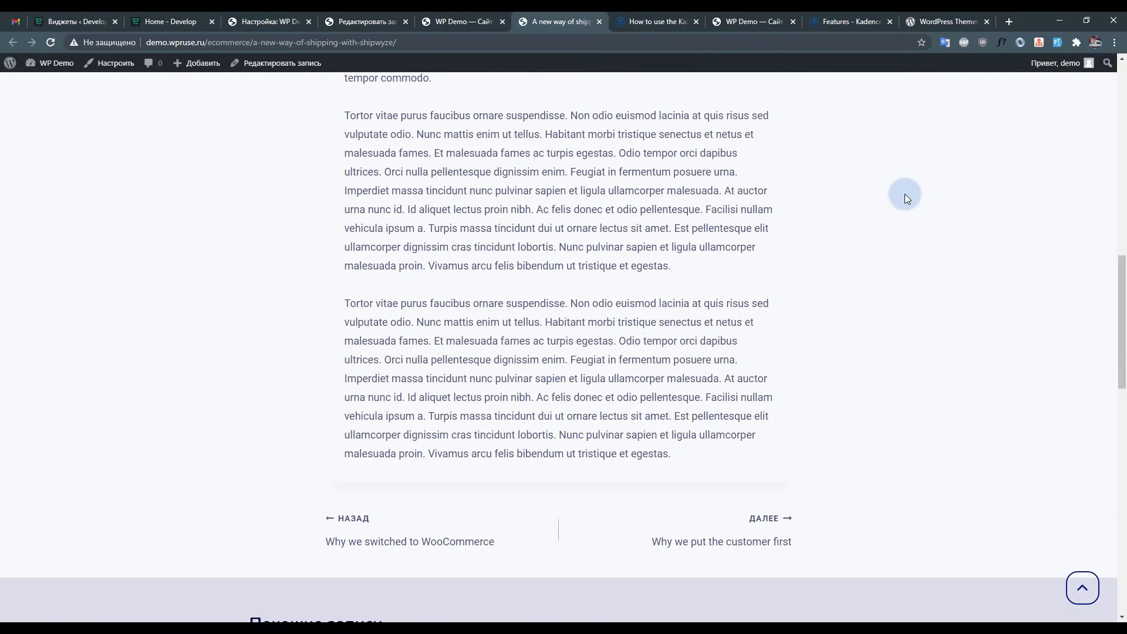
pyautogui.scroll(10, 904, 193)
pyautogui.scroll(-7, 875, 165)
pyautogui.scroll(7, 866, 200)
pyautogui.scroll(-7, 869, 199)
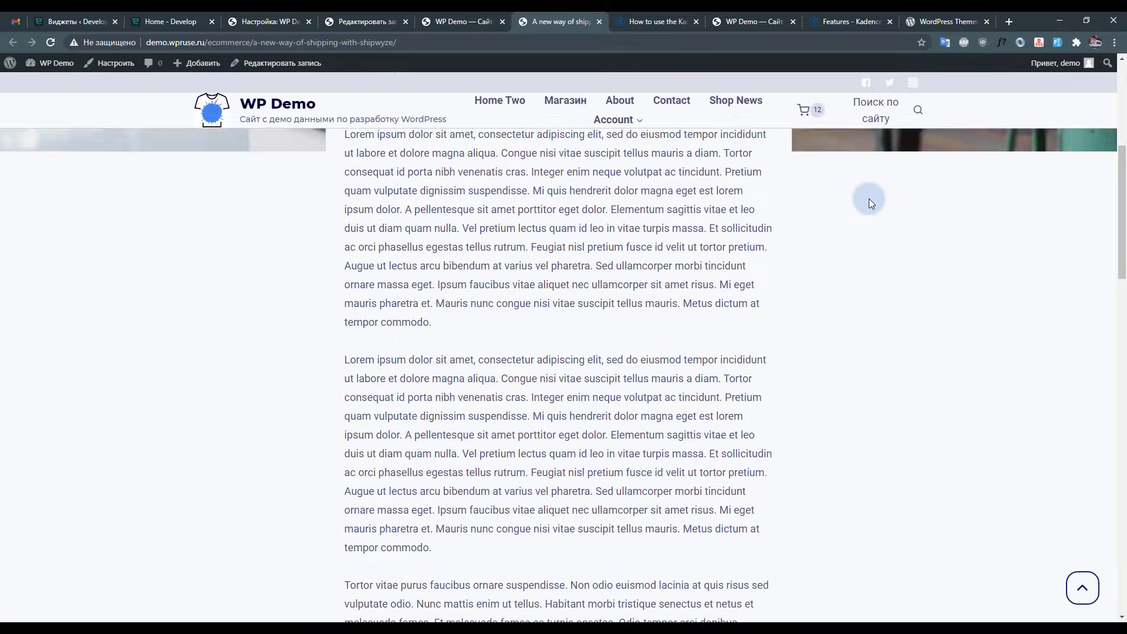
pyautogui.scroll(7, 870, 196)
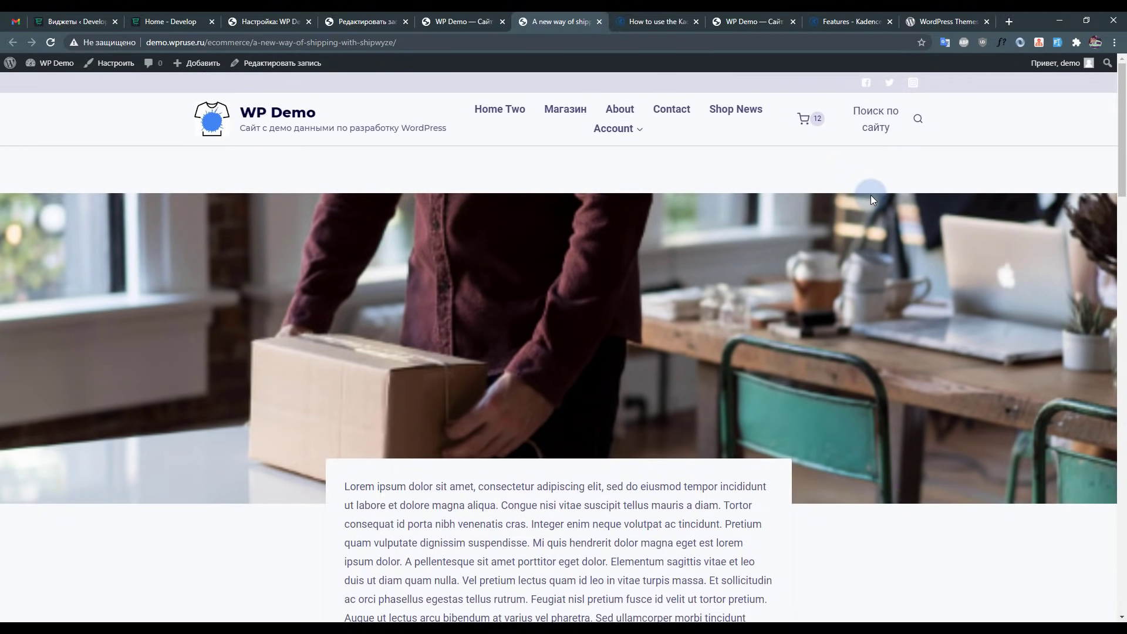
pyautogui.scroll(-10, 871, 195)
pyautogui.scroll(4, 870, 187)
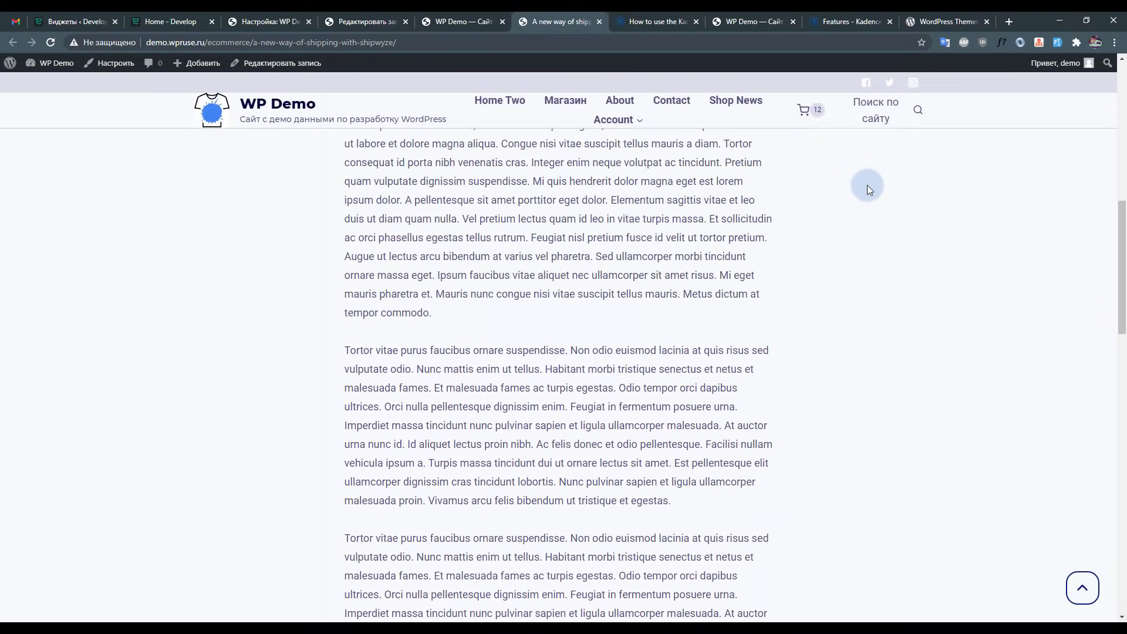
pyautogui.scroll(6, 866, 184)
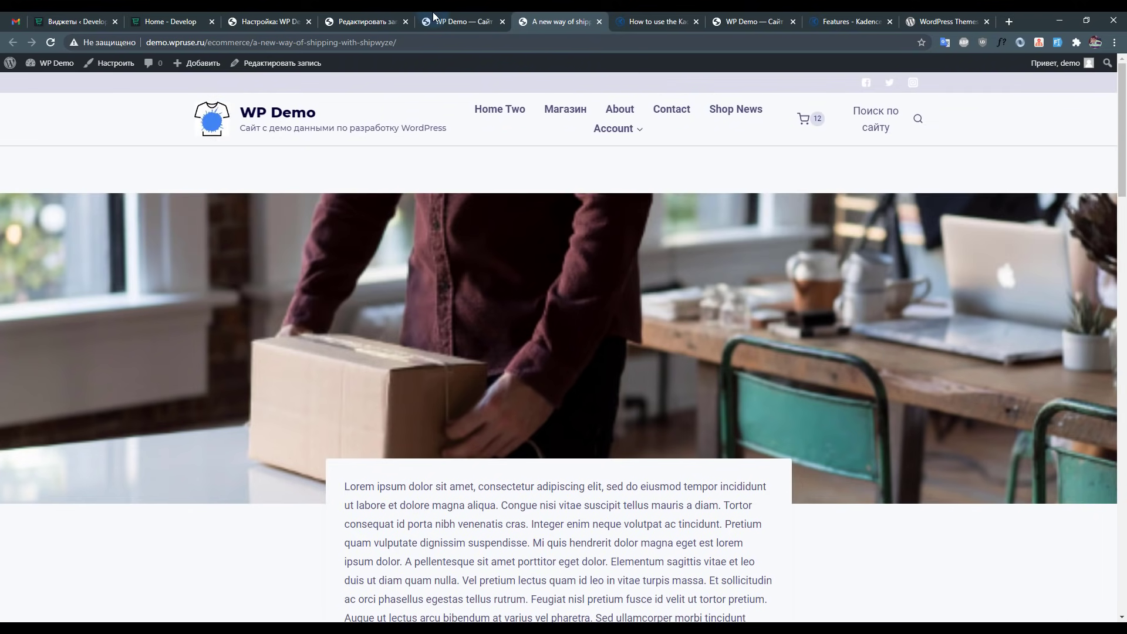
# Leave the header settings in the customizer and open the footer's settings and row layout.
pyautogui.click(442, 18)
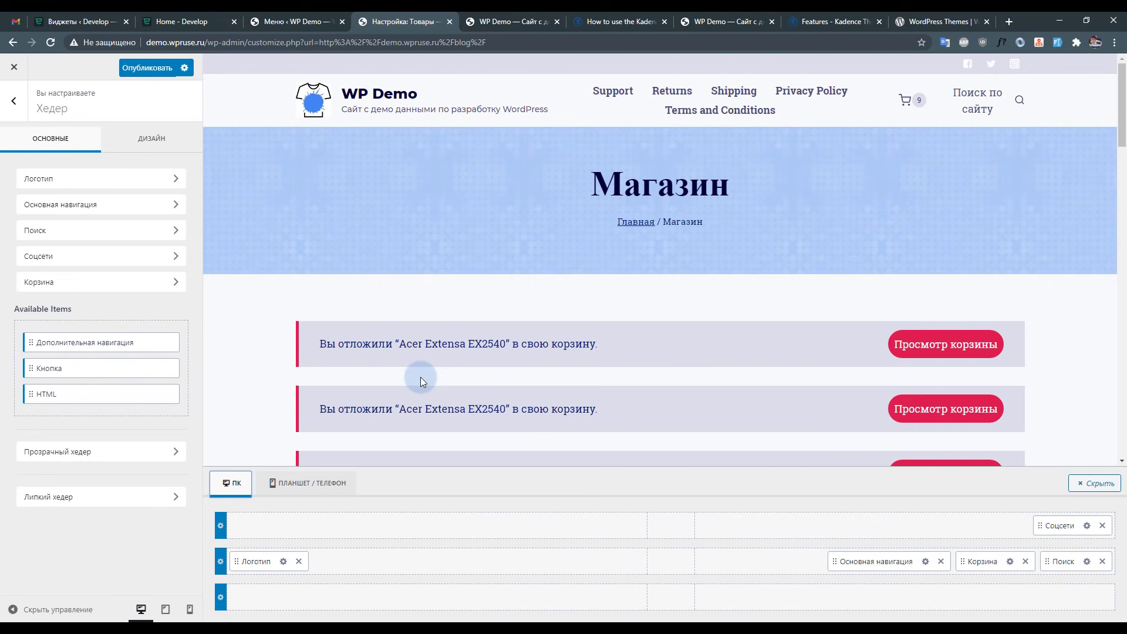
pyautogui.click(30, 112)
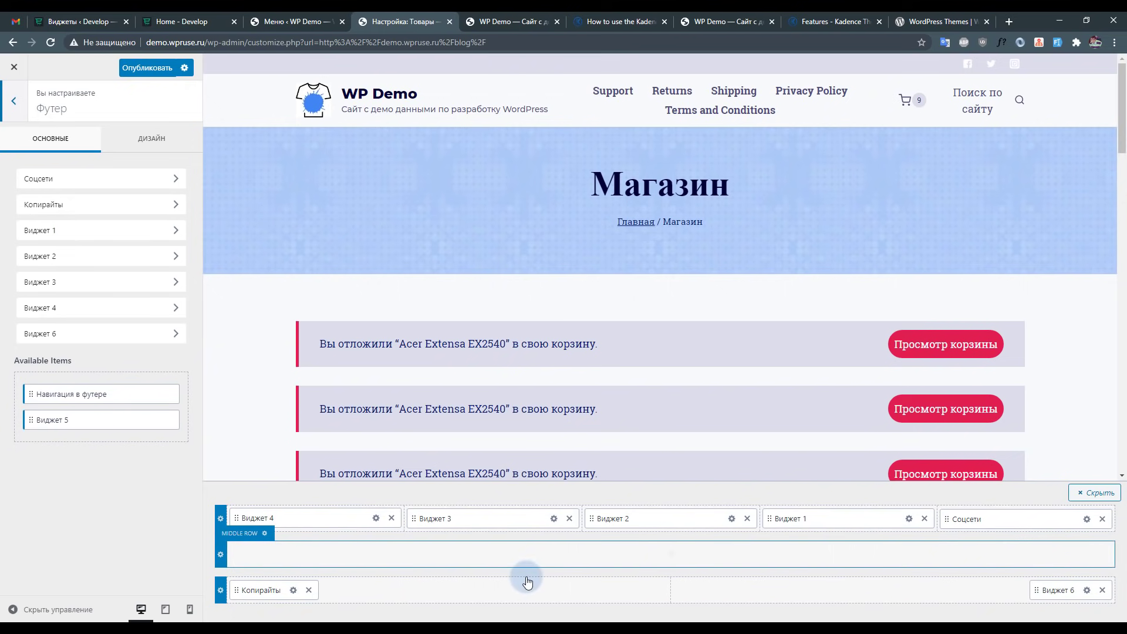
# Add the "Навигация в футере" item to the empty middle row of the footer layout.
pyautogui.moveTo(1121, 106); pyautogui.dragTo(1121, 474)
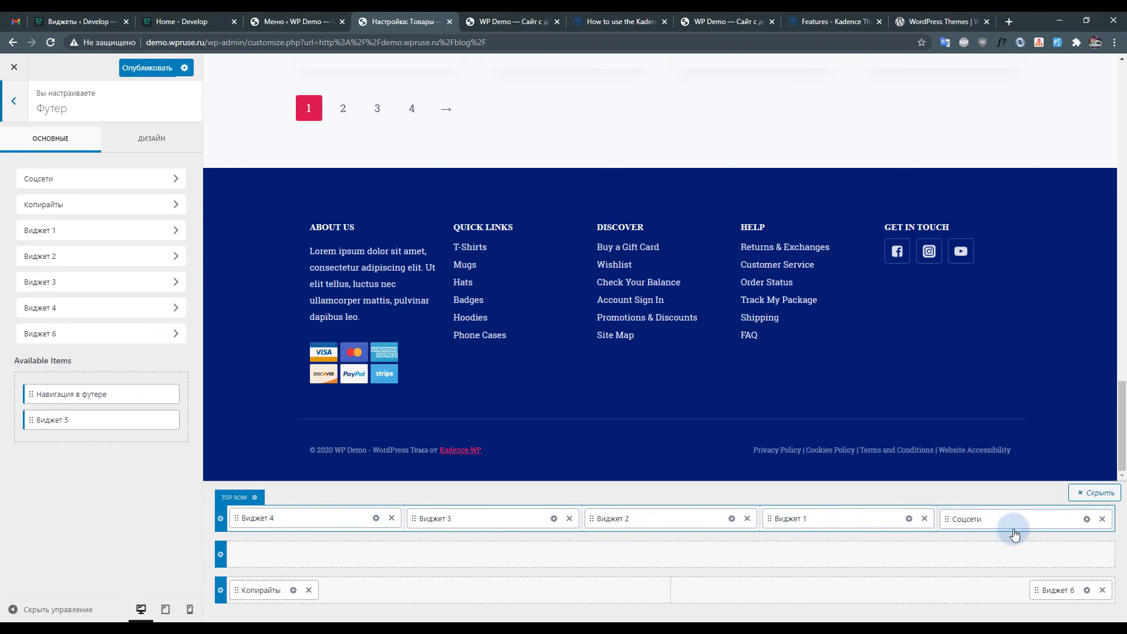
pyautogui.click(656, 558)
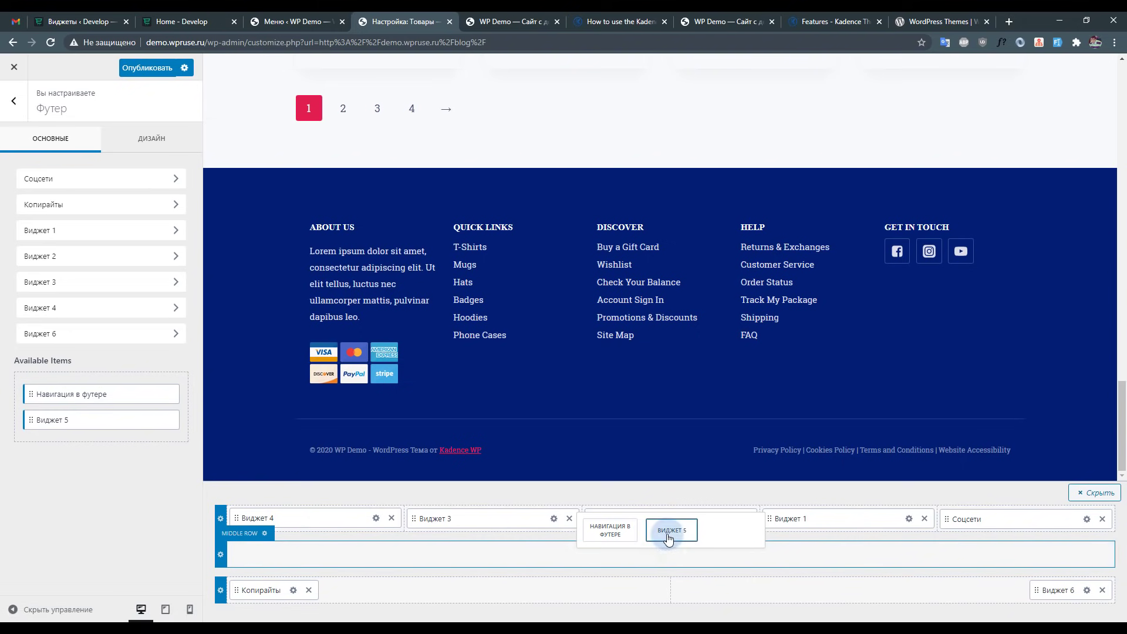
pyautogui.click(610, 530)
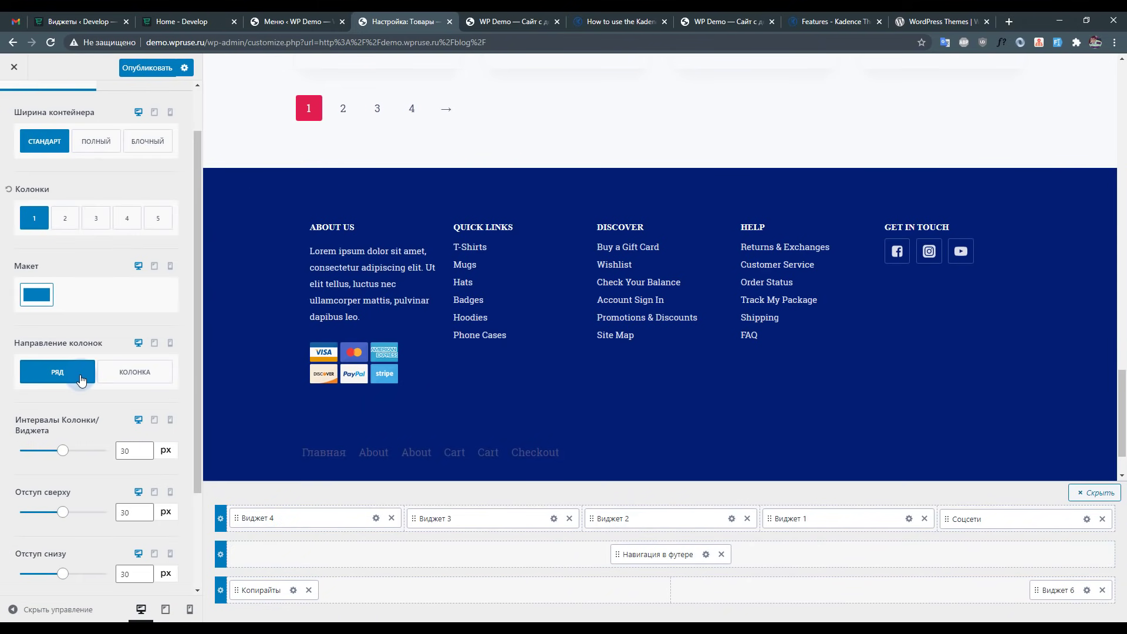
# Set the footer middle row's column direction to "Колонка" for desktop and check the footer preview.
pyautogui.click(134, 375)
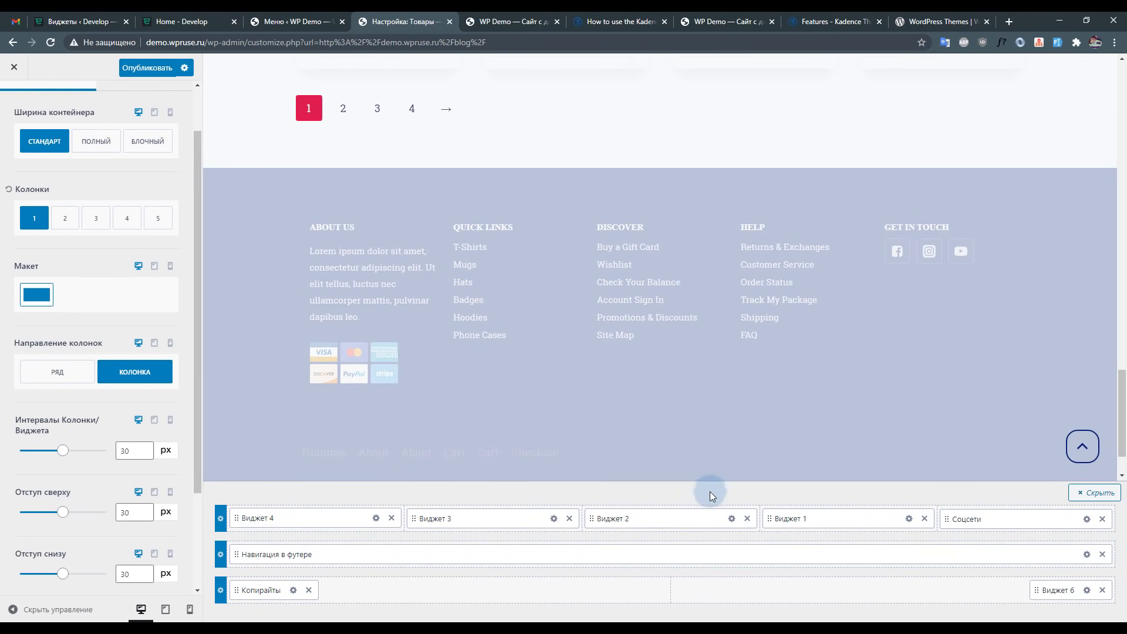
pyautogui.scroll(-2, 121, 395)
pyautogui.scroll(3, 124, 368)
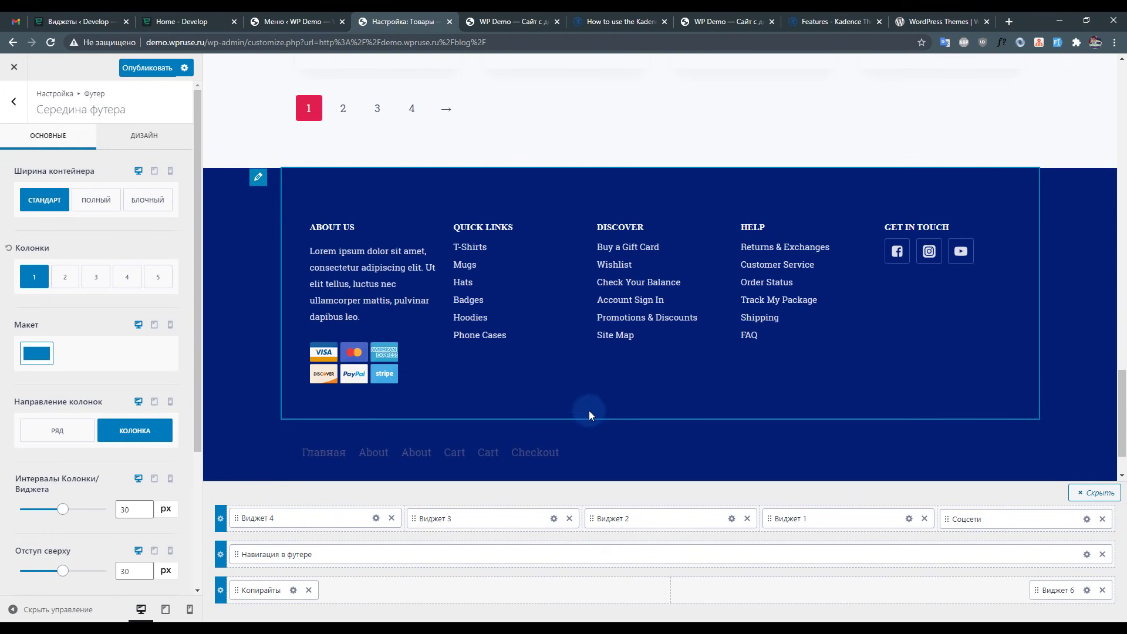
# Try the "Полный" container width on the footer's middle row, settle on "Блочный", and return to the customizer's main list.
pyautogui.click(111, 207)
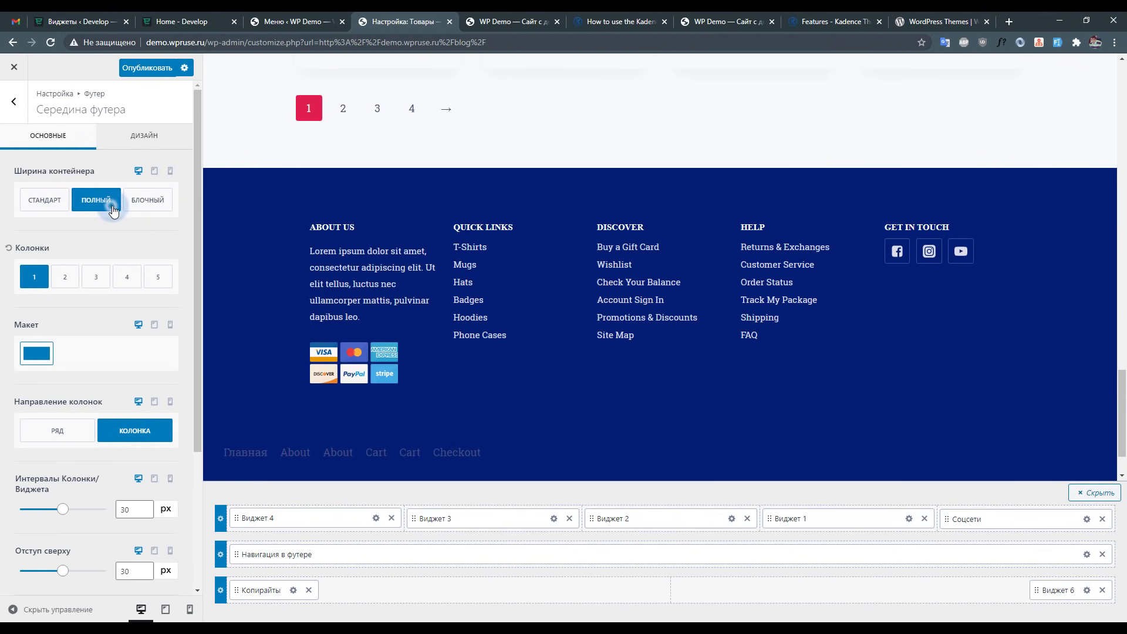
pyautogui.click(134, 202)
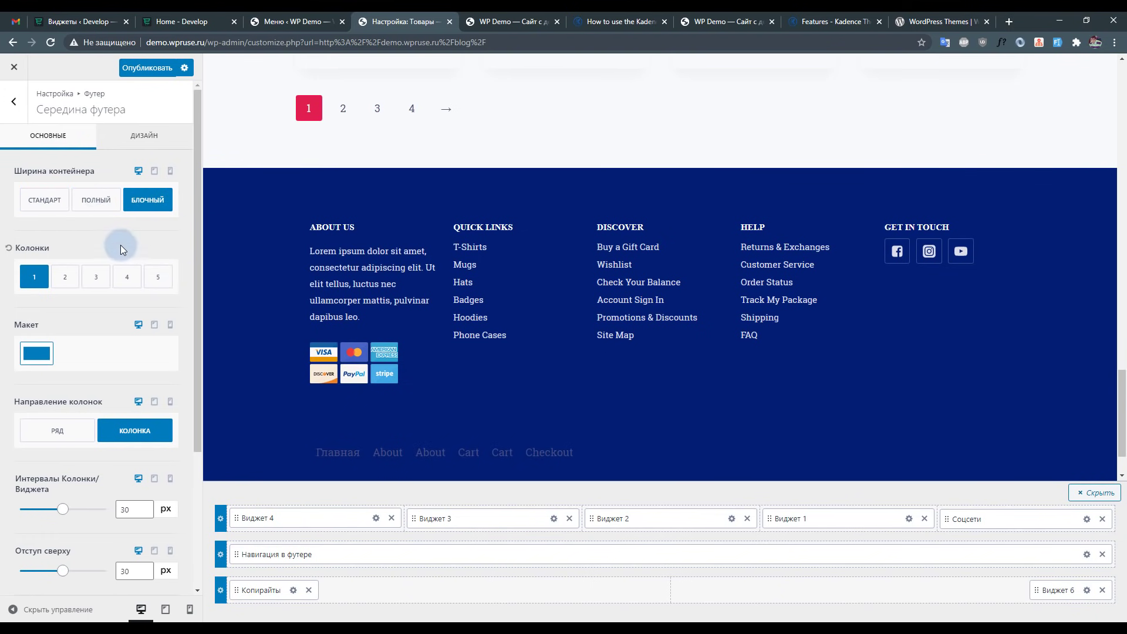
pyautogui.click(14, 101)
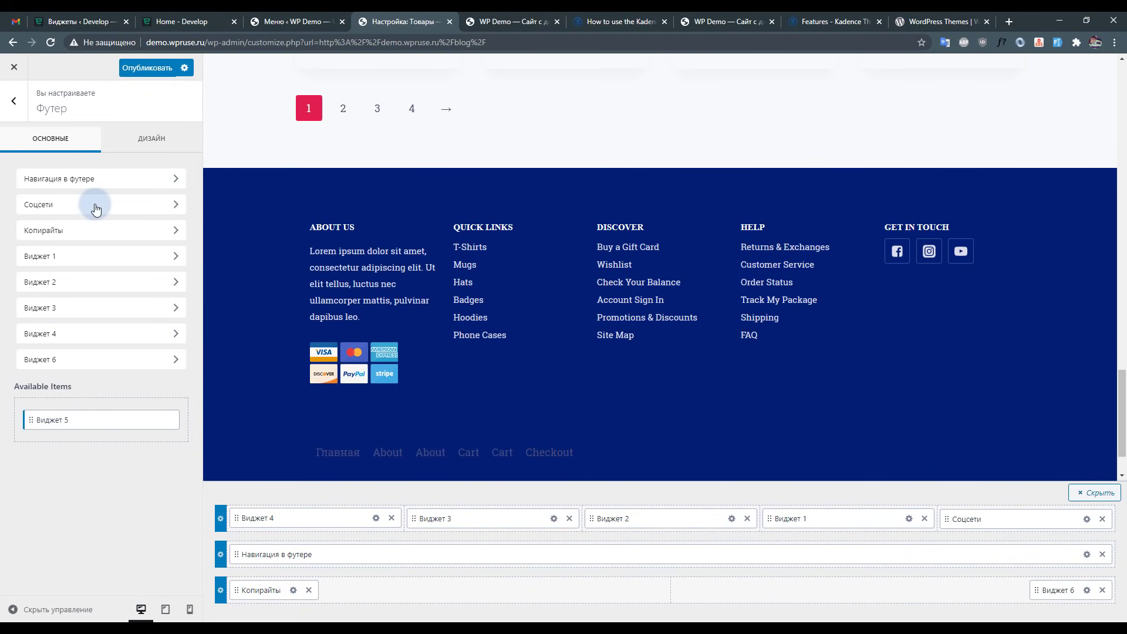
pyautogui.click(11, 112)
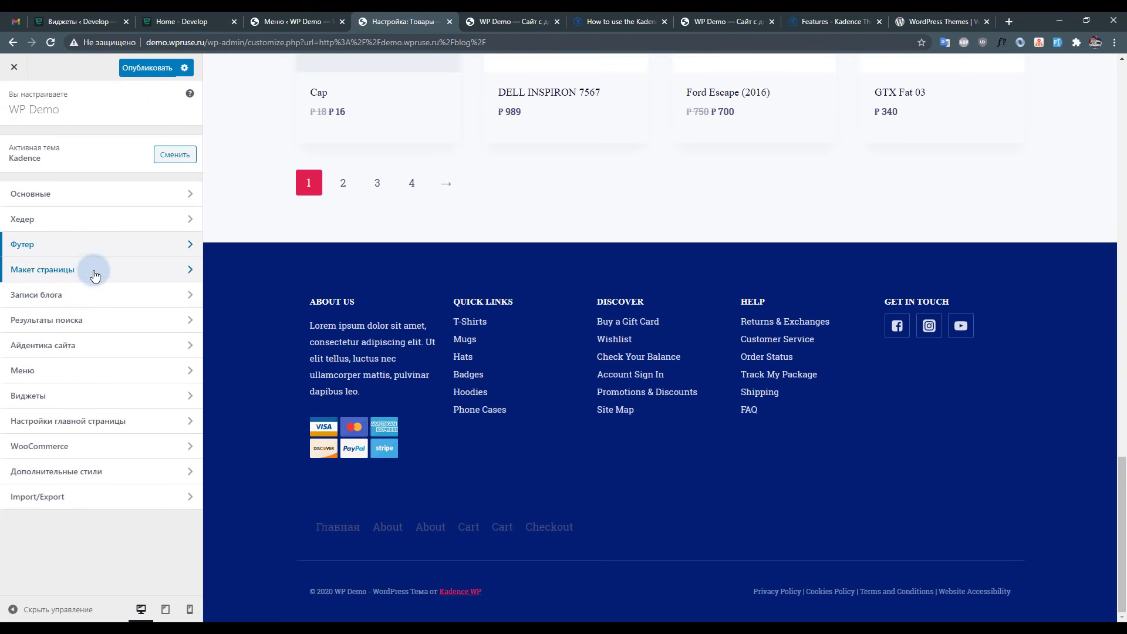
pyautogui.click(83, 219)
pyautogui.click(13, 105)
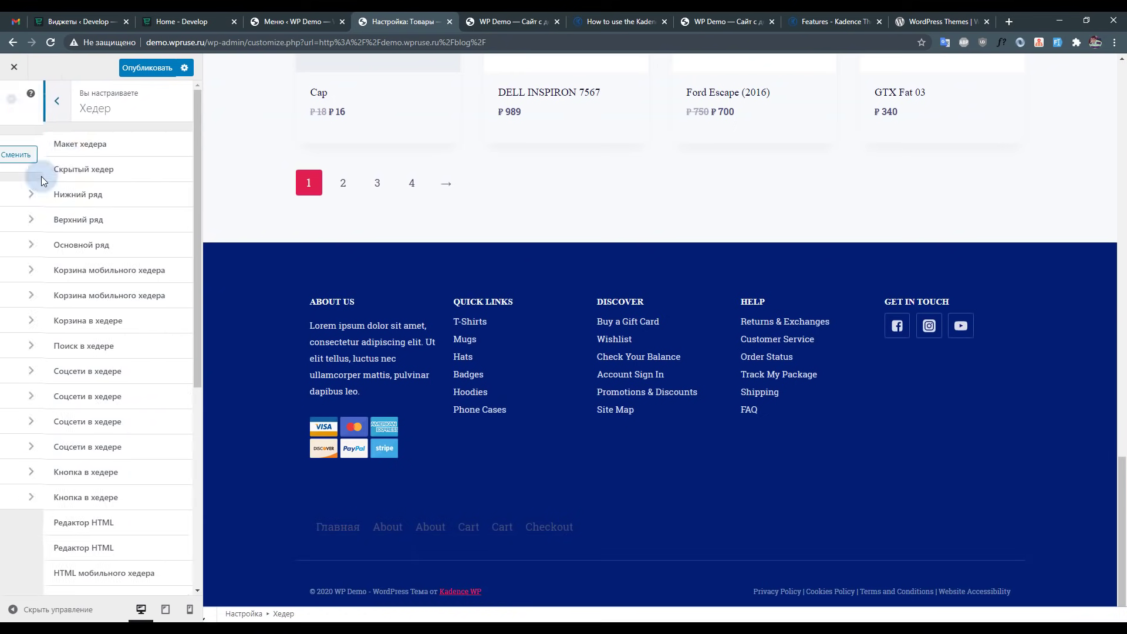
pyautogui.click(71, 244)
pyautogui.click(15, 122)
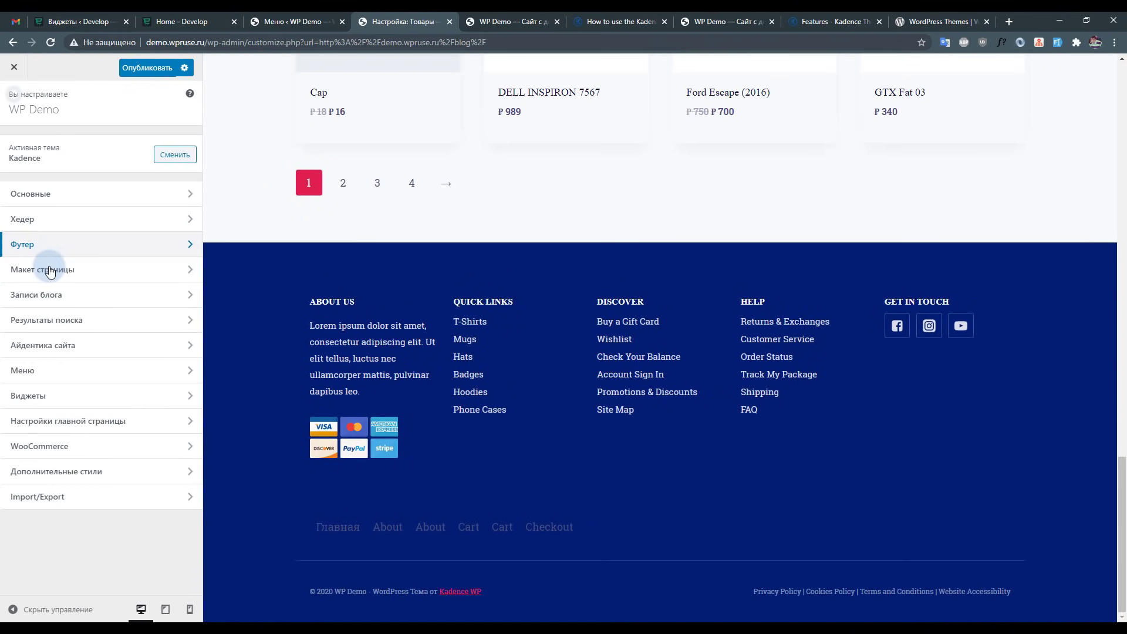
# Open the page layout settings (Макет страницы) and set the page title layout to Над содержимым, checking the Cart page preview.
pyautogui.click(46, 269)
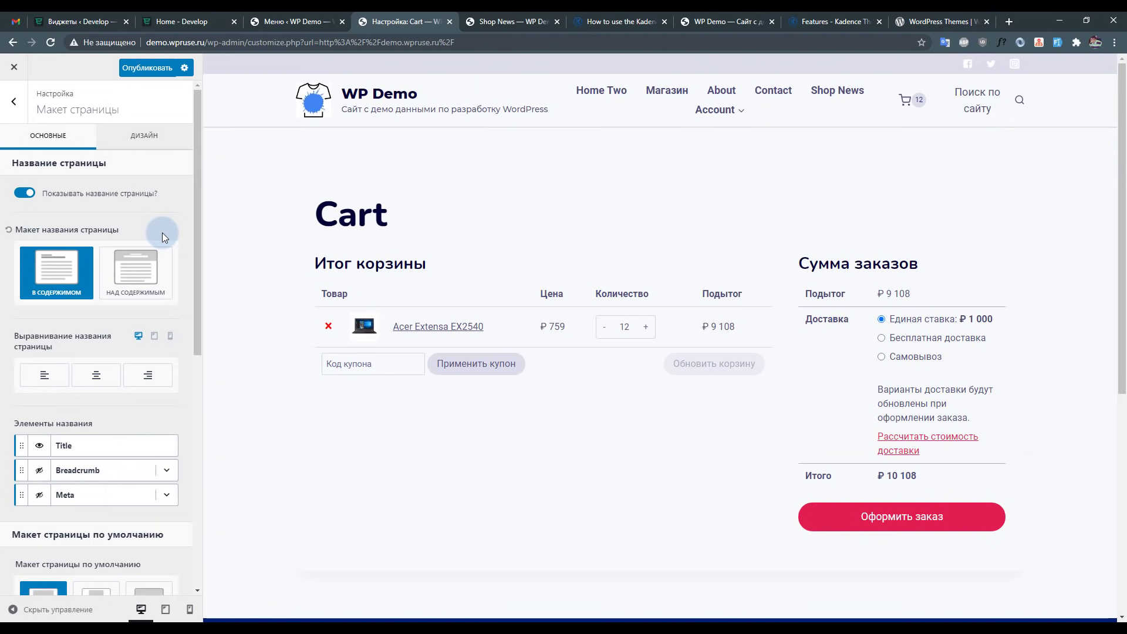
pyautogui.click(135, 274)
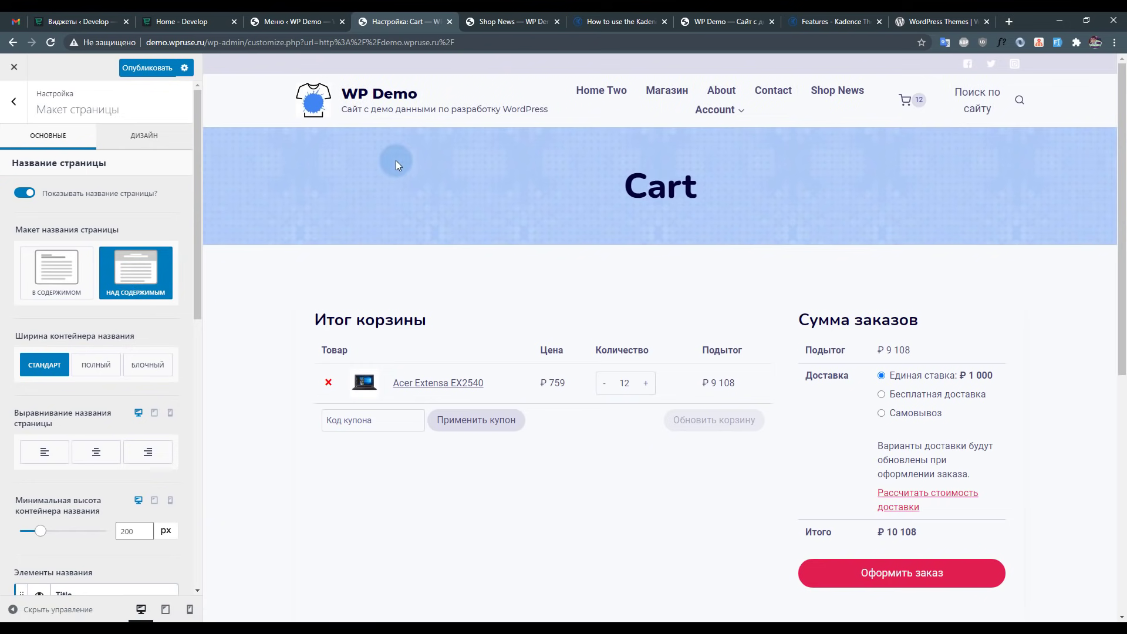
pyautogui.scroll(-2, 93, 224)
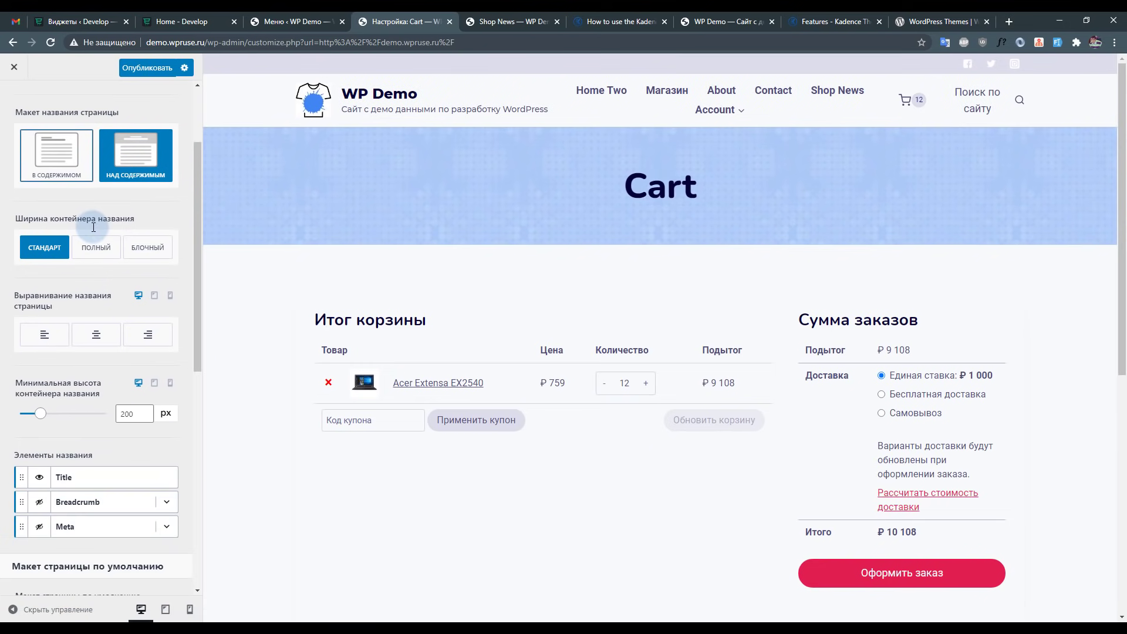
pyautogui.scroll(2, 93, 227)
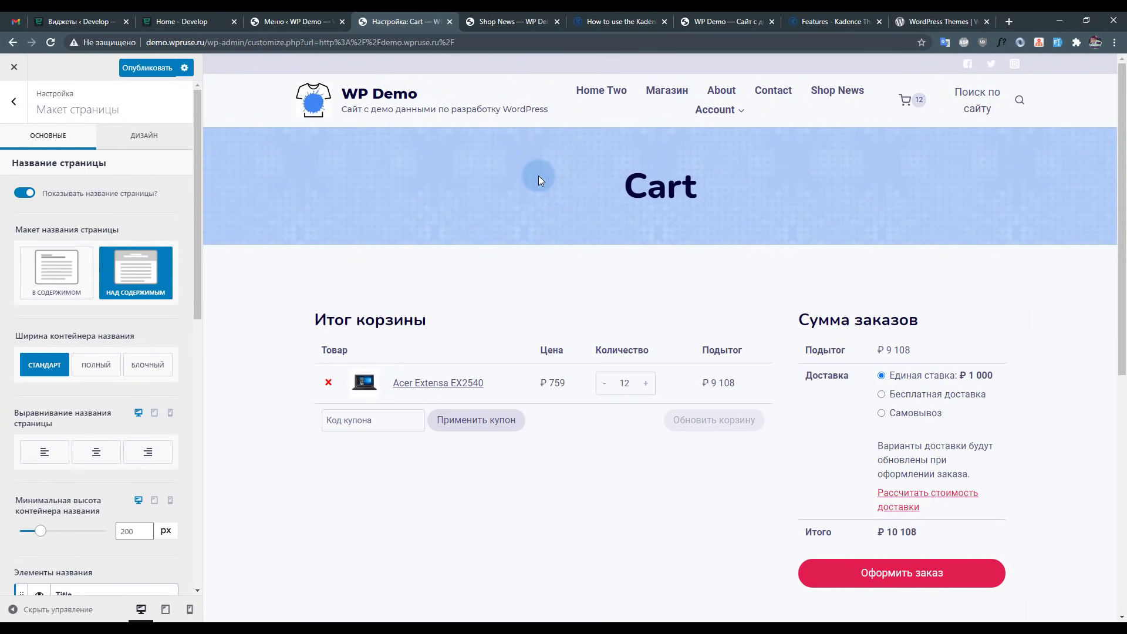
pyautogui.scroll(-3, 538, 177)
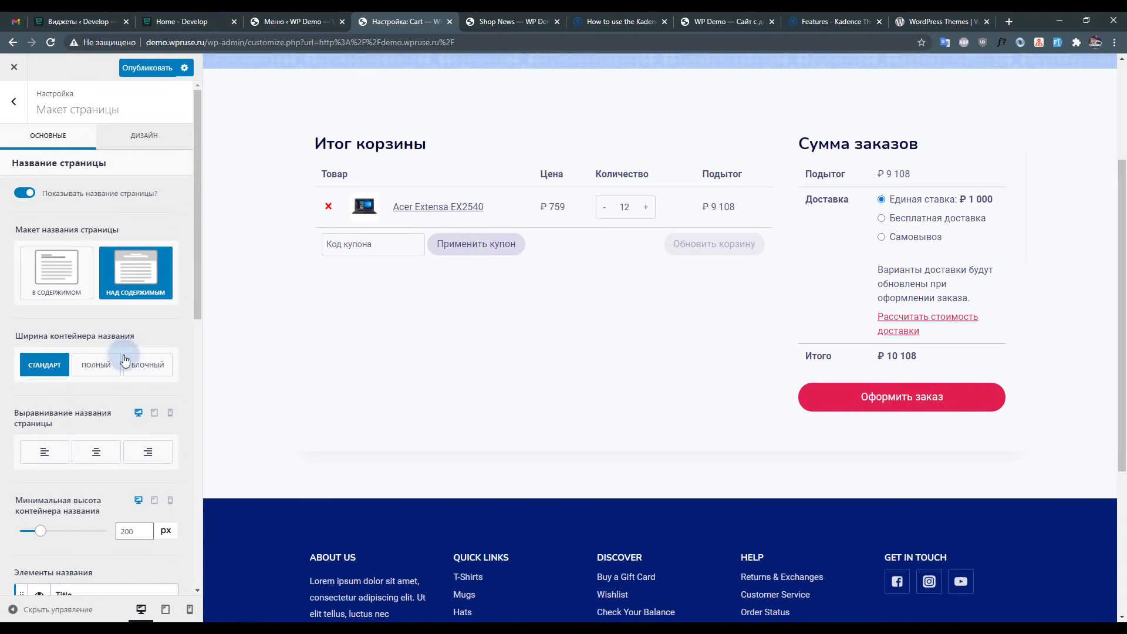
pyautogui.scroll(-2, 77, 361)
pyautogui.scroll(-2, 94, 364)
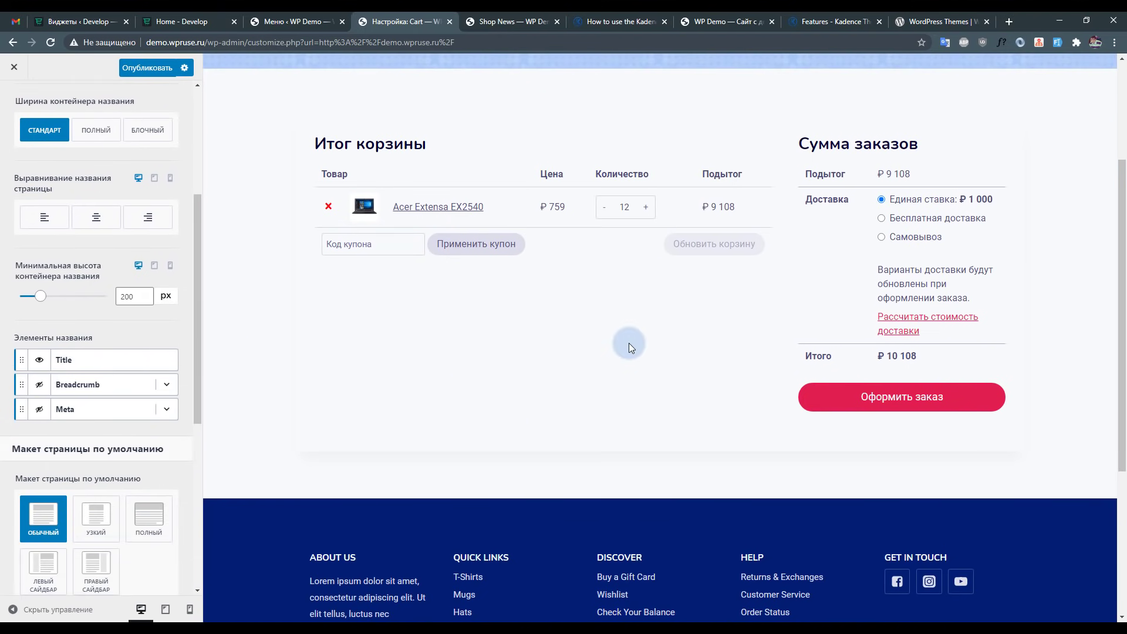
pyautogui.scroll(3, 628, 343)
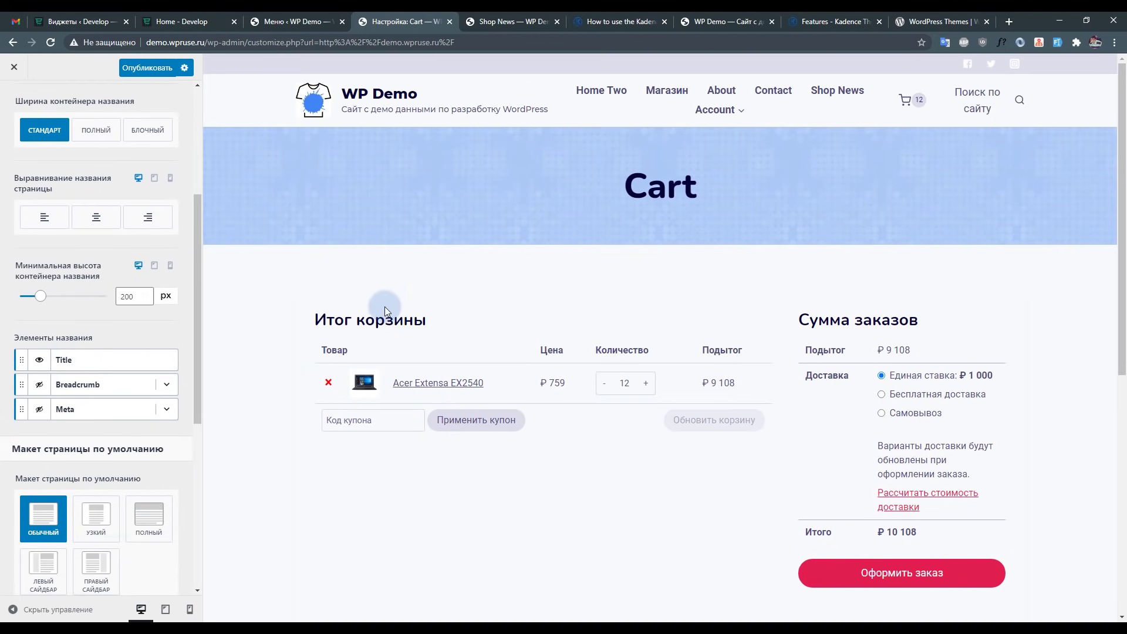
# Enable the Breadcrumb and Meta title elements alongside Title, after briefly hiding and restoring Title.
pyautogui.click(40, 361)
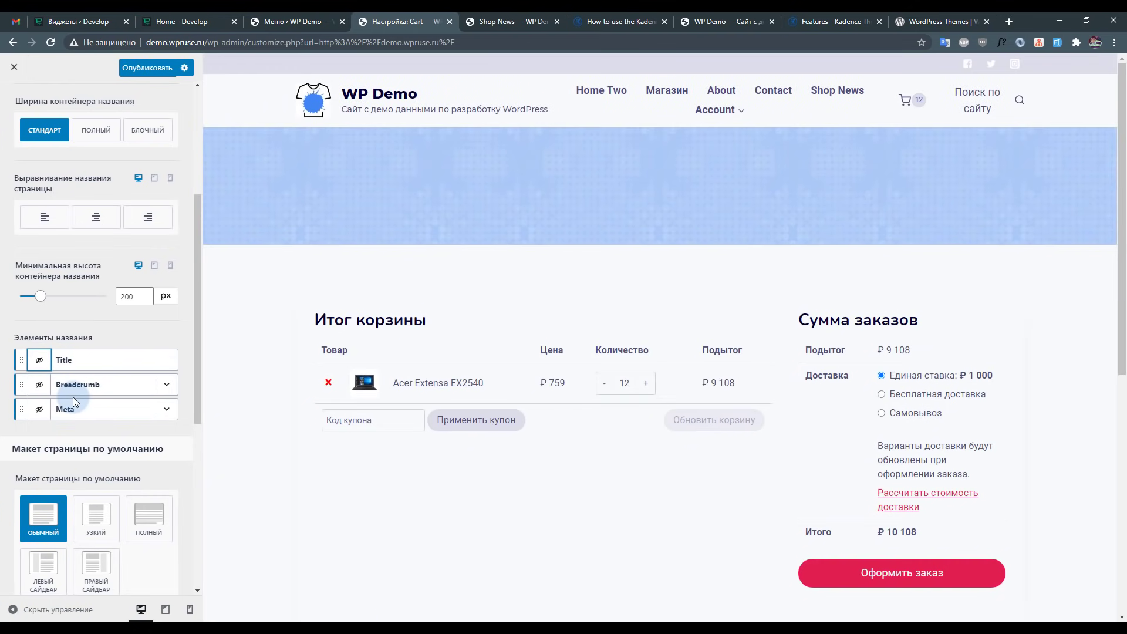
pyautogui.click(40, 360)
pyautogui.click(39, 385)
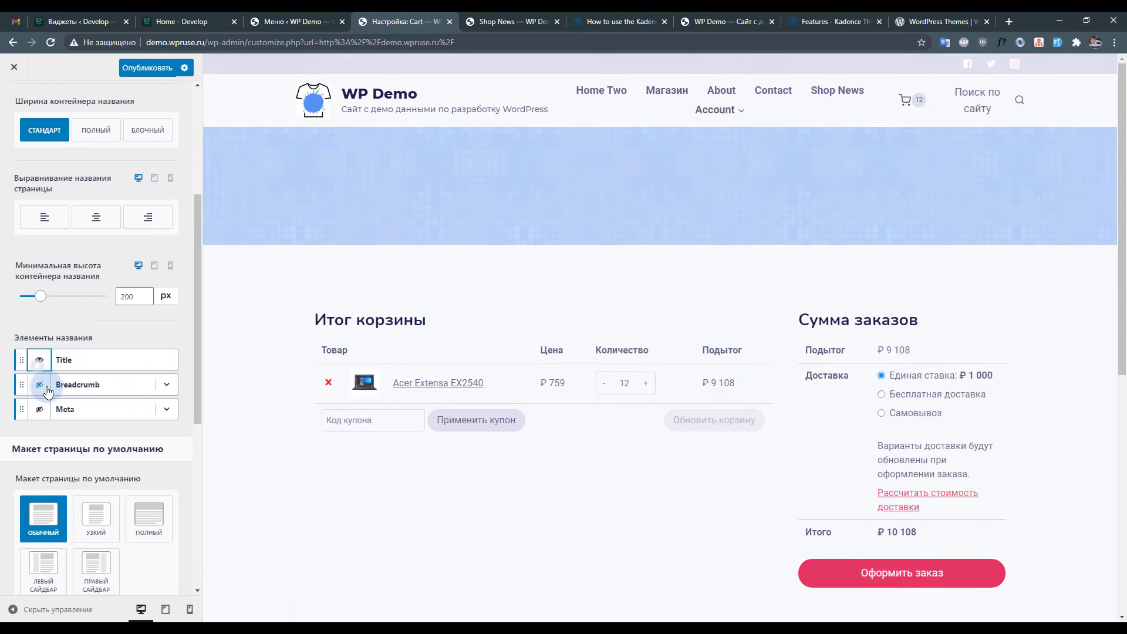
pyautogui.click(49, 412)
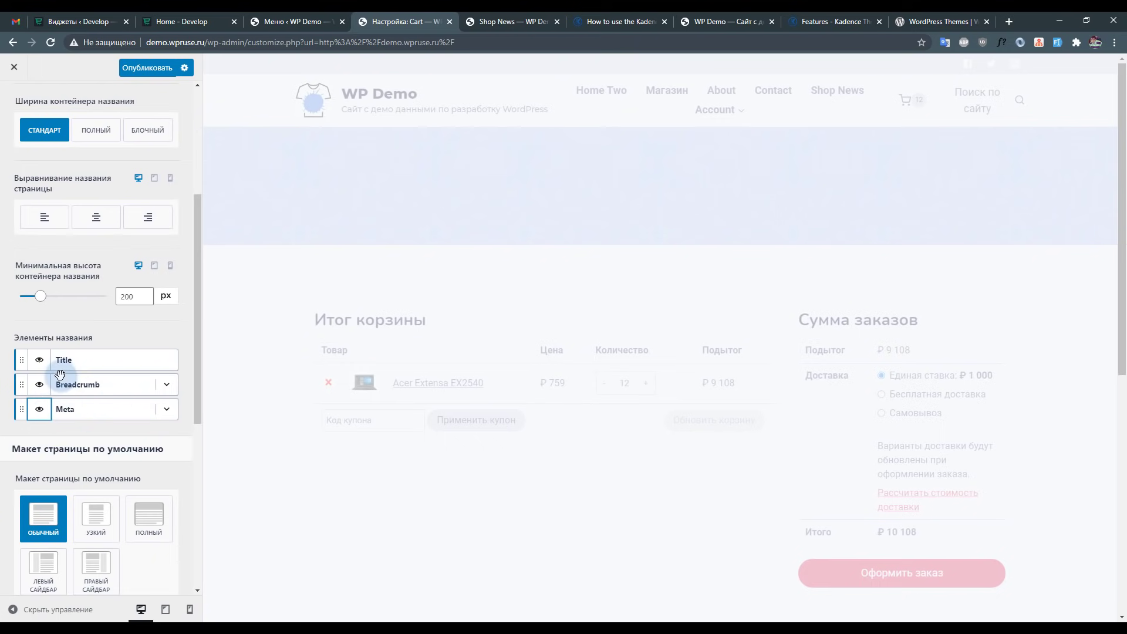
# Compare the Правый сайдбар, Обычный and Узкий default page layouts and set the default layout to Полный.
pyautogui.scroll(-3, 58, 331)
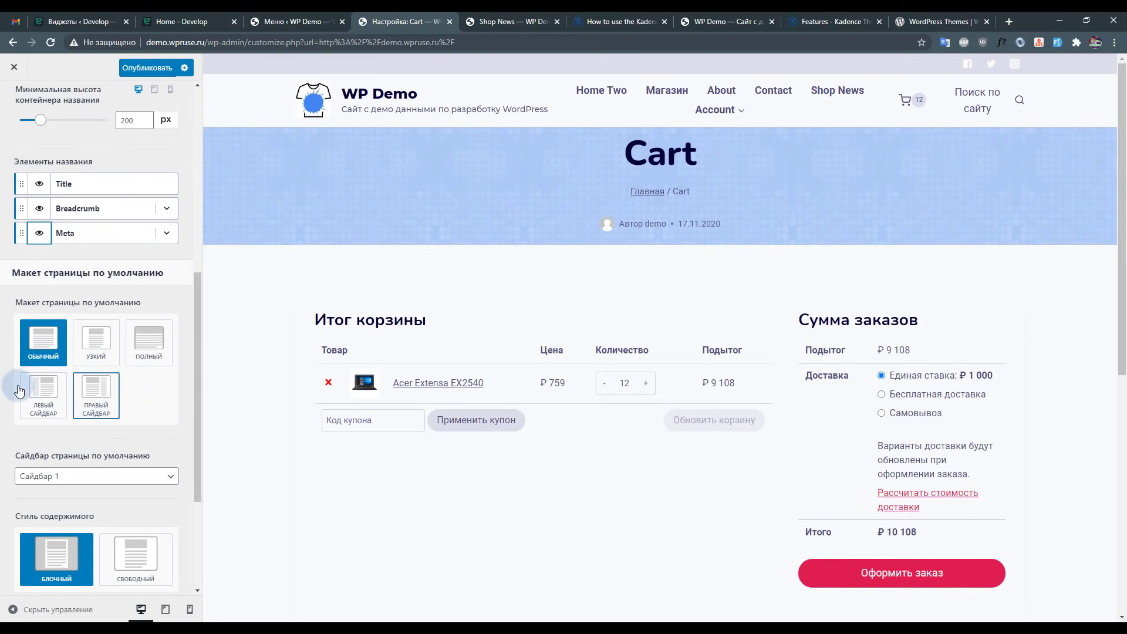
pyautogui.click(94, 408)
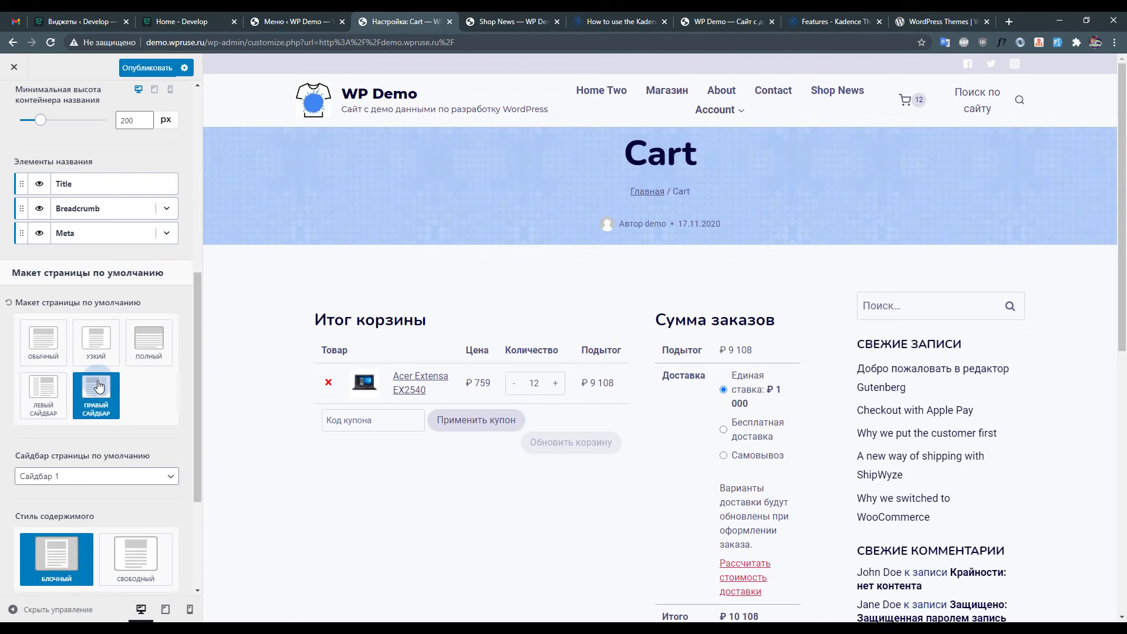
pyautogui.click(46, 357)
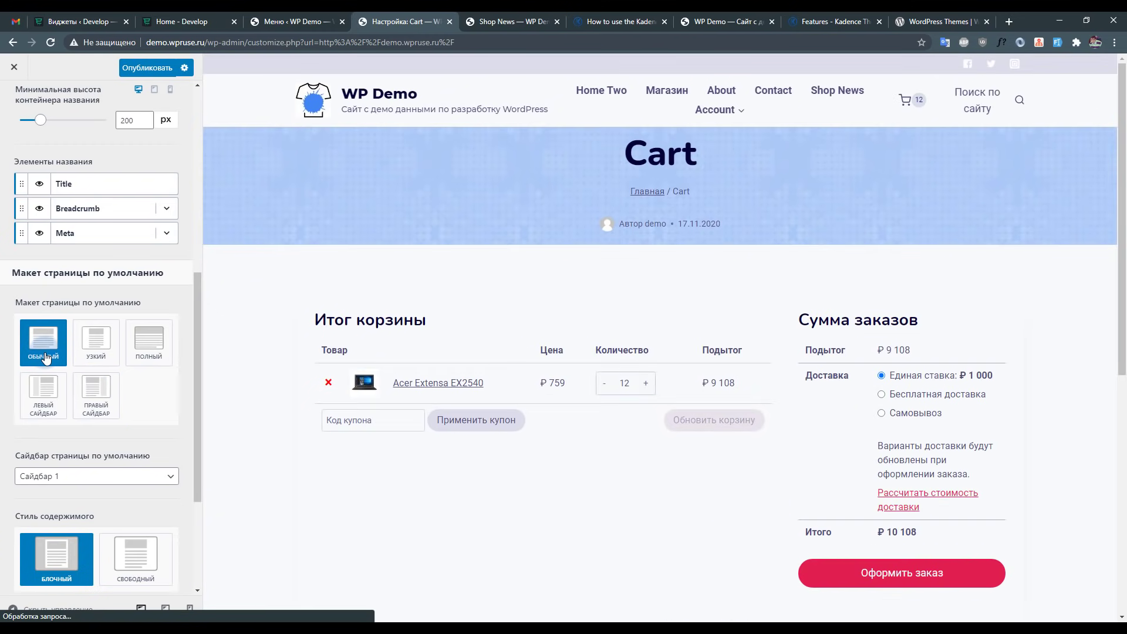
pyautogui.click(107, 346)
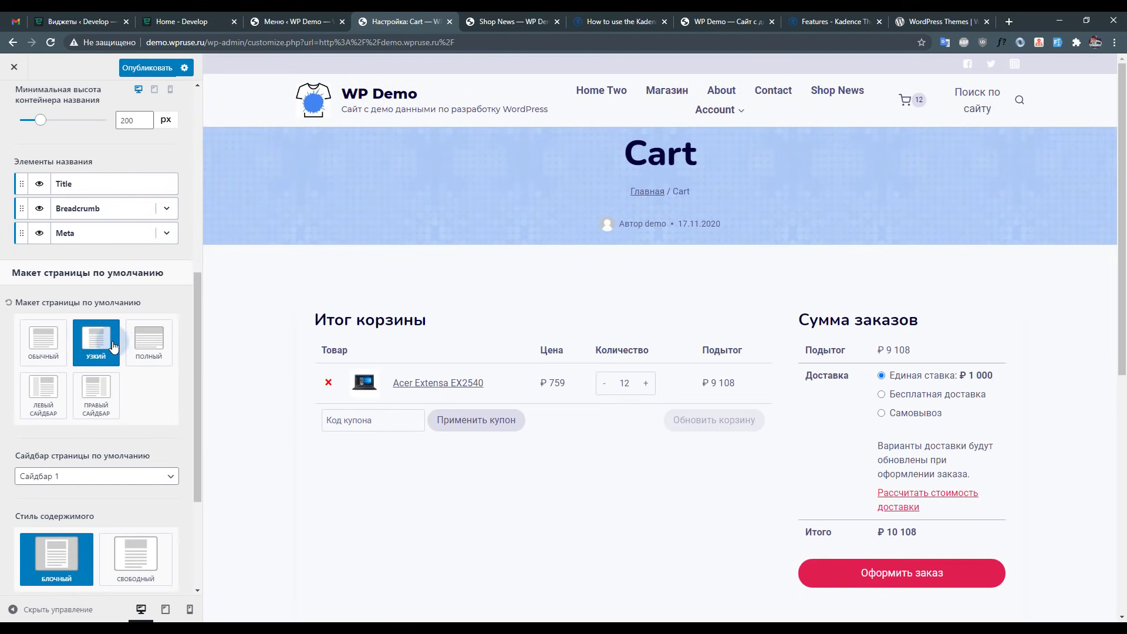
pyautogui.click(141, 356)
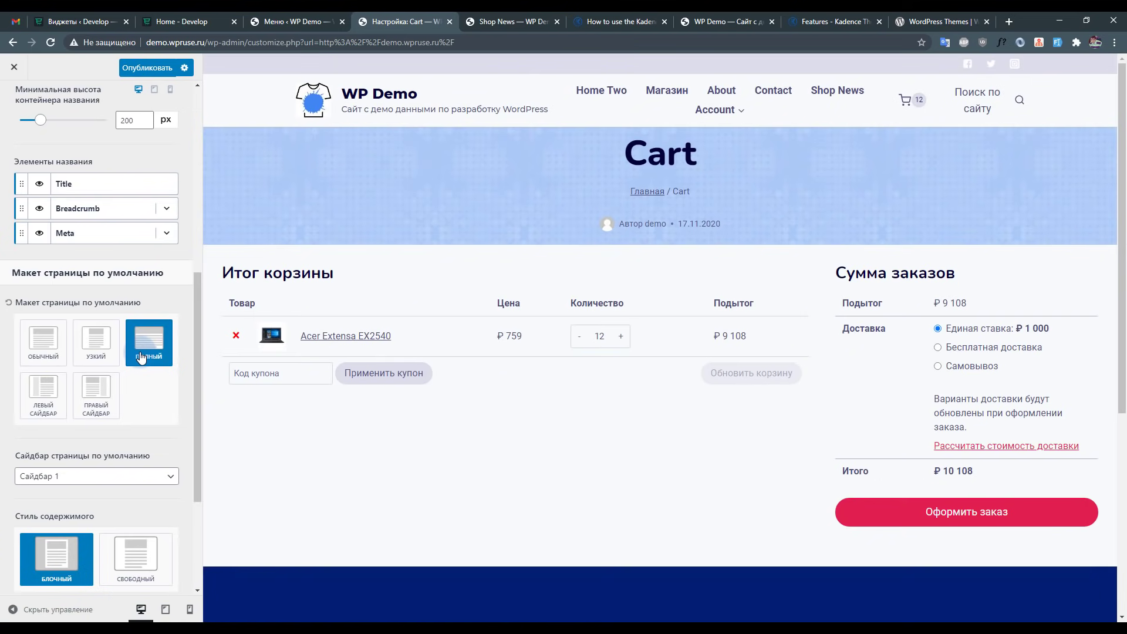
# Compare the Свободный and Блочный page content styles and set Свободный, keeping Сайдбар 1 as the default page sidebar.
pyautogui.scroll(-1, 140, 355)
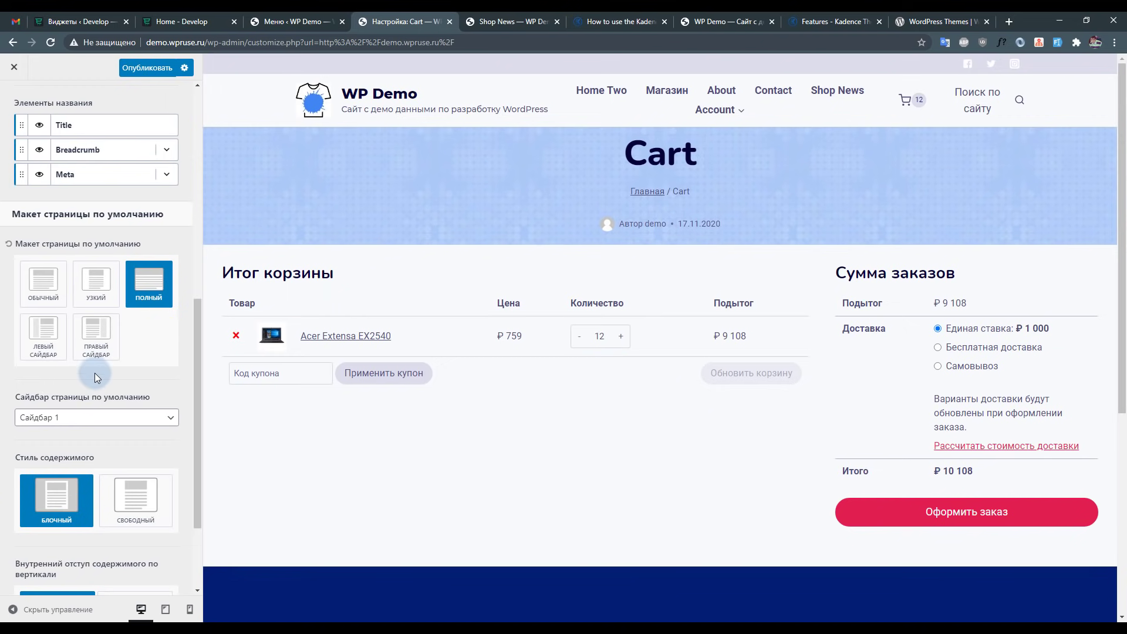
pyautogui.scroll(-2, 97, 370)
pyautogui.click(128, 293)
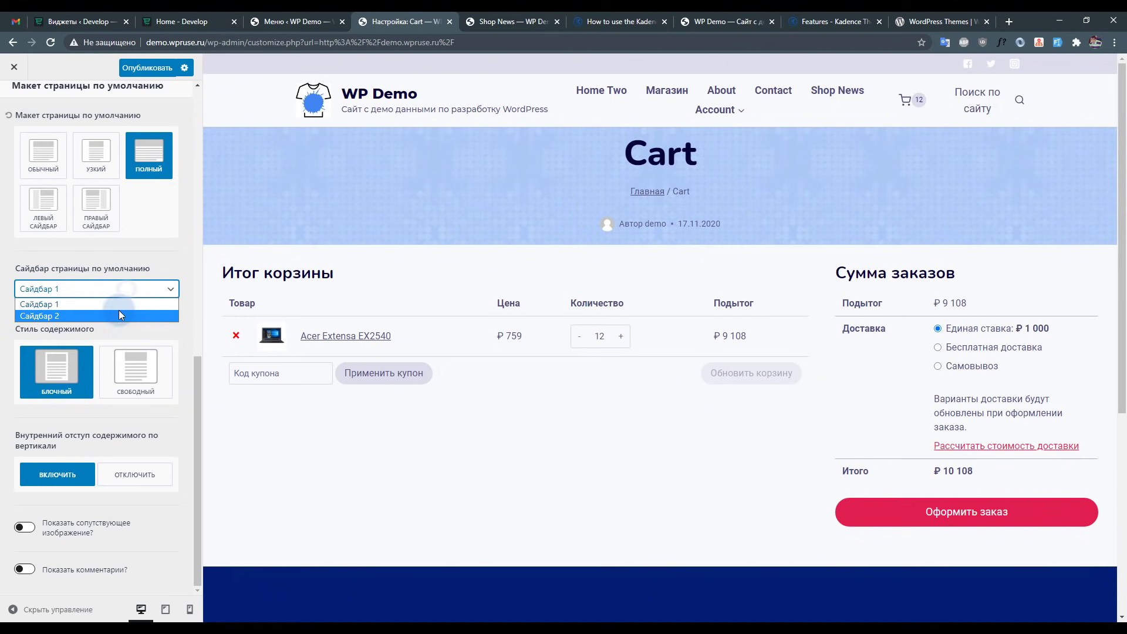
pyautogui.click(113, 323)
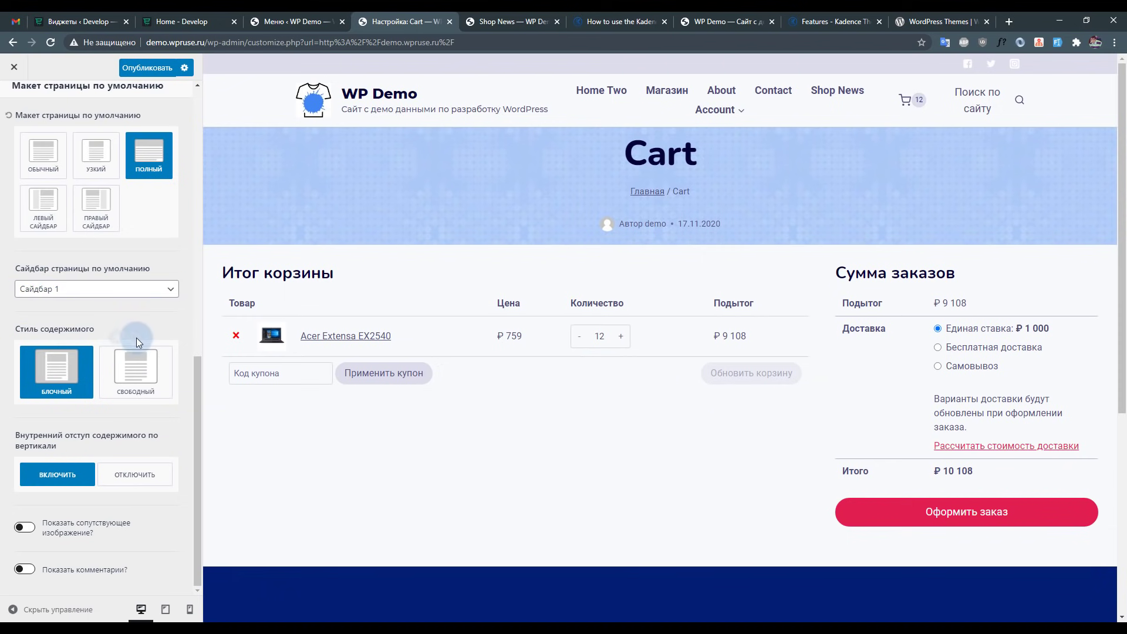
pyautogui.click(122, 381)
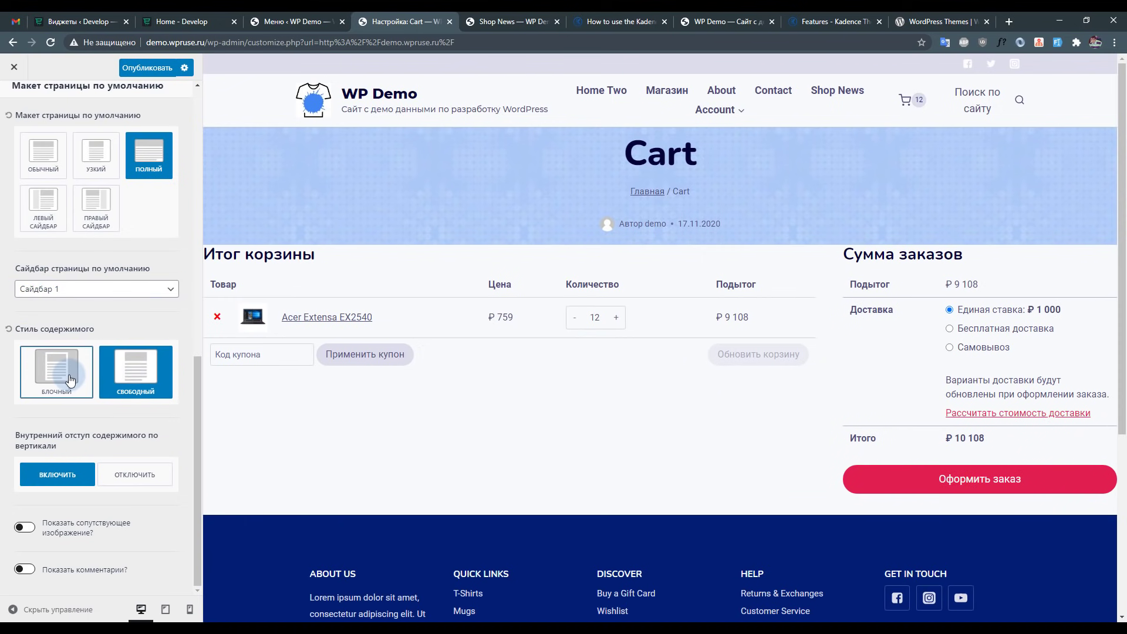
pyautogui.click(71, 380)
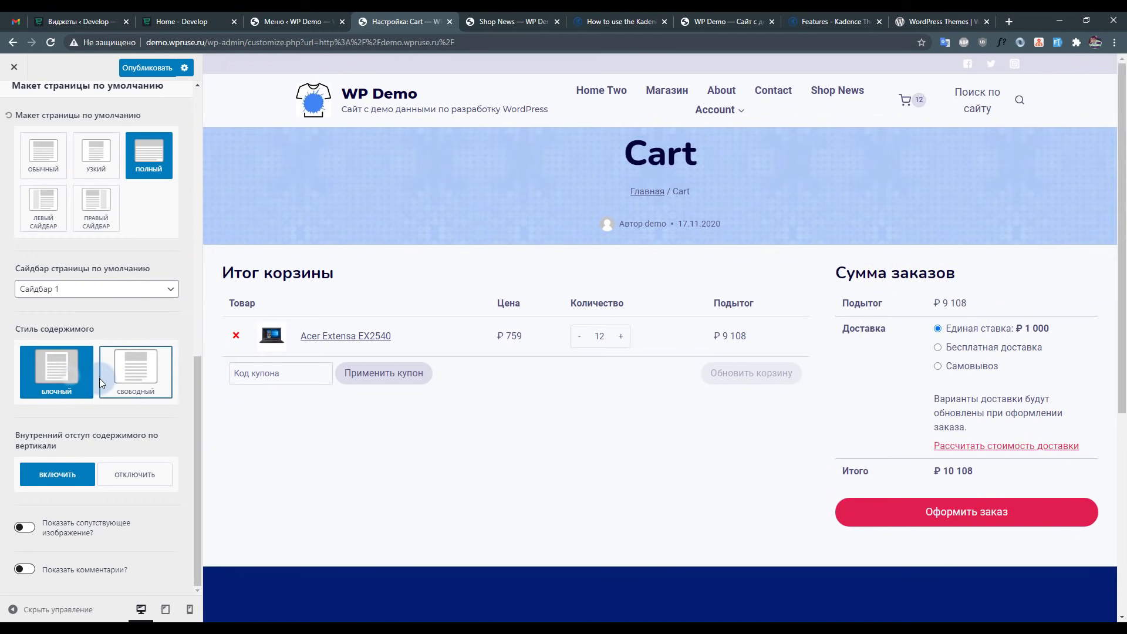
pyautogui.click(154, 384)
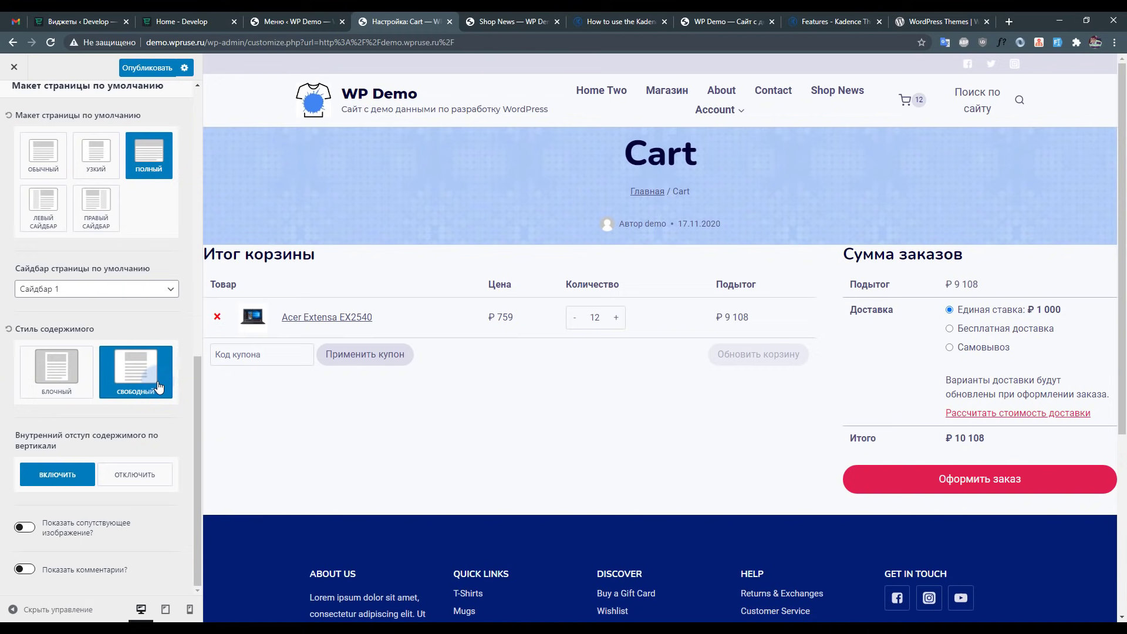
# Leave the page layout settings, open the blog archive layout (Макет архива) and load the Shop News page in the preview.
pyautogui.scroll(15, 59, 293)
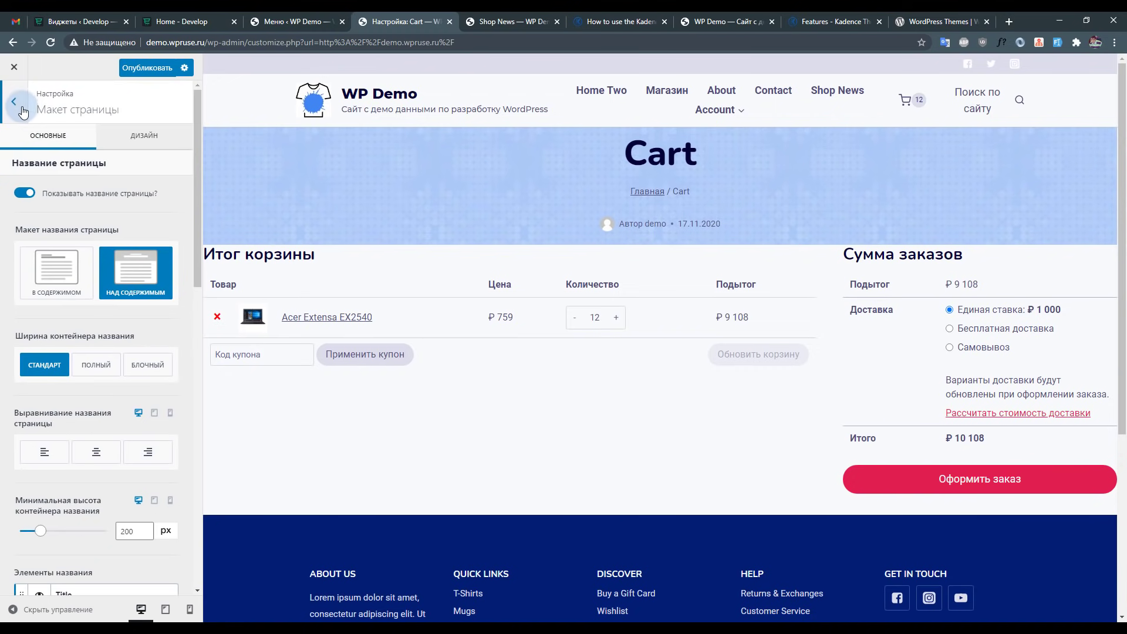
pyautogui.click(14, 101)
pyautogui.click(70, 296)
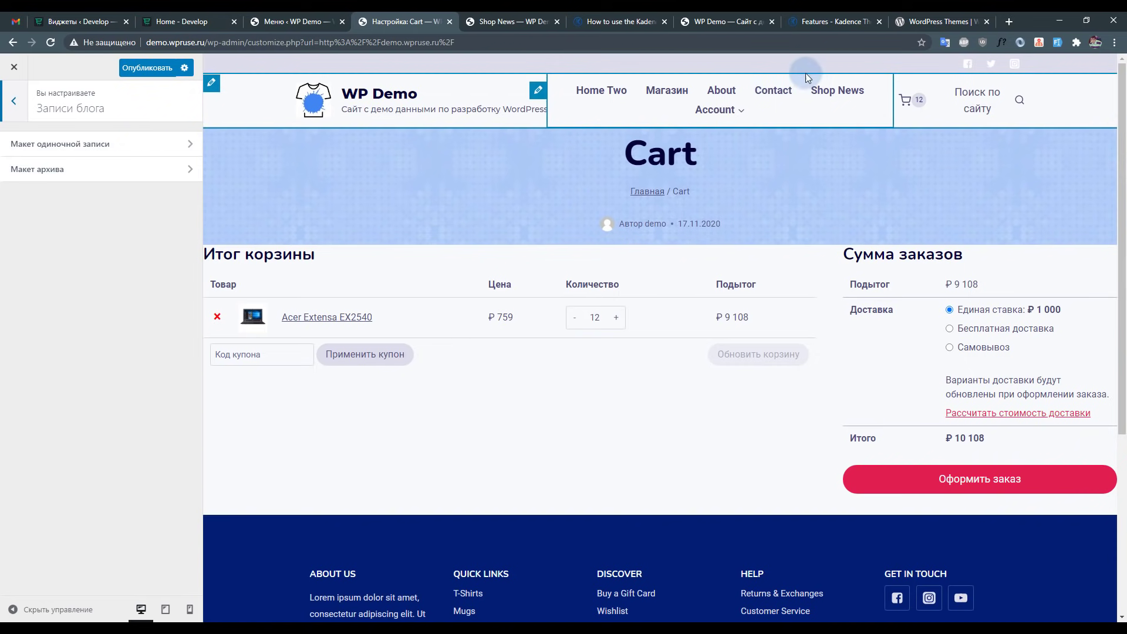
pyautogui.click(53, 182)
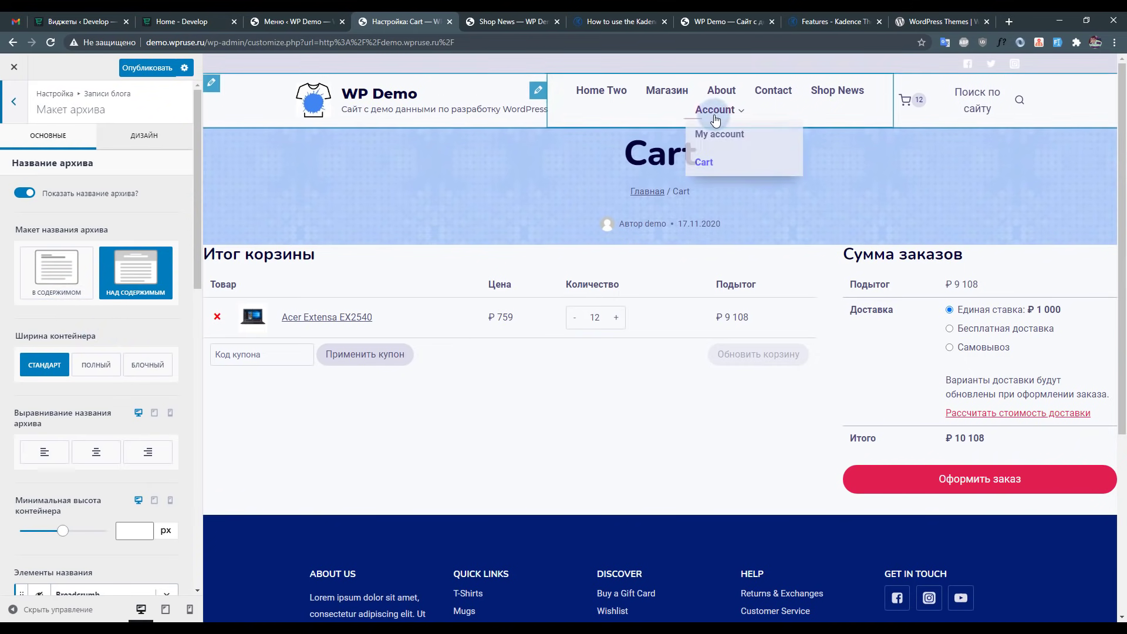
pyautogui.click(852, 103)
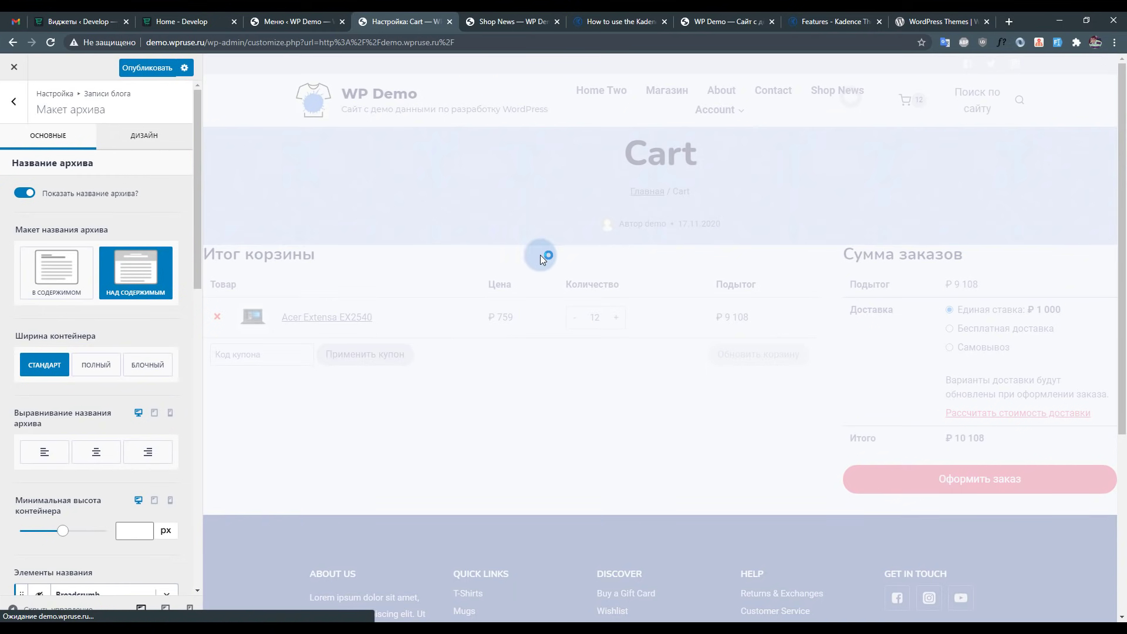
# Try one column for the post archive and set the number of archive columns to 3.
pyautogui.scroll(-5, 71, 347)
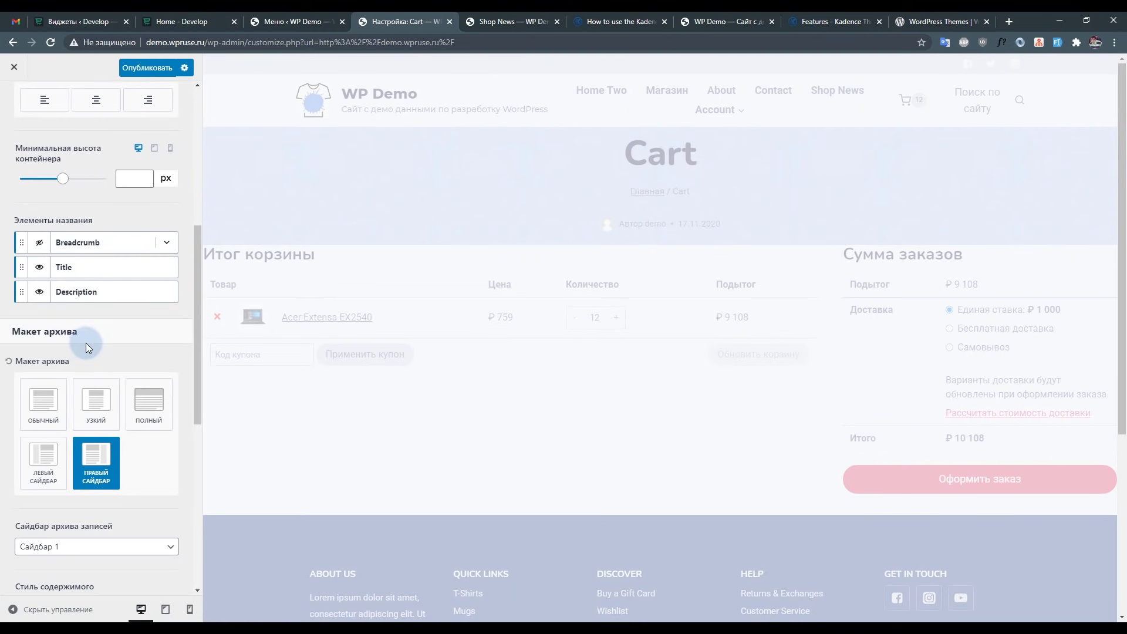
pyautogui.scroll(-6, 88, 344)
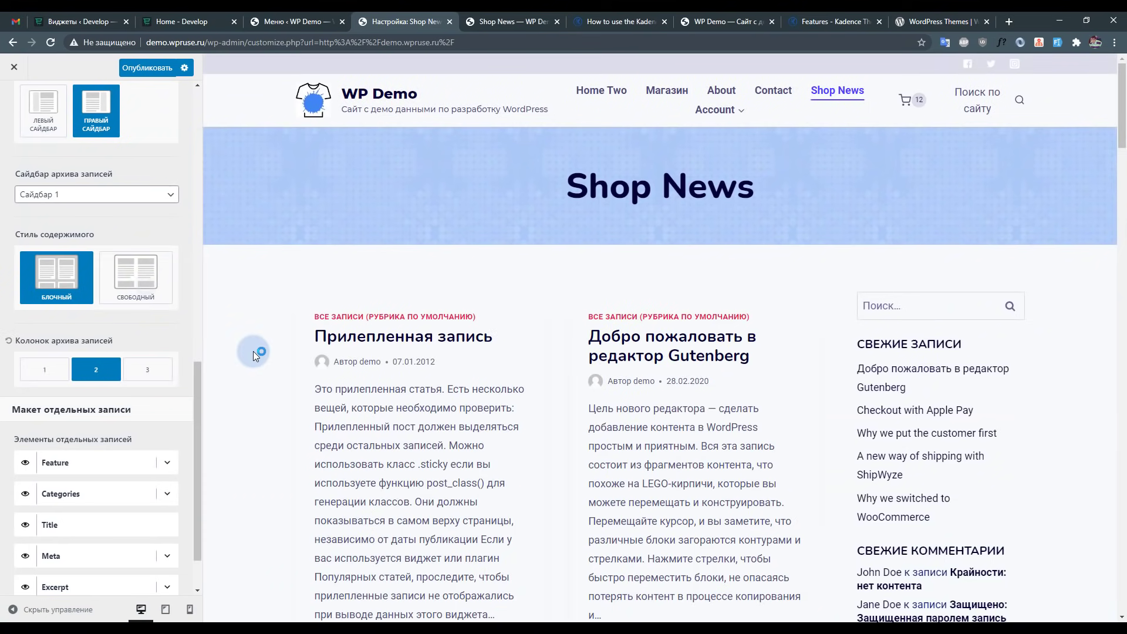
pyautogui.scroll(-4, 253, 351)
pyautogui.click(30, 380)
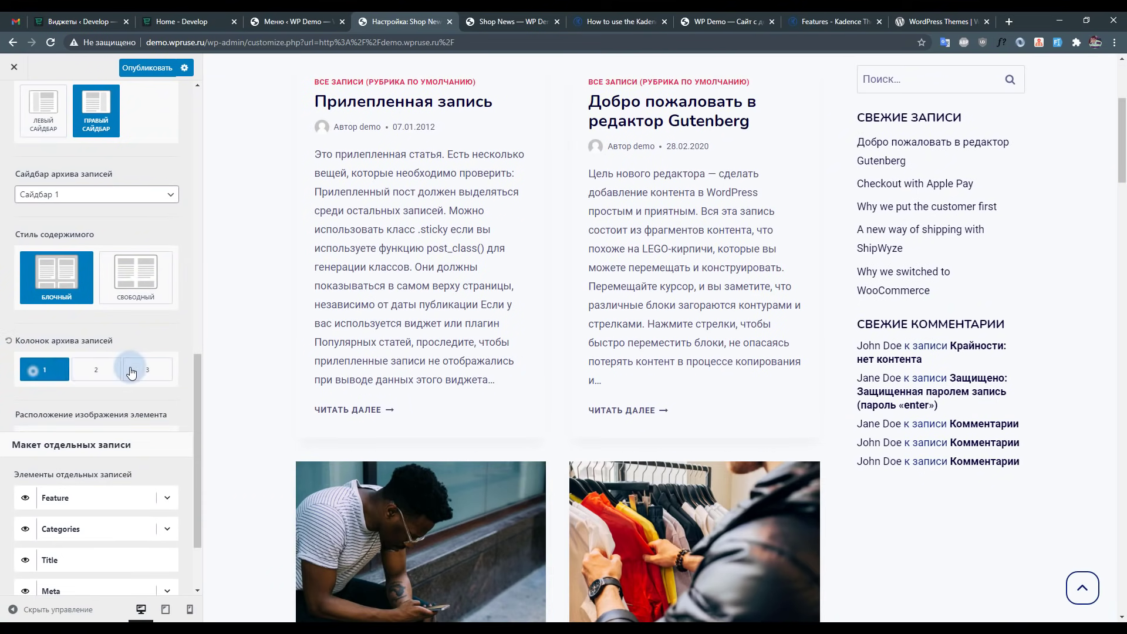
pyautogui.click(146, 370)
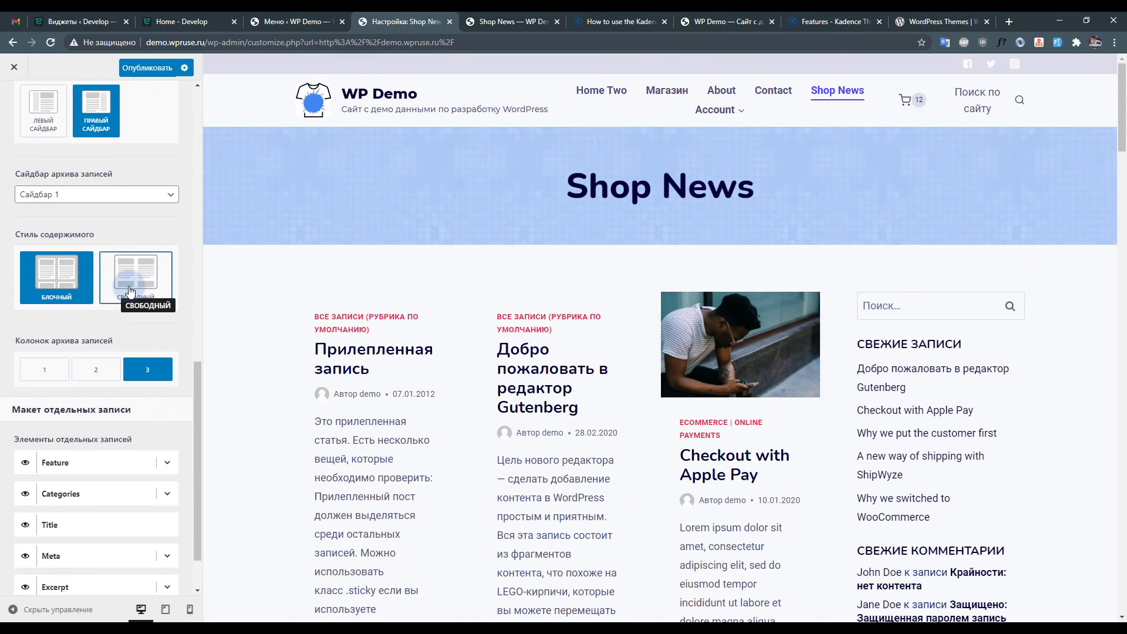
# Compare the Свободный and Блочный content styles for the post archive, leaving Блочный selected.
pyautogui.click(130, 291)
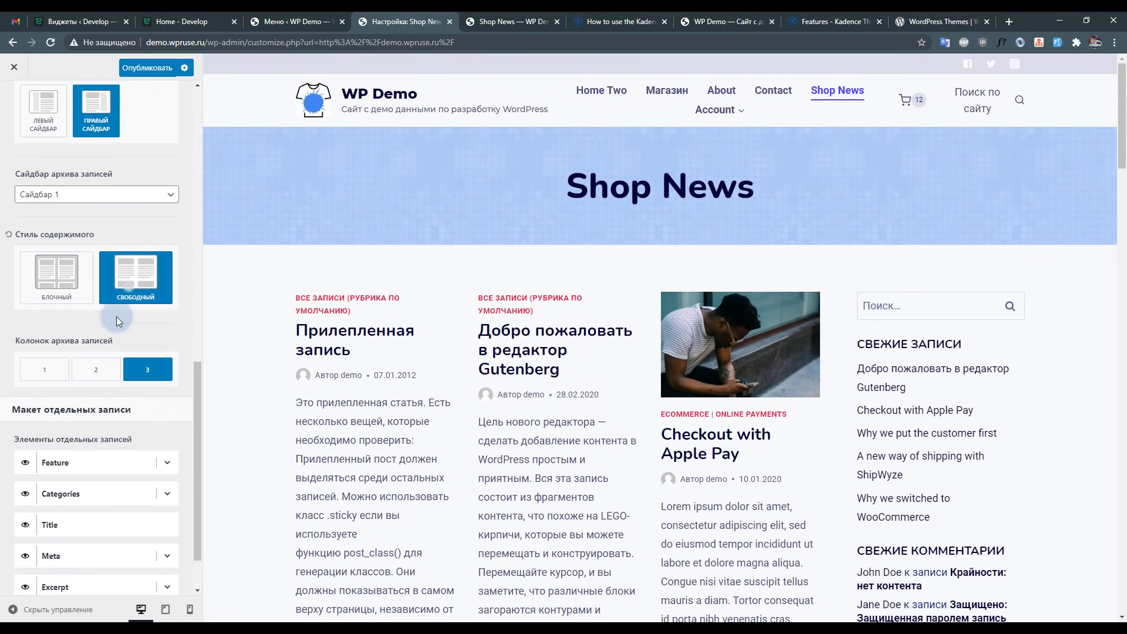
pyautogui.click(56, 274)
pyautogui.click(123, 275)
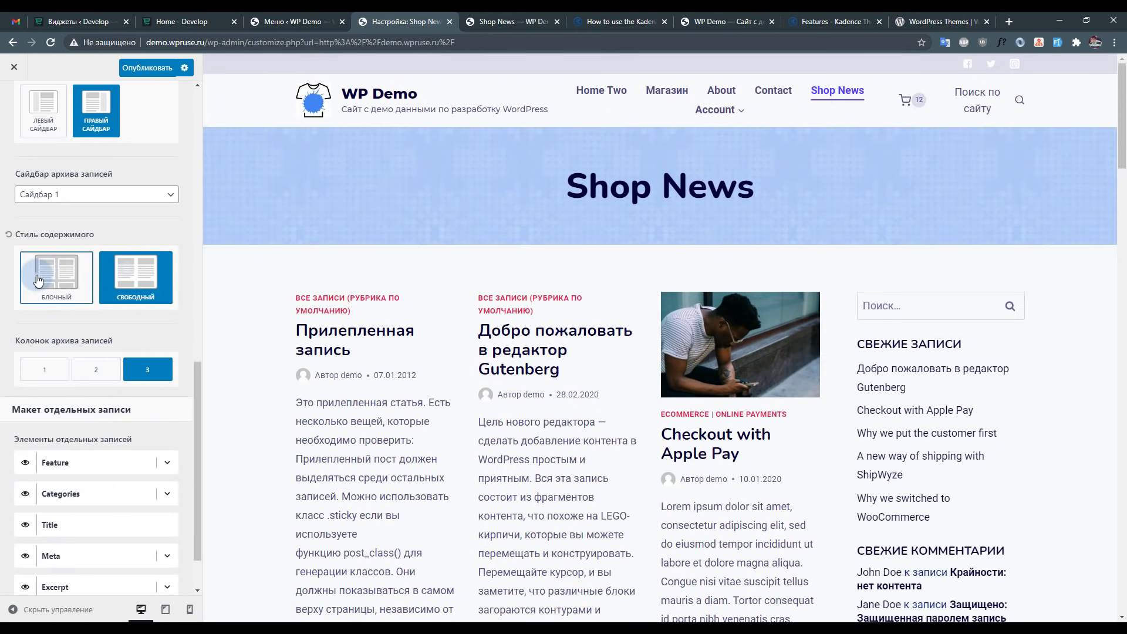
pyautogui.click(56, 274)
pyautogui.click(137, 288)
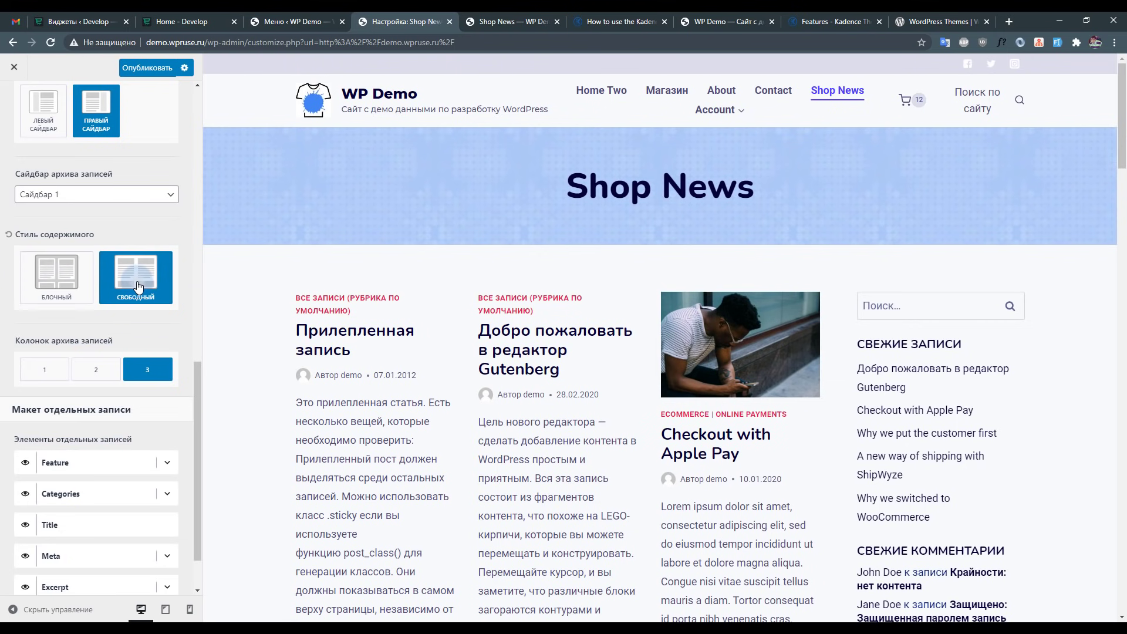
pyautogui.scroll(3, 94, 235)
pyautogui.click(59, 449)
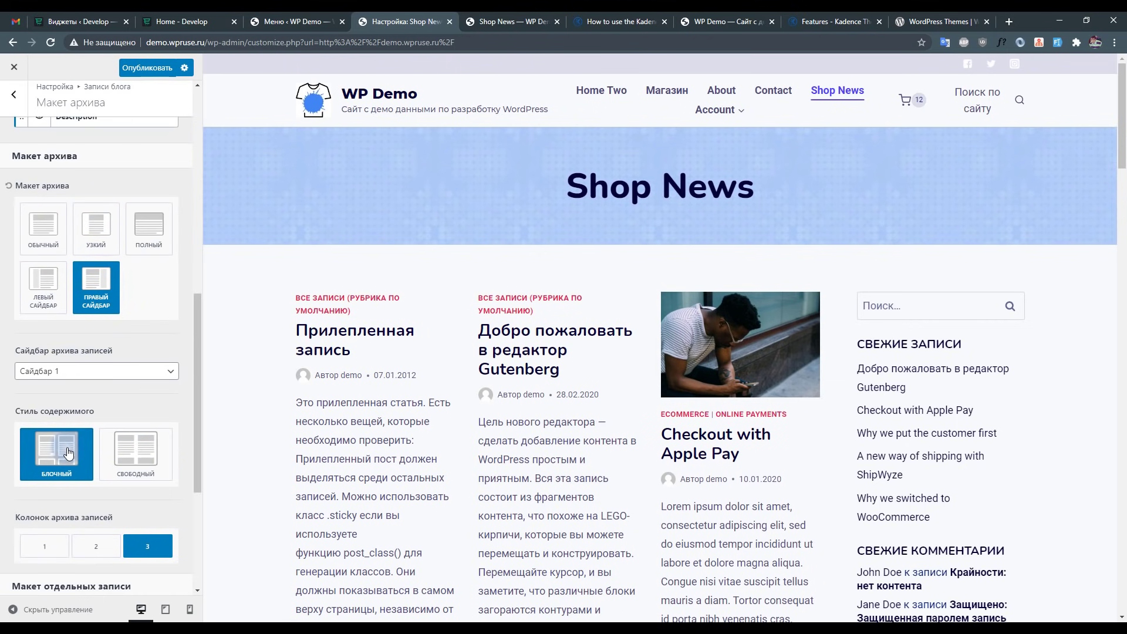
# Hide the Categories, Title, Meta and Excerpt elements of the posts in the archive.
pyautogui.scroll(4, 120, 290)
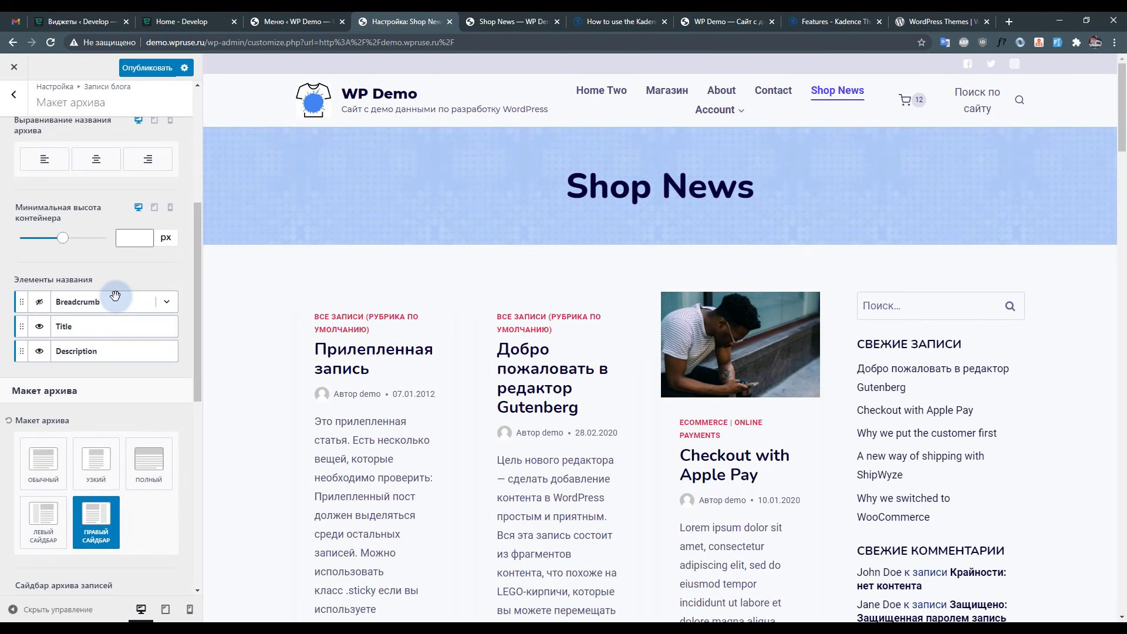
pyautogui.scroll(-5, 17, 241)
pyautogui.scroll(-3, 18, 241)
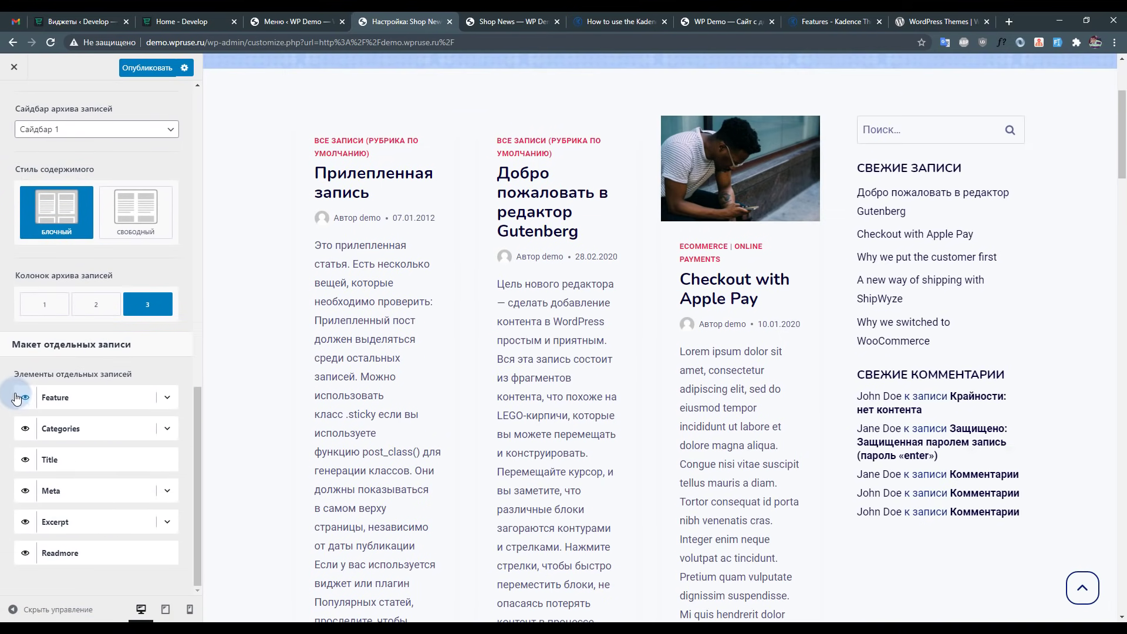
pyautogui.click(25, 428)
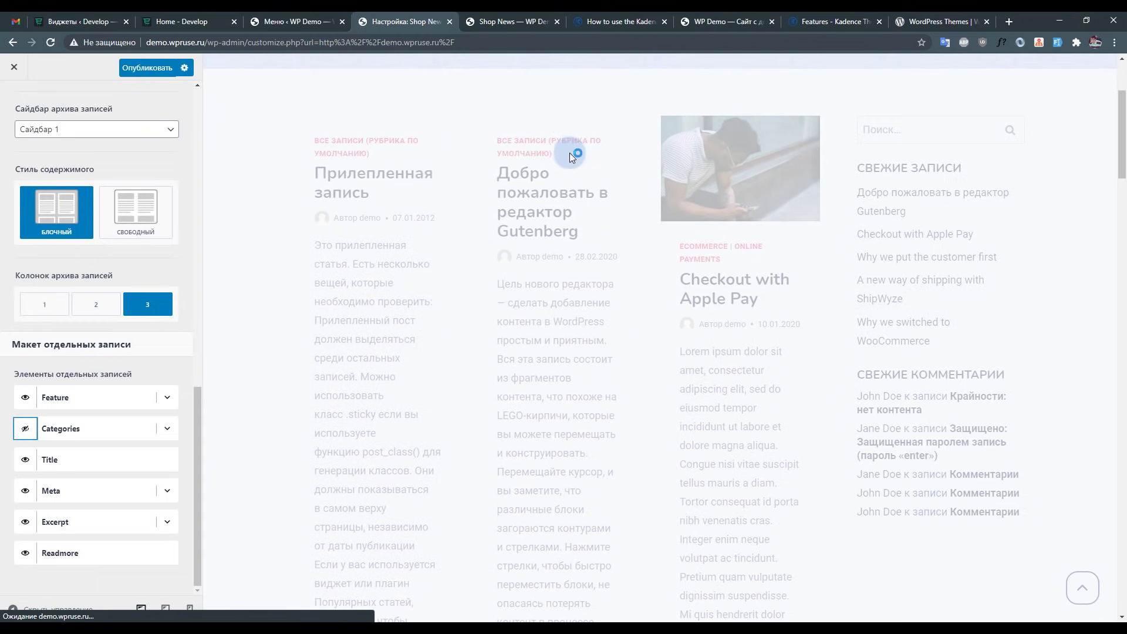
pyautogui.click(25, 460)
pyautogui.click(25, 491)
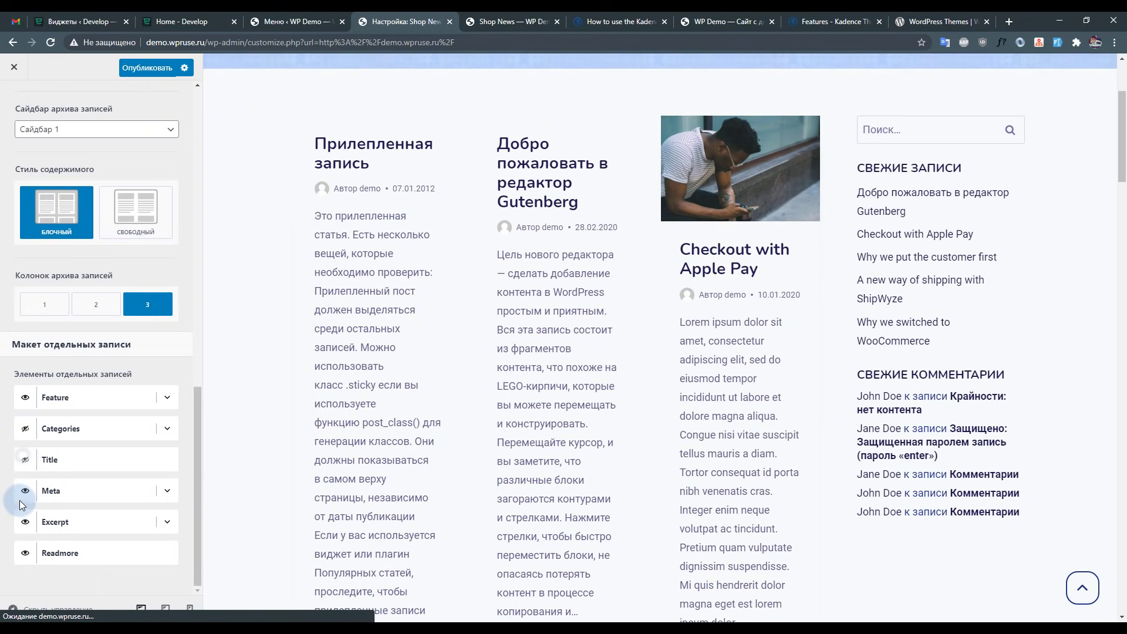
pyautogui.click(25, 522)
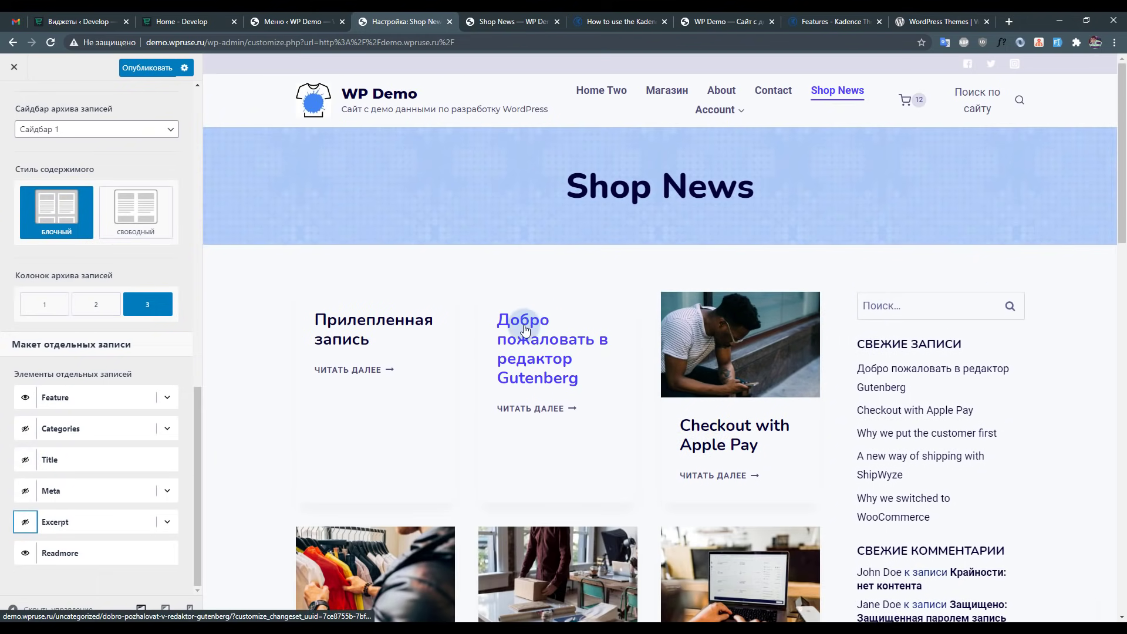
# Set the number of post archive columns to 2 and review the post grid down to its pagination.
pyautogui.click(96, 304)
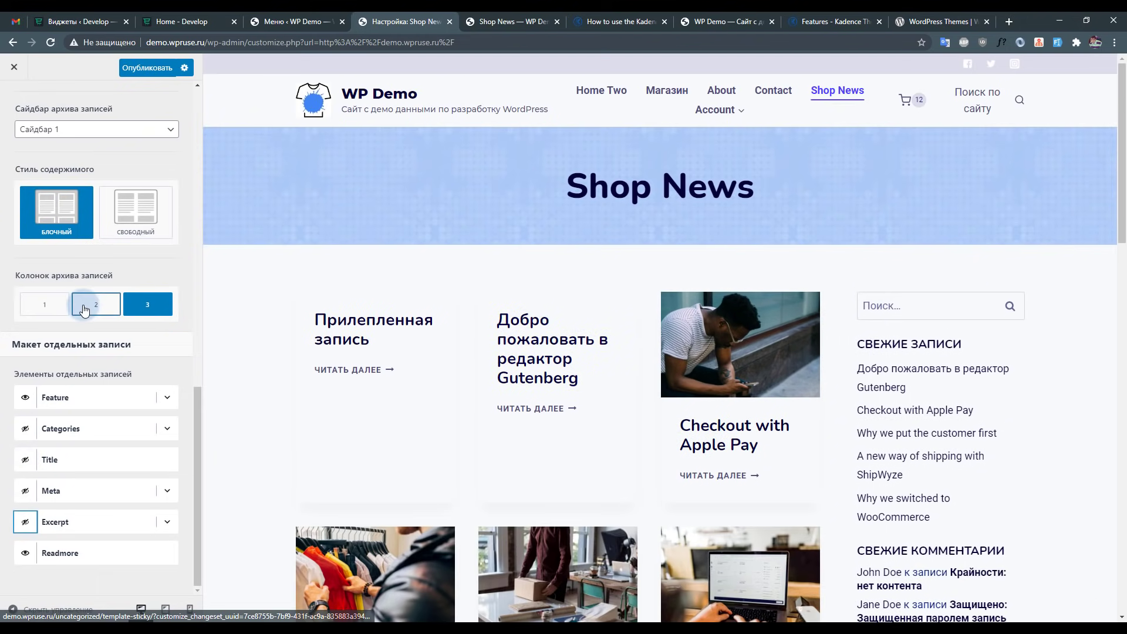
pyautogui.scroll(-10, 490, 362)
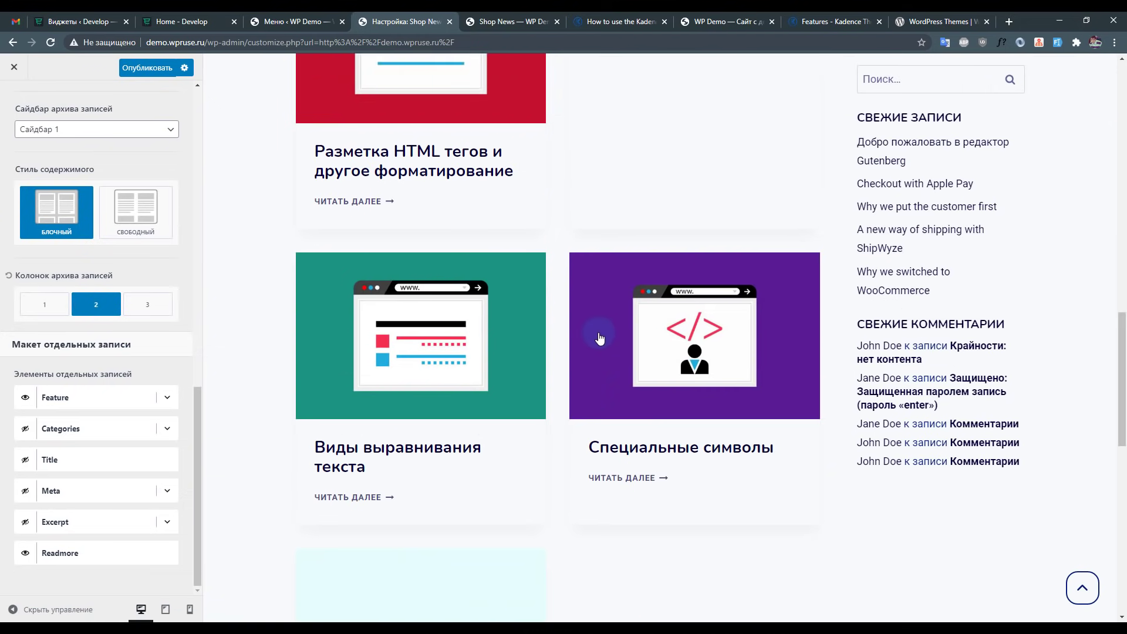
pyautogui.scroll(-3, 546, 336)
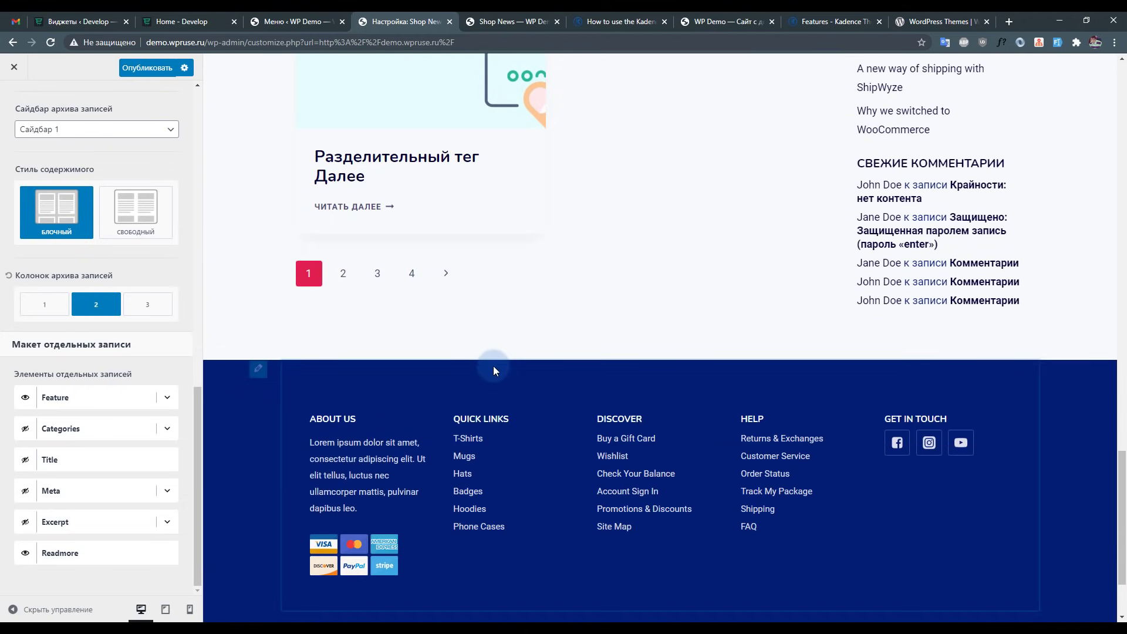
pyautogui.scroll(5, 567, 365)
pyautogui.scroll(-6, 630, 245)
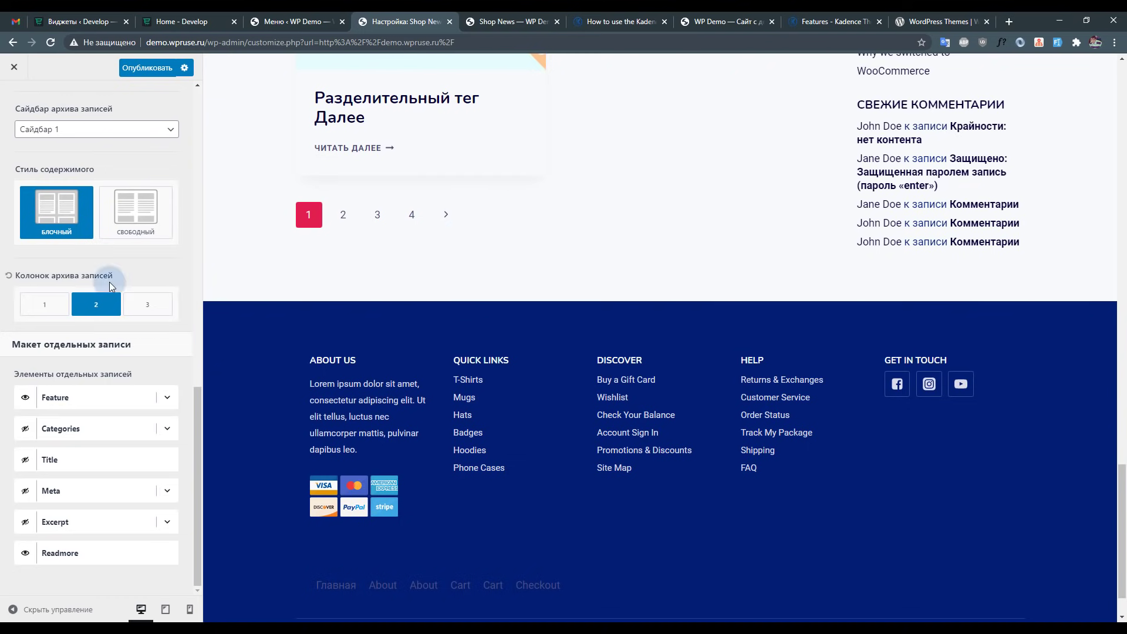
pyautogui.scroll(5, 30, 139)
# Load the post «Разметка HTML тегов и другое форматирование» in the preview and bring up the default post template options.
pyautogui.click(595, 389)
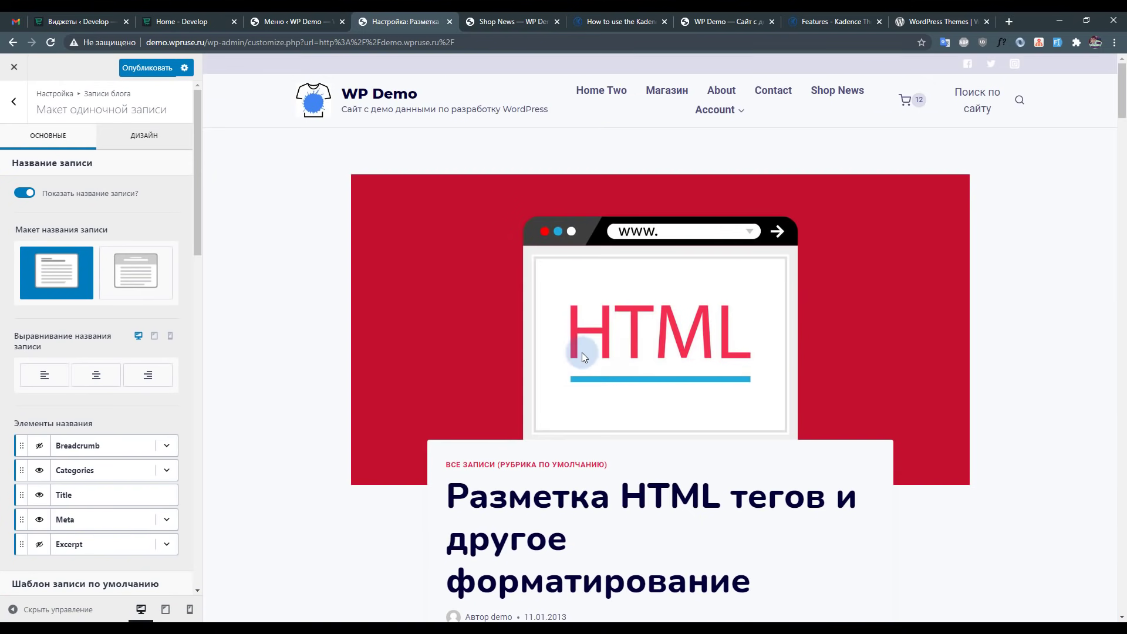
pyautogui.scroll(-15, 583, 352)
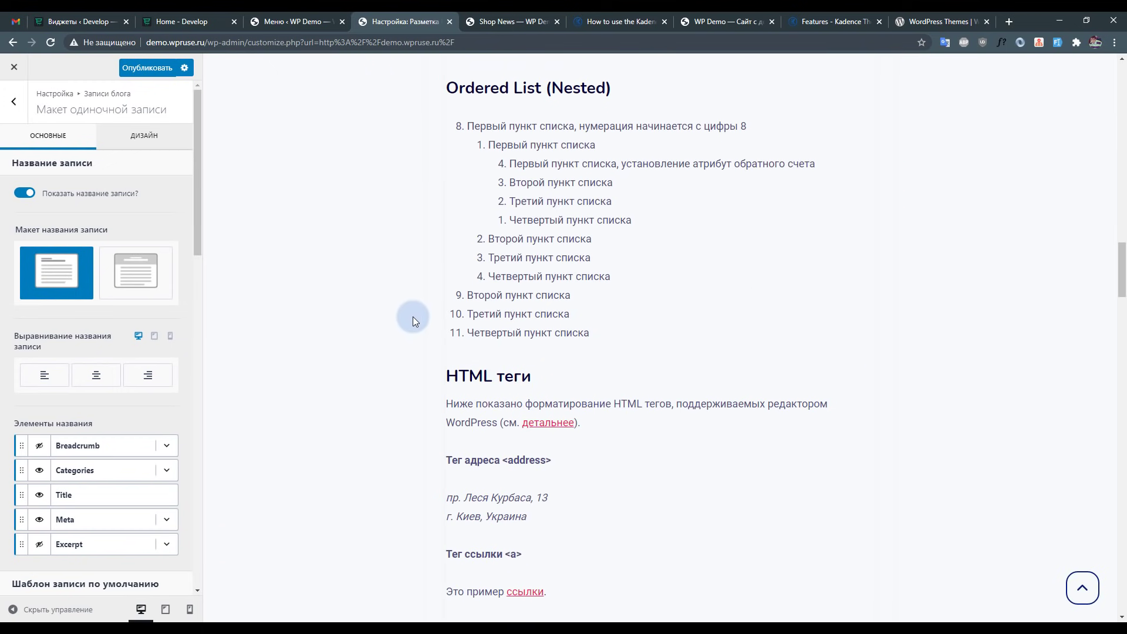
pyautogui.scroll(-4, 413, 295)
pyautogui.scroll(-6, 113, 320)
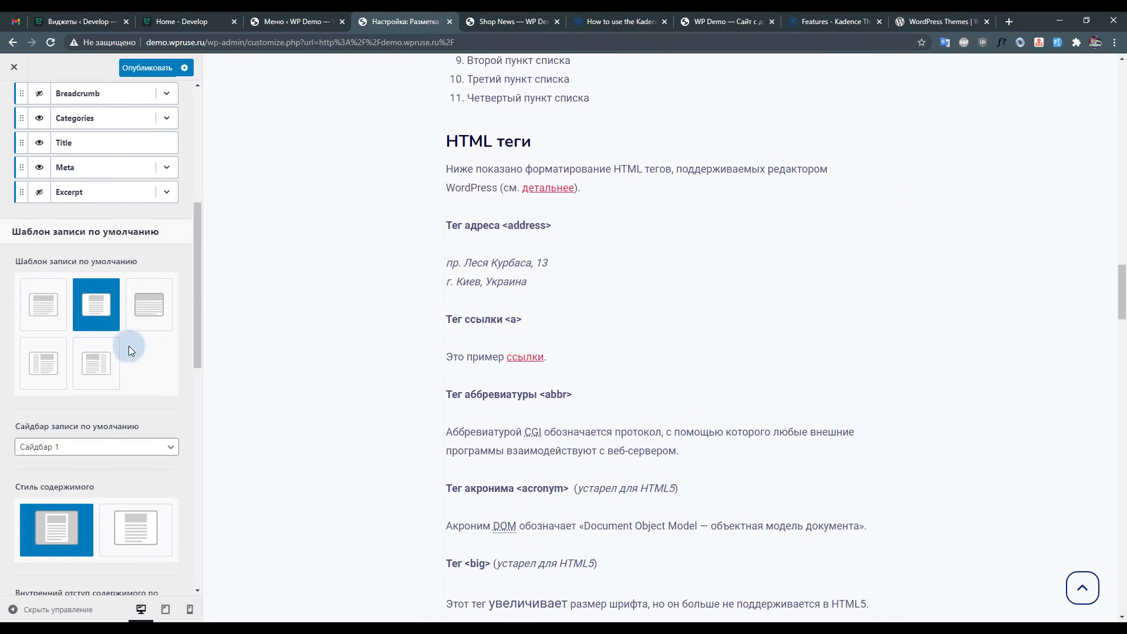
pyautogui.scroll(4, 239, 311)
pyautogui.scroll(-5, 237, 297)
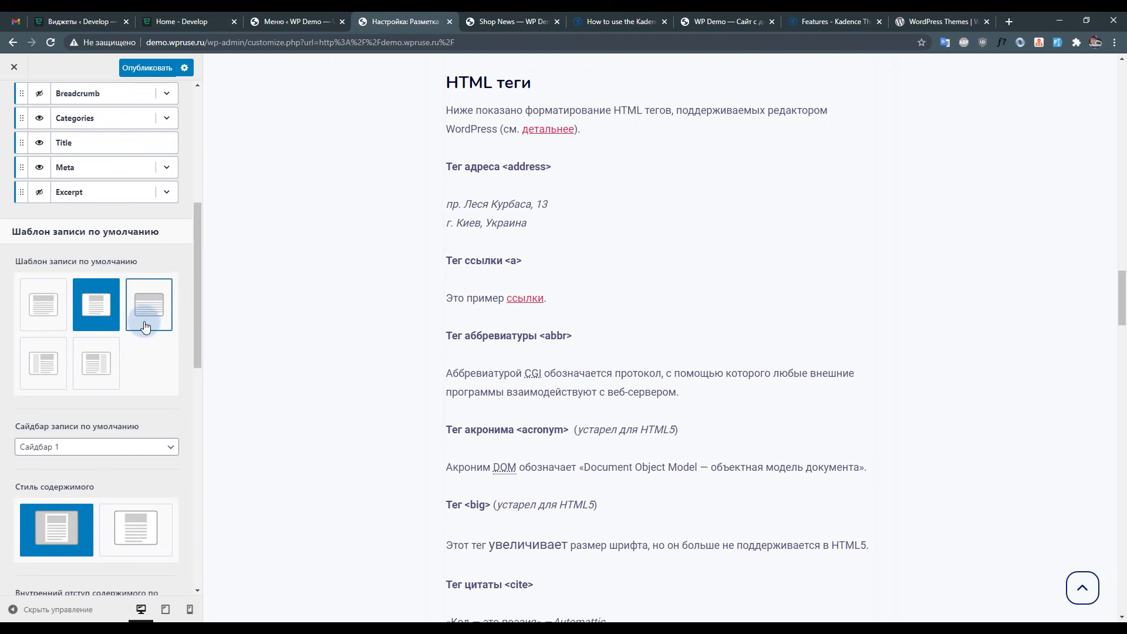
# Try the normal-width default template for single posts and switch back to the narrow one.
pyautogui.click(54, 316)
pyautogui.scroll(11, 576, 263)
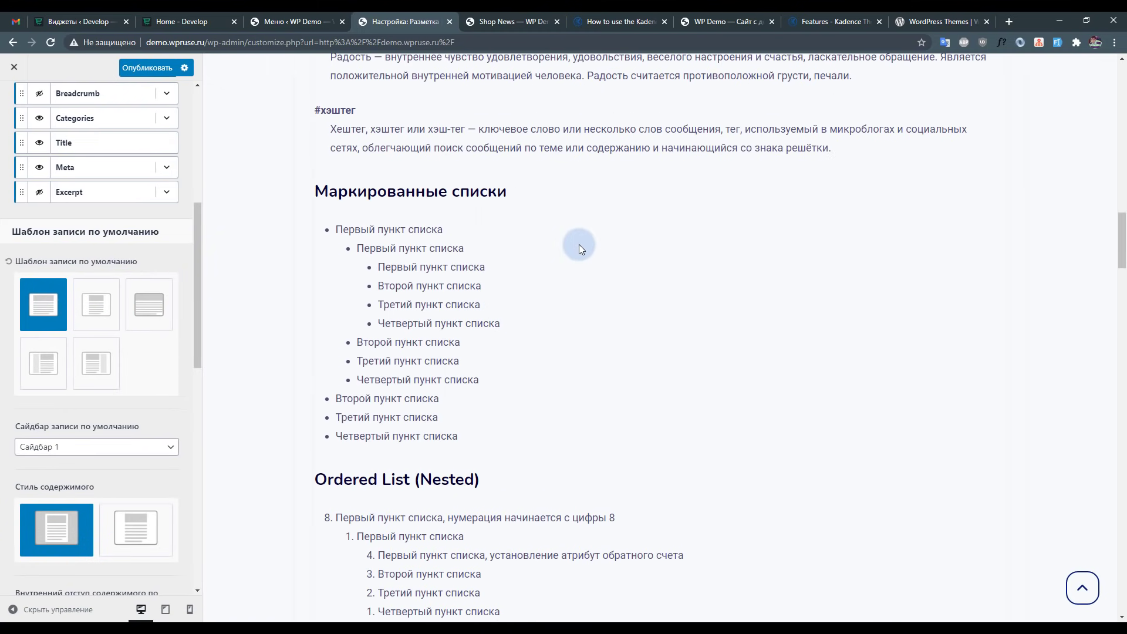
pyautogui.click(96, 305)
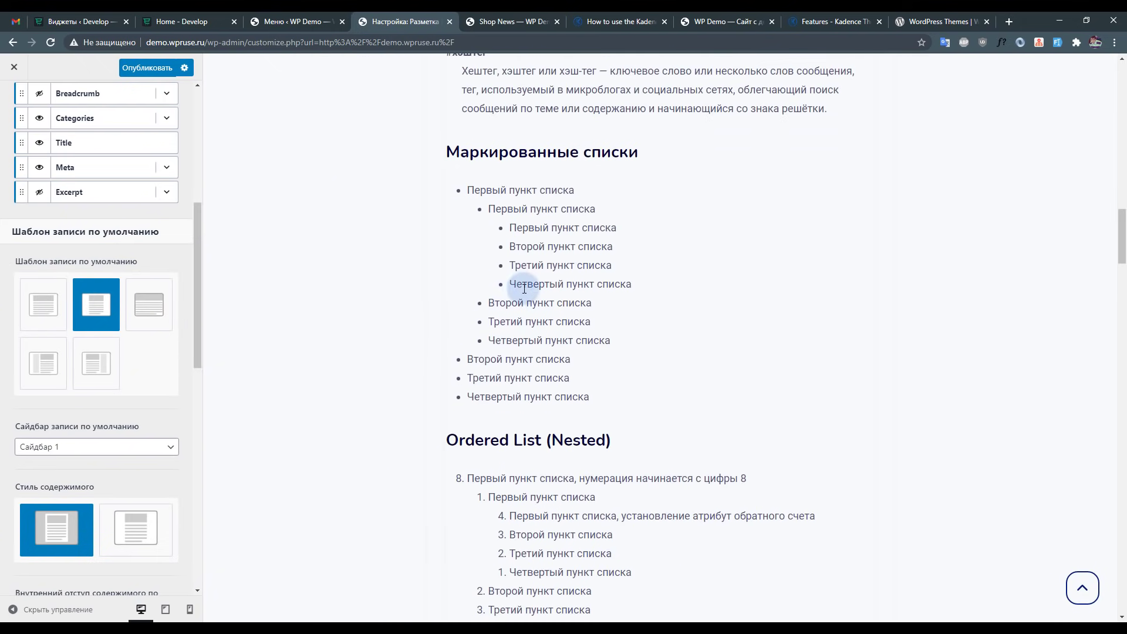
# Examine the formatted content of the narrow post and the featured image options in the single post layout.
pyautogui.scroll(12, 562, 304)
pyautogui.scroll(-20, 562, 304)
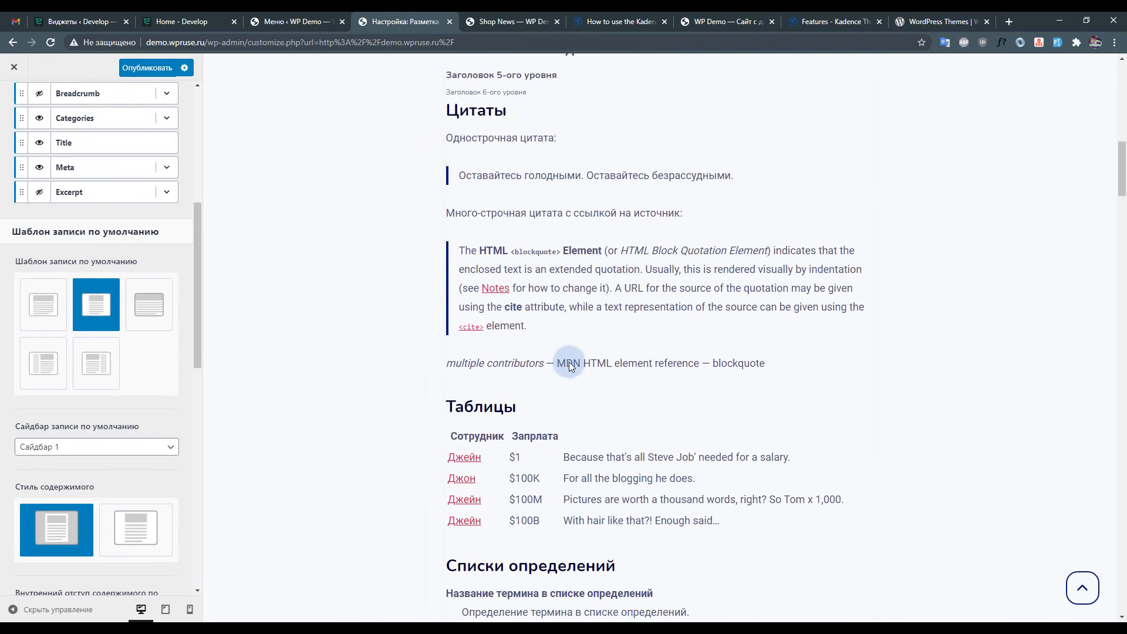
pyautogui.scroll(-6, 621, 435)
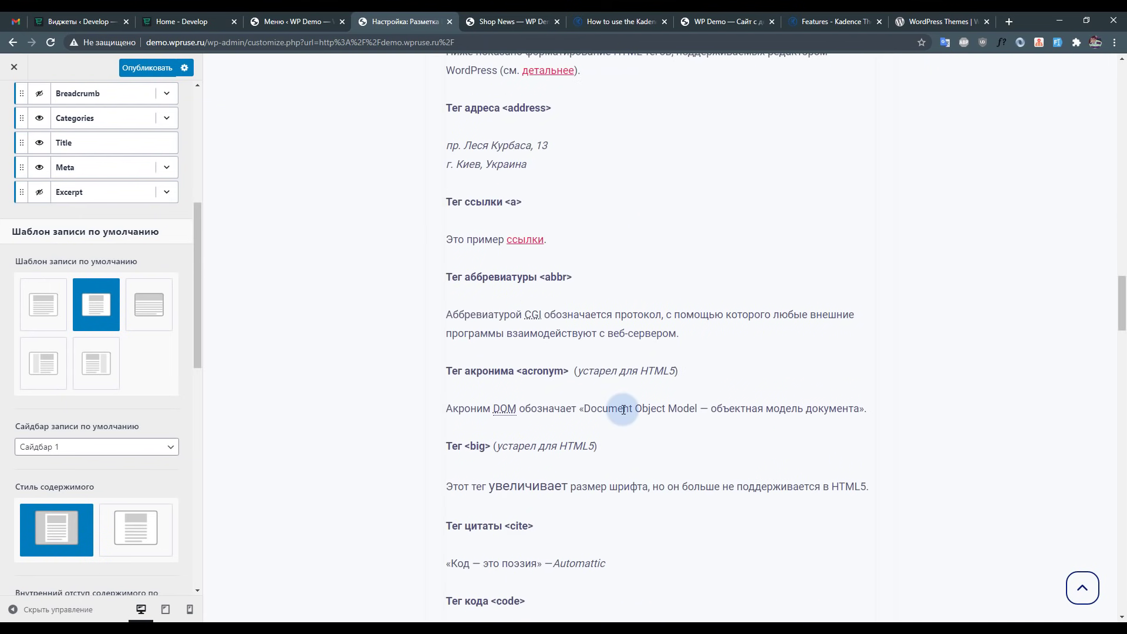
pyautogui.scroll(-4, 623, 409)
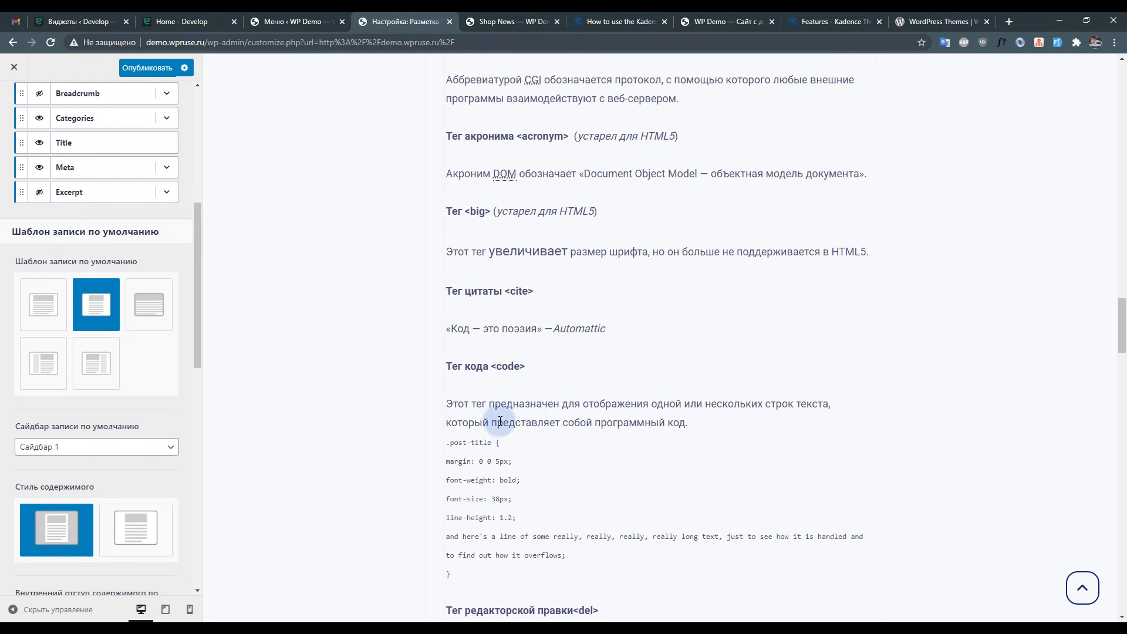
pyautogui.scroll(-3, 587, 399)
pyautogui.scroll(-3, 126, 459)
pyautogui.scroll(-4, 163, 435)
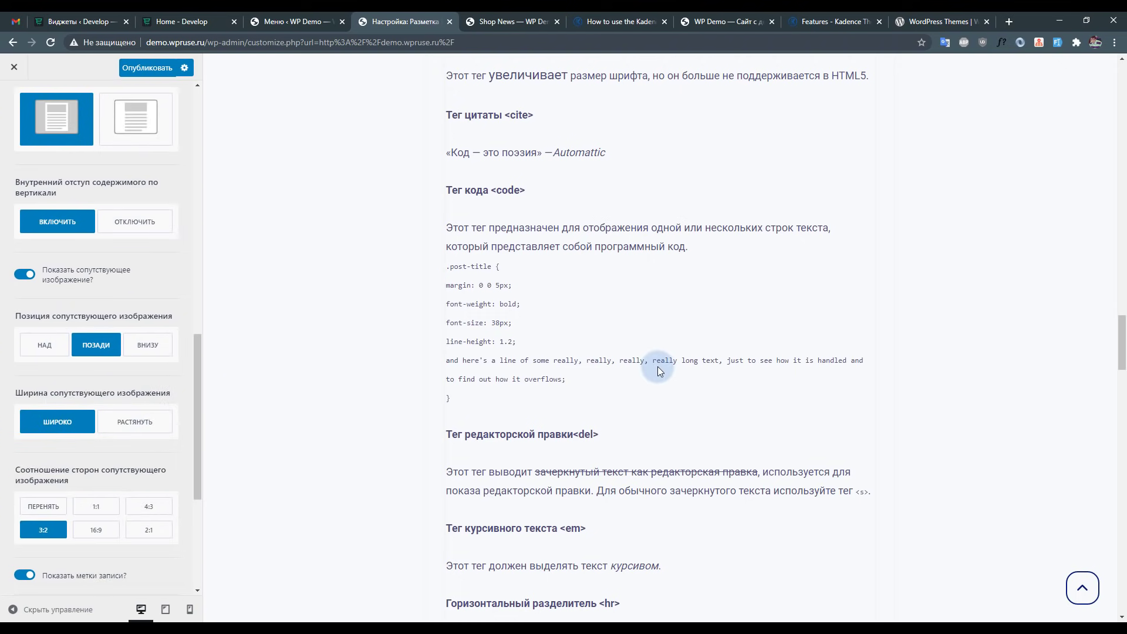
pyautogui.scroll(4, 655, 365)
pyautogui.click(372, 369)
pyautogui.scroll(15, 667, 324)
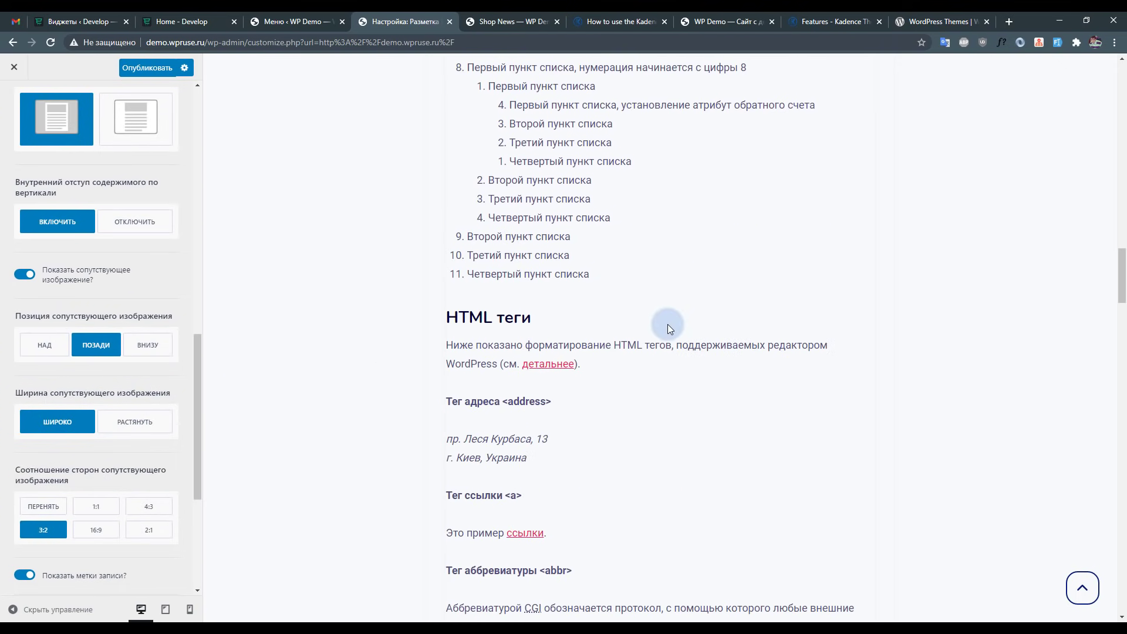
# Compare the featured image positions НАД, ПОЗАДИ and ВНИЗУ for the single post, leaving ВНИЗУ selected.
pyautogui.click(51, 345)
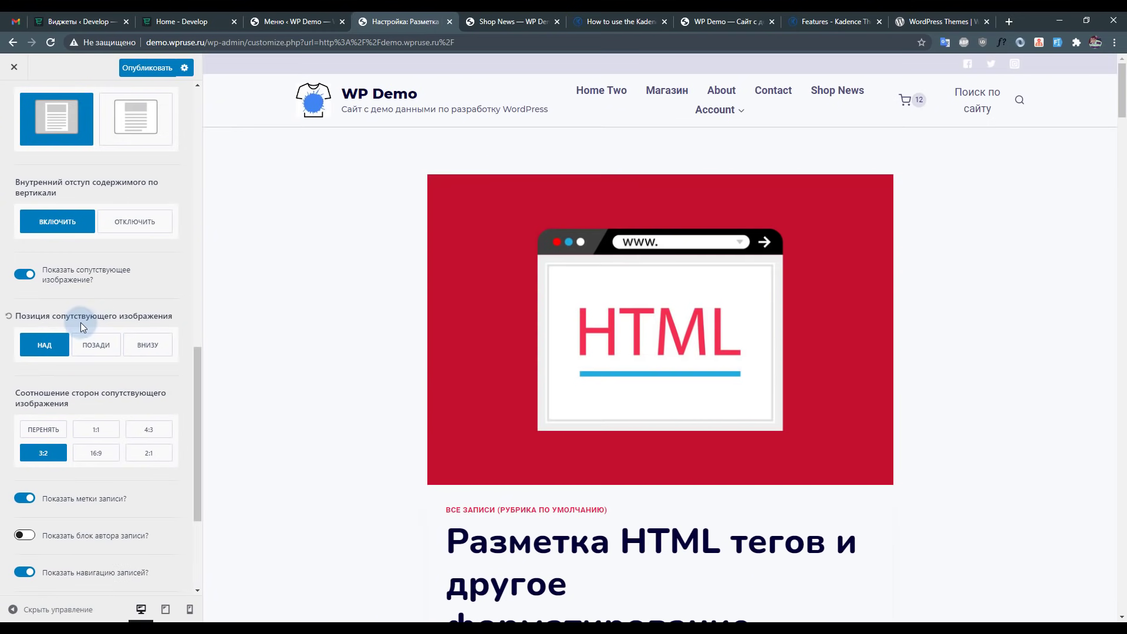
pyautogui.click(106, 345)
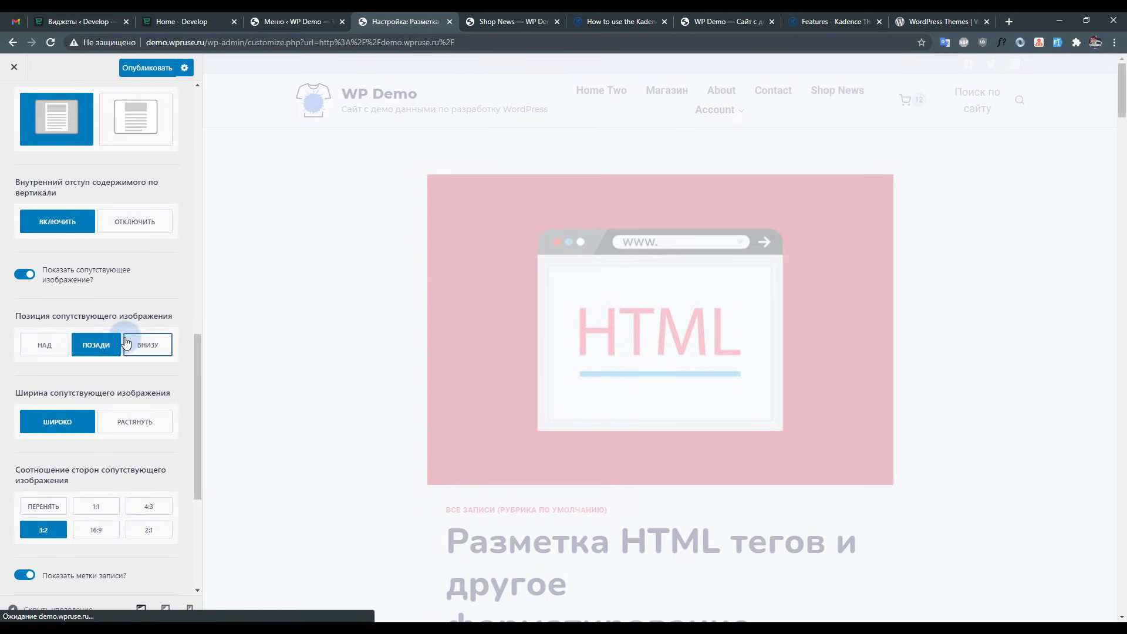
pyautogui.click(148, 349)
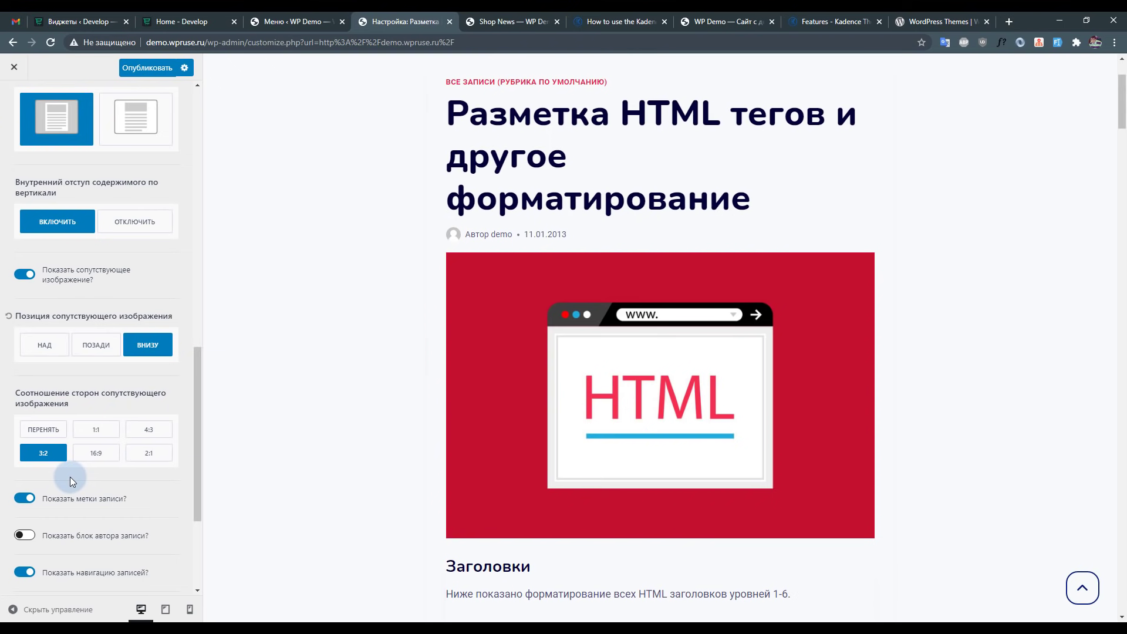
# Try different featured image aspect ratios, including 1:1, 3:2 and 16:9, leaving 16:9 selected.
pyautogui.click(98, 431)
pyautogui.click(151, 430)
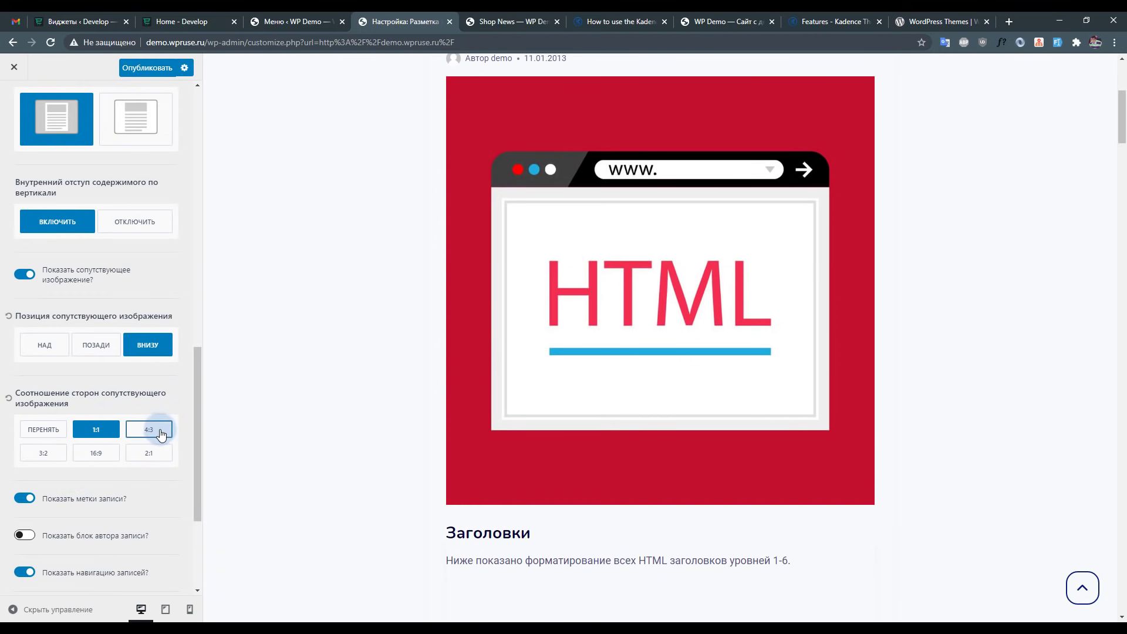
pyautogui.click(51, 461)
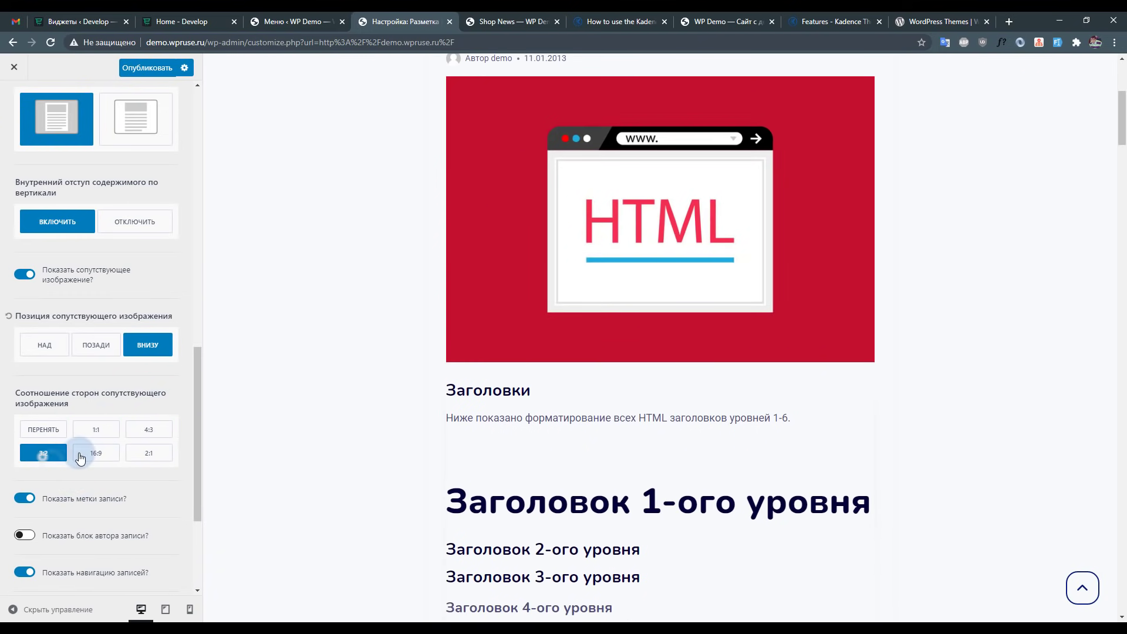
pyautogui.click(99, 454)
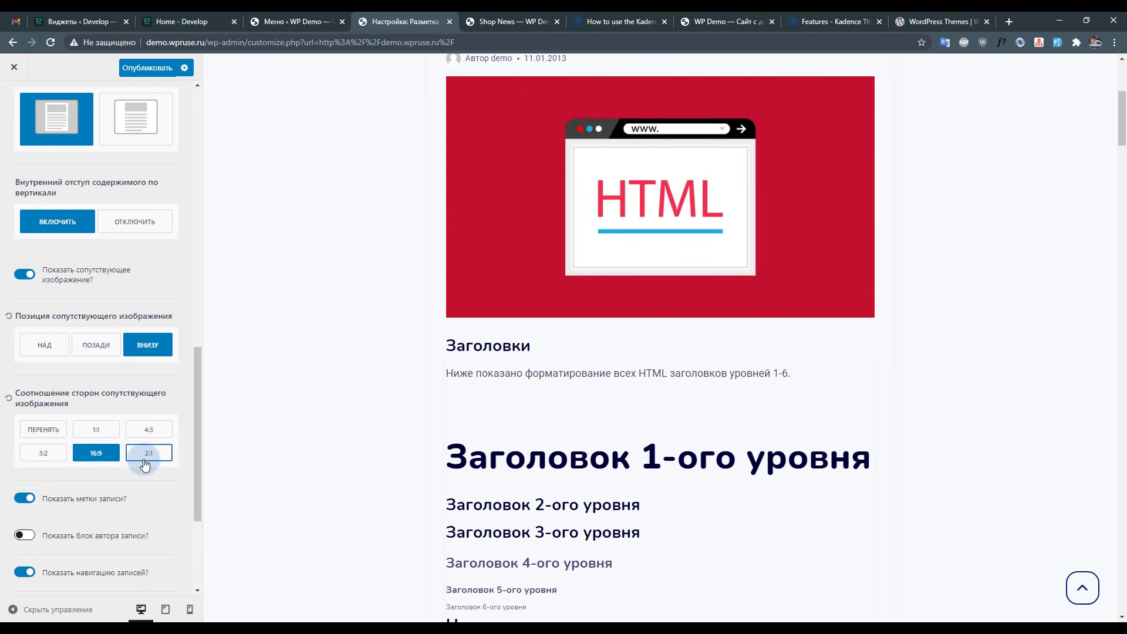
pyautogui.click(147, 458)
pyautogui.click(94, 453)
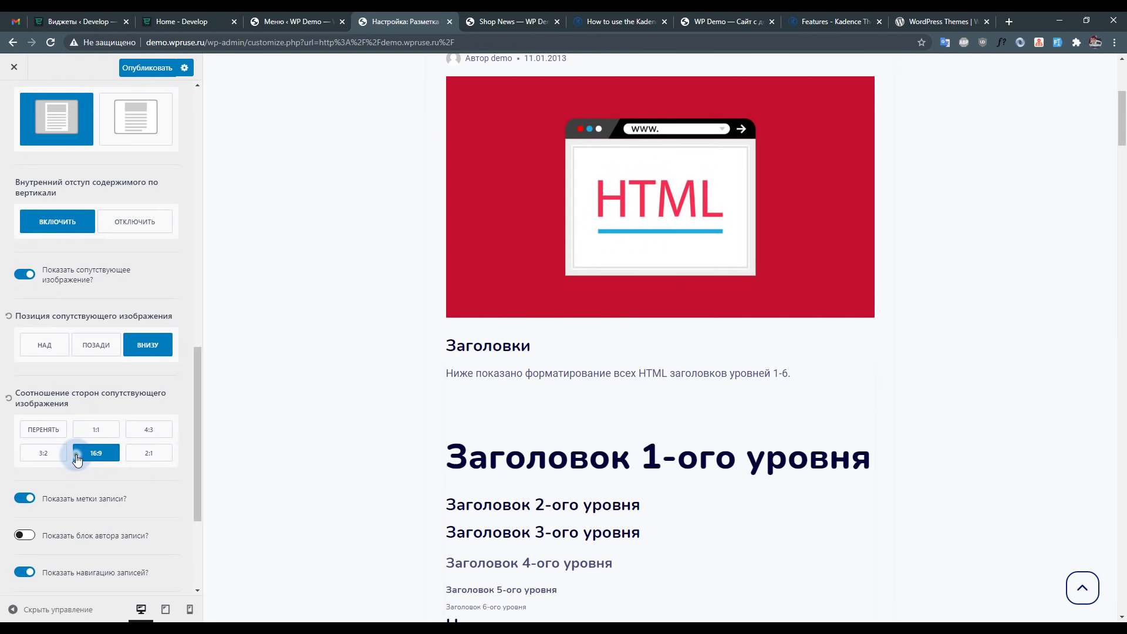
# Set the featured image position to ПОЗАДИ and its width to РАСТЯНУТЬ.
pyautogui.click(96, 345)
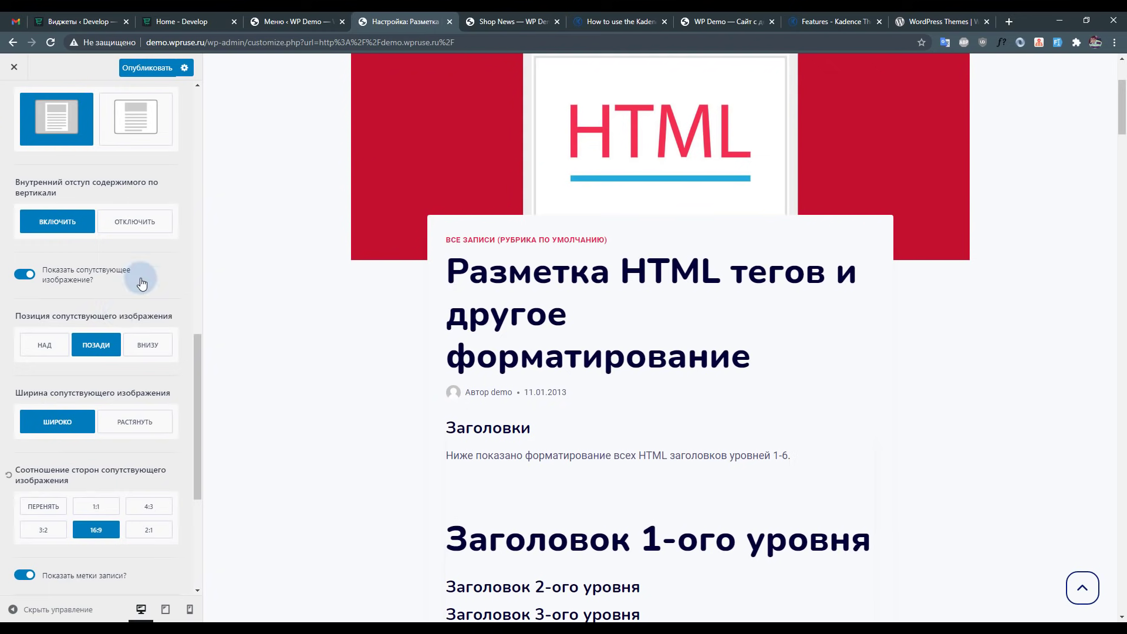
pyautogui.click(141, 422)
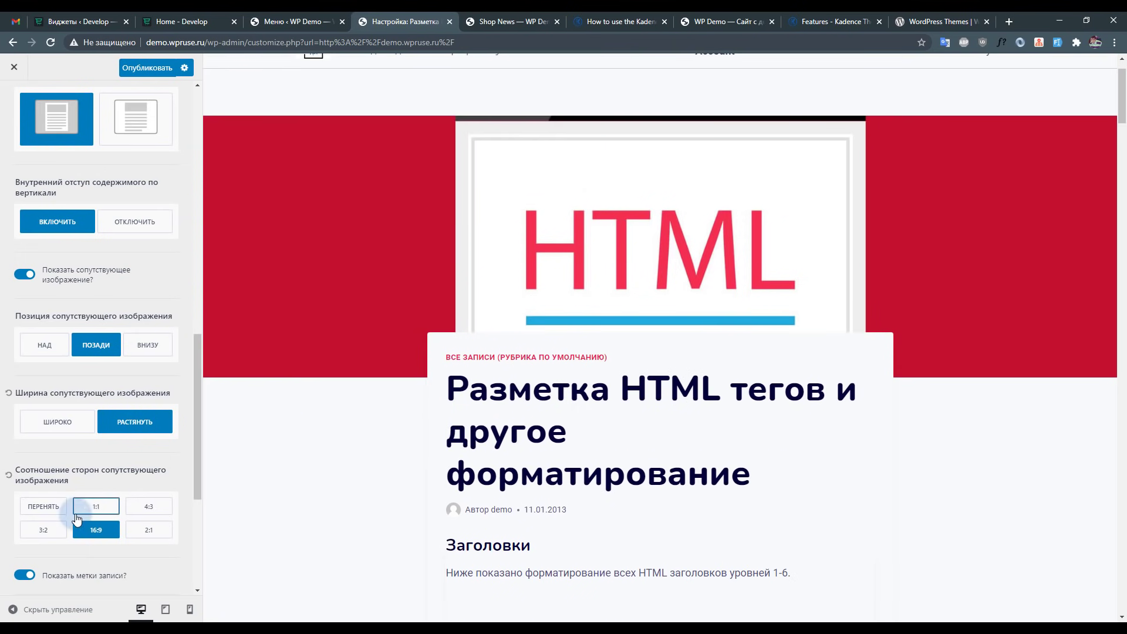
# Compare the aspect ratios for the stretched featured image and set 3:2.
pyautogui.click(59, 530)
pyautogui.click(95, 530)
pyautogui.click(95, 507)
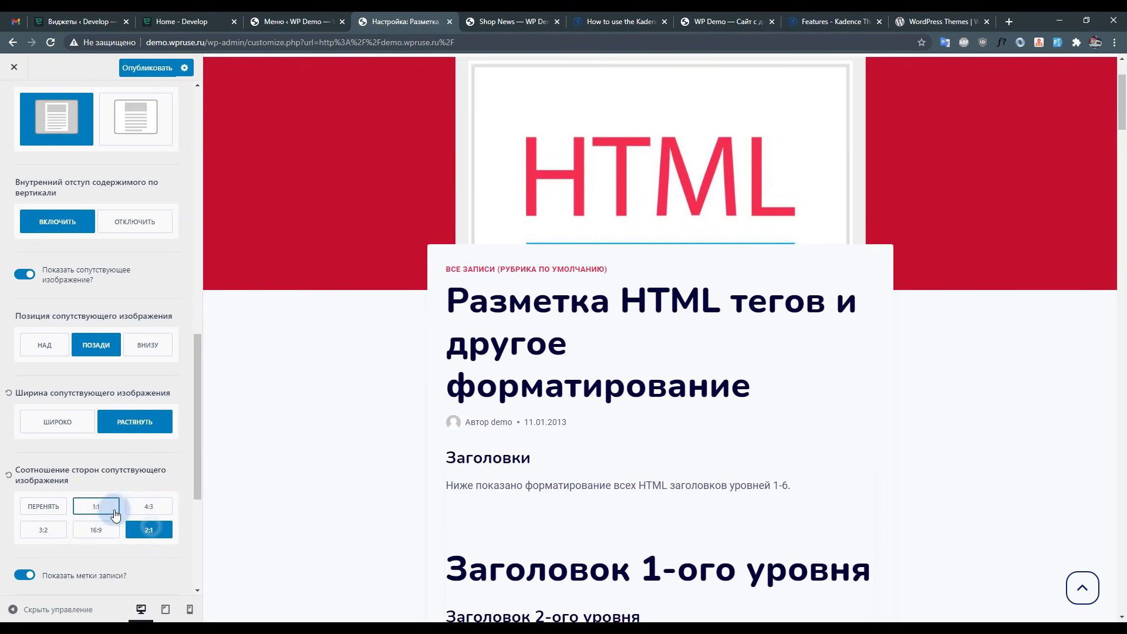
pyautogui.click(149, 508)
pyautogui.click(50, 531)
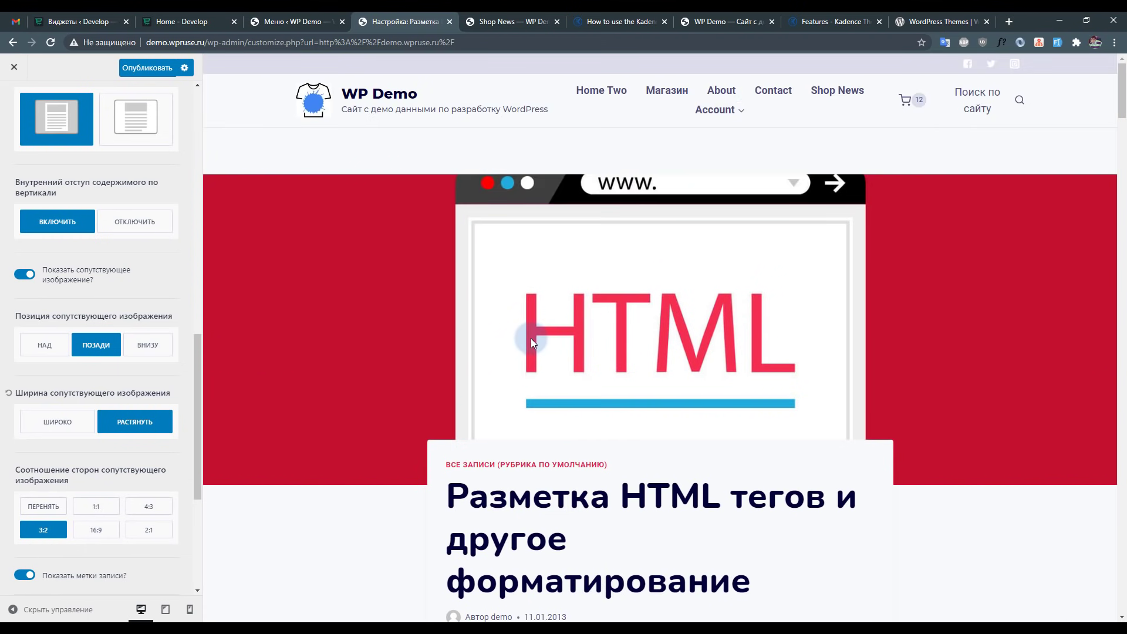
# Review the tags, author, navigation and related posts options, and advance the Похожие записи carousel below the post.
pyautogui.scroll(-5, 531, 338)
pyautogui.scroll(-4, 82, 435)
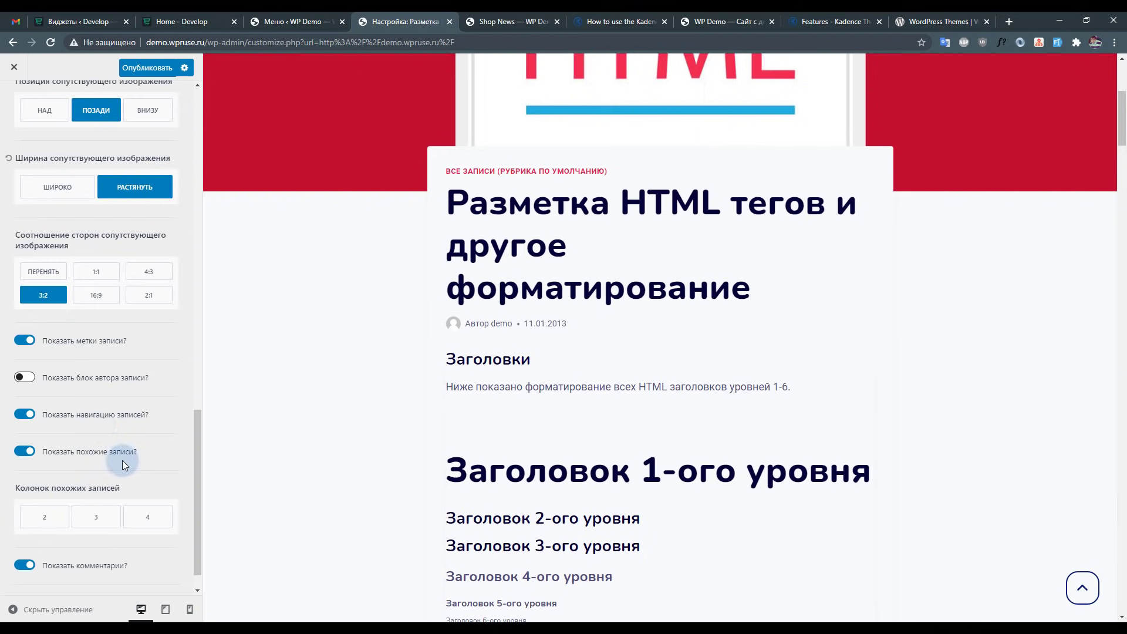
pyautogui.scroll(-20, 723, 331)
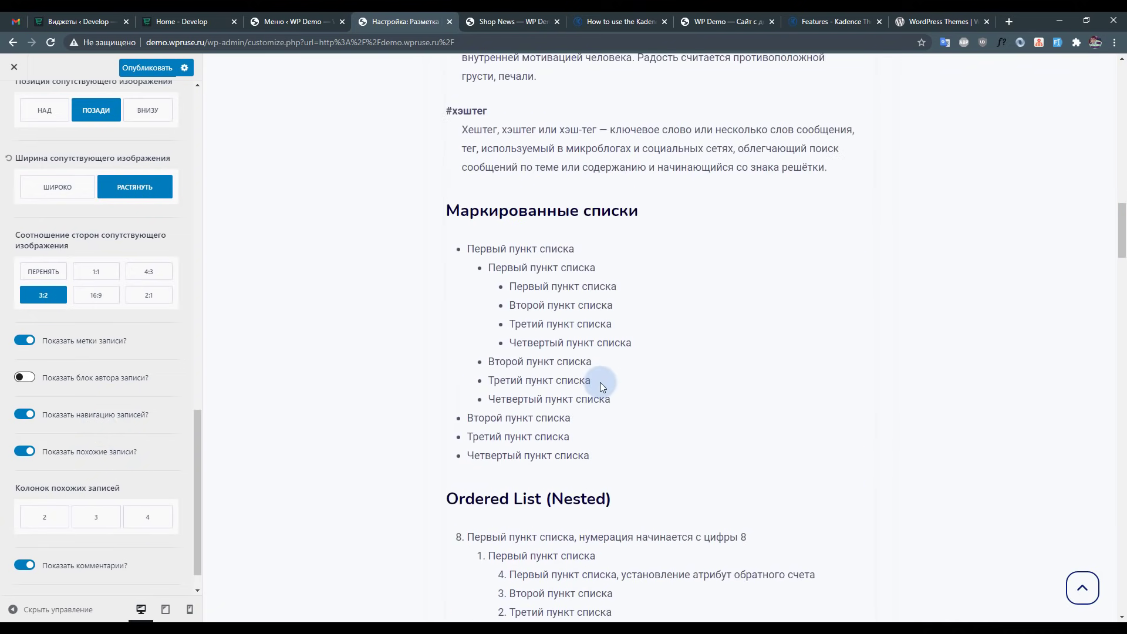
pyautogui.scroll(-15, 593, 382)
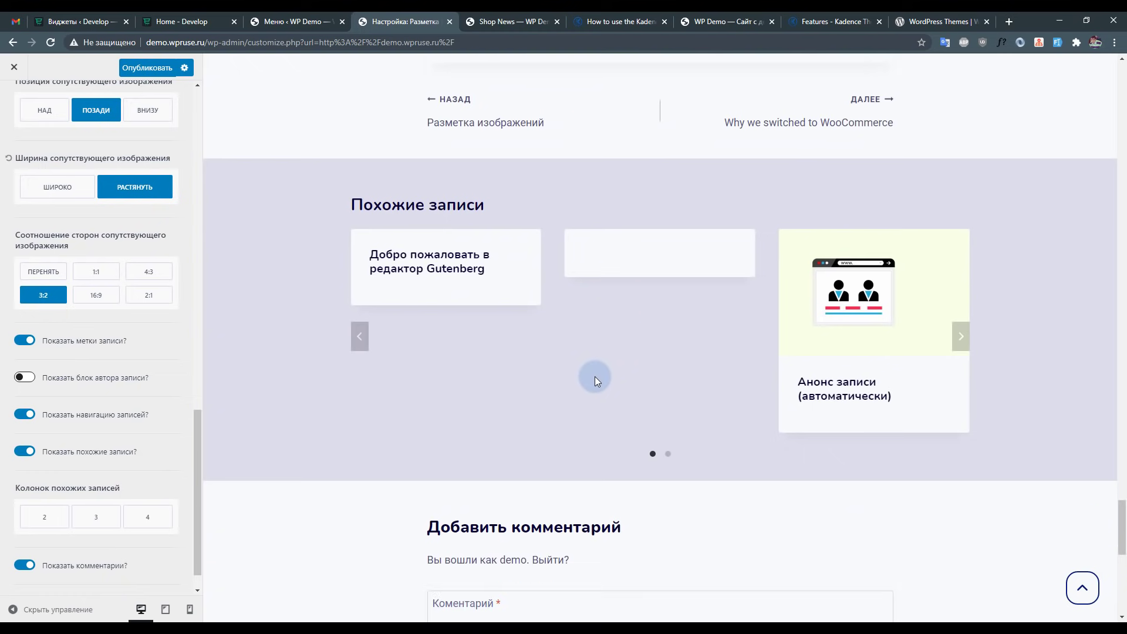
pyautogui.click(961, 336)
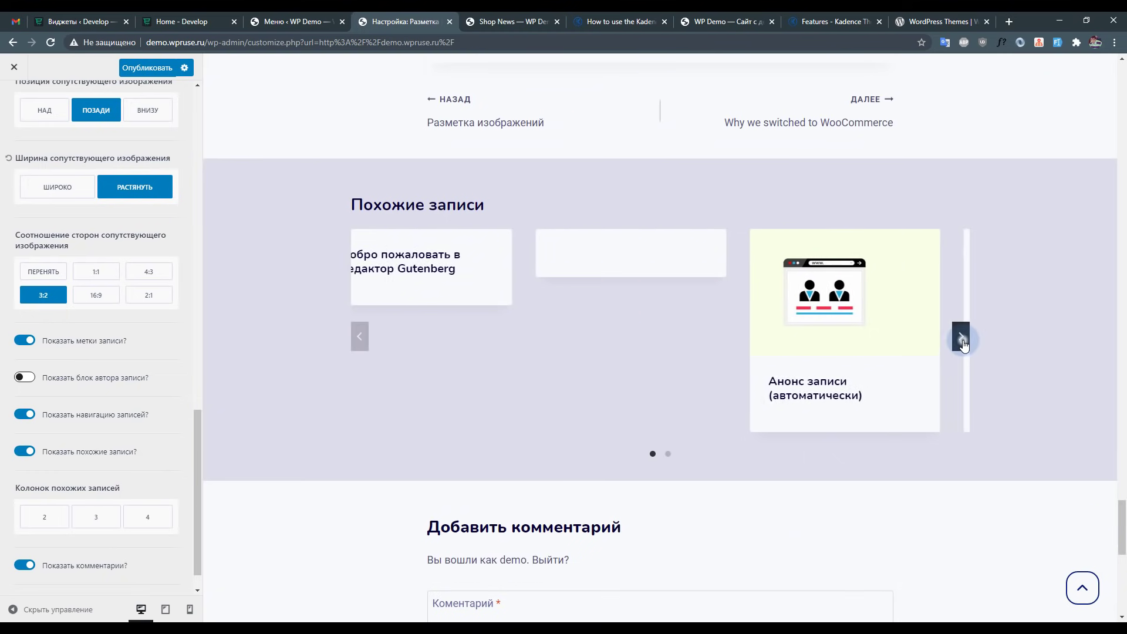
# Set the related posts columns to 4 and review the comment form and the rest of the post.
pyautogui.click(138, 517)
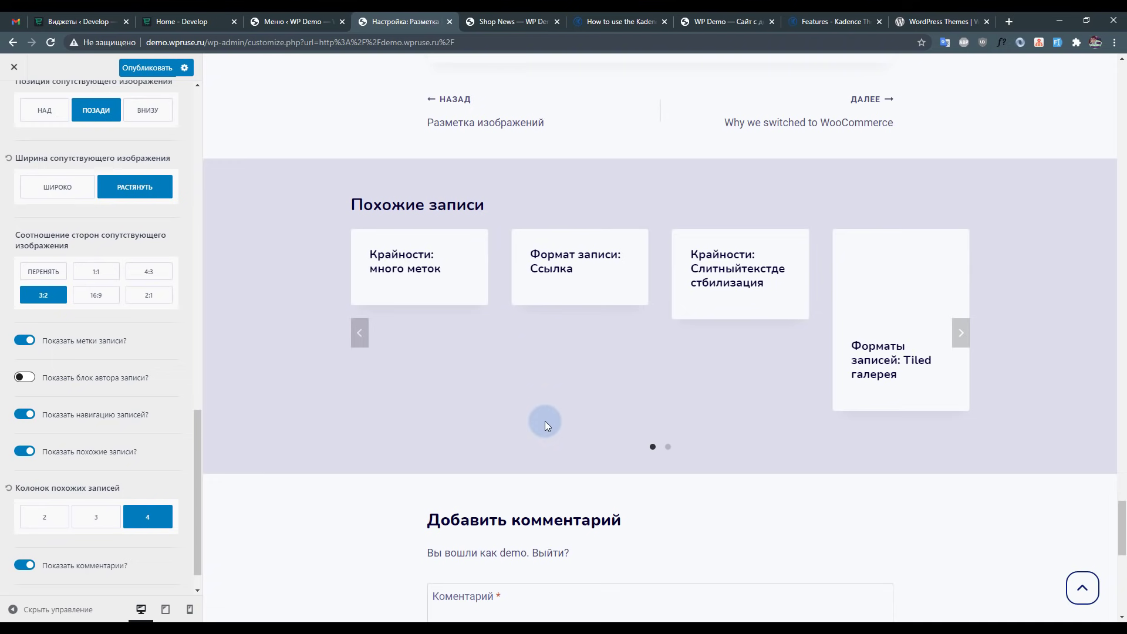
pyautogui.scroll(-4, 626, 402)
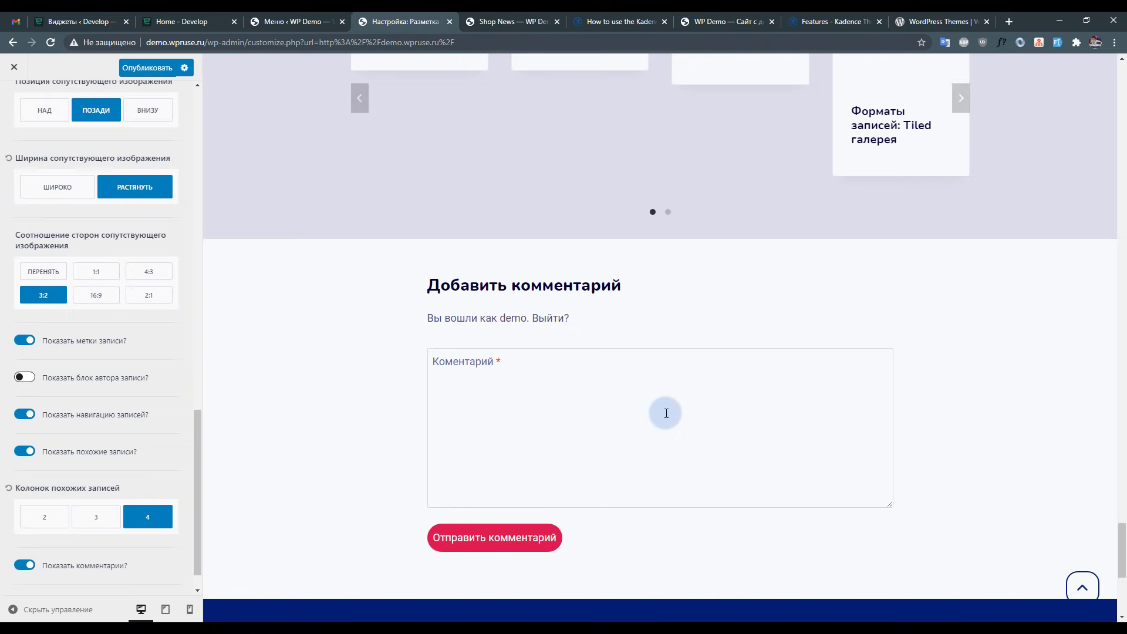
pyautogui.scroll(-5, 664, 411)
pyautogui.scroll(10, 652, 452)
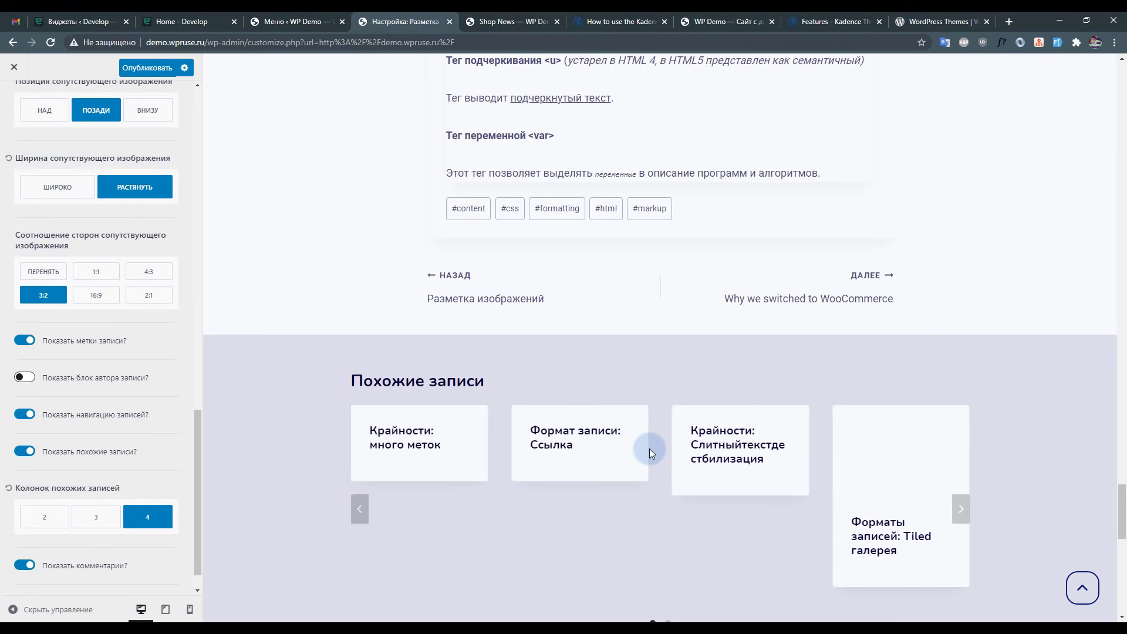
pyautogui.scroll(15, 645, 452)
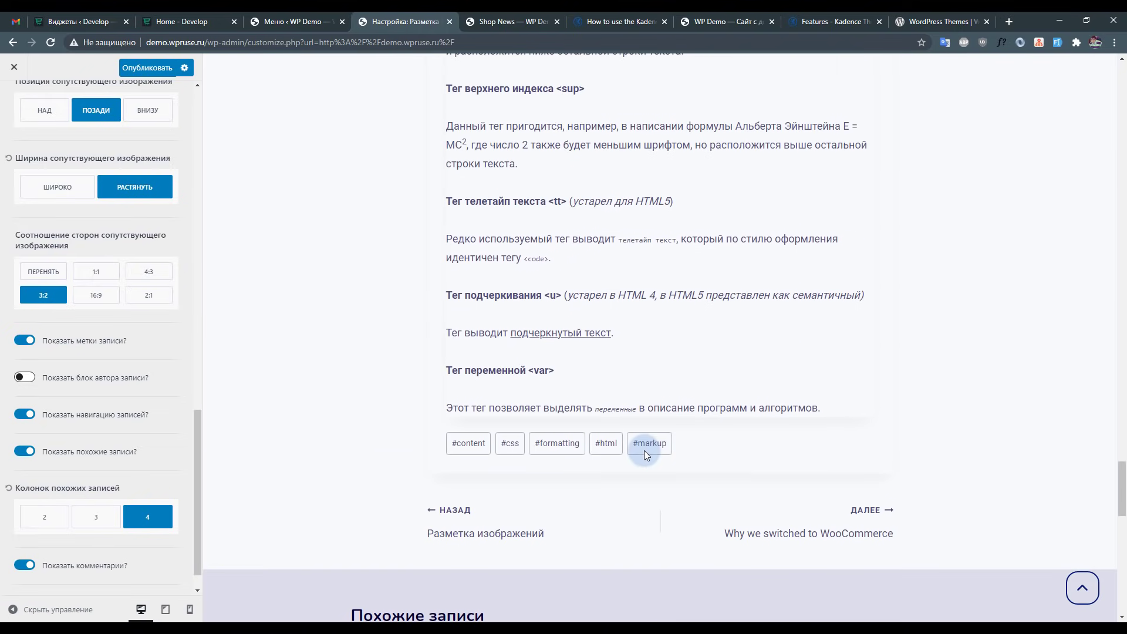
pyautogui.scroll(20, 633, 492)
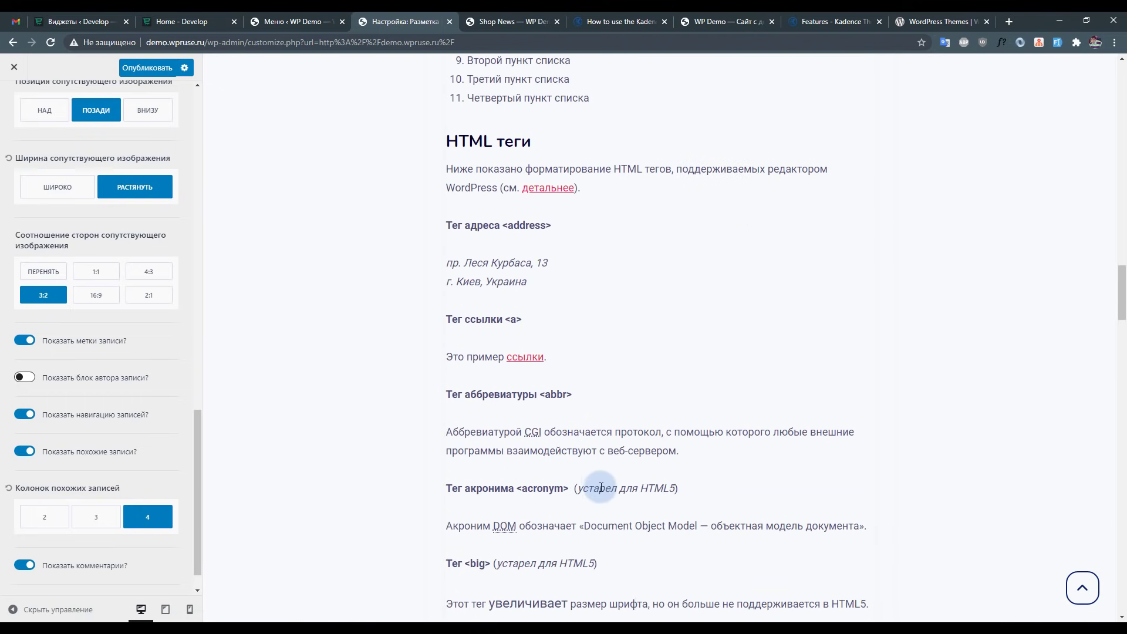
pyautogui.scroll(3, 657, 376)
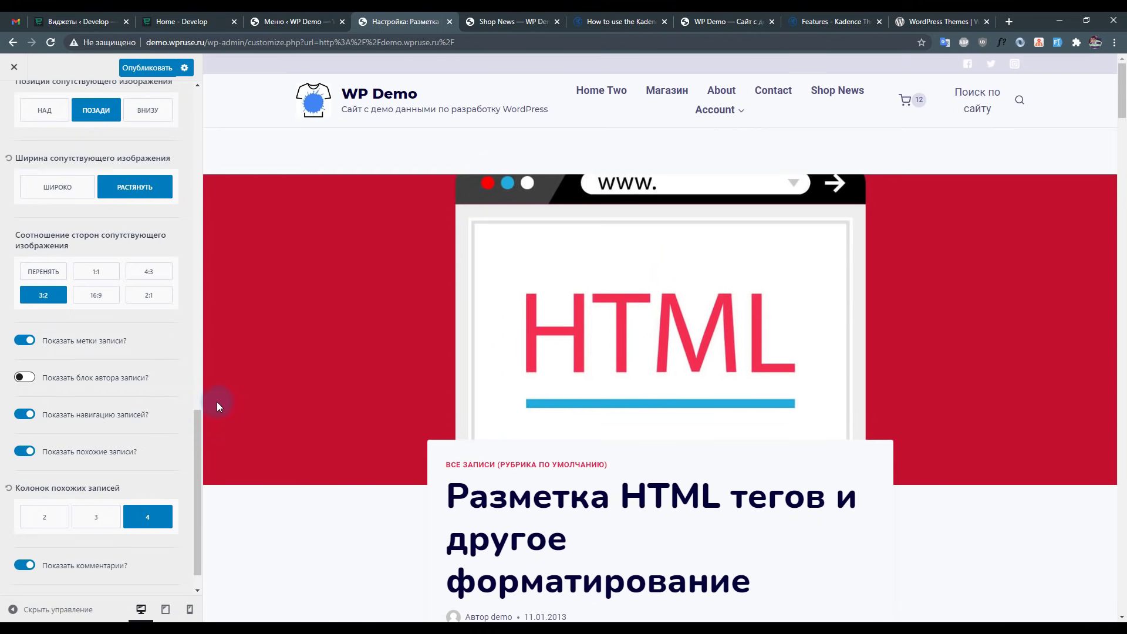
pyautogui.scroll(-1, 86, 467)
# Leave the single post layout settings and look into the Результаты поиска and Айдентика сайта sections.
pyautogui.press('Escape')
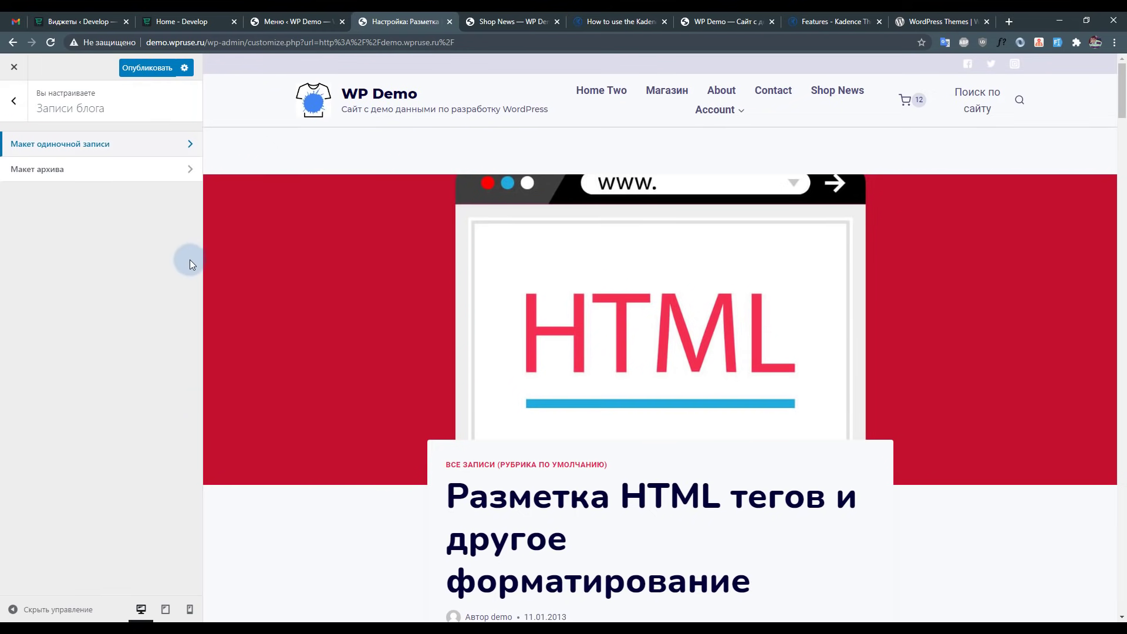
pyautogui.click(14, 101)
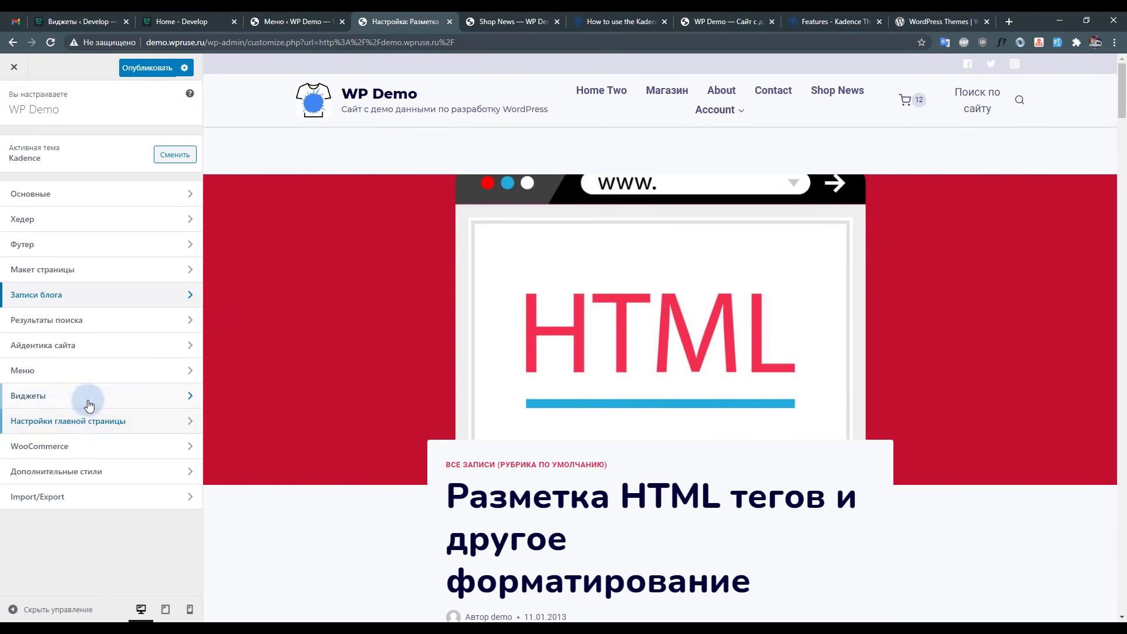
pyautogui.click(90, 320)
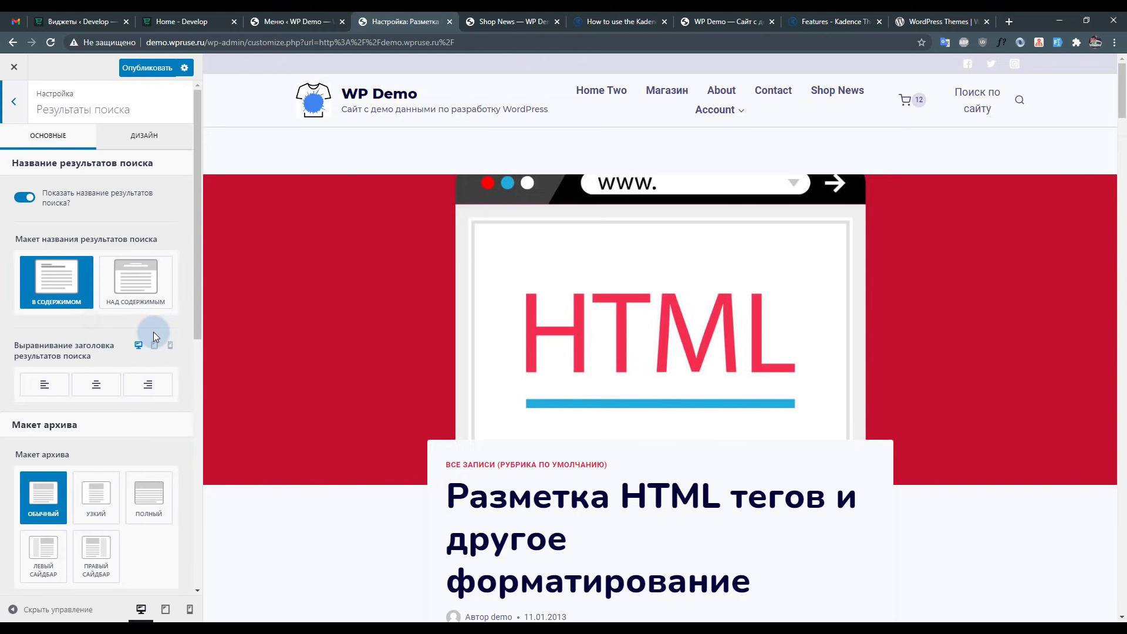
pyautogui.click(13, 100)
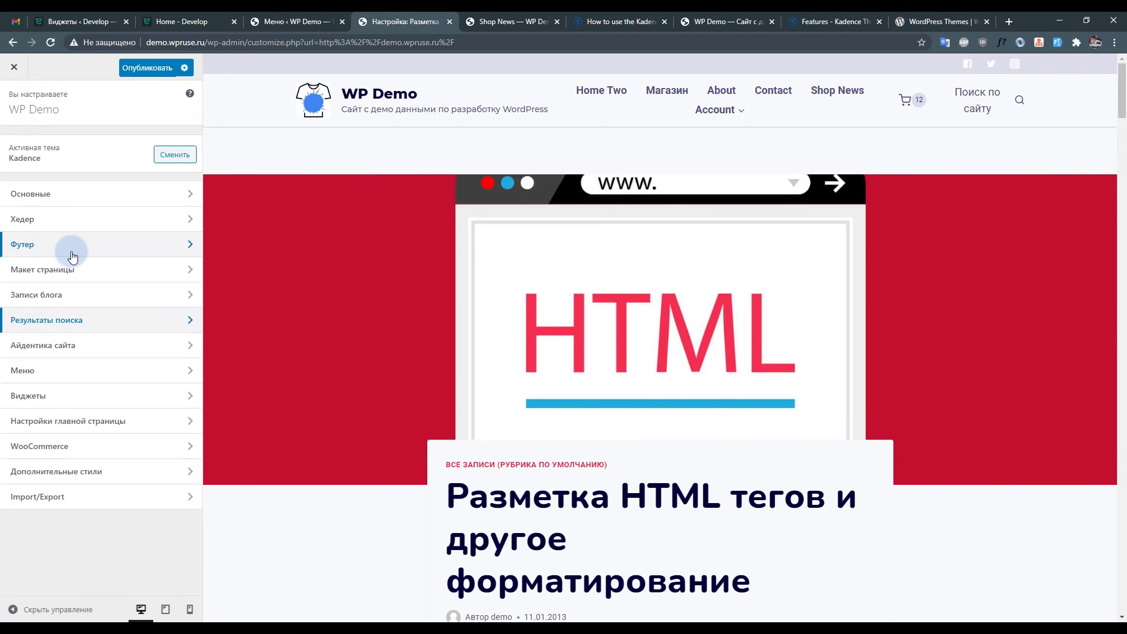
pyautogui.click(76, 347)
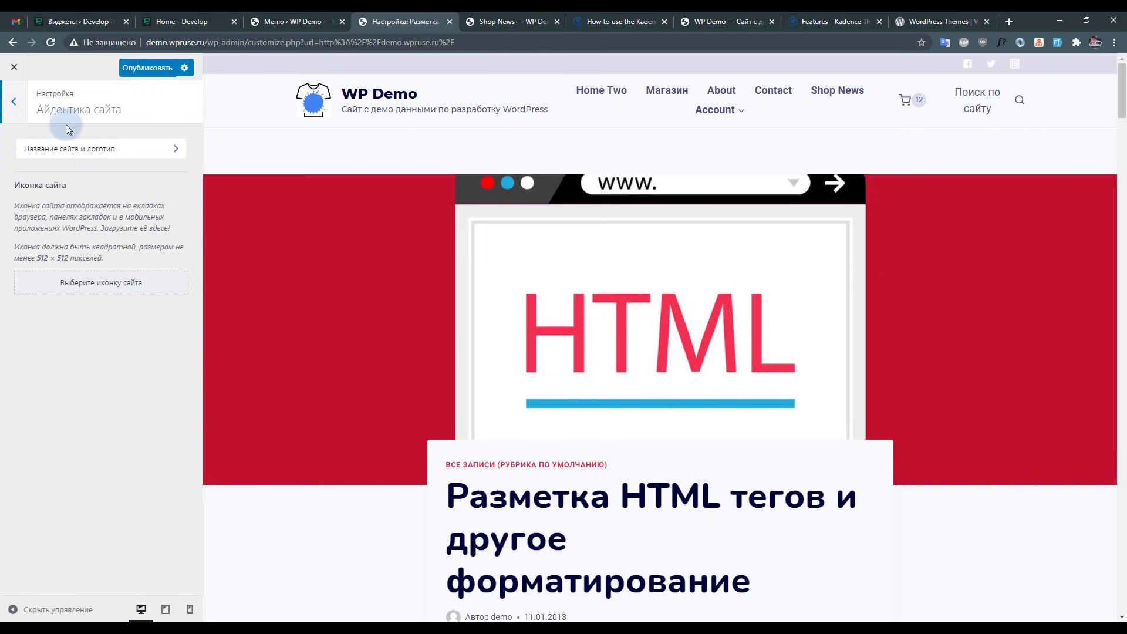
pyautogui.click(16, 107)
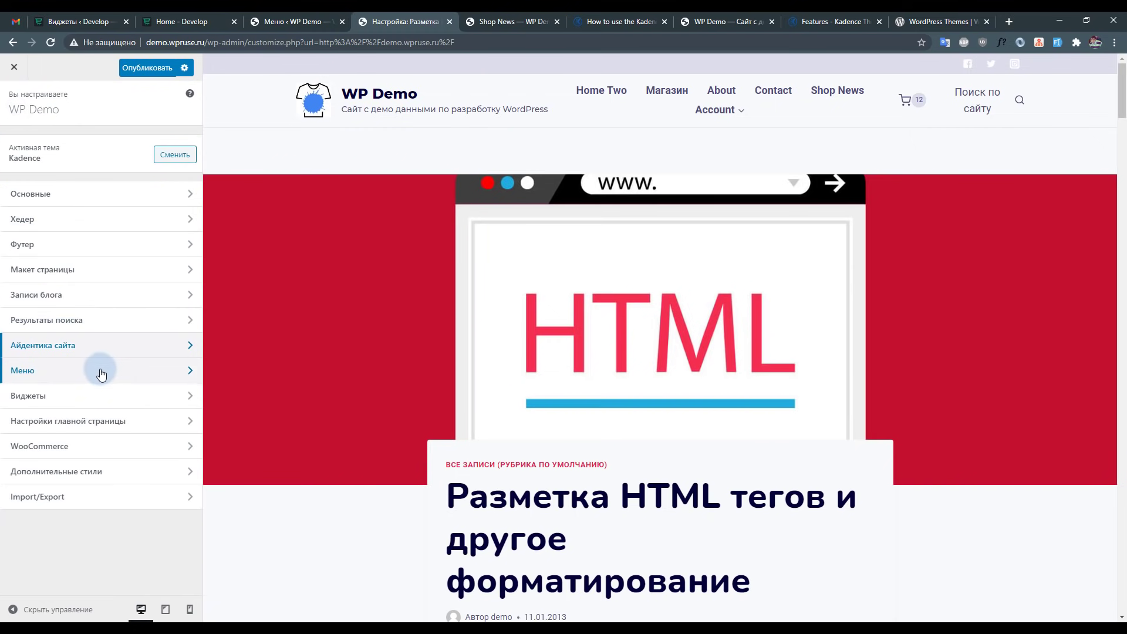
# Open the WooCommerce Каталог товаров settings and look over the product grid in the preview.
pyautogui.click(112, 444)
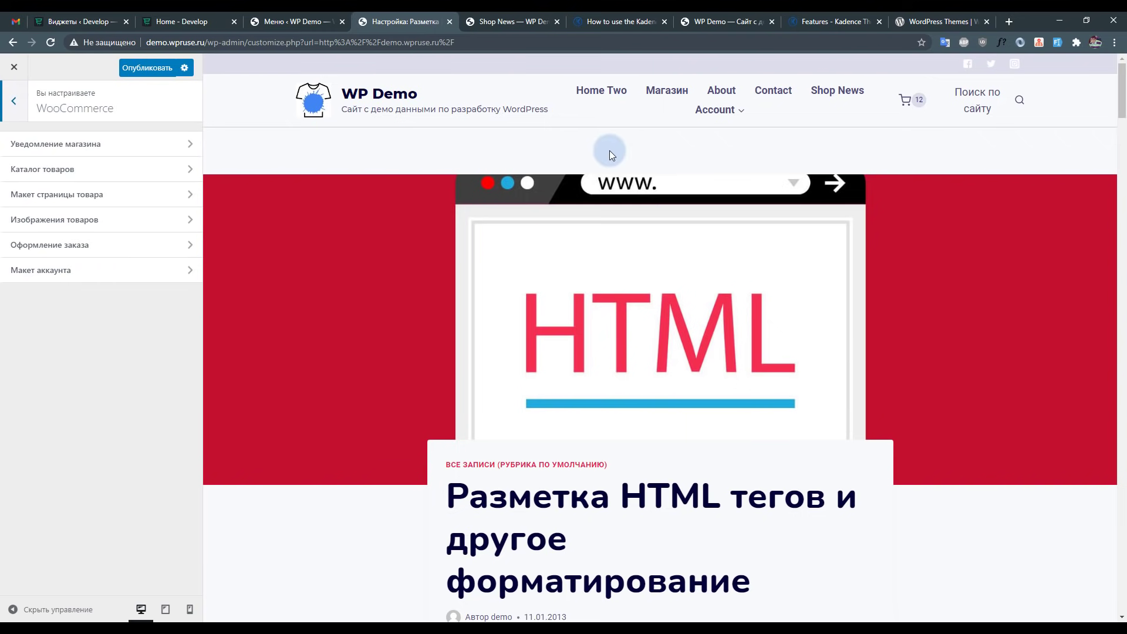
pyautogui.click(77, 169)
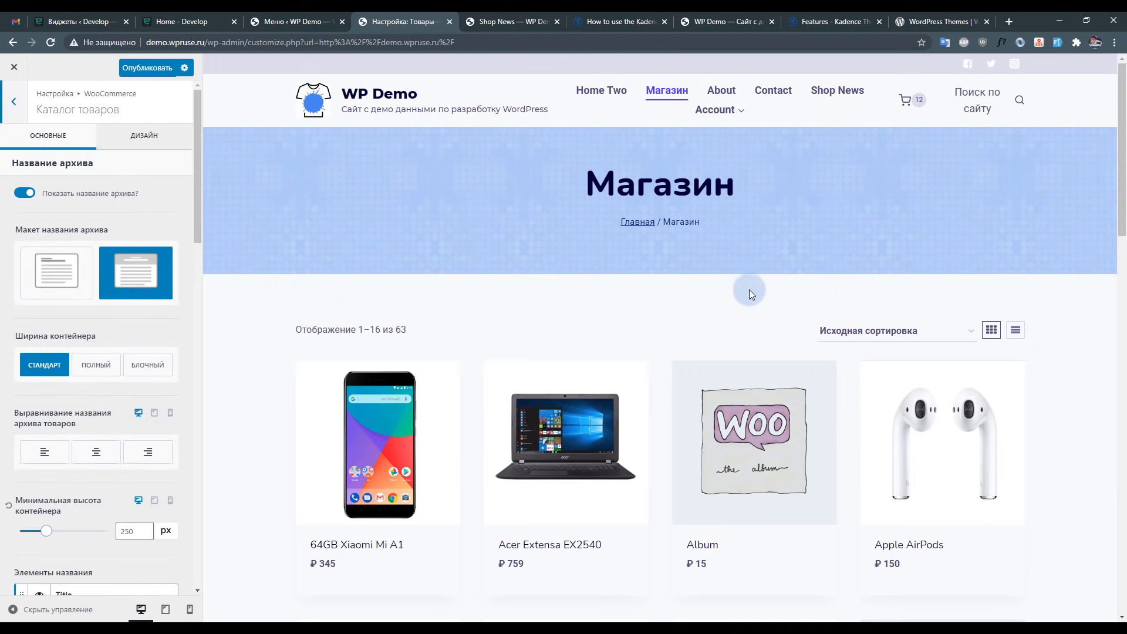
pyautogui.scroll(-13, 749, 290)
pyautogui.scroll(7, 395, 298)
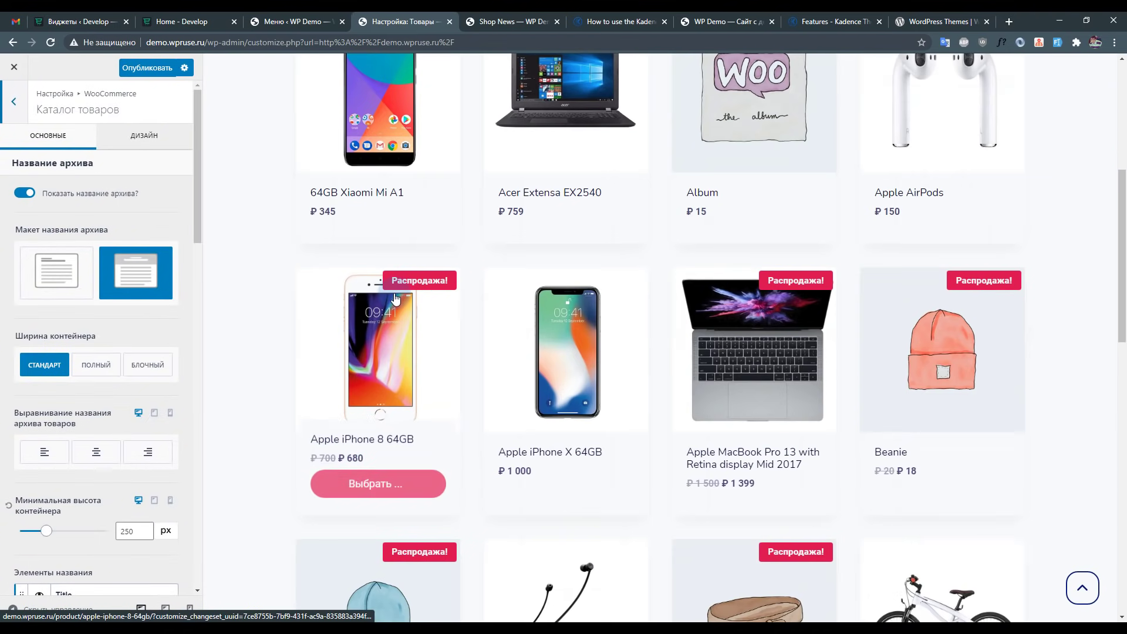
pyautogui.scroll(5, 396, 298)
# Place the shop archive title inside the content, center it and hide its Breadcrumb element.
pyautogui.click(57, 273)
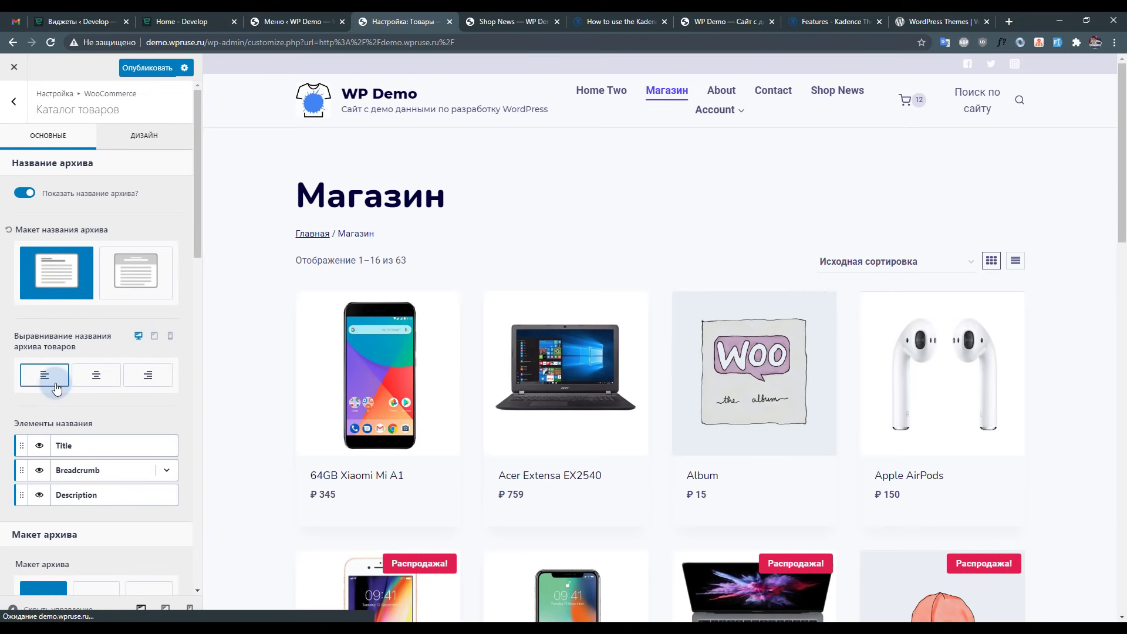
pyautogui.click(84, 376)
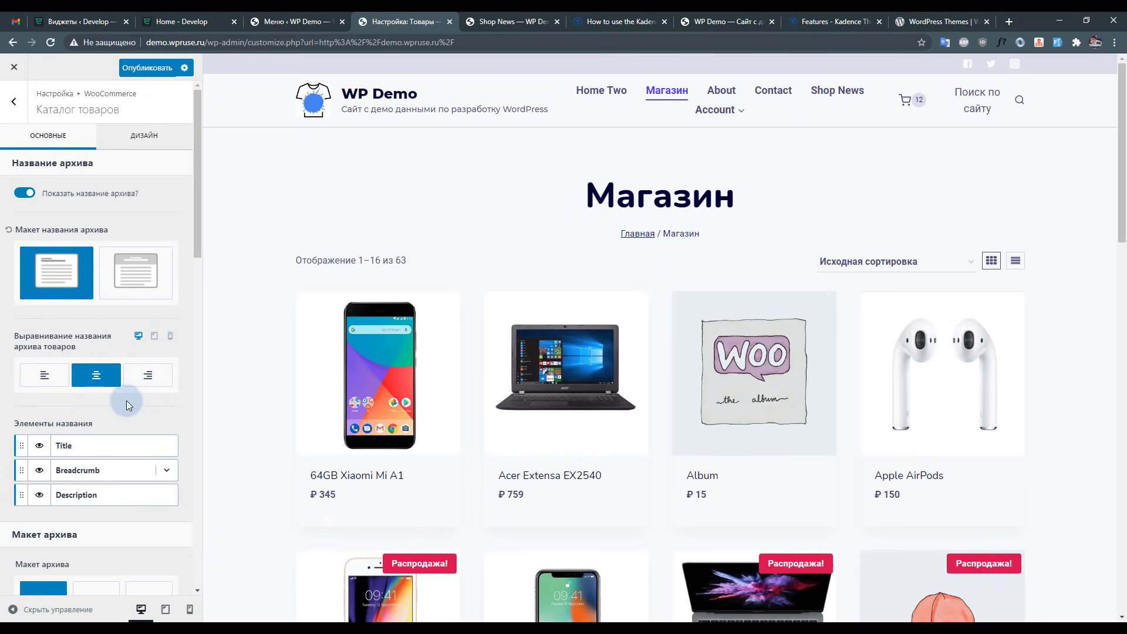
pyautogui.scroll(-3, 88, 388)
pyautogui.click(40, 296)
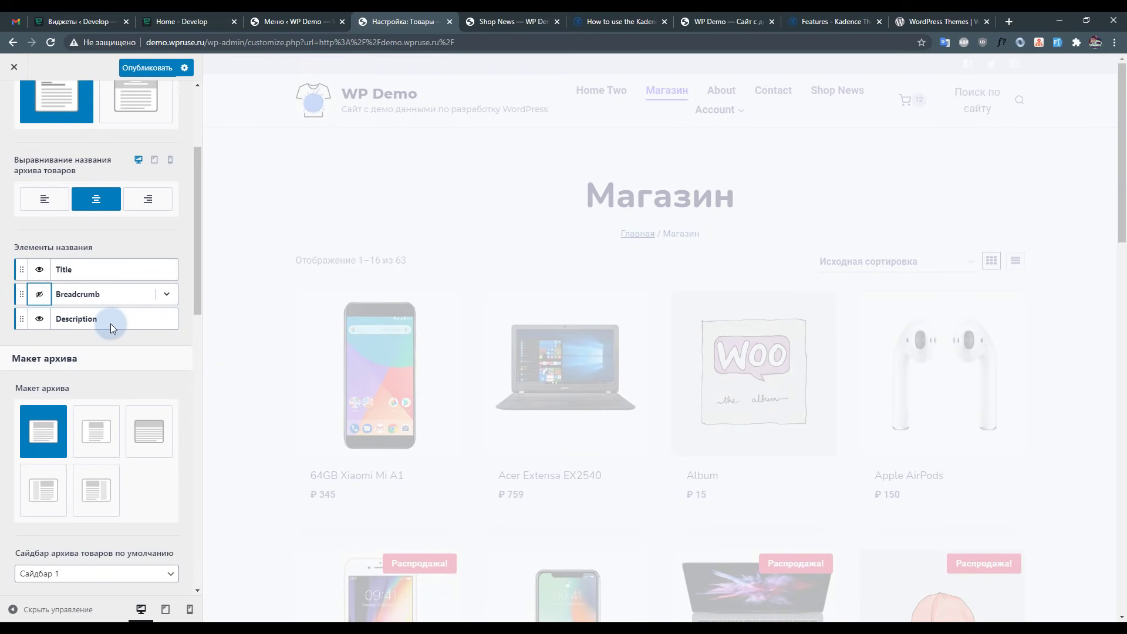
pyautogui.scroll(3, 110, 320)
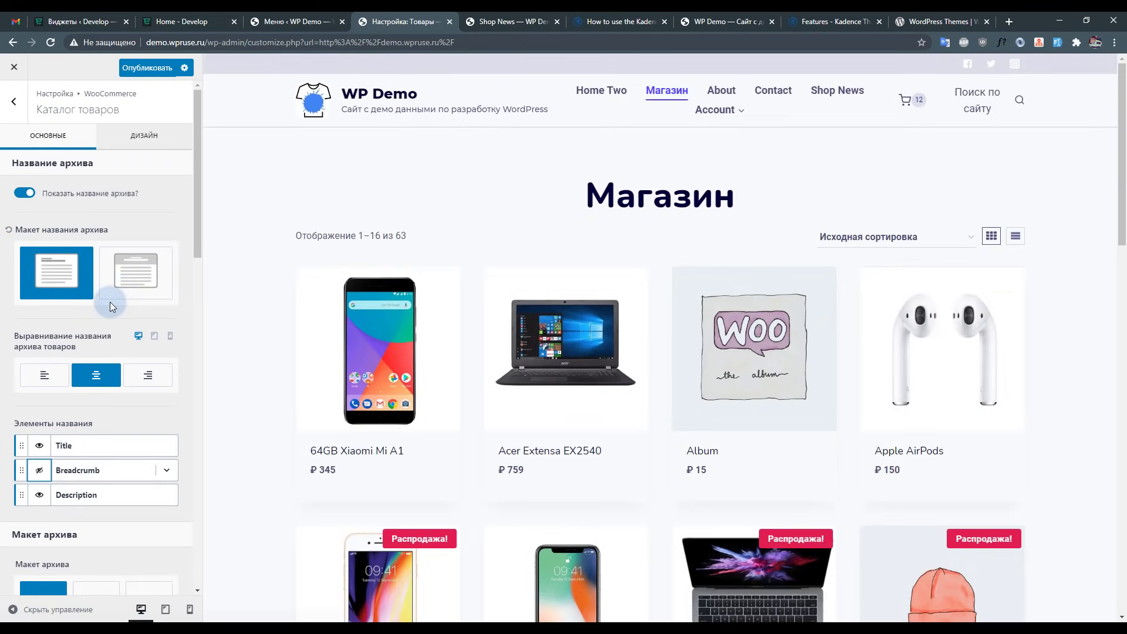
# Try turning off Показать название архива for the product catalog.
pyautogui.click(84, 196)
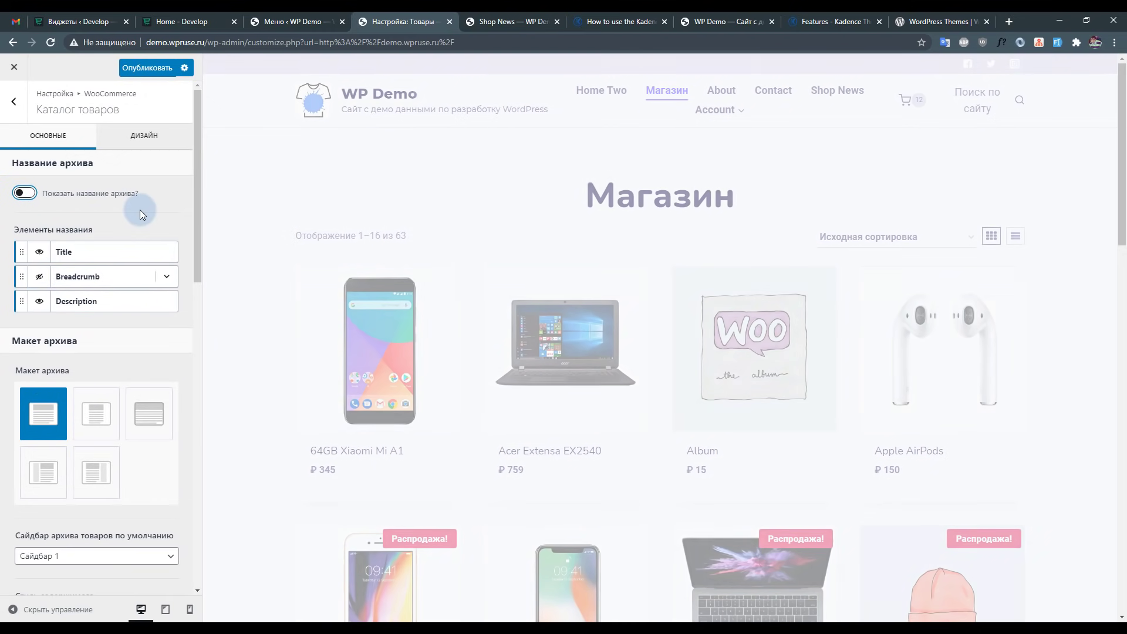
pyautogui.scroll(-5, 101, 252)
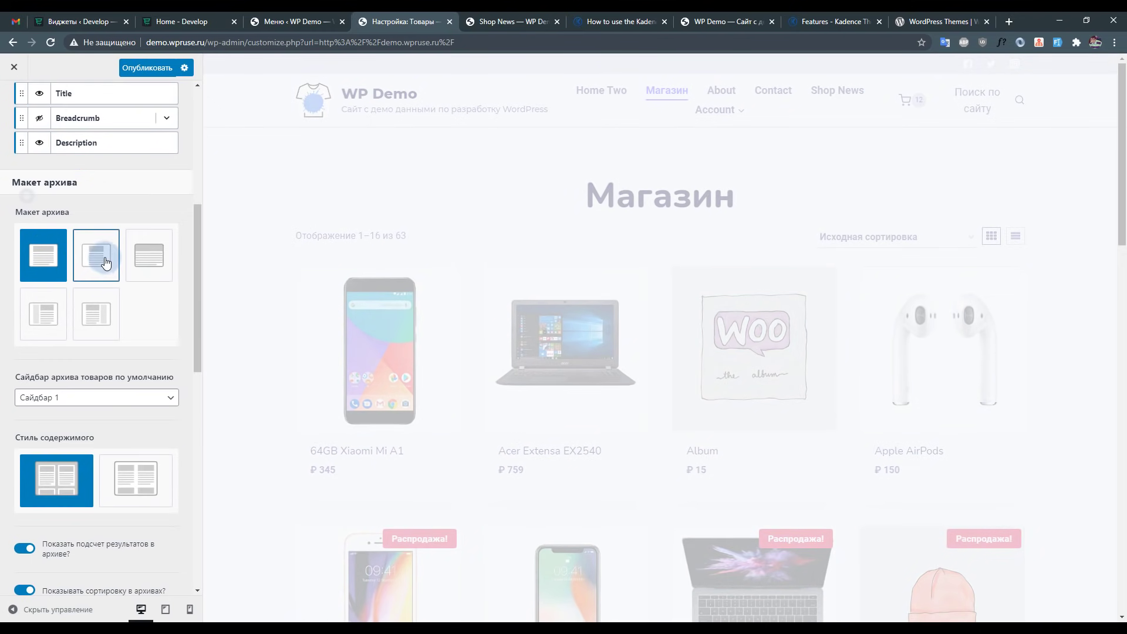
# Try the ТЕКСТ СО СТРЕЛКОЙ button style for products, return to КНОПКА and check it on a product card.
pyautogui.scroll(-3, 128, 258)
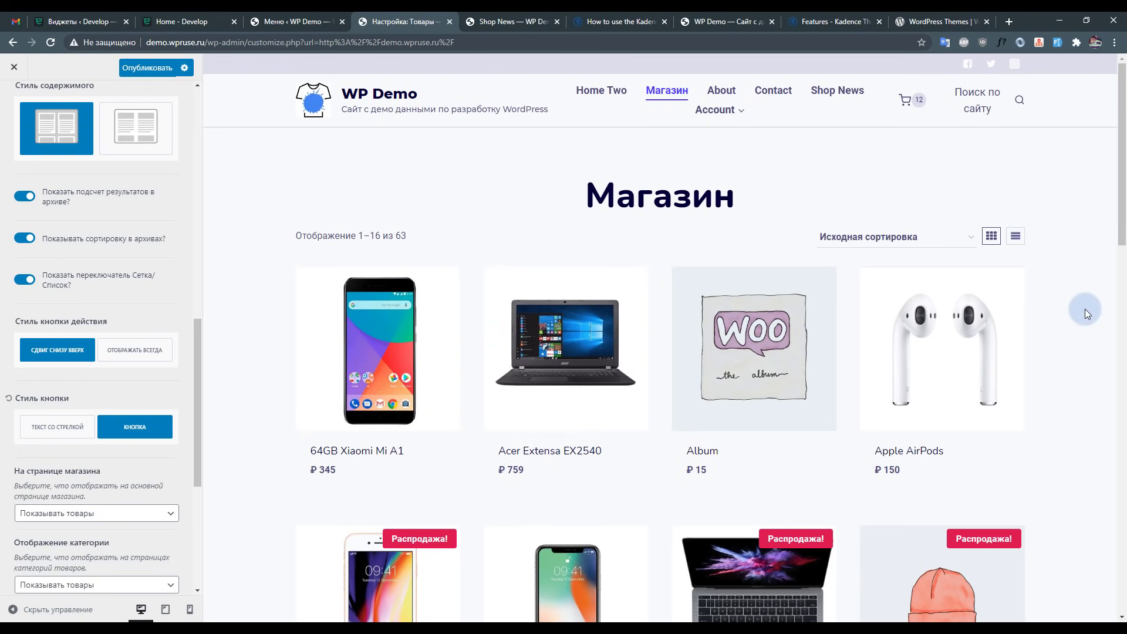
pyautogui.click(66, 434)
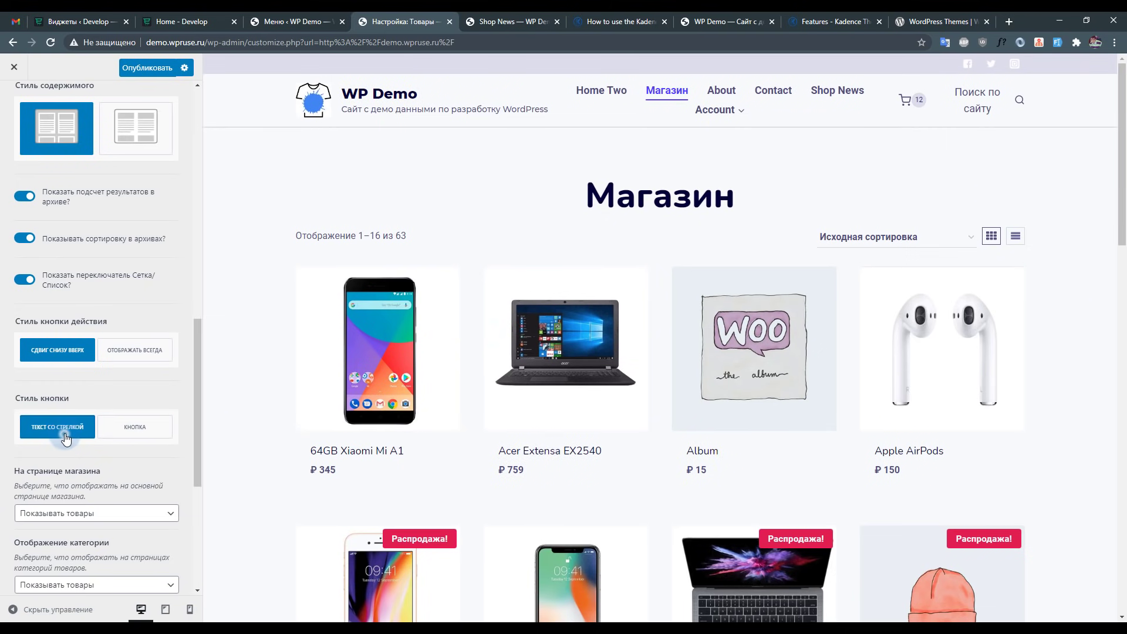
pyautogui.click(119, 434)
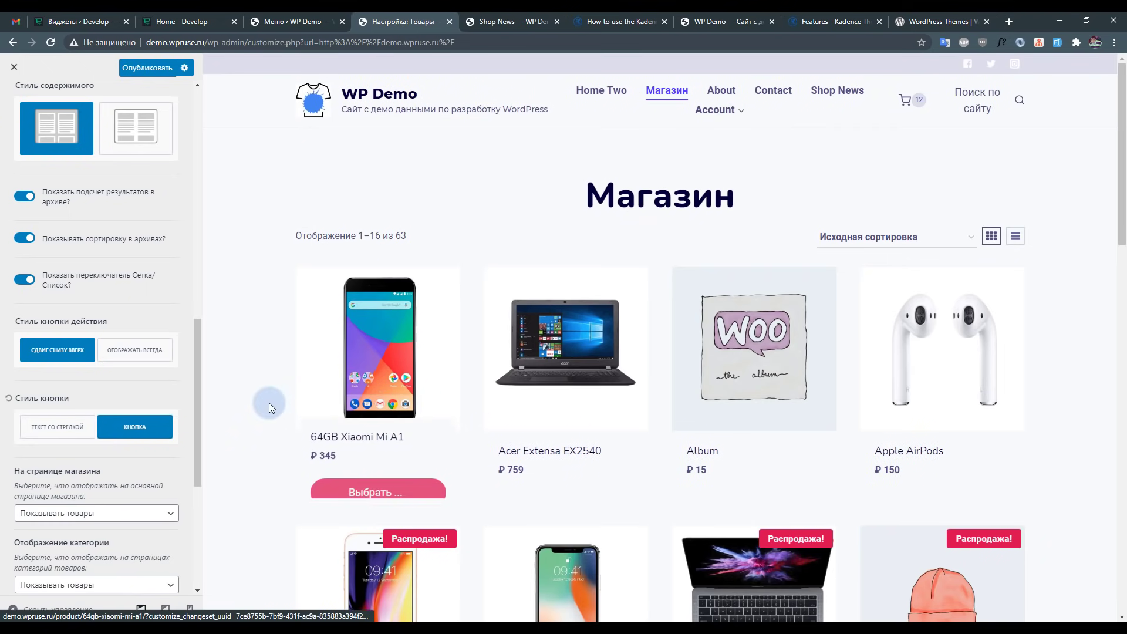
pyautogui.moveTo(405, 372)
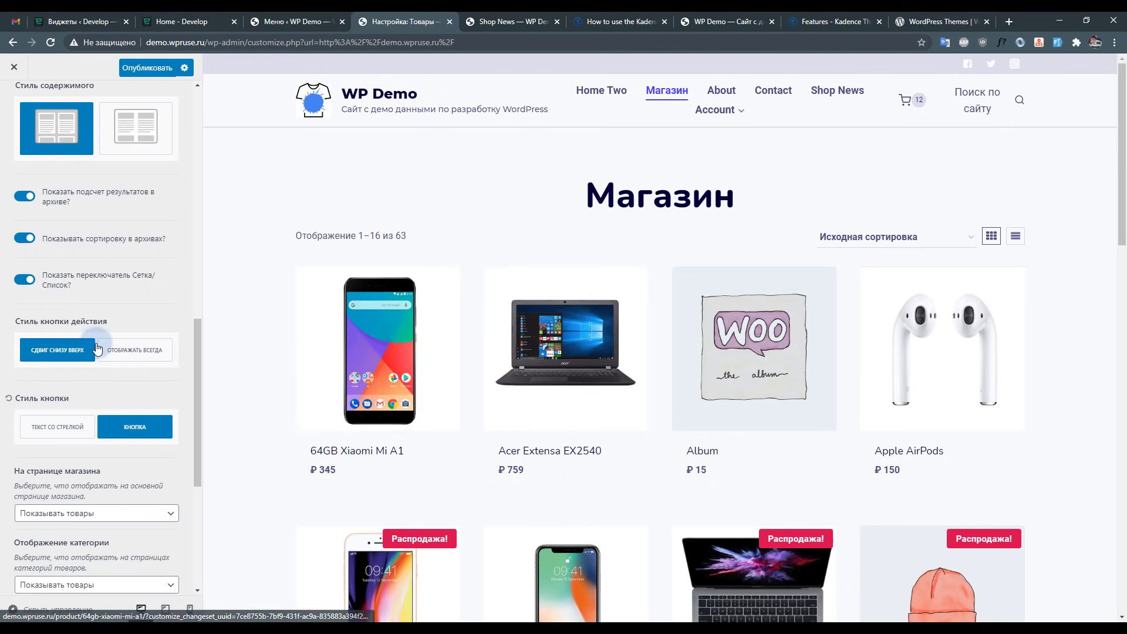
# Try the ОТОБРАЖАТЬ ВСЕГДА action button style across the product grid, then restore СДВИГ СНИЗУ ВВЕРХ.
pyautogui.click(135, 349)
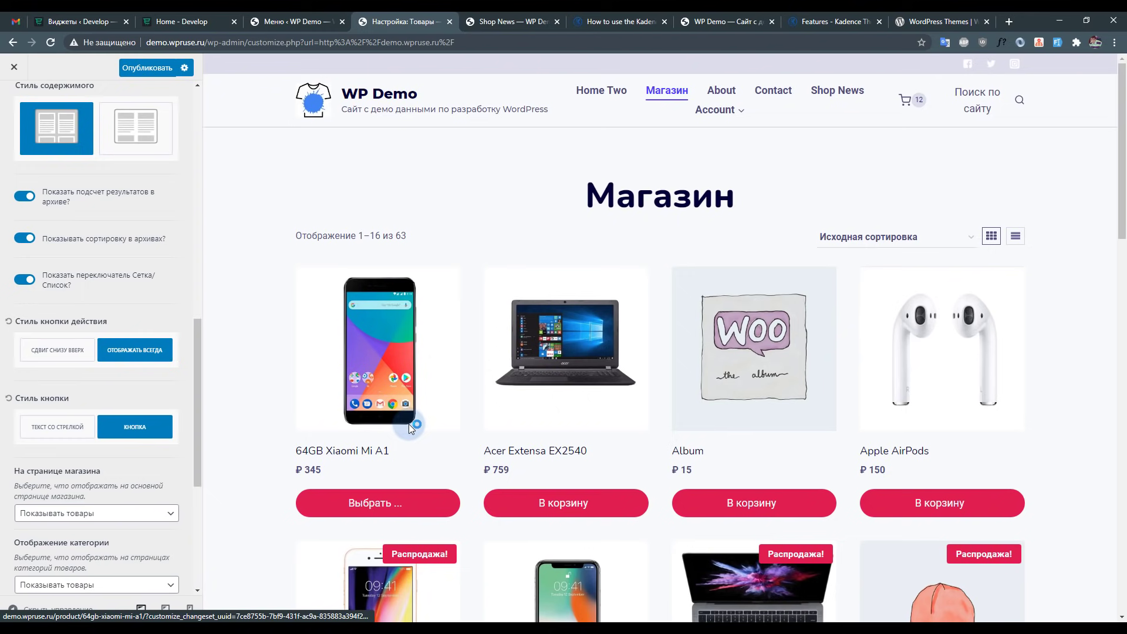
pyautogui.scroll(-10, 477, 404)
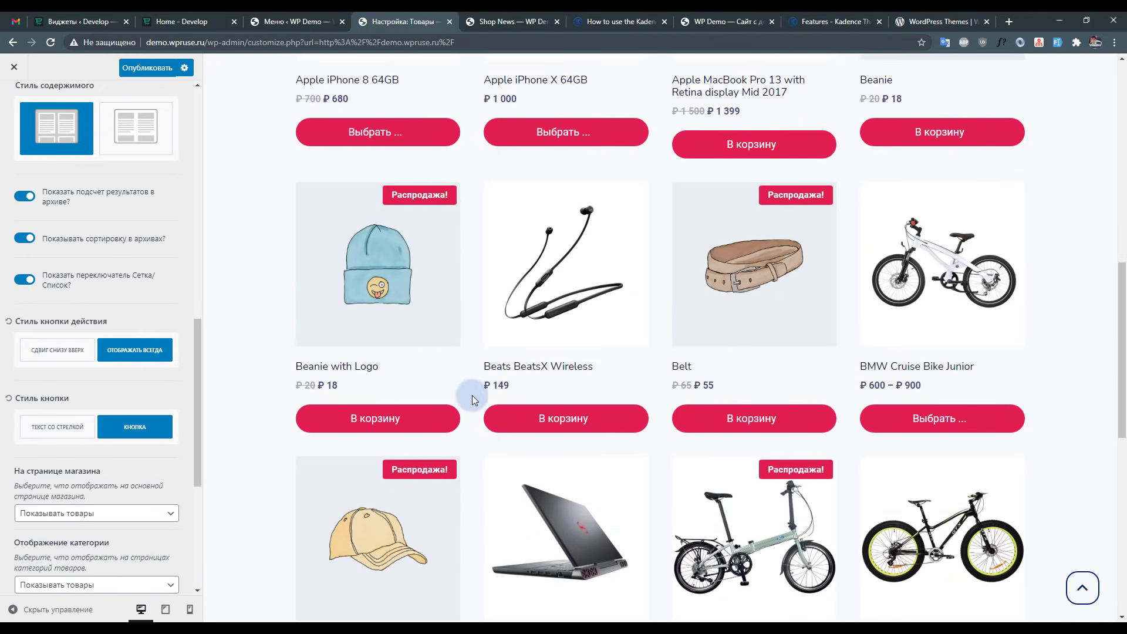
pyautogui.scroll(-5, 474, 399)
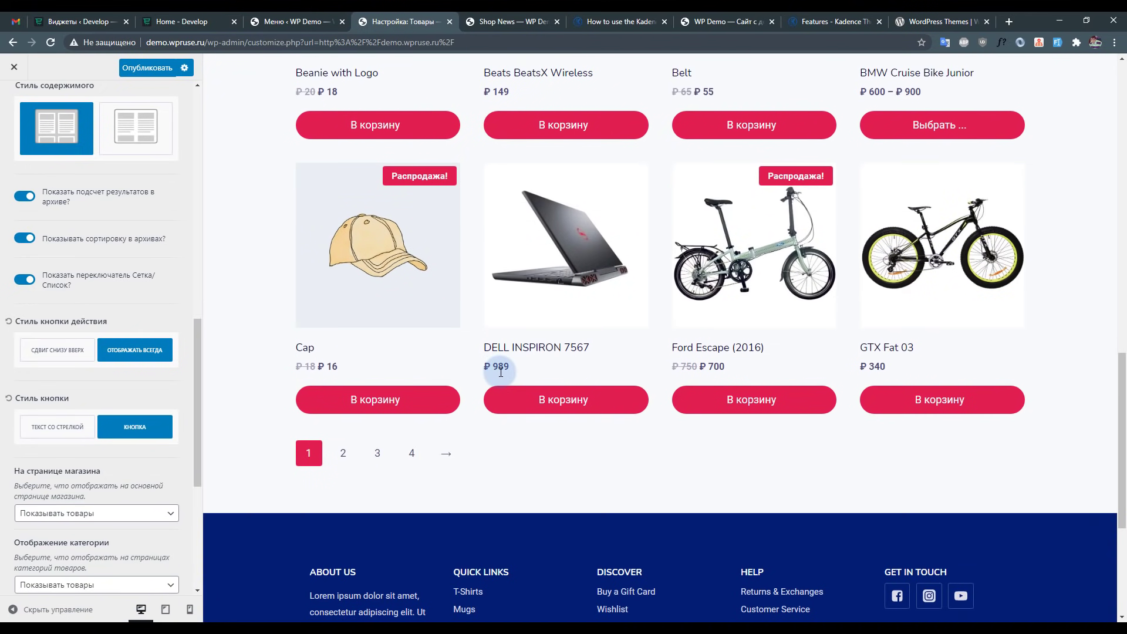
pyautogui.click(57, 348)
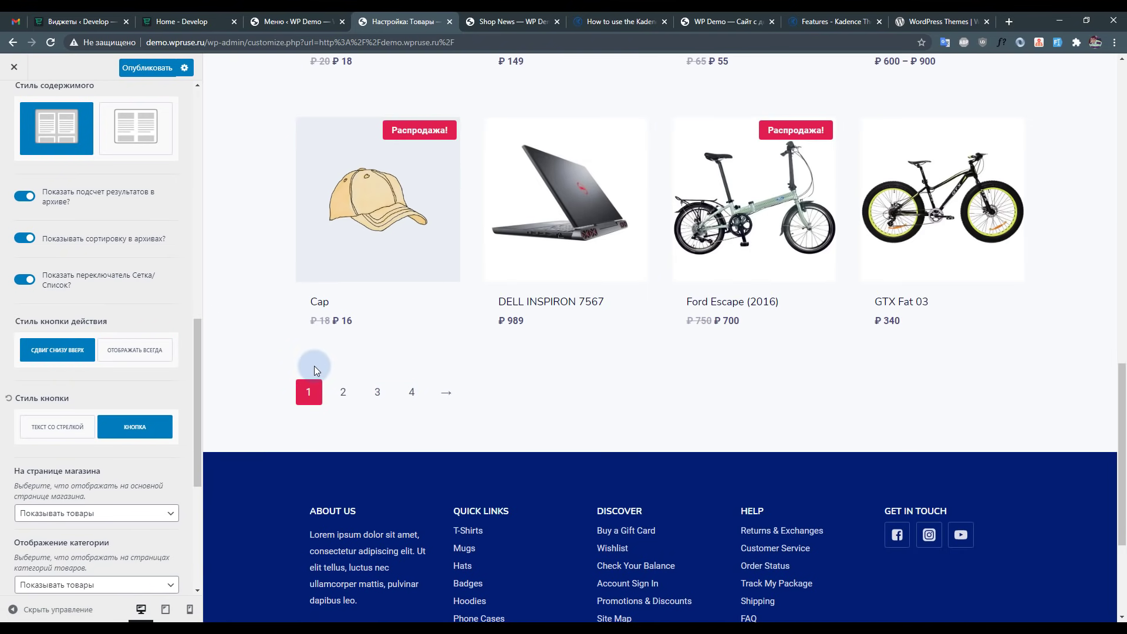
pyautogui.moveTo(751, 264)
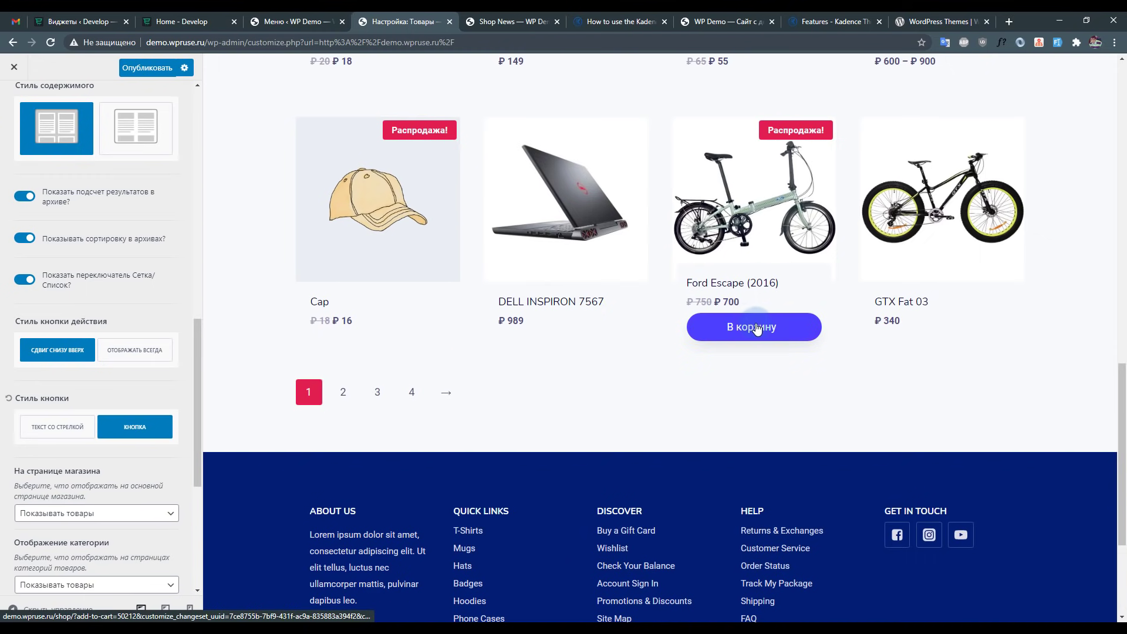
# In the phone preview, set the product button style to ТЕКСТ СО СТРЕЛКОЙ and the phone column layout to ОДНА КОЛОНКА.
pyautogui.click(190, 609)
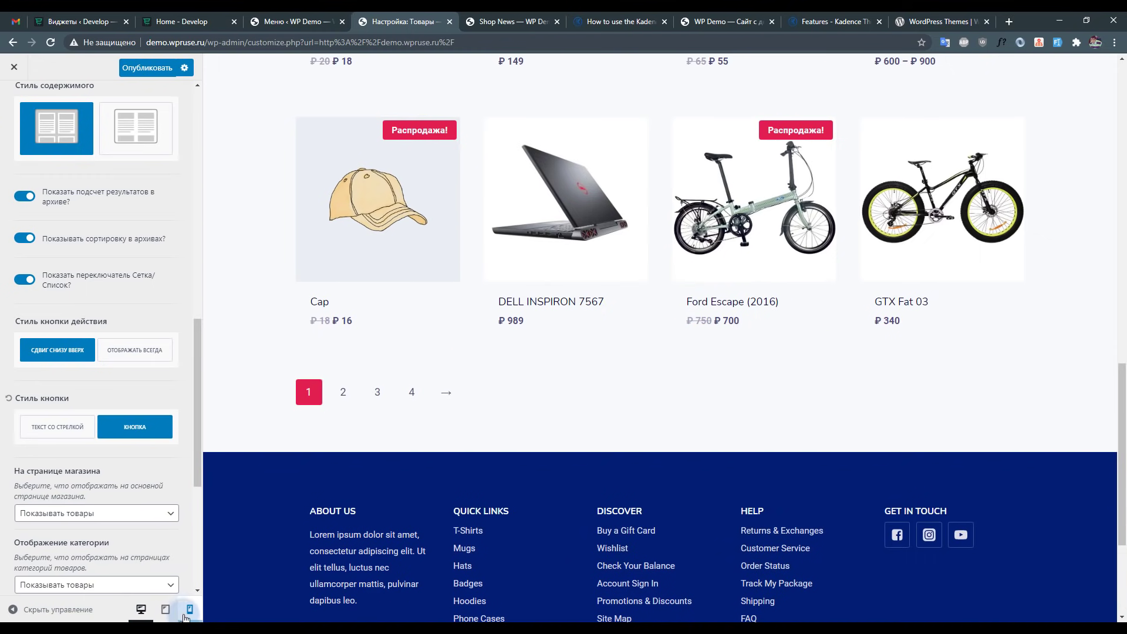
pyautogui.scroll(15, 680, 329)
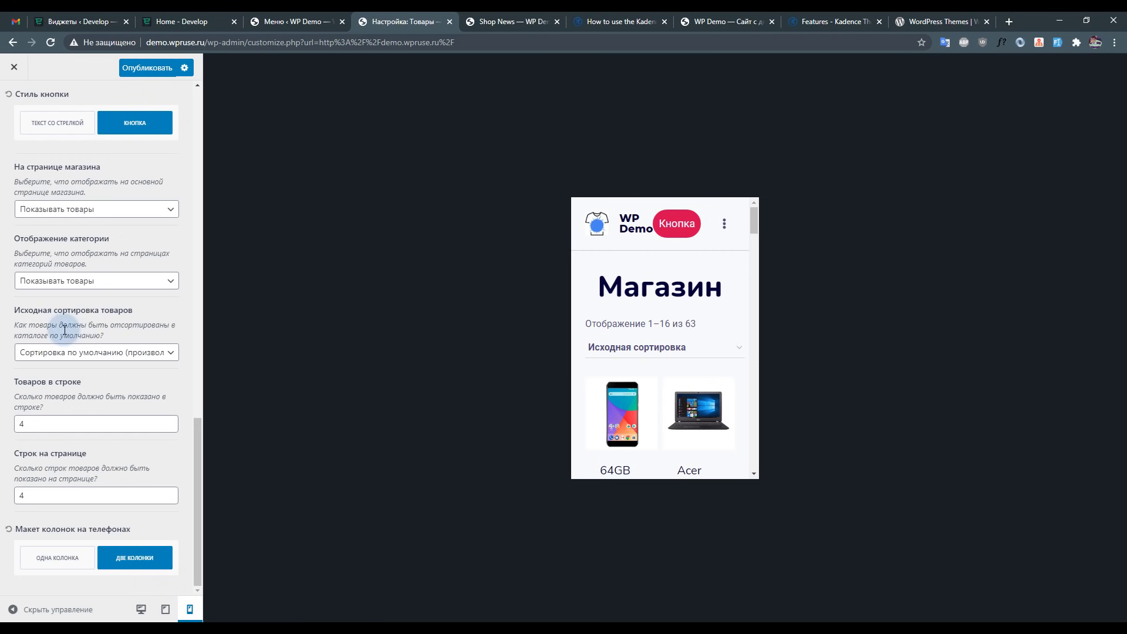
pyautogui.scroll(4, 88, 293)
pyautogui.click(94, 350)
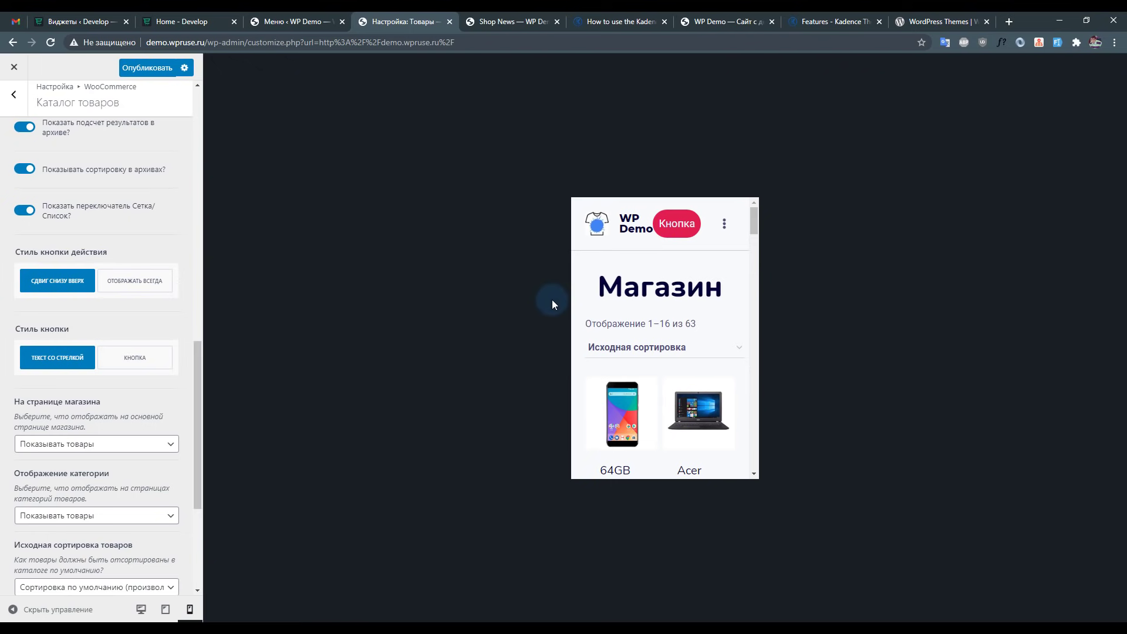
pyautogui.scroll(-4, 94, 364)
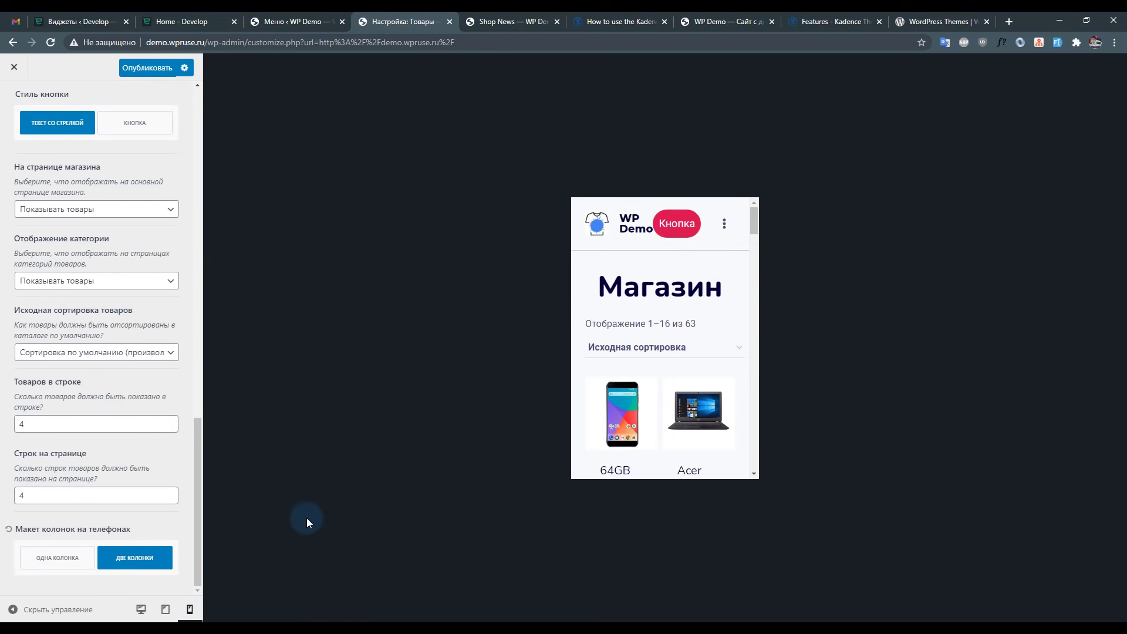
pyautogui.click(41, 556)
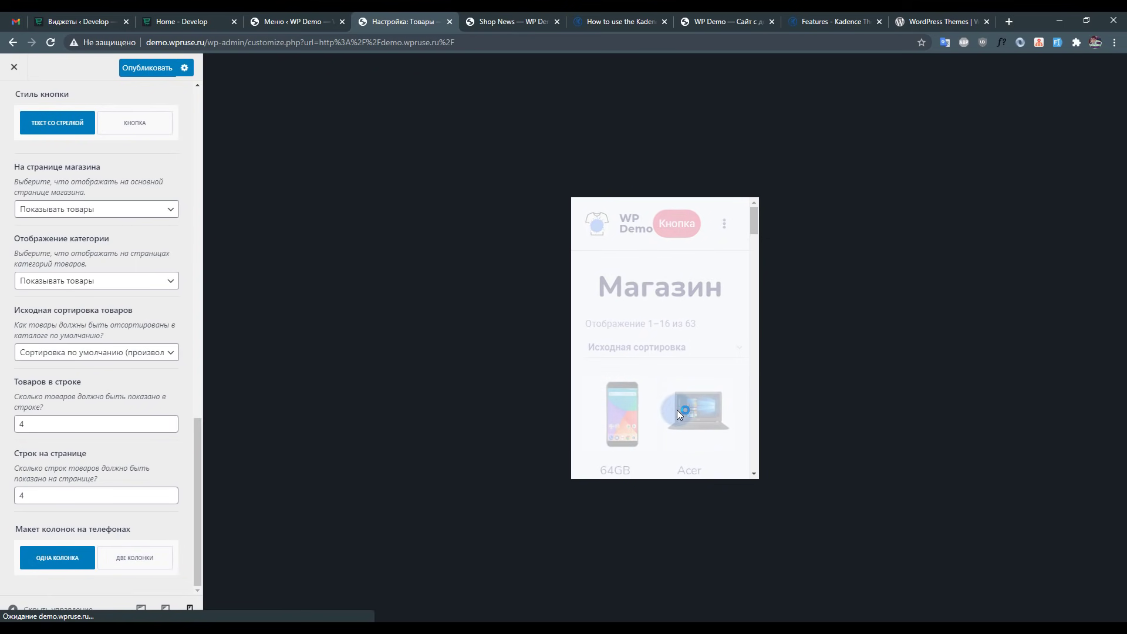
# Try the ДВЕ КОЛОНКИ phone column layout, check it across the product grid, and return to ОДНА КОЛОНКА.
pyautogui.scroll(-6, 700, 368)
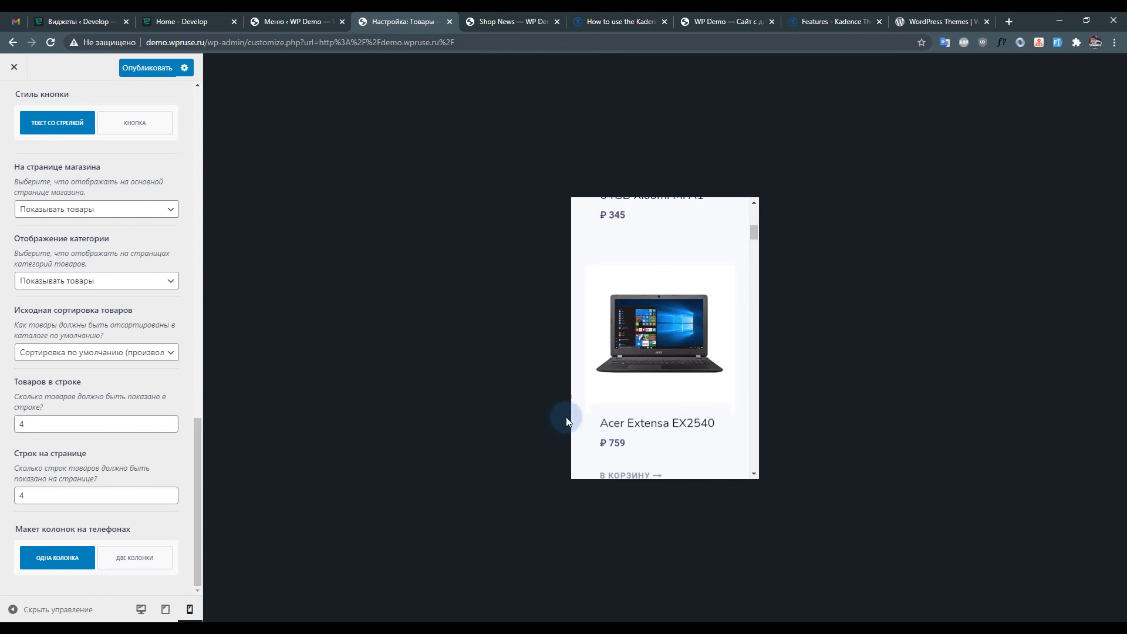
pyautogui.scroll(-3, 664, 345)
pyautogui.click(135, 557)
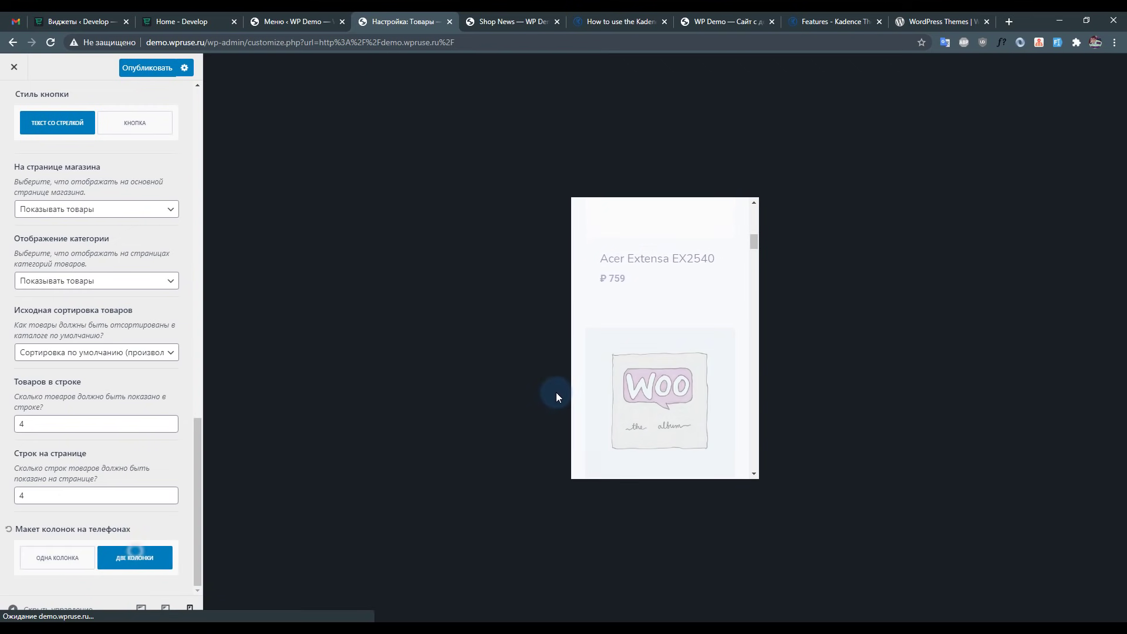
pyautogui.scroll(2, 659, 289)
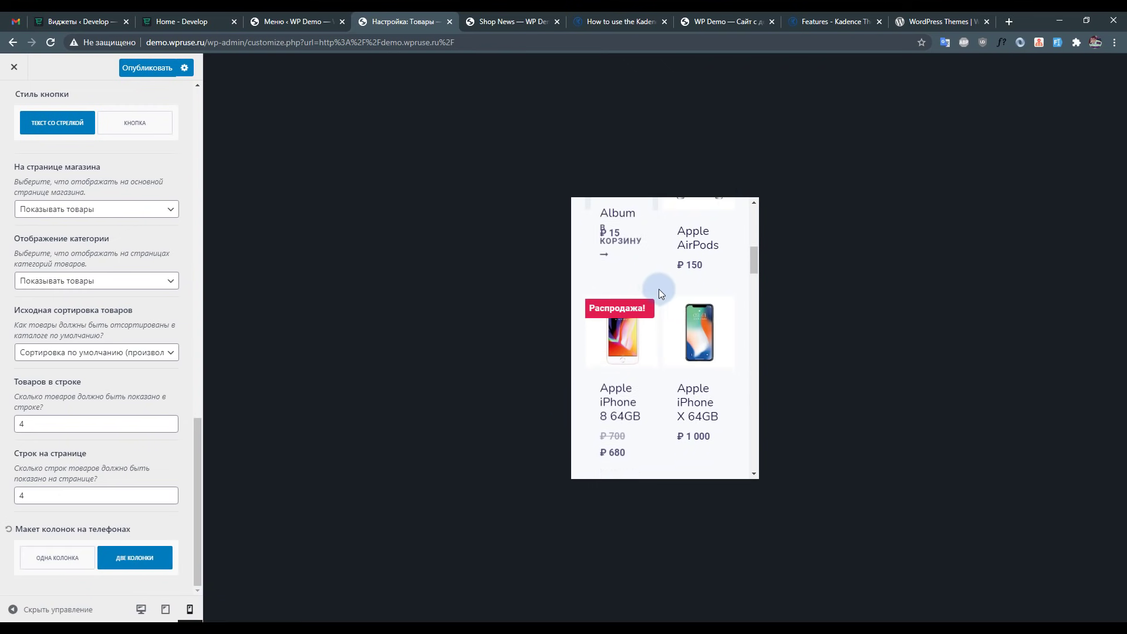
pyautogui.scroll(6, 659, 289)
pyautogui.scroll(-3, 672, 303)
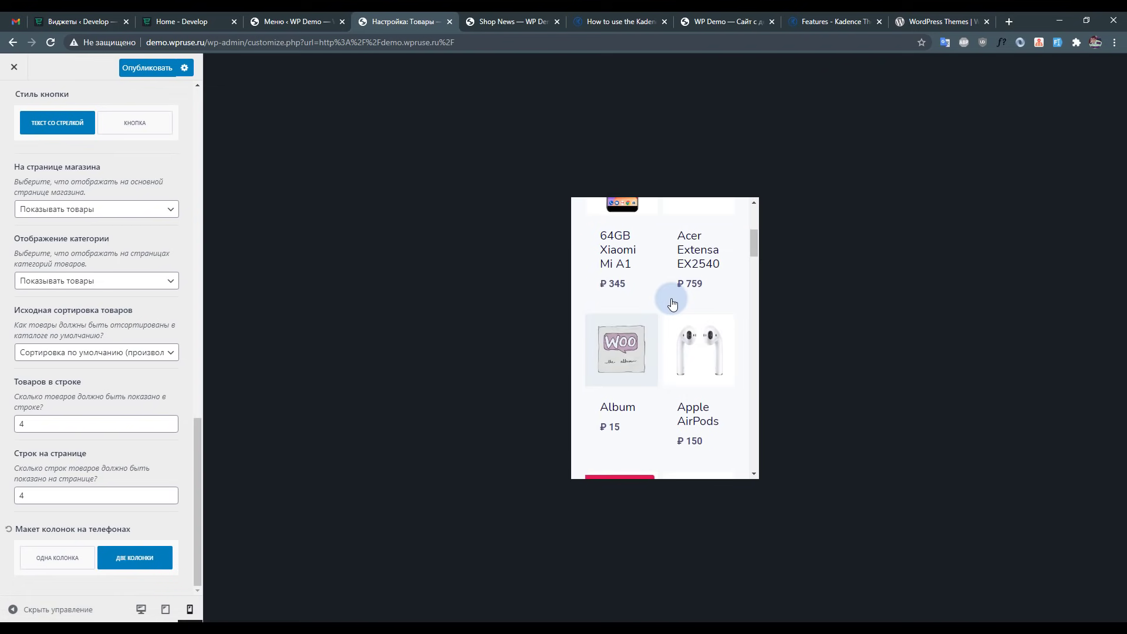
pyautogui.scroll(-5, 672, 303)
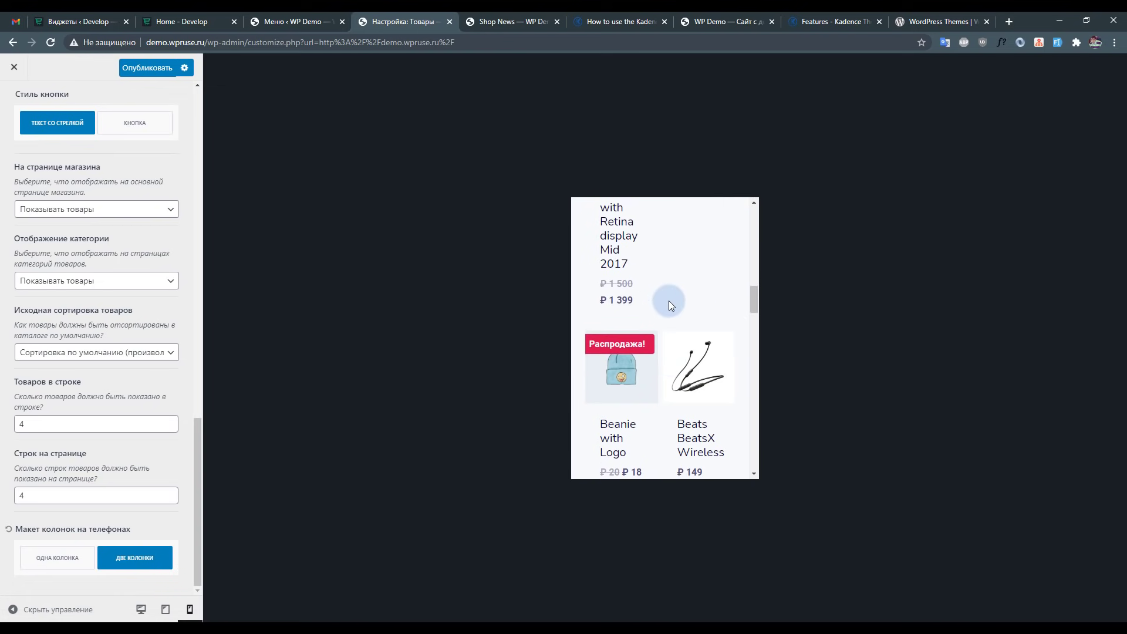
pyautogui.scroll(-6, 666, 305)
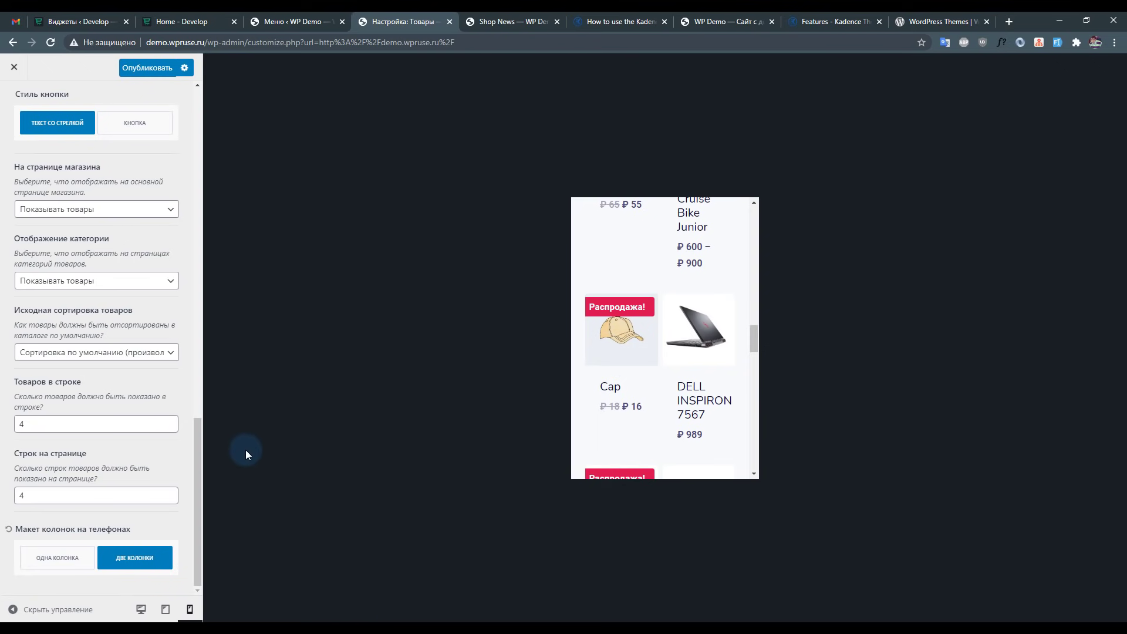
pyautogui.click(57, 557)
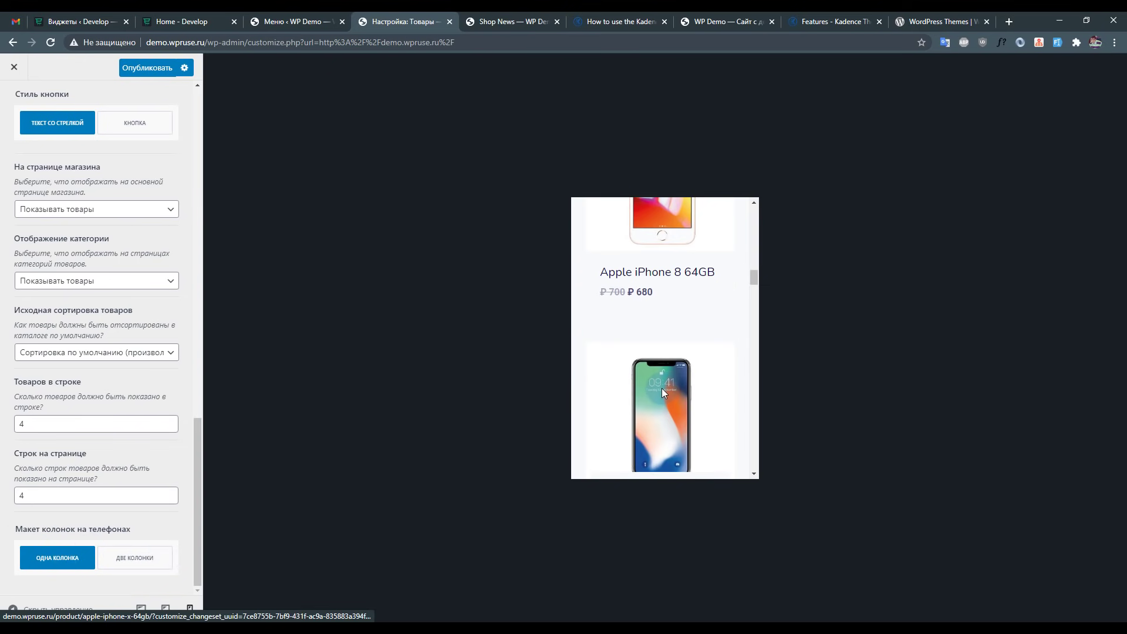
pyautogui.scroll(10, 728, 298)
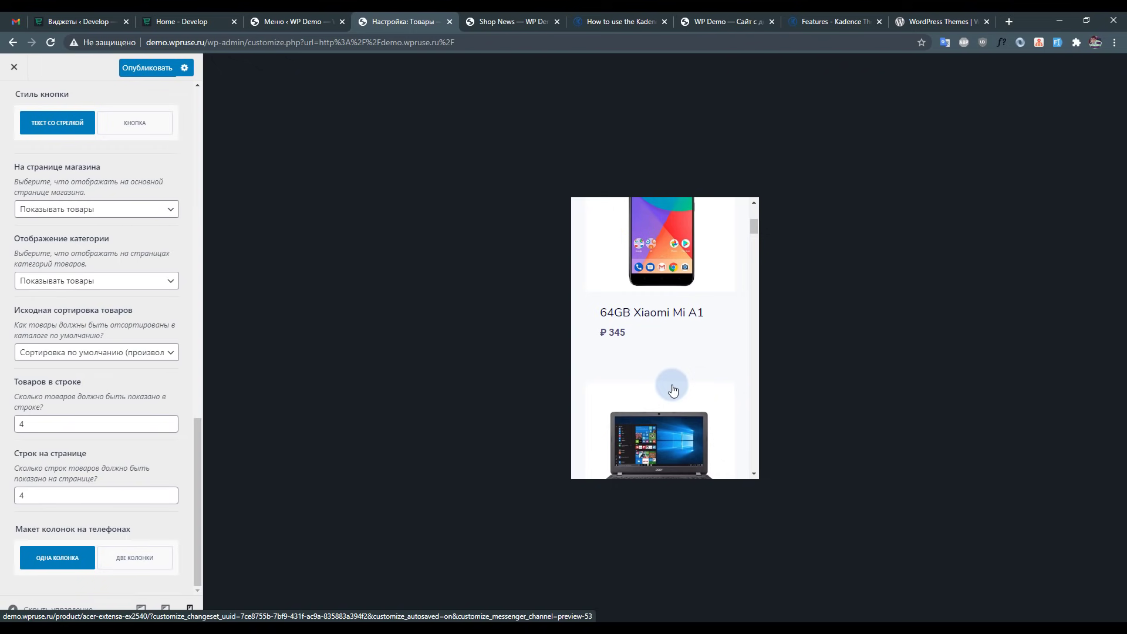
# Leave the product catalog settings and open Макет страницы товара in the WooCommerce section.
pyautogui.scroll(9, 125, 235)
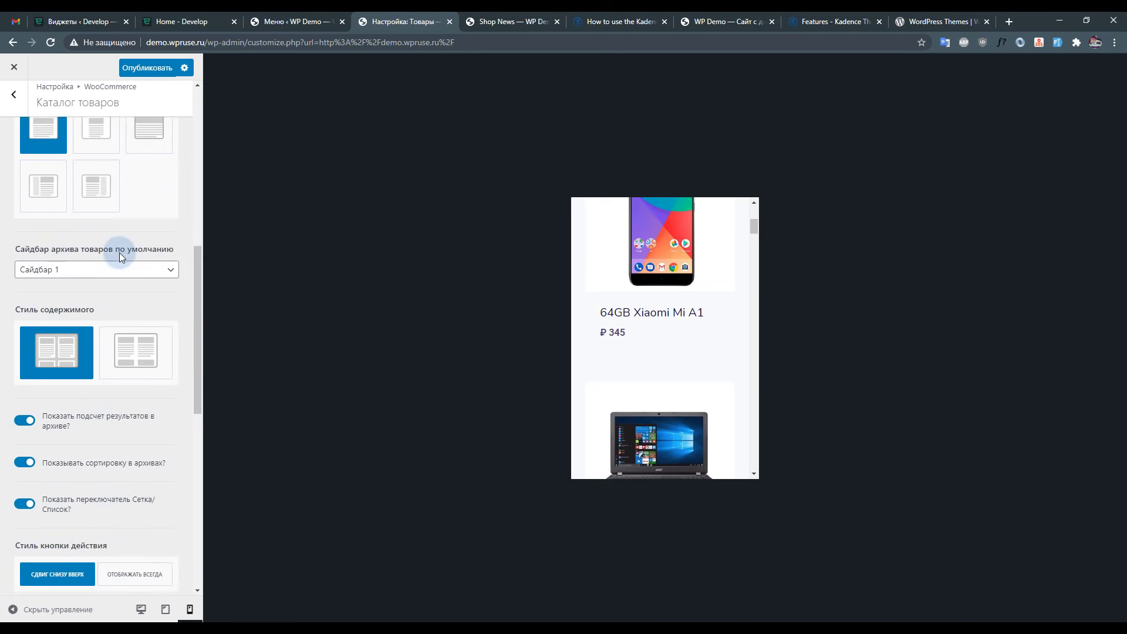
pyautogui.scroll(8, 119, 252)
pyautogui.click(14, 94)
pyautogui.click(71, 192)
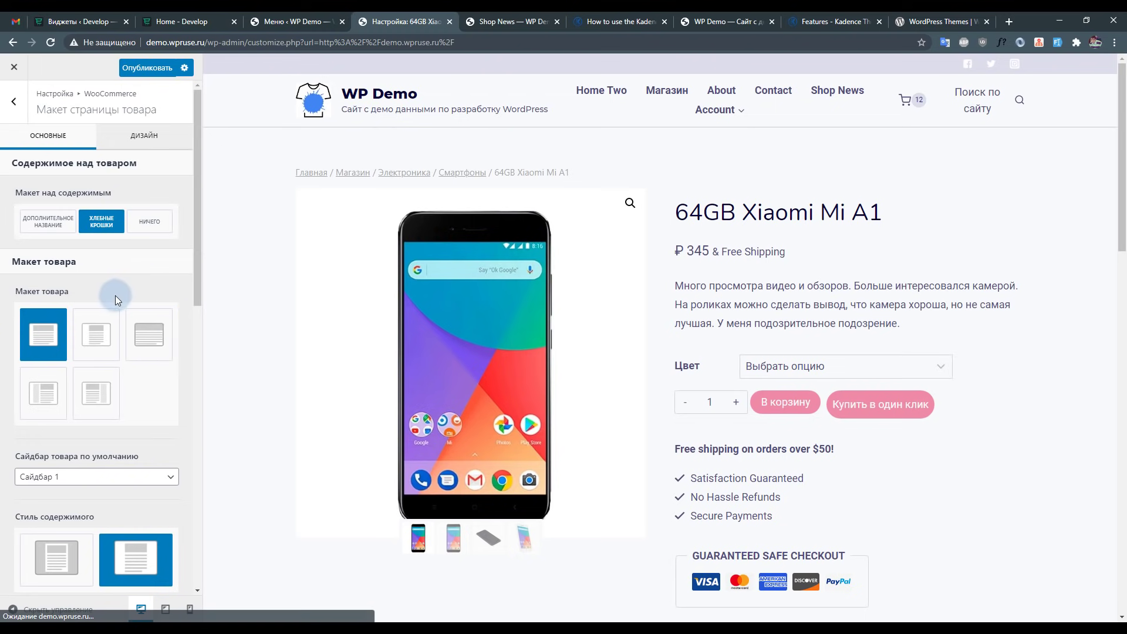
# Set the product page's Внутренний отступ содержимого по вертикали to ОТКЛЮЧИТЬ.
pyautogui.scroll(-4, 115, 295)
pyautogui.scroll(-2, 111, 311)
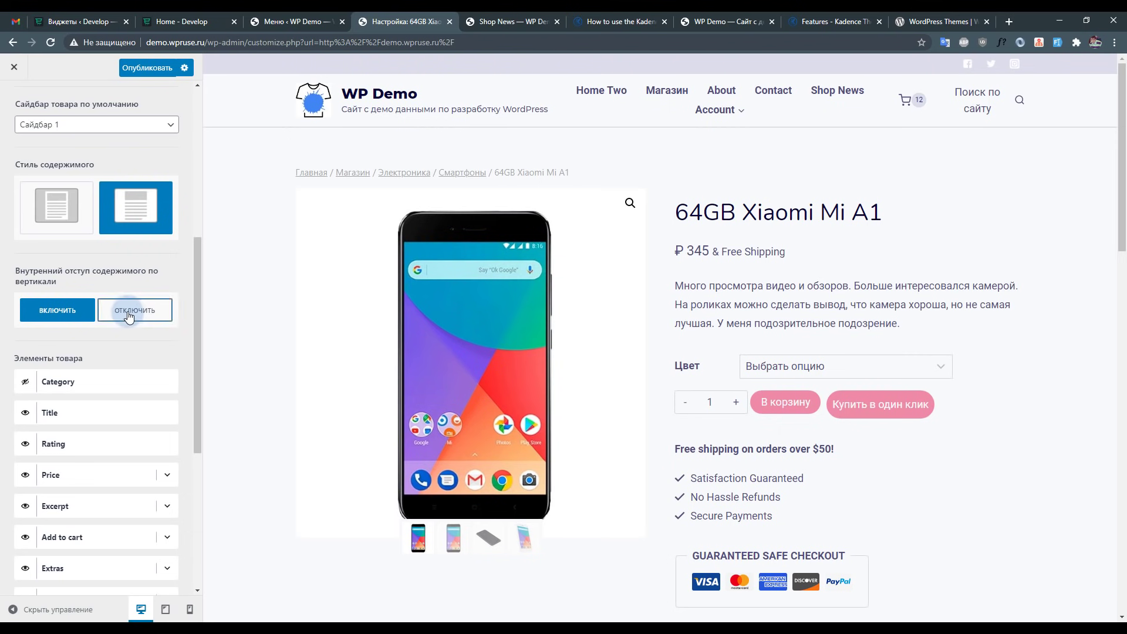
pyautogui.click(130, 319)
pyautogui.click(114, 311)
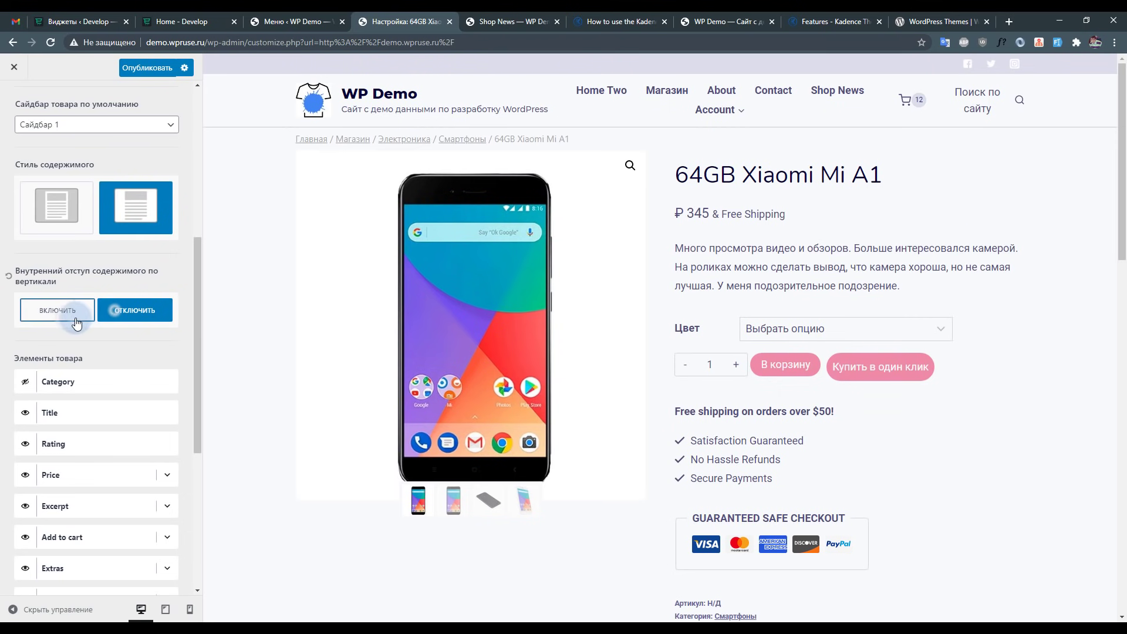
# Hide the Rating element in the product page's Элементы товара list.
pyautogui.scroll(-3, 85, 333)
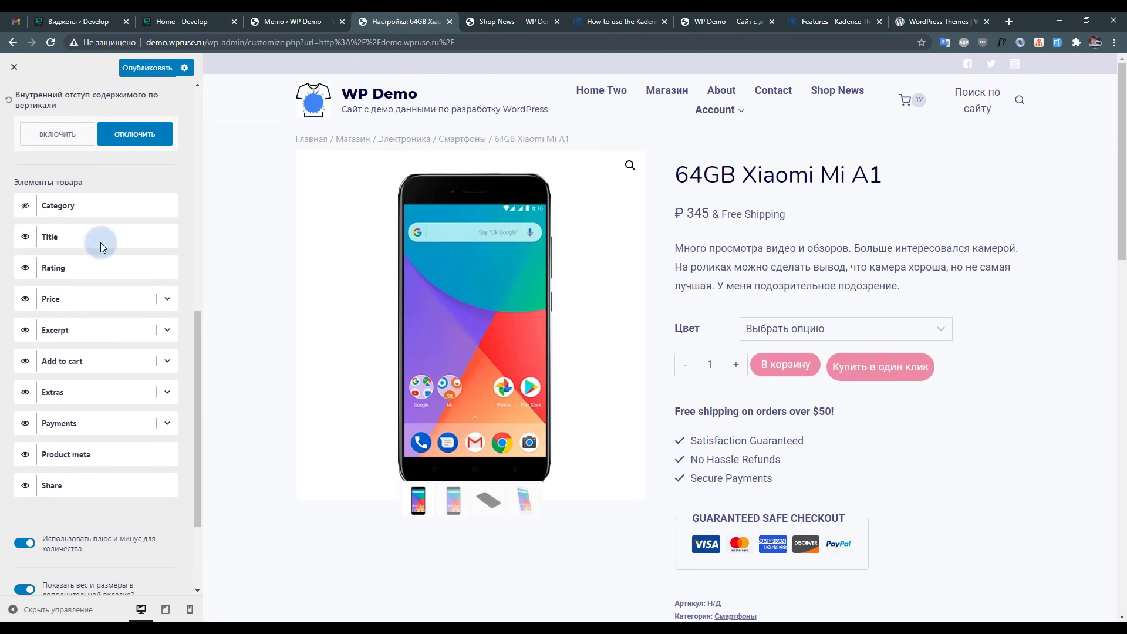
pyautogui.click(27, 273)
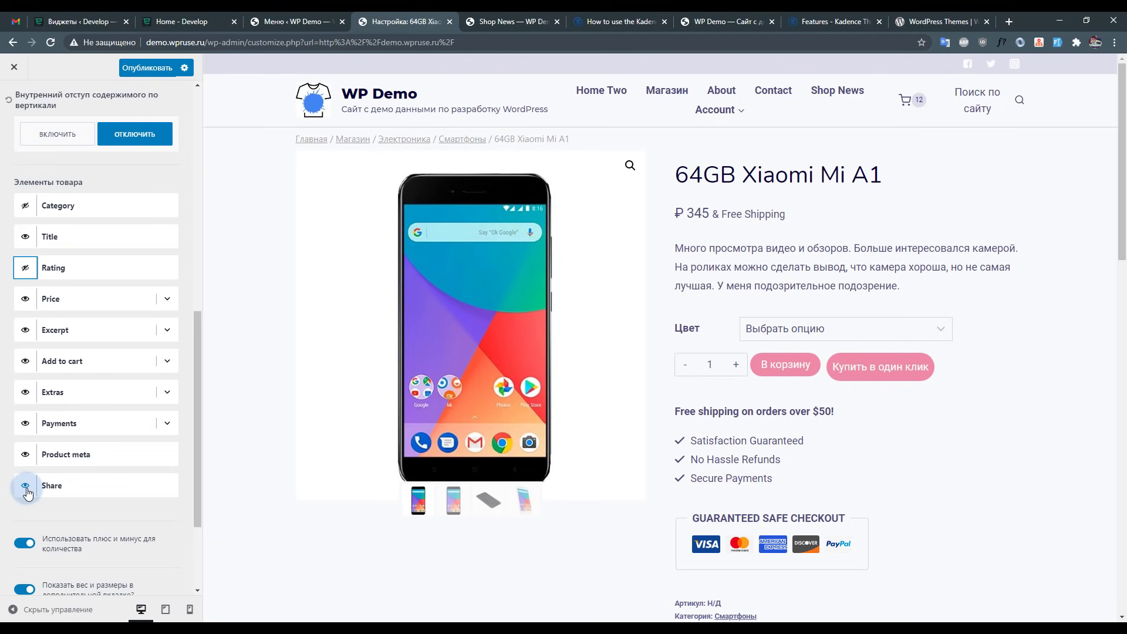
# Try turning off Использовать плюс и минус для количества, then turn it back on.
pyautogui.scroll(-3, 106, 416)
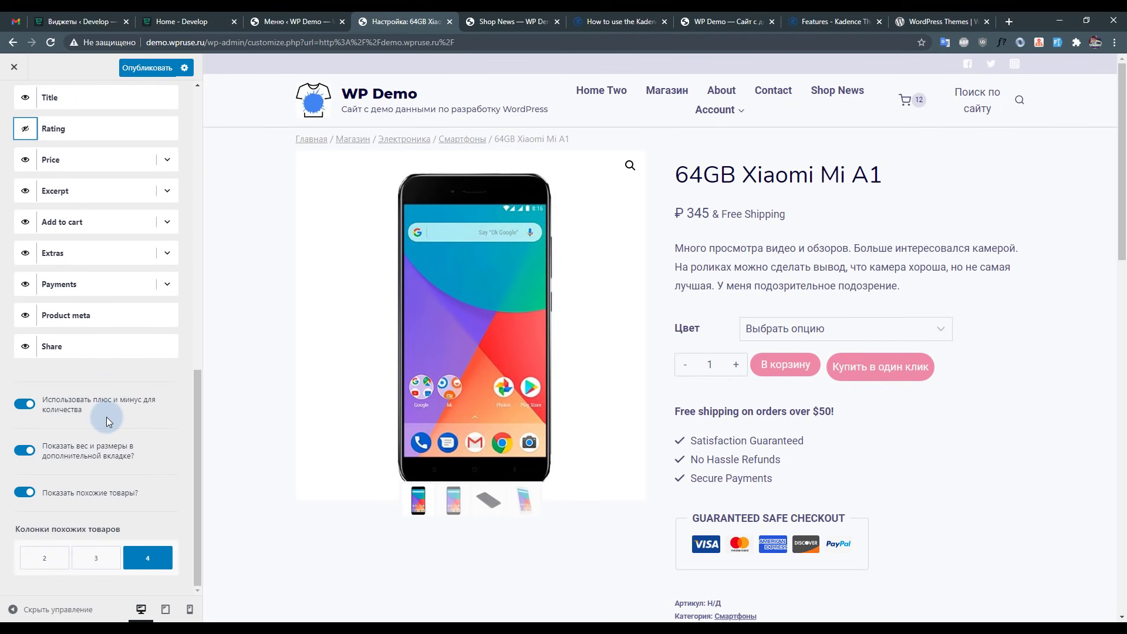
pyautogui.click(23, 405)
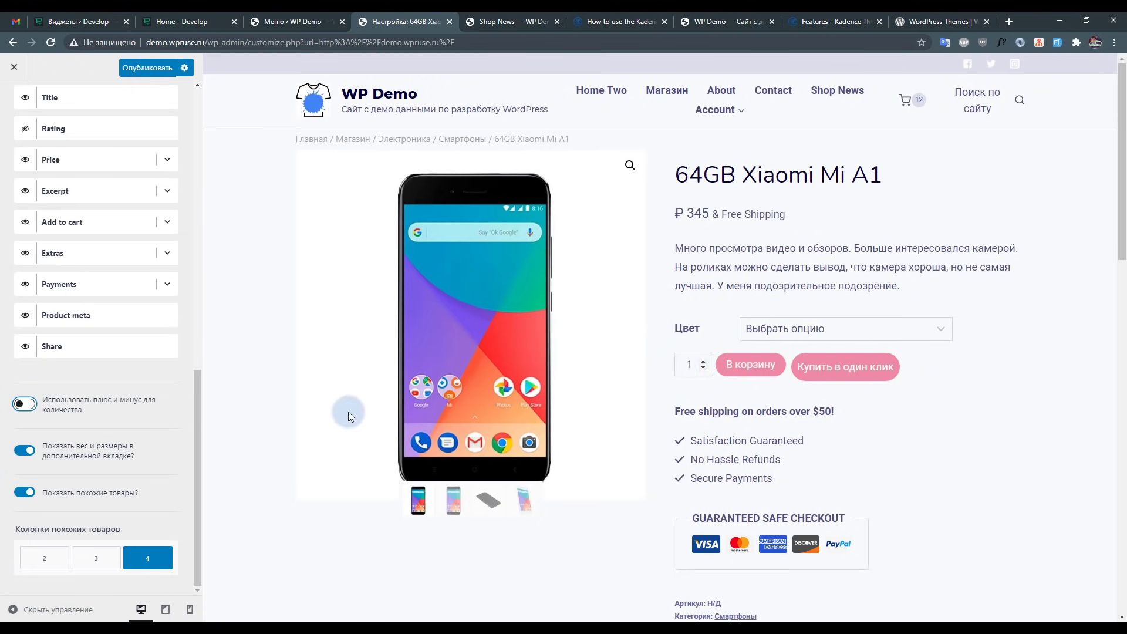
pyautogui.click(26, 410)
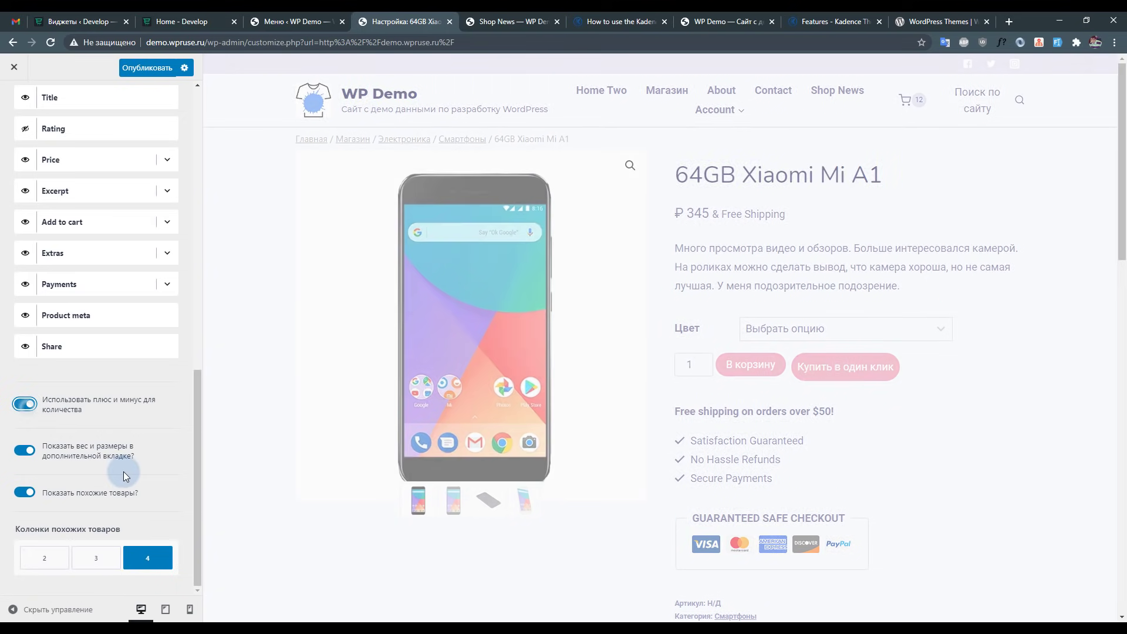
# Turn off Показать вес и размеры в дополнительной вкладке and check the product's Детали section in the preview.
pyautogui.scroll(-6, 411, 353)
pyautogui.click(396, 318)
pyautogui.click(24, 451)
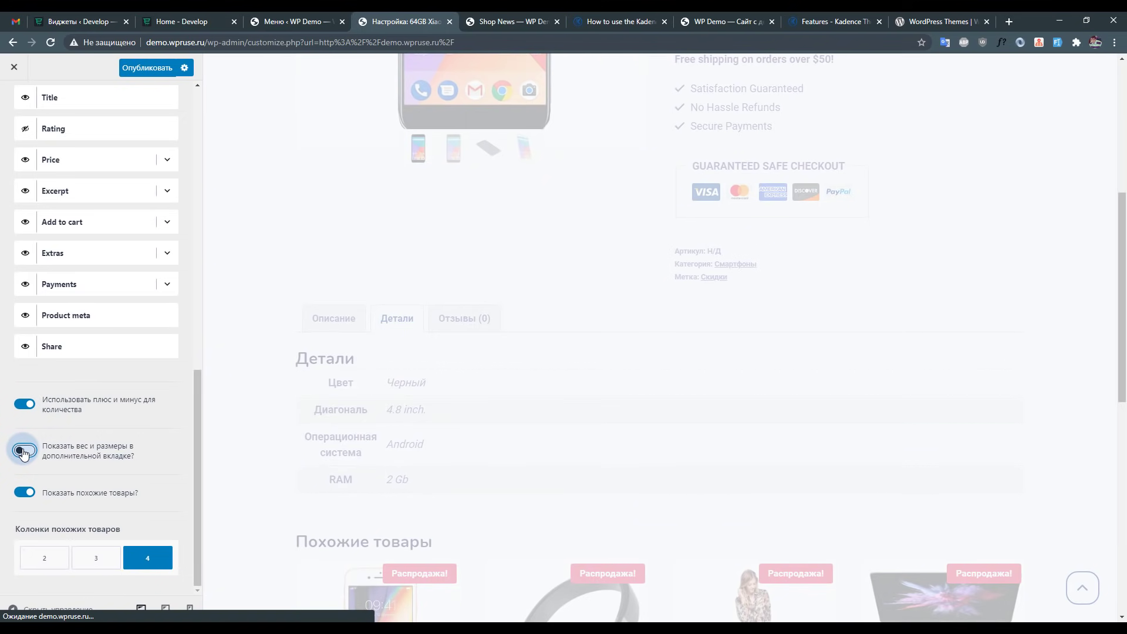
pyautogui.click(408, 329)
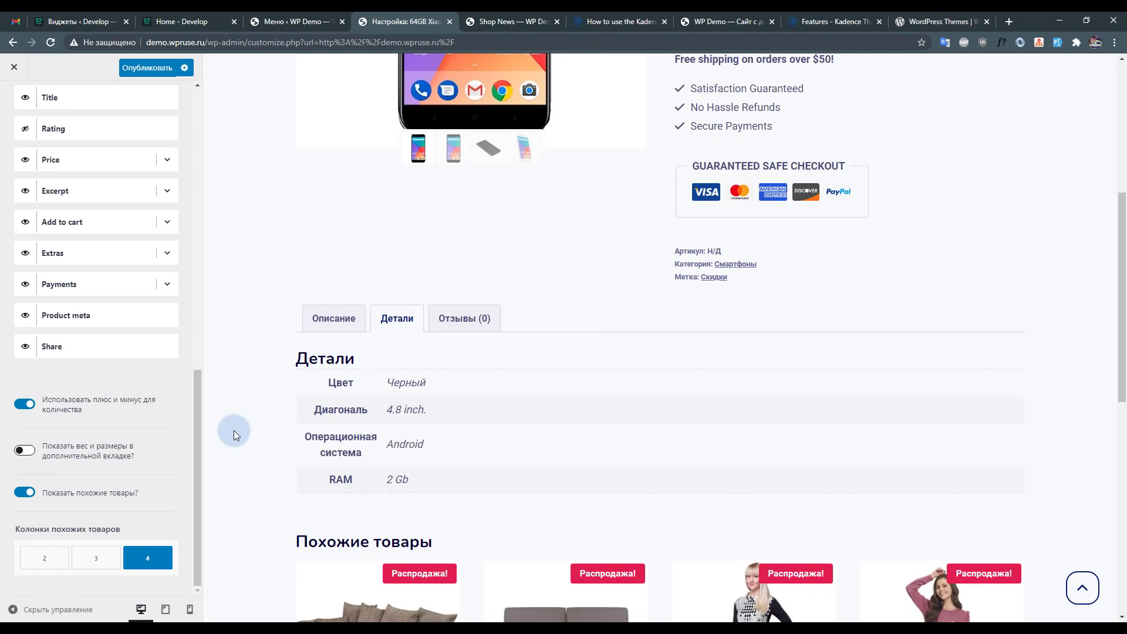
# Set Колонки похожих товаров to 3 and review the product page preview.
pyautogui.scroll(-4, 735, 346)
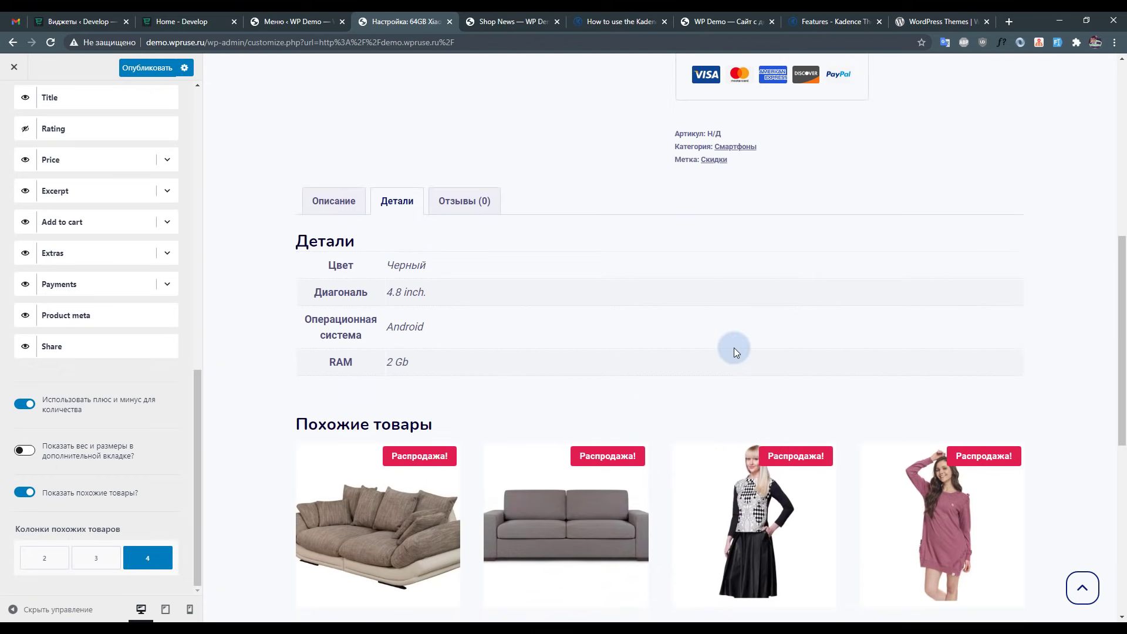
pyautogui.click(96, 558)
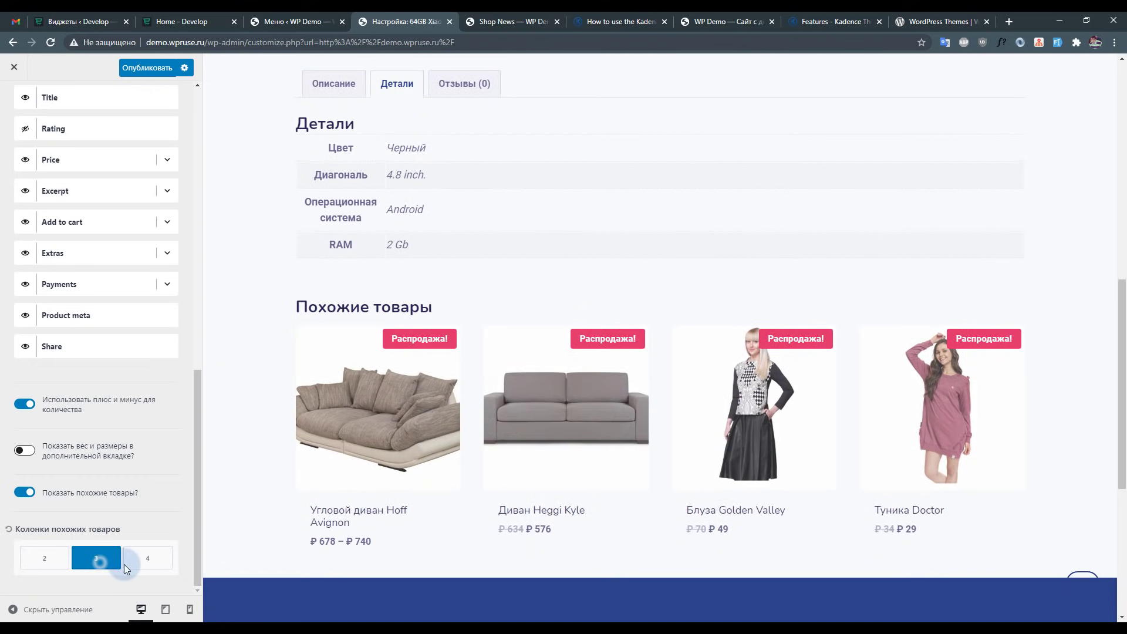
pyautogui.click(99, 559)
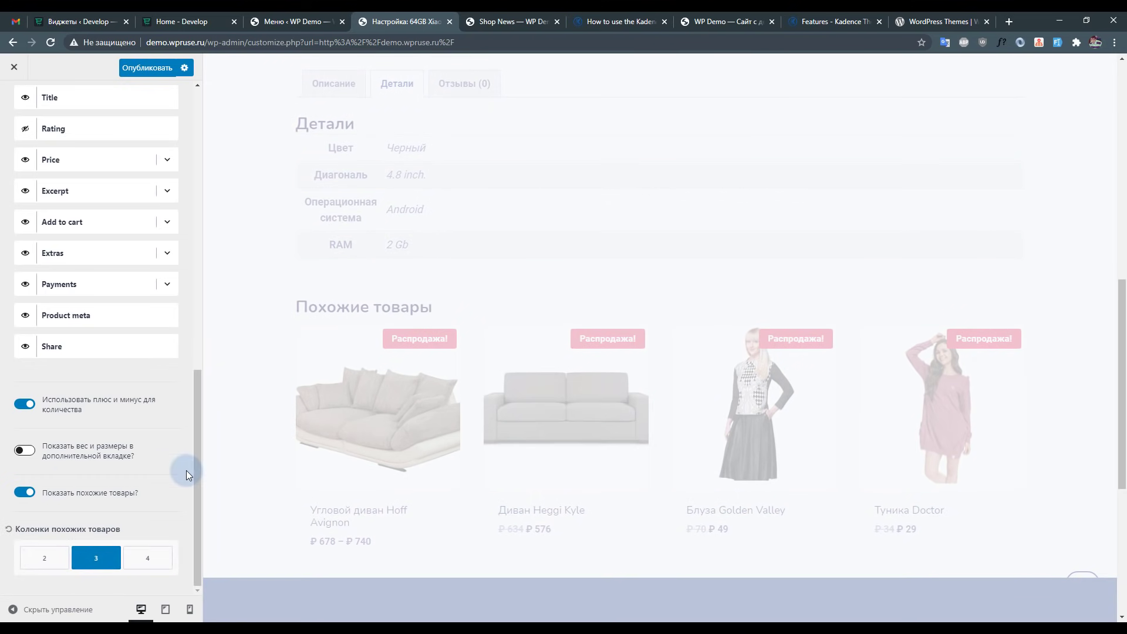
pyautogui.scroll(-4, 790, 387)
pyautogui.scroll(9, 763, 383)
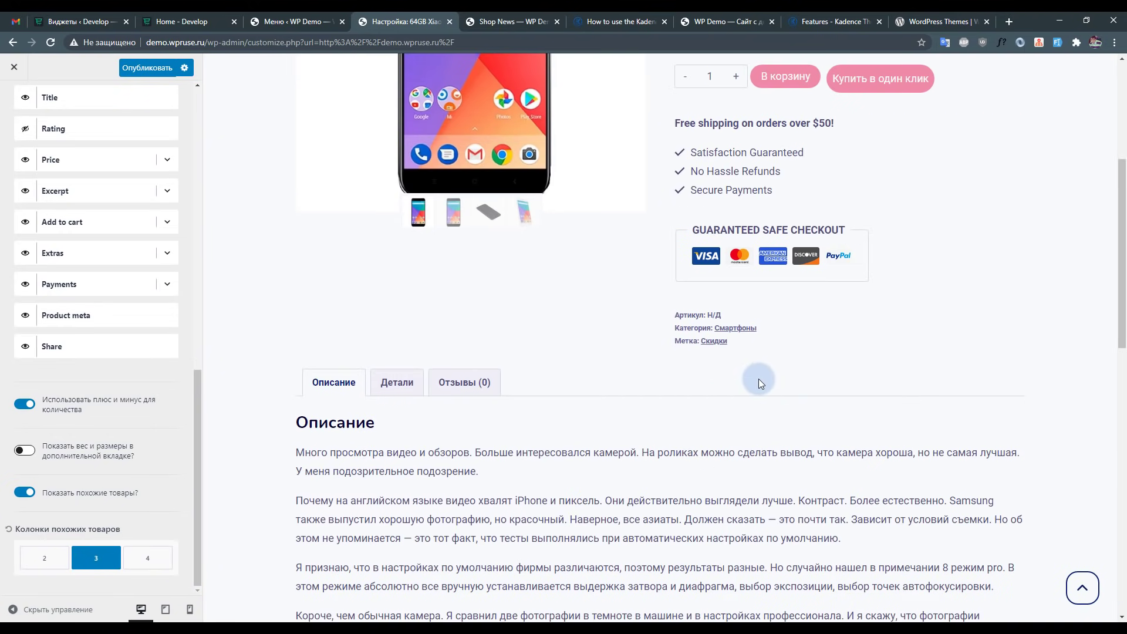
# Look over the product page's ДИЗАЙН settings and return to the ОСНОВНЫЕ settings.
pyautogui.scroll(5, 734, 376)
pyautogui.scroll(4, 125, 412)
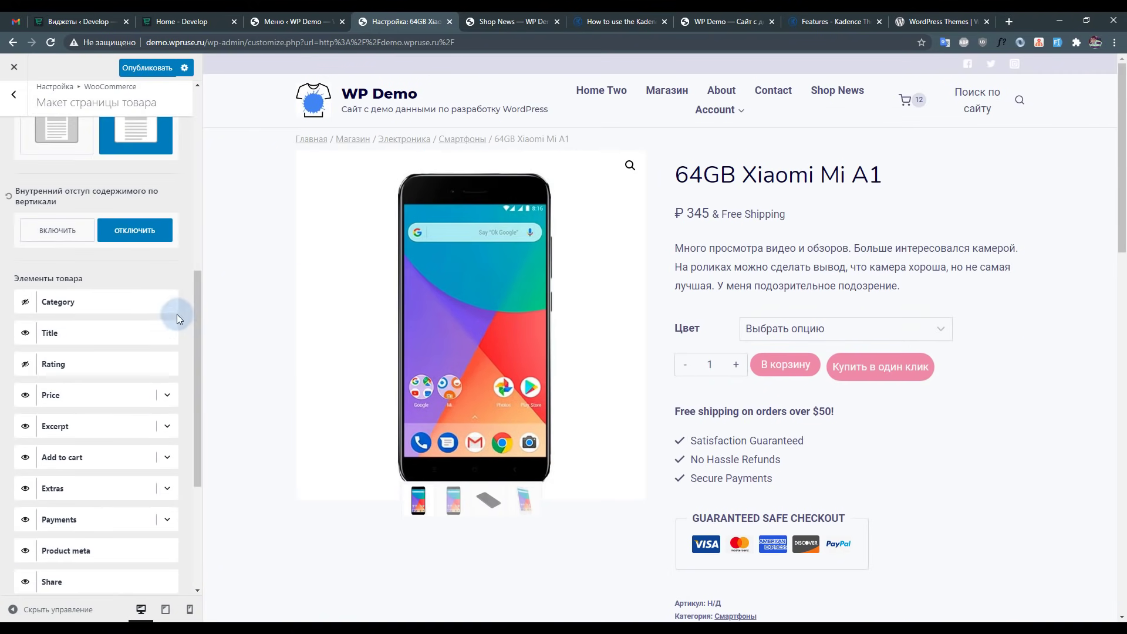
pyautogui.scroll(8, 115, 420)
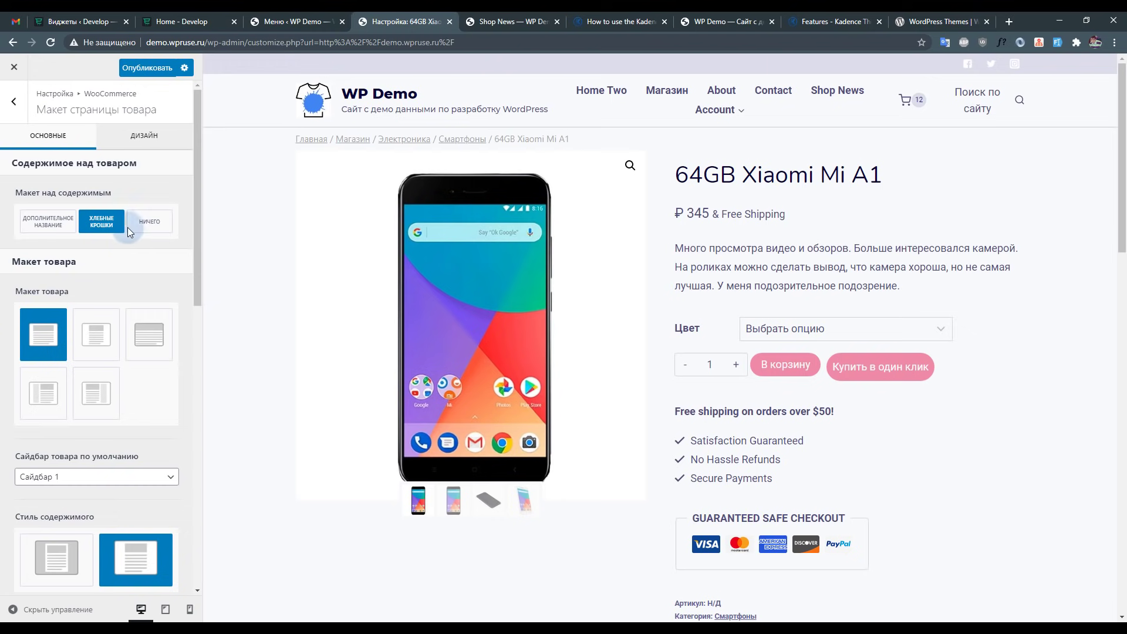
pyautogui.click(134, 140)
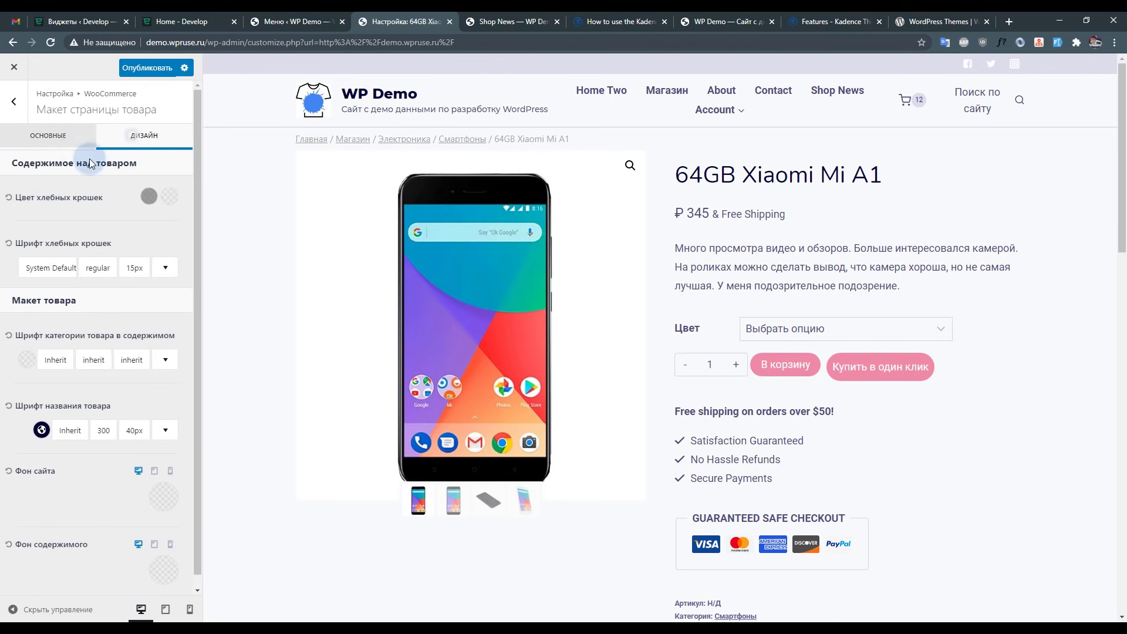
pyautogui.click(53, 135)
# Try ДОПОЛНИТЕЛЬНОЕ НАЗВАНИЕ, ХЛЕБНЫЕ КРОШКИ and НИЧЕГО in turn for Макет над содержимым on the product page.
pyautogui.click(48, 224)
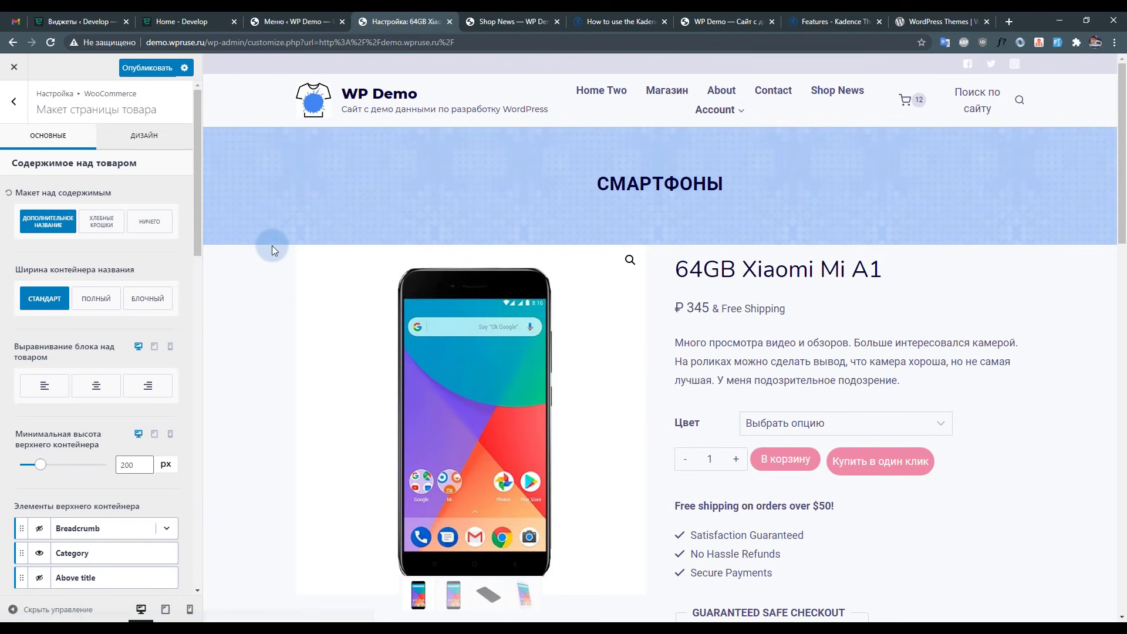
pyautogui.click(100, 221)
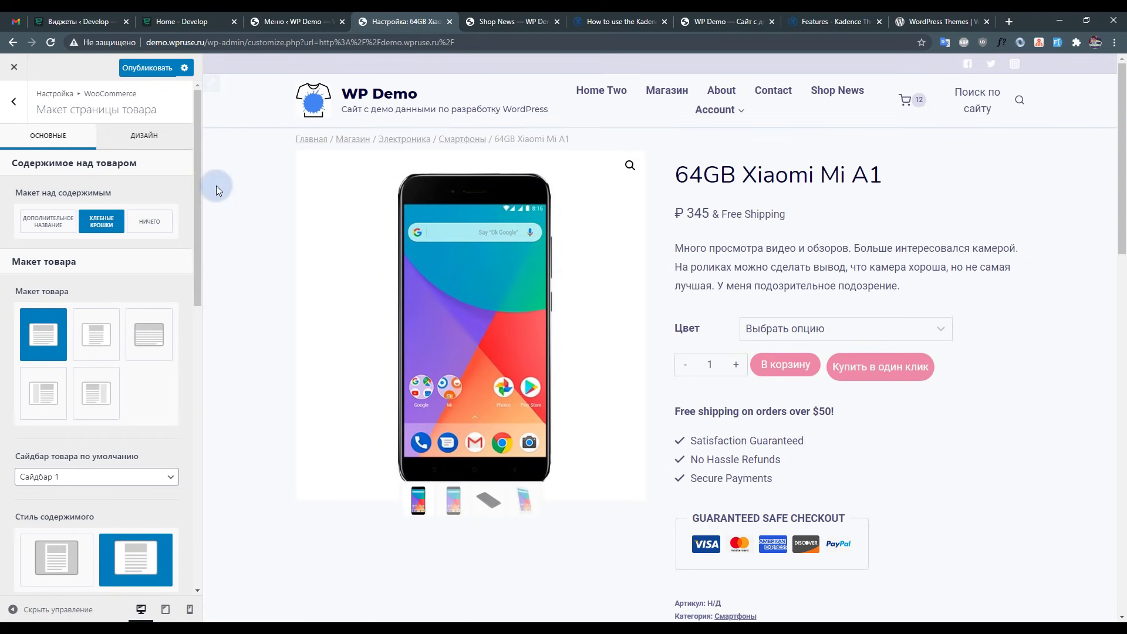
pyautogui.click(136, 231)
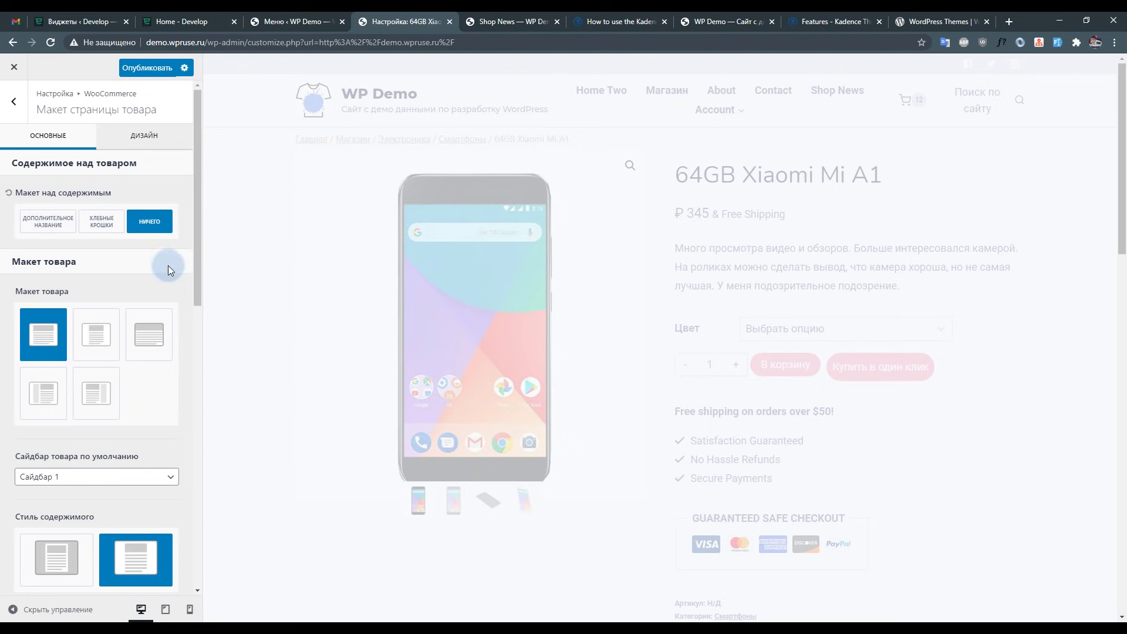
# Set the vertical content padding to ВКЛЮЧИТЬ and Макет над содержимым to ХЛЕБНЫЕ КРОШКИ.
pyautogui.scroll(-4, 156, 347)
pyautogui.click(57, 430)
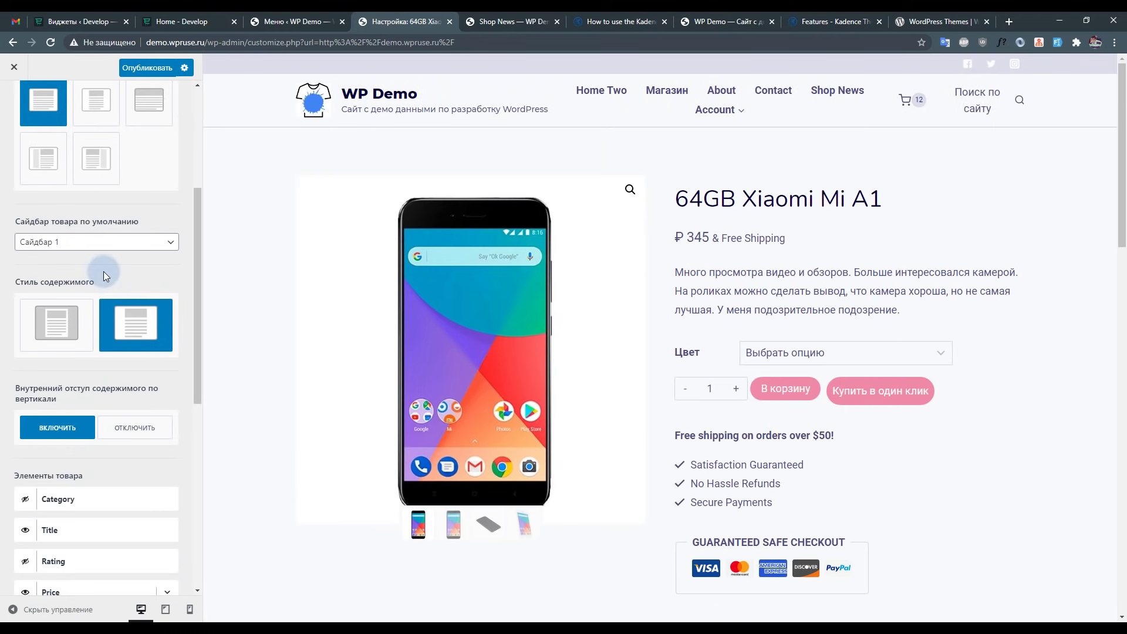
pyautogui.scroll(4, 100, 269)
pyautogui.click(101, 221)
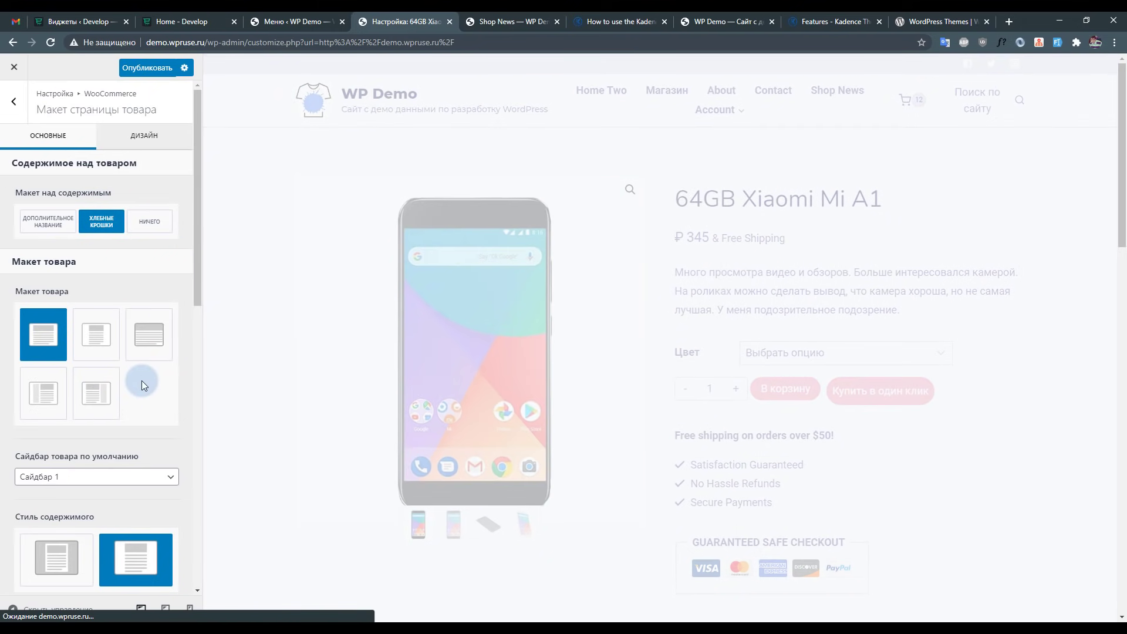
# In the Price element's settings, try turning off Show Shipping Statement, then turn it back on.
pyautogui.scroll(-8, 142, 384)
pyautogui.moveTo(779, 251); pyautogui.dragTo(709, 252)
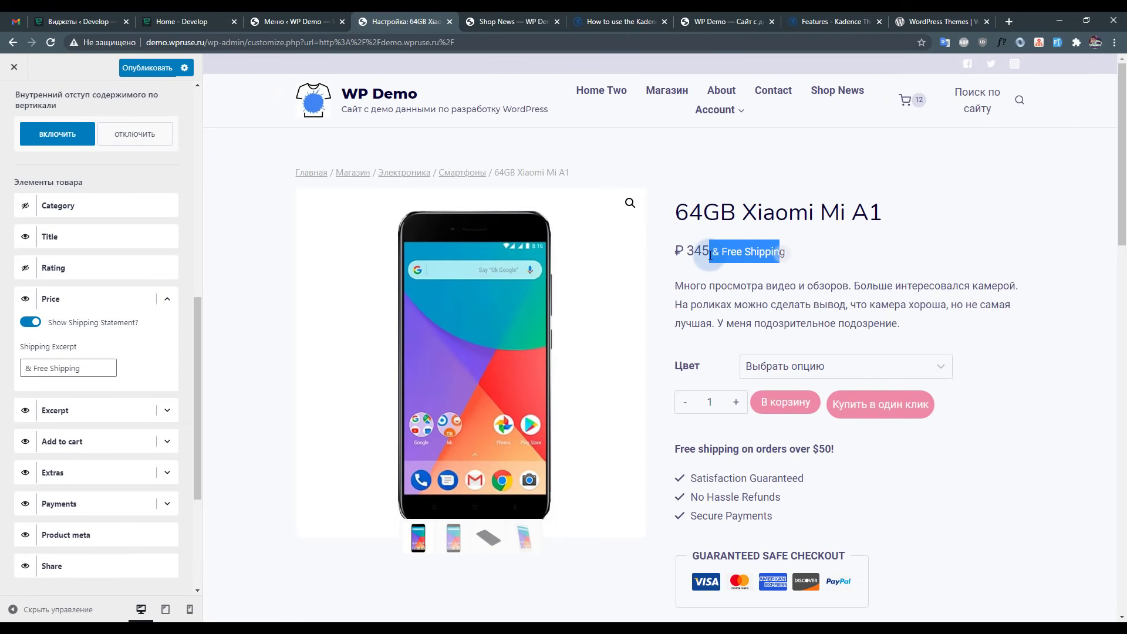
pyautogui.moveTo(789, 251); pyautogui.dragTo(711, 252)
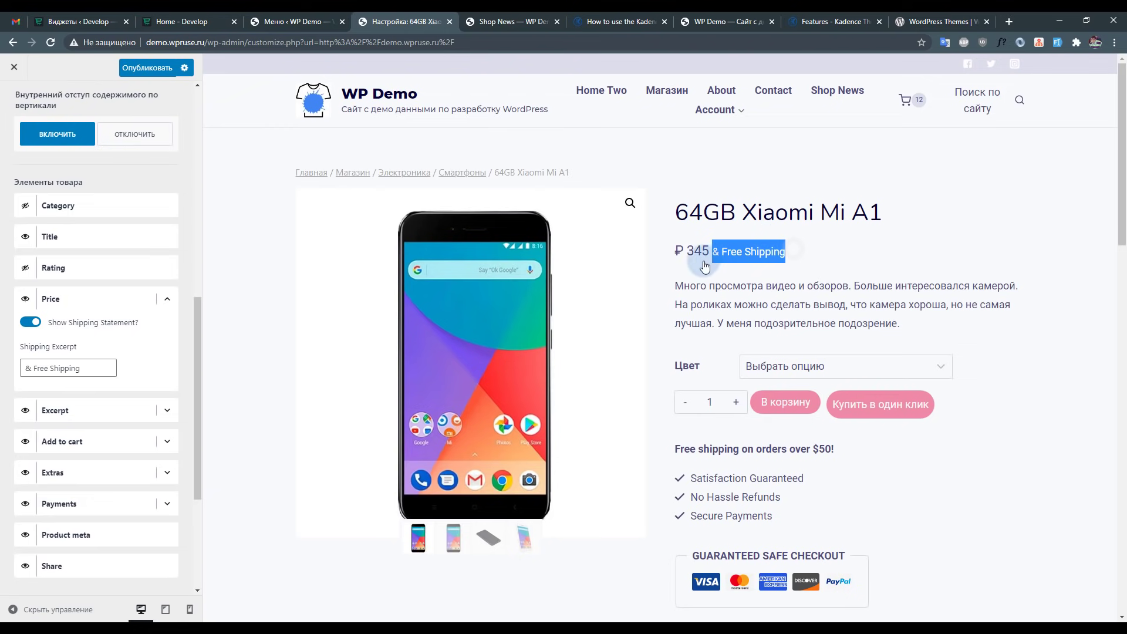
pyautogui.click(29, 321)
pyautogui.click(29, 321)
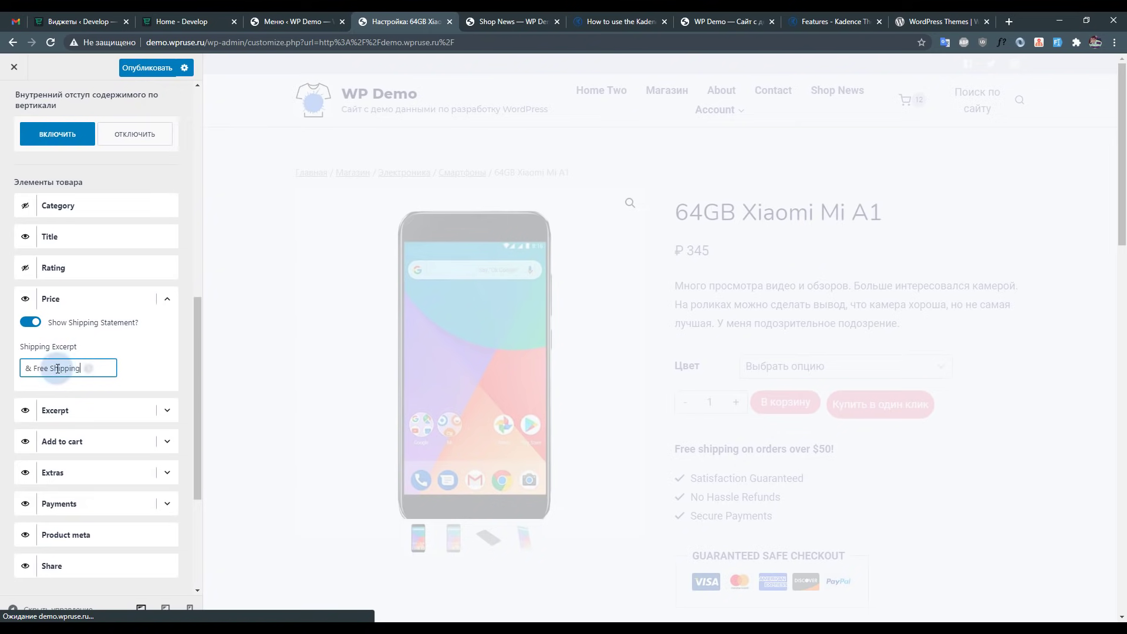
# Replace the Price element's Shipping Excerpt text with "и крутые подарки".
pyautogui.moveTo(89, 369); pyautogui.dragTo(18, 368)
pyautogui.write('и крутые подарки')
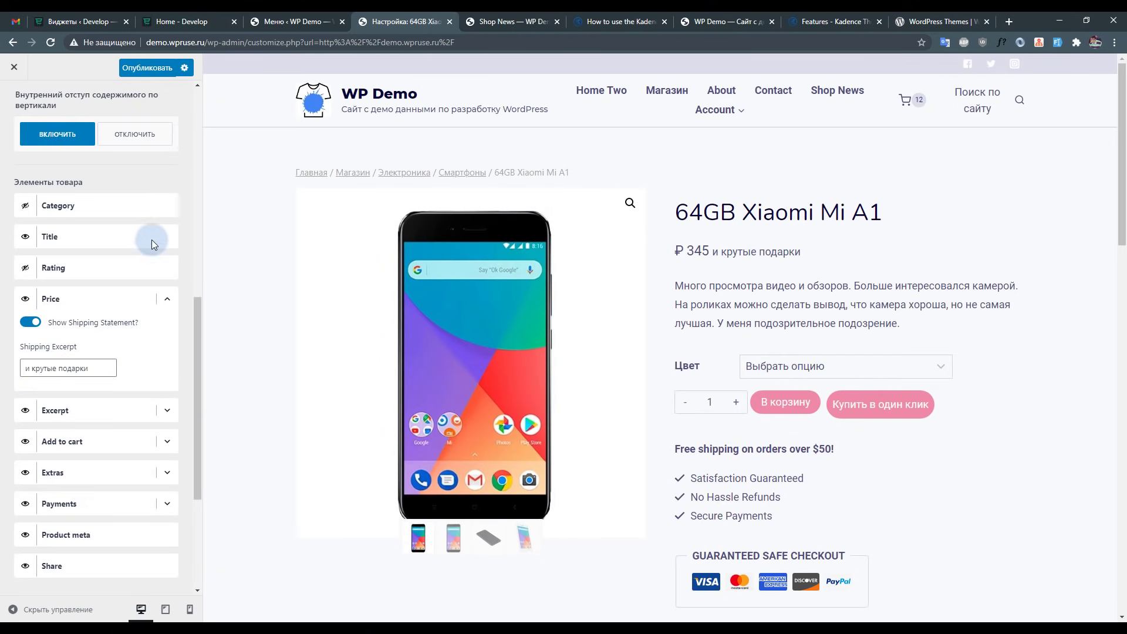
# Try MEDIUM-LARGE and LARGE for the Add to cart element's button size, then restore NORMAL.
pyautogui.scroll(-1, 611, 209)
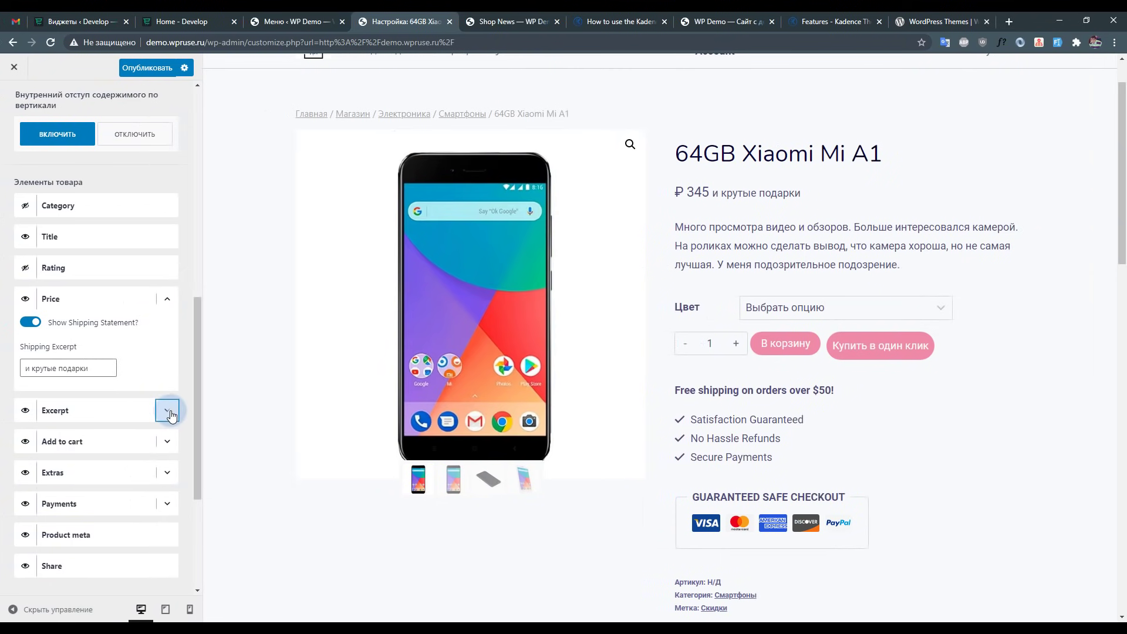
pyautogui.click(167, 411)
pyautogui.scroll(-2, 132, 371)
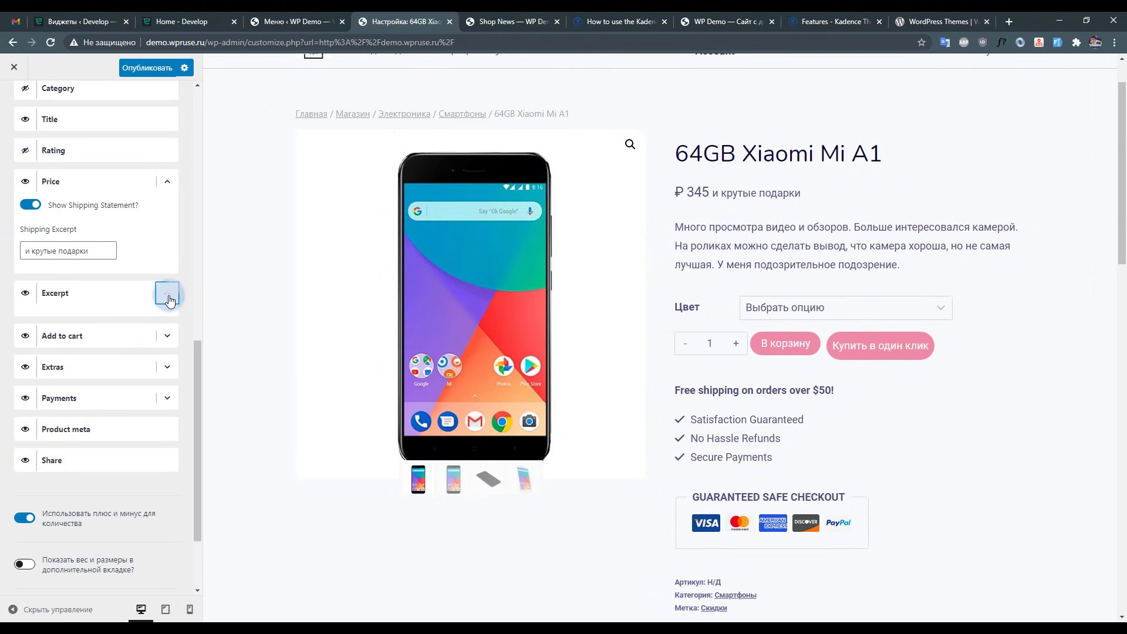
pyautogui.click(166, 335)
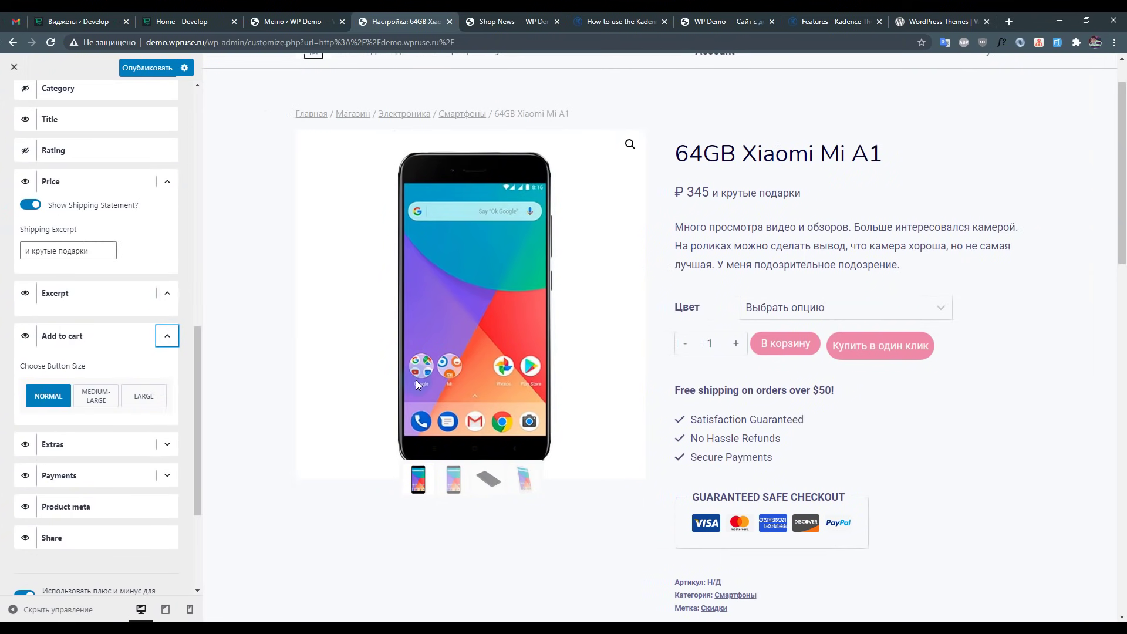
pyautogui.click(96, 396)
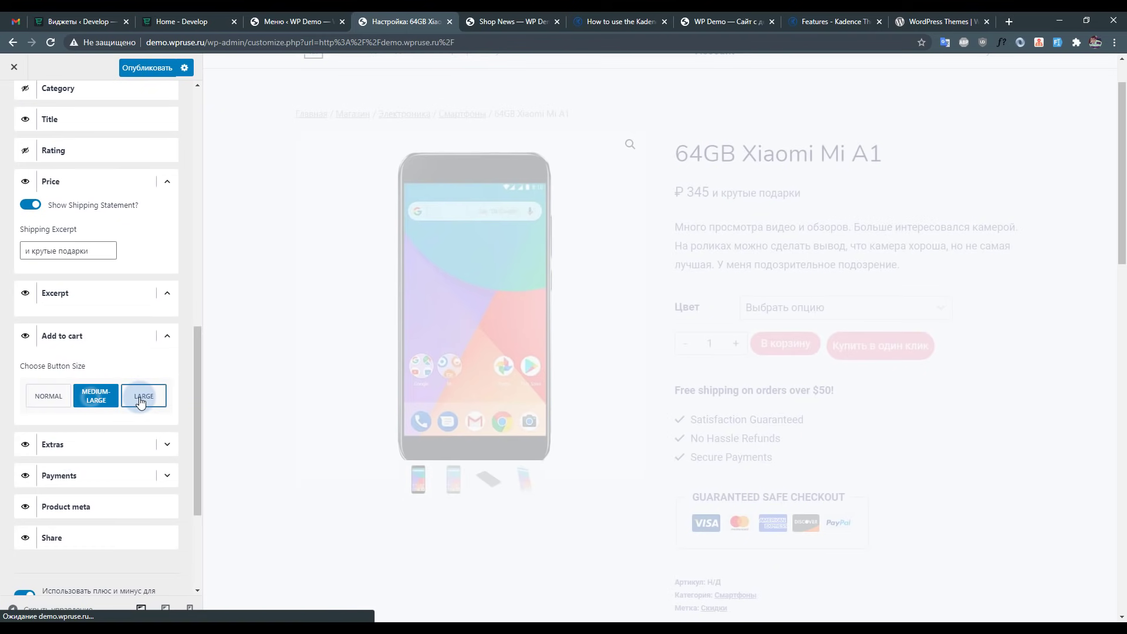
pyautogui.click(143, 397)
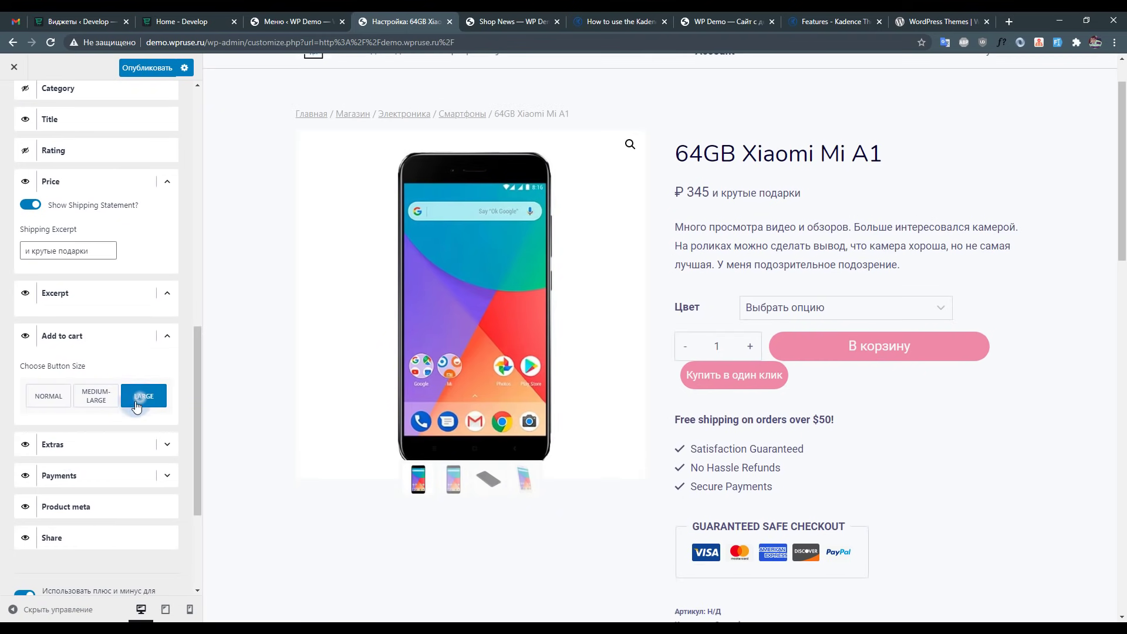
pyautogui.click(56, 402)
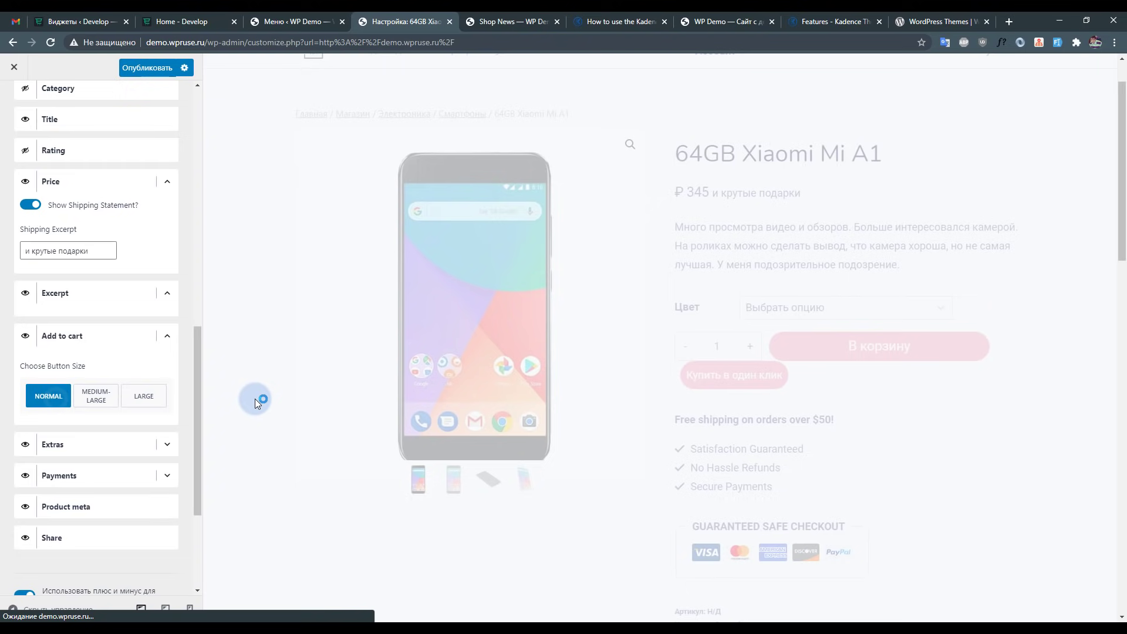
# Test the Купить в один клик button on the current product, then on the related product Диван Heggi Kyle.
pyautogui.click(871, 347)
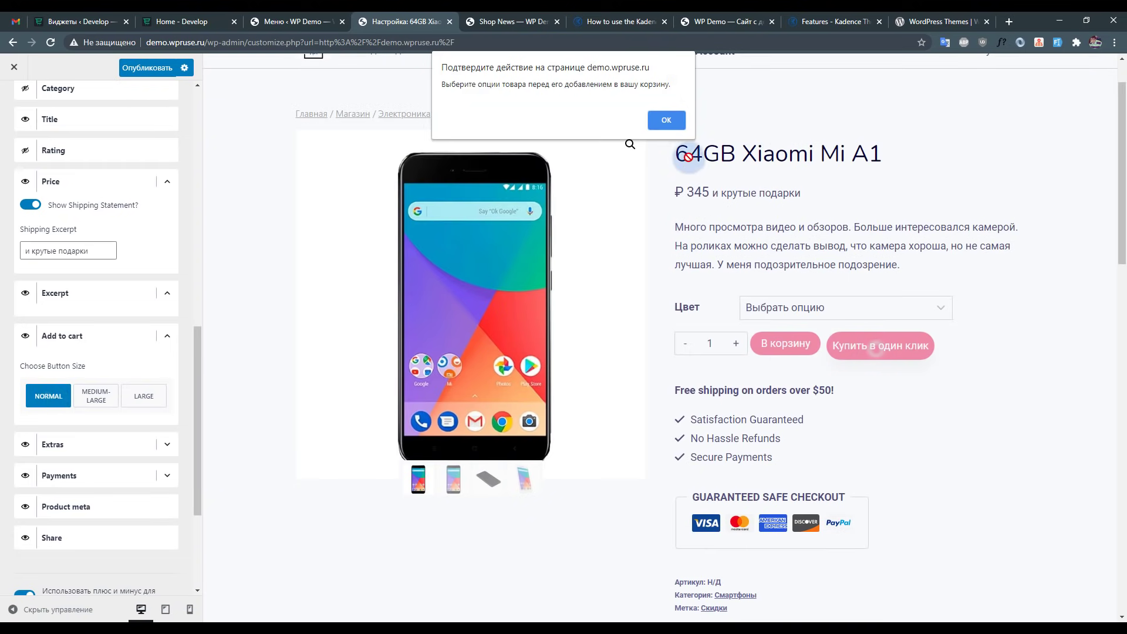
pyautogui.click(673, 118)
pyautogui.scroll(-15, 763, 350)
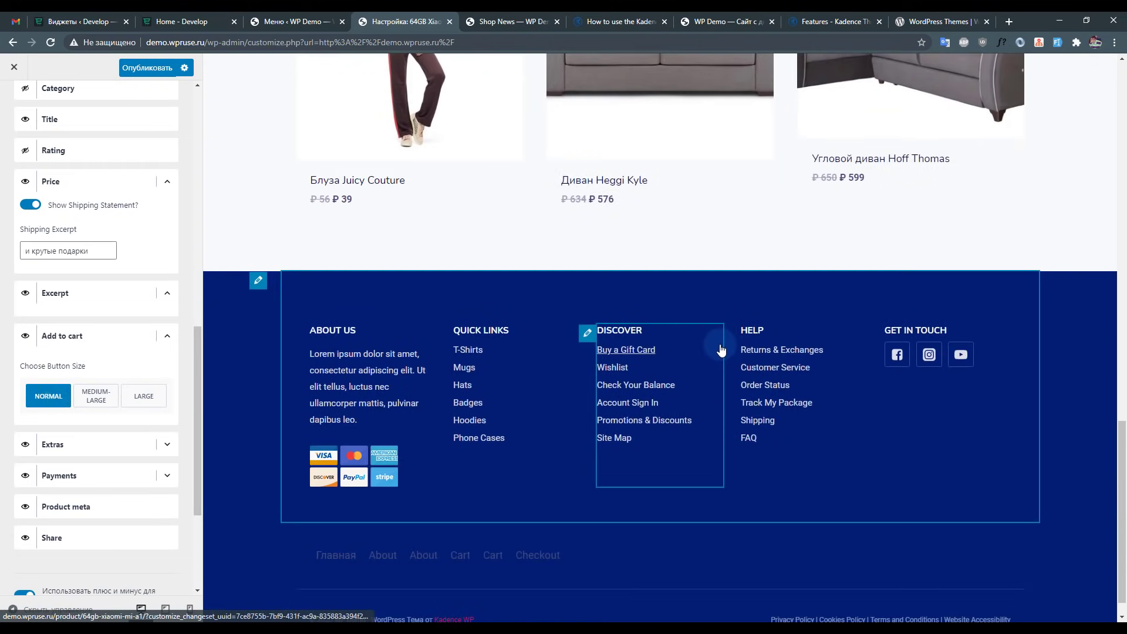
pyautogui.click(722, 350)
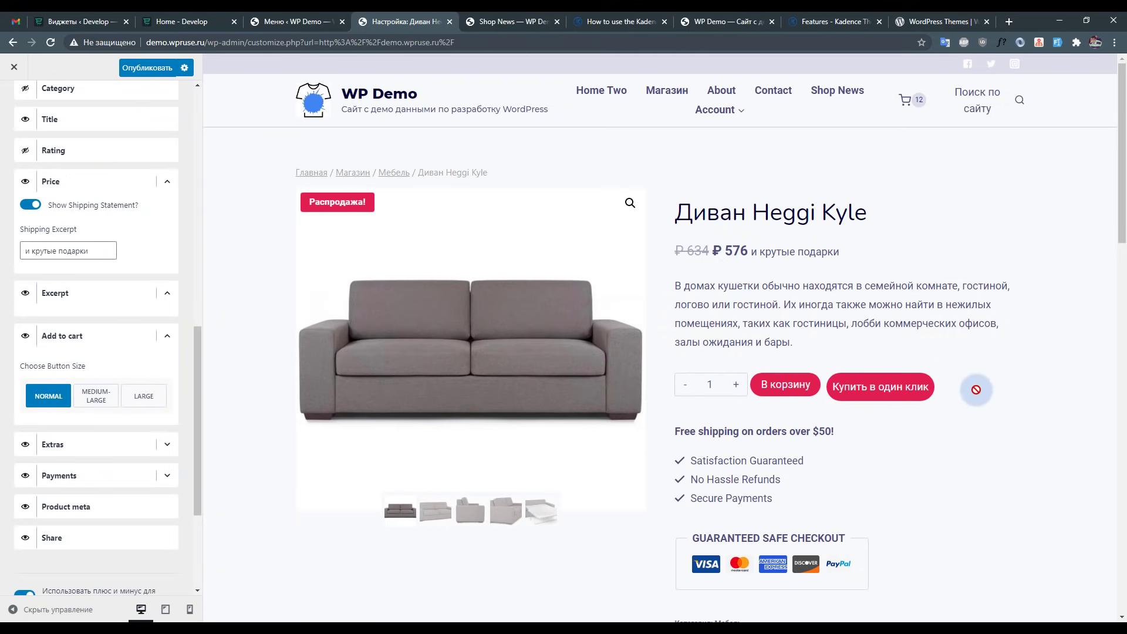
pyautogui.click(880, 386)
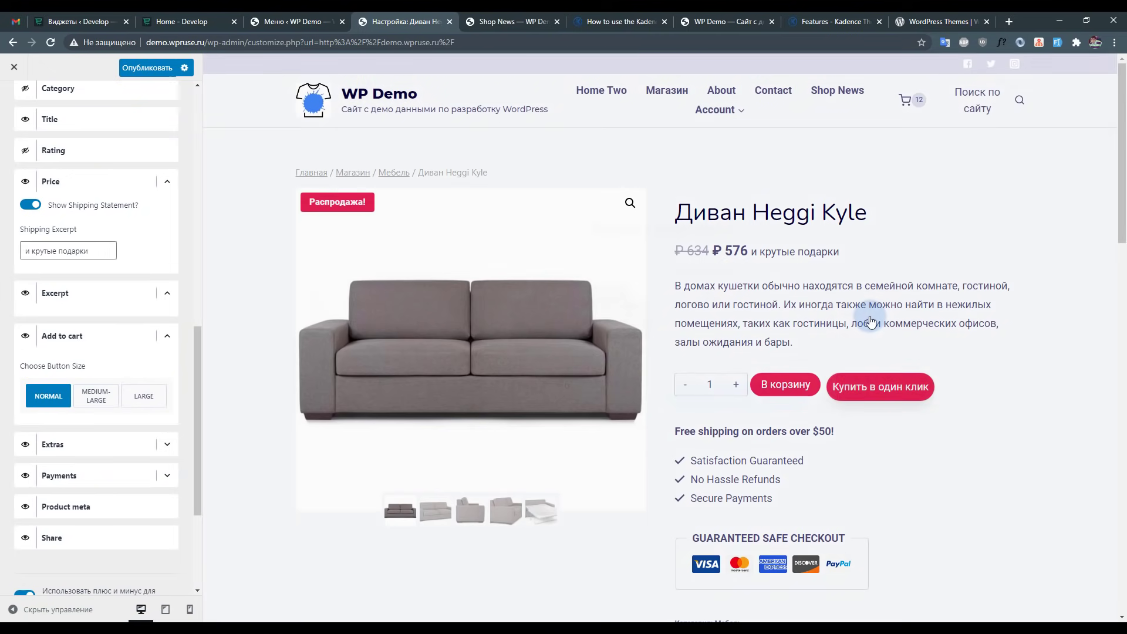
pyautogui.click(838, 320)
# Review the Extras element's title and feature settings, then try hiding Extras on the product page and show it again.
pyautogui.click(167, 444)
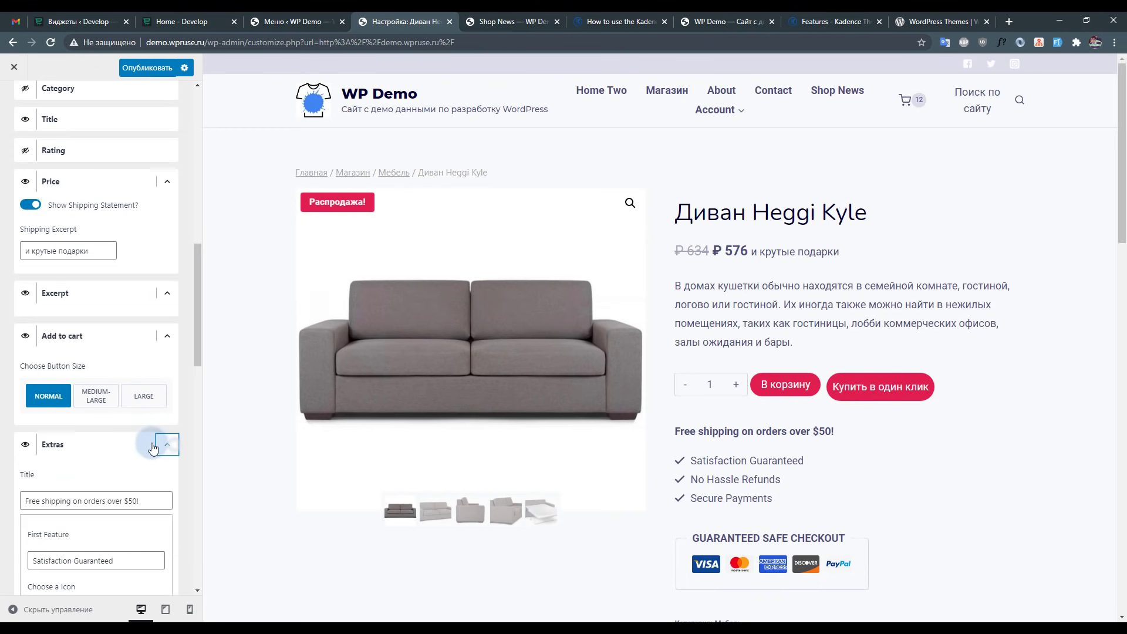
pyautogui.scroll(-7, 147, 423)
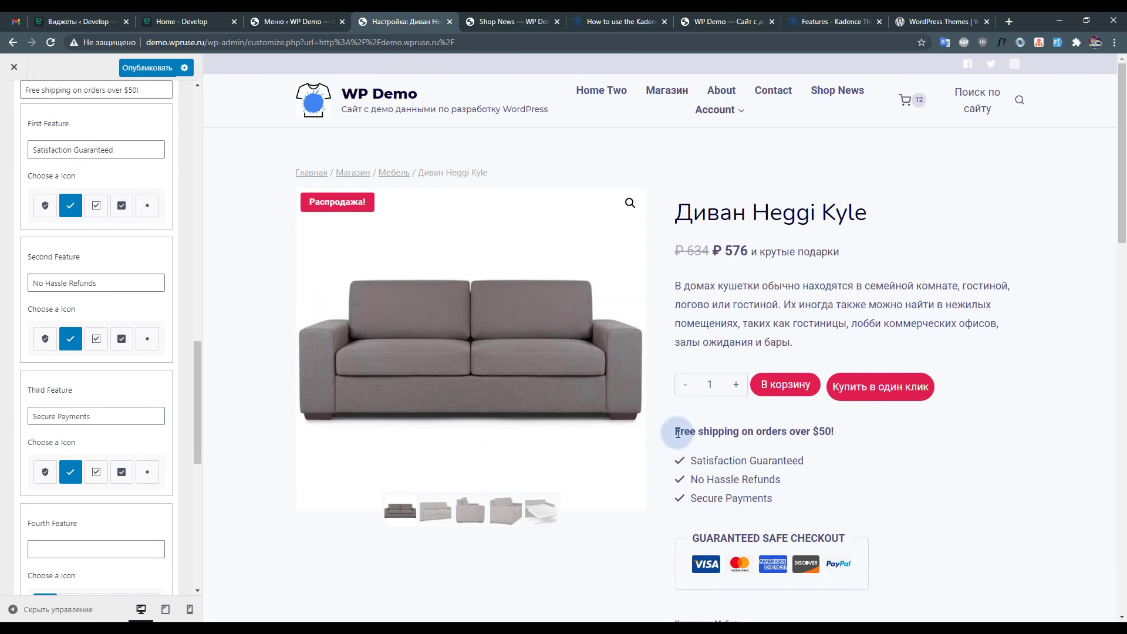
pyautogui.moveTo(673, 430); pyautogui.dragTo(769, 479)
pyautogui.scroll(2, 87, 318)
pyautogui.scroll(3, 87, 318)
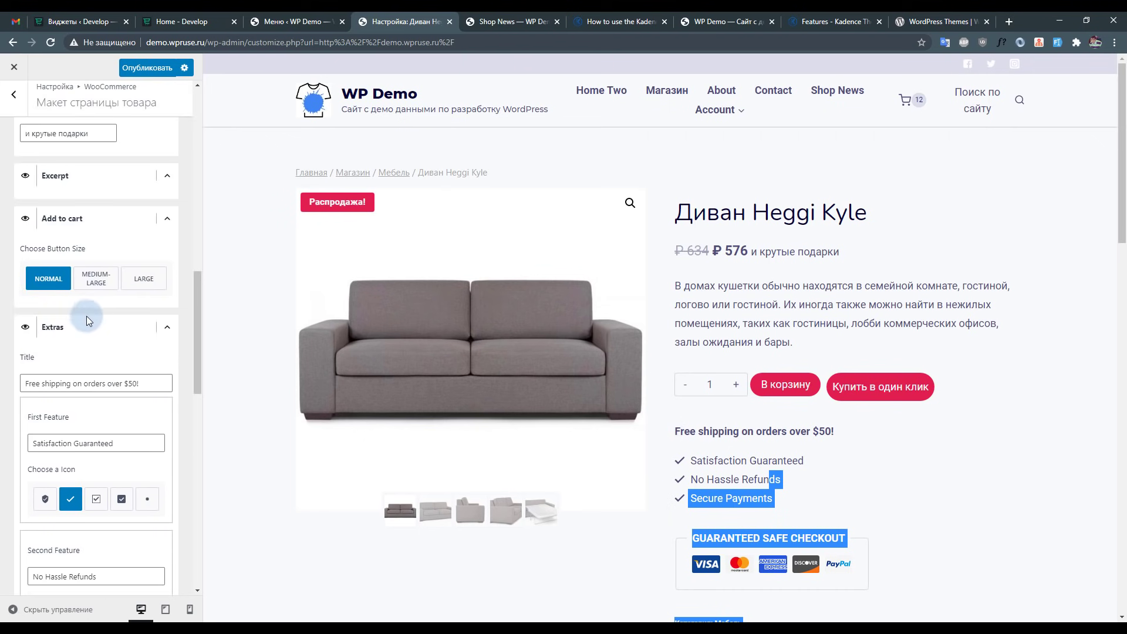
pyautogui.click(167, 326)
pyautogui.click(25, 329)
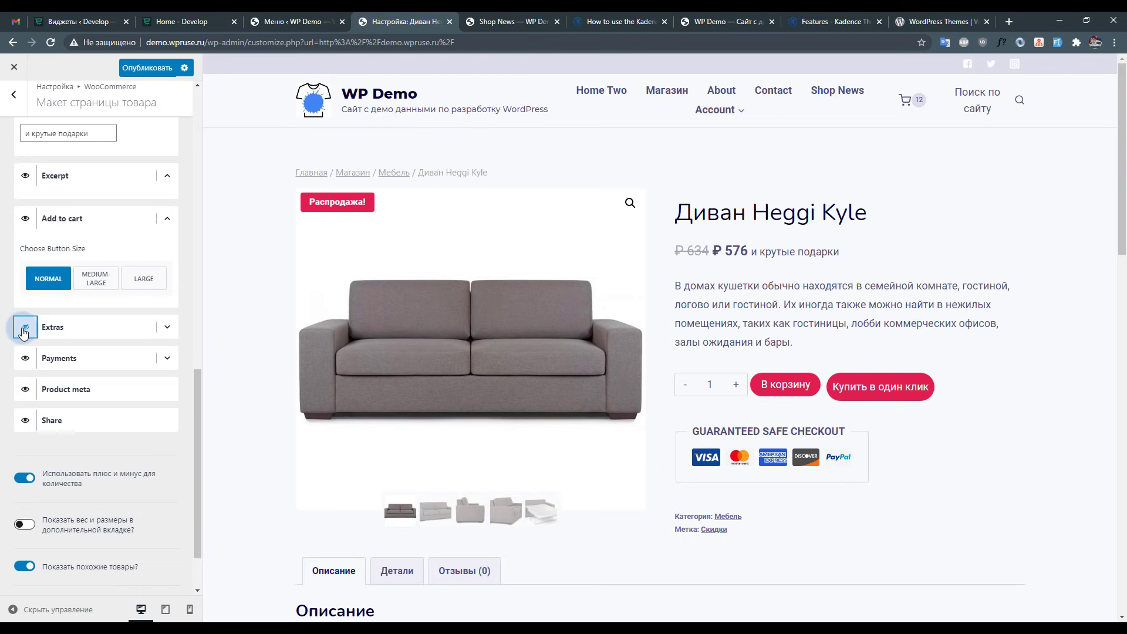
pyautogui.click(24, 330)
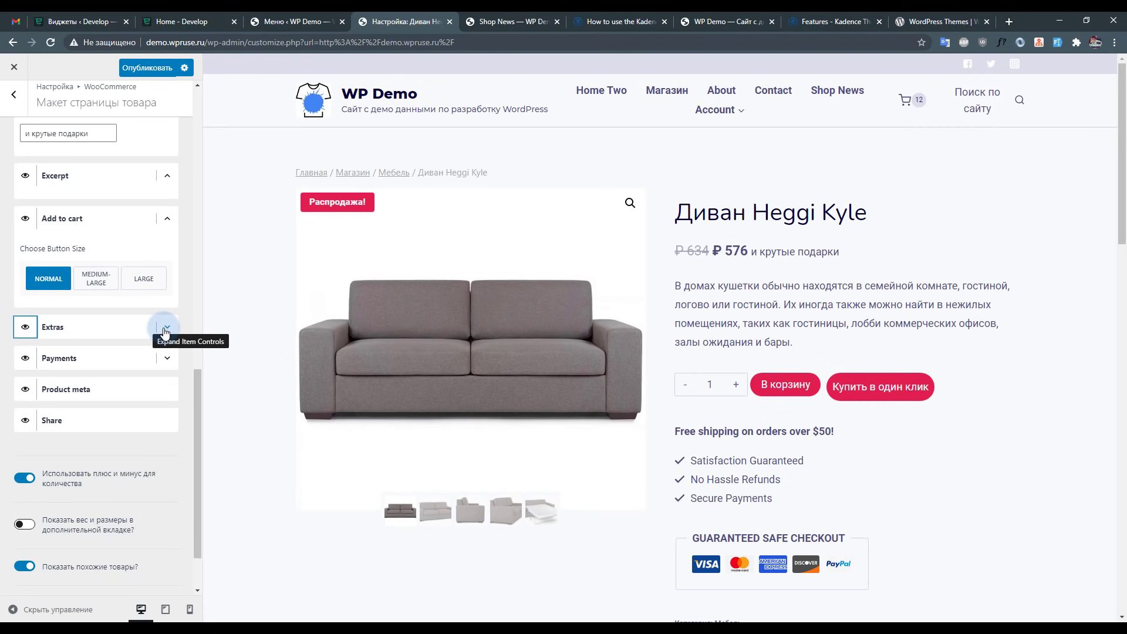
# In Extras, give the first feature the shield icon and add "парапапра" as the fifth feature with the dot icon.
pyautogui.click(166, 328)
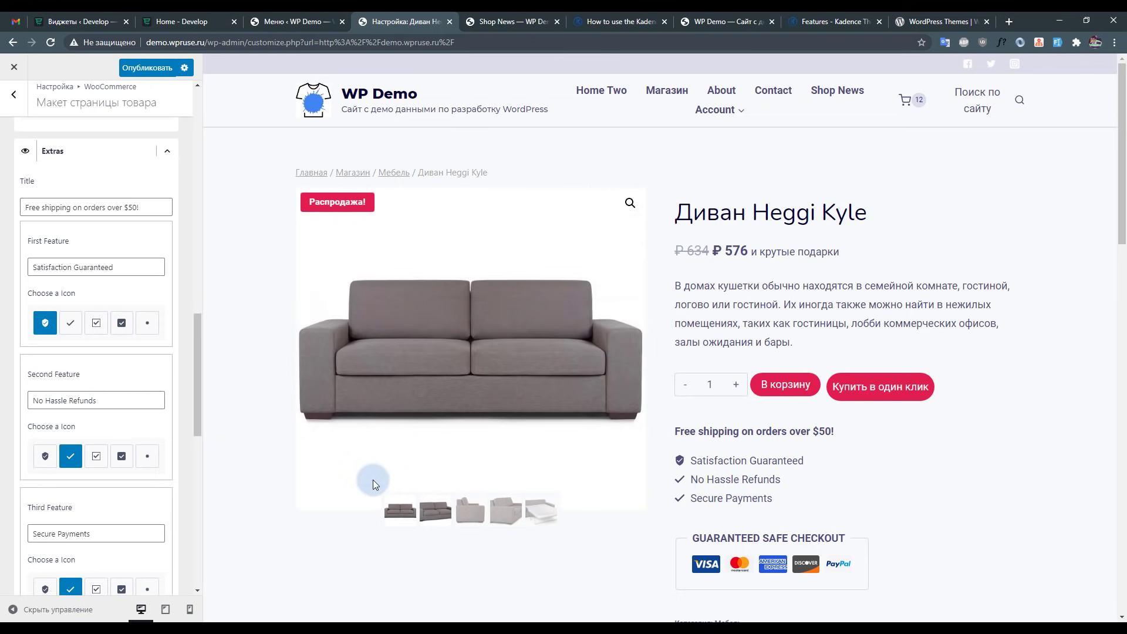
pyautogui.scroll(-3, 88, 420)
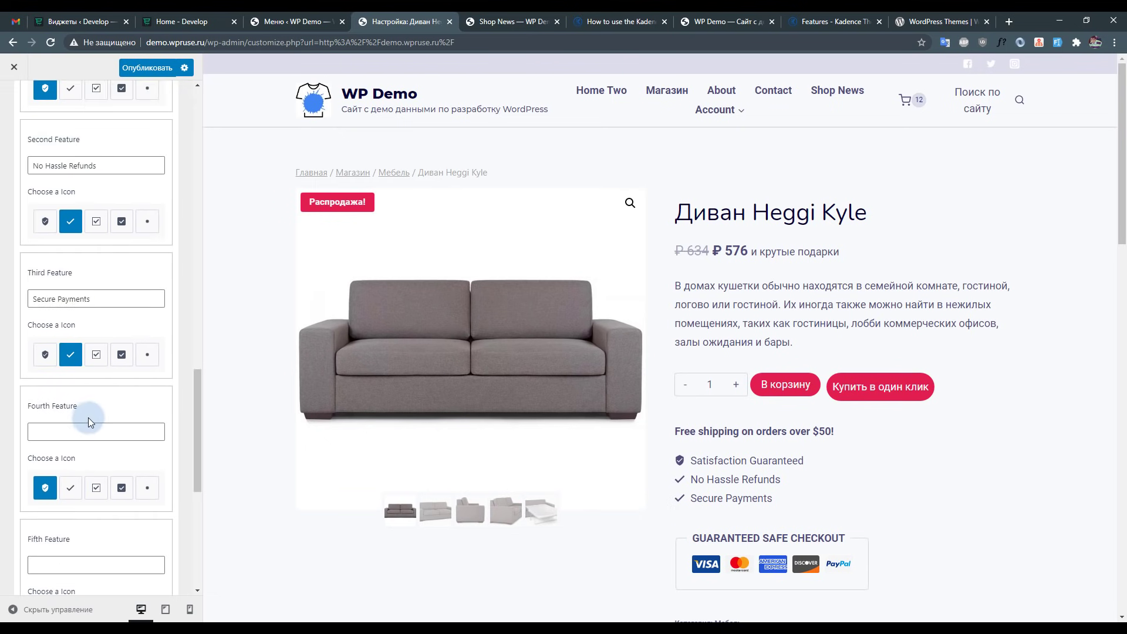
pyautogui.scroll(-5, 88, 417)
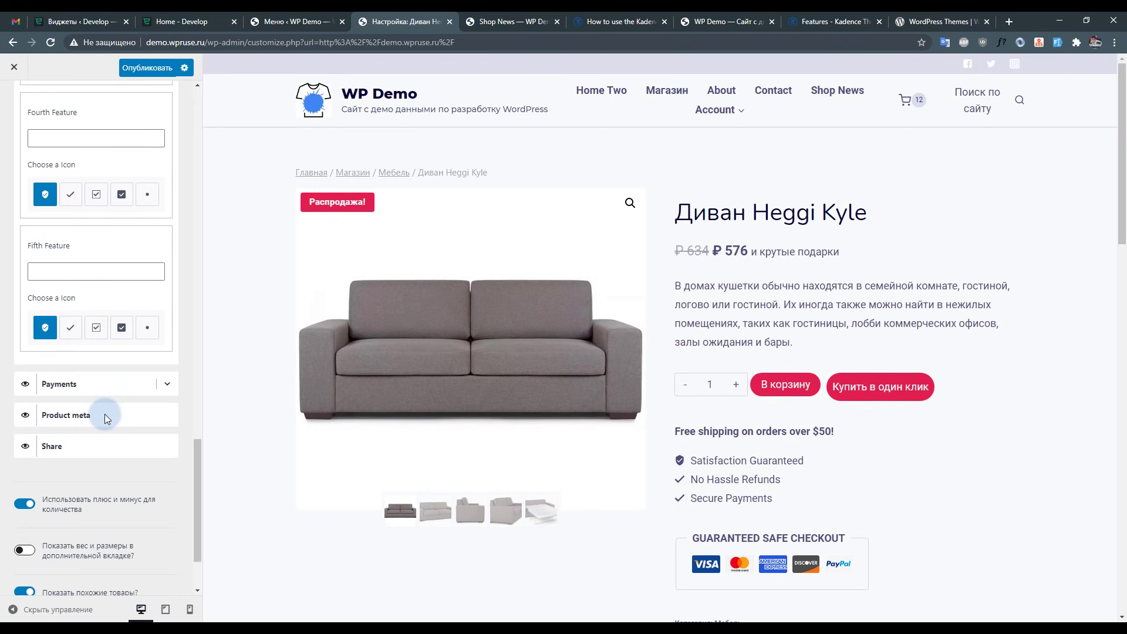
pyautogui.click(147, 327)
pyautogui.click(78, 271)
pyautogui.write('парапапра')
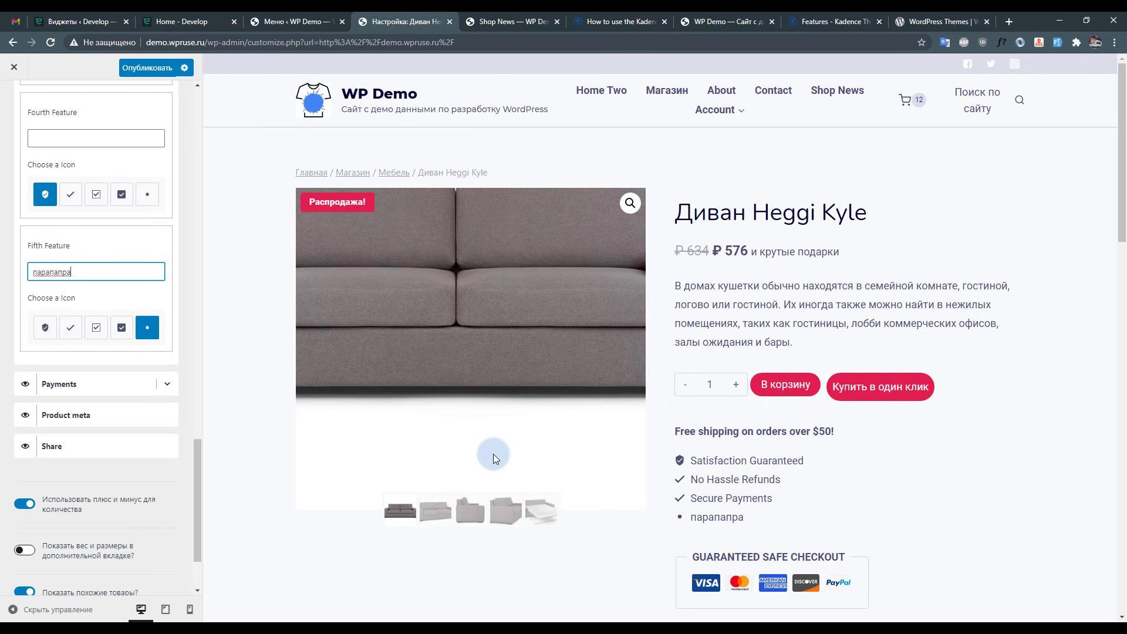
pyautogui.scroll(-1, 273, 413)
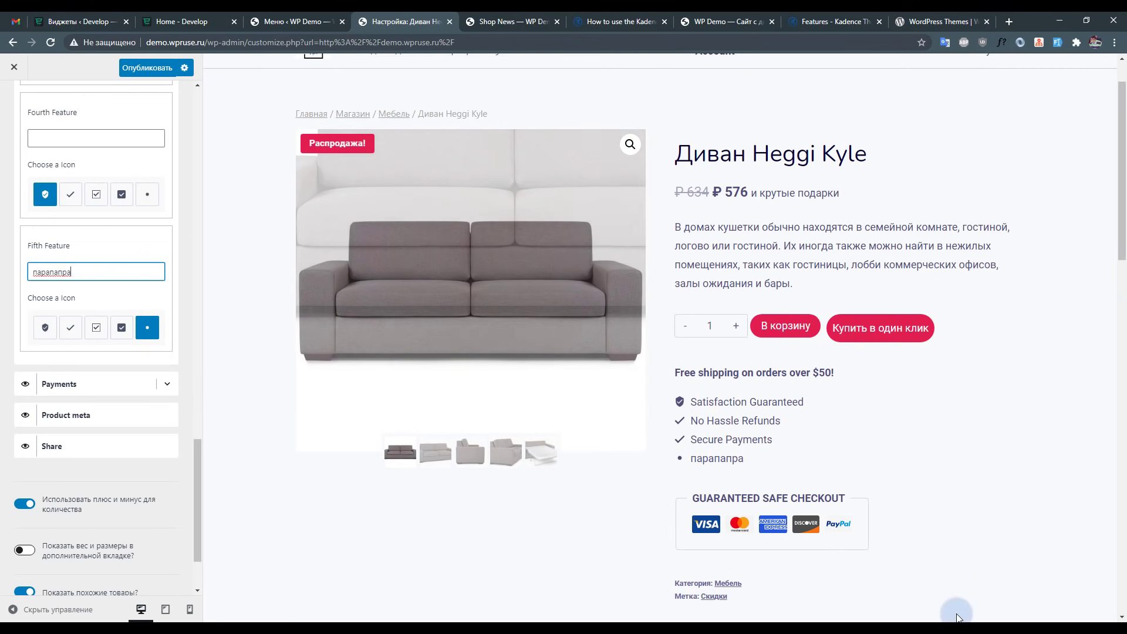
# In the Payments element, turn on Show Apple Pay, try Show Stripe on and off, and turn off Show Visa.
pyautogui.click(164, 385)
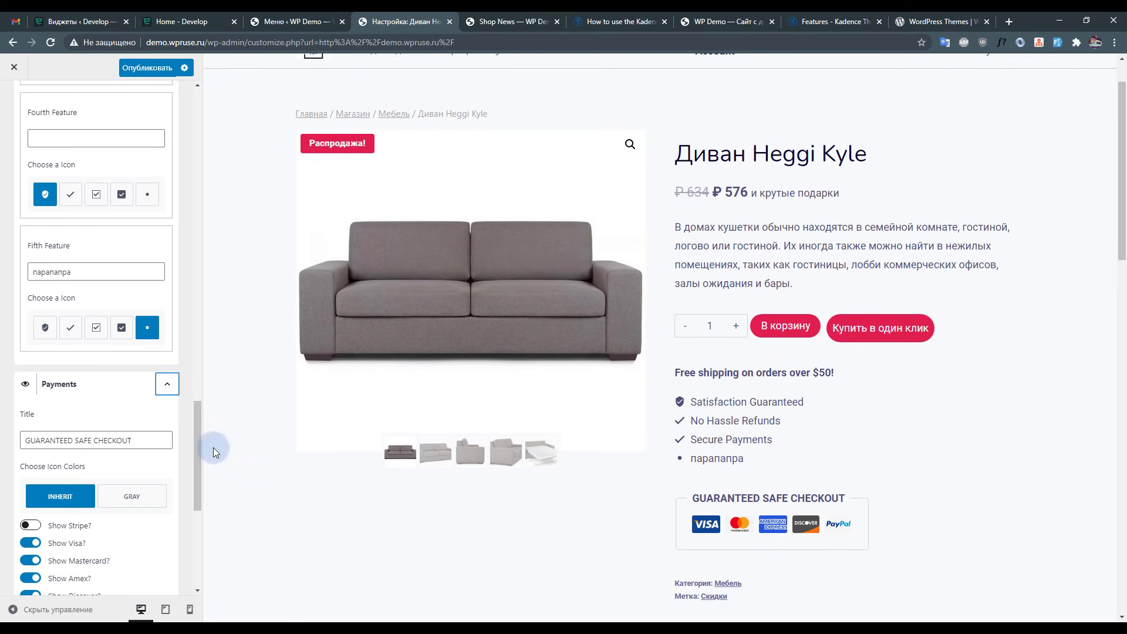
pyautogui.scroll(-4, 579, 496)
pyautogui.scroll(-4, 37, 410)
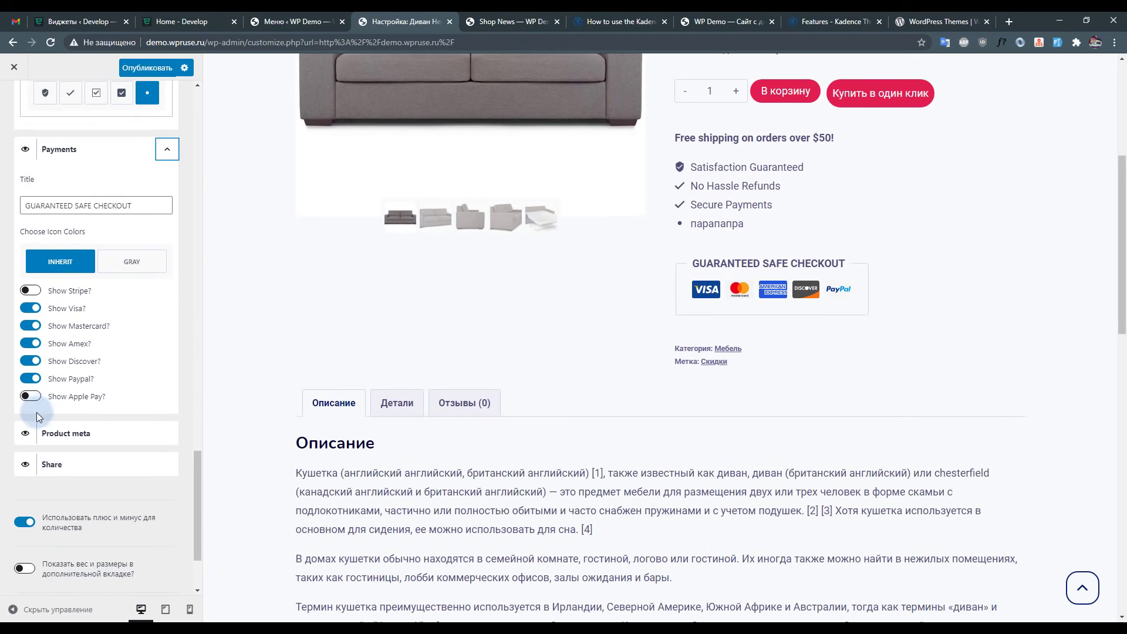
pyautogui.click(32, 396)
pyautogui.click(31, 290)
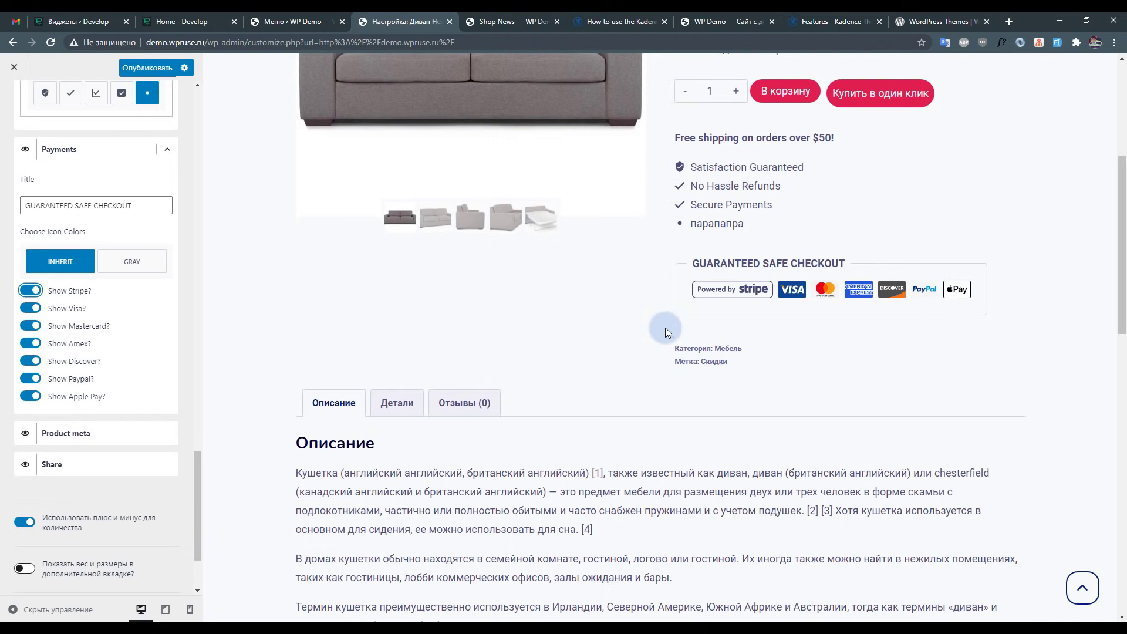
pyautogui.click(30, 291)
pyautogui.click(31, 309)
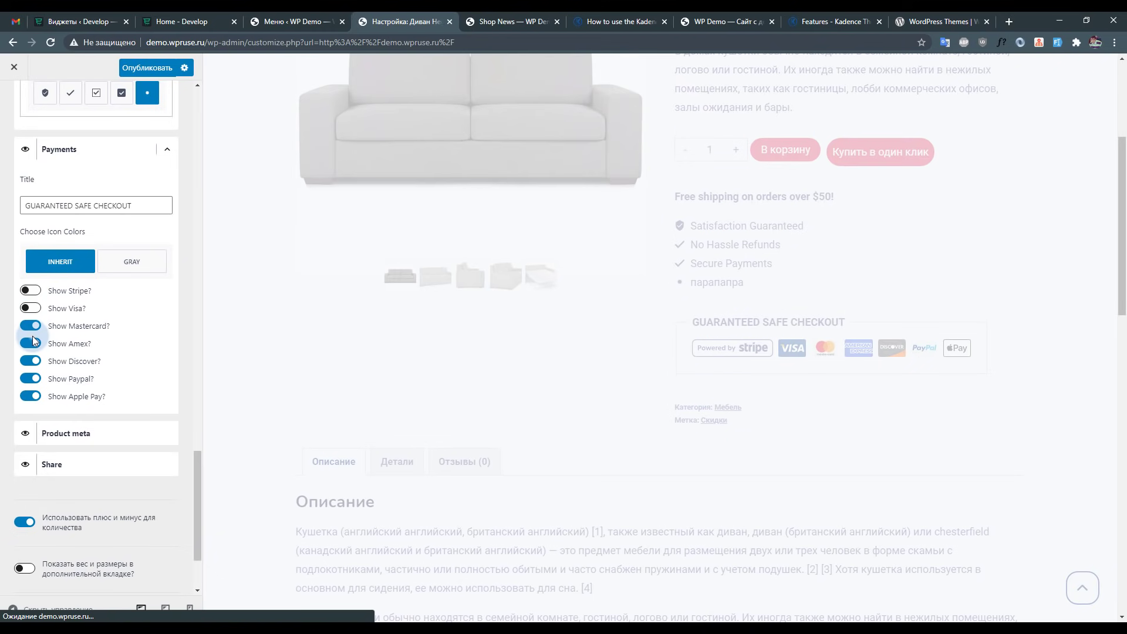
# Set the Payments icon colors to GRAY and its title to "Мы принимаем".
pyautogui.click(134, 263)
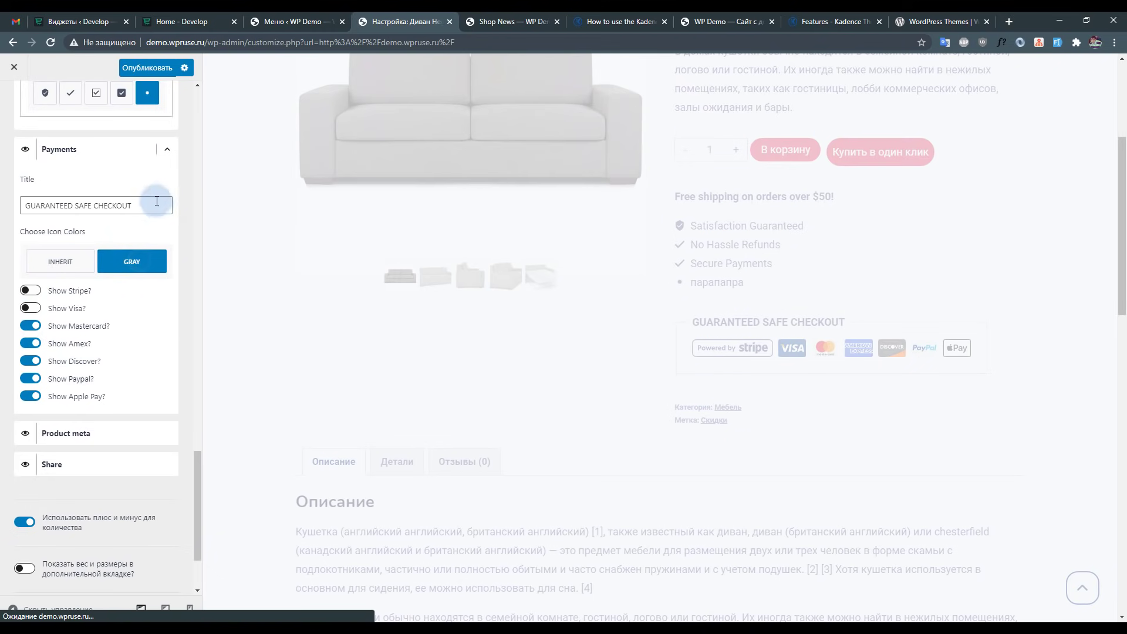
pyautogui.moveTo(155, 201); pyautogui.dragTo(18, 208)
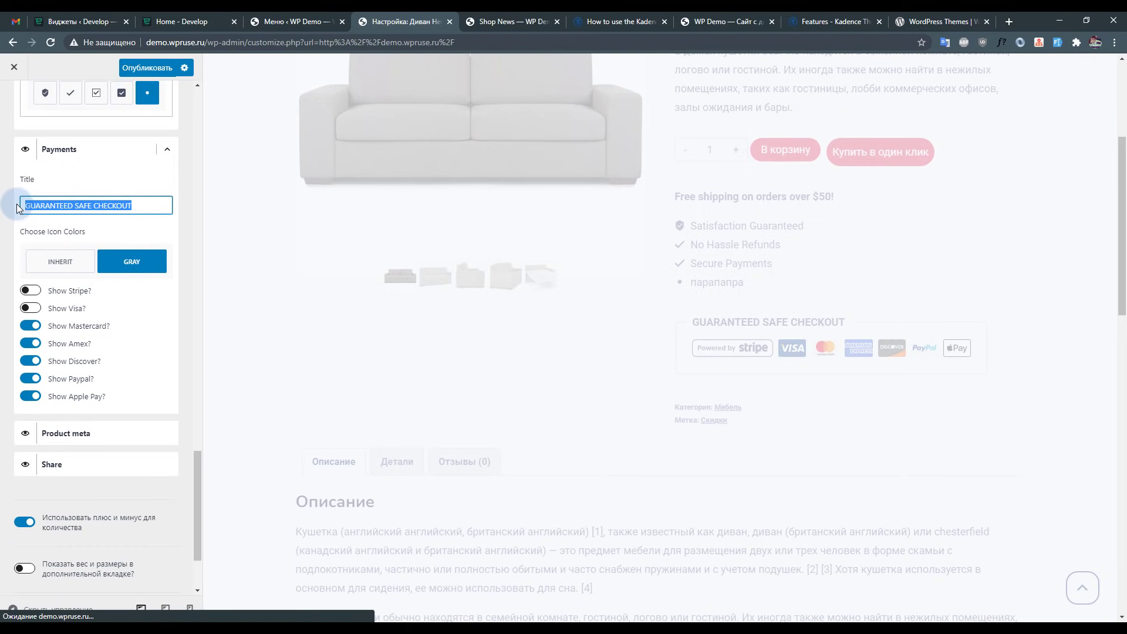
pyautogui.write('Мы принимаем')
pyautogui.click(873, 352)
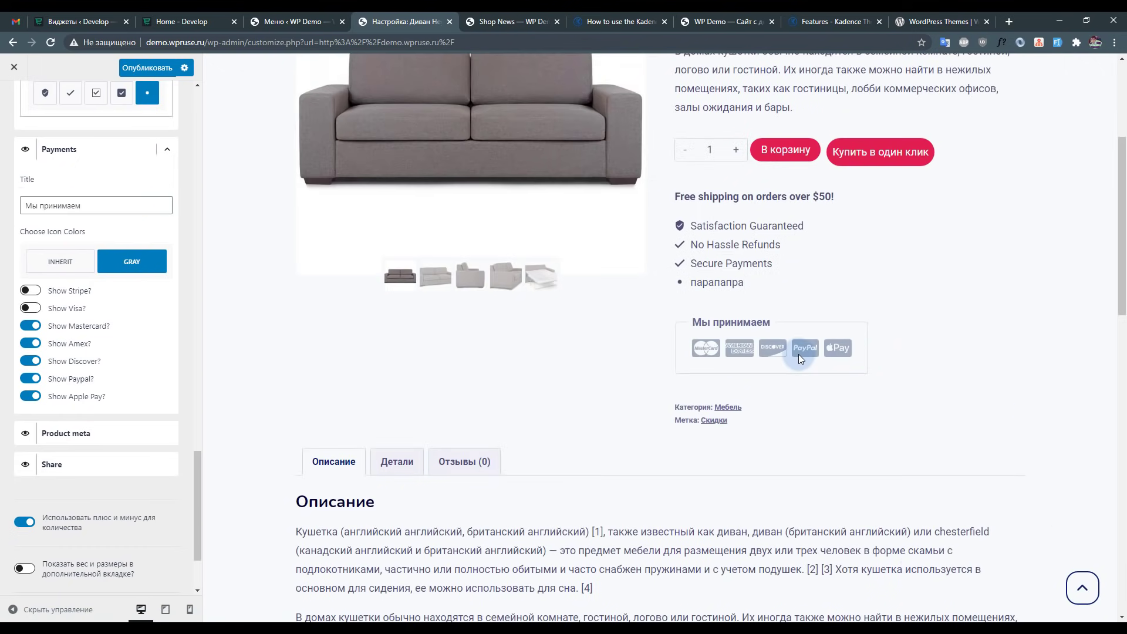
# Examine the remaining product layout options alongside the description tabs and related products on the previewed page.
pyautogui.scroll(-4, 554, 364)
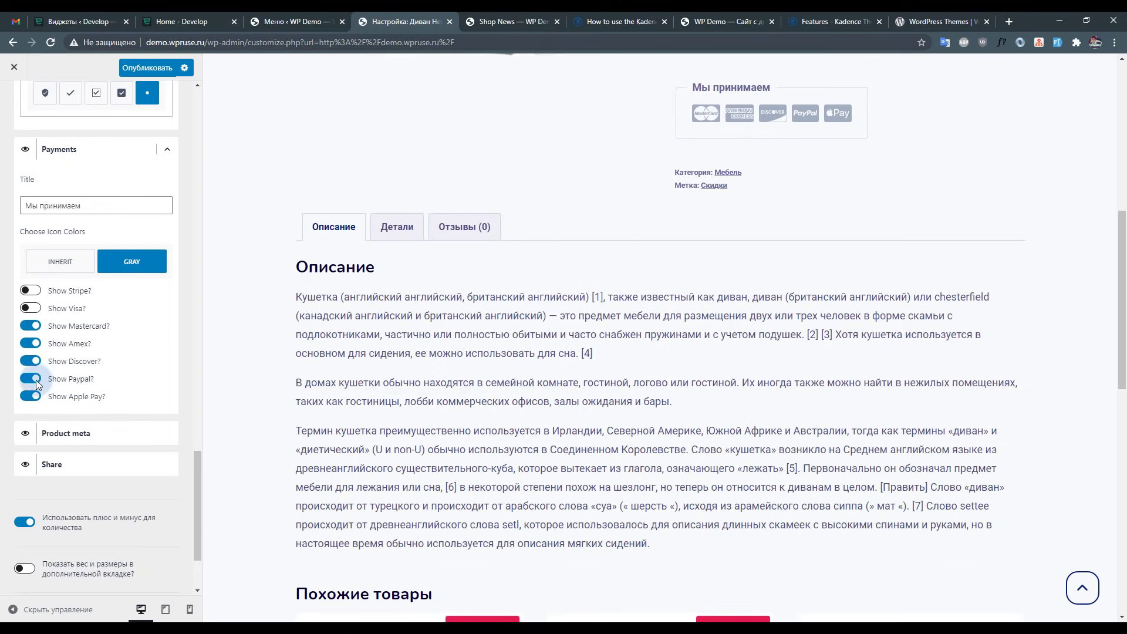
pyautogui.scroll(-2, 50, 417)
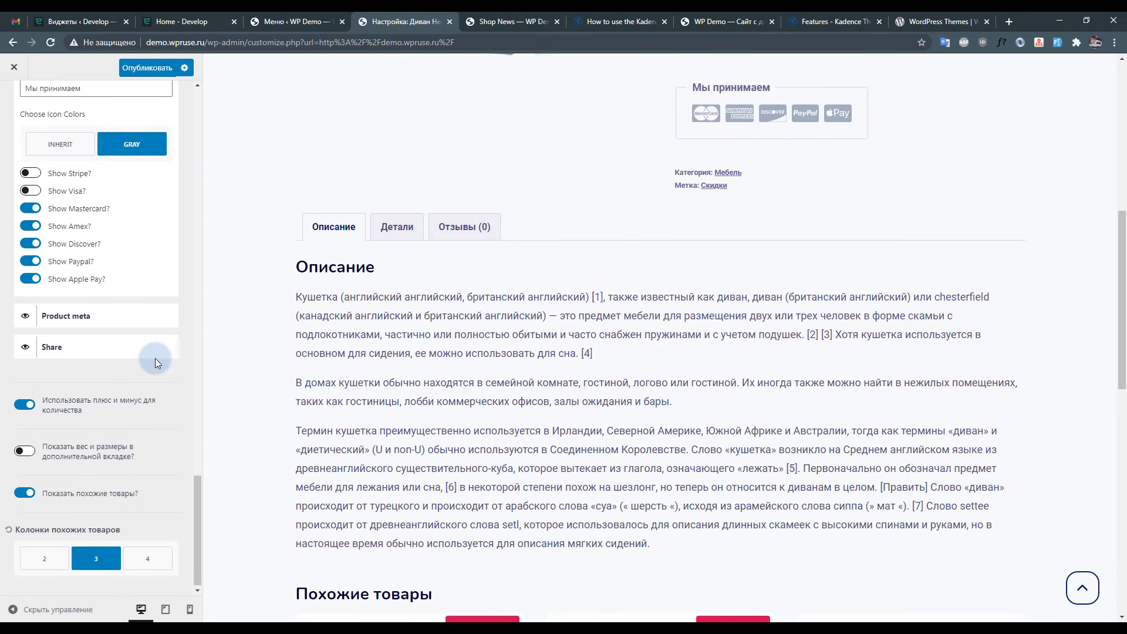
pyautogui.scroll(-10, 418, 367)
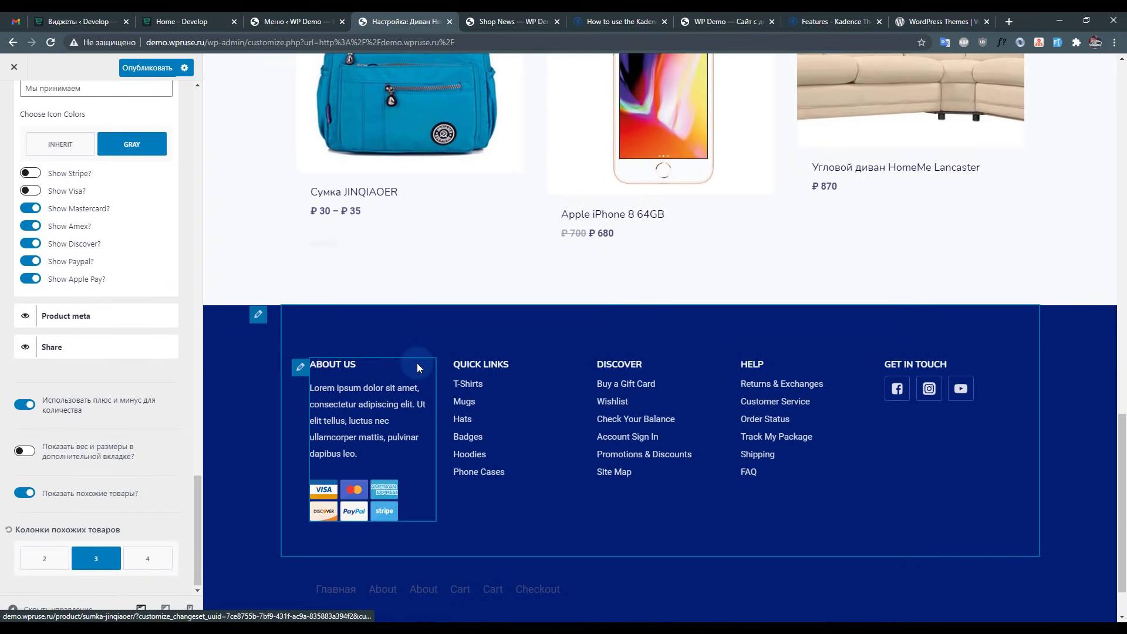
pyautogui.scroll(10, 417, 367)
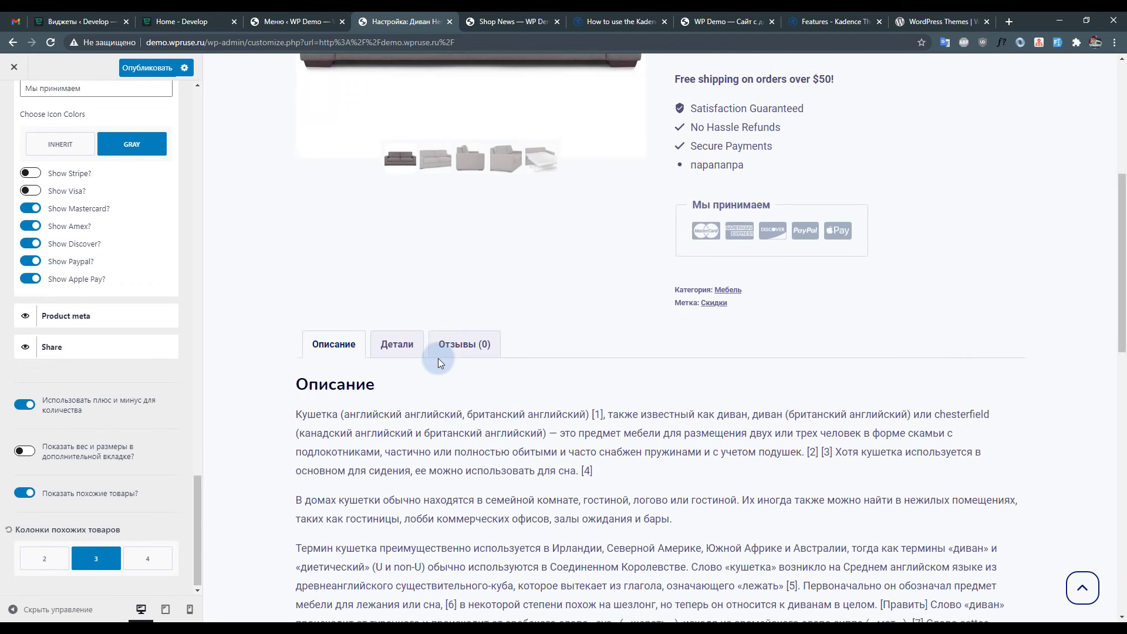
pyautogui.scroll(-1, 438, 358)
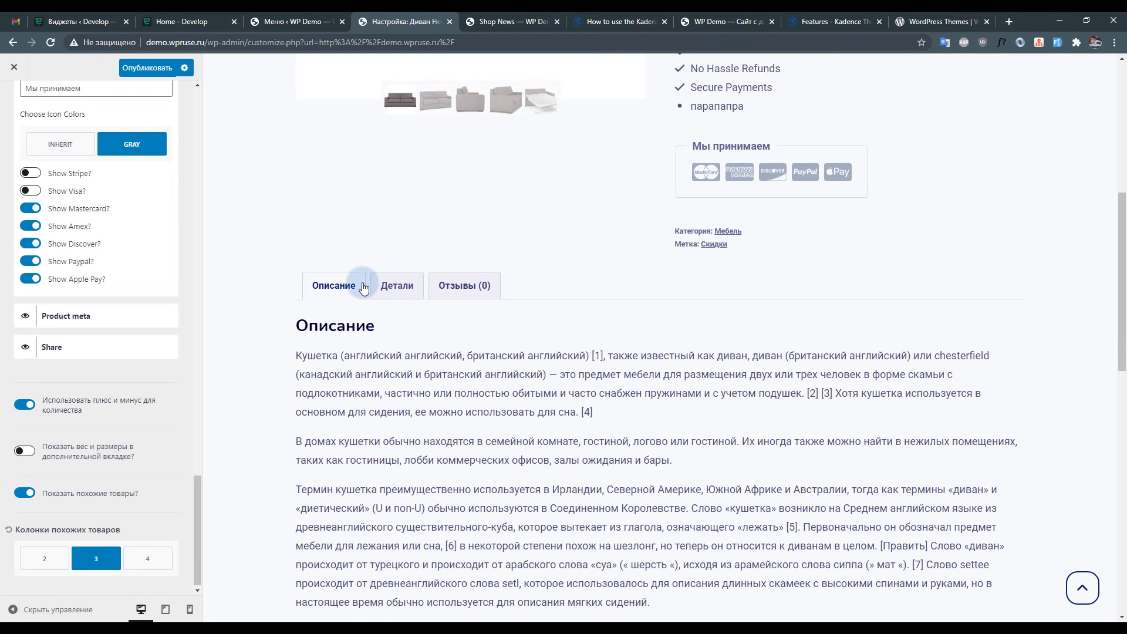
pyautogui.scroll(-1, 145, 340)
pyautogui.scroll(15, 149, 301)
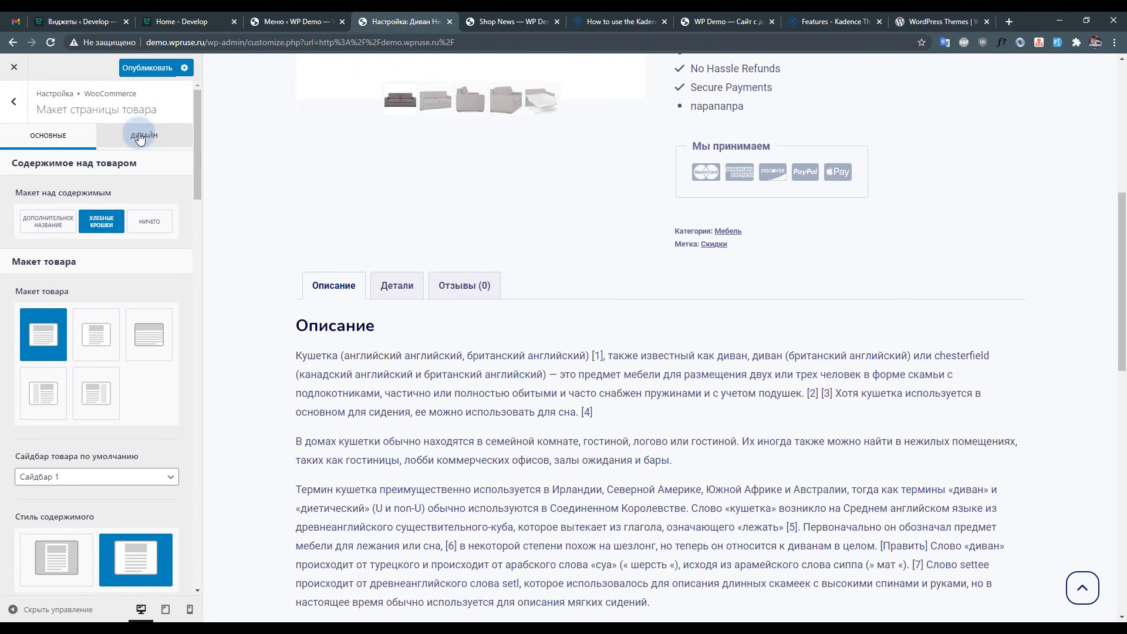
# Return to the WooCommerce settings list and view the Checkout page preview.
pyautogui.click(13, 109)
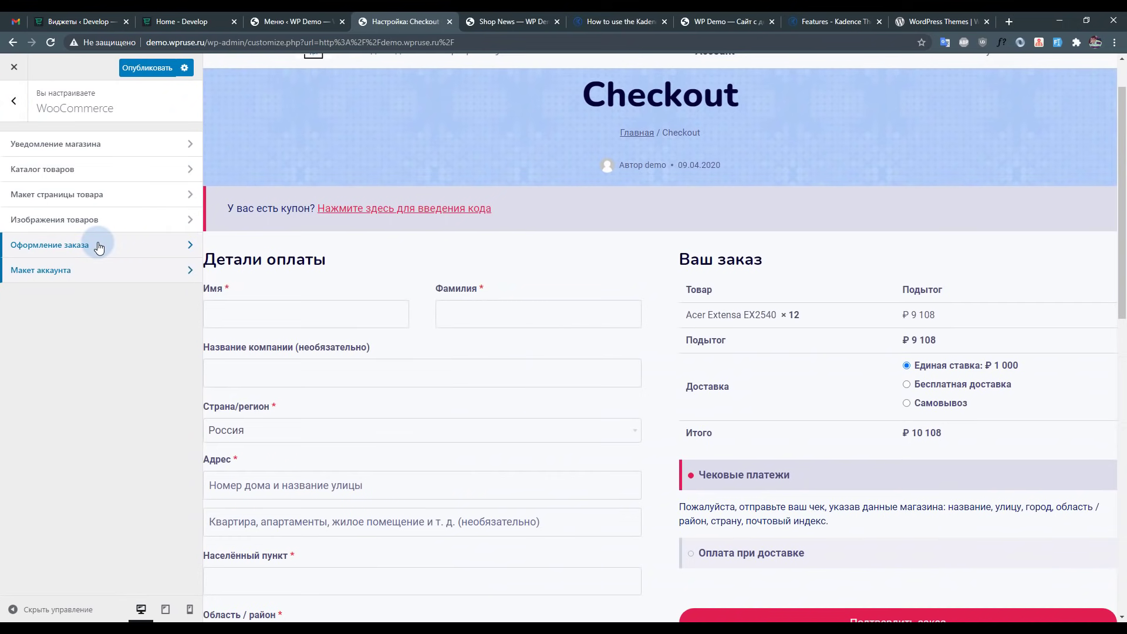
pyautogui.scroll(1, 588, 296)
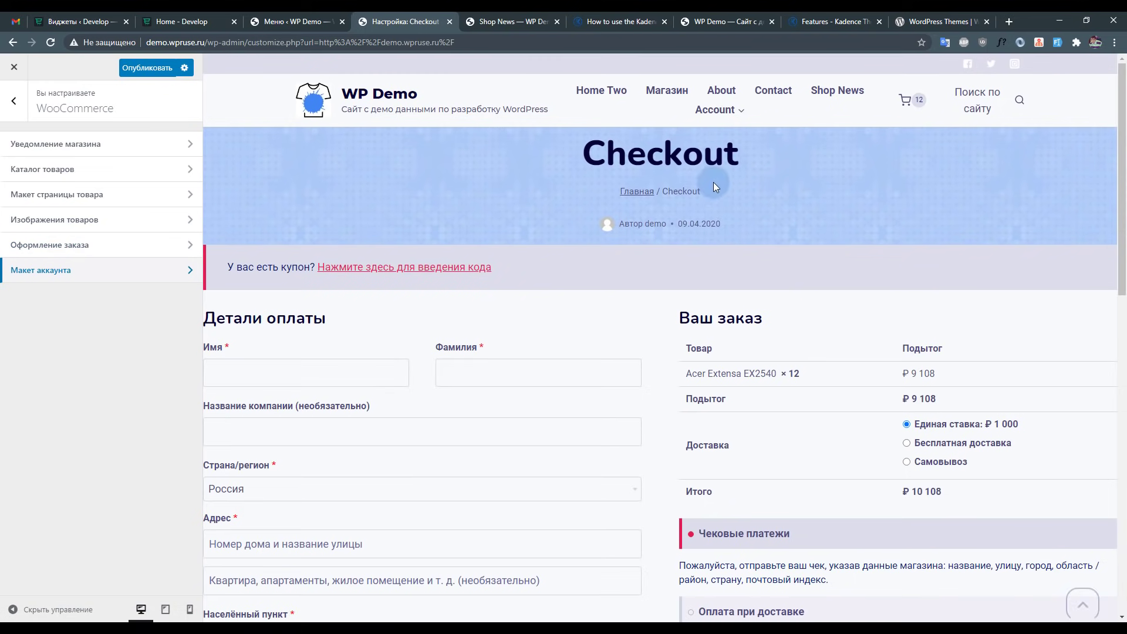
# In the WooCommerce account layout, place the account navigation above the content and show the user name and avatar.
pyautogui.moveTo(716, 110)
pyautogui.click(716, 141)
pyautogui.click(247, 287)
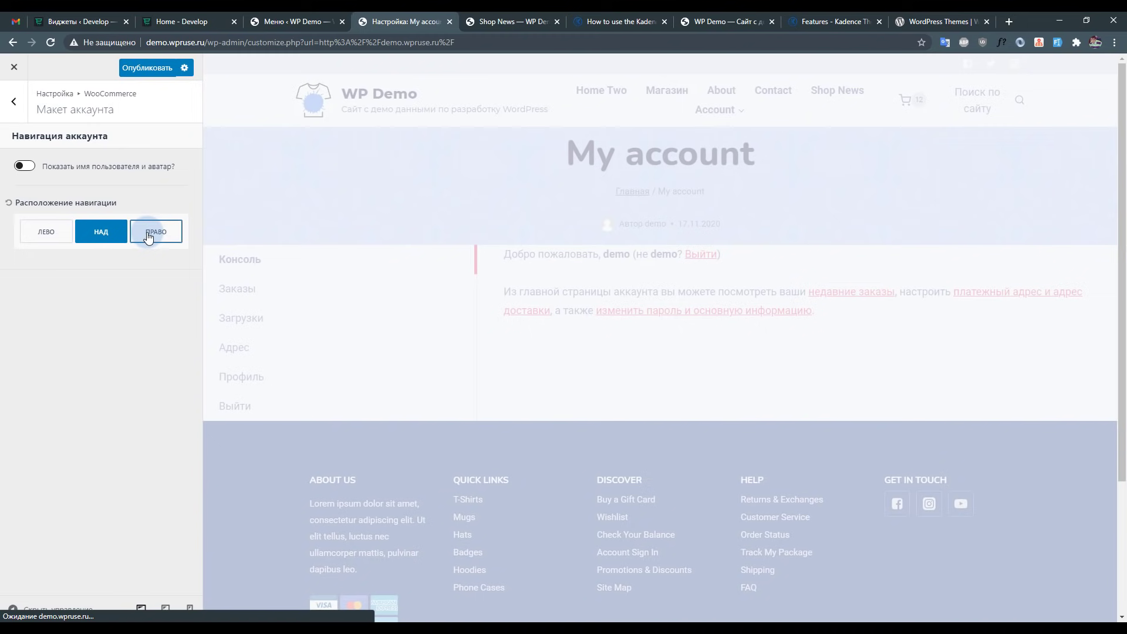
pyautogui.click(25, 166)
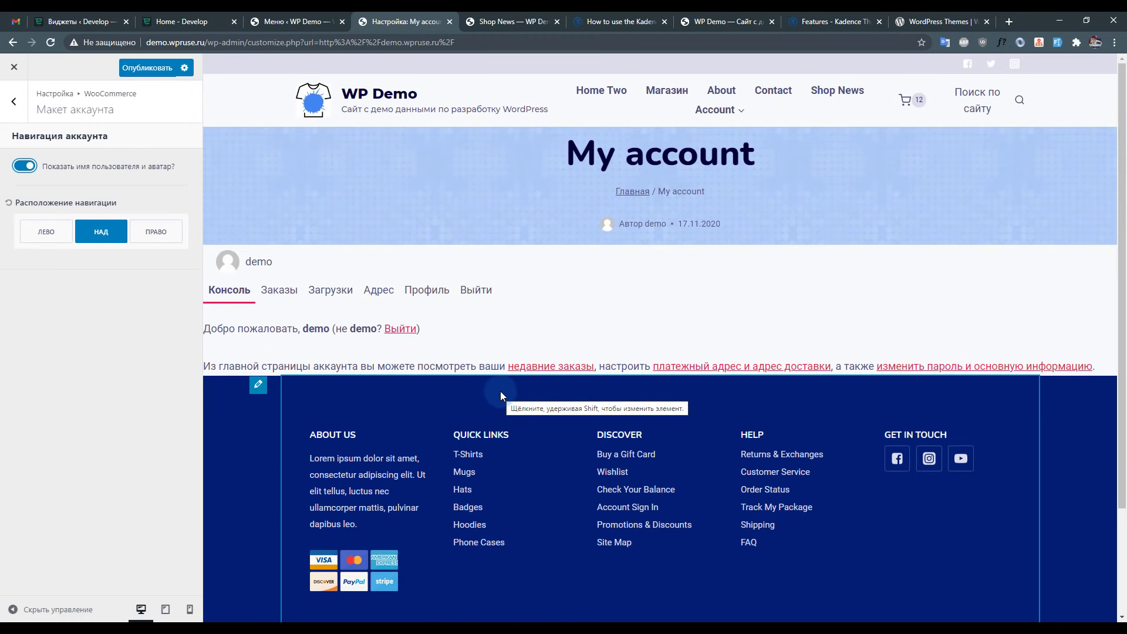
pyautogui.click(14, 112)
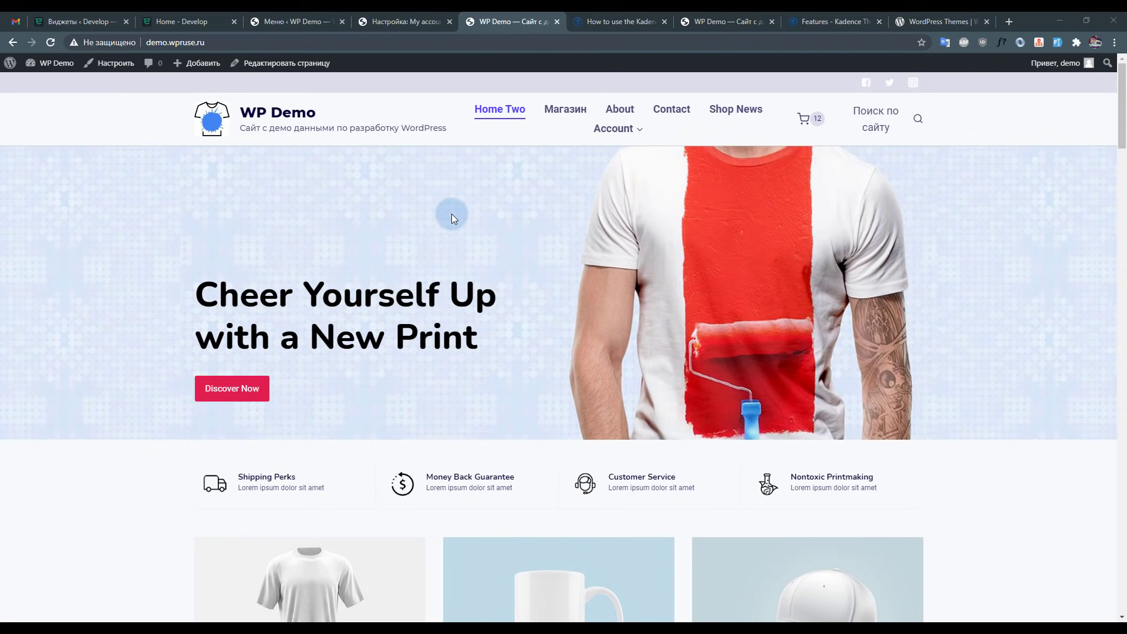
# Open the Home Two page in the block editor and examine its Row Layout and Info Box blocks and their settings.
pyautogui.click(311, 64)
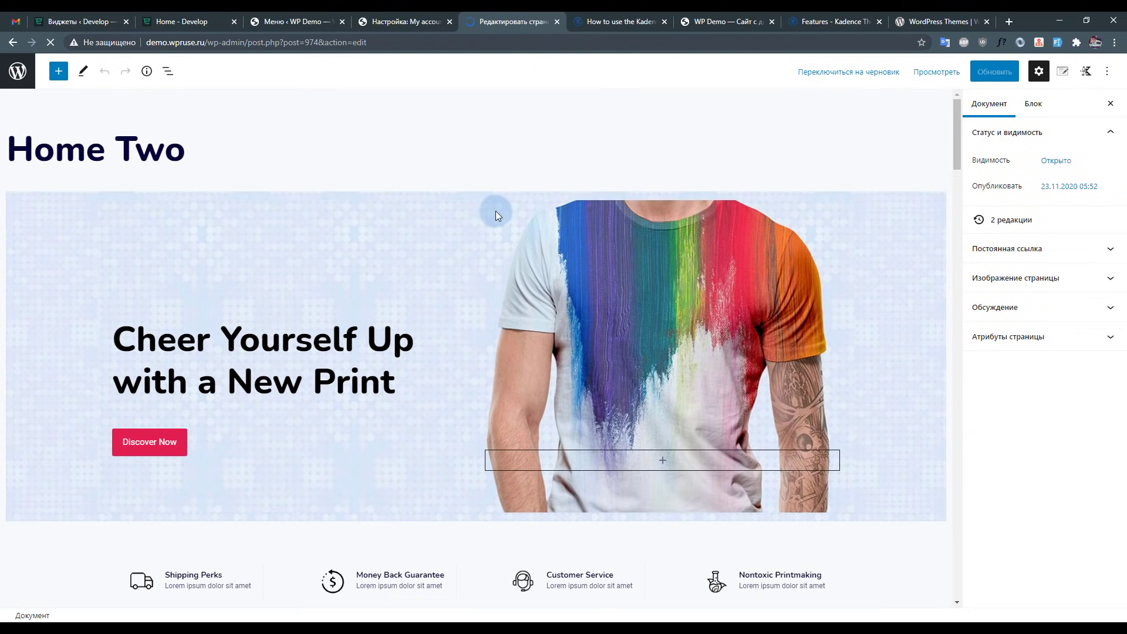
pyautogui.click(376, 203)
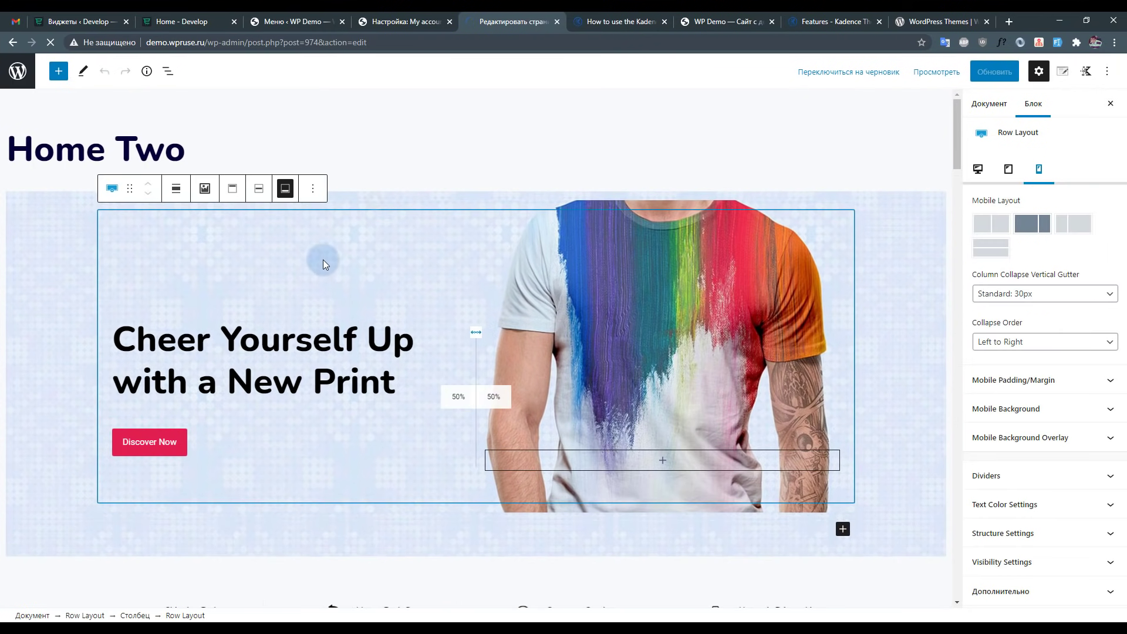
pyautogui.click(38, 260)
pyautogui.scroll(-6, 361, 224)
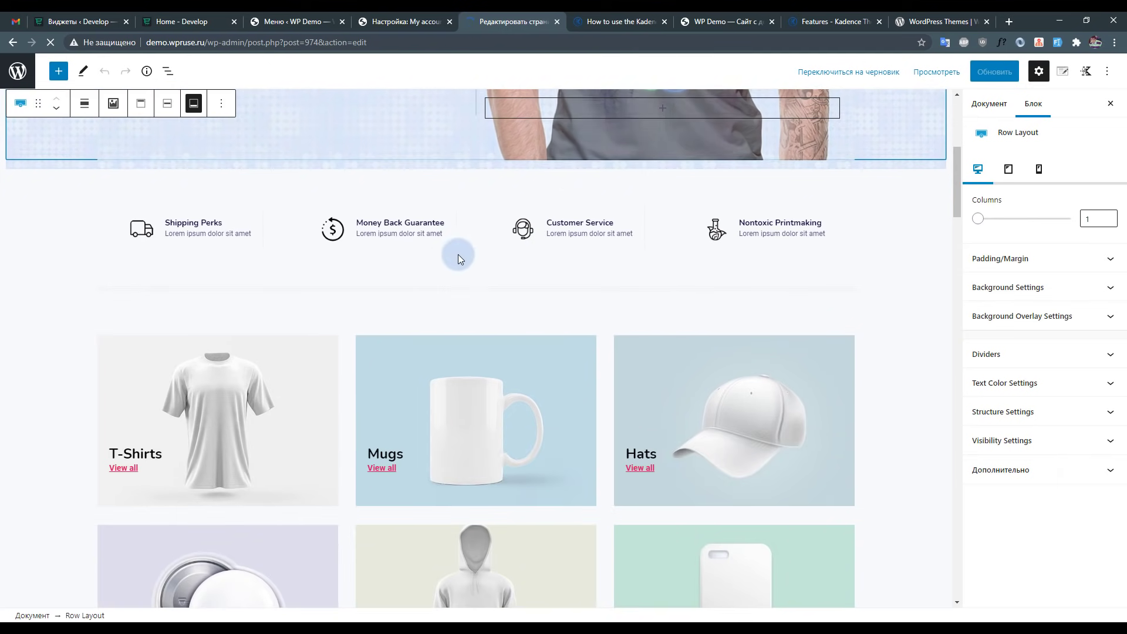
pyautogui.click(422, 230)
pyautogui.scroll(-8, 693, 305)
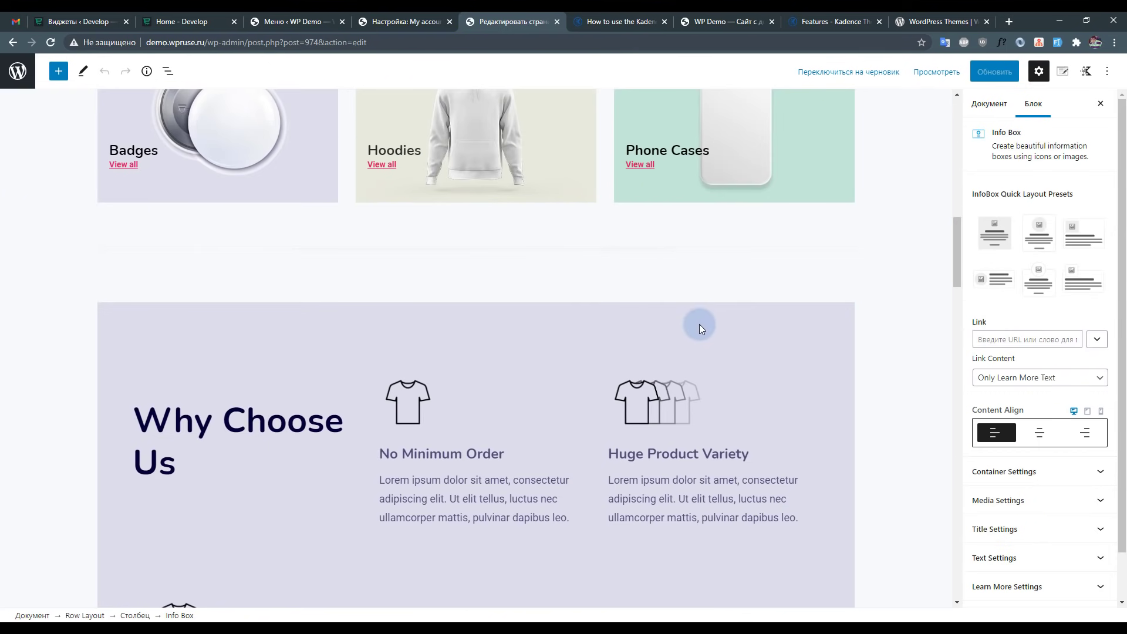
pyautogui.scroll(-2, 704, 317)
pyautogui.scroll(4, 728, 299)
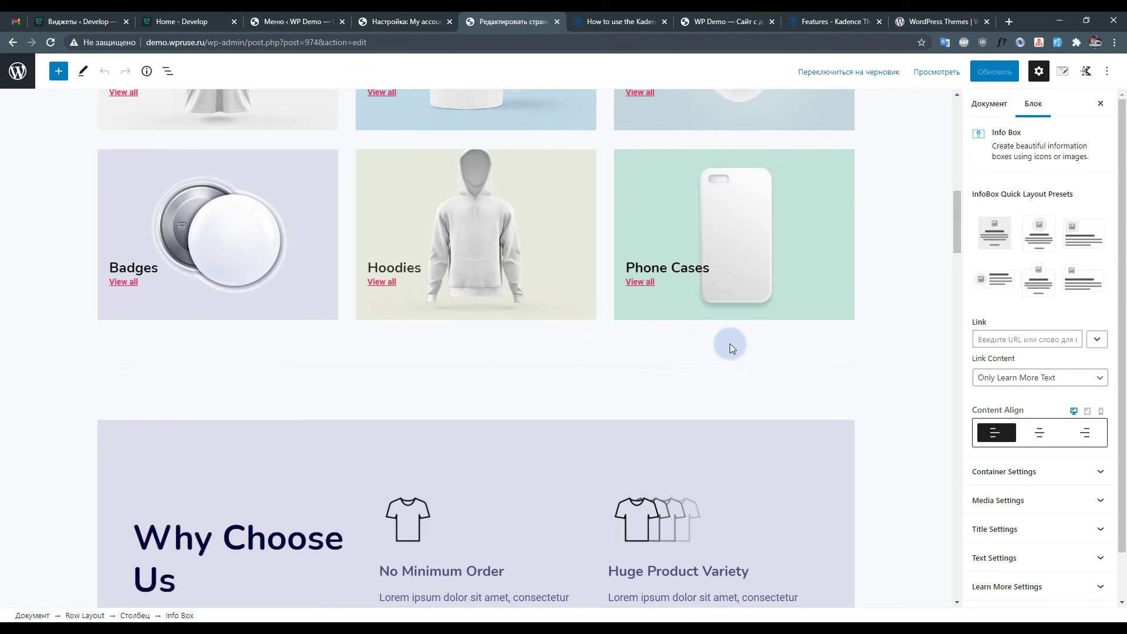
pyautogui.scroll(12, 763, 341)
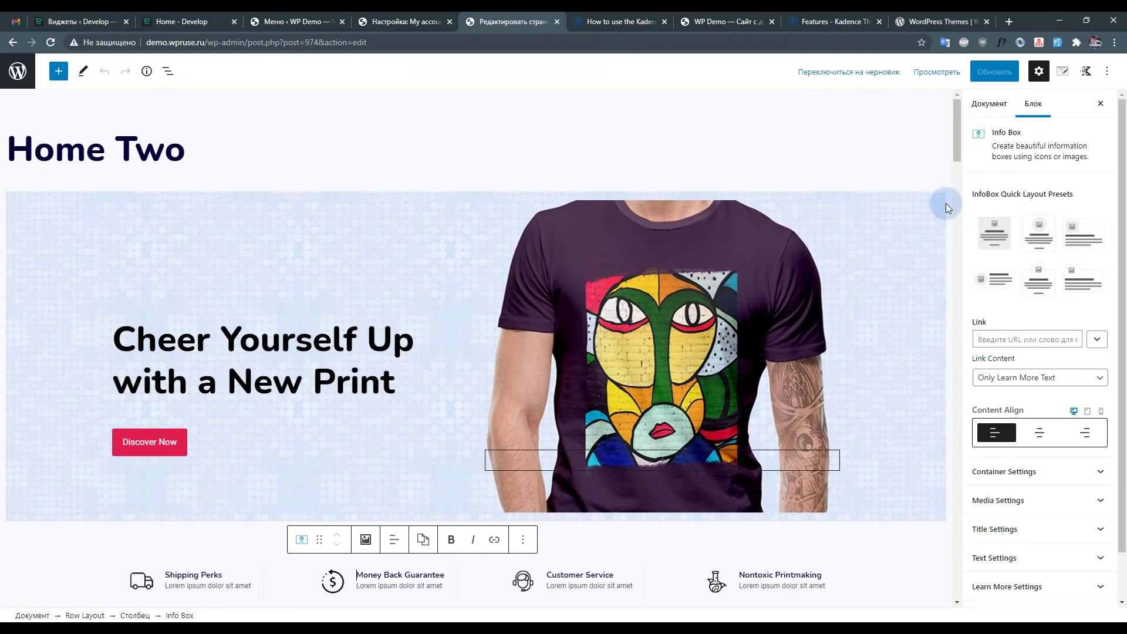
# View the Kadence Blocks Controls with the color palette and block defaults, including the Accordion Settings user-access options.
pyautogui.click(863, 141)
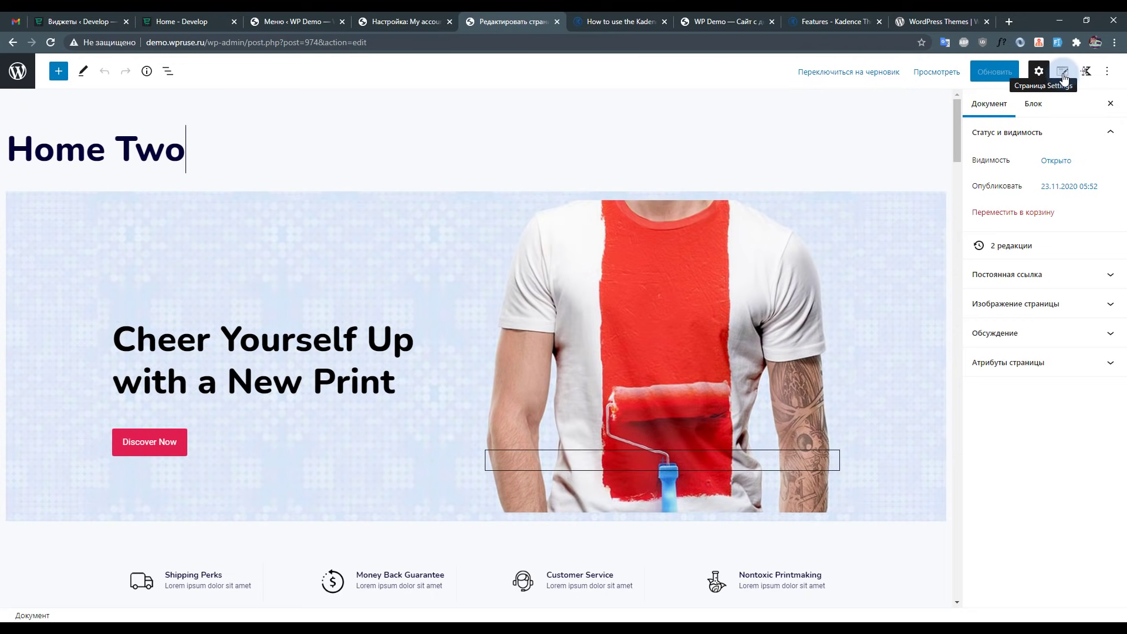
pyautogui.click(1063, 71)
pyautogui.click(1086, 71)
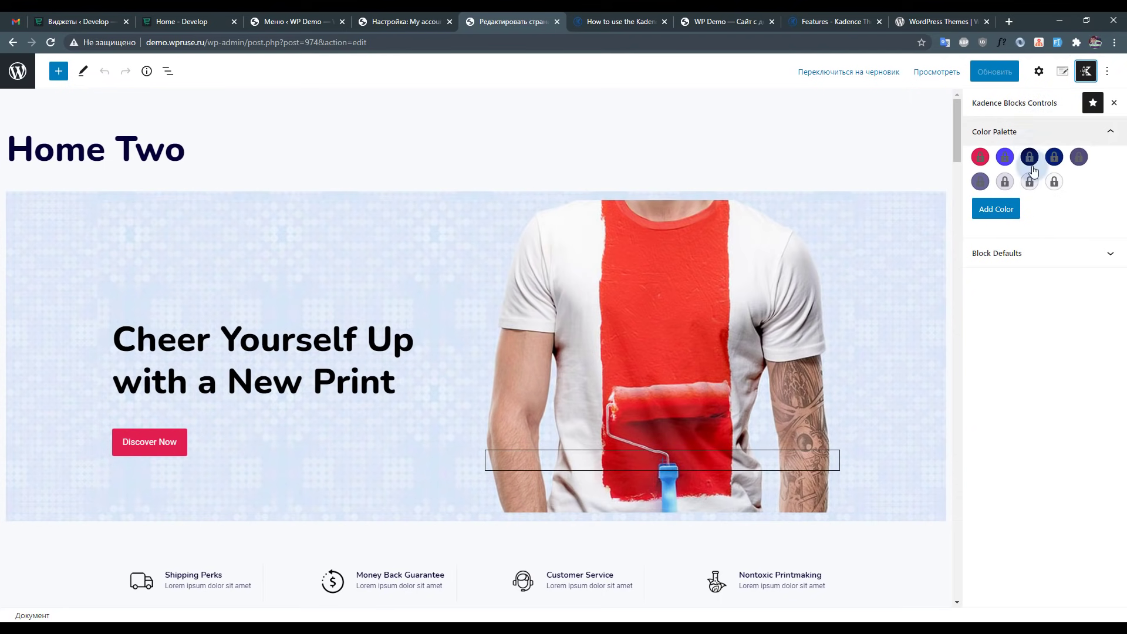
pyautogui.click(1053, 242)
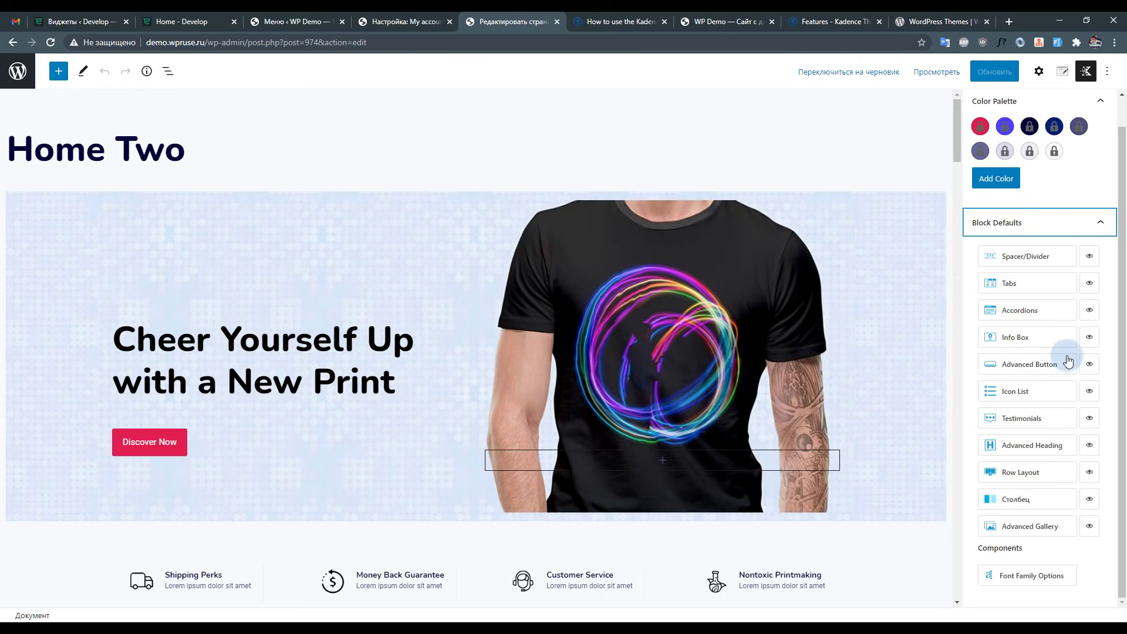
pyautogui.click(1087, 314)
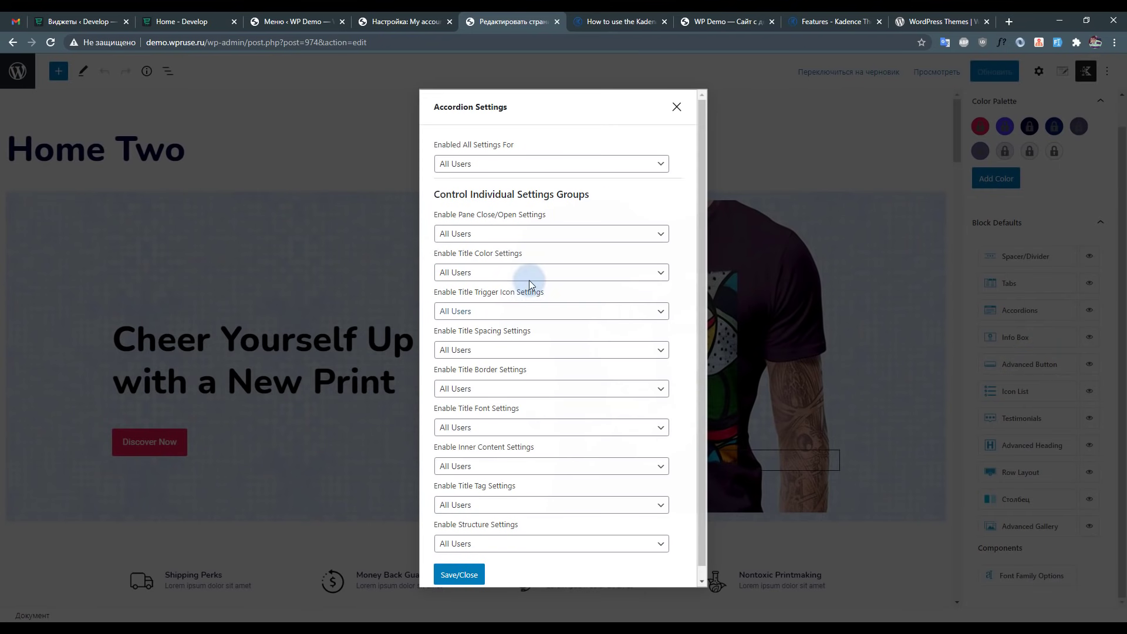
pyautogui.scroll(-1, 637, 360)
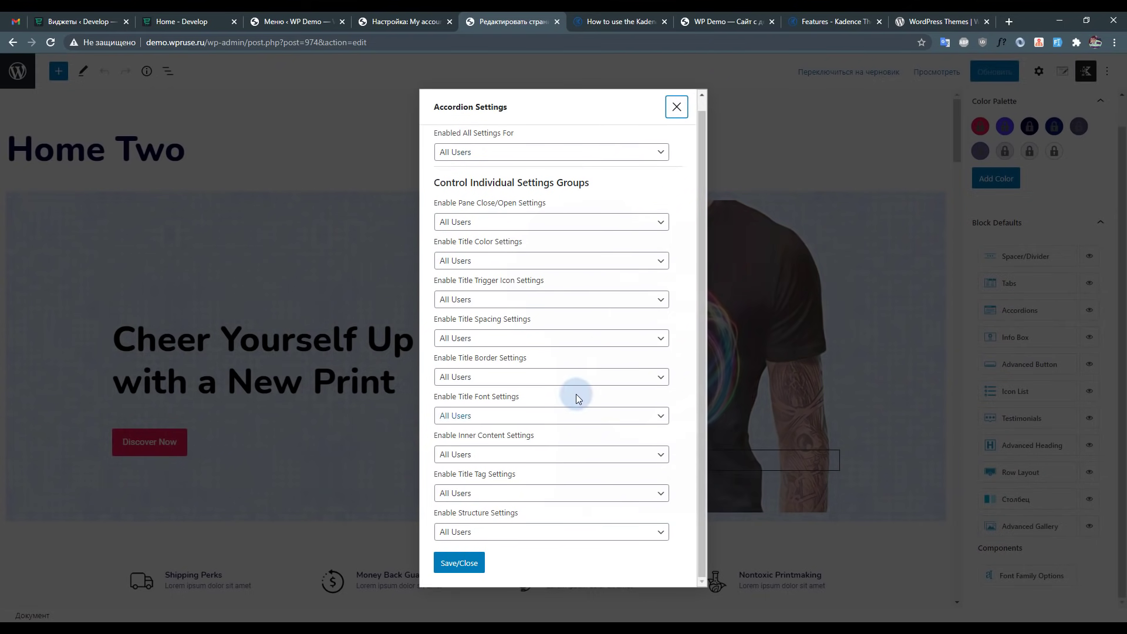
pyautogui.click(676, 107)
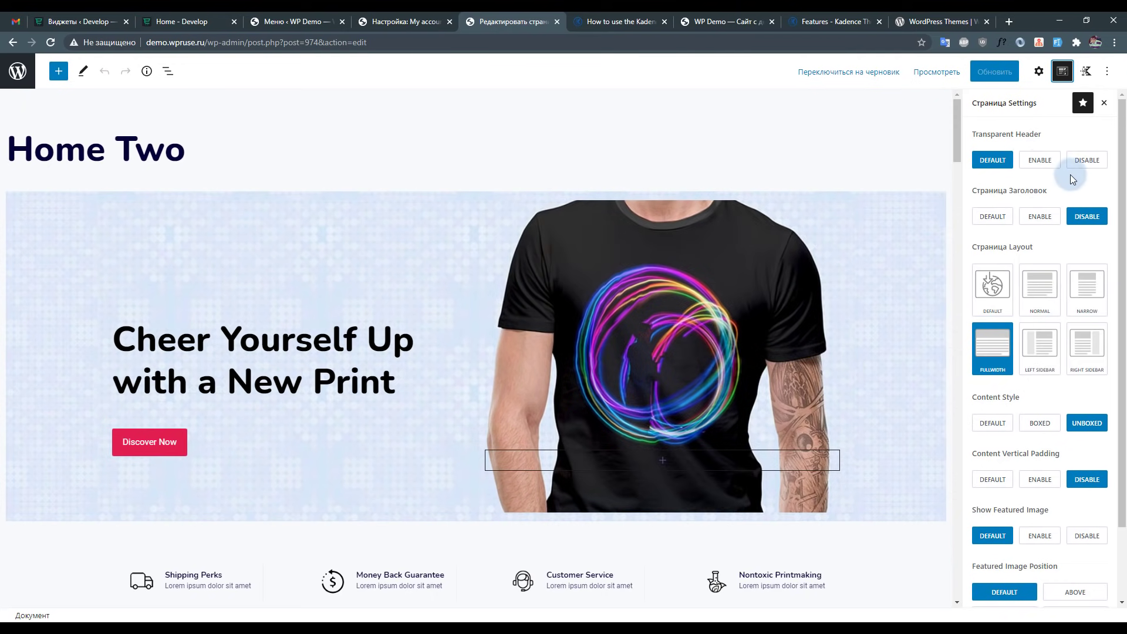
# Enable the page title for Home Two, update the page and view it on the live site.
pyautogui.click(1035, 220)
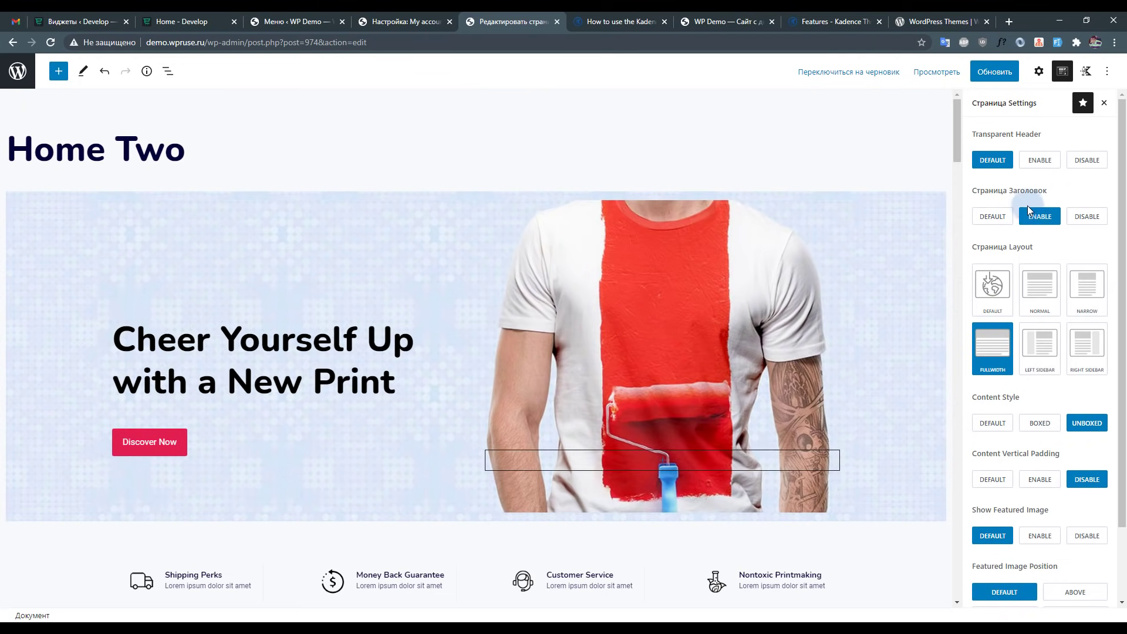
pyautogui.click(999, 77)
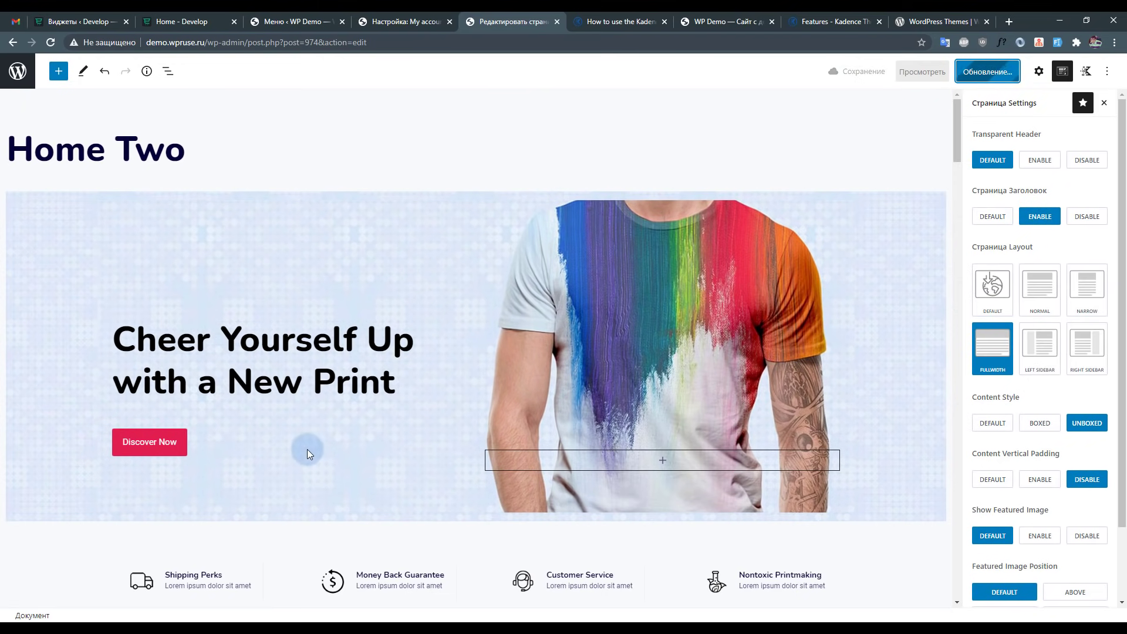
pyautogui.middleClick(157, 584)
pyautogui.click(561, 22)
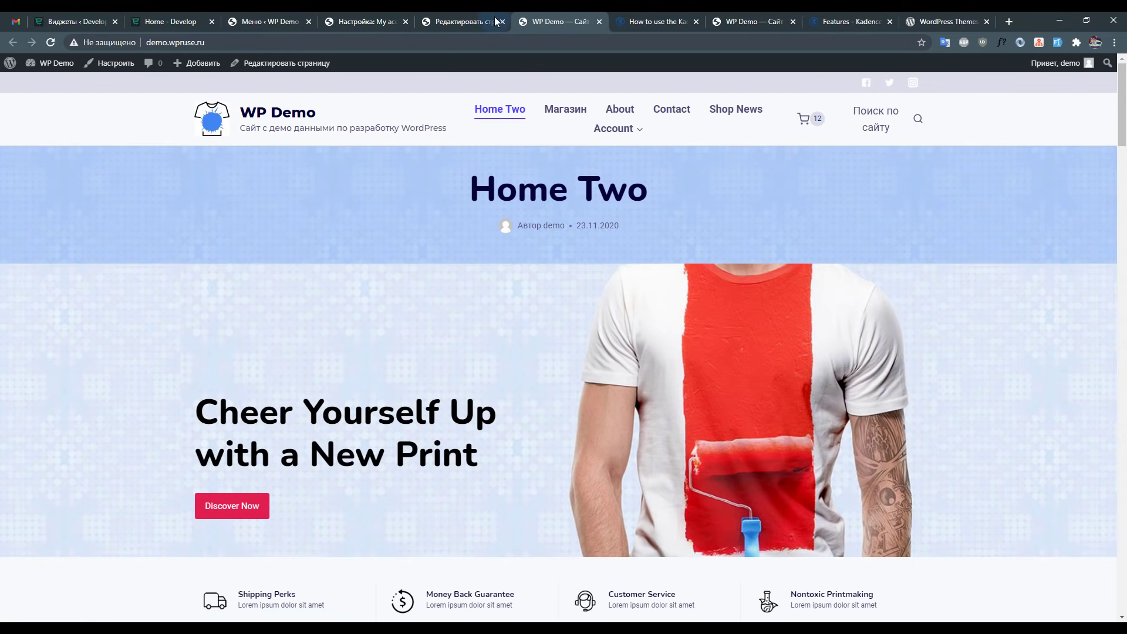
# Disable the Home Two page title, then try the Default page layout and set it back to Fullwidth.
pyautogui.click(464, 21)
pyautogui.click(1075, 216)
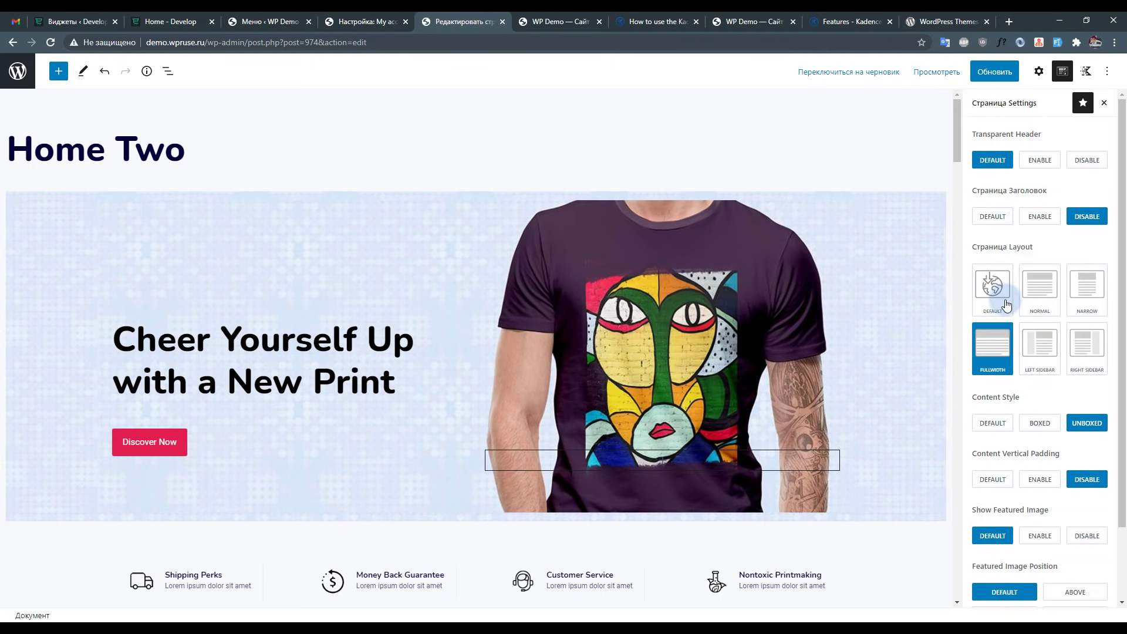
pyautogui.click(983, 300)
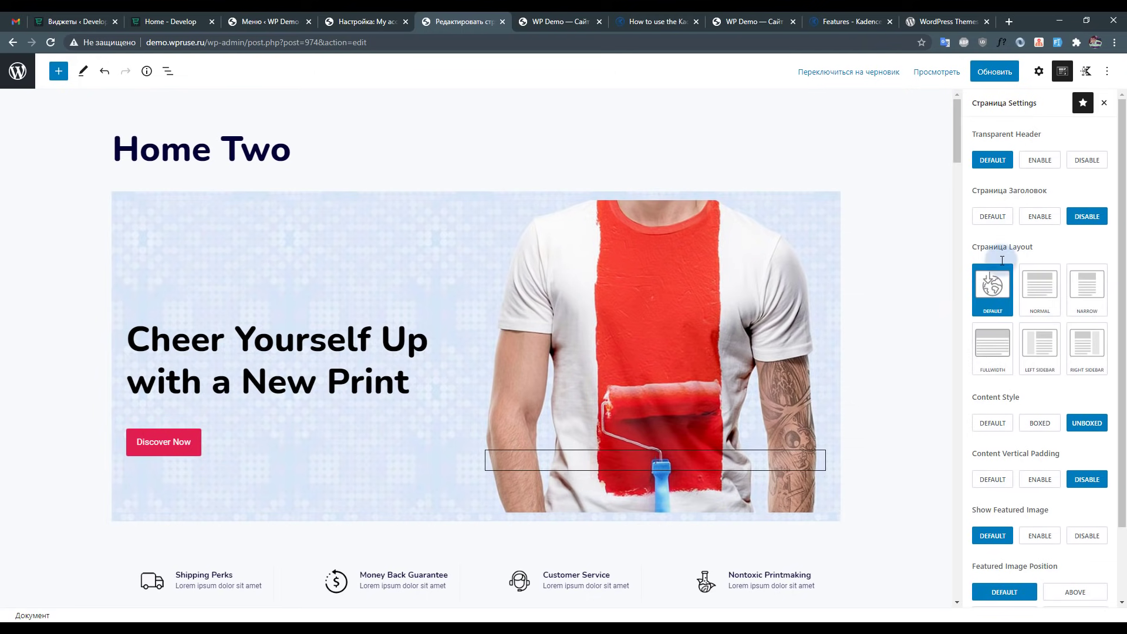
pyautogui.click(1006, 353)
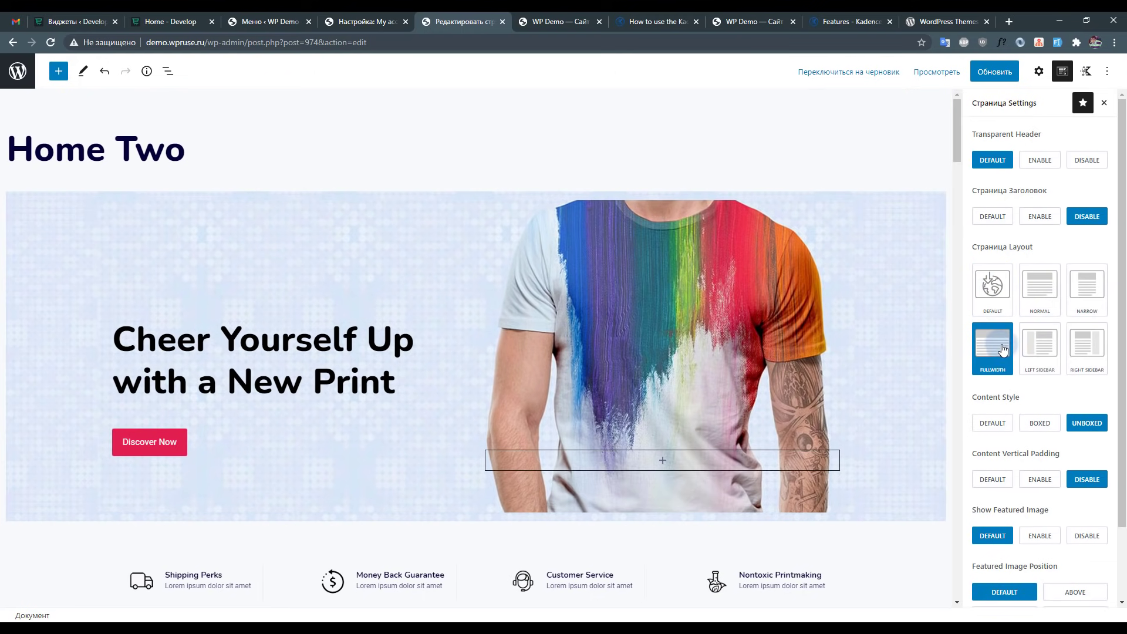
# Try the Boxed content style and enabled content vertical padding, returning them to Unboxed and Disable.
pyautogui.scroll(-2, 1039, 333)
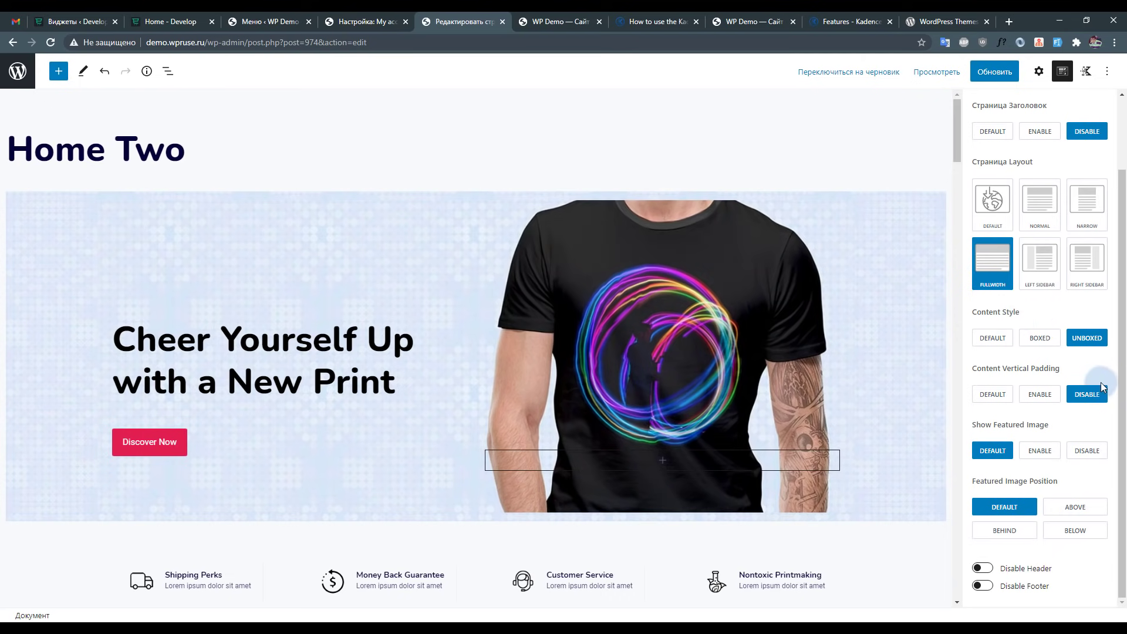
pyautogui.scroll(-7, 804, 320)
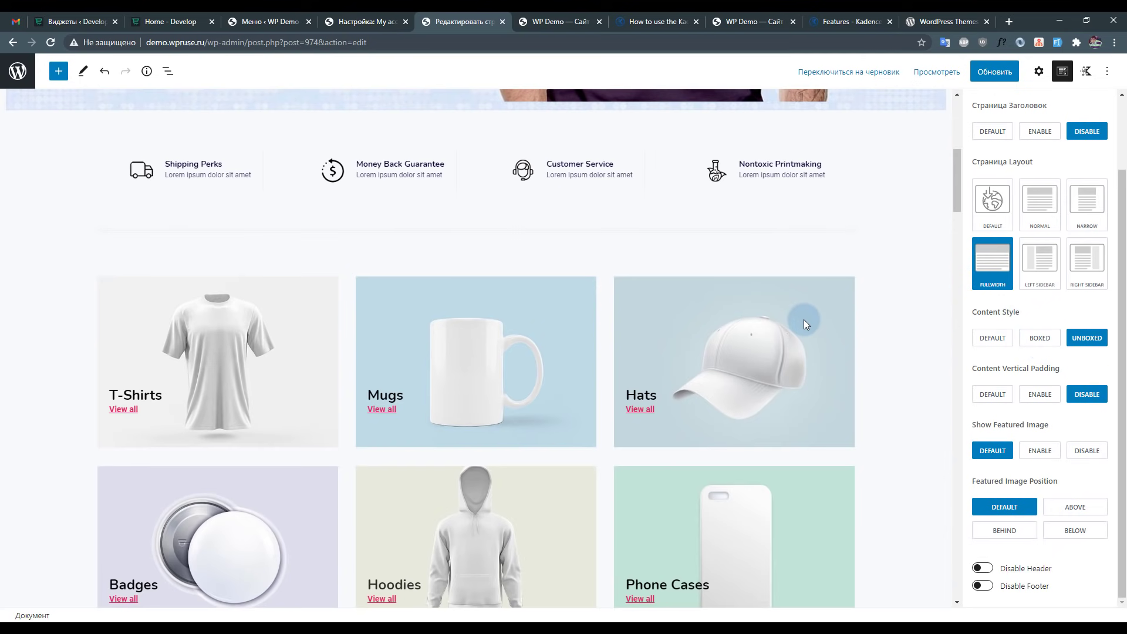
pyautogui.click(1035, 341)
pyautogui.click(1082, 336)
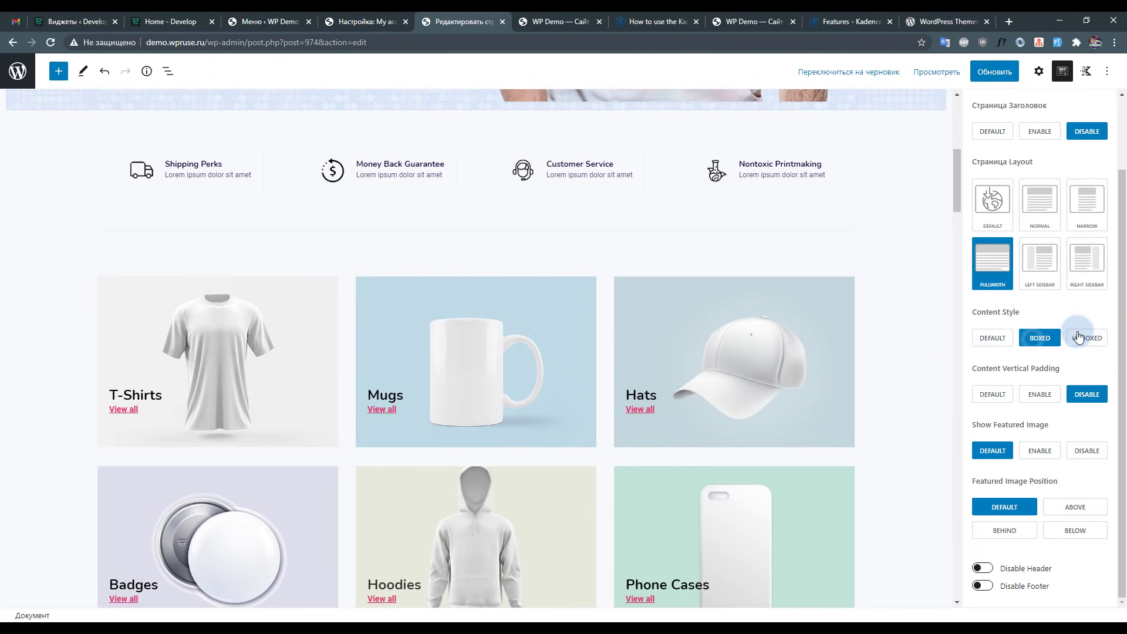
pyautogui.click(1028, 398)
pyautogui.click(1095, 393)
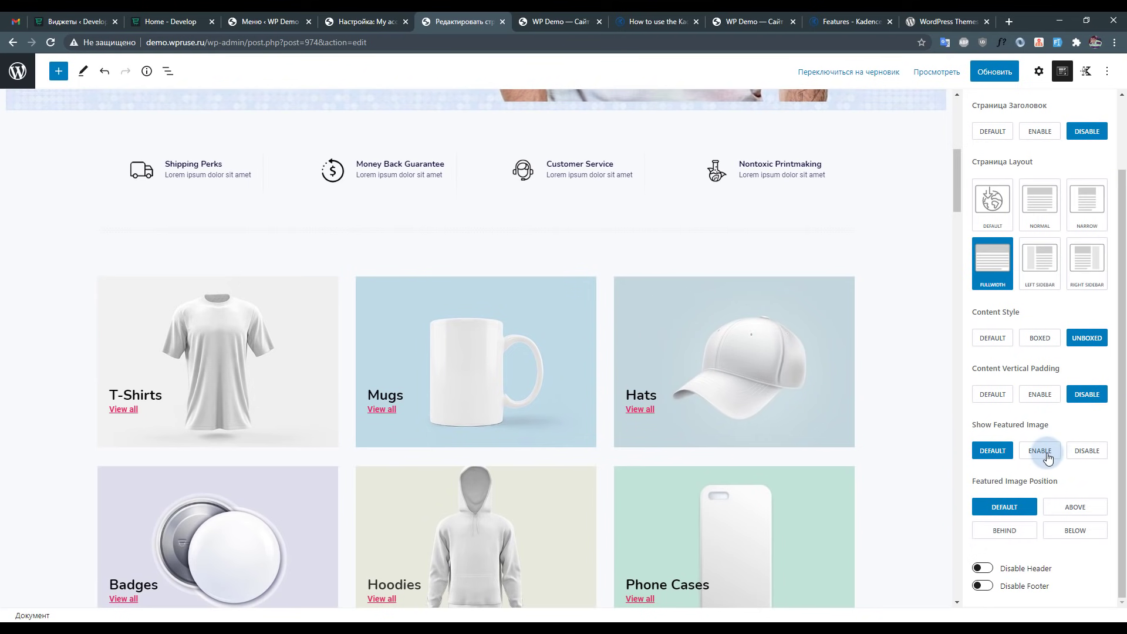
# Set Show Featured Image to Disable for the page and save the update.
pyautogui.click(1086, 450)
pyautogui.scroll(2, 1081, 449)
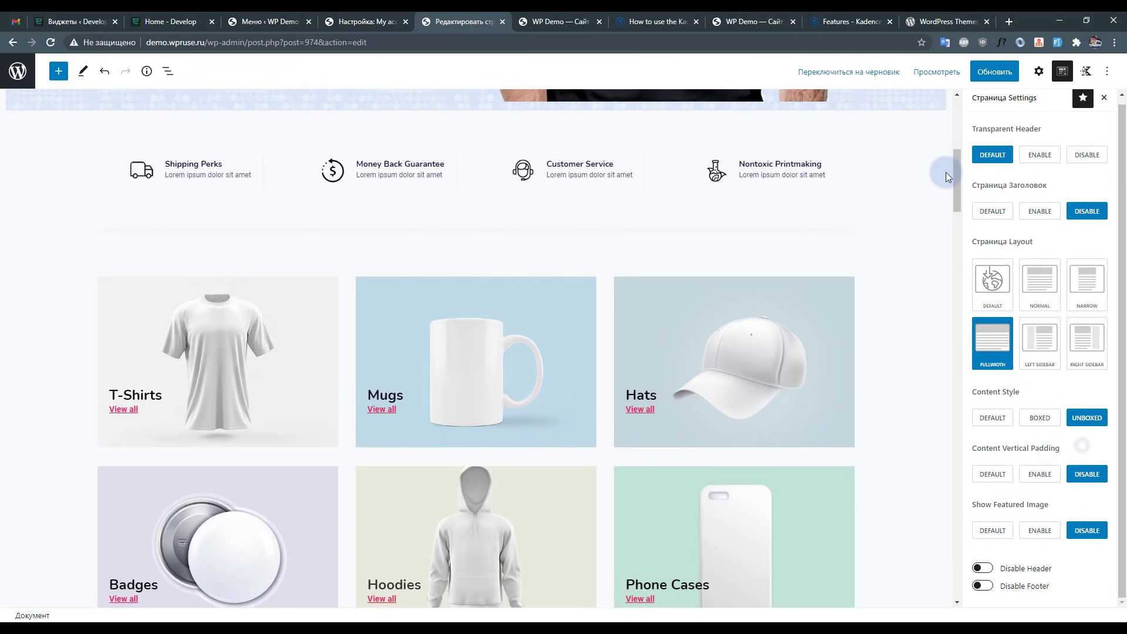
pyautogui.click(994, 71)
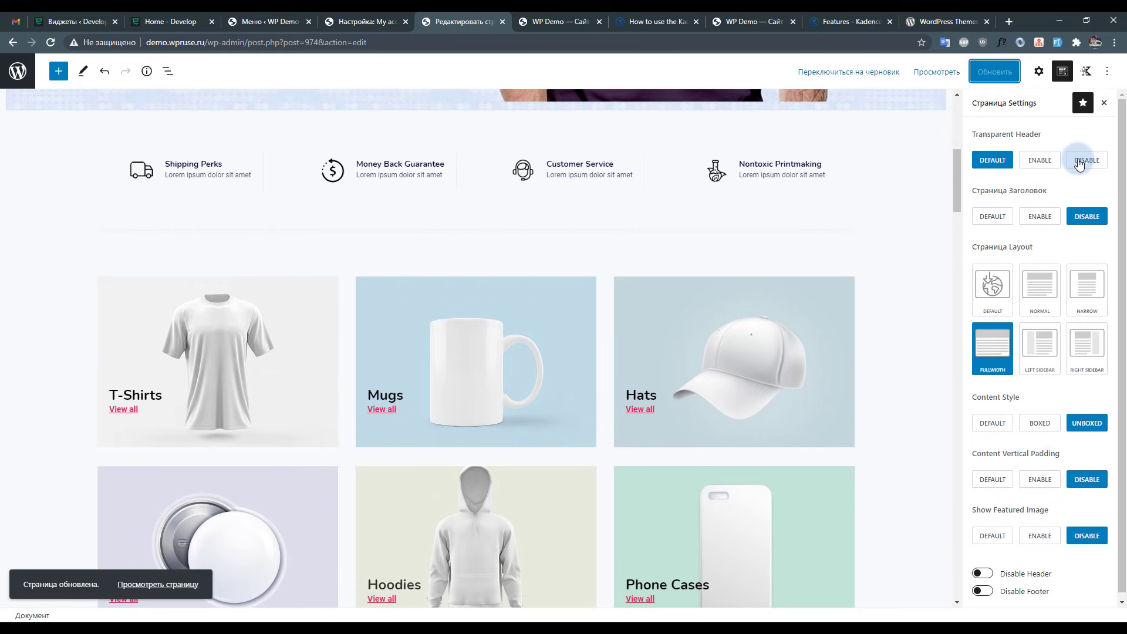
# In the page settings, turn on Disable Header and Disable Footer, and update the page.
pyautogui.click(1038, 71)
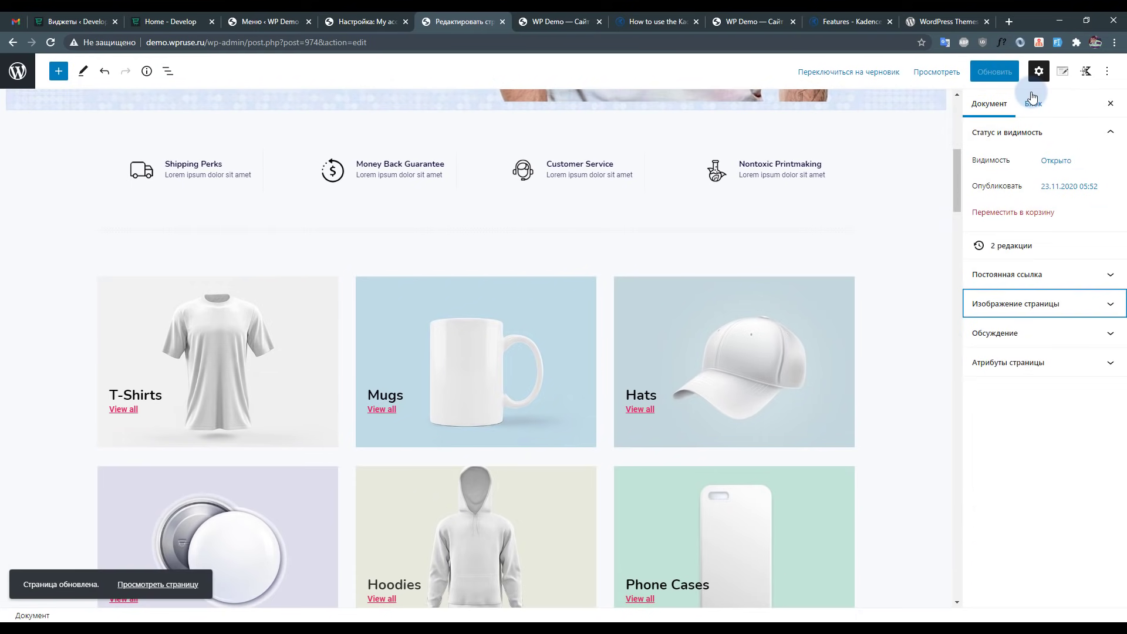
pyautogui.click(1063, 72)
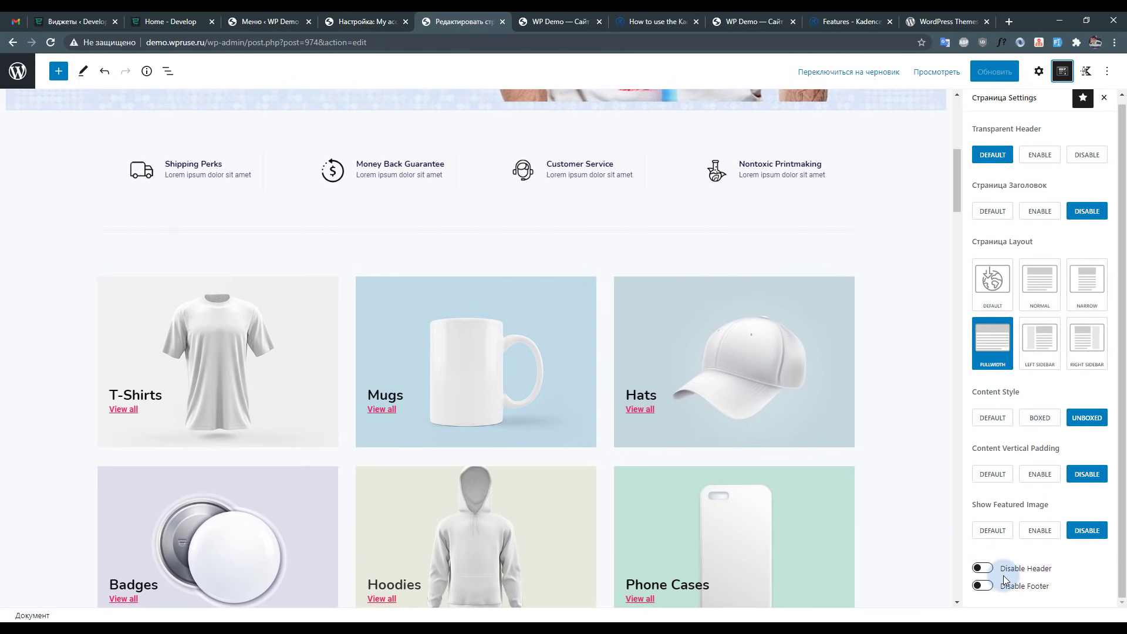
pyautogui.click(982, 567)
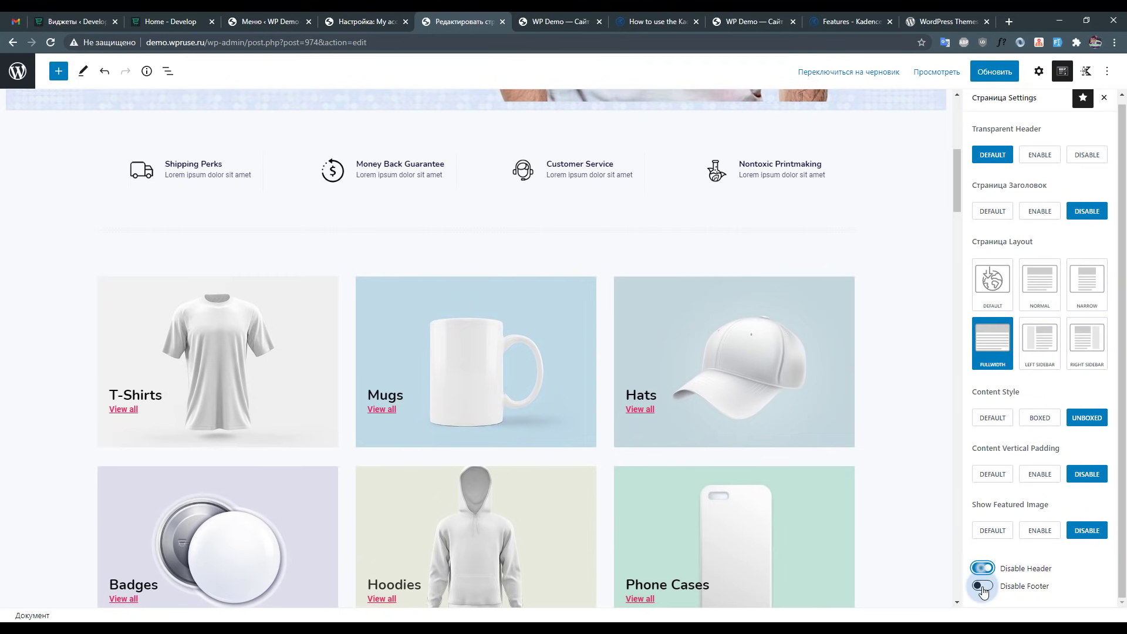
pyautogui.click(983, 586)
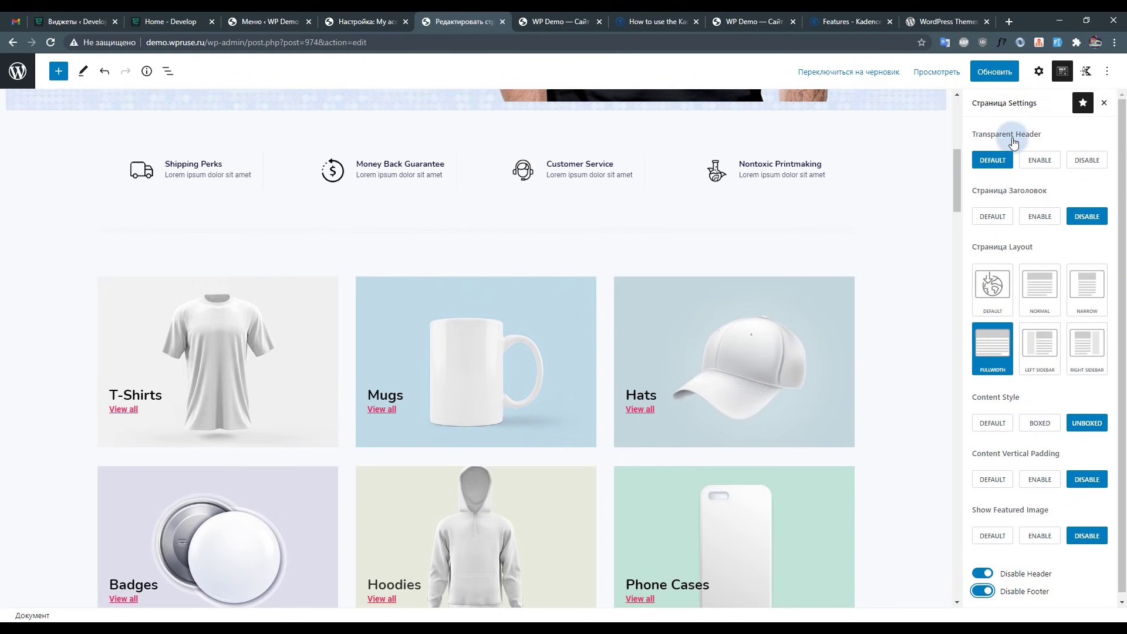
pyautogui.click(995, 71)
# Reload the live Home Two page and examine it from its header area down to the end.
pyautogui.click(561, 22)
pyautogui.press('F5')
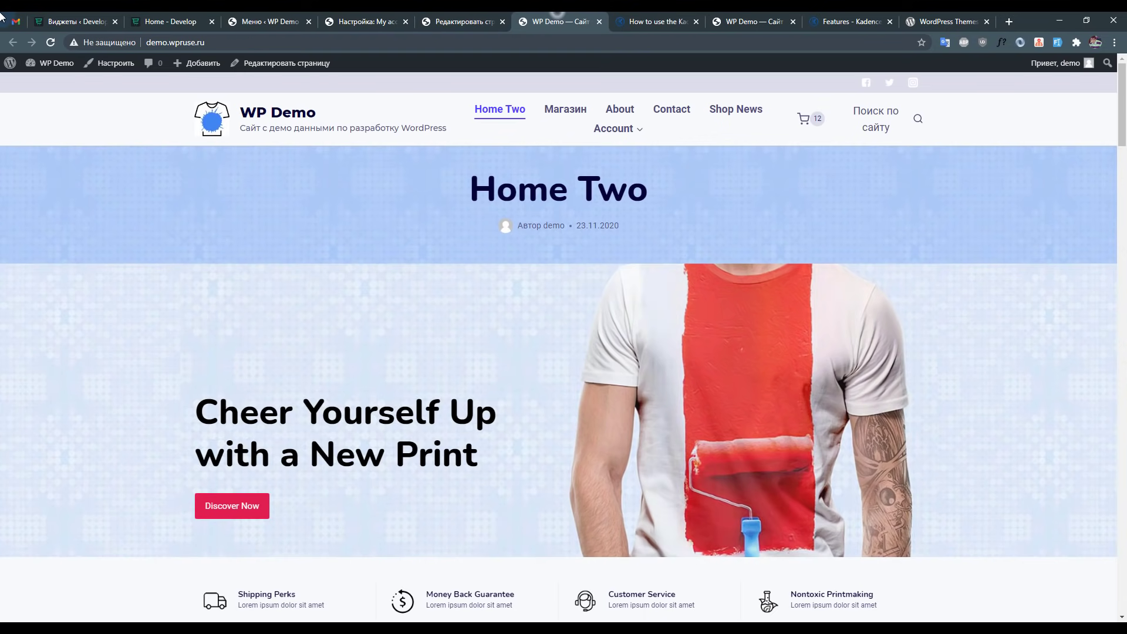
pyautogui.scroll(-15, 545, 317)
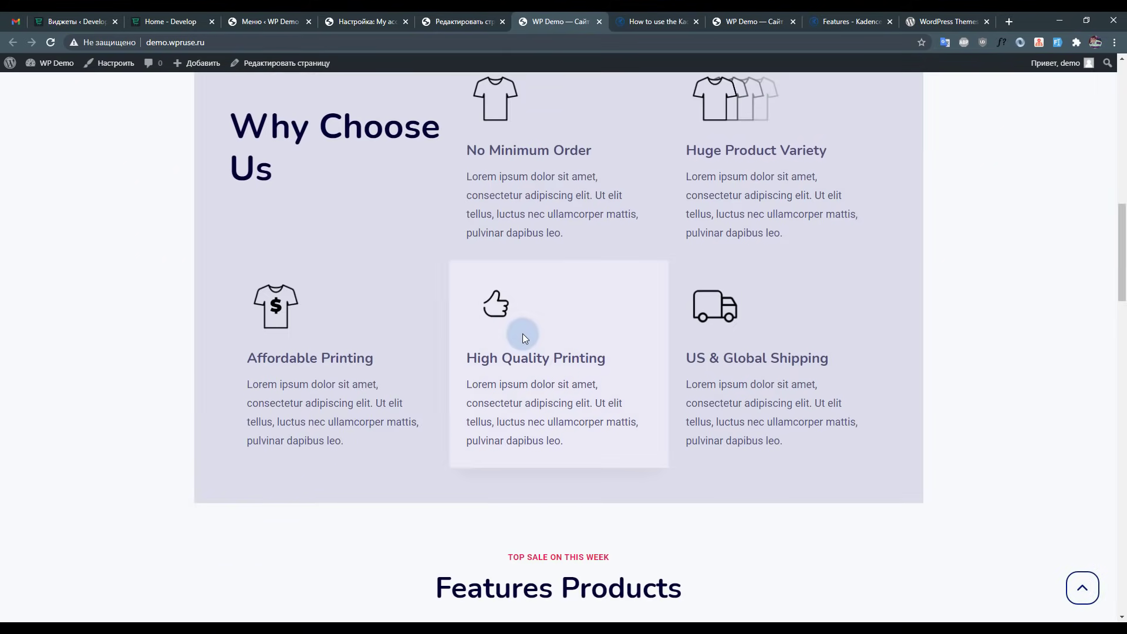
pyautogui.scroll(-20, 522, 334)
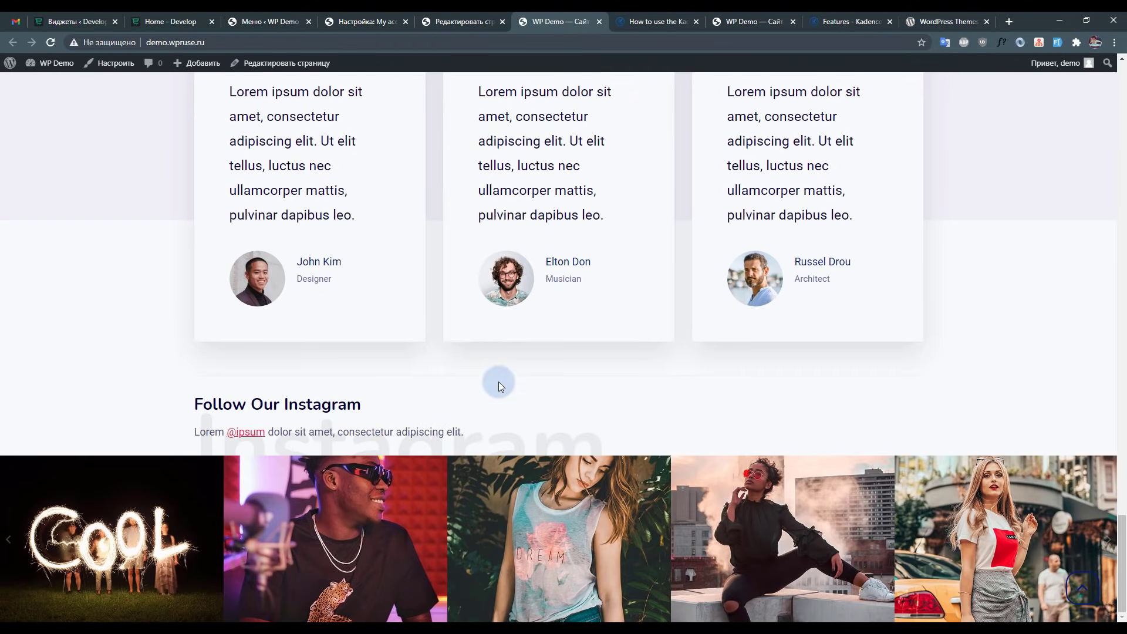
pyautogui.scroll(10, 509, 343)
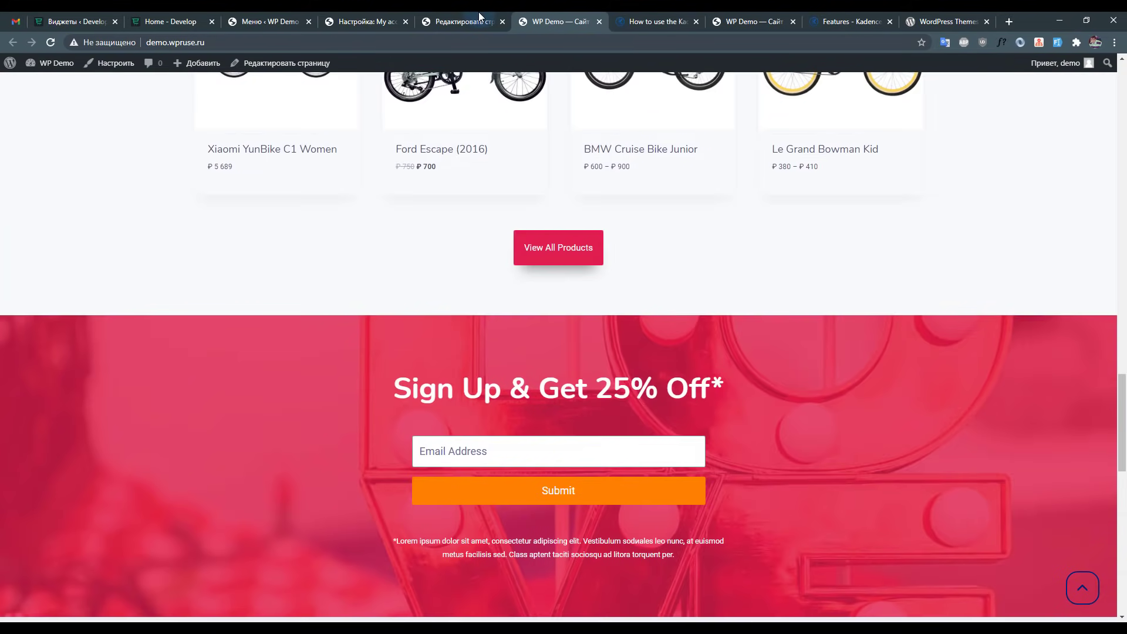
# Return to the Home Two page settings and turn off Disable Header and Disable Footer.
pyautogui.click(464, 21)
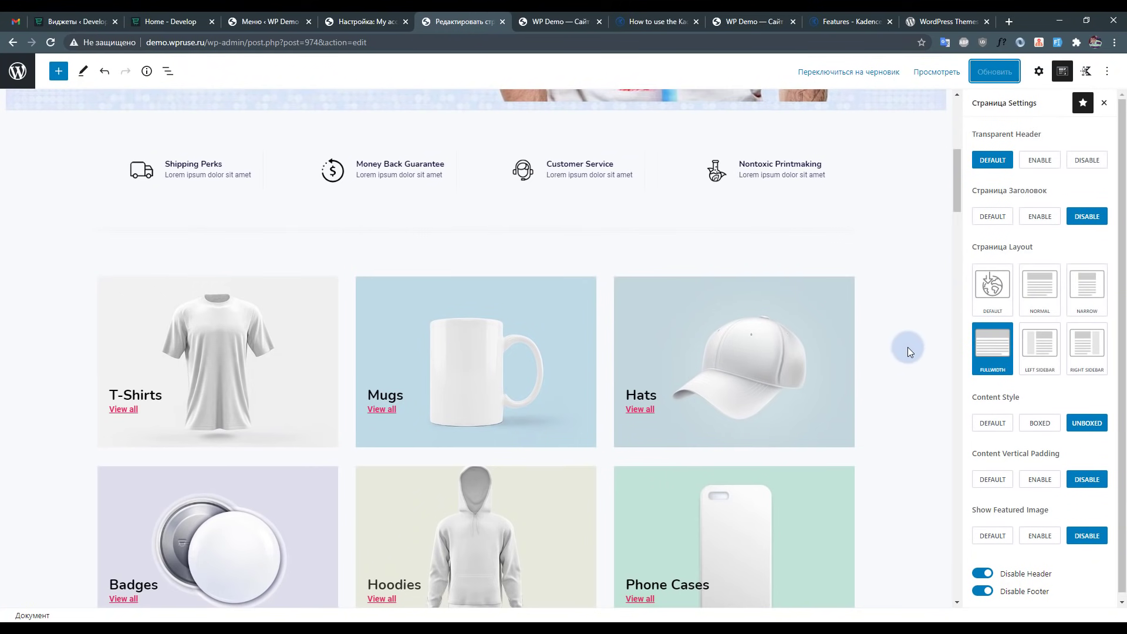
pyautogui.click(1018, 574)
pyautogui.click(982, 591)
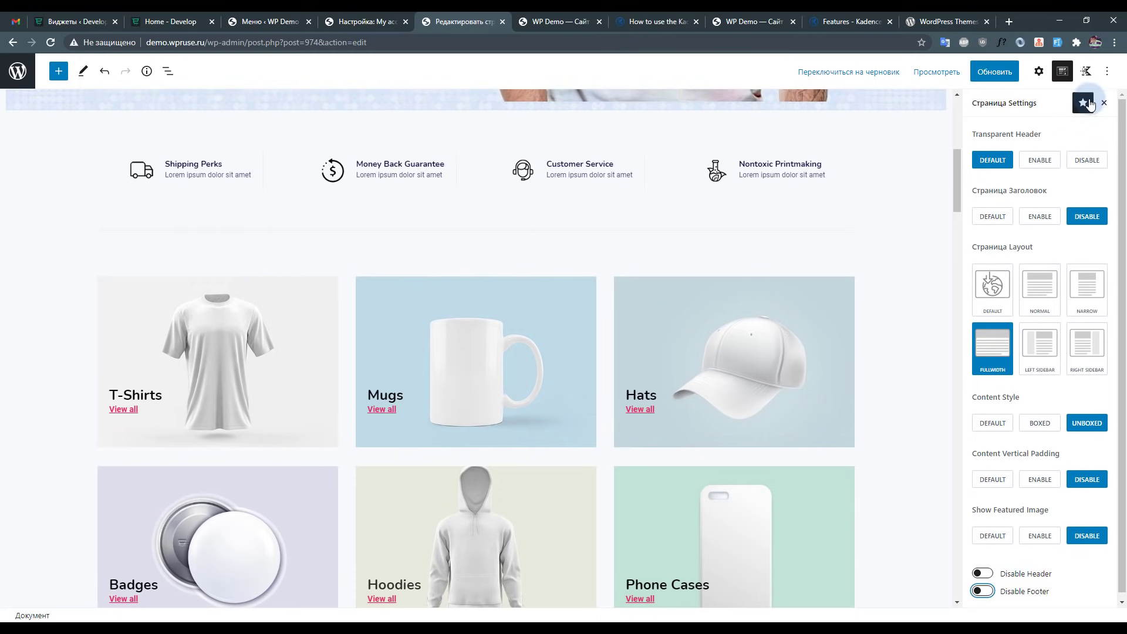
pyautogui.click(1086, 71)
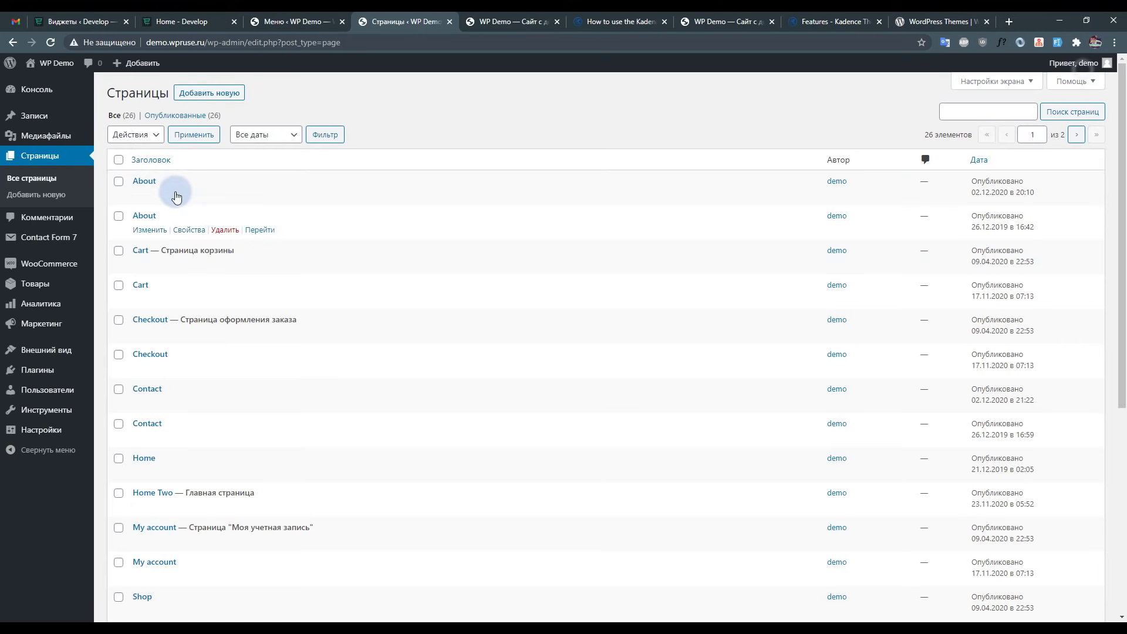
# Open the post "A new way of shipping with ShipWyze", set its transparent header and title to Disable, and save the update.
pyautogui.moveTo(58, 116)
pyautogui.click(134, 118)
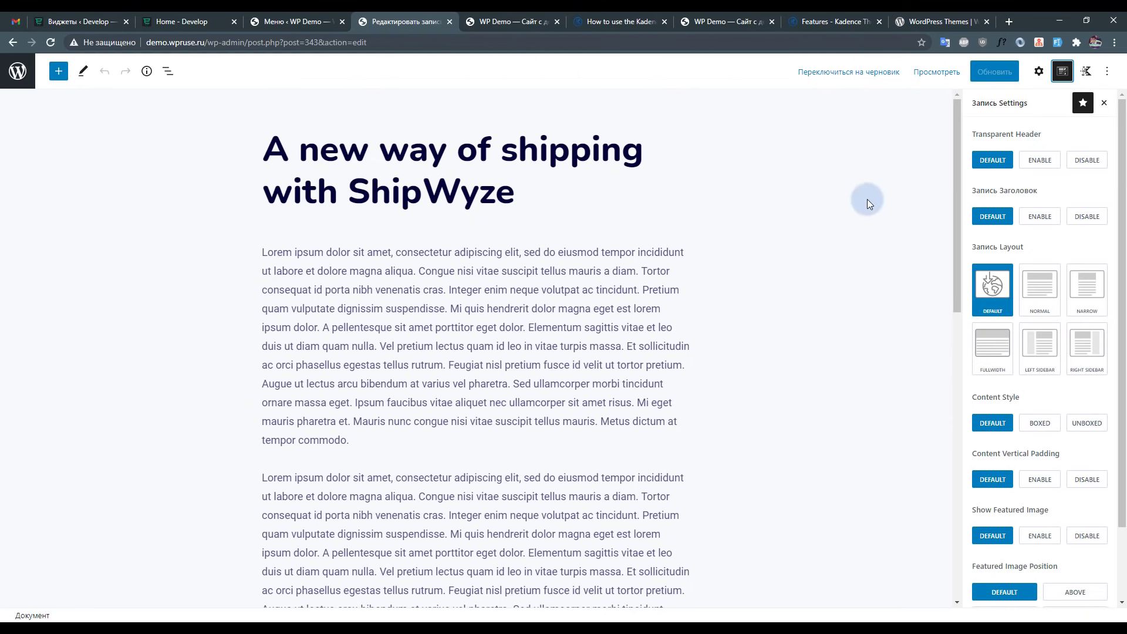
pyautogui.click(1090, 161)
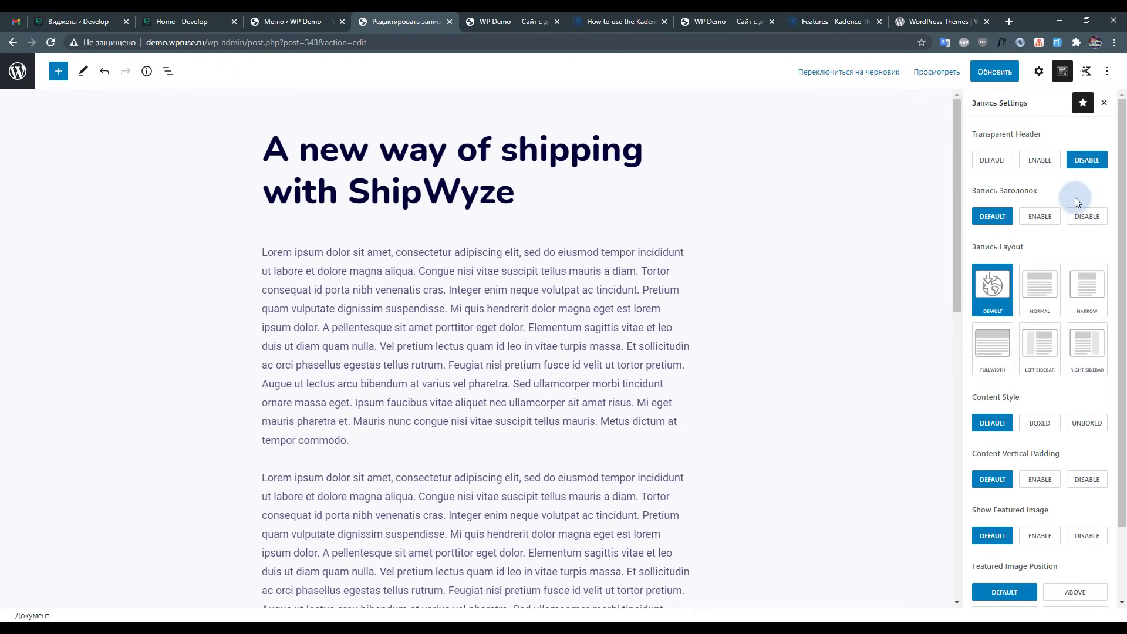
pyautogui.click(1083, 217)
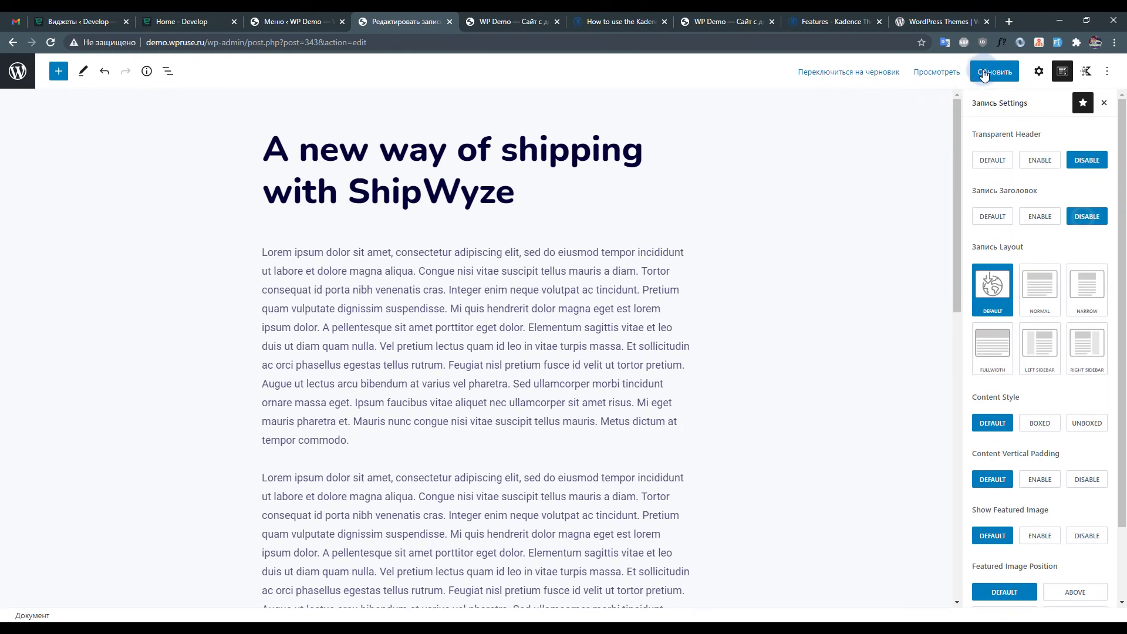
pyautogui.click(992, 71)
# View the live ShipWyze post and compare its header, featured image and content with the post in the editor.
pyautogui.click(208, 583)
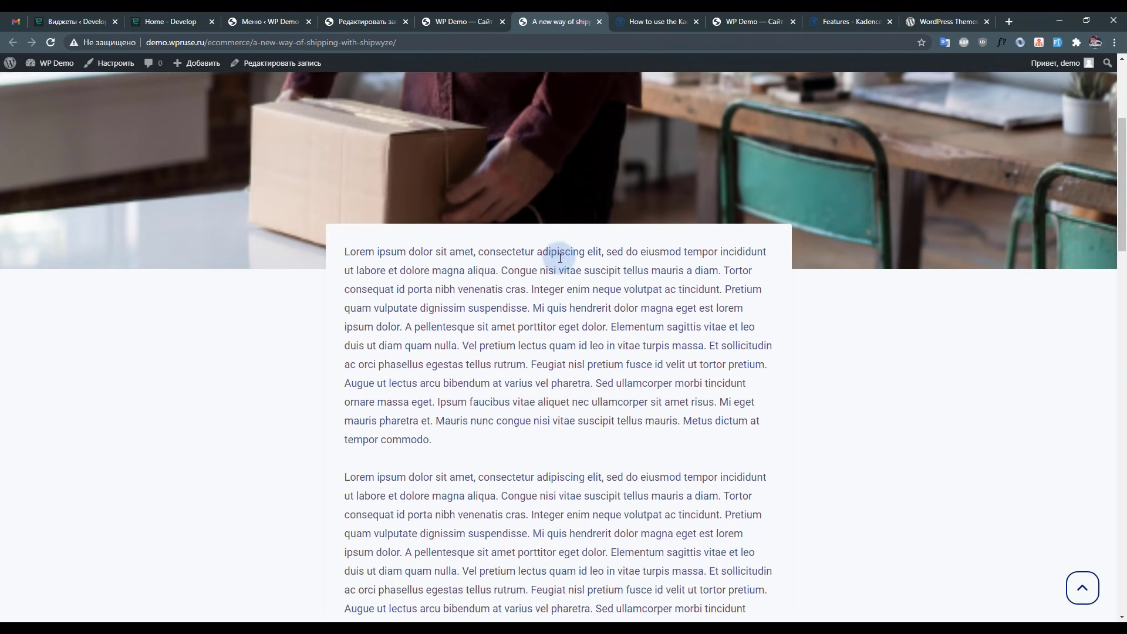
pyautogui.scroll(-9, 532, 223)
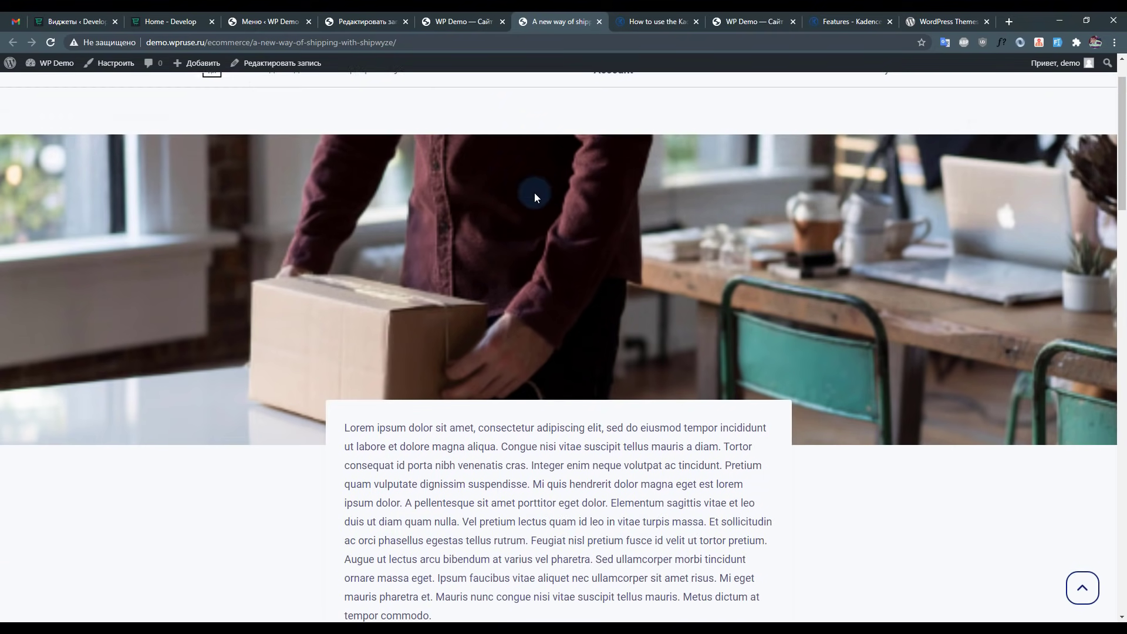
pyautogui.scroll(8, 525, 197)
pyautogui.click(361, 21)
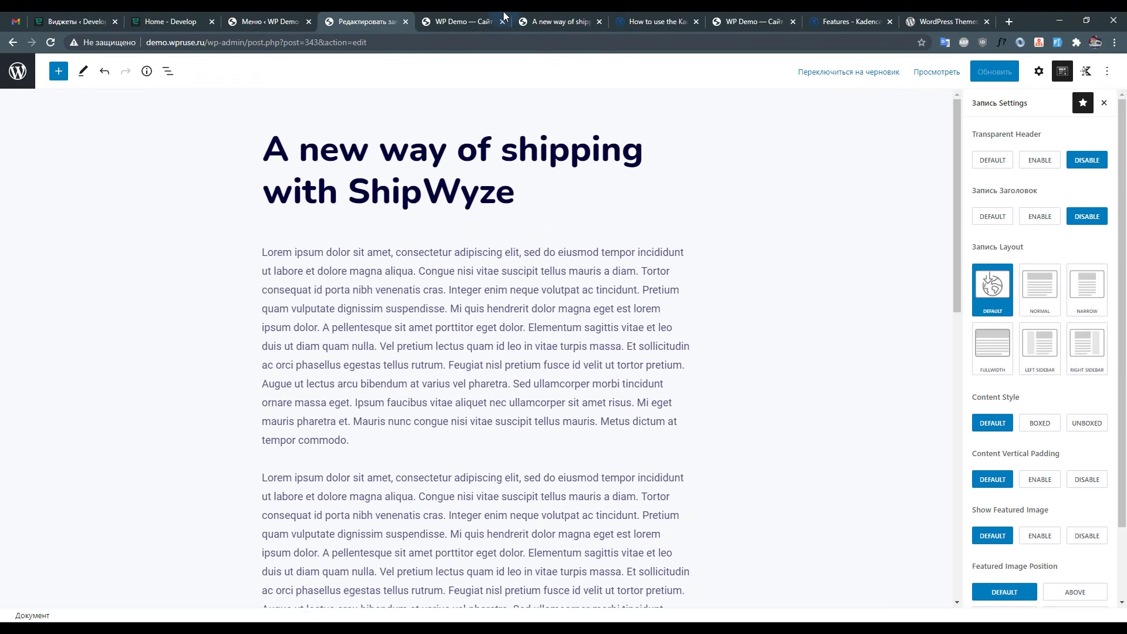
pyautogui.click(563, 14)
pyautogui.scroll(-3, 539, 177)
pyautogui.hotkey('ctrl', 'shift', 'Tab')
pyautogui.hotkey('ctrl', 'shift', 'Tab')
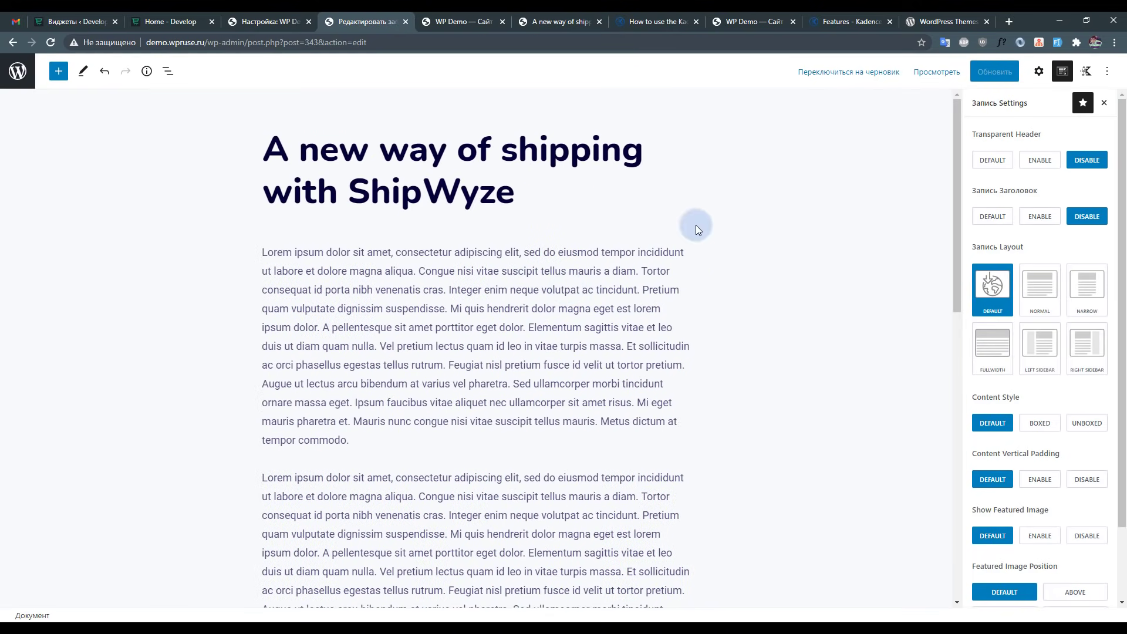
pyautogui.scroll(-6, 875, 294)
pyautogui.scroll(6, 713, 223)
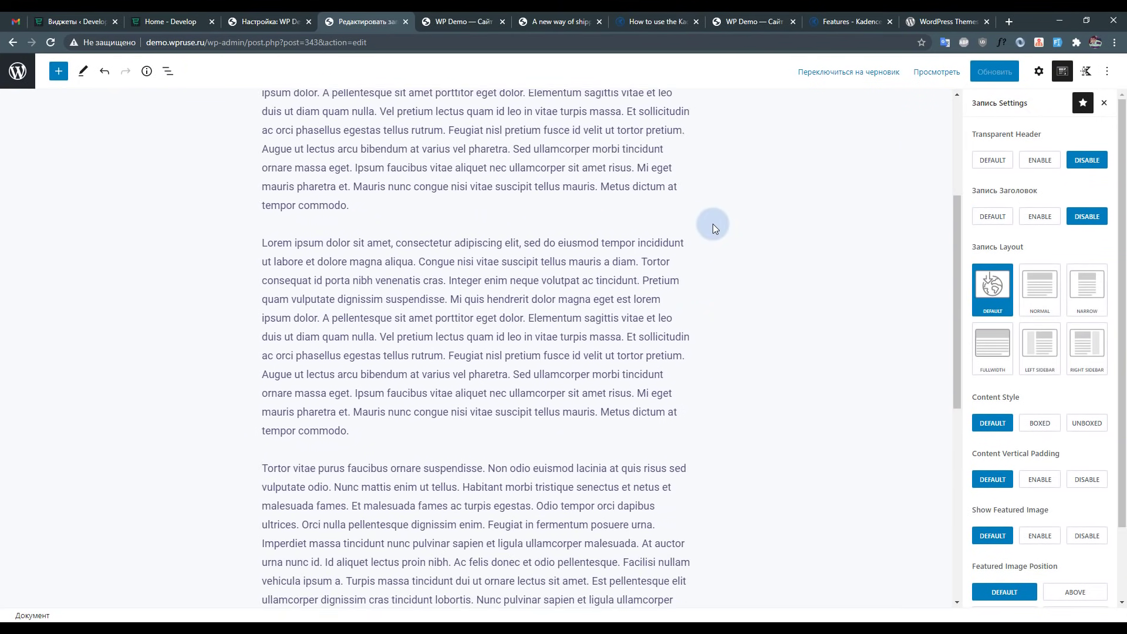
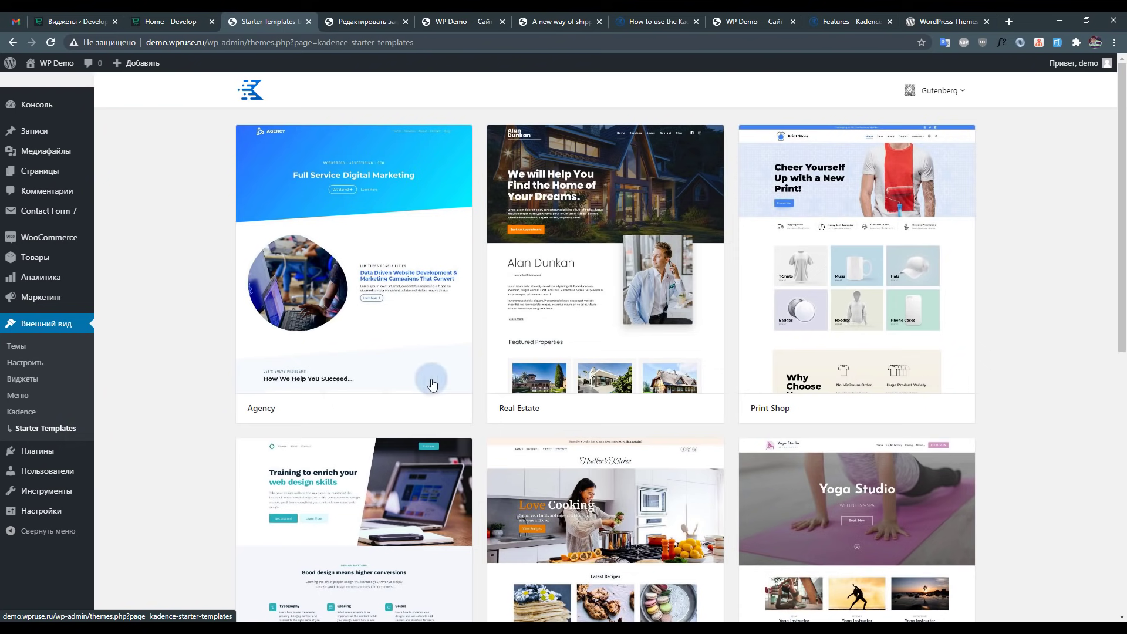
# Switch the starter templates to the Elementor builder and browse the offered designs.
pyautogui.click(959, 94)
pyautogui.click(860, 139)
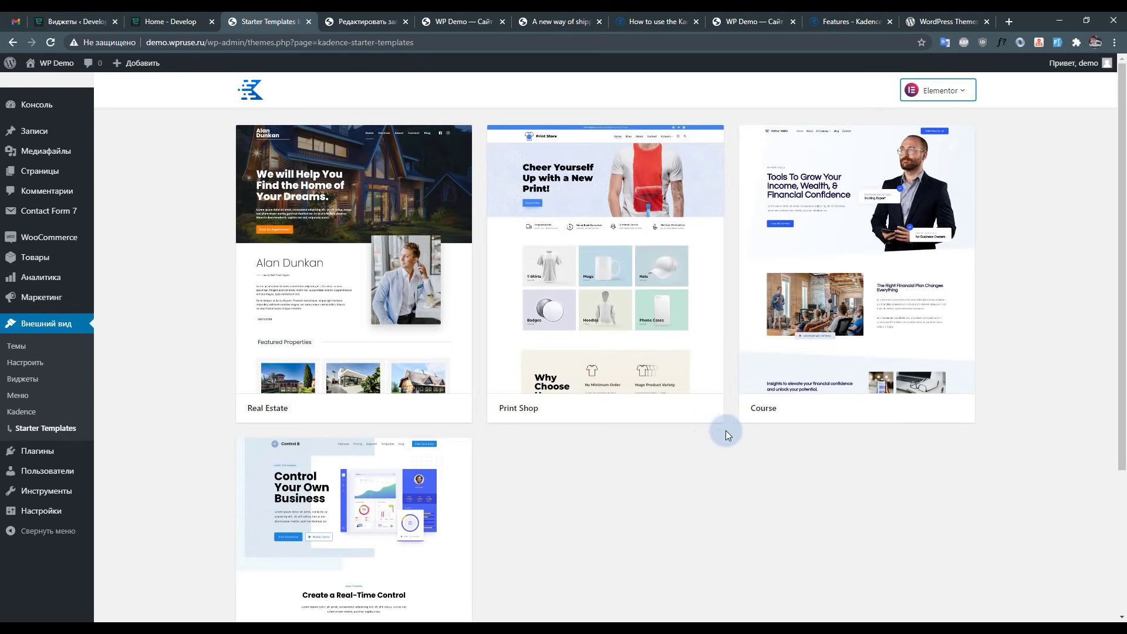
pyautogui.scroll(-3, 540, 466)
pyautogui.scroll(2, 513, 448)
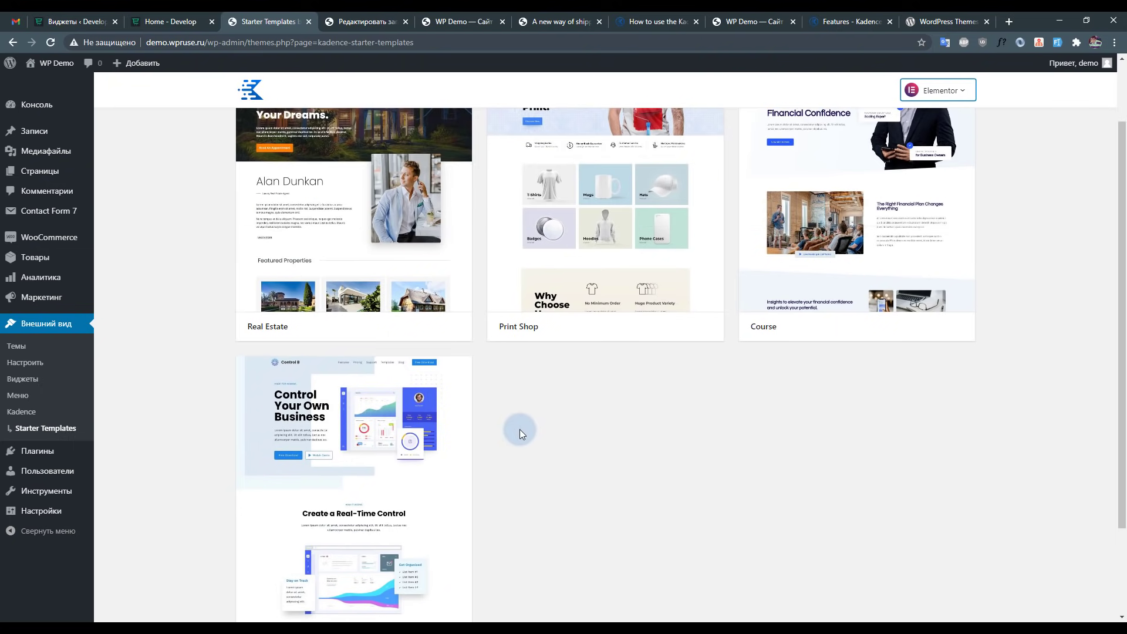
pyautogui.scroll(-1, 646, 407)
pyautogui.scroll(2, 621, 395)
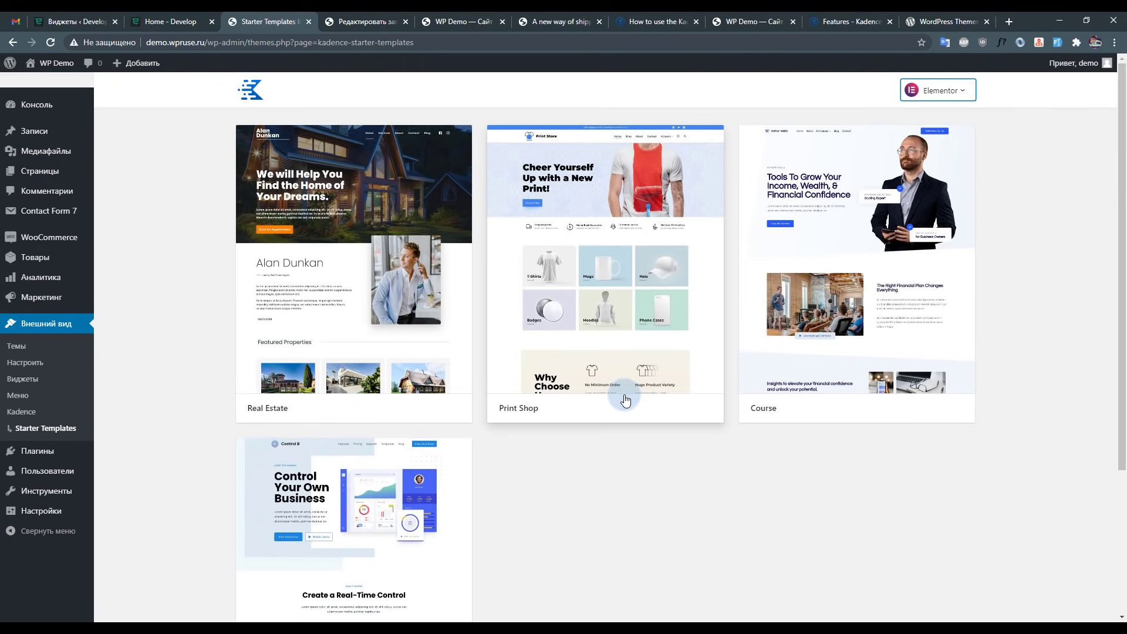
# Open the Control B starter template and review its preview, color schemes, font families and required plugins.
pyautogui.click(577, 392)
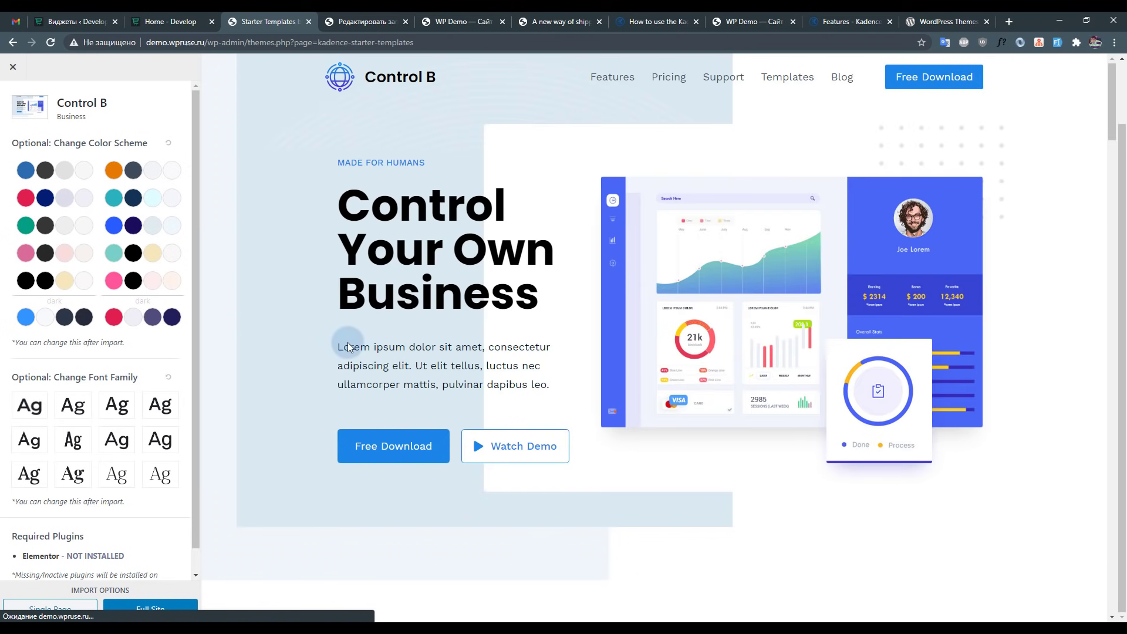
pyautogui.scroll(-4, 574, 284)
pyautogui.scroll(-1, 119, 453)
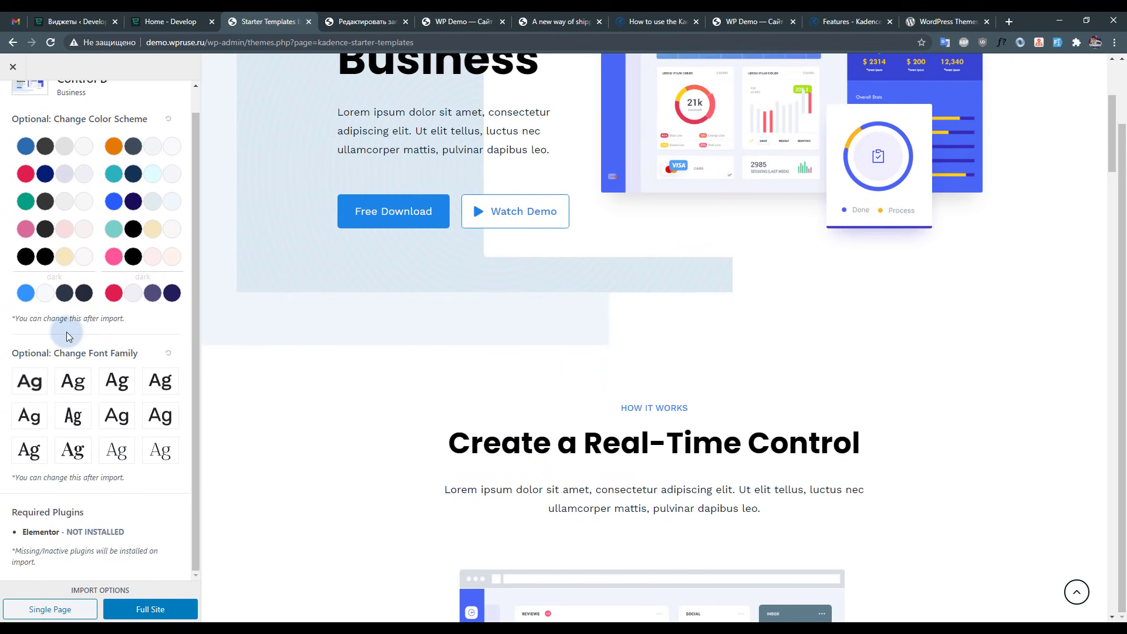
pyautogui.scroll(1, 66, 332)
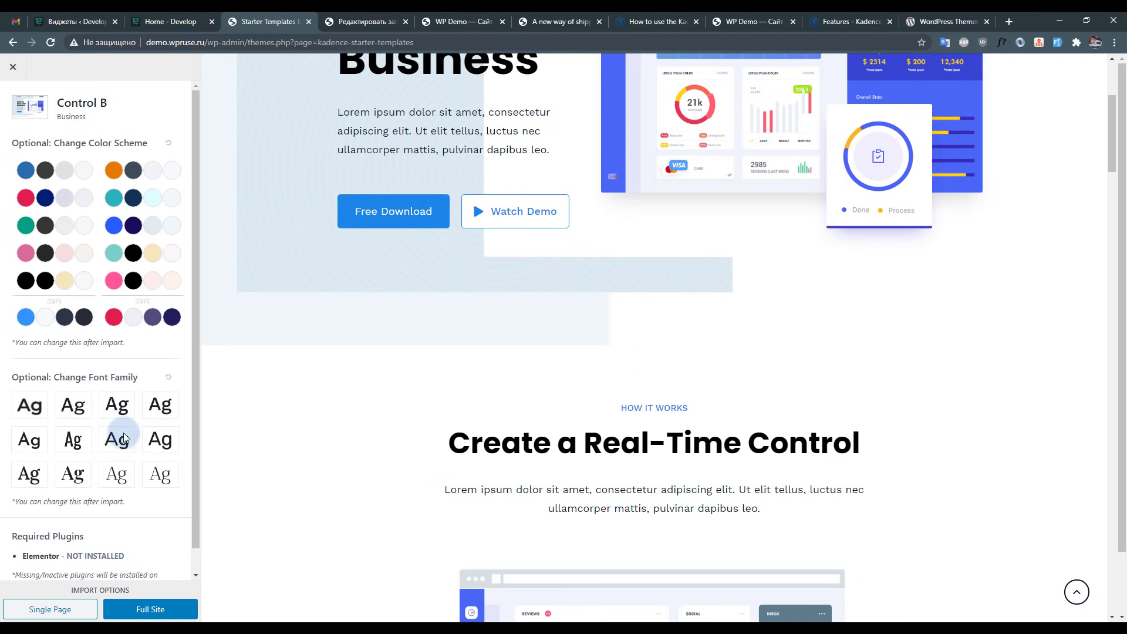
pyautogui.scroll(-1, 128, 466)
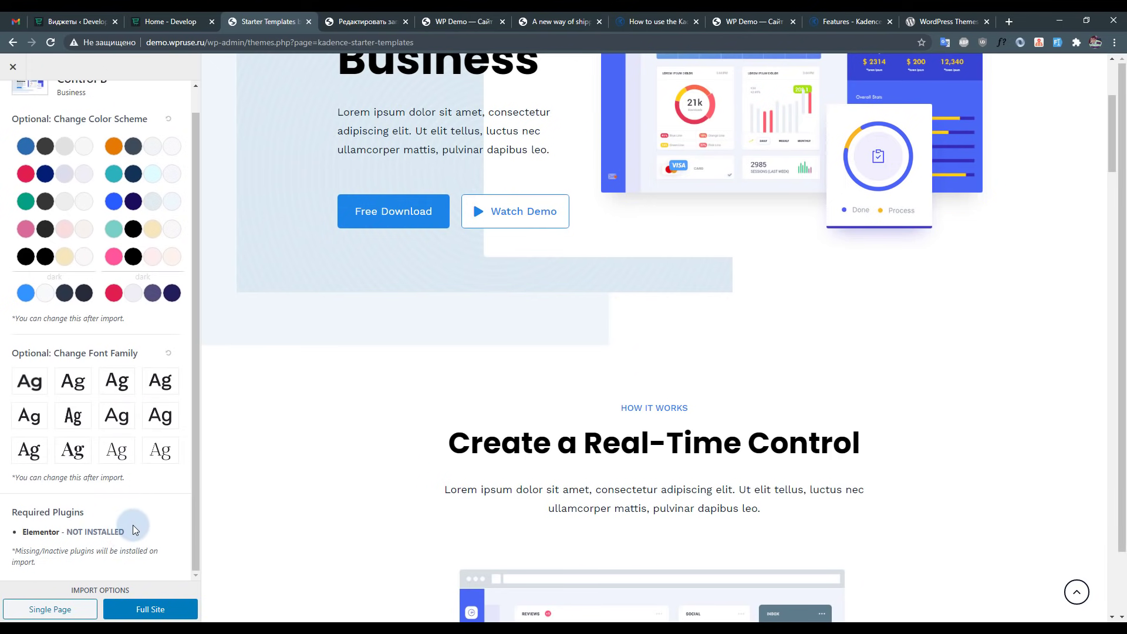
pyautogui.moveTo(47, 526); pyautogui.dragTo(34, 534)
# Import Control B as a full site with Delete Previously Imported Posts and Images enabled.
pyautogui.click(136, 605)
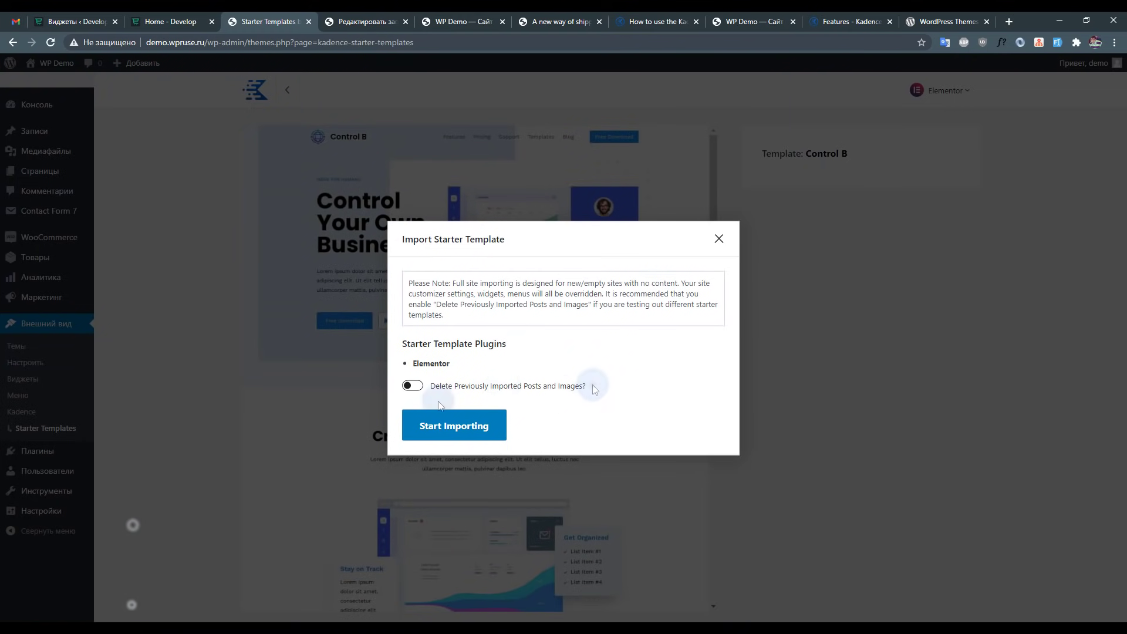
pyautogui.moveTo(431, 386); pyautogui.dragTo(590, 387)
pyautogui.click(413, 385)
pyautogui.click(454, 426)
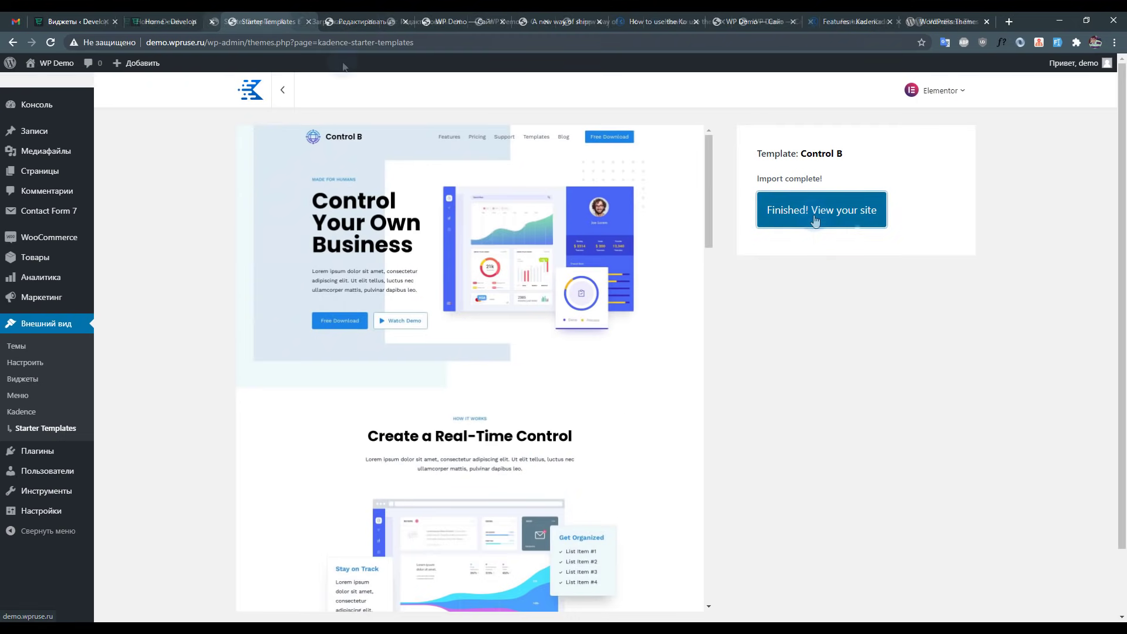
# Open the imported site in a separate browser tab and examine its home page from header to footer.
pyautogui.rightClick(815, 216)
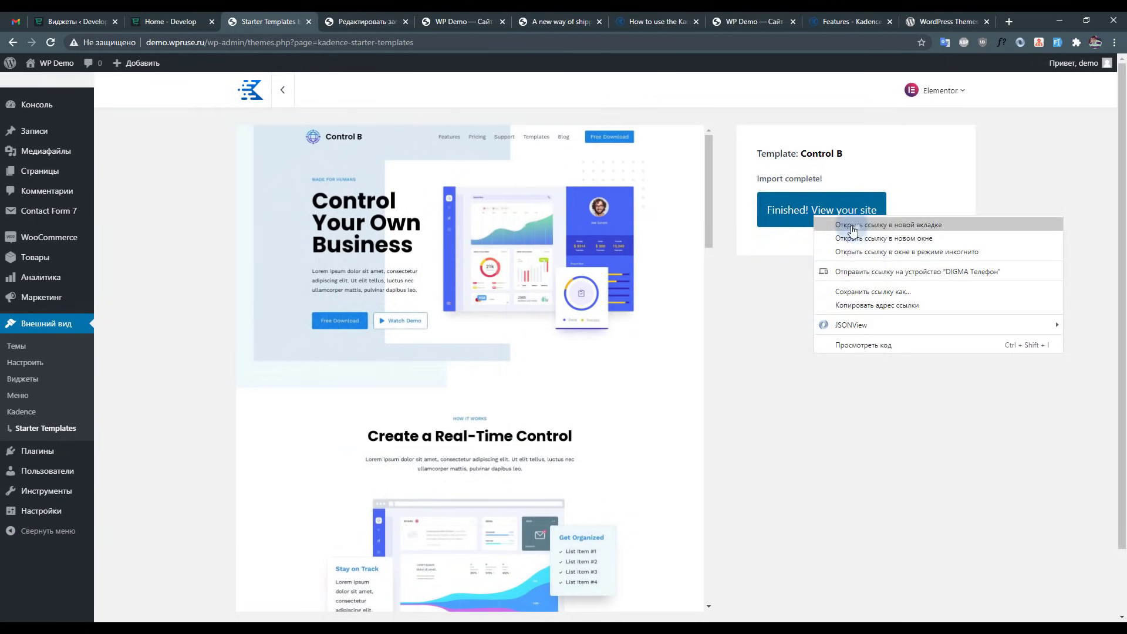
pyautogui.click(859, 225)
pyautogui.click(343, 23)
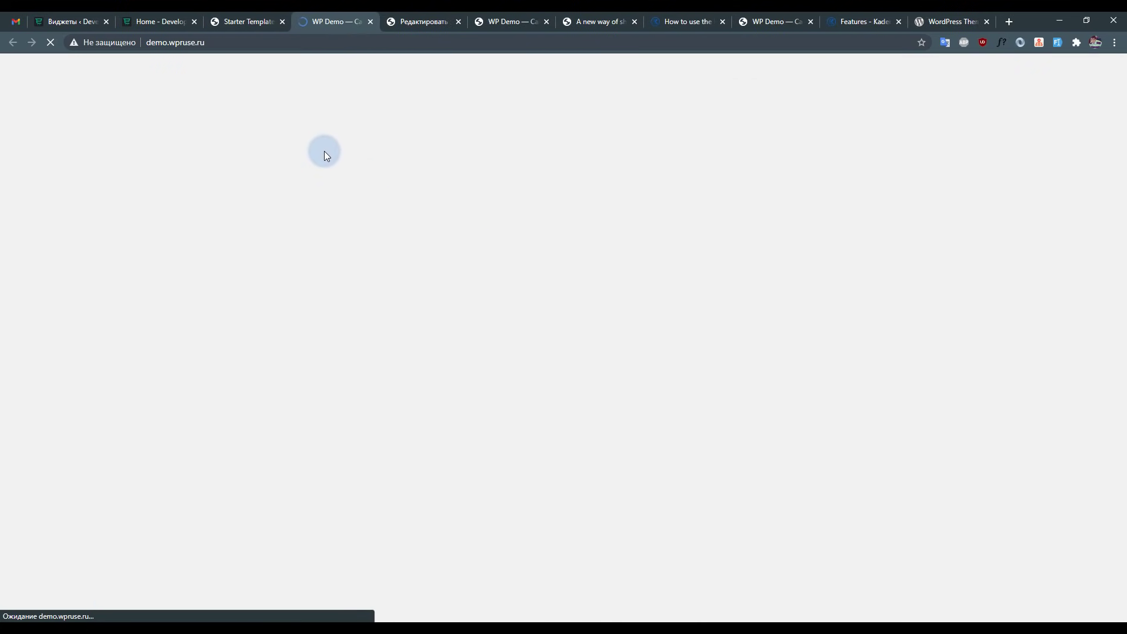
pyautogui.scroll(-9, 601, 260)
pyautogui.scroll(7, 599, 264)
pyautogui.scroll(-15, 596, 270)
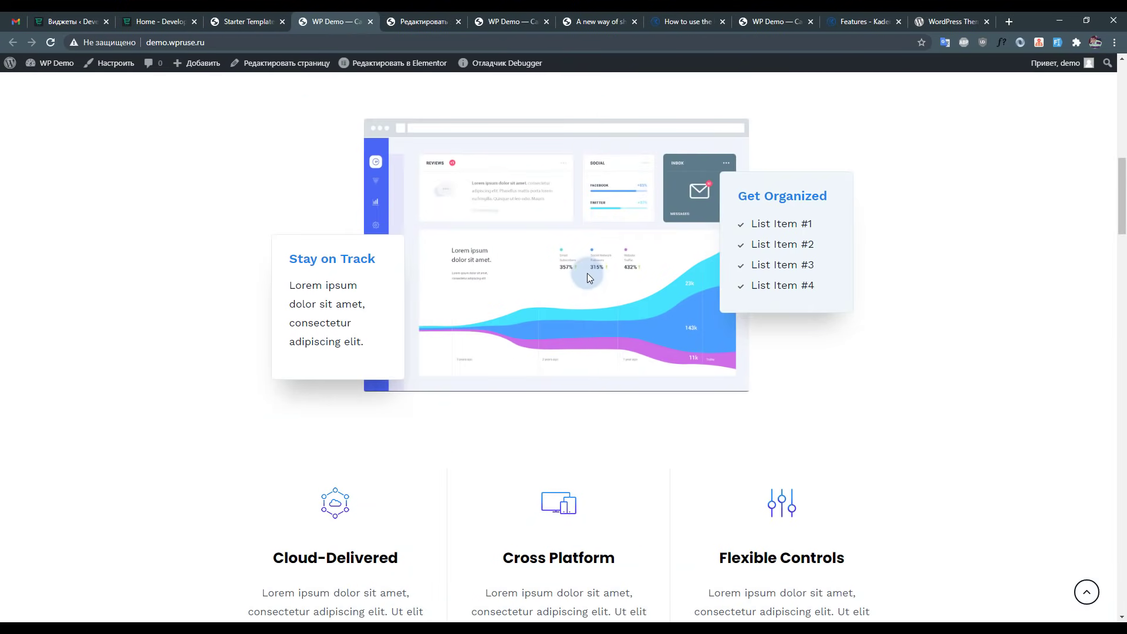
pyautogui.scroll(-5, 587, 282)
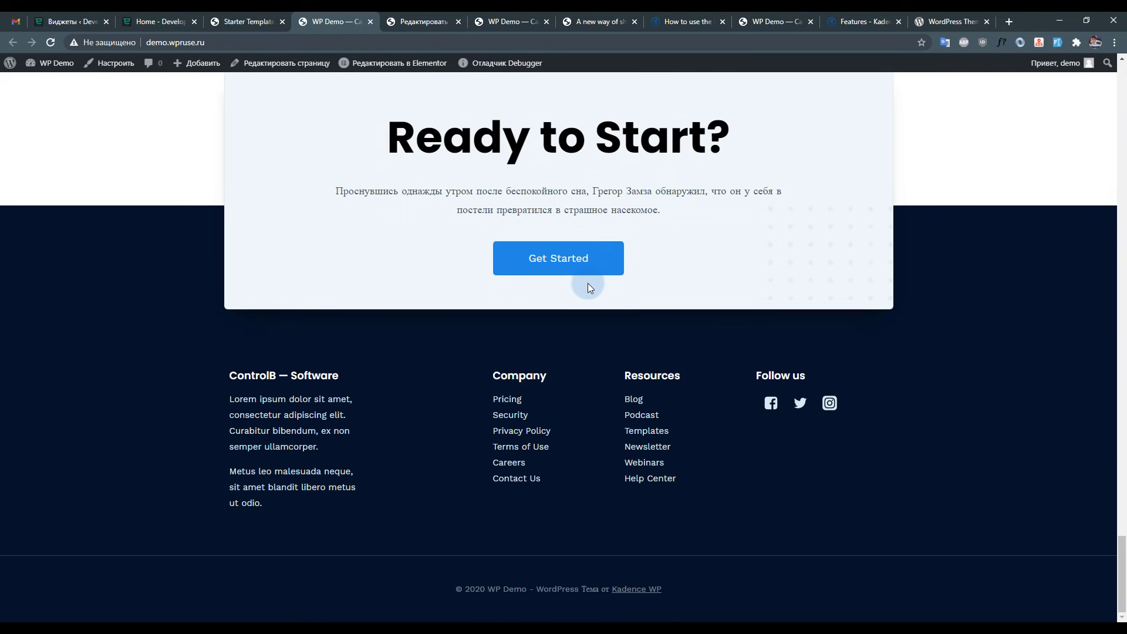
pyautogui.moveTo(1121, 540); pyautogui.dragTo(1121, 130)
pyautogui.moveTo(1122, 88); pyautogui.dragTo(1123, 70)
# Open the imported Home page for editing and launch it in the Elementor editor.
pyautogui.moveTo(399, 68)
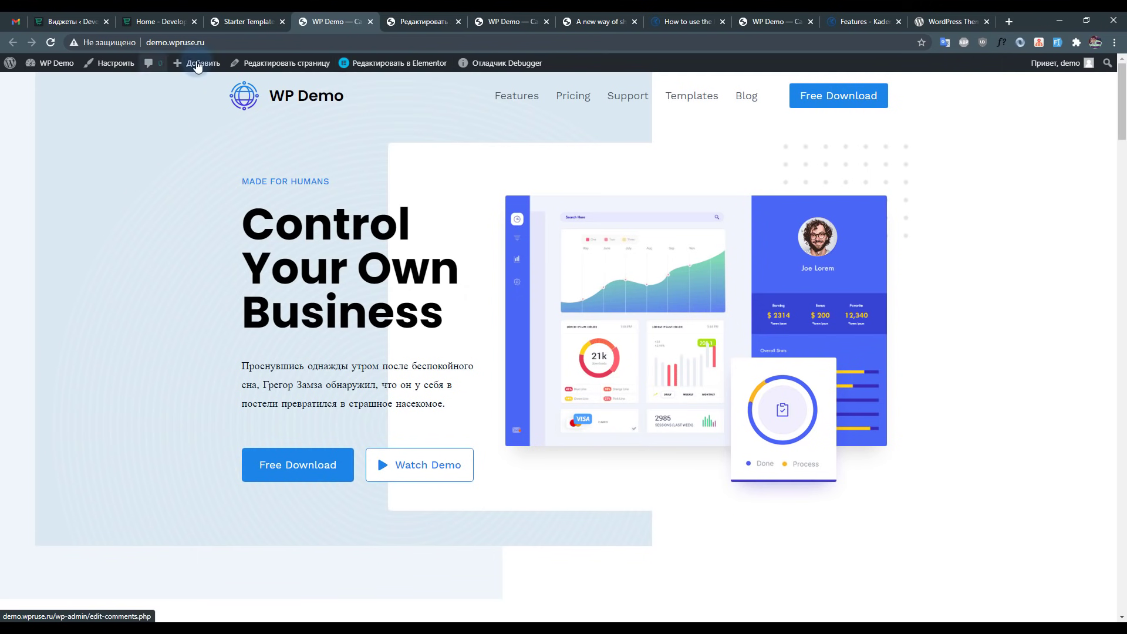
pyautogui.click(255, 69)
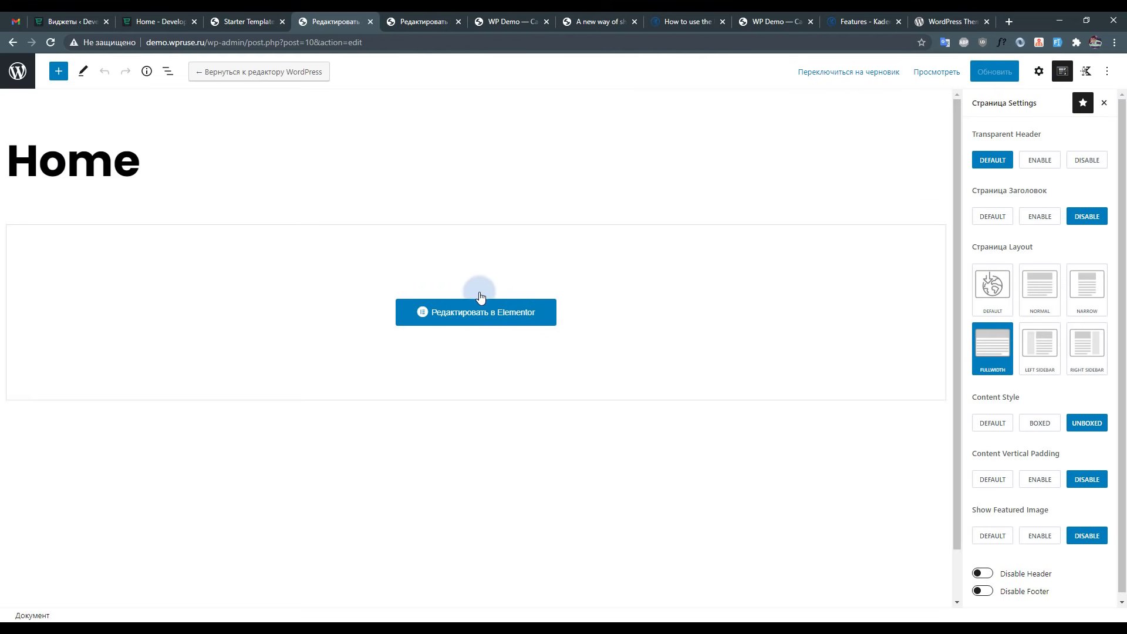
pyautogui.click(462, 318)
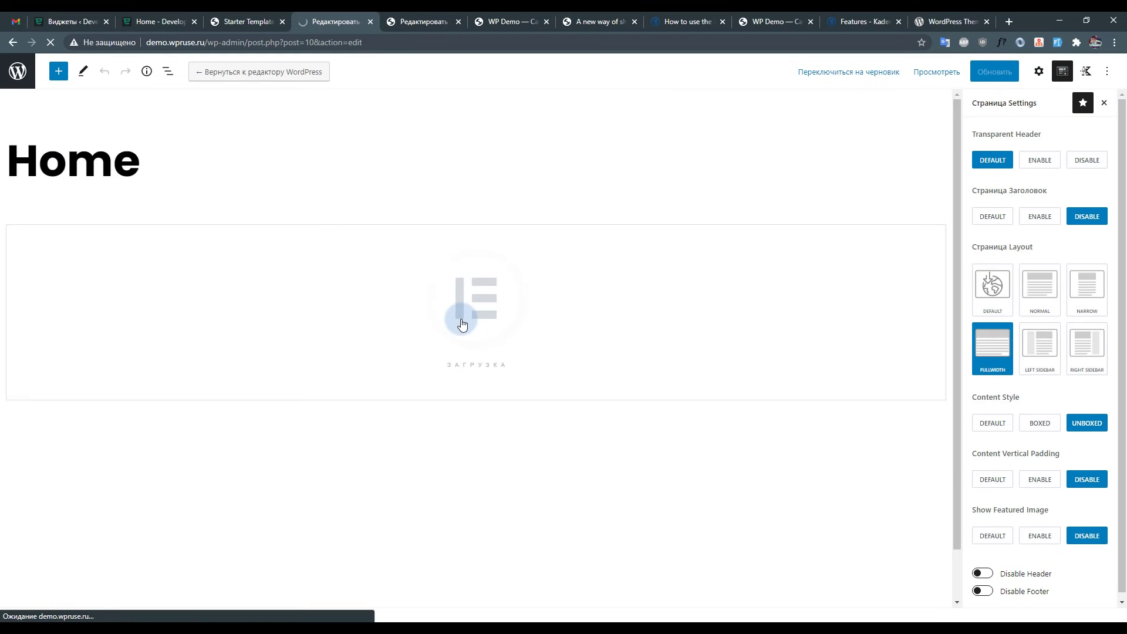
# Examine the Elementor widget library and the sections of the Home page down to the footer.
pyautogui.scroll(-10, 660, 252)
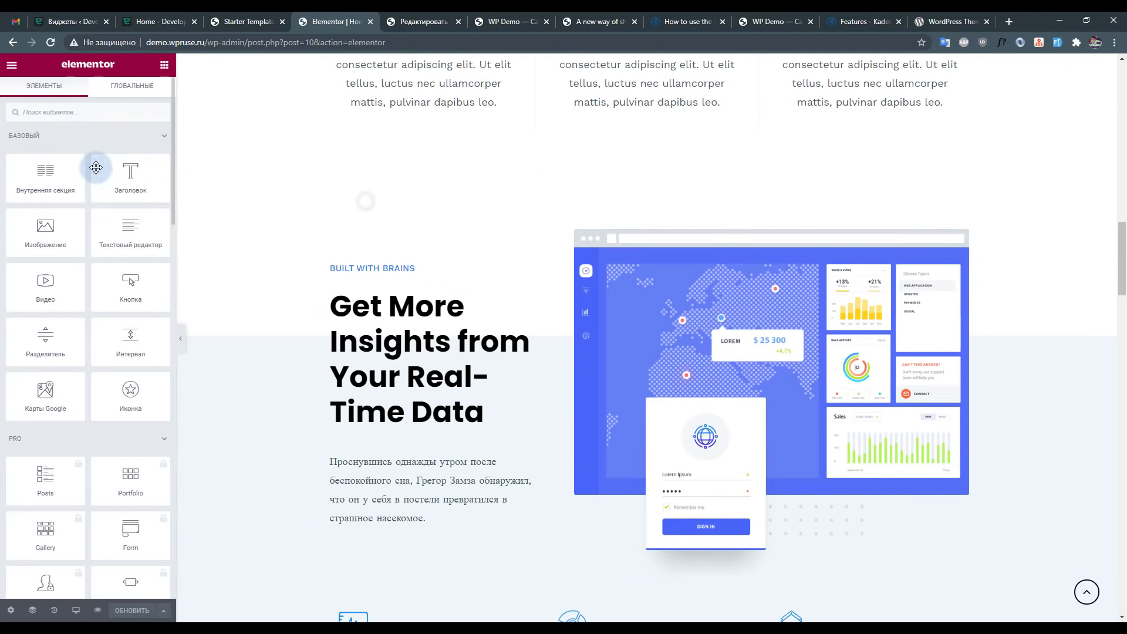
pyautogui.scroll(-4, 77, 266)
pyautogui.scroll(-10, 82, 258)
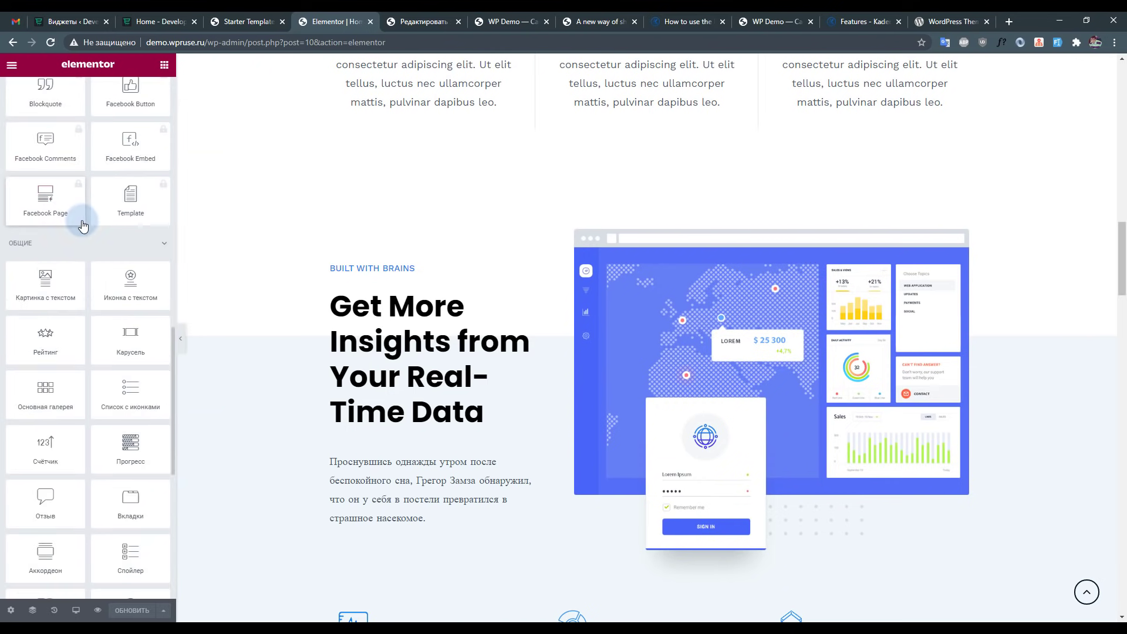
pyautogui.scroll(-8, 91, 253)
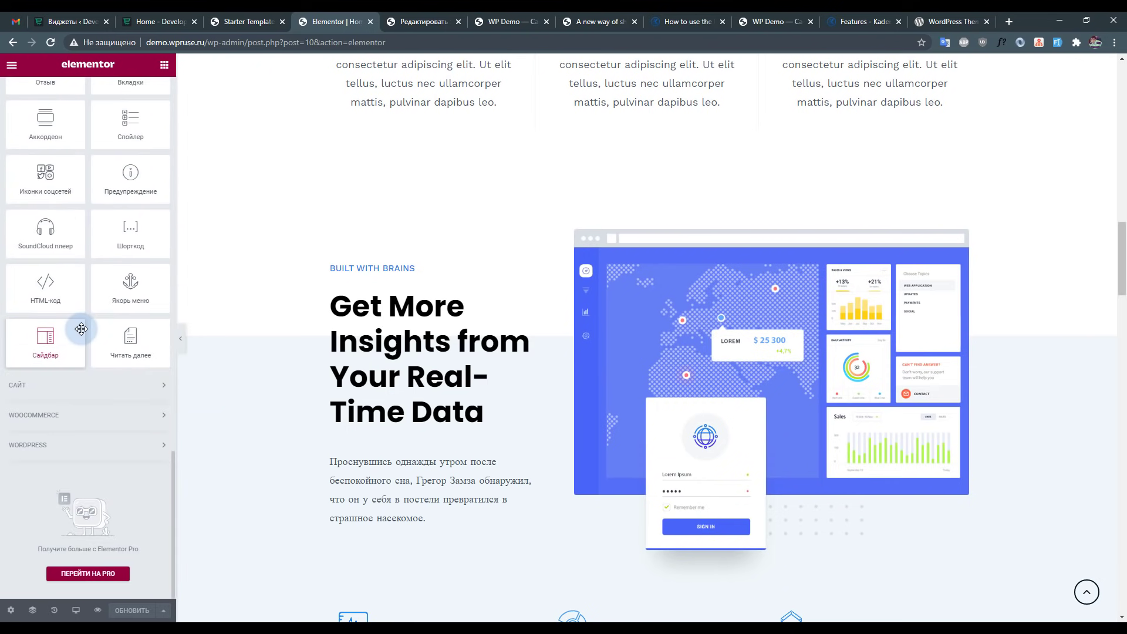
pyautogui.scroll(20, 117, 264)
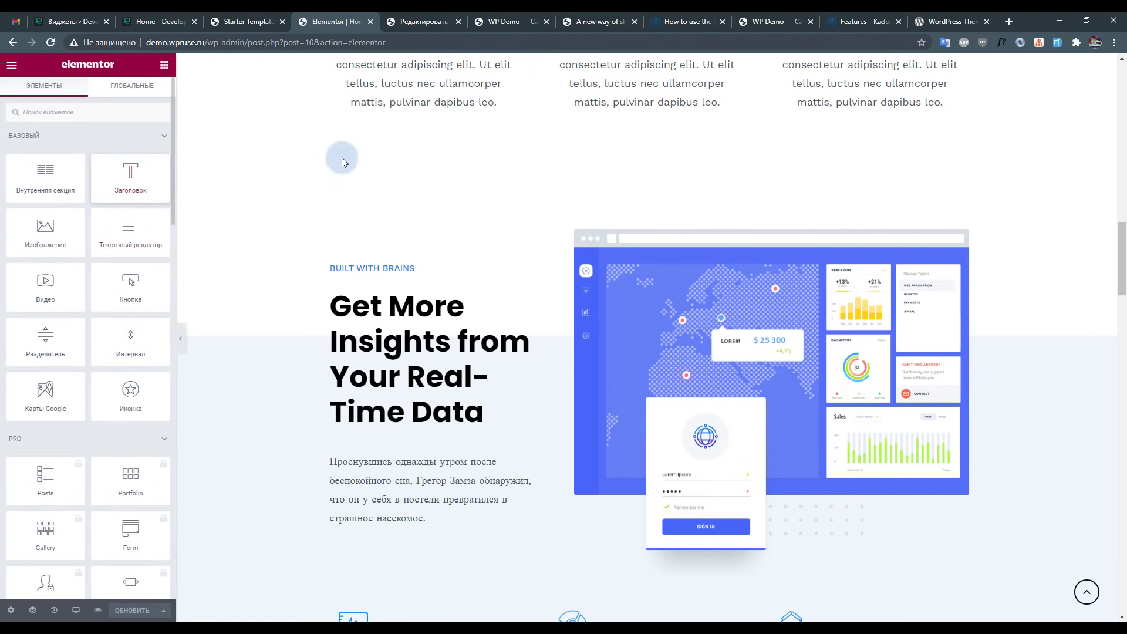
pyautogui.scroll(-10, 676, 344)
pyautogui.scroll(-7, 676, 341)
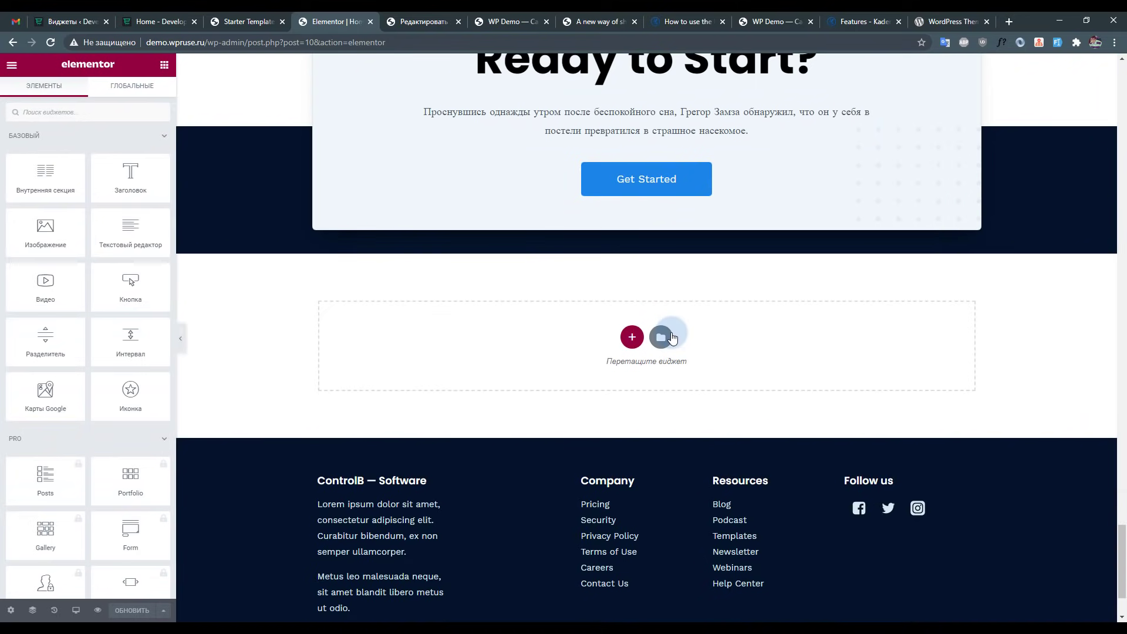
pyautogui.scroll(20, 672, 334)
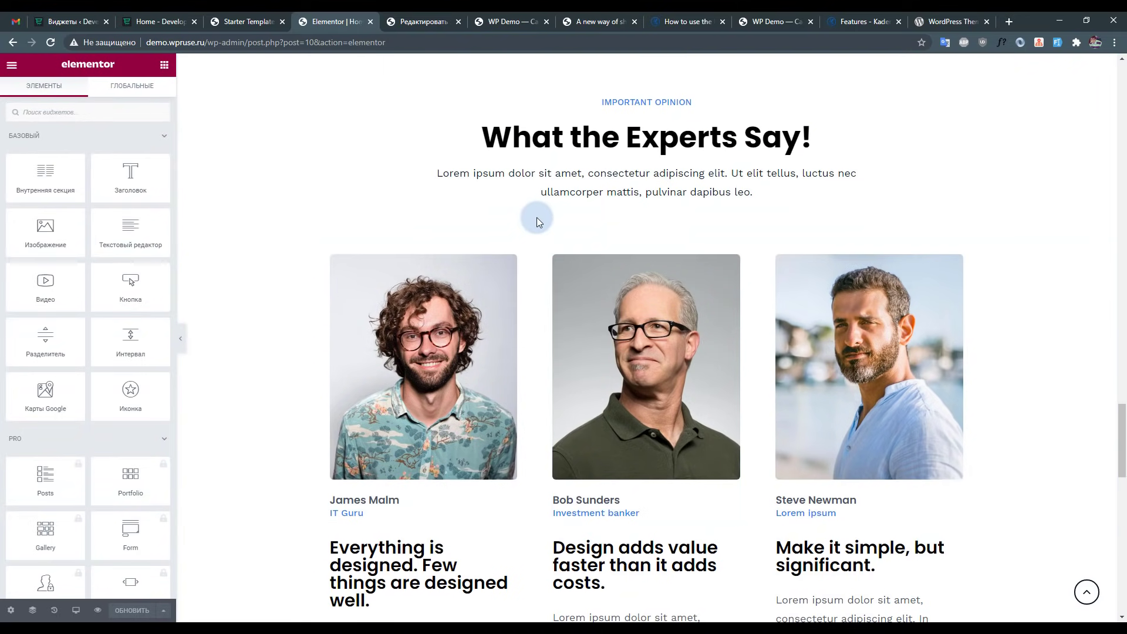
pyautogui.scroll(20, 535, 213)
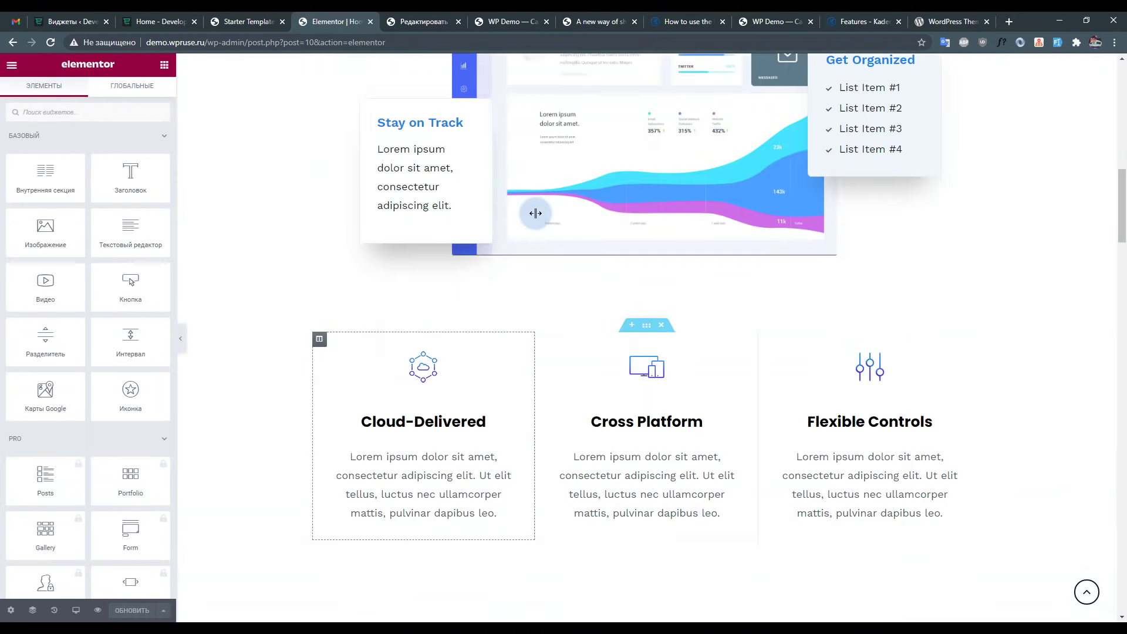
# Open the demo.wpruse.ru home page in an incognito window and inspect its elements with the developer tools.
pyautogui.scroll(4, 535, 213)
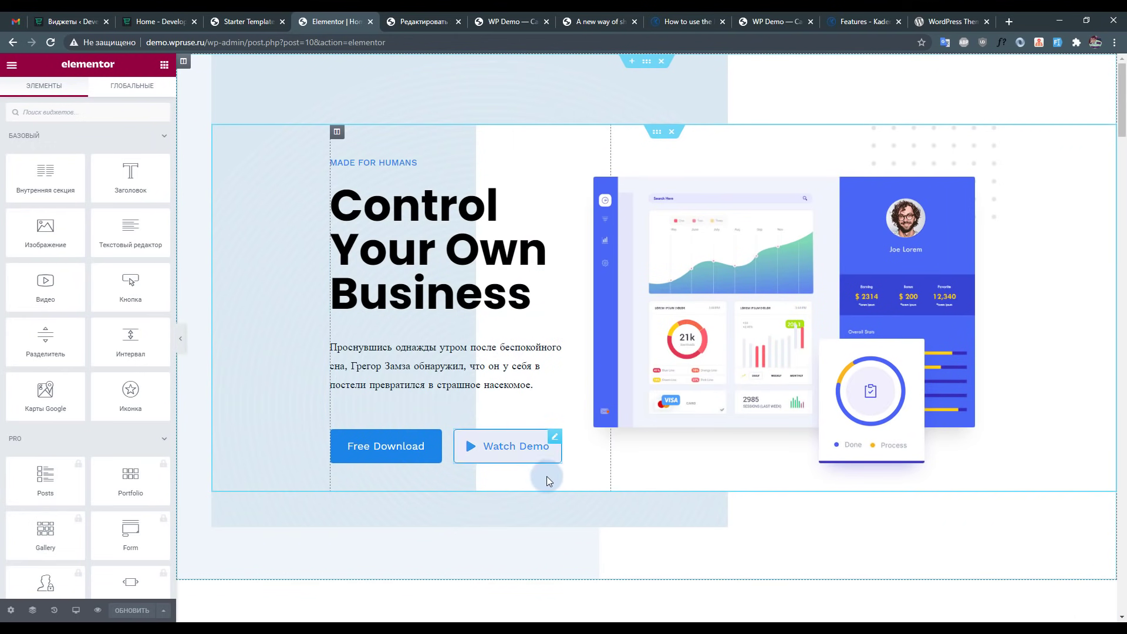
pyautogui.hotkey('alt', 'Left')
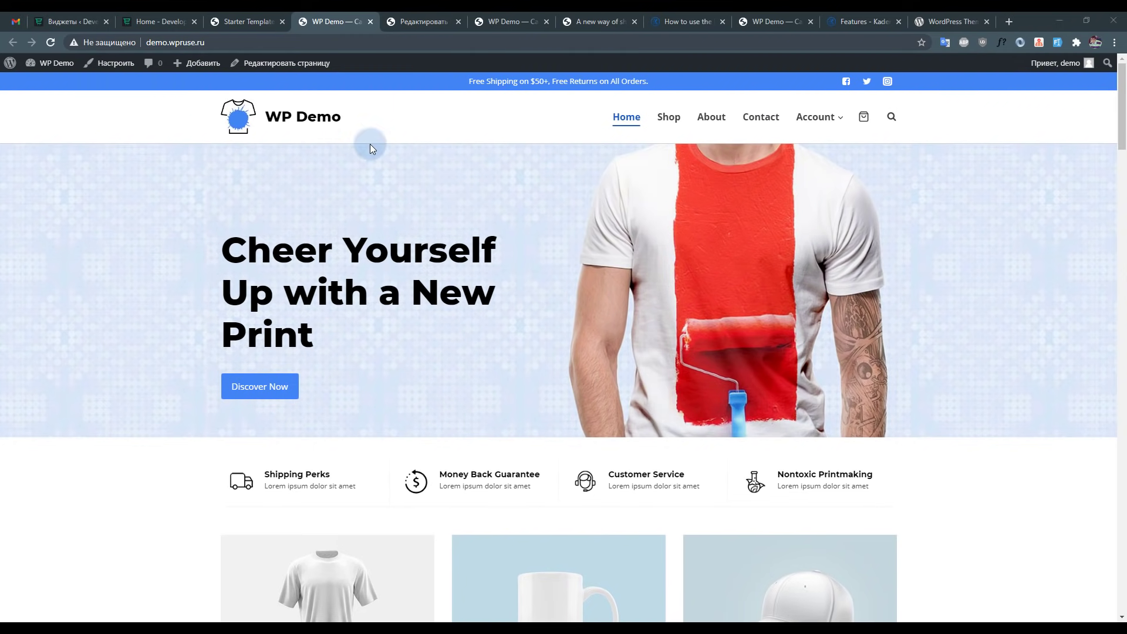
pyautogui.click(219, 46)
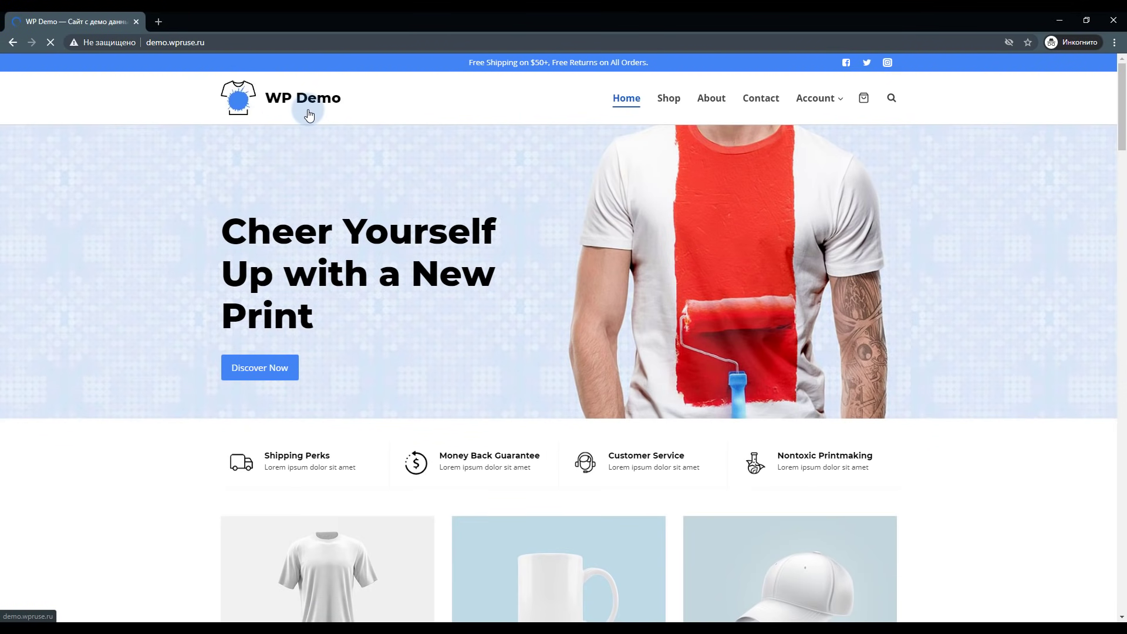
pyautogui.rightClick(360, 156)
pyautogui.click(436, 288)
pyautogui.scroll(-15, 622, 218)
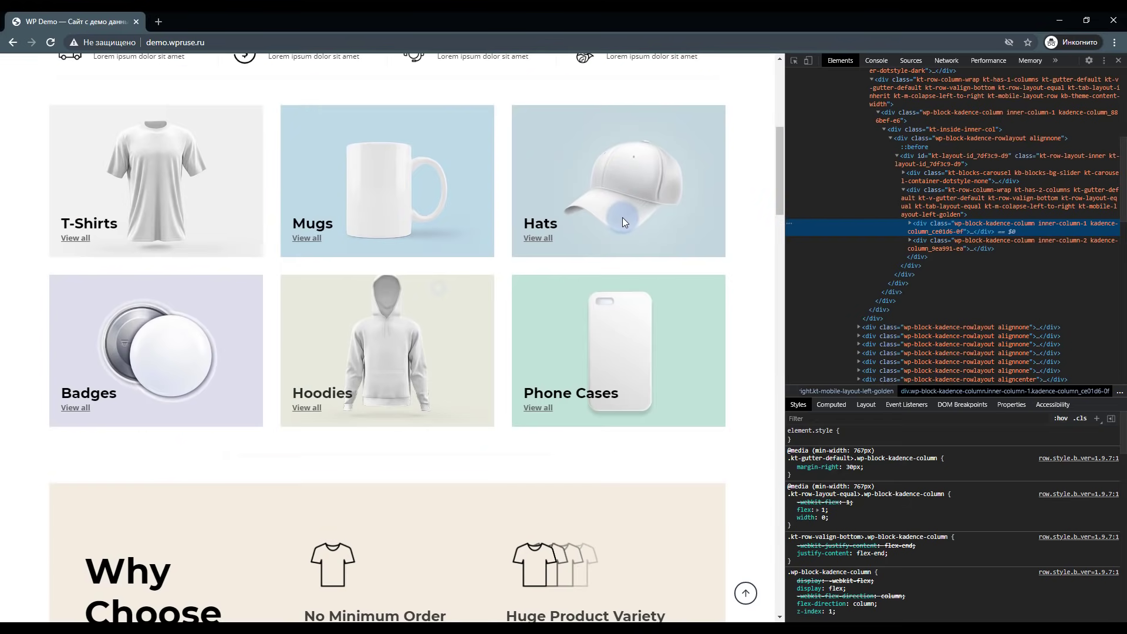
pyautogui.scroll(15, 708, 207)
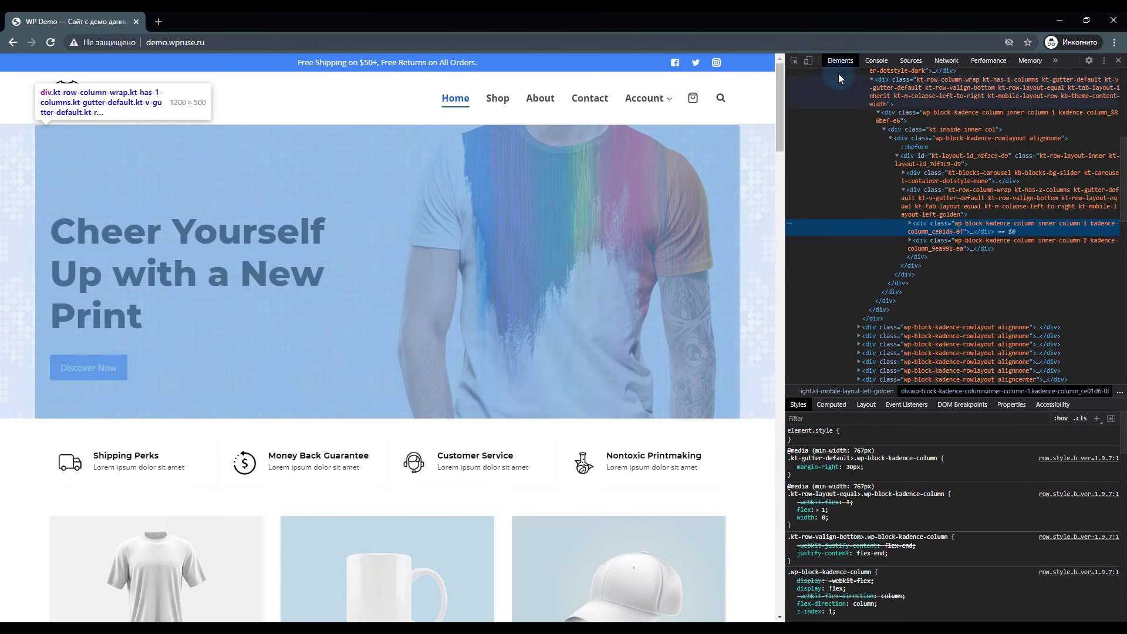
# Preview the demo.wpruse.ru home page in the iPhone 6/7/8 device view down through its product list.
pyautogui.click(812, 61)
pyautogui.scroll(-10, 413, 258)
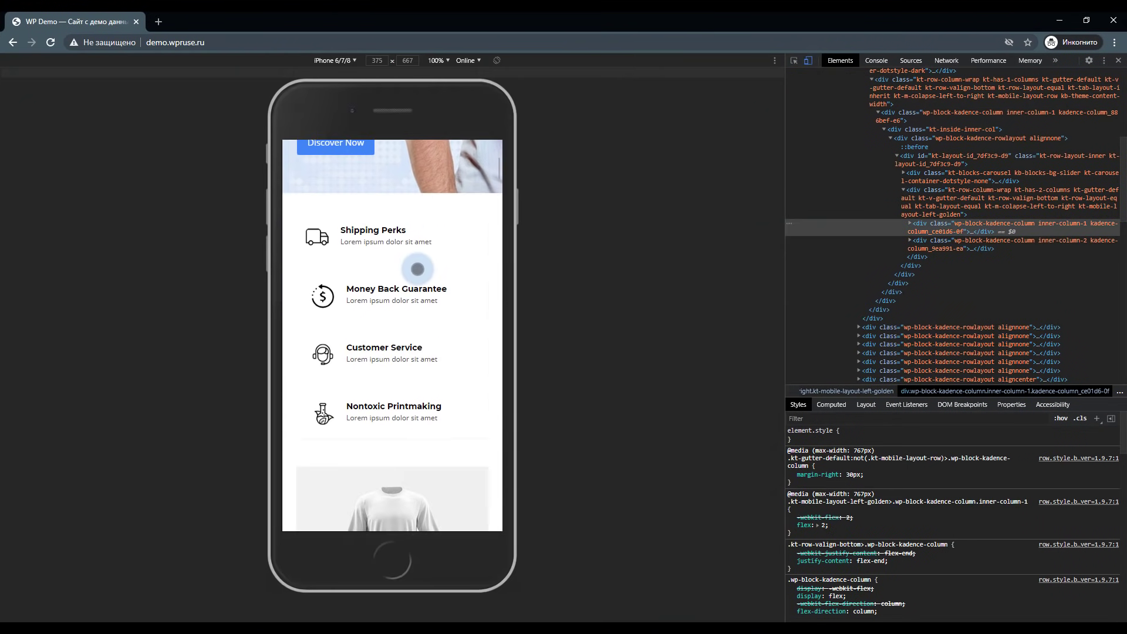
pyautogui.scroll(-15, 414, 258)
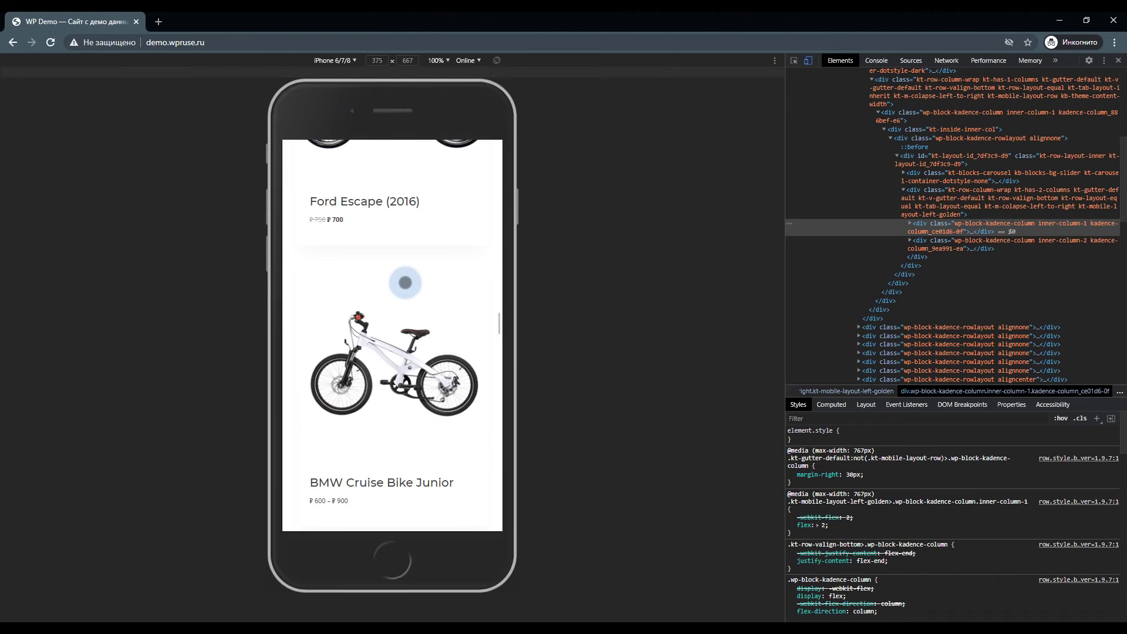
pyautogui.scroll(15, 418, 282)
pyautogui.scroll(-10, 402, 292)
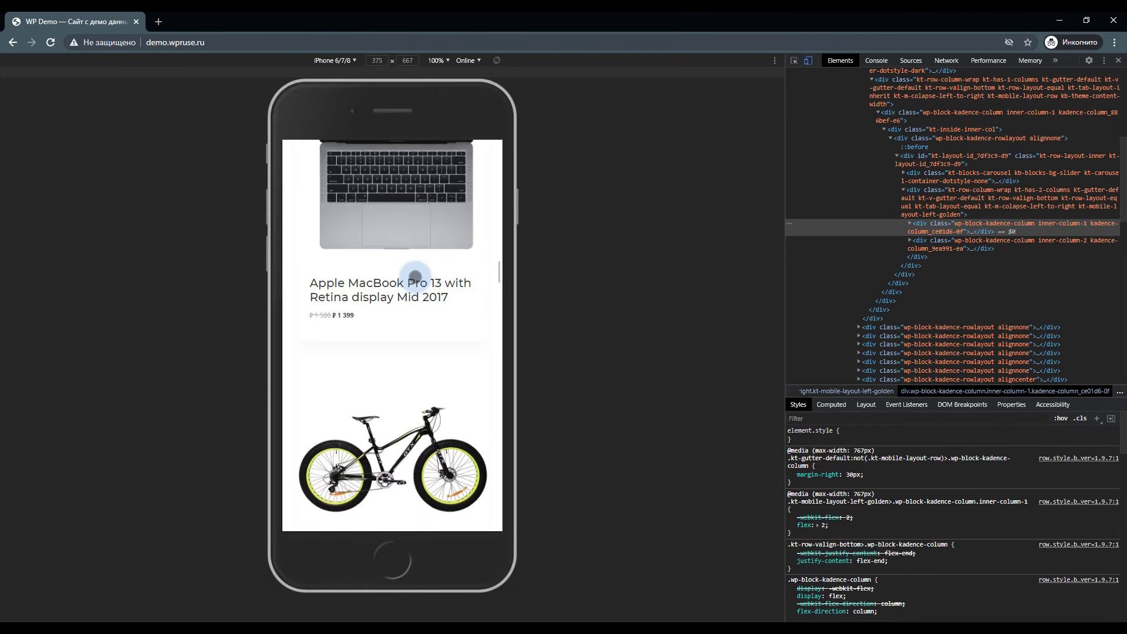
# Restore the desktop view and examine the product cards and their cart buttons in the Features Products section.
pyautogui.click(808, 60)
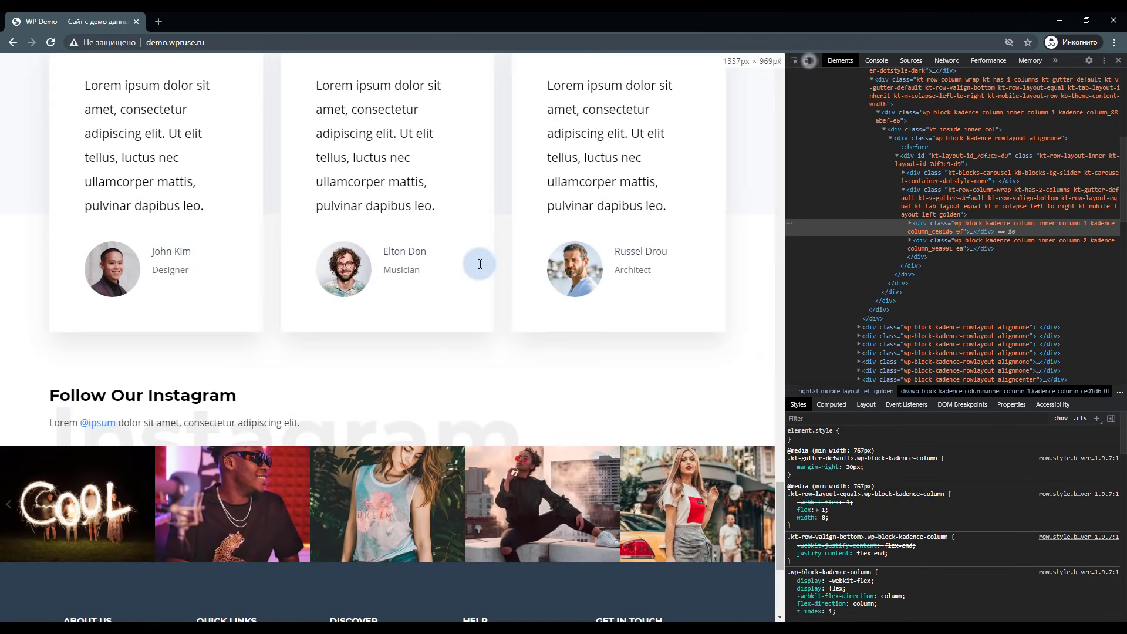
pyautogui.scroll(20, 415, 275)
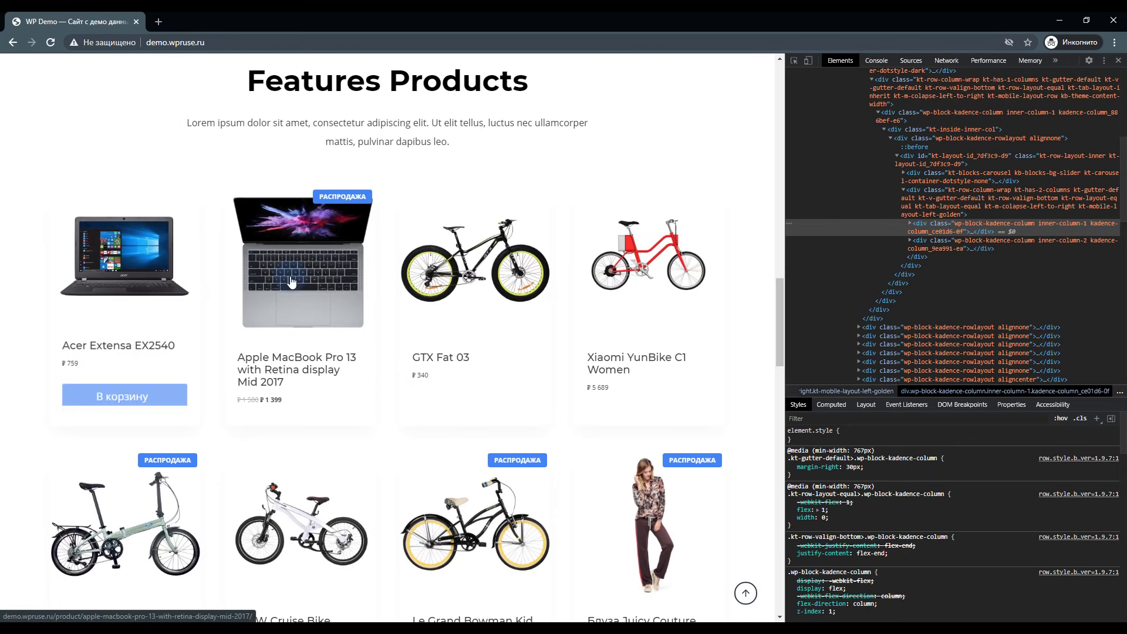
pyautogui.moveTo(500, 285)
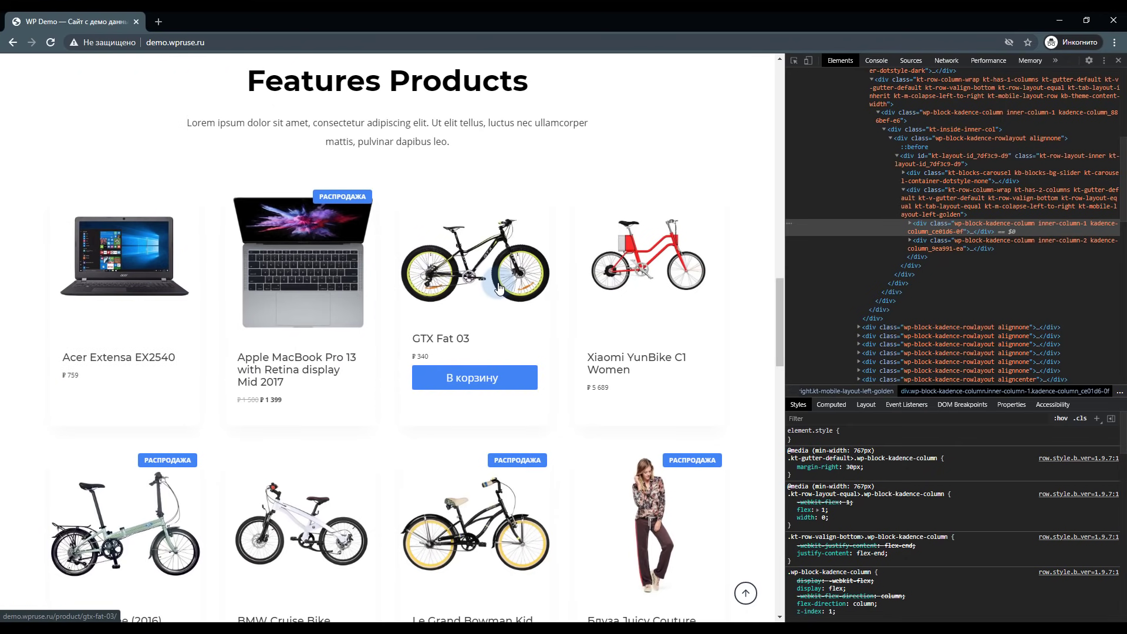
pyautogui.scroll(-3, 631, 294)
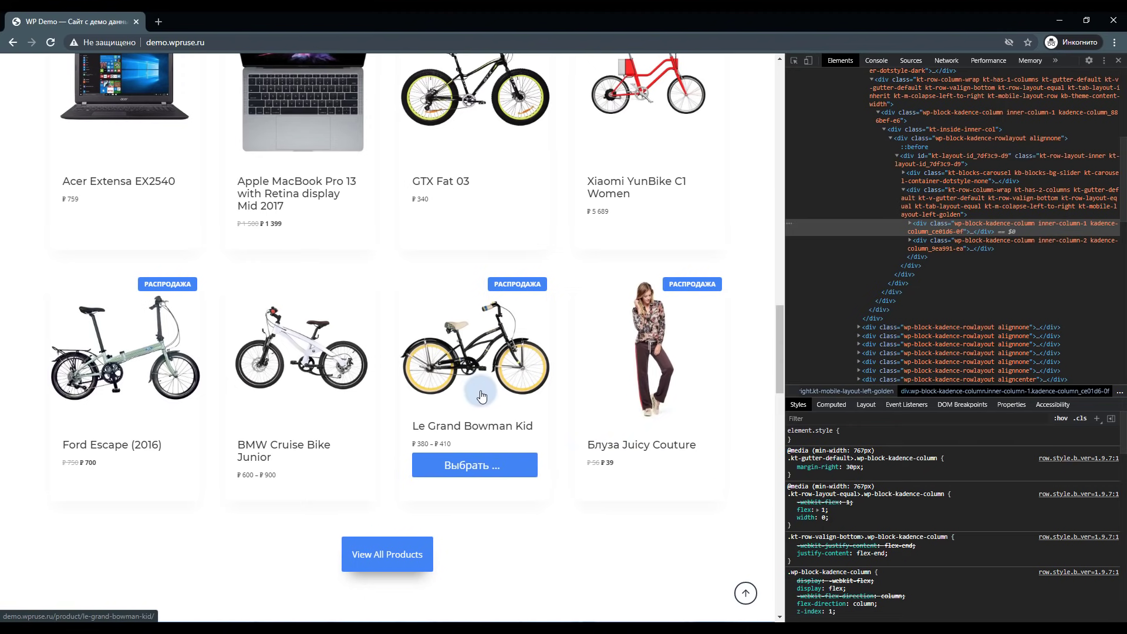
pyautogui.scroll(5, 528, 390)
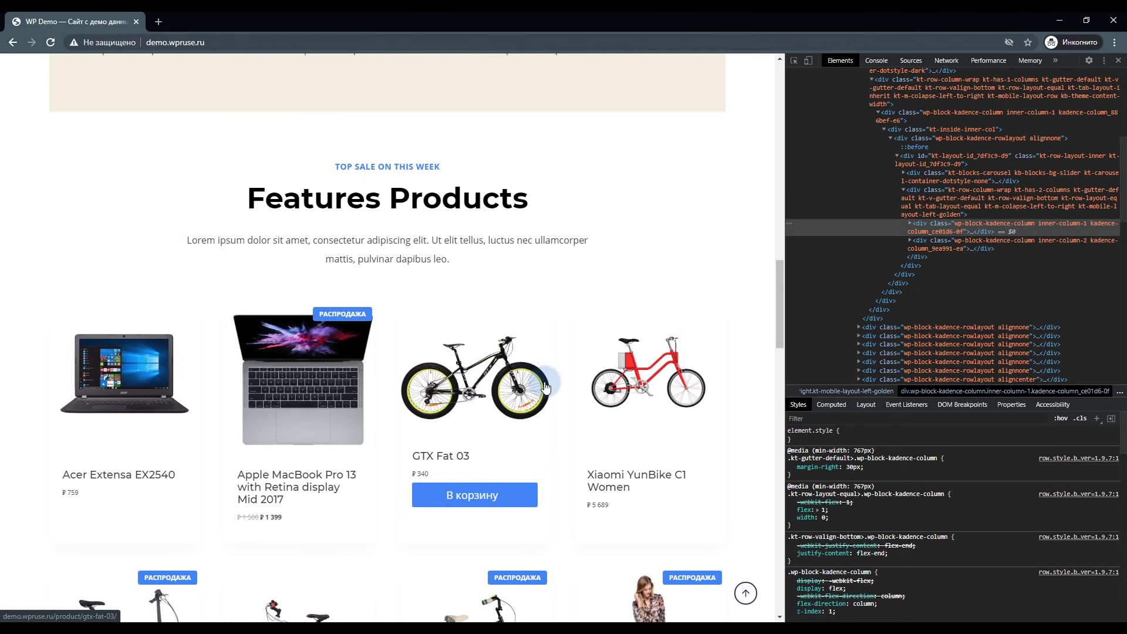
pyautogui.scroll(6, 546, 389)
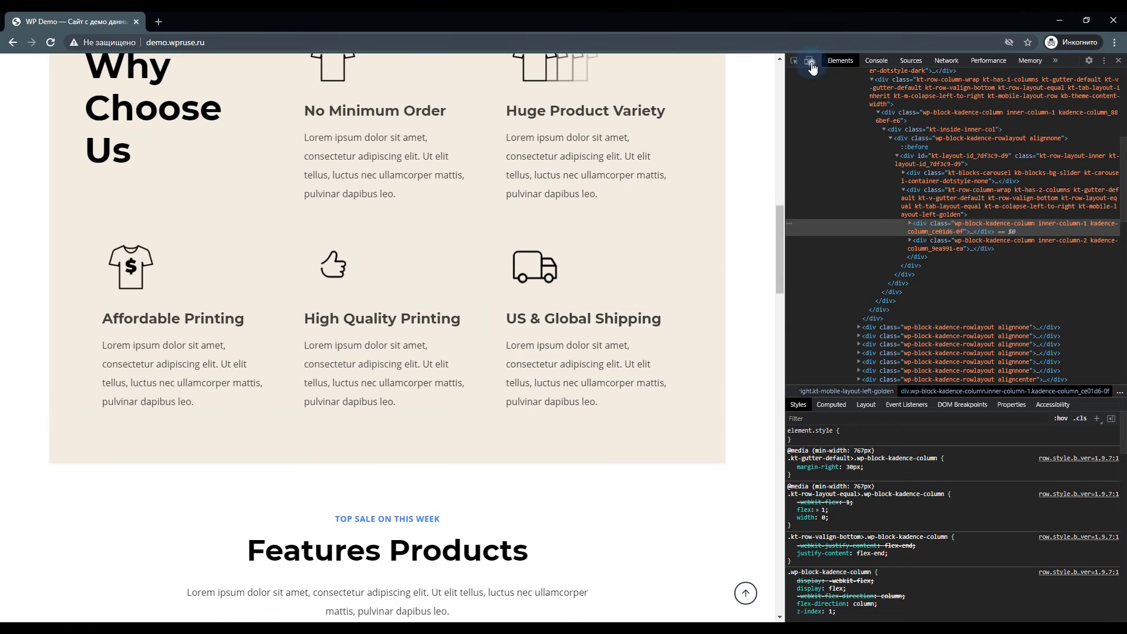
# Examine the products, testimonials, Instagram section and footer in the iPhone 6/7/8 device view, ending back in desktop view.
pyautogui.click(809, 61)
pyautogui.scroll(-10, 415, 270)
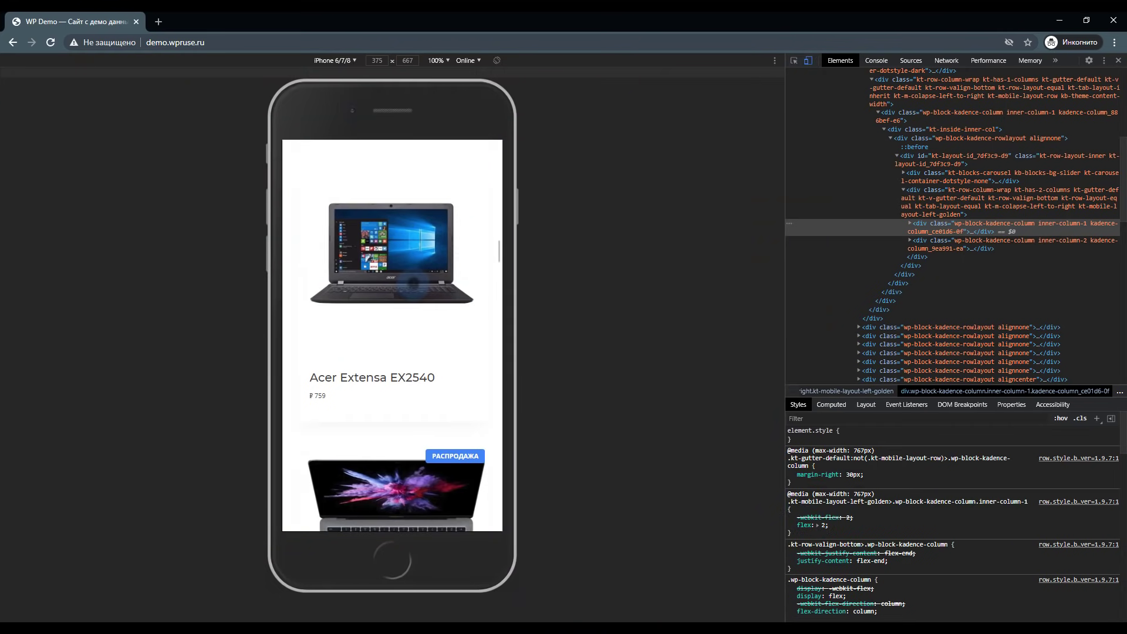
pyautogui.scroll(-20, 414, 285)
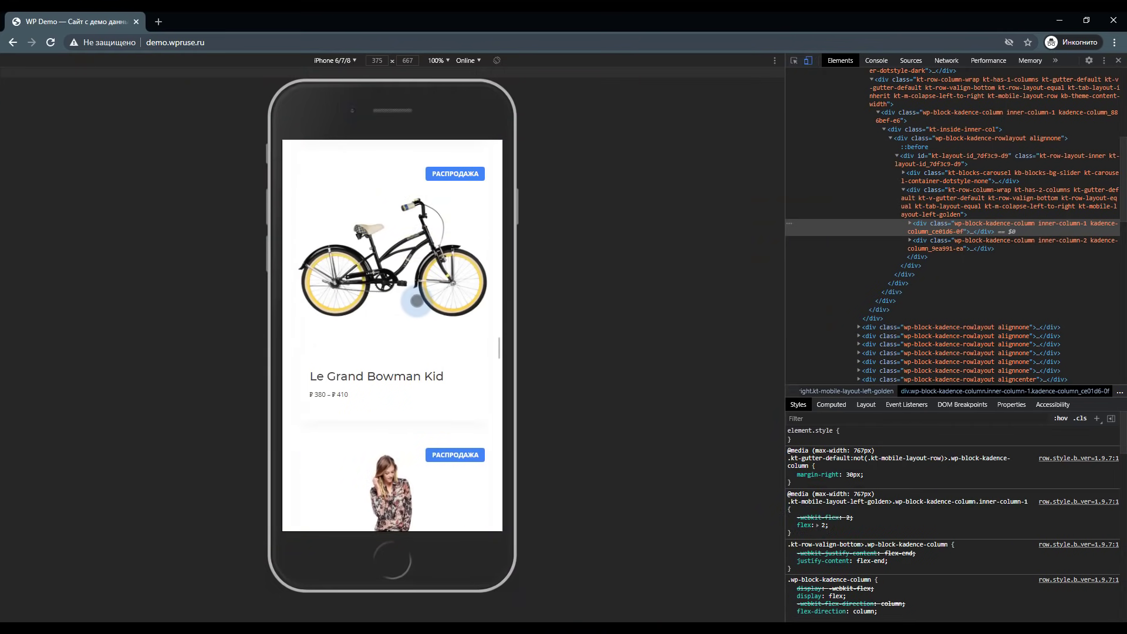
pyautogui.scroll(-20, 416, 301)
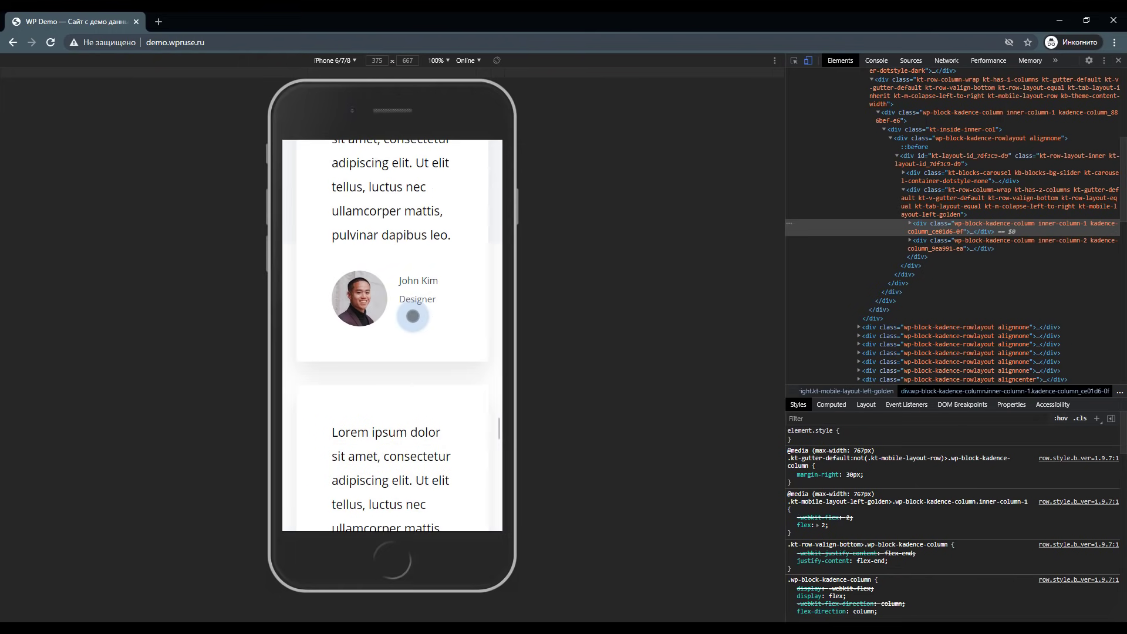
pyautogui.scroll(-15, 433, 358)
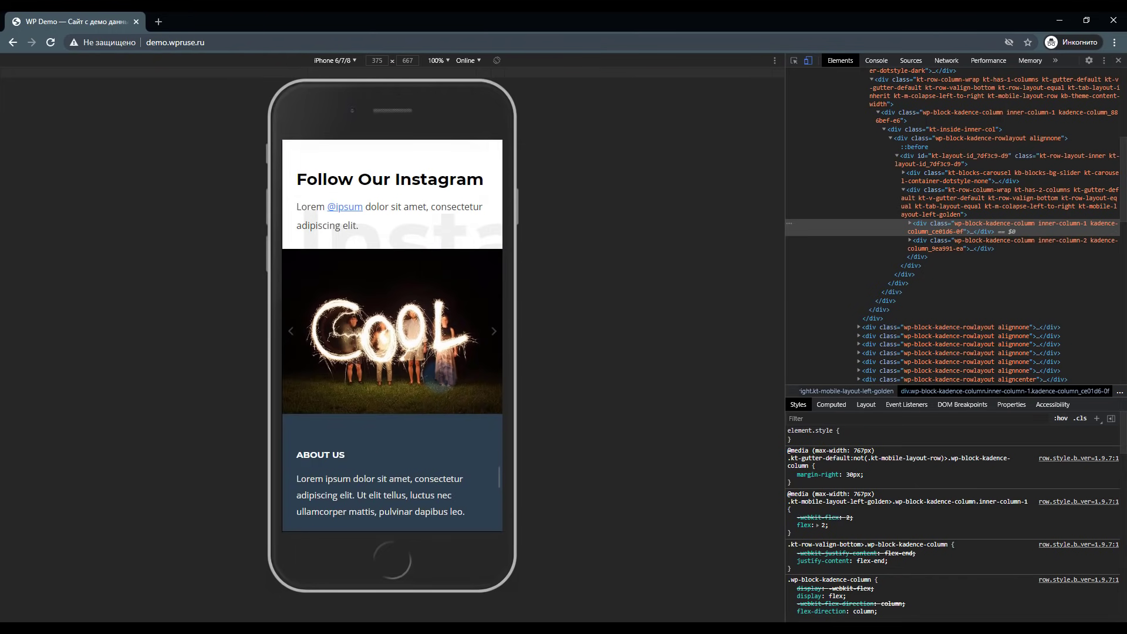
pyautogui.scroll(-10, 441, 370)
pyautogui.scroll(10, 436, 374)
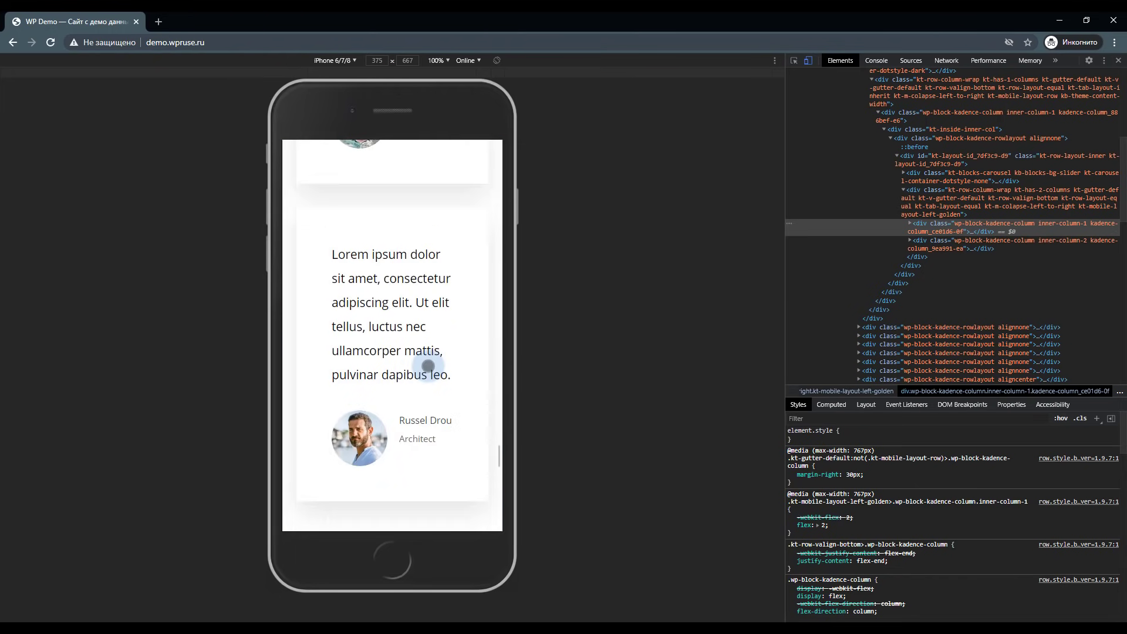
pyautogui.click(808, 61)
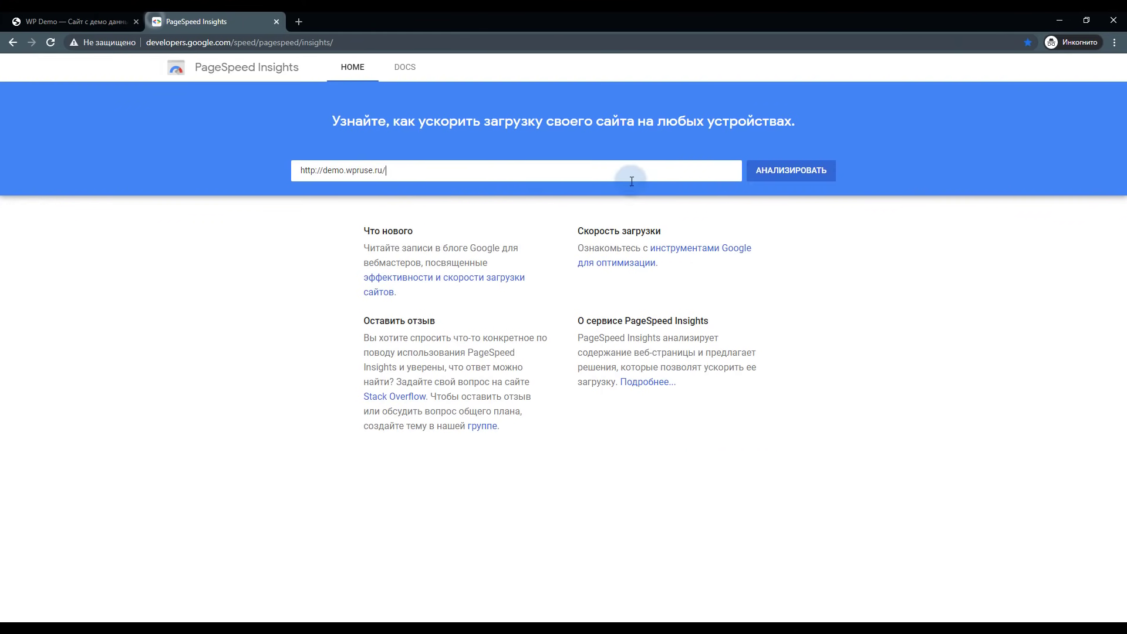
pyautogui.click(788, 176)
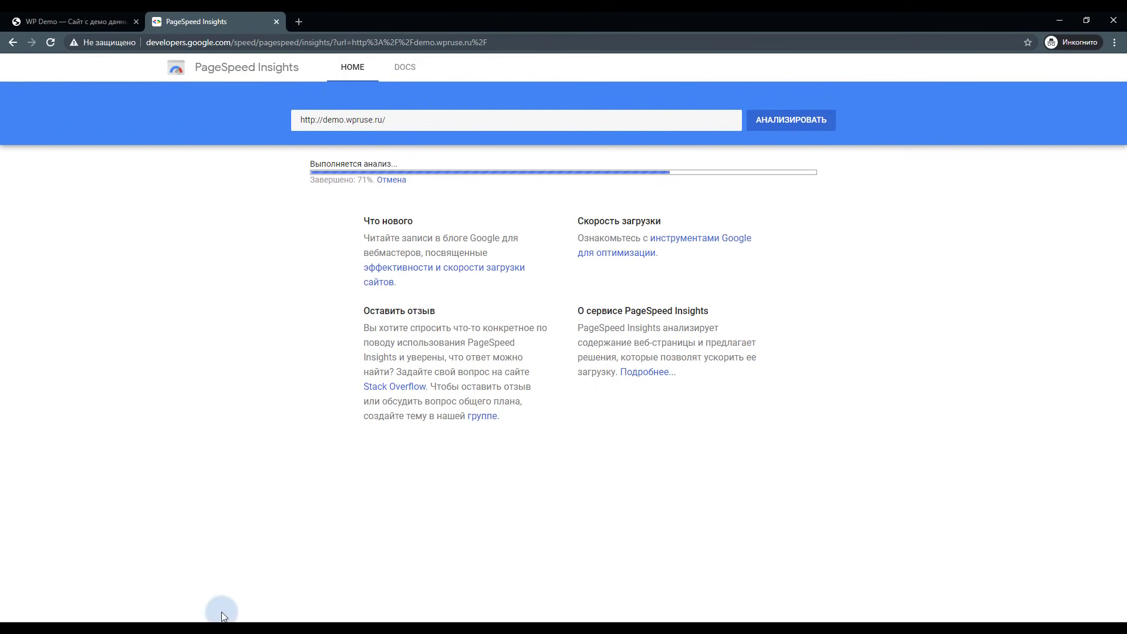
pyautogui.click(302, 590)
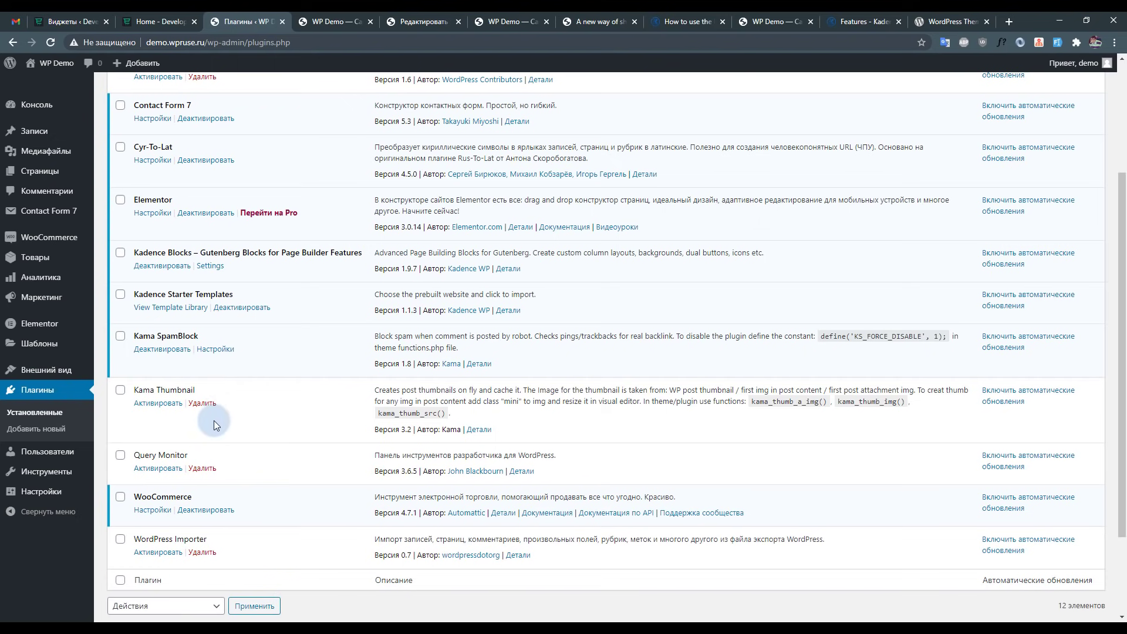
pyautogui.moveTo(194, 628)
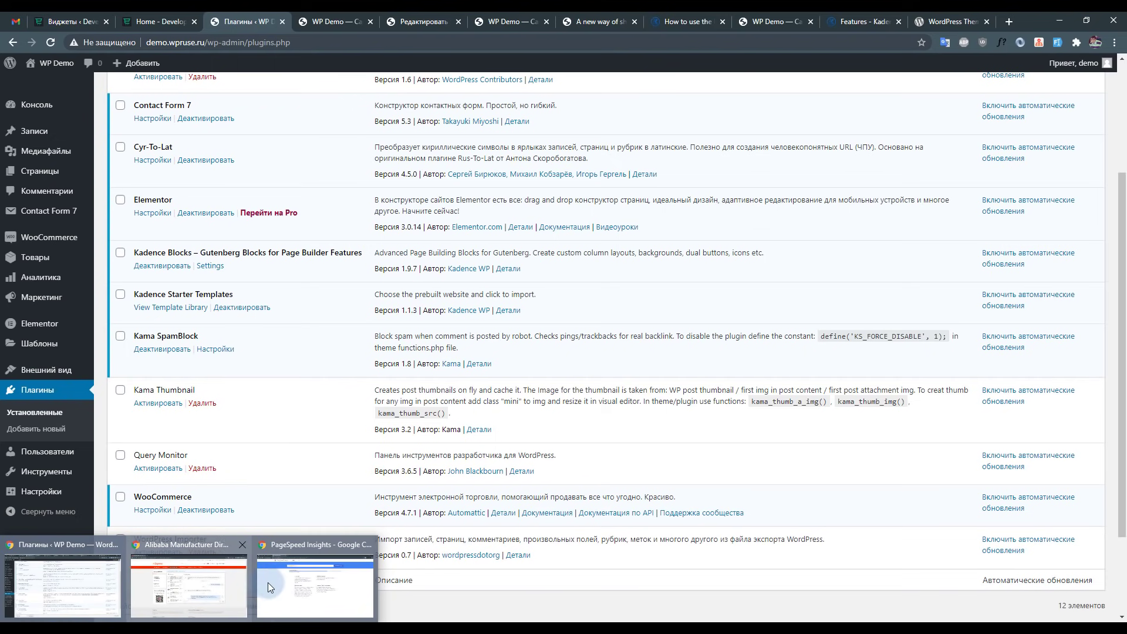
pyautogui.click(284, 582)
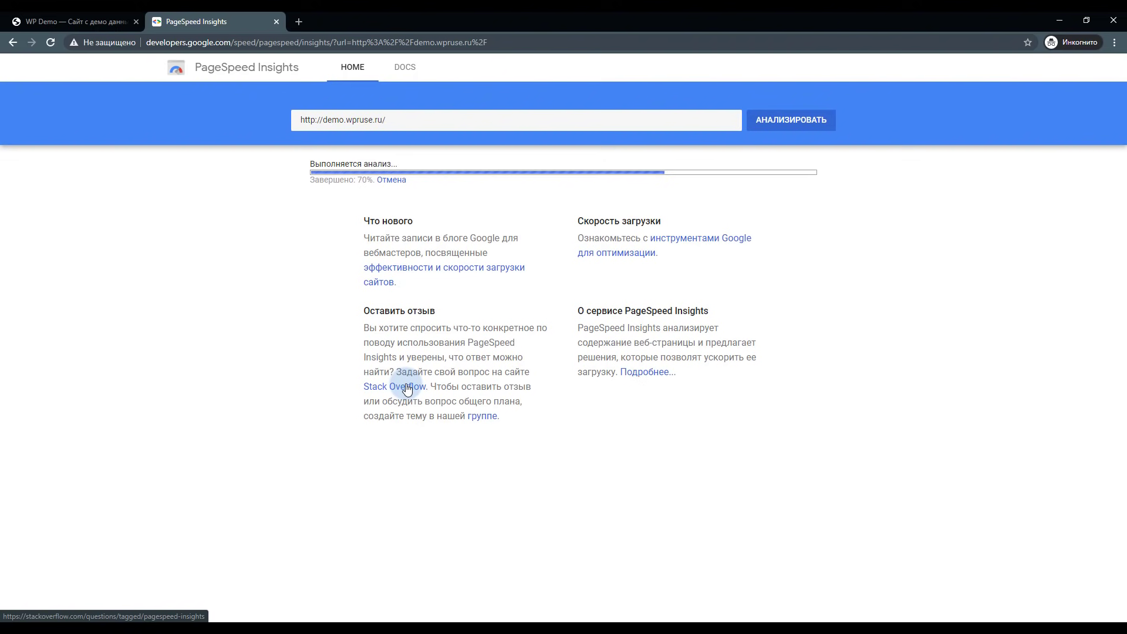
pyautogui.moveTo(145, 606)
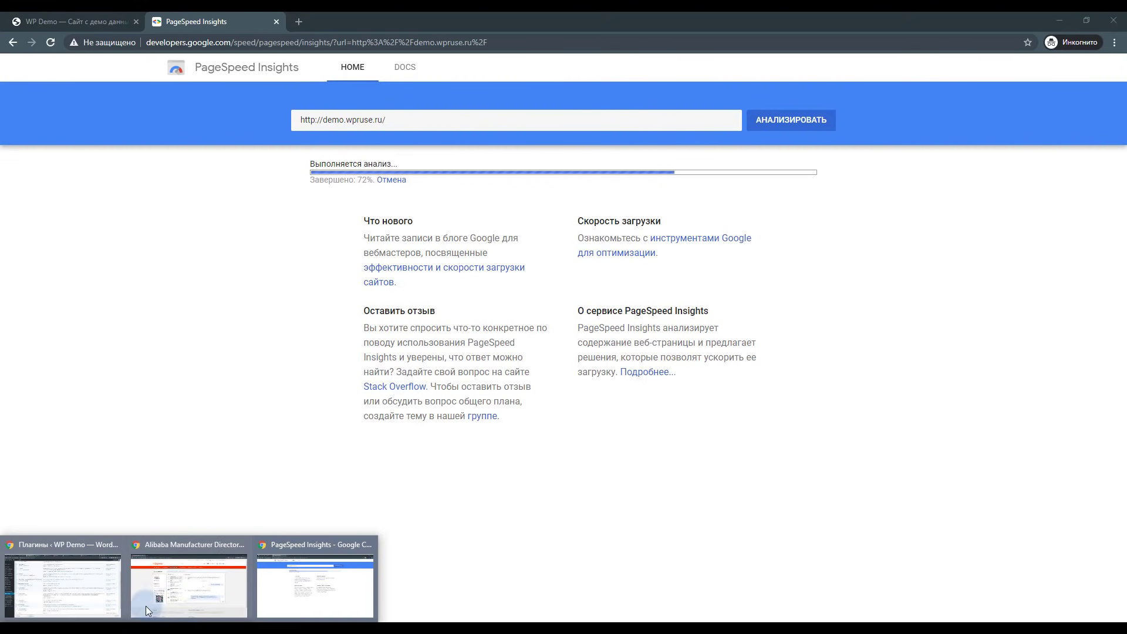
pyautogui.click(87, 580)
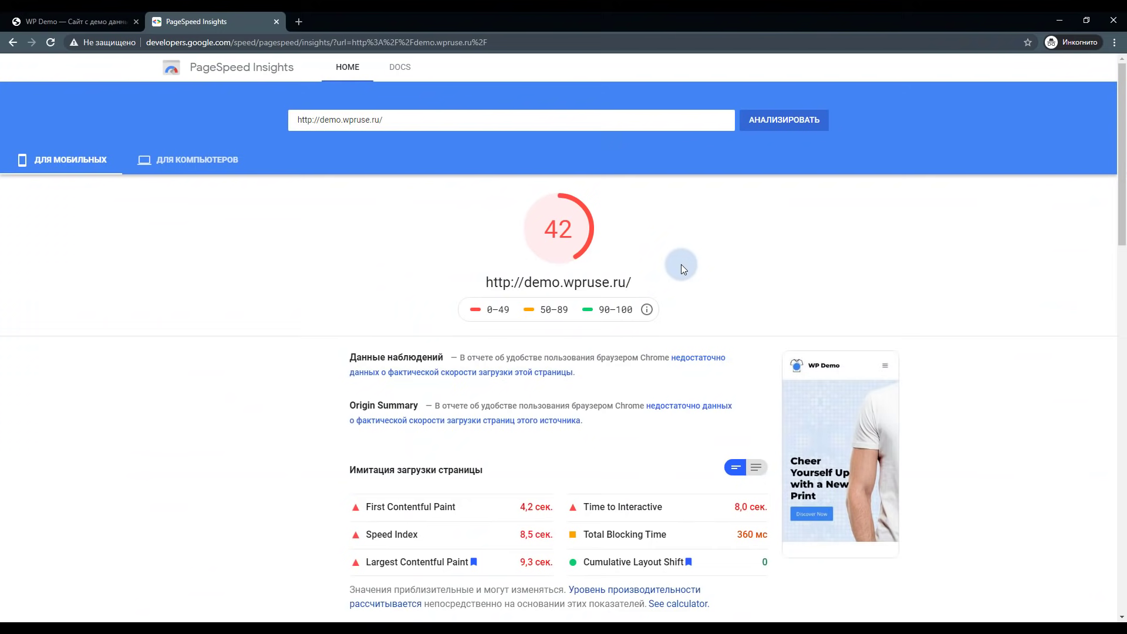
pyautogui.scroll(-3, 677, 265)
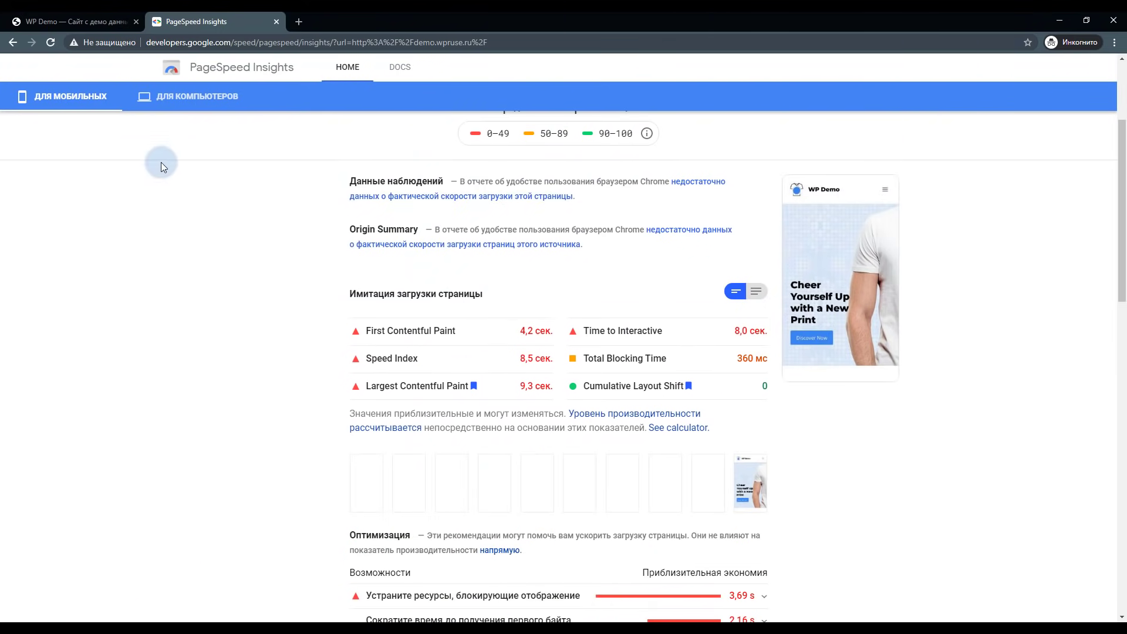
pyautogui.click(145, 597)
pyautogui.click(208, 212)
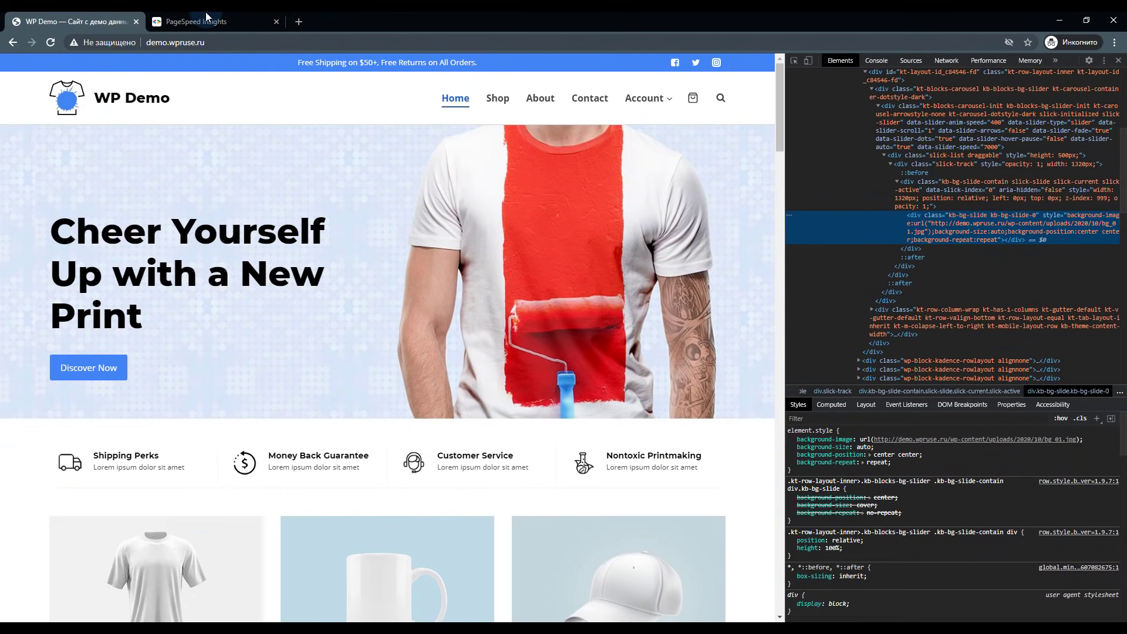
pyautogui.click(200, 21)
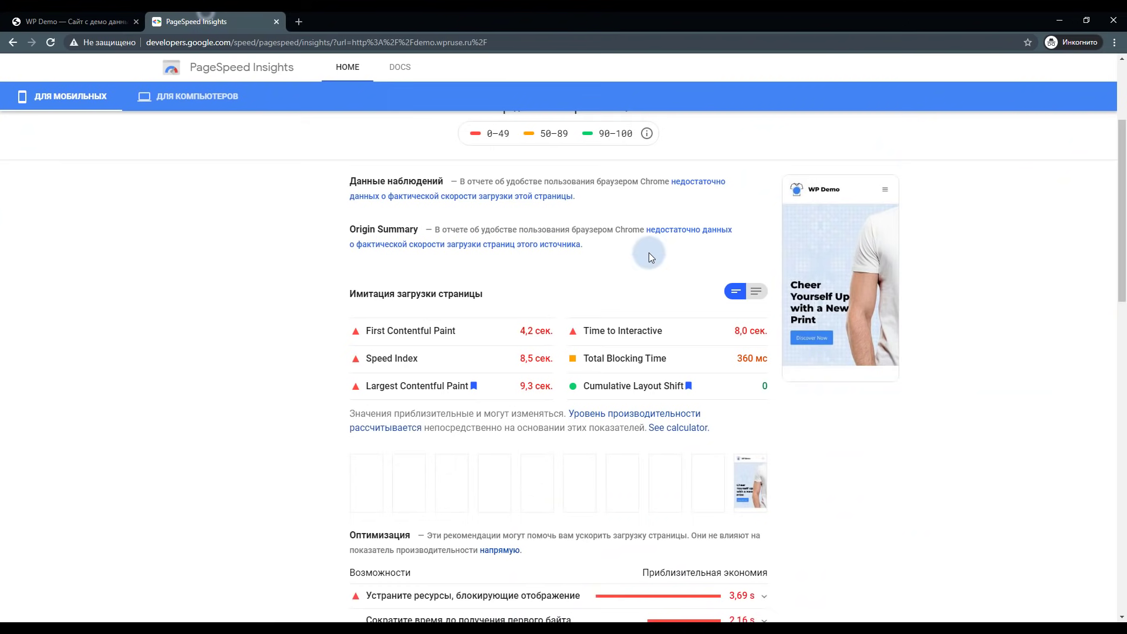
pyautogui.scroll(3, 649, 253)
pyautogui.click(781, 121)
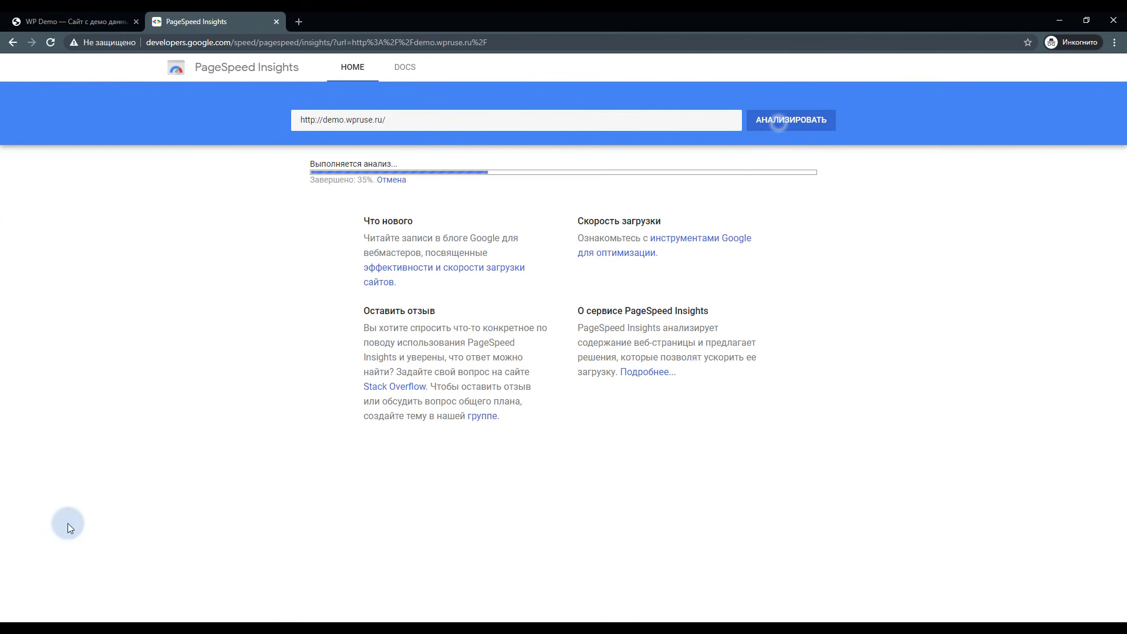
# Switch to the wpdev.loc home page, dismiss its call-request popup and examine the page's sections.
pyautogui.click(107, 587)
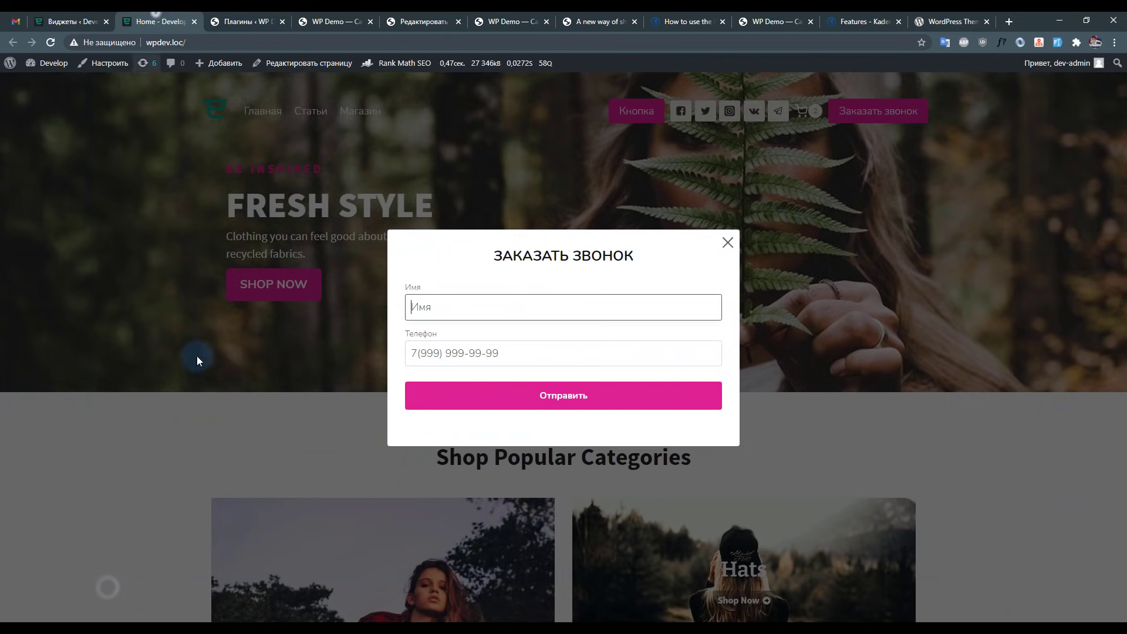
pyautogui.click(726, 243)
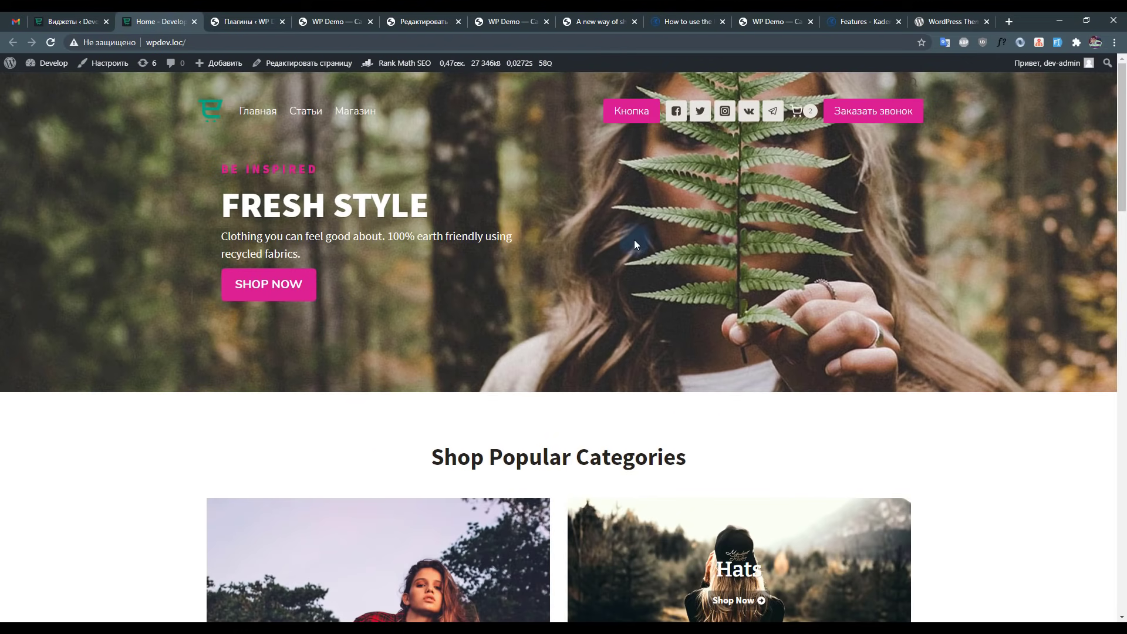
pyautogui.scroll(-10, 535, 294)
pyautogui.scroll(-16, 534, 292)
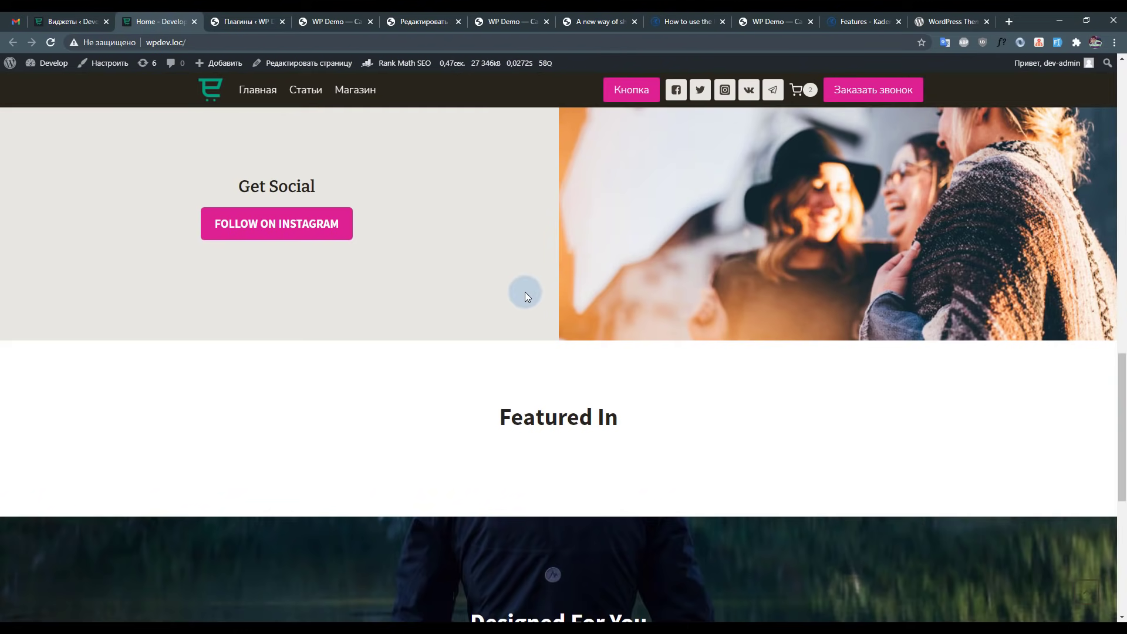
pyautogui.scroll(20, 523, 292)
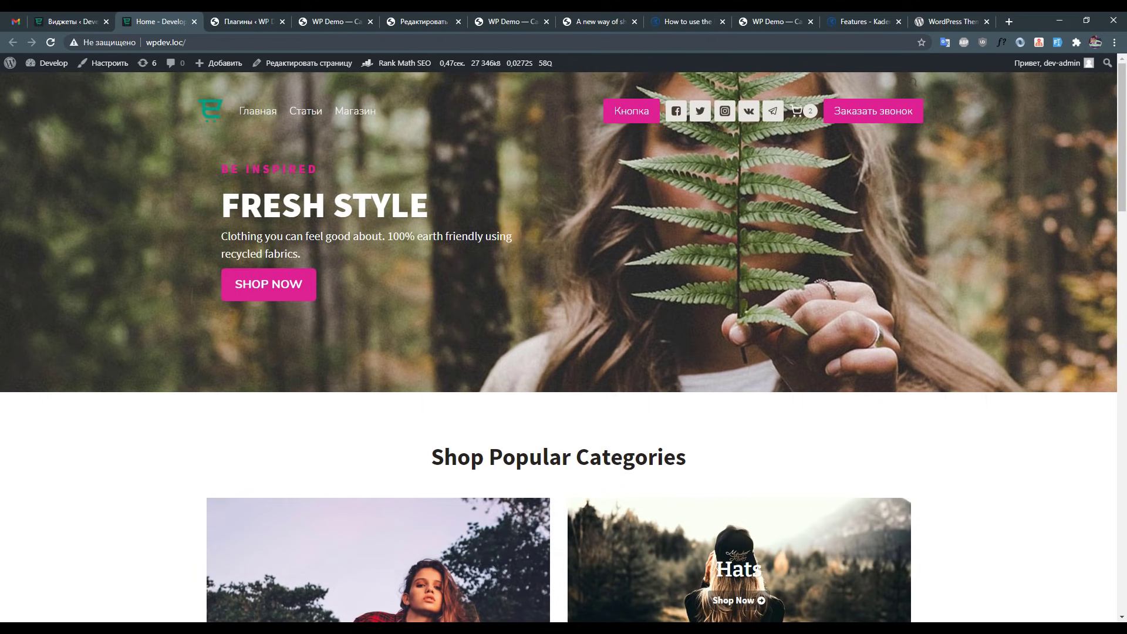
pyautogui.moveTo(182, 626)
pyautogui.click(289, 602)
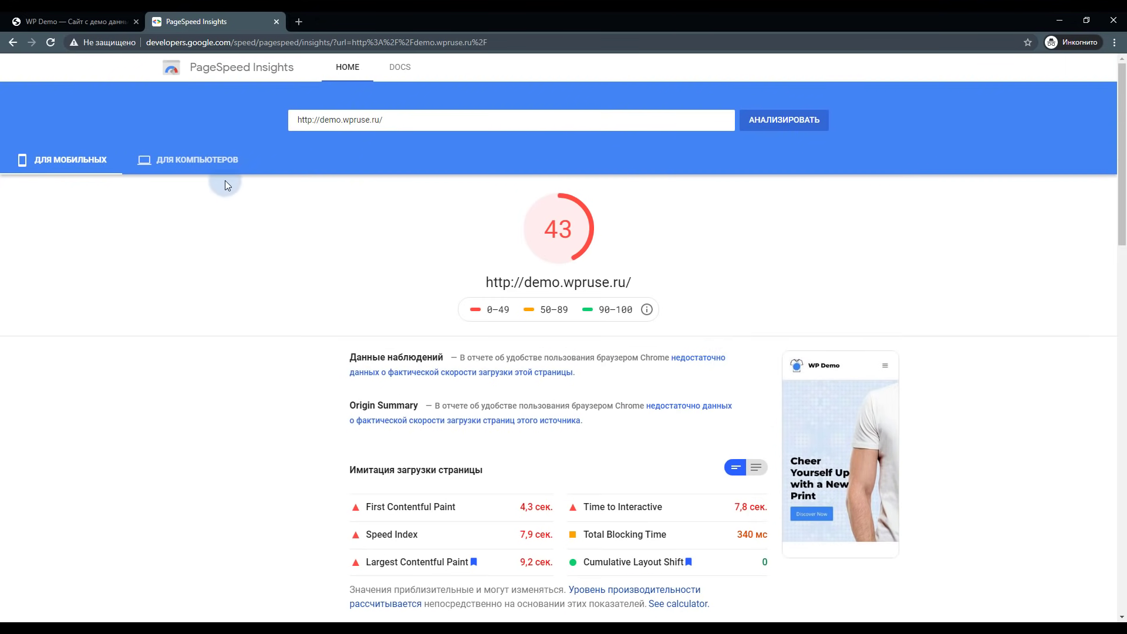
pyautogui.click(203, 156)
pyautogui.click(94, 166)
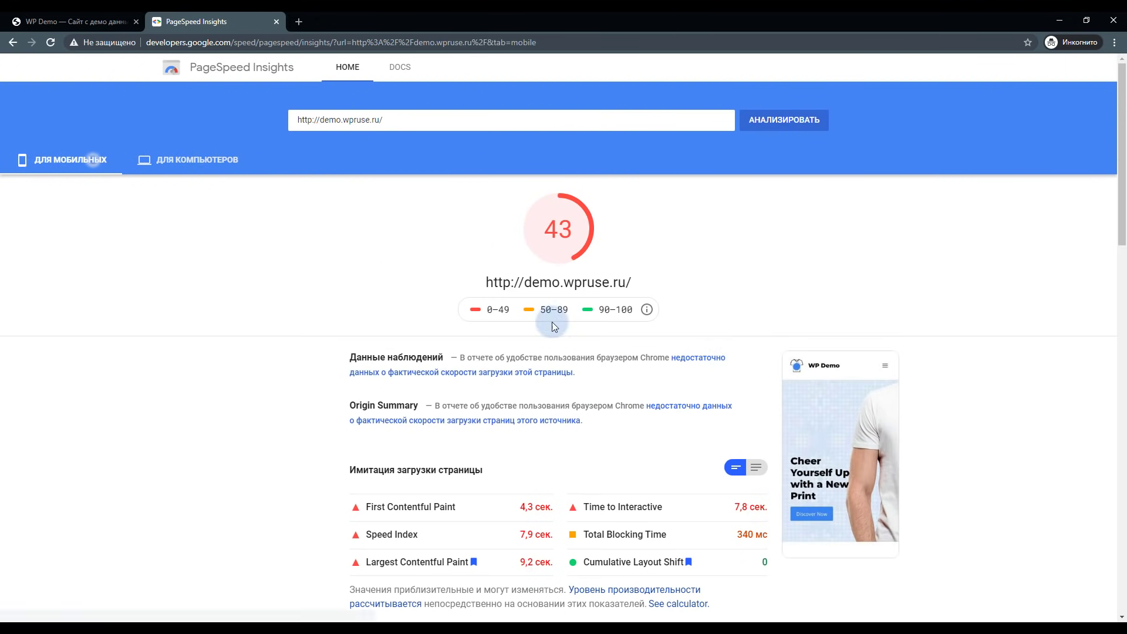
pyautogui.scroll(-3, 584, 368)
pyautogui.scroll(3, 387, 328)
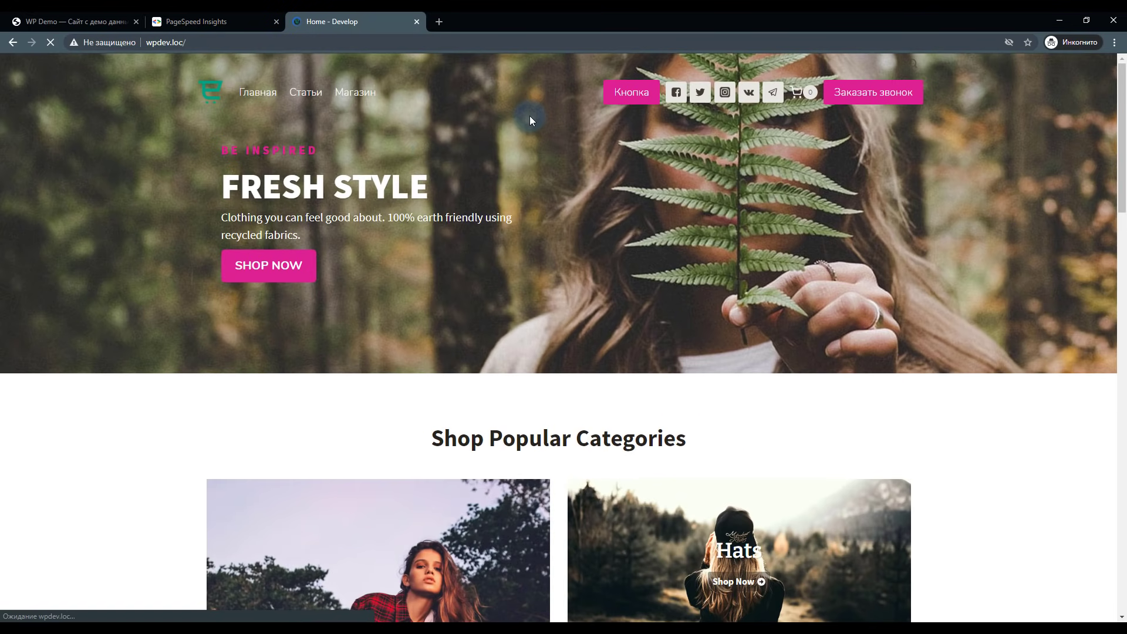
# Open the developer tools on the wpdev.loc home page and preview it as an iPhone 6/7/8 before returning to the desktop layout.
pyautogui.rightClick(531, 120)
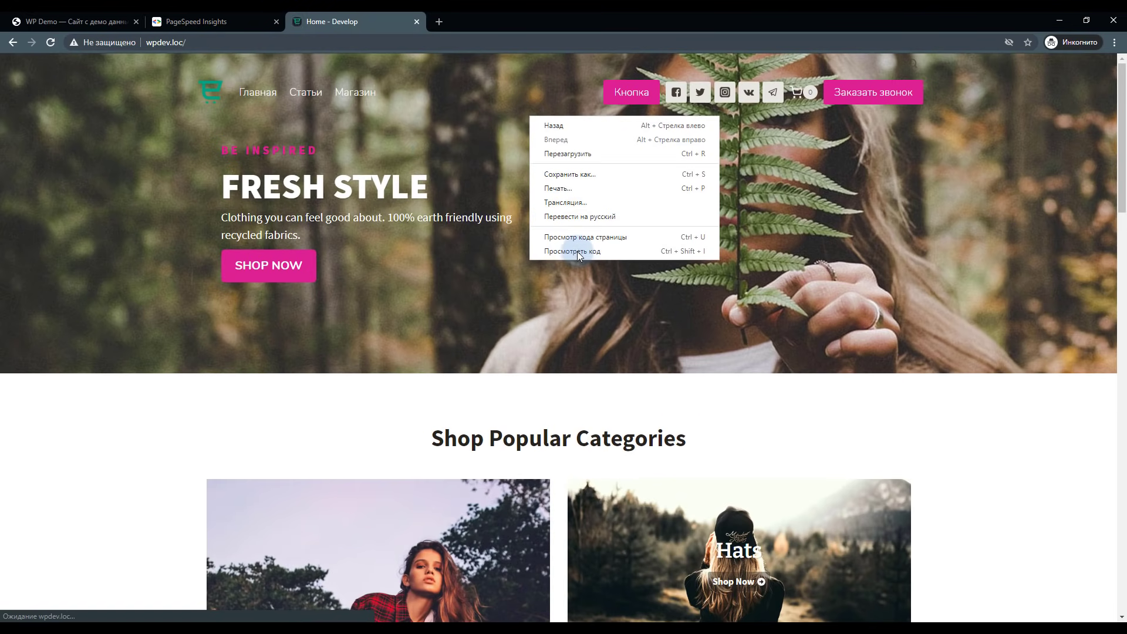
pyautogui.click(563, 251)
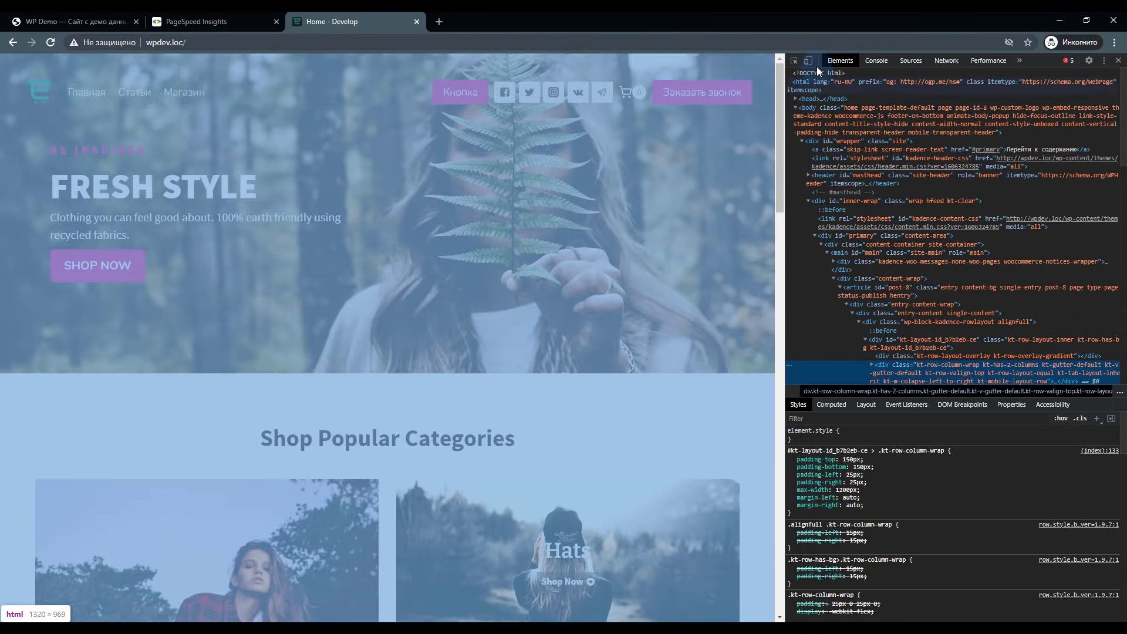
pyautogui.click(808, 61)
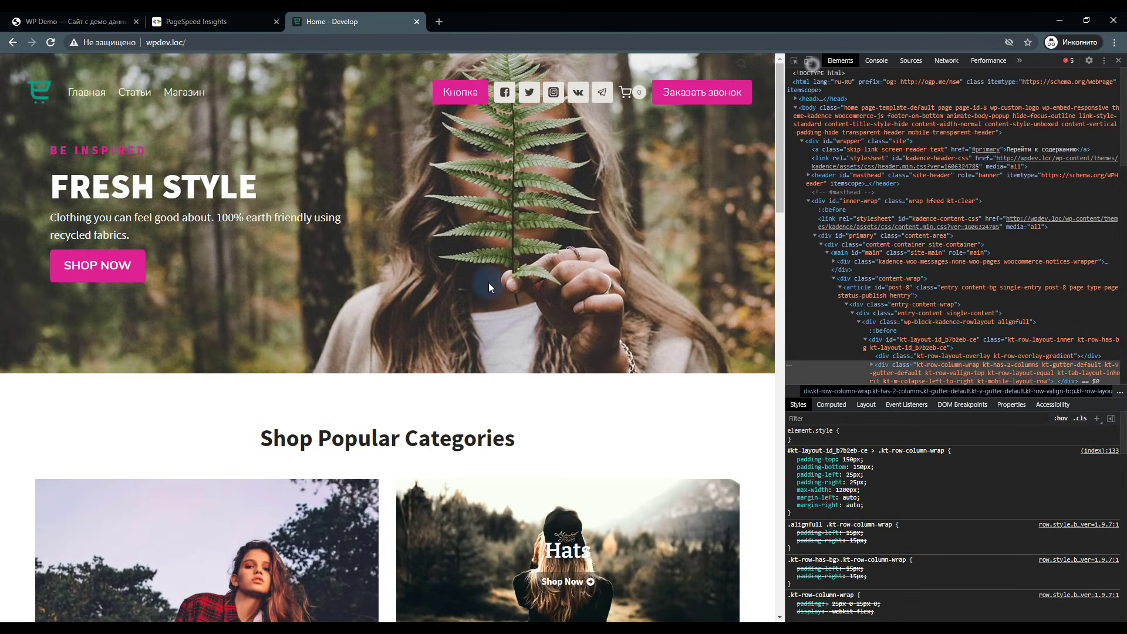
pyautogui.click(809, 61)
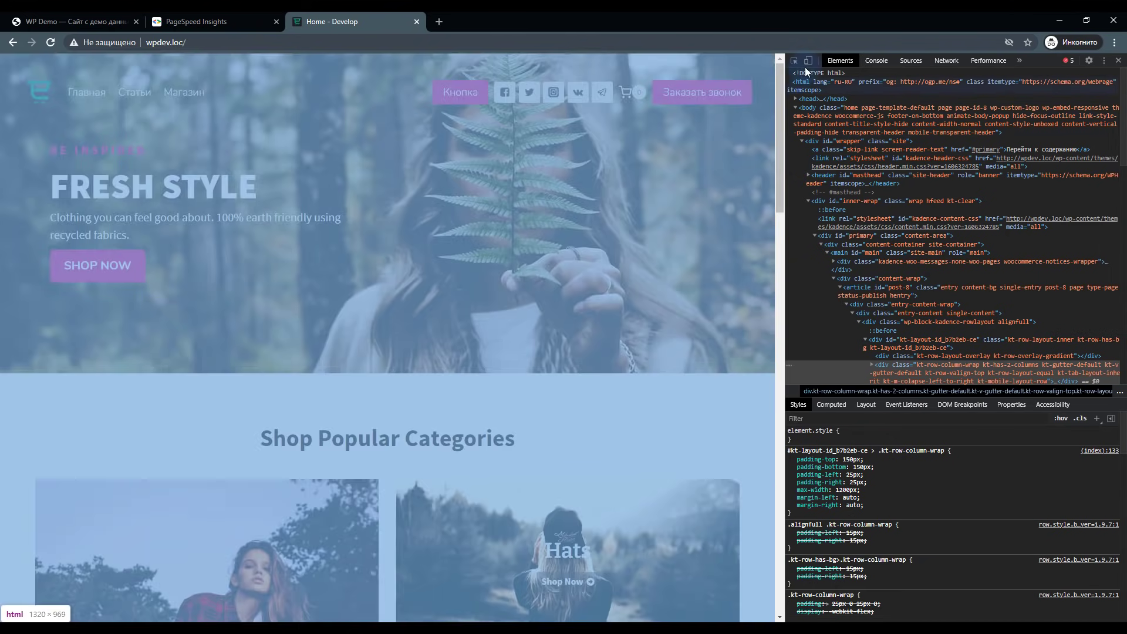
pyautogui.click(808, 61)
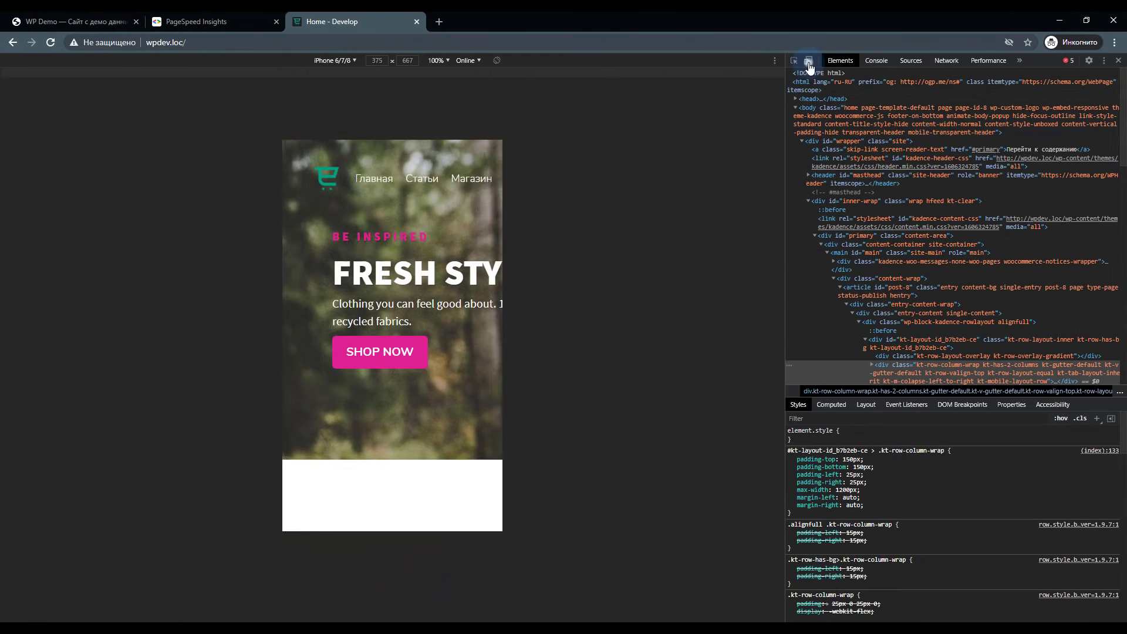
pyautogui.click(809, 61)
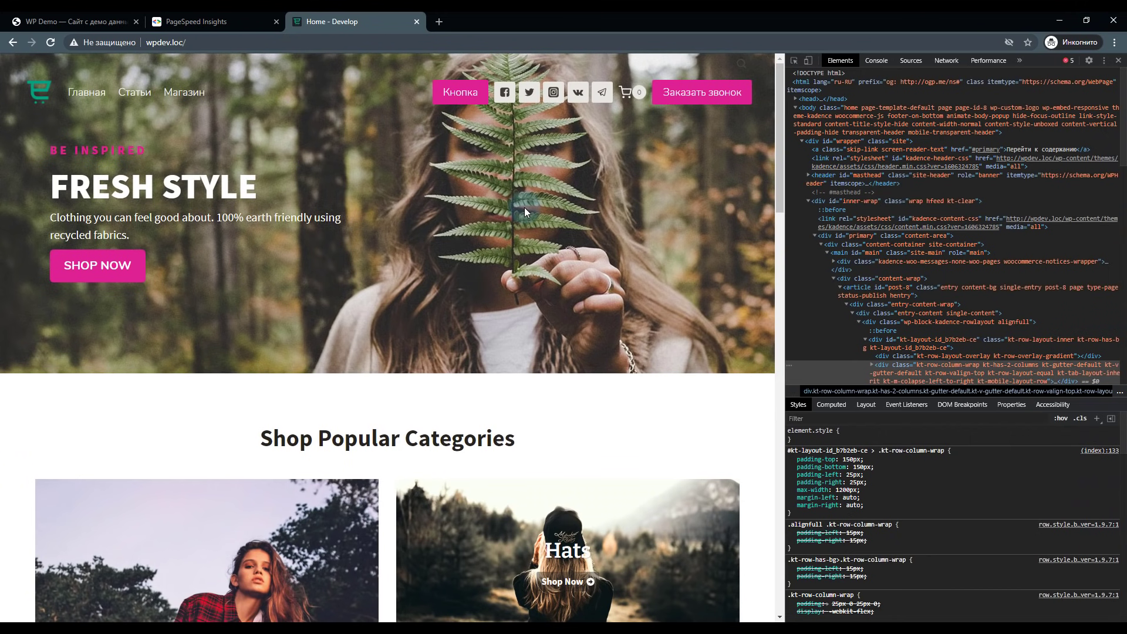